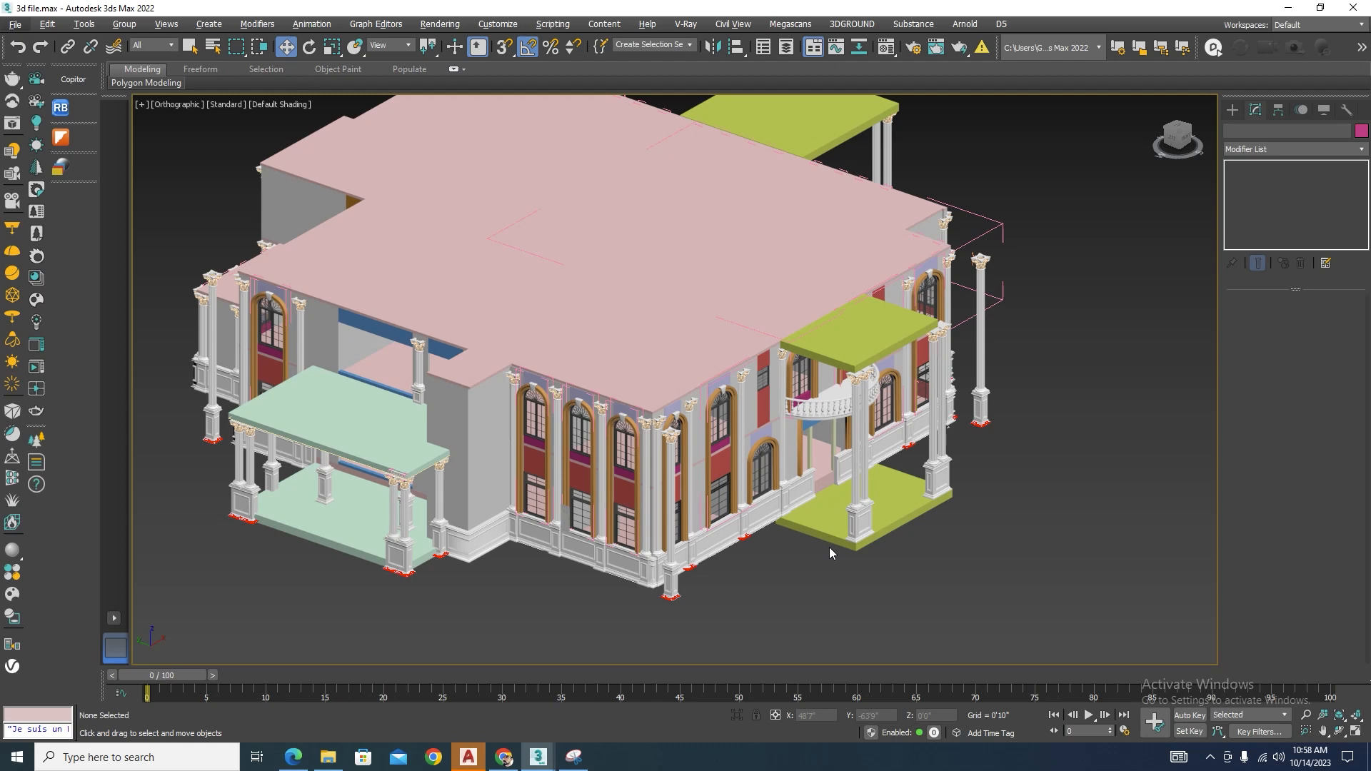
Examine the mansion model from several sides, including the balconies, columns and porch slabs.
{"action": "scroll", "coordinate": [830, 414], "scroll_direction": "up", "scroll_amount": 8}
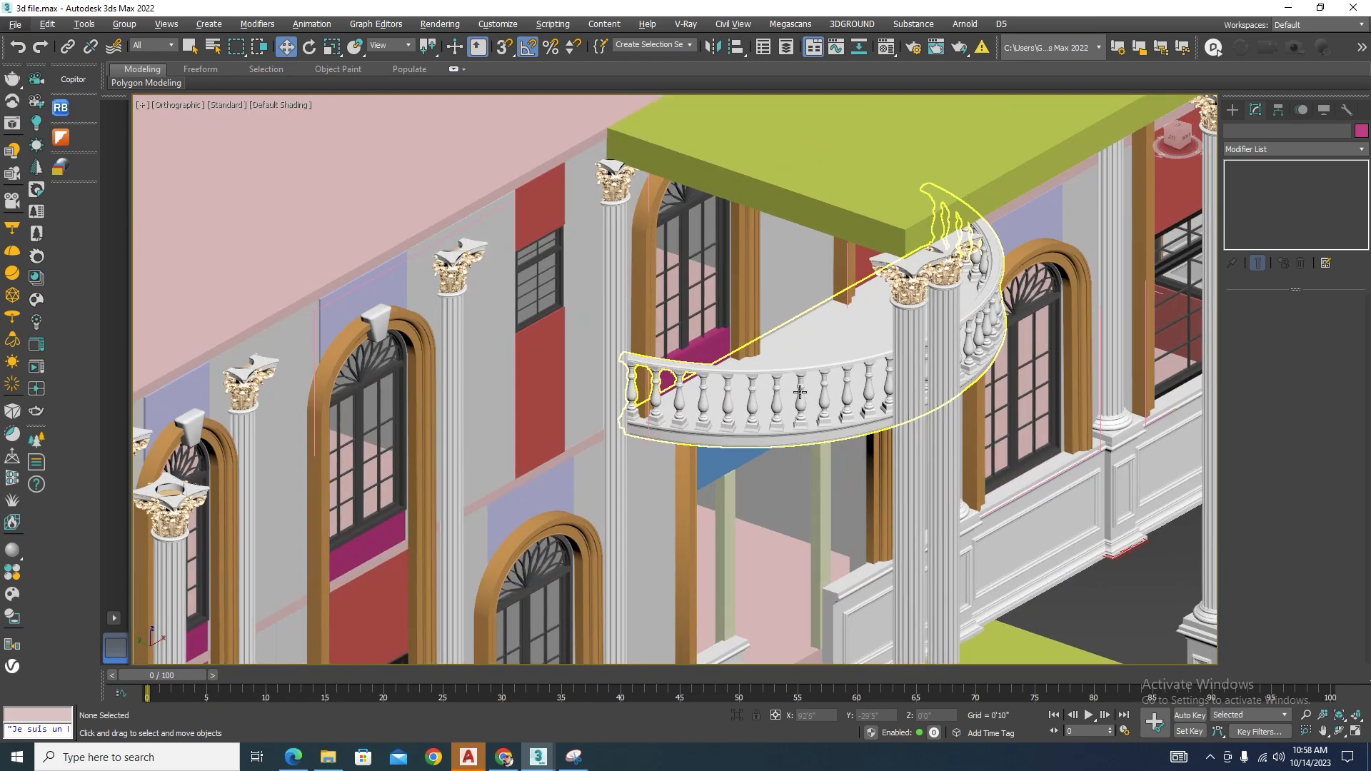
{"action": "scroll", "coordinate": [764, 385], "scroll_direction": "down", "scroll_amount": 4}
{"action": "middle_click_drag", "start_coordinate": [886, 437], "coordinate": [778, 419], "text": "alt"}
{"action": "scroll", "coordinate": [533, 387], "scroll_direction": "down", "scroll_amount": 5}
{"action": "middle_click_drag", "start_coordinate": [735, 514], "coordinate": [759, 496], "text": "alt"}
{"action": "scroll", "coordinate": [1069, 252], "scroll_direction": "up", "scroll_amount": 4}
{"action": "scroll", "coordinate": [1069, 252], "scroll_direction": "up", "scroll_amount": 5}
{"action": "scroll", "coordinate": [1043, 264], "scroll_direction": "down", "scroll_amount": 5}
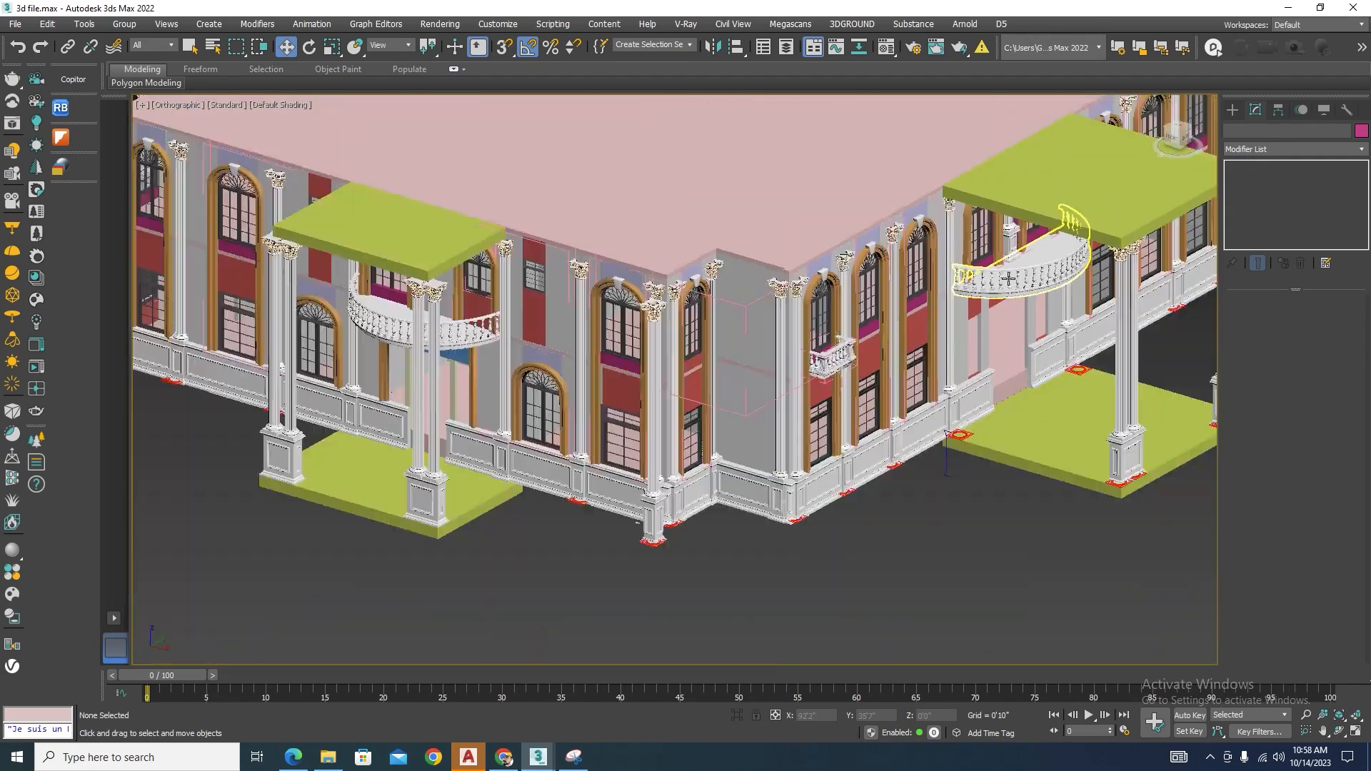
{"action": "scroll", "coordinate": [382, 337], "scroll_direction": "up", "scroll_amount": 4}
{"action": "scroll", "coordinate": [382, 337], "scroll_direction": "down", "scroll_amount": 8}
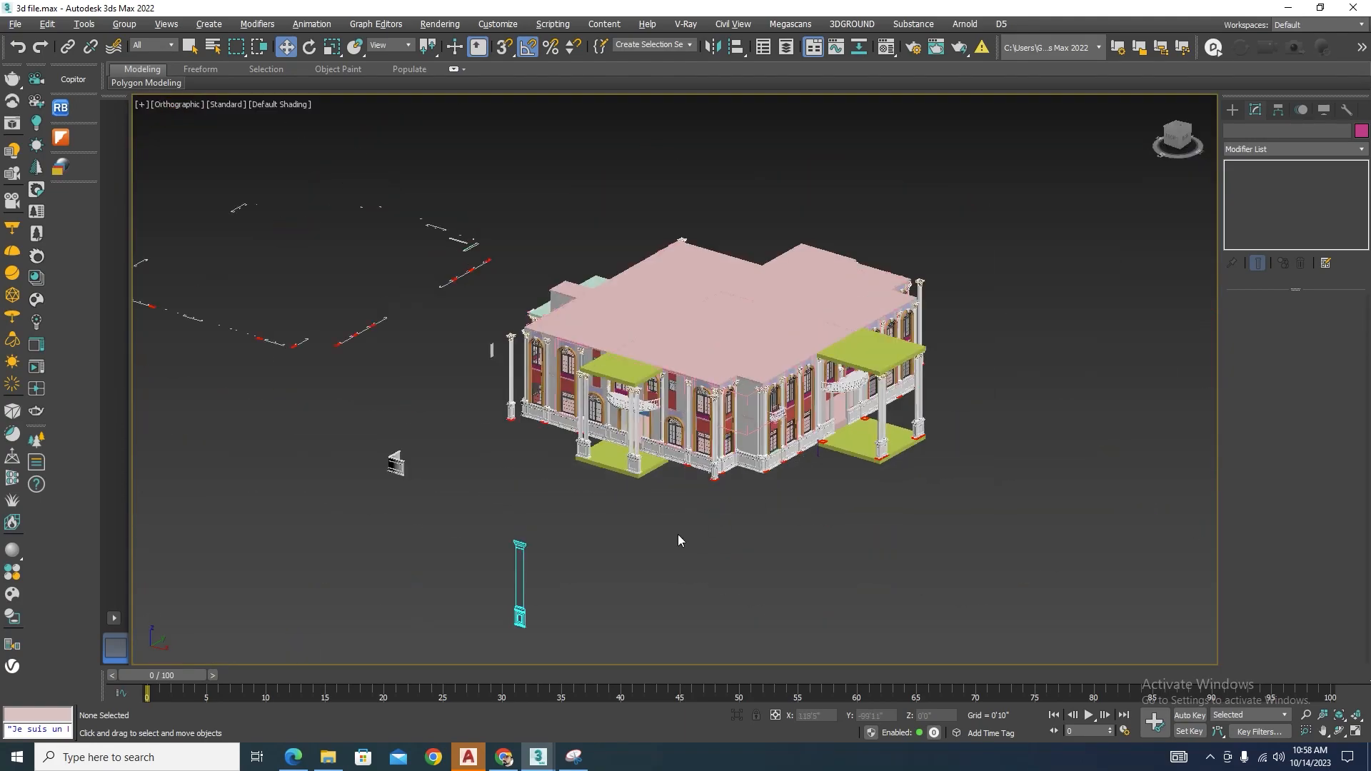
{"action": "middle_click_drag", "start_coordinate": [679, 541], "coordinate": [801, 554], "text": "alt"}
{"action": "scroll", "coordinate": [801, 554], "scroll_direction": "down", "scroll_amount": 4}
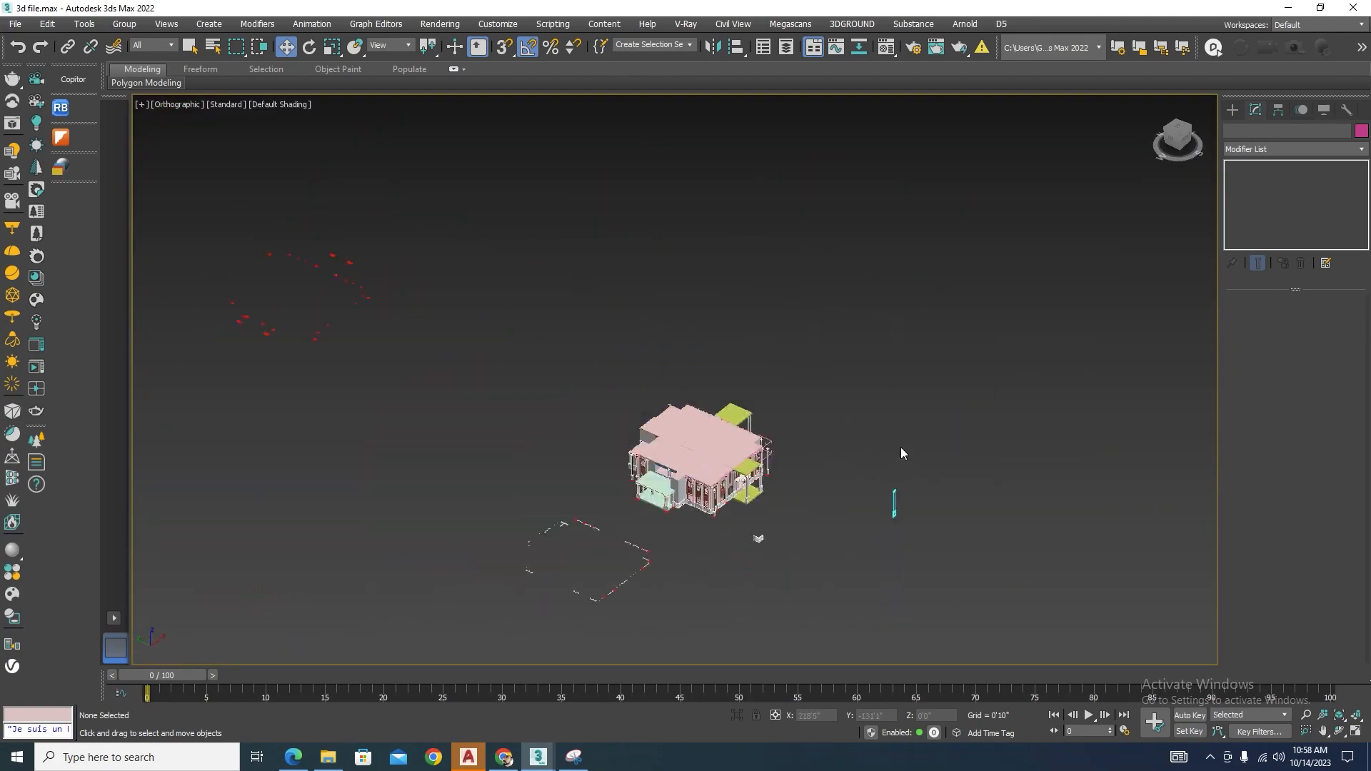
{"action": "scroll", "coordinate": [642, 525], "scroll_direction": "up", "scroll_amount": 8}
{"action": "middle_click_drag", "start_coordinate": [714, 504], "coordinate": [826, 483], "text": "alt"}
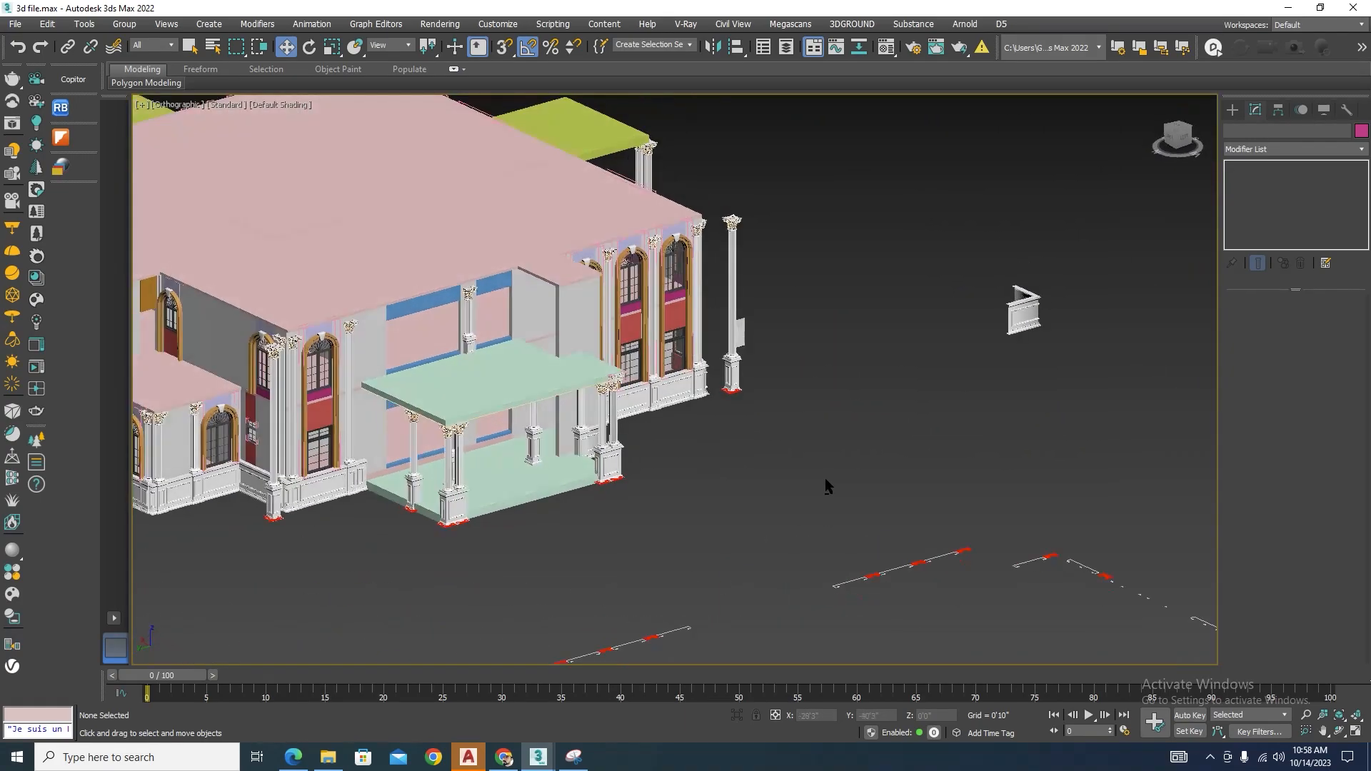
Inspect the short cornice sample on the porch roof edge above the paired columns, including its top moulding and corbels.
{"action": "scroll", "coordinate": [471, 245], "scroll_direction": "up", "scroll_amount": 8}
{"action": "scroll", "coordinate": [471, 245], "scroll_direction": "up", "scroll_amount": 6}
{"action": "scroll", "coordinate": [682, 230], "scroll_direction": "down", "scroll_amount": 4}
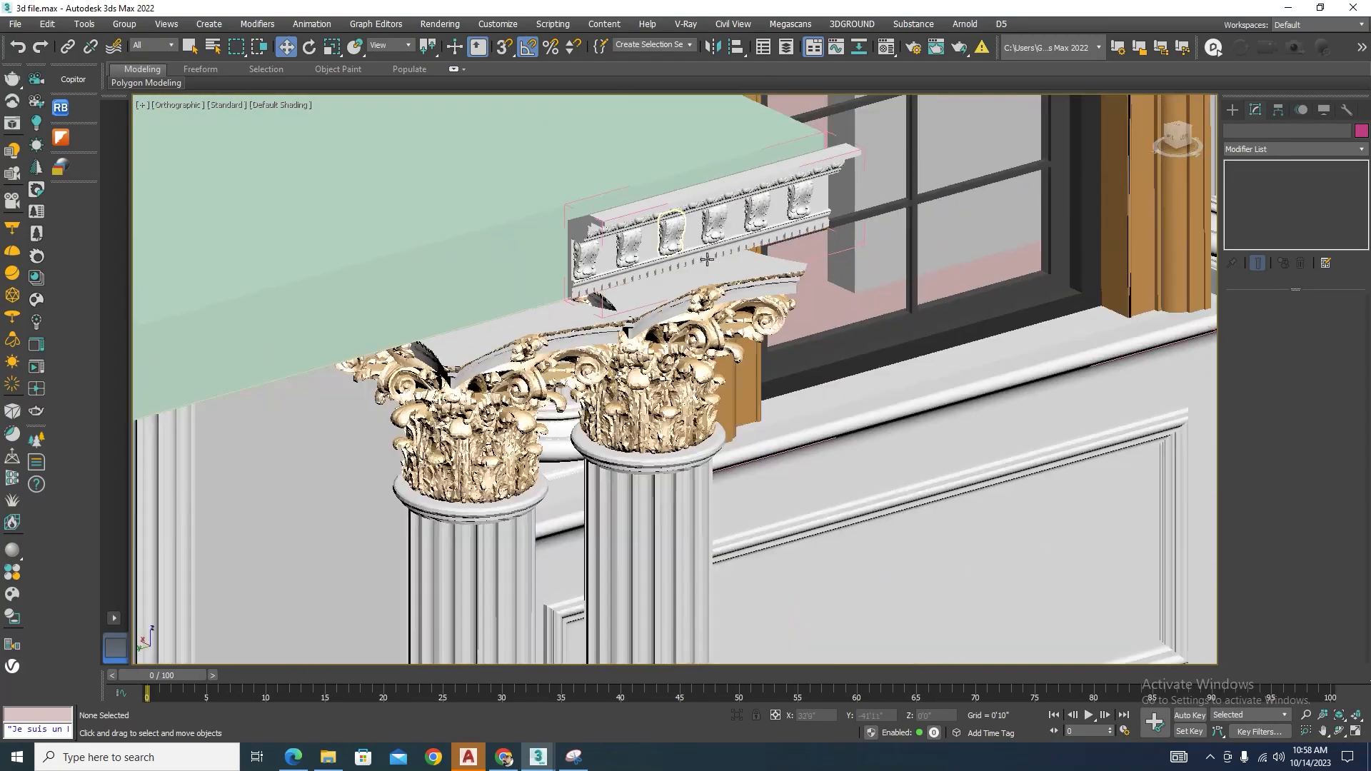
{"action": "scroll", "coordinate": [575, 187], "scroll_direction": "up", "scroll_amount": 4}
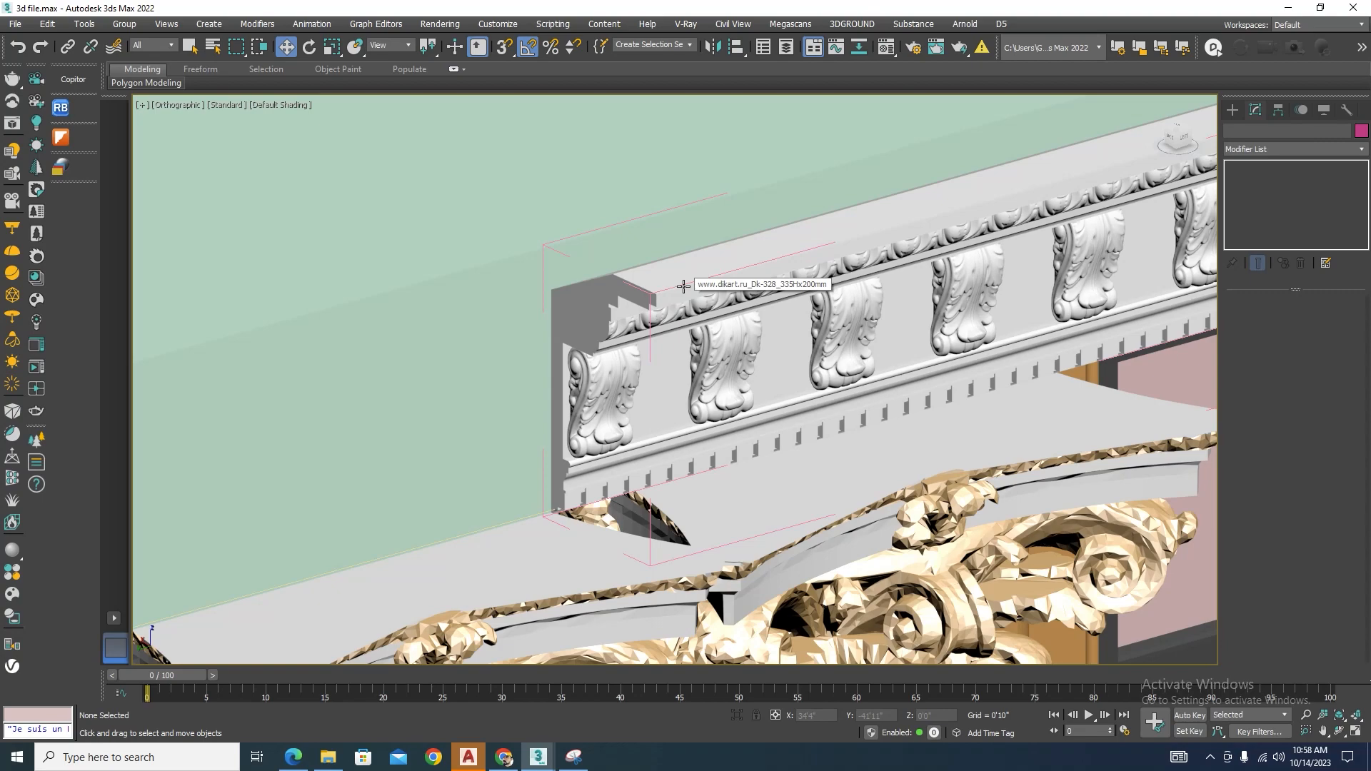
{"action": "scroll", "coordinate": [684, 285], "scroll_direction": "down", "scroll_amount": 6}
{"action": "left_click", "coordinate": [776, 263]}
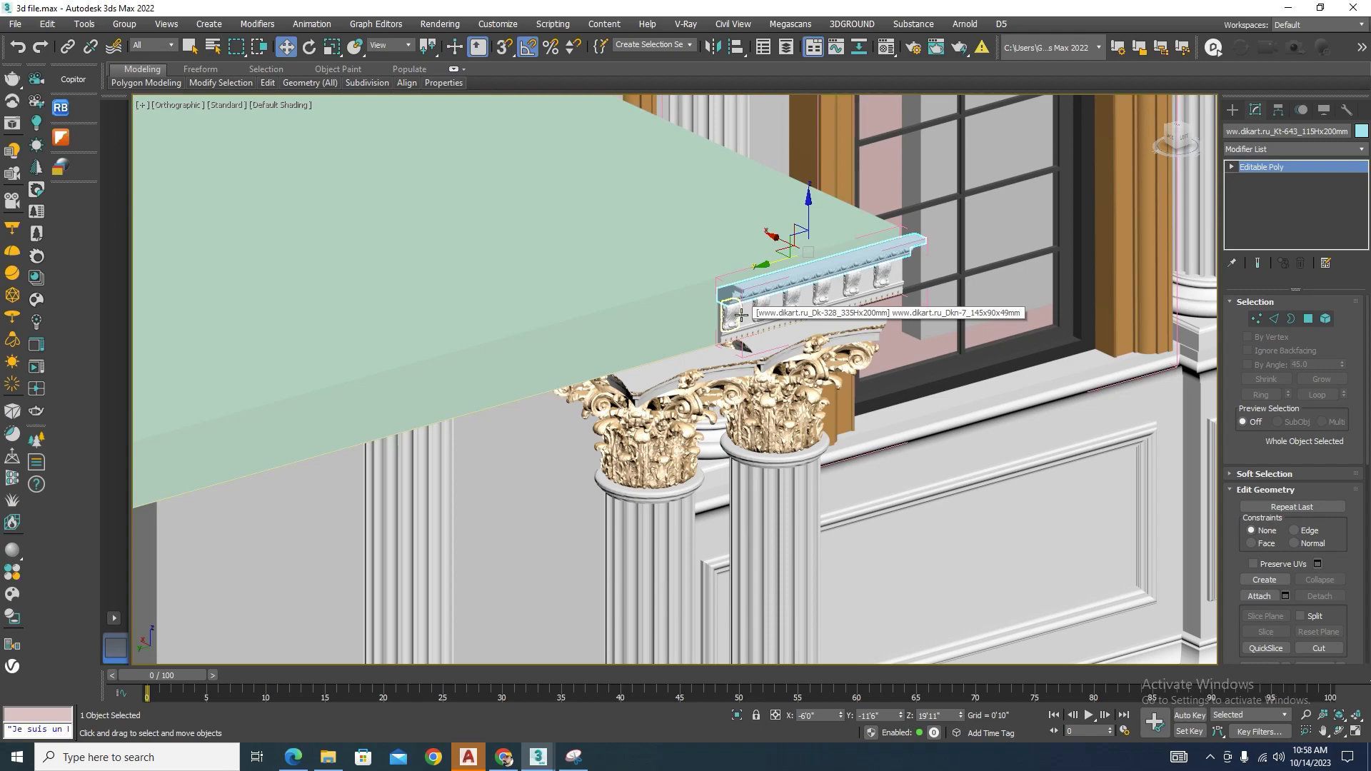
{"action": "scroll", "coordinate": [822, 275], "scroll_direction": "up", "scroll_amount": 4}
{"action": "scroll", "coordinate": [810, 289], "scroll_direction": "down", "scroll_amount": 4}
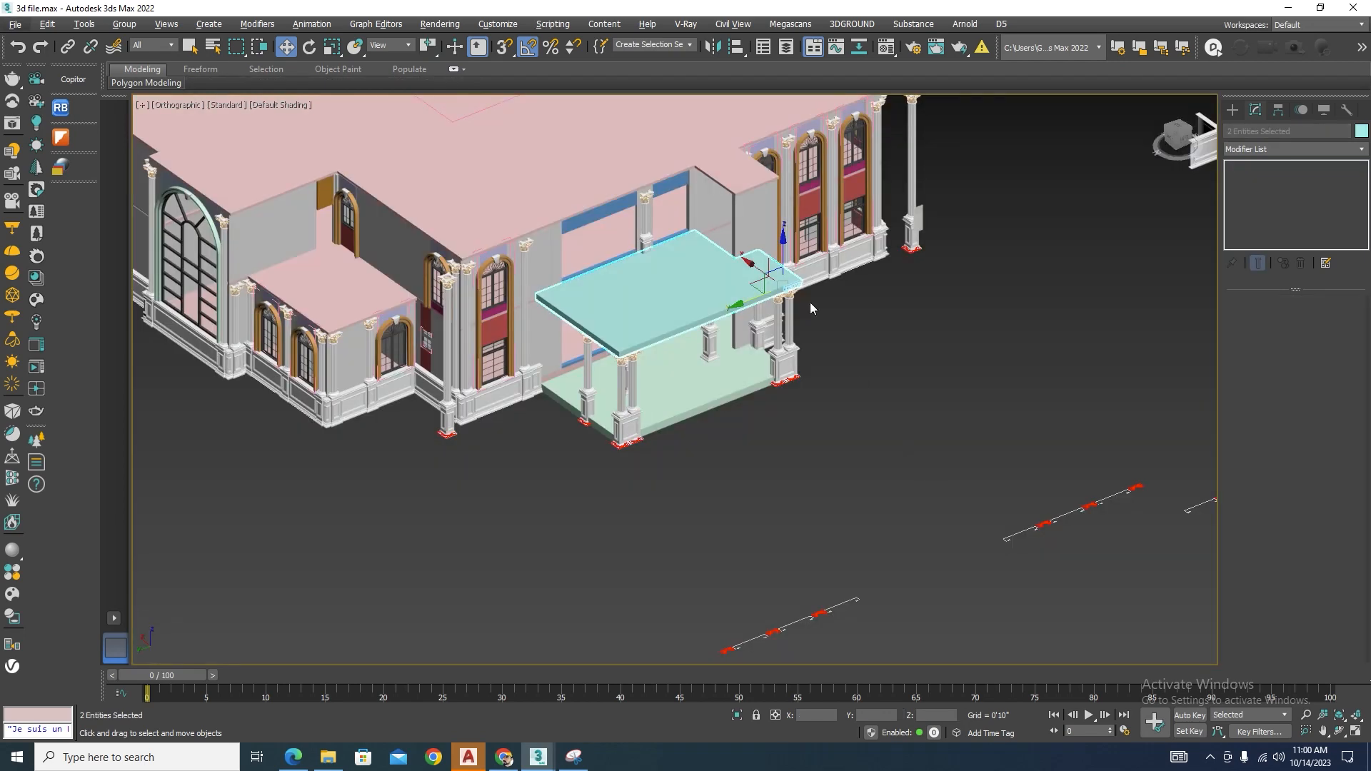
Isolate the ornamental cornice sample together with the porch roof slab and clear the selection.
{"action": "scroll", "coordinate": [809, 302], "scroll_direction": "up", "scroll_amount": 5}
{"action": "scroll", "coordinate": [807, 316], "scroll_direction": "up", "scroll_amount": 3}
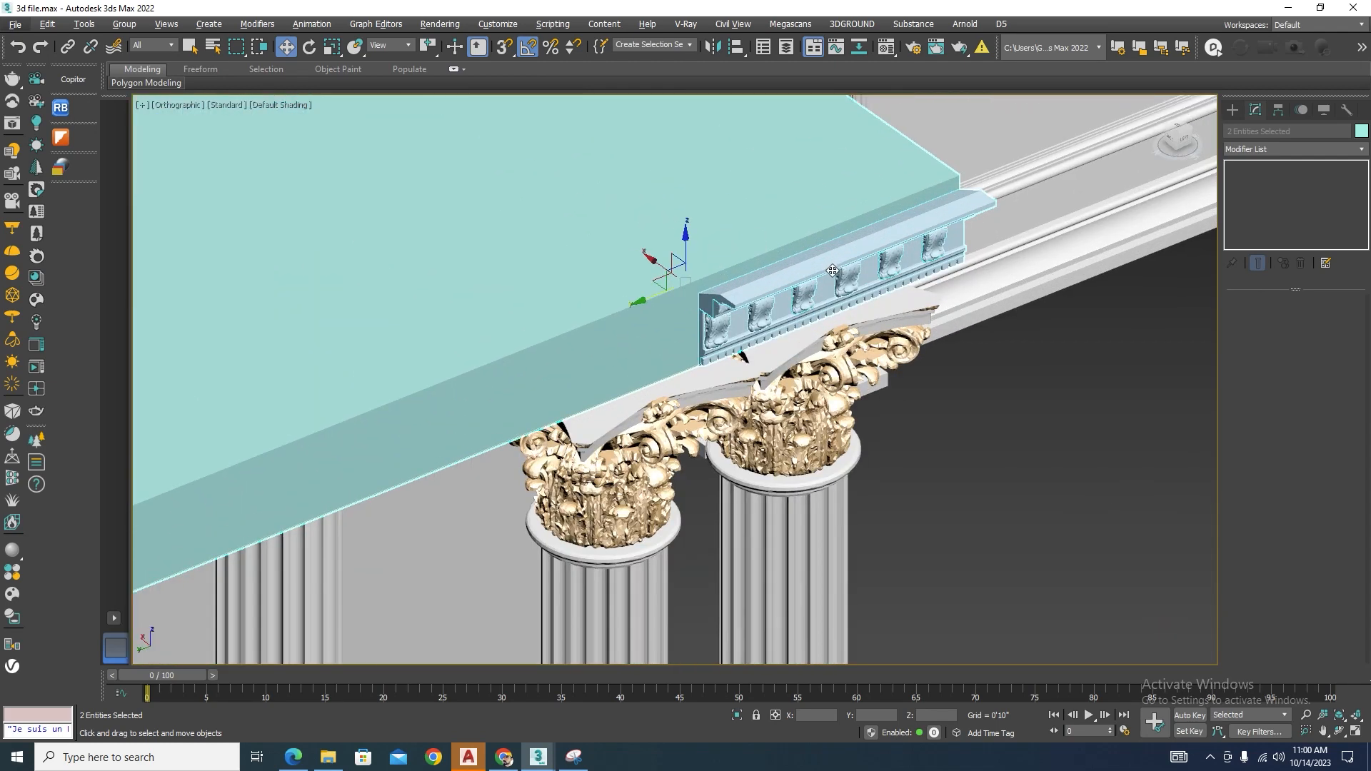
{"action": "left_click", "coordinate": [816, 305]}
{"action": "scroll", "coordinate": [683, 307], "scroll_direction": "down", "scroll_amount": 3}
{"action": "left_click", "coordinate": [683, 307], "text": "ctrl"}
{"action": "scroll", "coordinate": [683, 308], "scroll_direction": "down", "scroll_amount": 5}
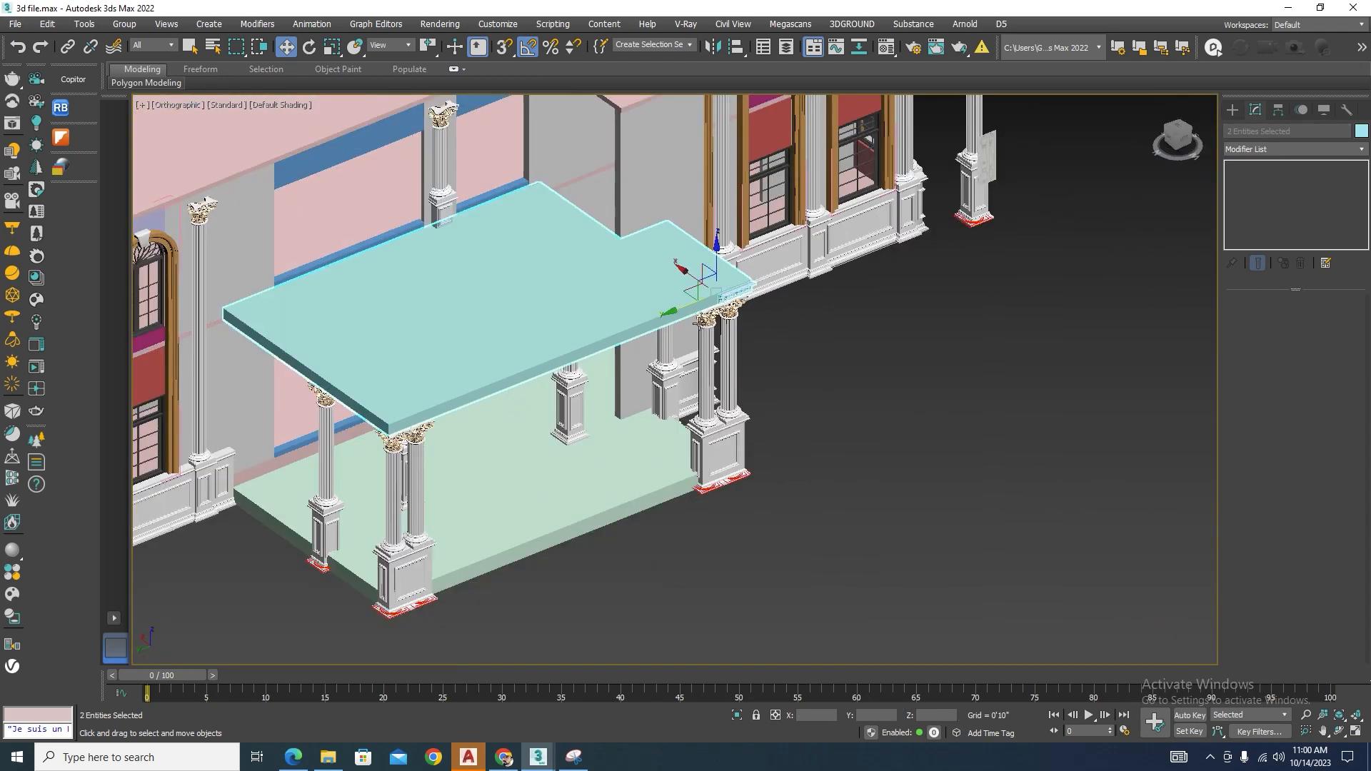
{"action": "left_click", "coordinate": [736, 716]}
{"action": "left_click", "coordinate": [901, 546]}
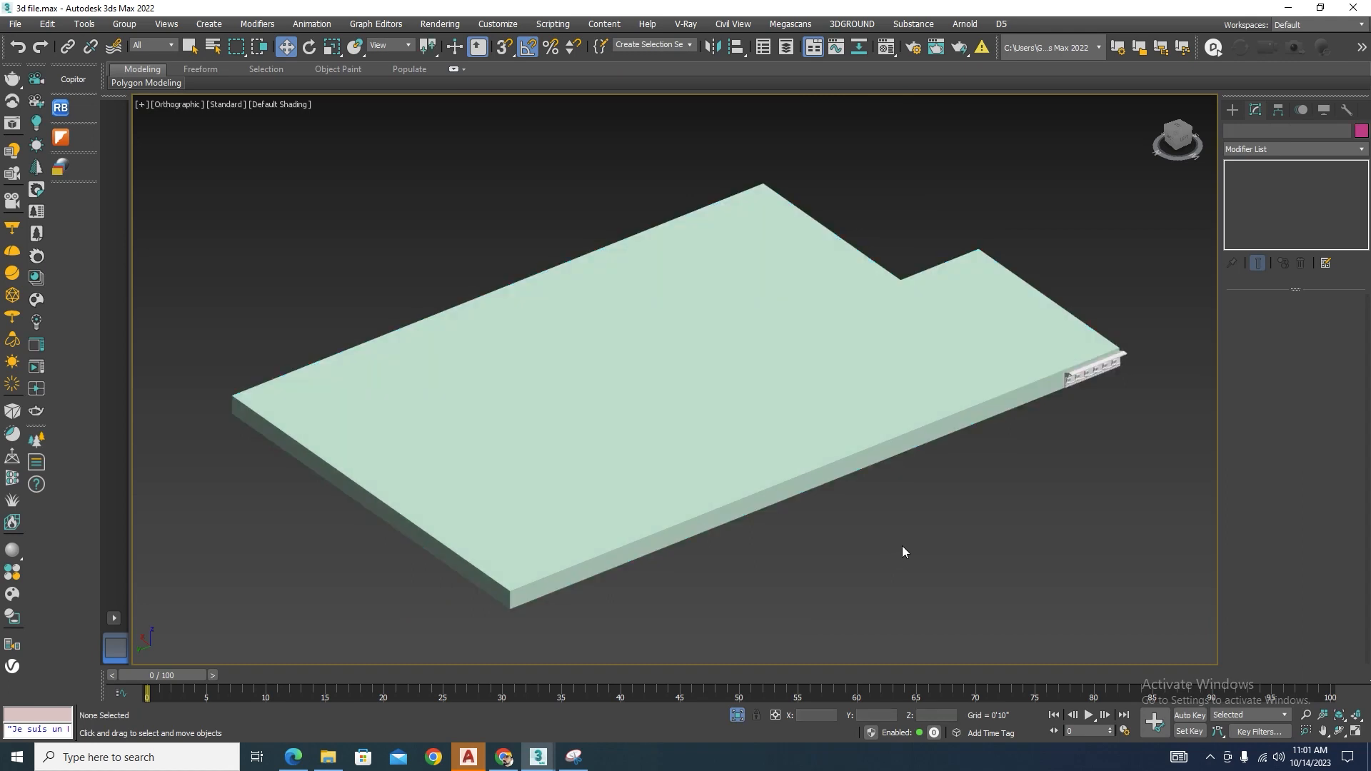
Show the end profile of the cornice beside the slab in a wireframe front view.
{"action": "key", "text": "l"}
{"action": "scroll", "coordinate": [906, 443], "scroll_direction": "down", "scroll_amount": 4}
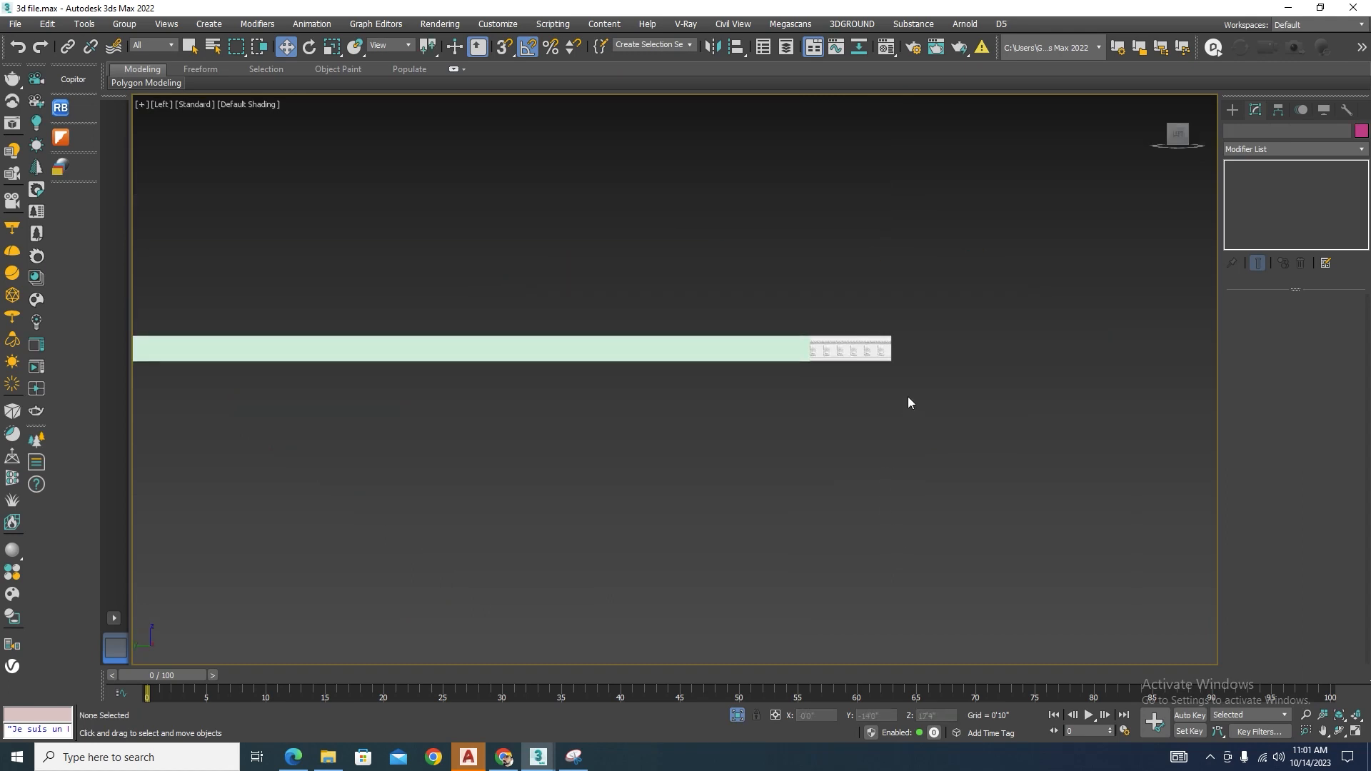
{"action": "key", "text": "f"}
{"action": "scroll", "coordinate": [881, 307], "scroll_direction": "up", "scroll_amount": 7}
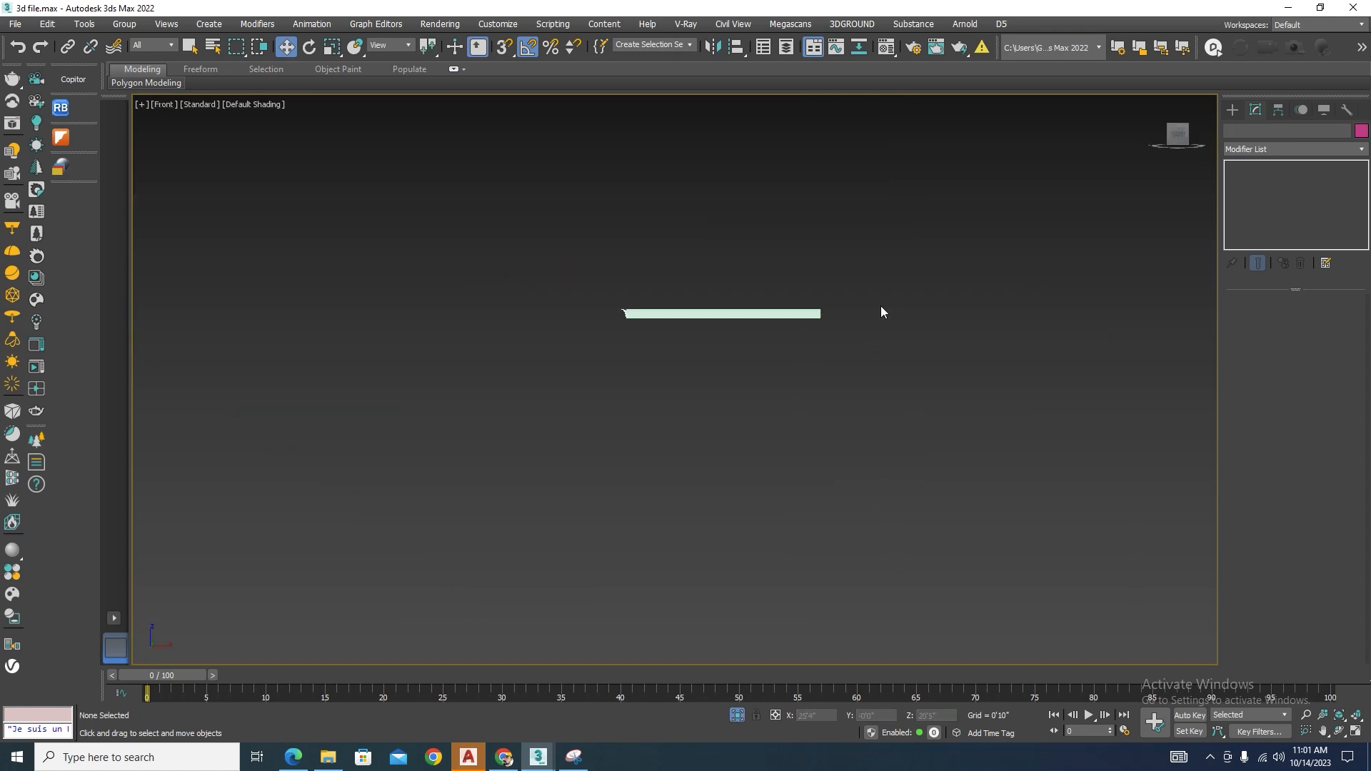
{"action": "scroll", "coordinate": [207, 332], "scroll_direction": "up", "scroll_amount": 10}
{"action": "scroll", "coordinate": [976, 318], "scroll_direction": "down", "scroll_amount": 5}
{"action": "scroll", "coordinate": [484, 336], "scroll_direction": "up", "scroll_amount": 5}
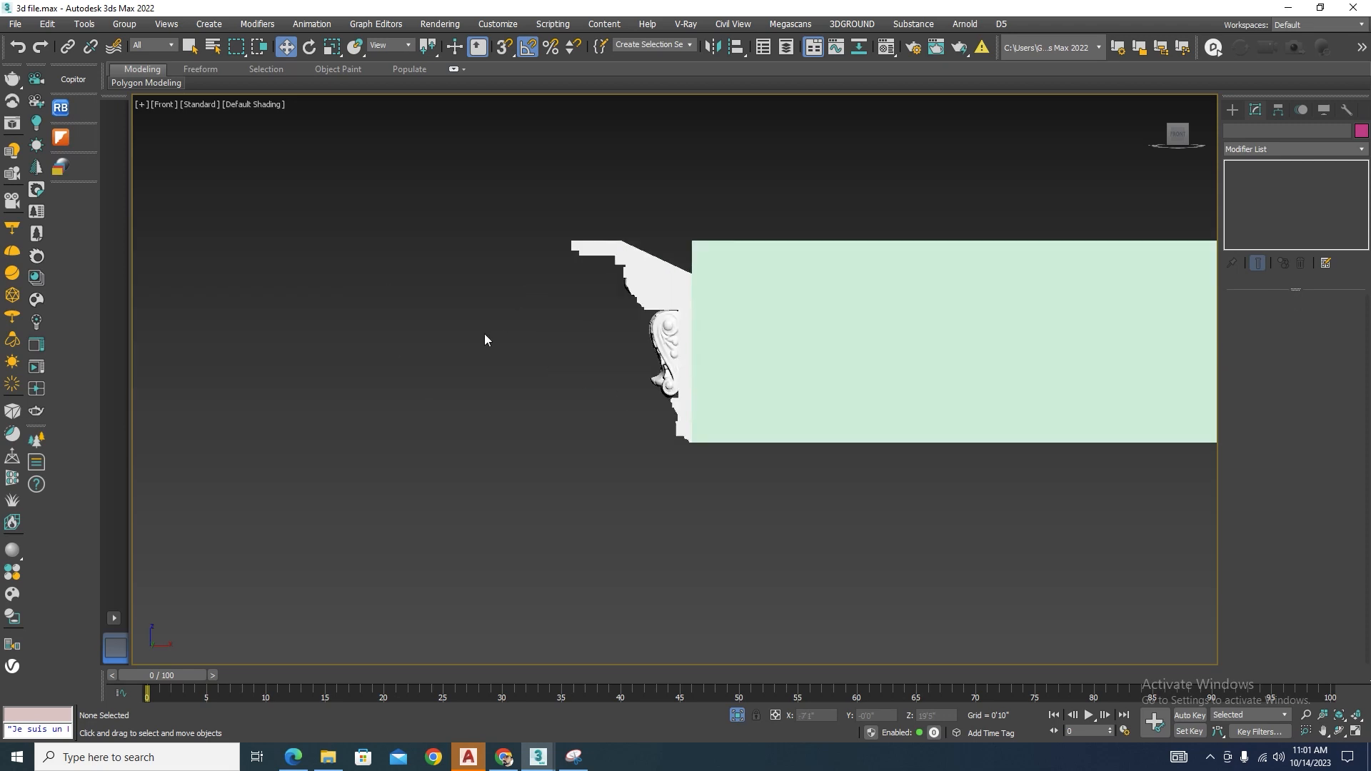
{"action": "scroll", "coordinate": [549, 334], "scroll_direction": "up", "scroll_amount": 2}
{"action": "key", "text": "F3"}
{"action": "scroll", "coordinate": [747, 229], "scroll_direction": "up", "scroll_amount": 2}
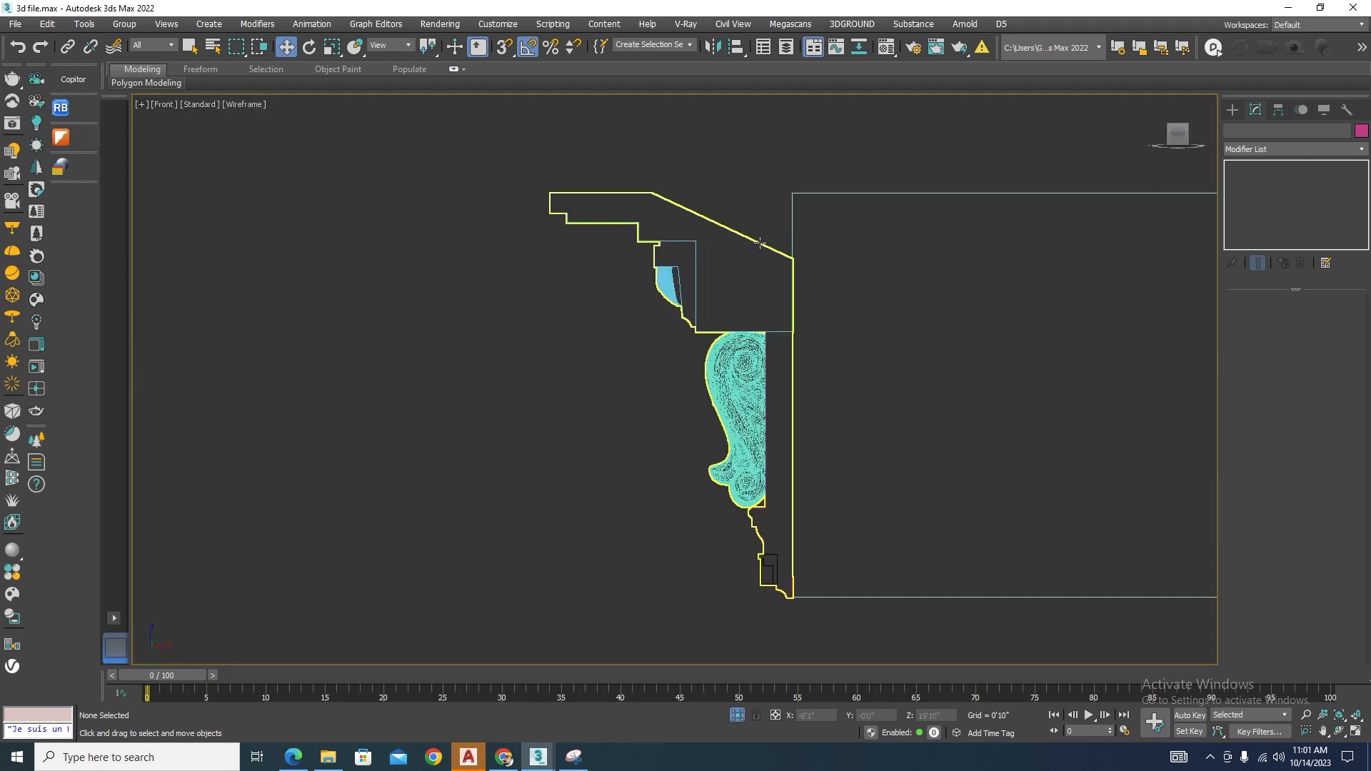
Open the cornice group so its individual parts can be edited.
{"action": "left_click", "coordinate": [760, 241]}
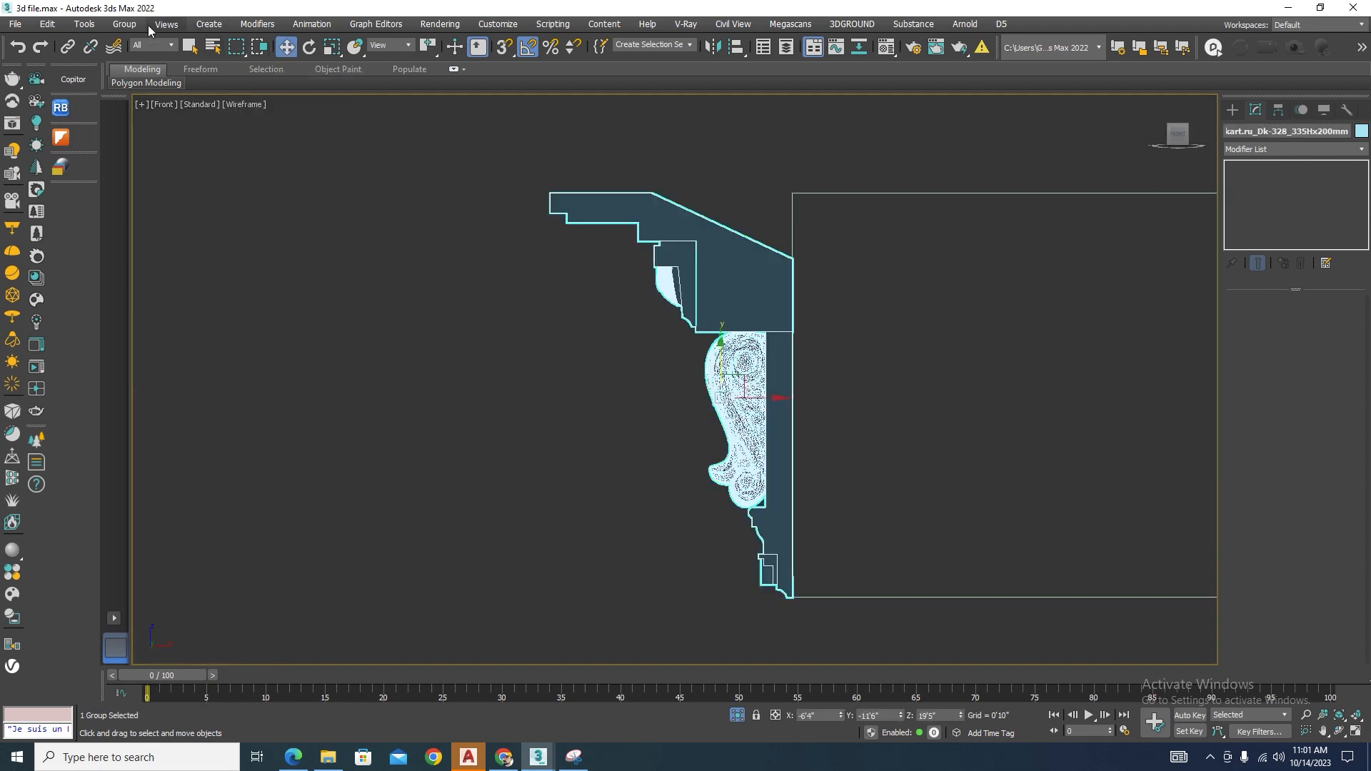
{"action": "left_click", "coordinate": [124, 24]}
{"action": "left_click", "coordinate": [133, 83]}
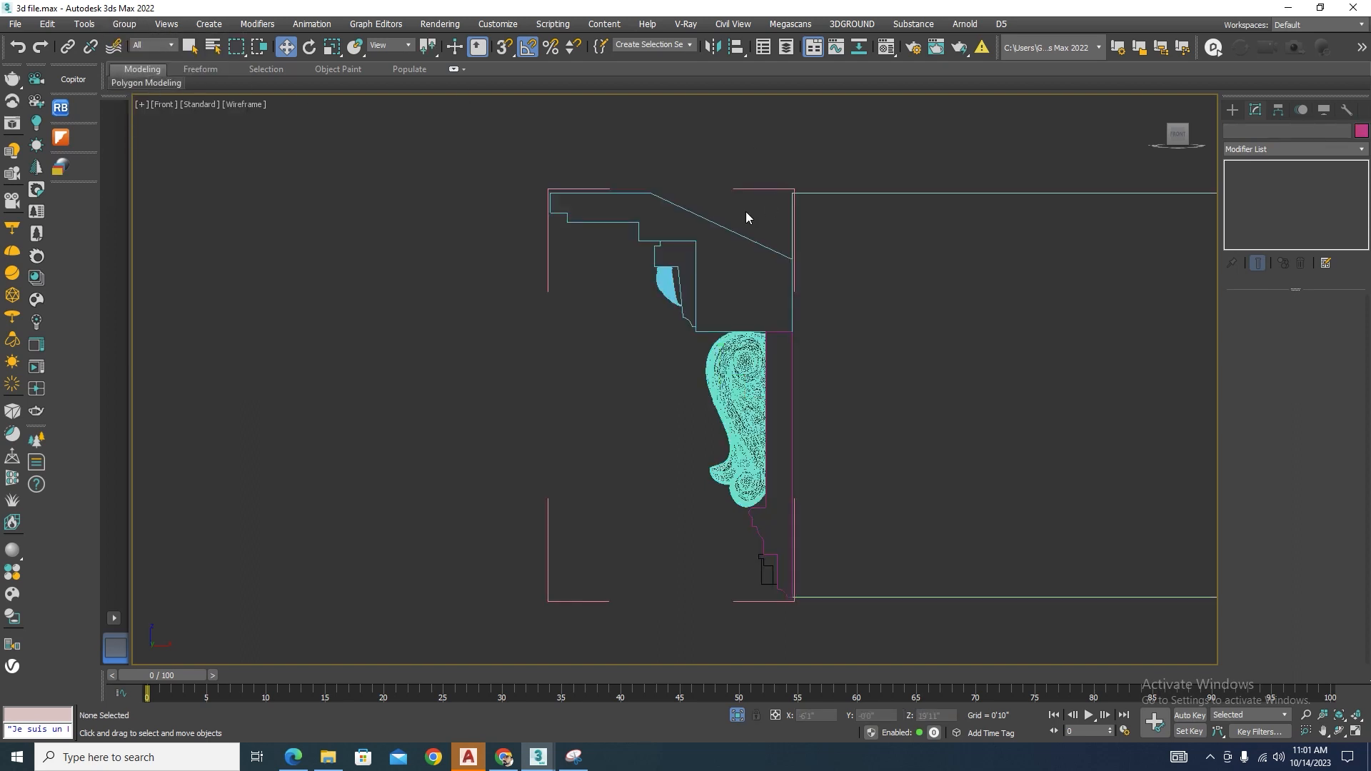
Clone all cornice parts without the slab as one Copy, placed outward from the original, and clear the selection.
{"action": "left_click", "coordinate": [752, 147]}
{"action": "key", "text": "ctrl+a"}
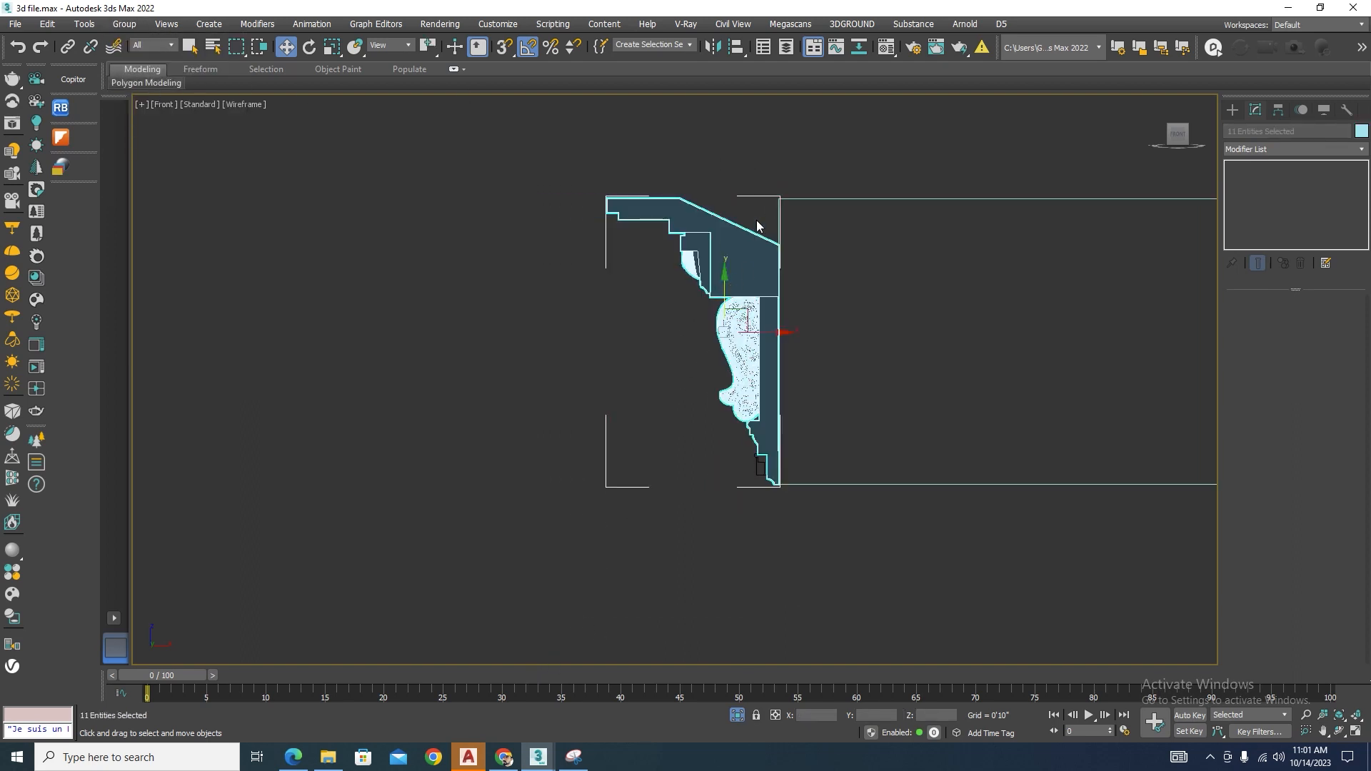
{"action": "left_click_drag", "start_coordinate": [648, 614], "coordinate": [648, 614], "text": "ctrl"}
{"action": "left_click_drag", "start_coordinate": [761, 350], "coordinate": [222, 348], "text": "shift"}
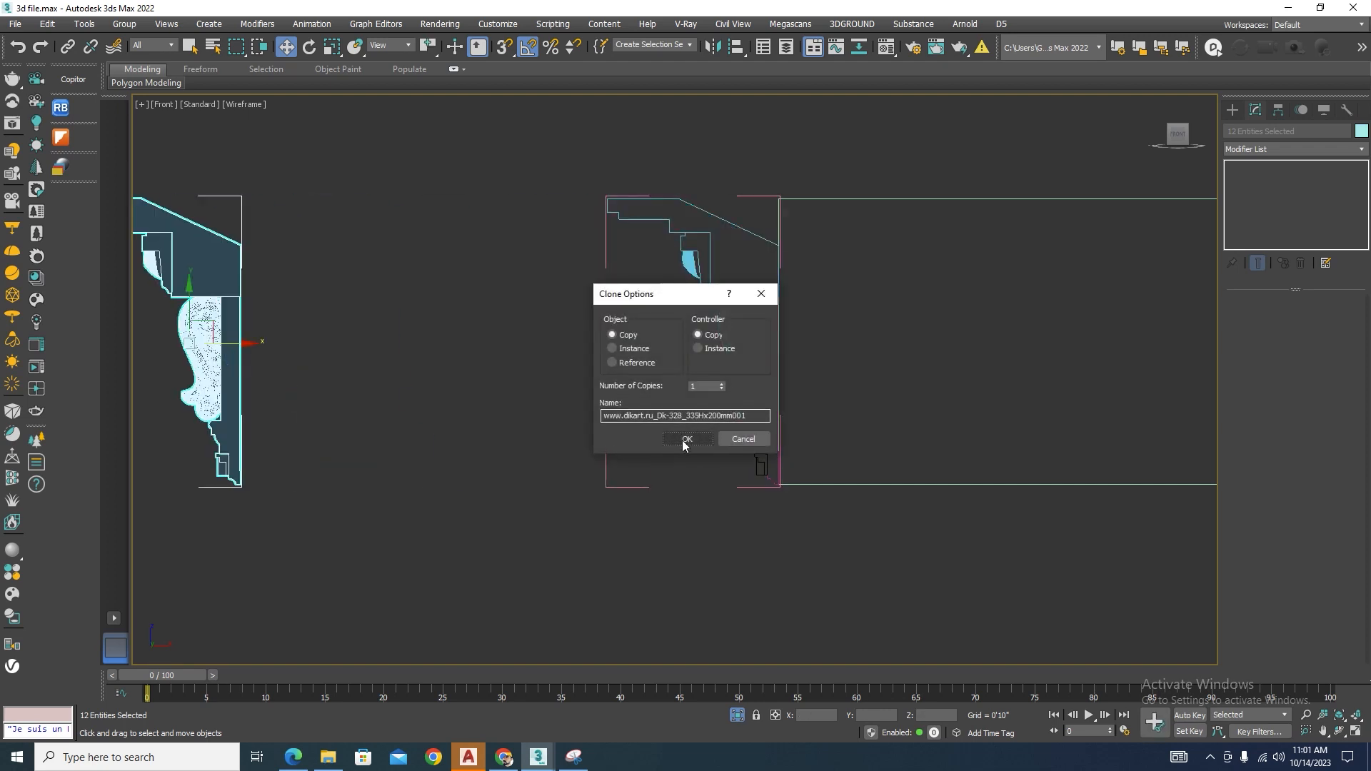
{"action": "left_click", "coordinate": [687, 439]}
{"action": "scroll", "coordinate": [865, 433], "scroll_direction": "down", "scroll_amount": 4}
{"action": "left_click", "coordinate": [740, 421]}
Delete the scroll-shaped corbels from the copied cornice.
{"action": "scroll", "coordinate": [691, 323], "scroll_direction": "up", "scroll_amount": 6}
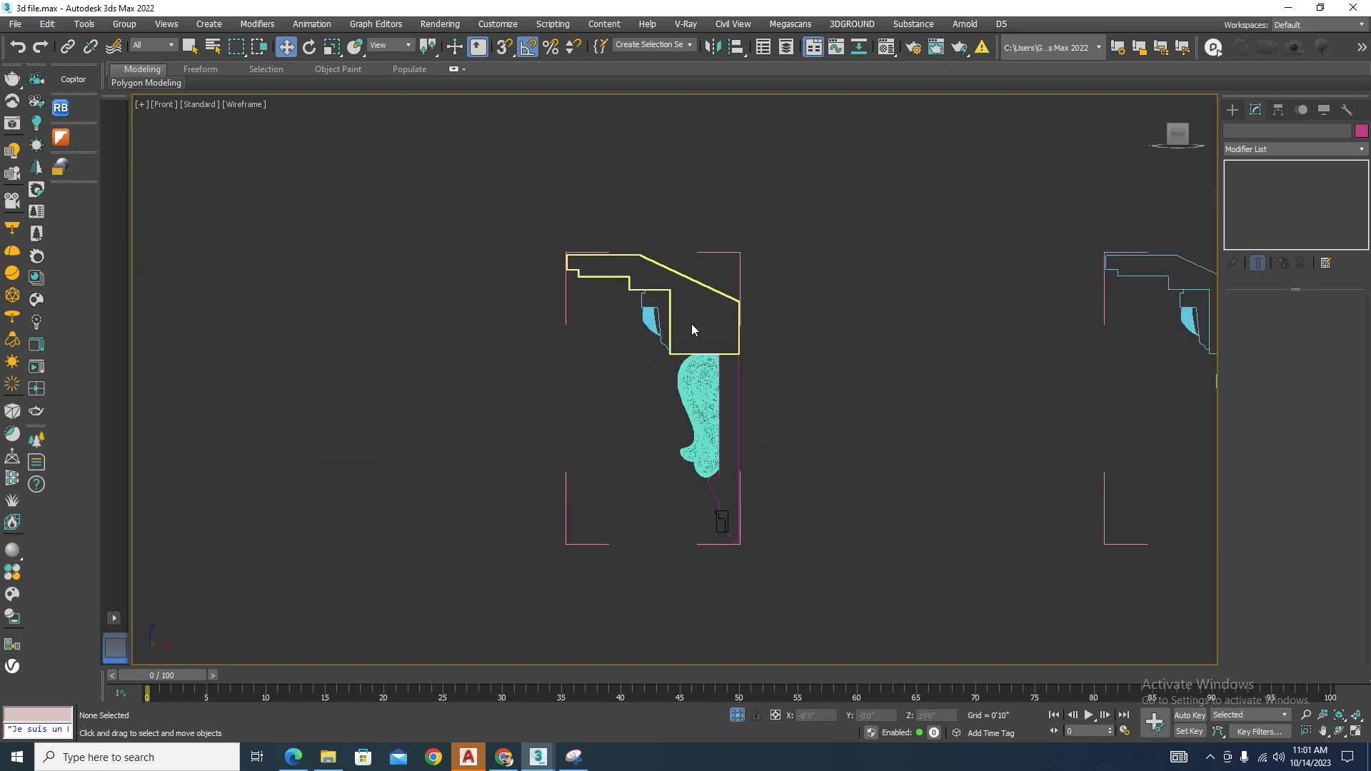
{"action": "left_click", "coordinate": [705, 386]}
{"action": "left_click", "coordinate": [704, 388], "text": "alt"}
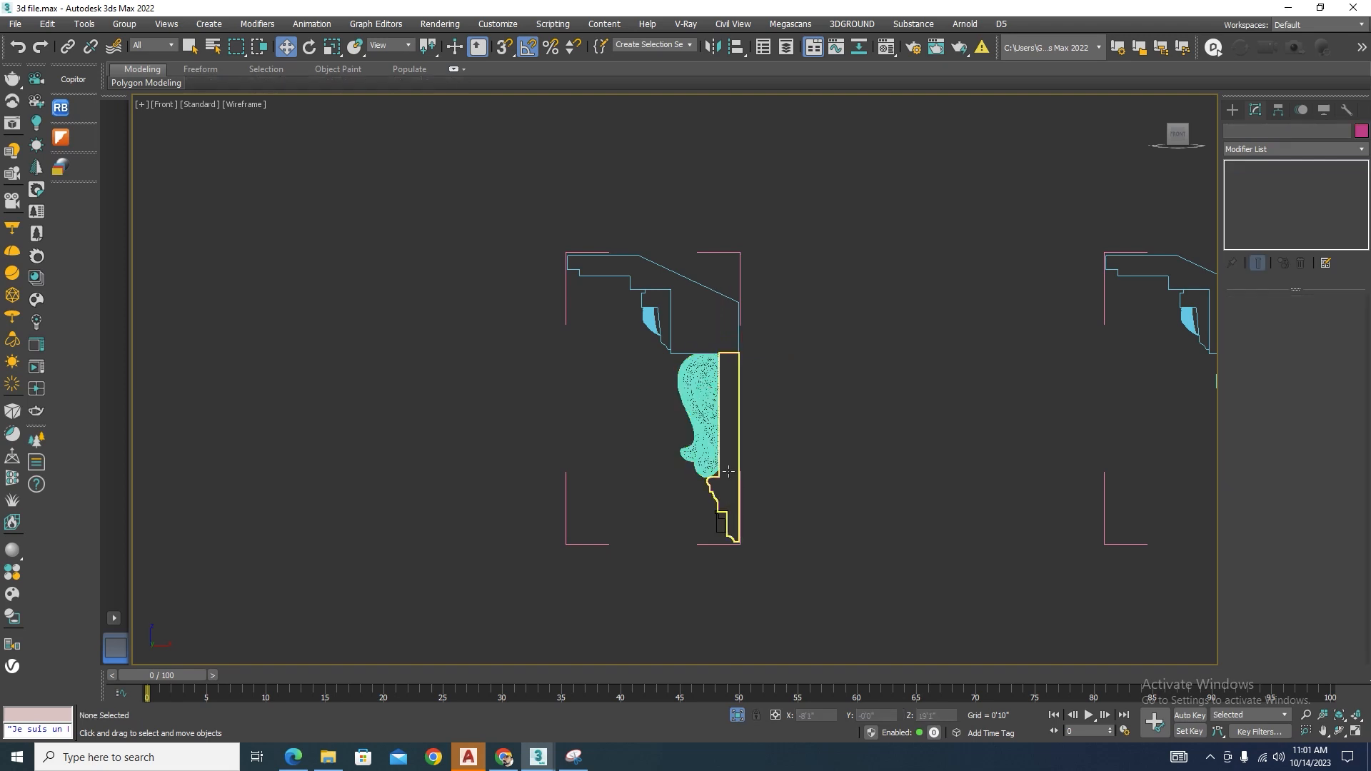
{"action": "scroll", "coordinate": [673, 417], "scroll_direction": "up", "scroll_amount": 2}
{"action": "left_click_drag", "start_coordinate": [658, 408], "coordinate": [672, 426]}
{"action": "key", "text": "Delete"}
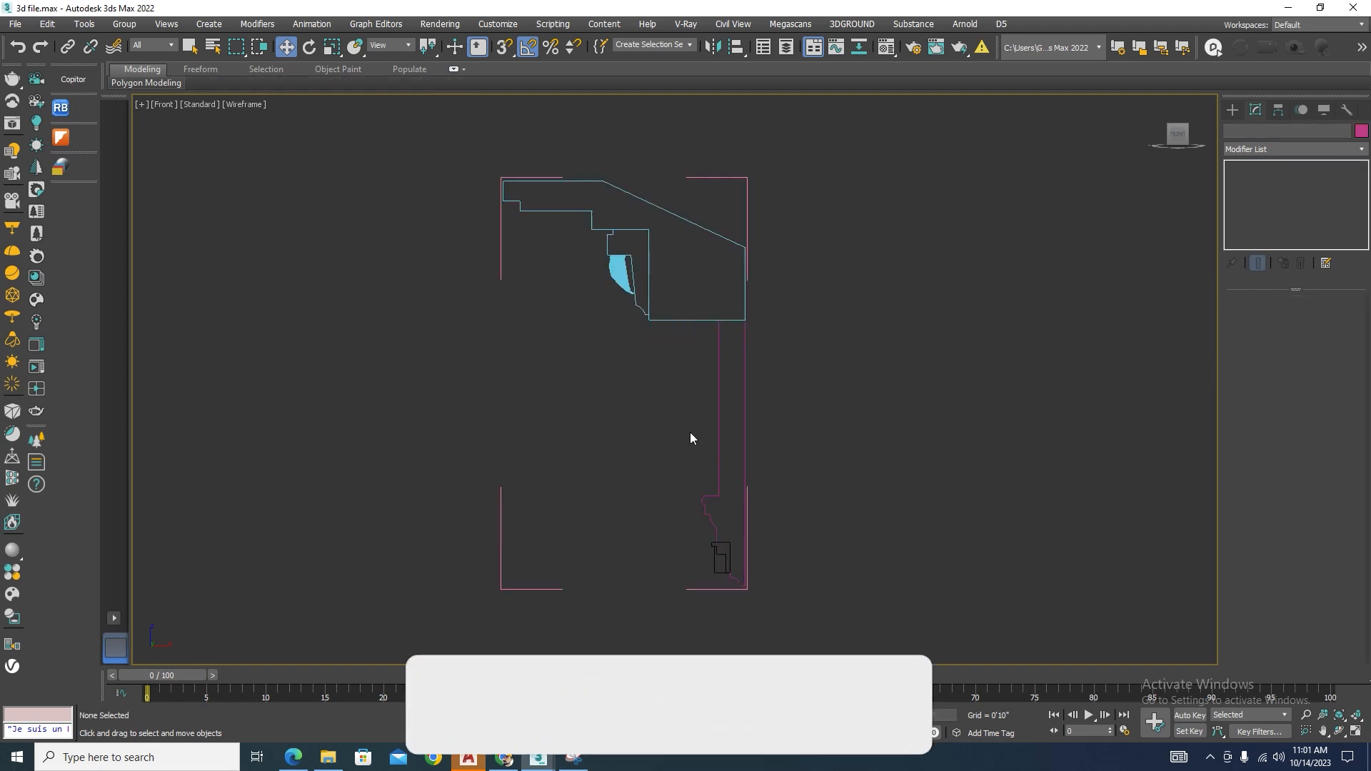
Delete the small dentils and the carved moulding under the top ledge of the copied cornice.
{"action": "scroll", "coordinate": [714, 553], "scroll_direction": "up", "scroll_amount": 8}
{"action": "left_click_drag", "start_coordinate": [685, 513], "coordinate": [781, 577]}
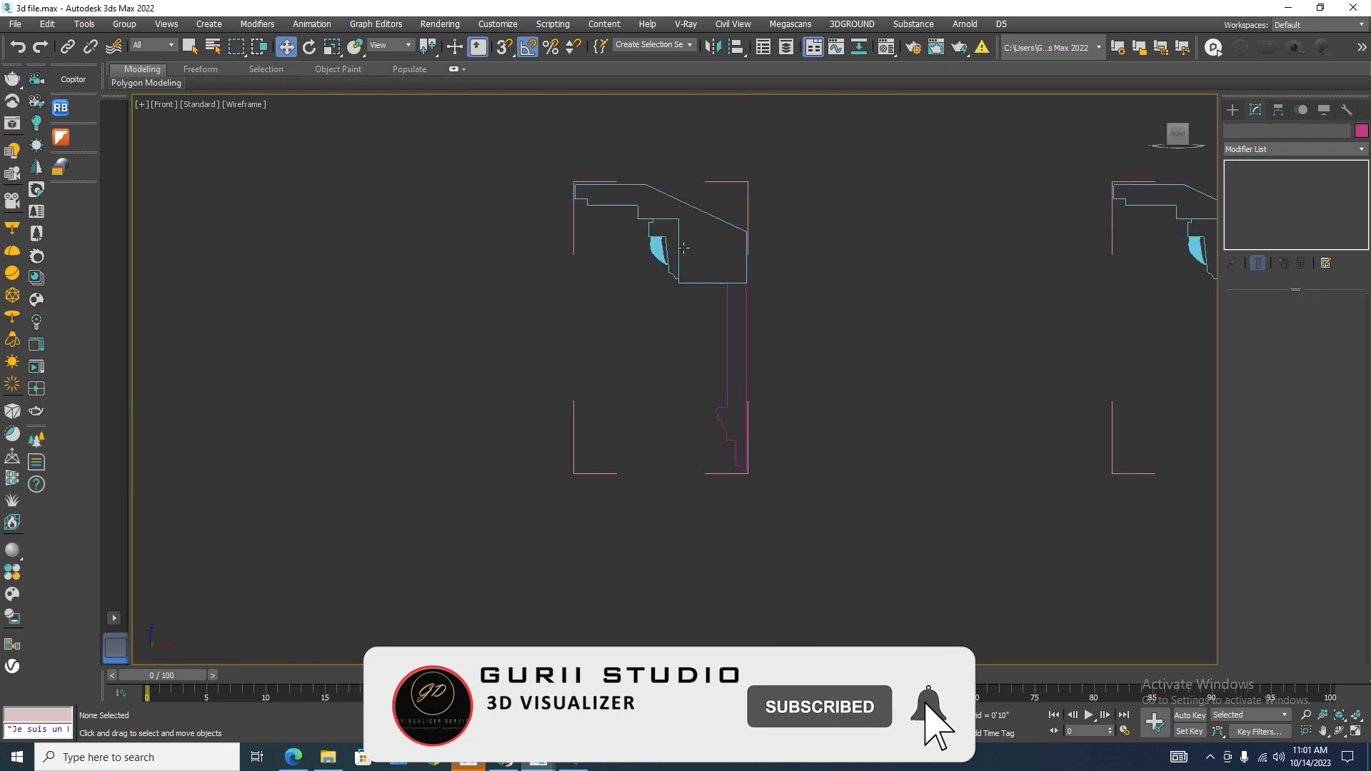
{"action": "scroll", "coordinate": [684, 326], "scroll_direction": "up", "scroll_amount": 5}
{"action": "left_click_drag", "start_coordinate": [586, 255], "coordinate": [691, 378]}
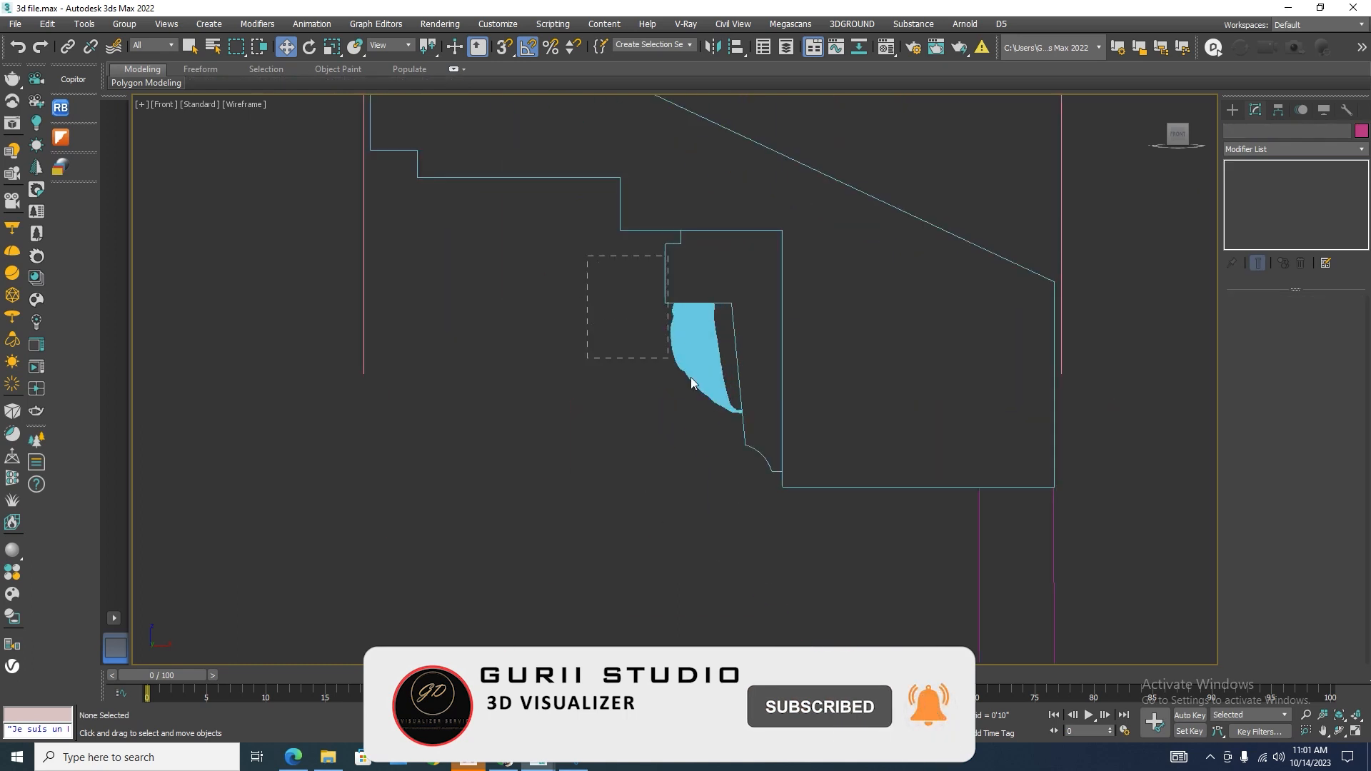
{"action": "left_click_drag", "start_coordinate": [756, 448], "coordinate": [757, 449]}
{"action": "scroll", "coordinate": [756, 449], "scroll_direction": "down", "scroll_amount": 5}
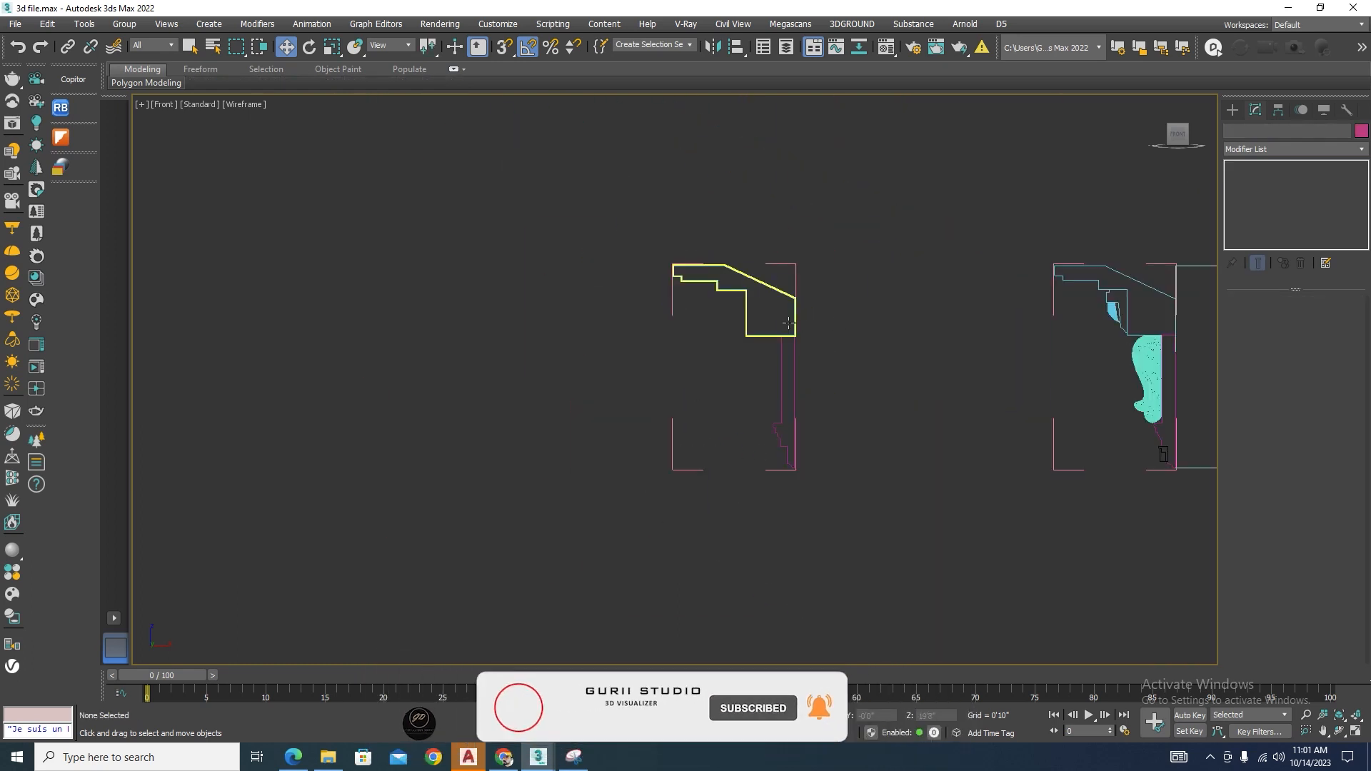
With snapping on, start a Line at the copied cornice's outer top corner and trace the stepped underside of its top moulding.
{"action": "scroll", "coordinate": [762, 278], "scroll_direction": "up", "scroll_amount": 2}
{"action": "scroll", "coordinate": [778, 378], "scroll_direction": "down", "scroll_amount": 3}
{"action": "scroll", "coordinate": [751, 324], "scroll_direction": "up", "scroll_amount": 3}
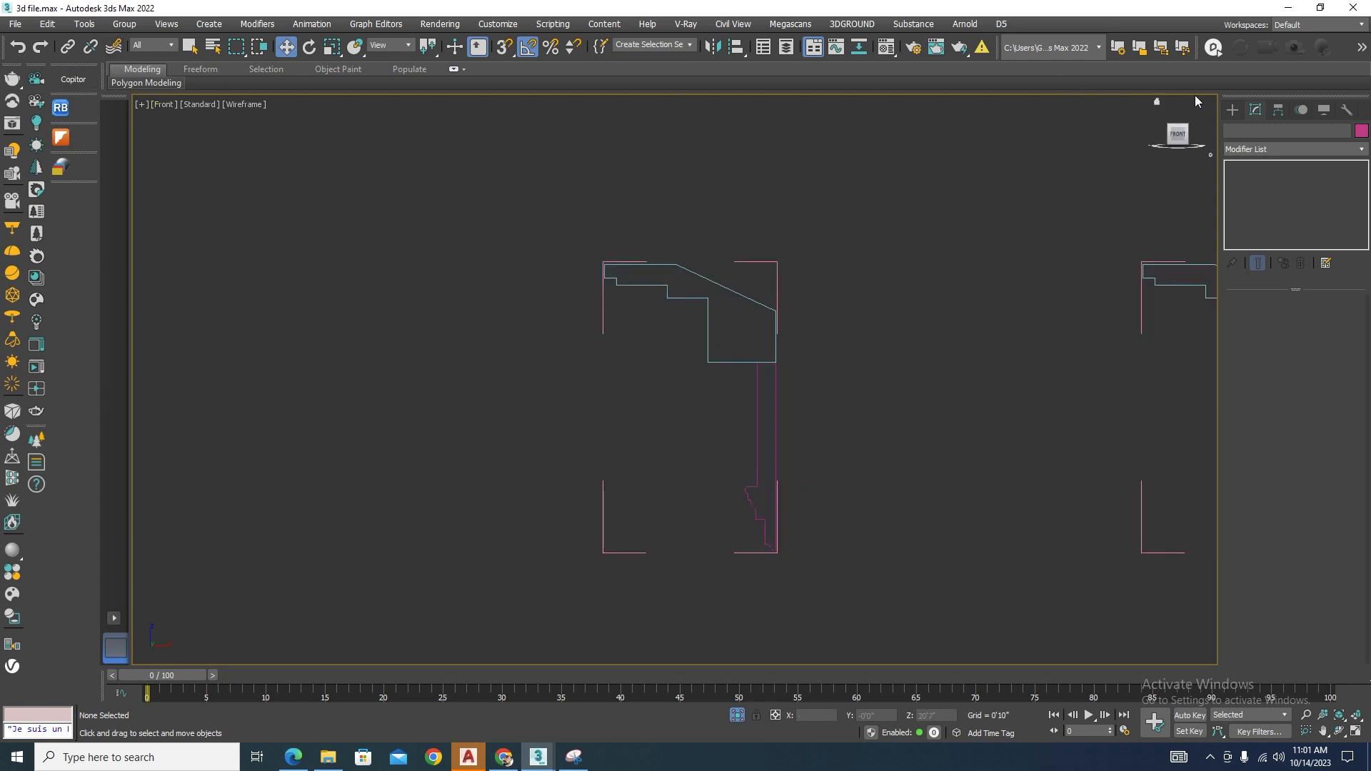
{"action": "left_click", "coordinate": [1233, 111]}
{"action": "left_click", "coordinate": [1249, 132]}
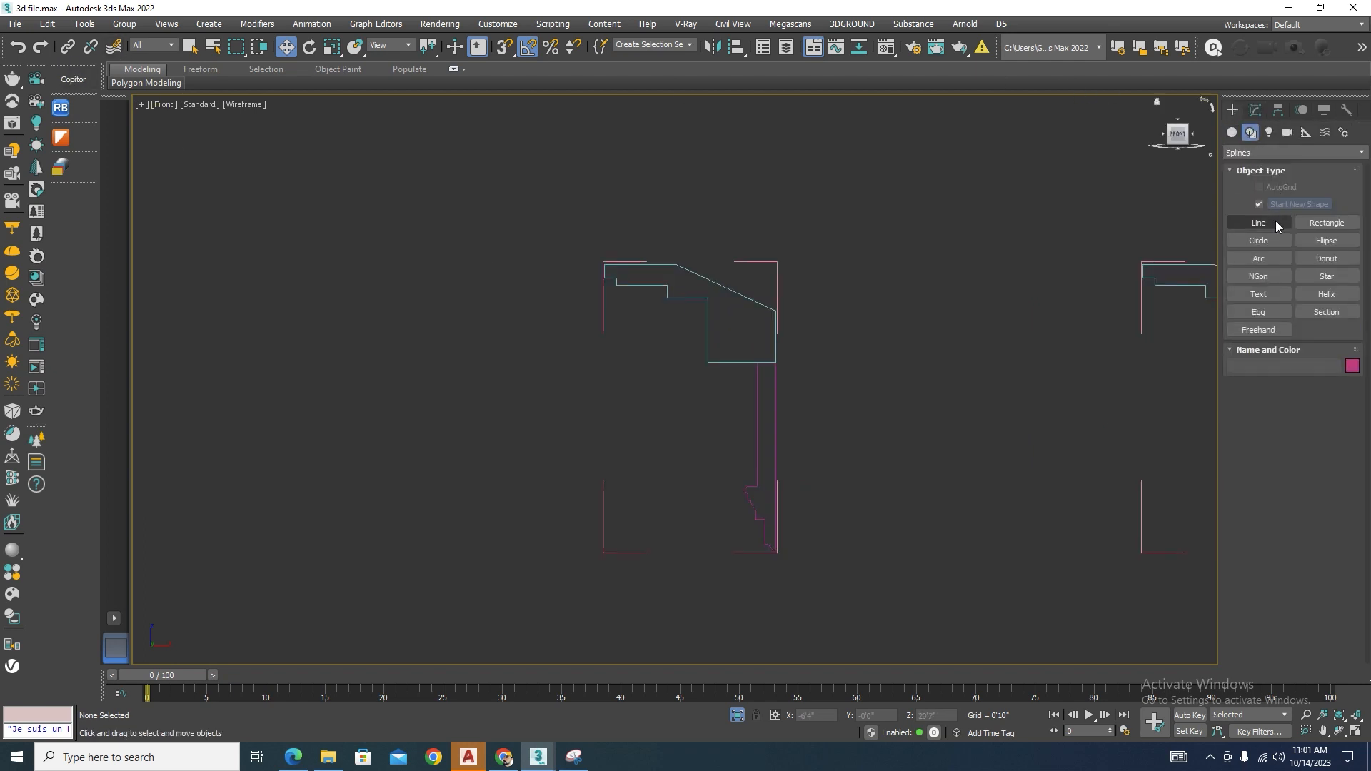
{"action": "left_click", "coordinate": [1258, 222]}
{"action": "scroll", "coordinate": [627, 285], "scroll_direction": "up", "scroll_amount": 3}
{"action": "key", "text": "s"}
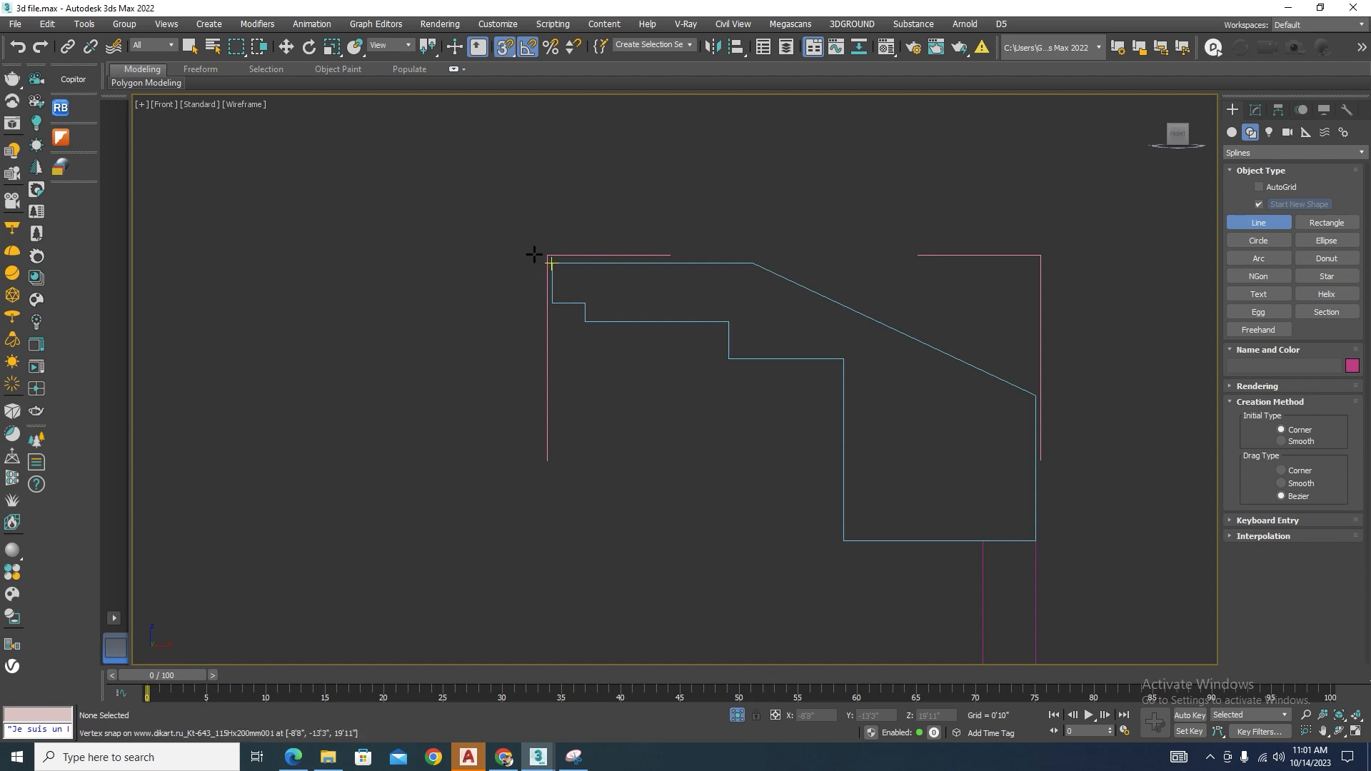
{"action": "left_click", "coordinate": [546, 256]}
{"action": "left_click", "coordinate": [585, 303]}
{"action": "left_click", "coordinate": [585, 321]}
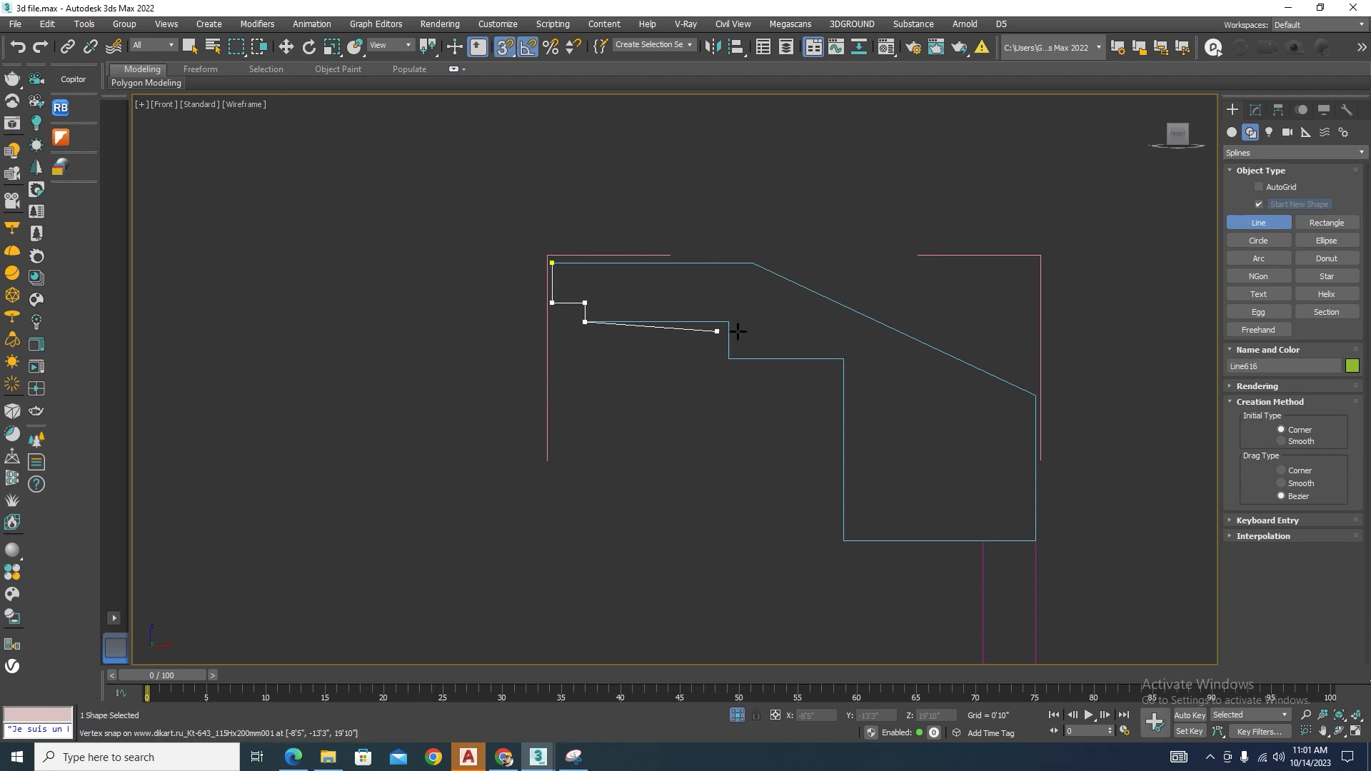
{"action": "left_click", "coordinate": [844, 359]}
Continue the line down and along the underside of the top block, then down the flat face to the lower moulding.
{"action": "scroll", "coordinate": [781, 278], "scroll_direction": "down", "scroll_amount": 1}
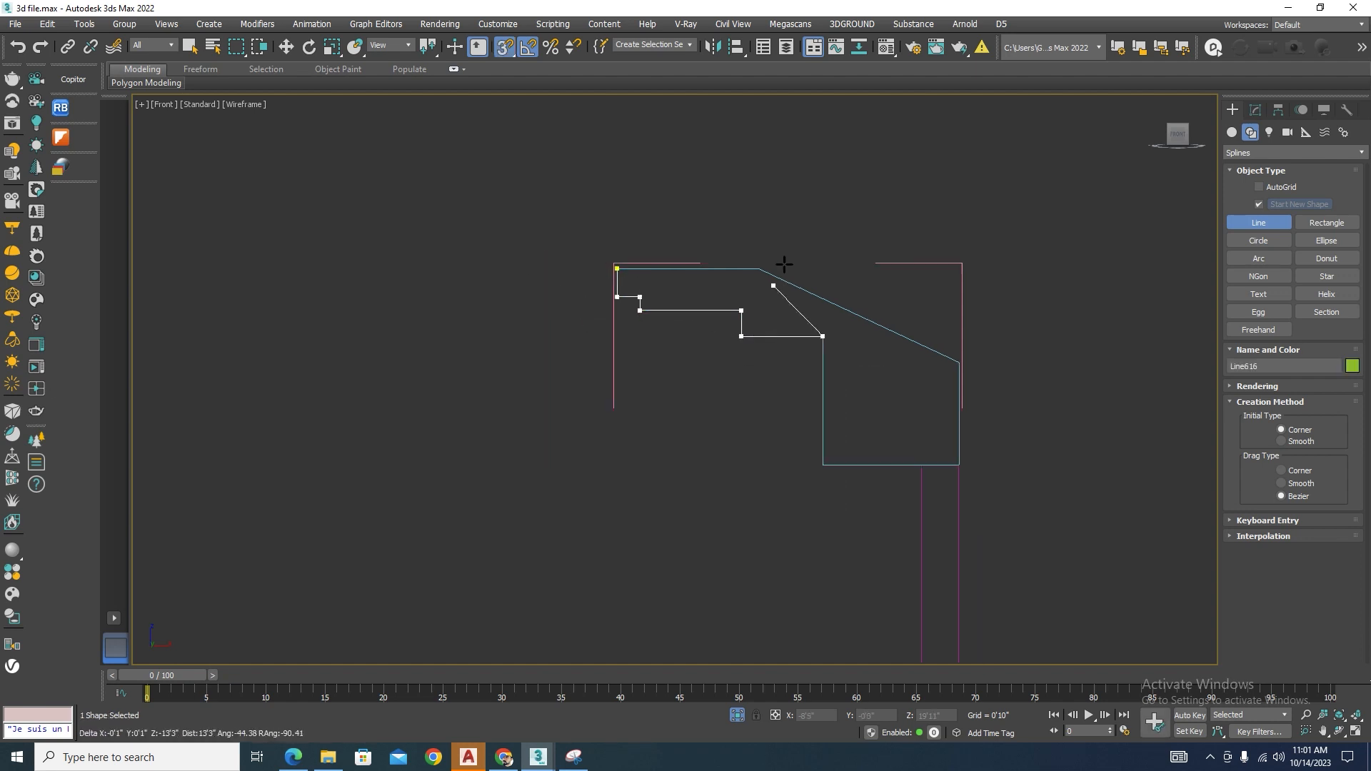
{"action": "scroll", "coordinate": [799, 329], "scroll_direction": "down", "scroll_amount": 1}
{"action": "scroll", "coordinate": [812, 392], "scroll_direction": "up", "scroll_amount": 1}
{"action": "left_click", "coordinate": [780, 330]}
{"action": "left_click", "coordinate": [878, 330]}
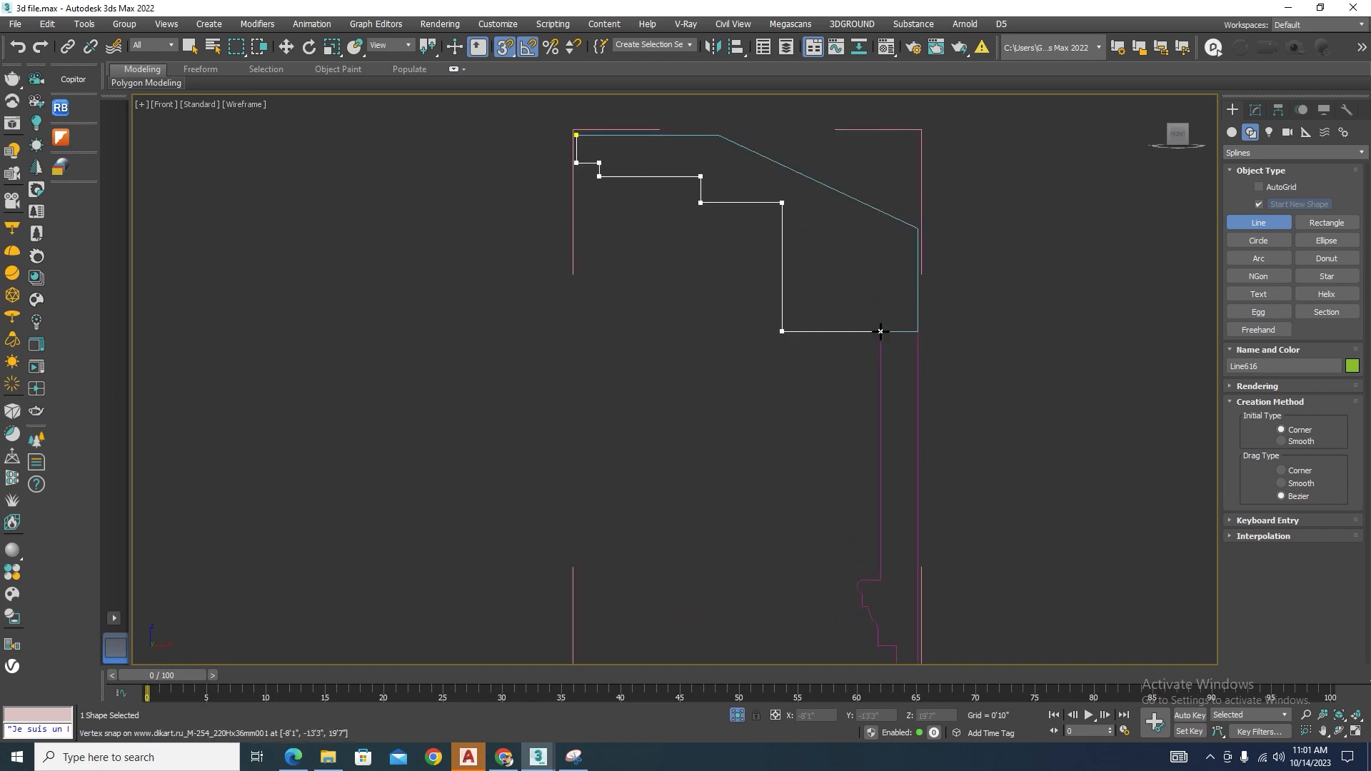
{"action": "scroll", "coordinate": [878, 429], "scroll_direction": "down", "scroll_amount": 1}
{"action": "scroll", "coordinate": [897, 465], "scroll_direction": "up", "scroll_amount": 3}
{"action": "left_click", "coordinate": [879, 500]}
Continue the line along the ledge above the lower moulding and trace around its rounded bead.
{"action": "scroll", "coordinate": [826, 520], "scroll_direction": "up", "scroll_amount": 4}
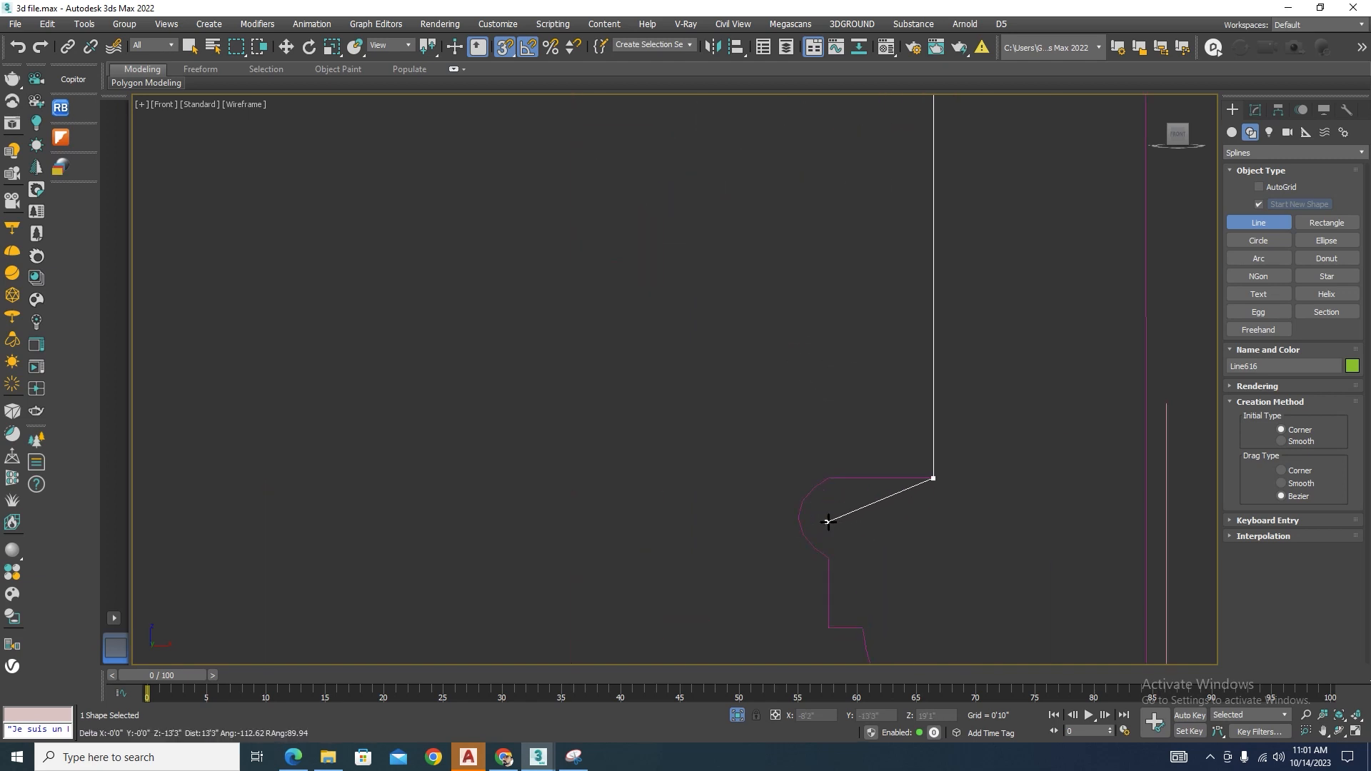
{"action": "scroll", "coordinate": [822, 493], "scroll_direction": "up", "scroll_amount": 3}
{"action": "left_click", "coordinate": [800, 438]}
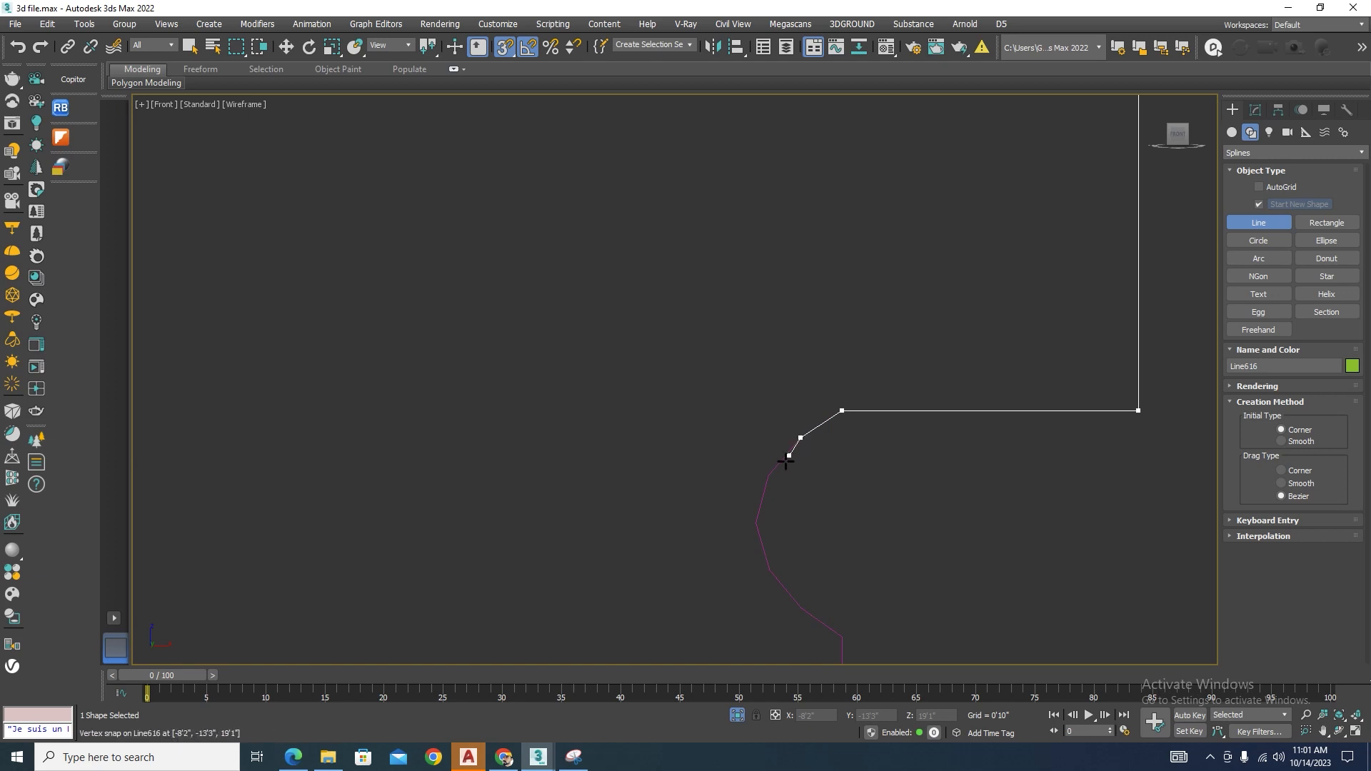
{"action": "left_click", "coordinate": [769, 475]}
{"action": "left_click", "coordinate": [769, 570]}
{"action": "left_click", "coordinate": [802, 608]}
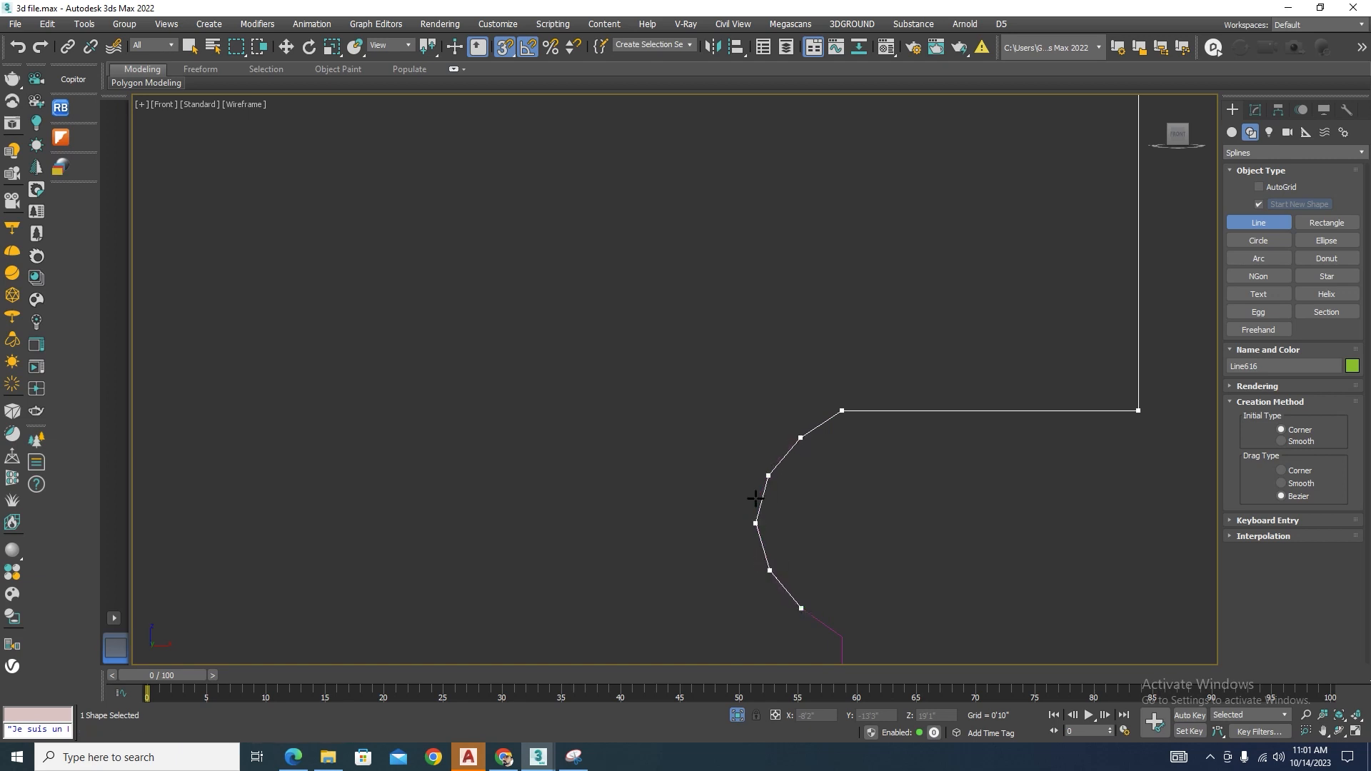
Trace the short vertical face and small step below the bead, then follow the S-shaped curve beneath them.
{"action": "scroll", "coordinate": [756, 499], "scroll_direction": "down", "scroll_amount": 2}
{"action": "scroll", "coordinate": [747, 468], "scroll_direction": "up", "scroll_amount": 2}
{"action": "left_click", "coordinate": [754, 361]}
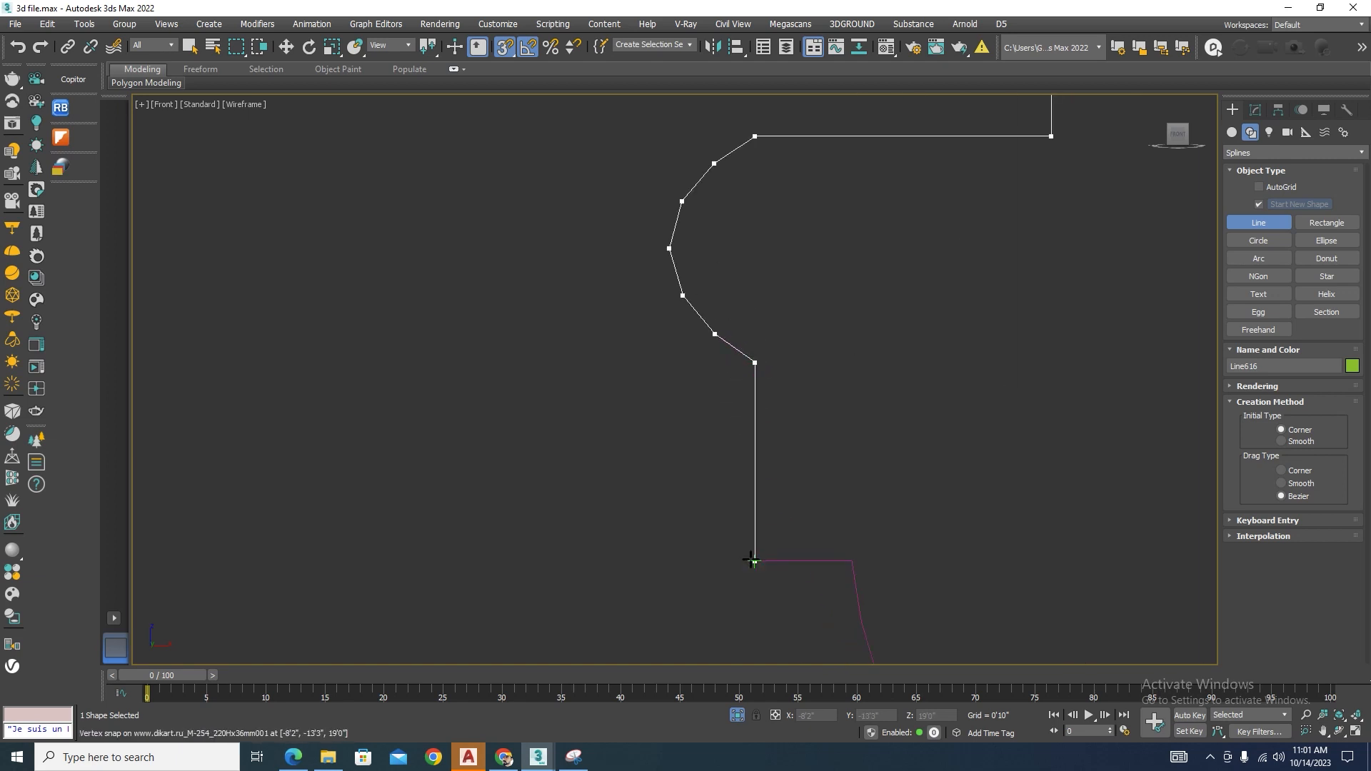
{"action": "left_click", "coordinate": [850, 560]}
{"action": "scroll", "coordinate": [940, 468], "scroll_direction": "down", "scroll_amount": 2}
{"action": "scroll", "coordinate": [851, 385], "scroll_direction": "up", "scroll_amount": 2}
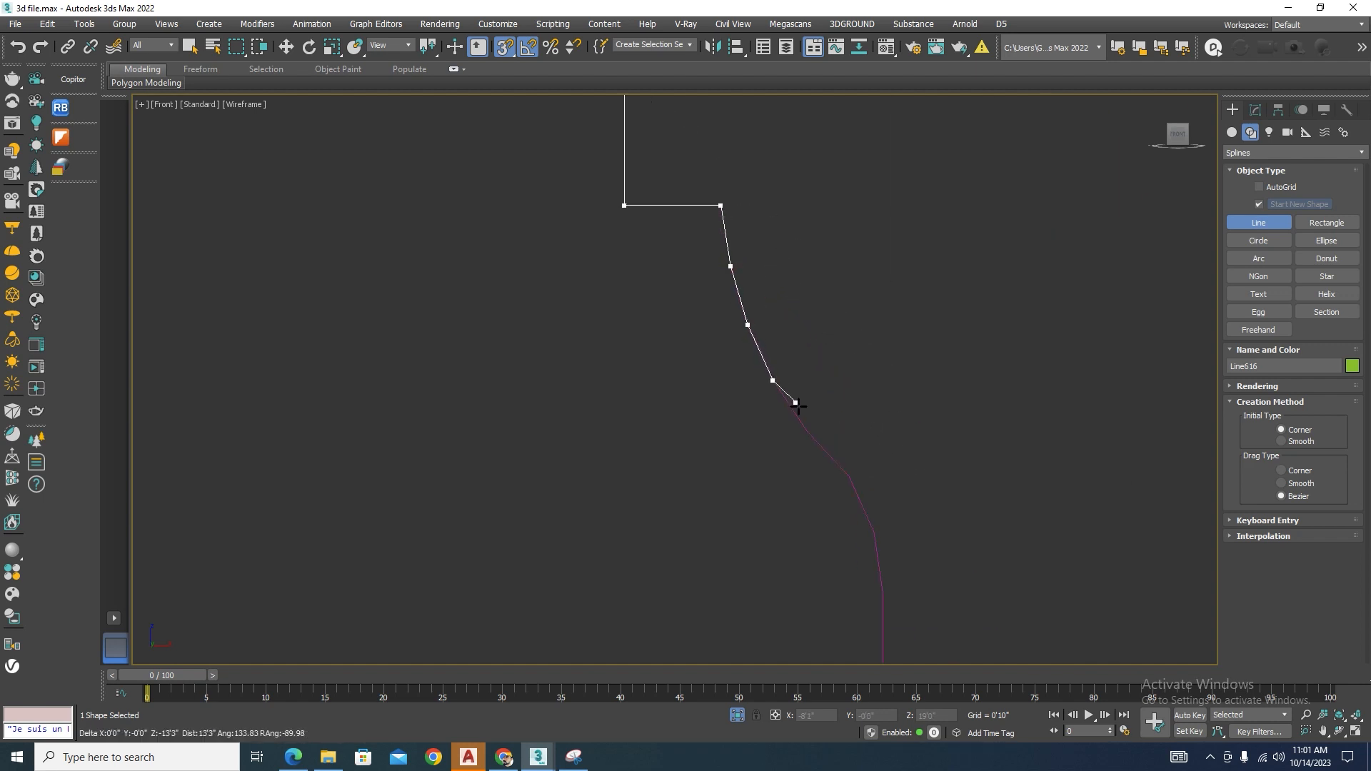
{"action": "left_click", "coordinate": [874, 533]}
{"action": "left_click", "coordinate": [883, 593]}
Extend the line down the flat face below the S-curve and inward along the next step.
{"action": "scroll", "coordinate": [883, 592], "scroll_direction": "down", "scroll_amount": 3}
{"action": "scroll", "coordinate": [866, 374], "scroll_direction": "up", "scroll_amount": 2}
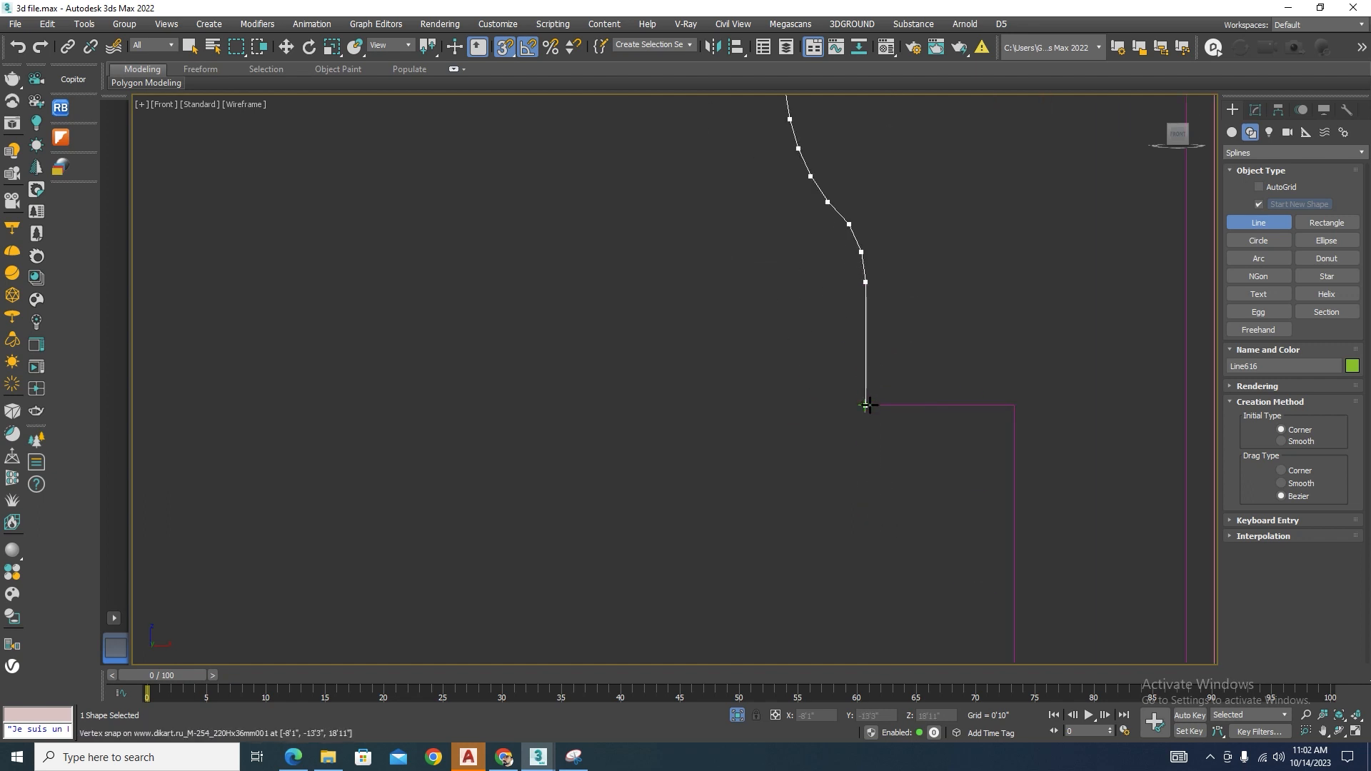
{"action": "left_click", "coordinate": [866, 405]}
{"action": "left_click", "coordinate": [1014, 404]}
{"action": "scroll", "coordinate": [924, 309], "scroll_direction": "down", "scroll_amount": 2}
{"action": "scroll", "coordinate": [851, 324], "scroll_direction": "down", "scroll_amount": 4}
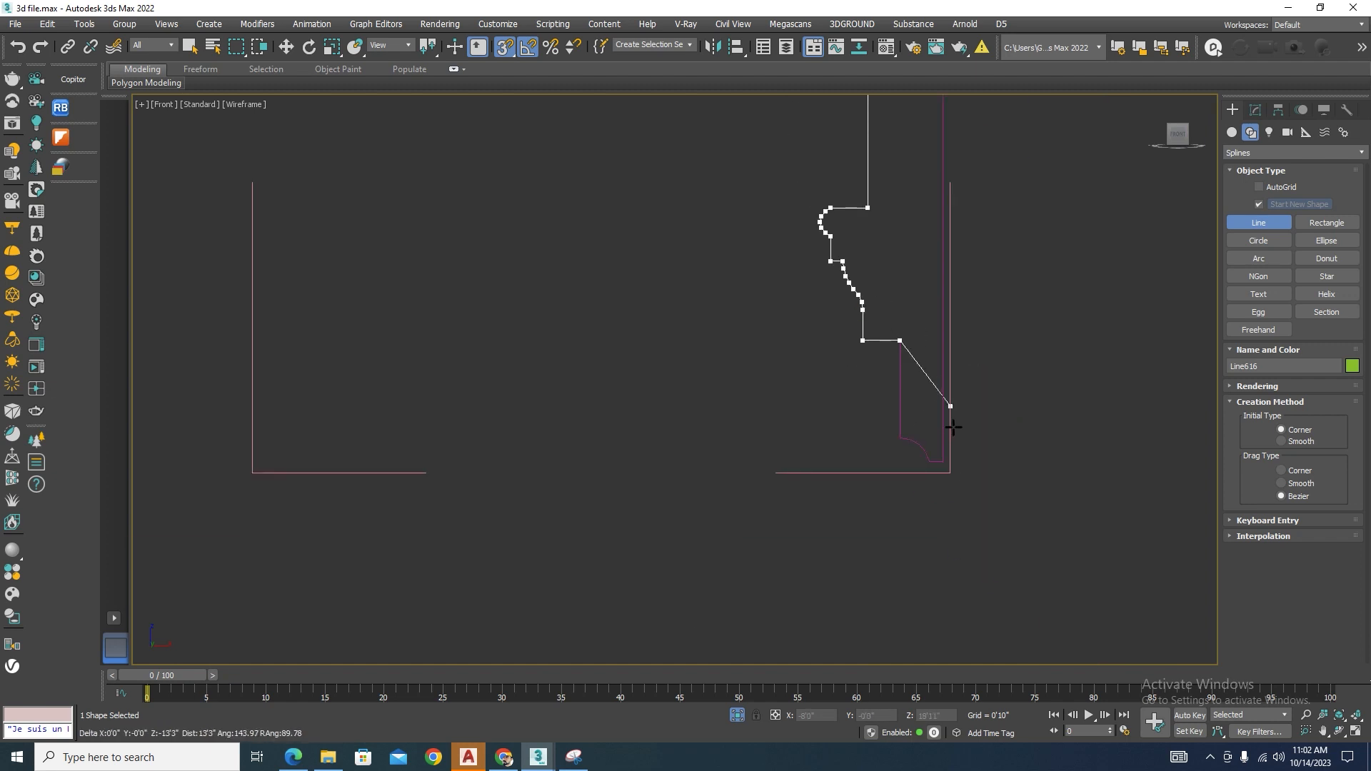
Trace the lowest vertical face and the concave curve at the foot of the cornice profile.
{"action": "scroll", "coordinate": [928, 439], "scroll_direction": "up", "scroll_amount": 5}
{"action": "scroll", "coordinate": [860, 399], "scroll_direction": "up", "scroll_amount": 2}
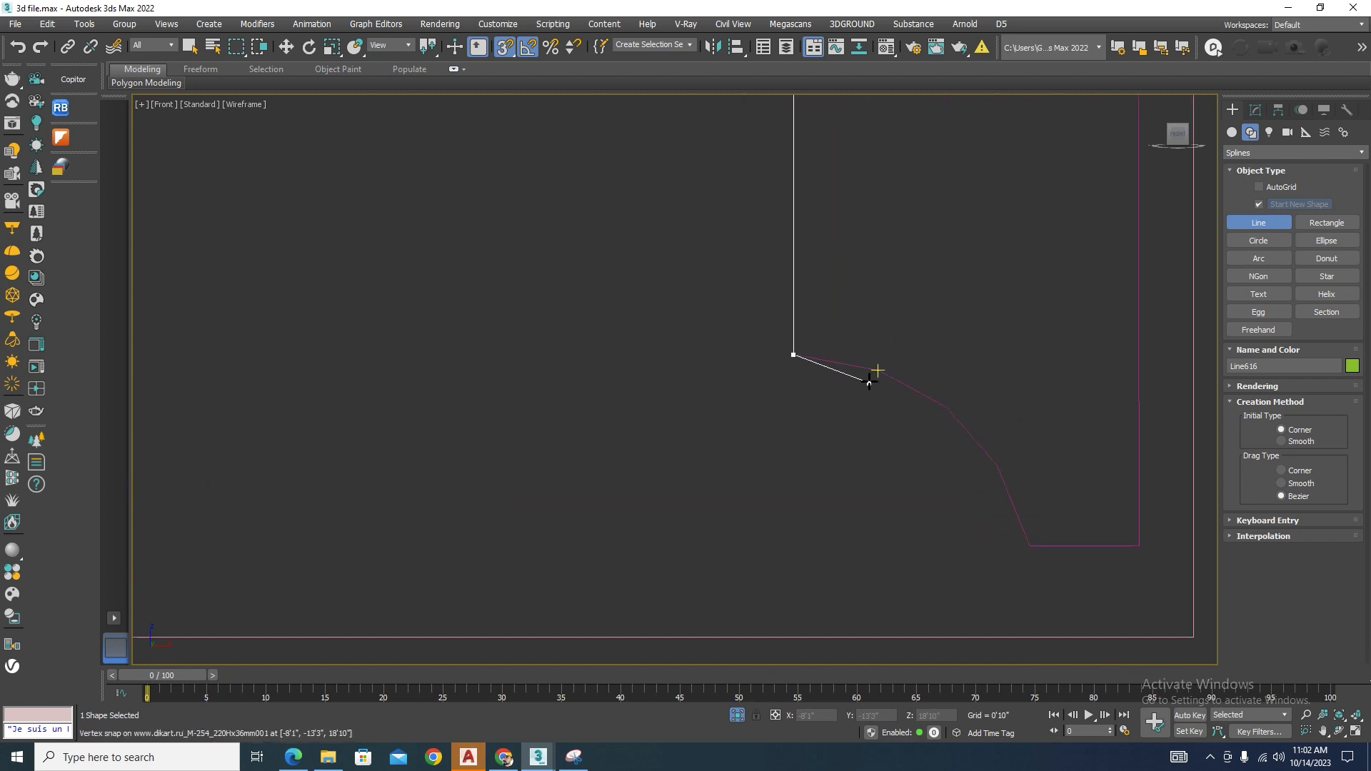
{"action": "left_click", "coordinate": [947, 407]}
{"action": "left_click", "coordinate": [997, 466]}
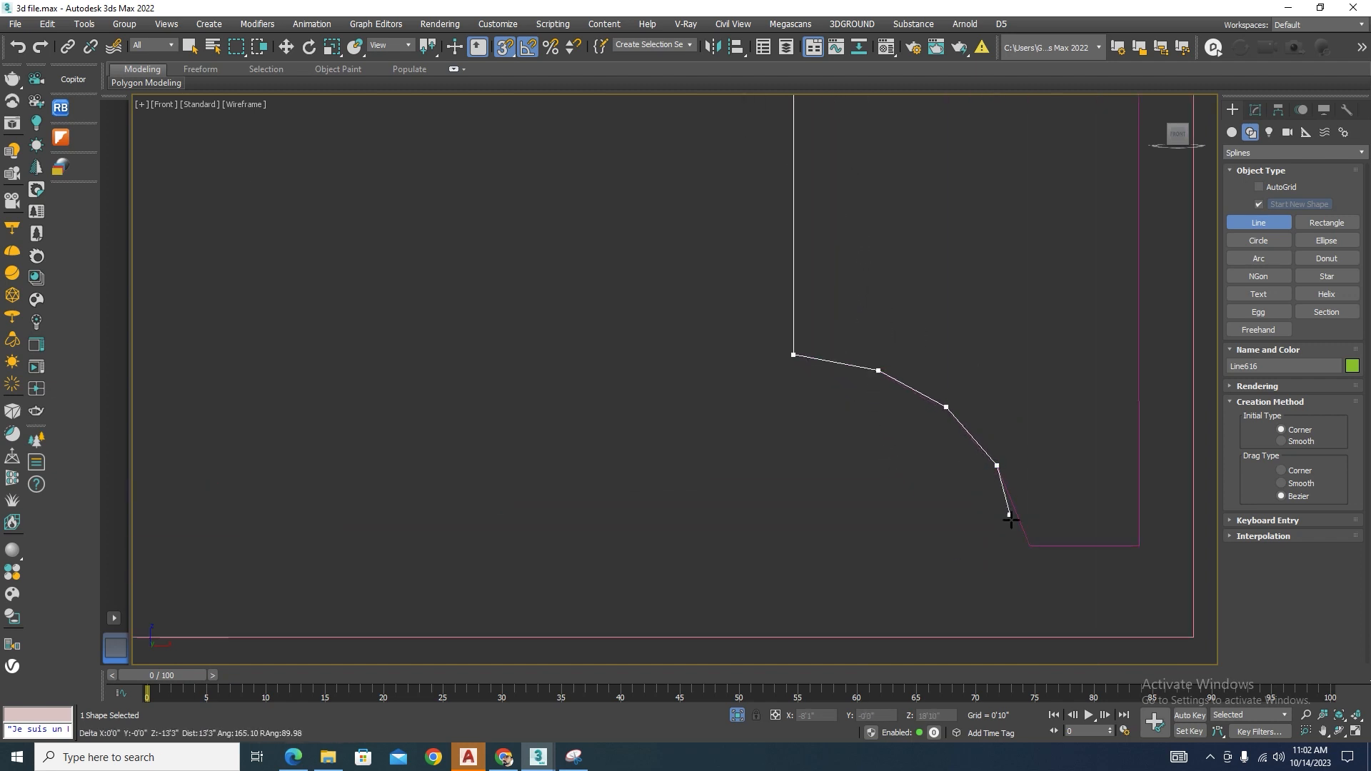
{"action": "left_click", "coordinate": [1026, 545]}
{"action": "scroll", "coordinate": [759, 403], "scroll_direction": "down", "scroll_amount": 2}
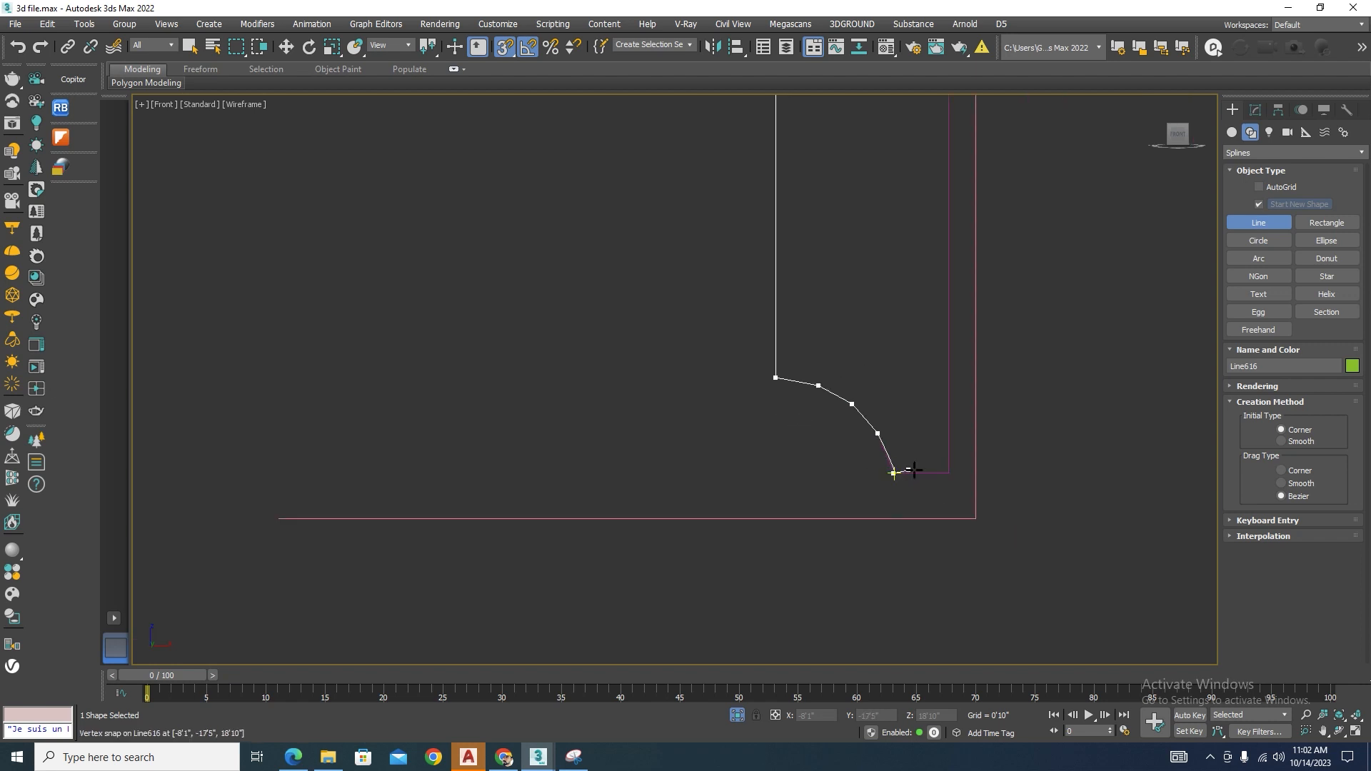
Run the line along the bottom, up the back and over the sloped top to its starting point, and close the spline.
{"action": "left_click", "coordinate": [948, 473]}
{"action": "scroll", "coordinate": [846, 548], "scroll_direction": "down", "scroll_amount": 4}
{"action": "scroll", "coordinate": [907, 433], "scroll_direction": "down", "scroll_amount": 3}
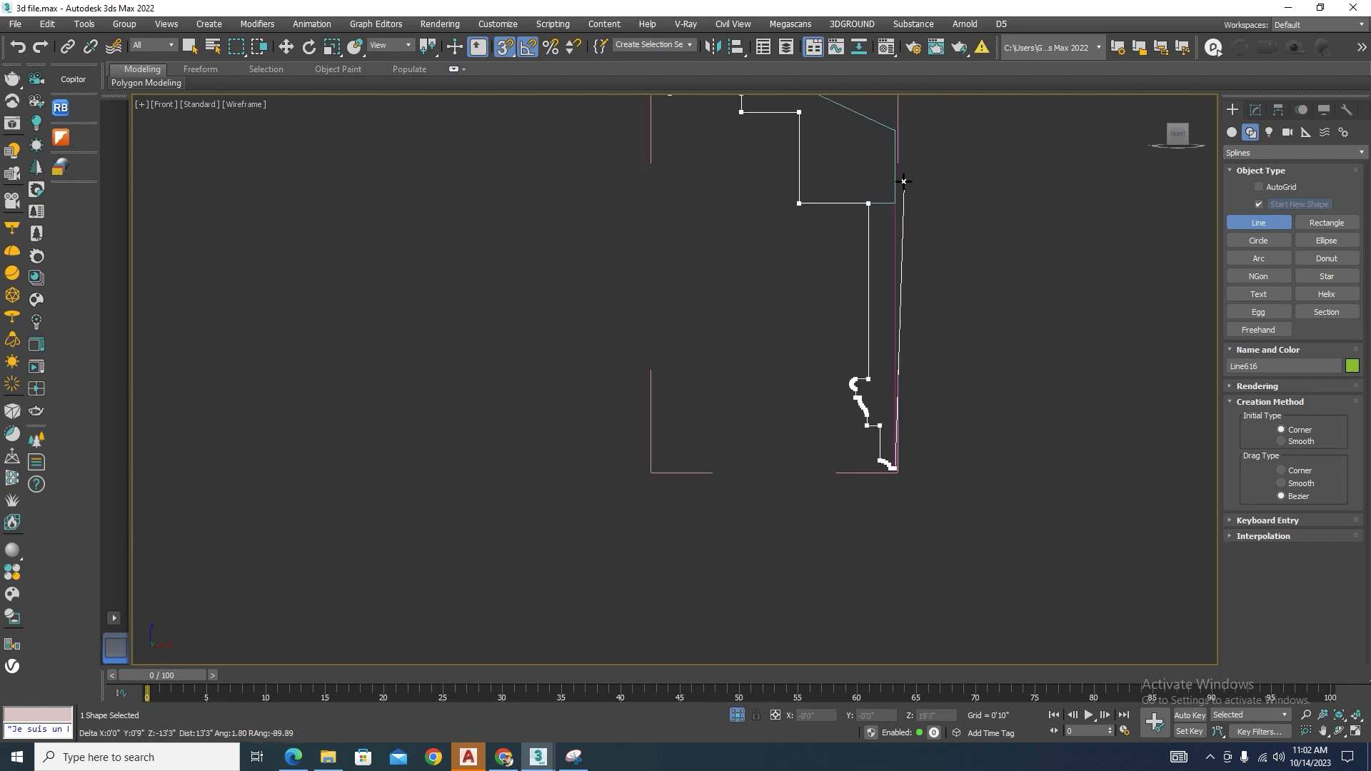
{"action": "scroll", "coordinate": [898, 166], "scroll_direction": "up", "scroll_amount": 3}
{"action": "scroll", "coordinate": [921, 261], "scroll_direction": "down", "scroll_amount": 3}
{"action": "scroll", "coordinate": [914, 358], "scroll_direction": "up", "scroll_amount": 3}
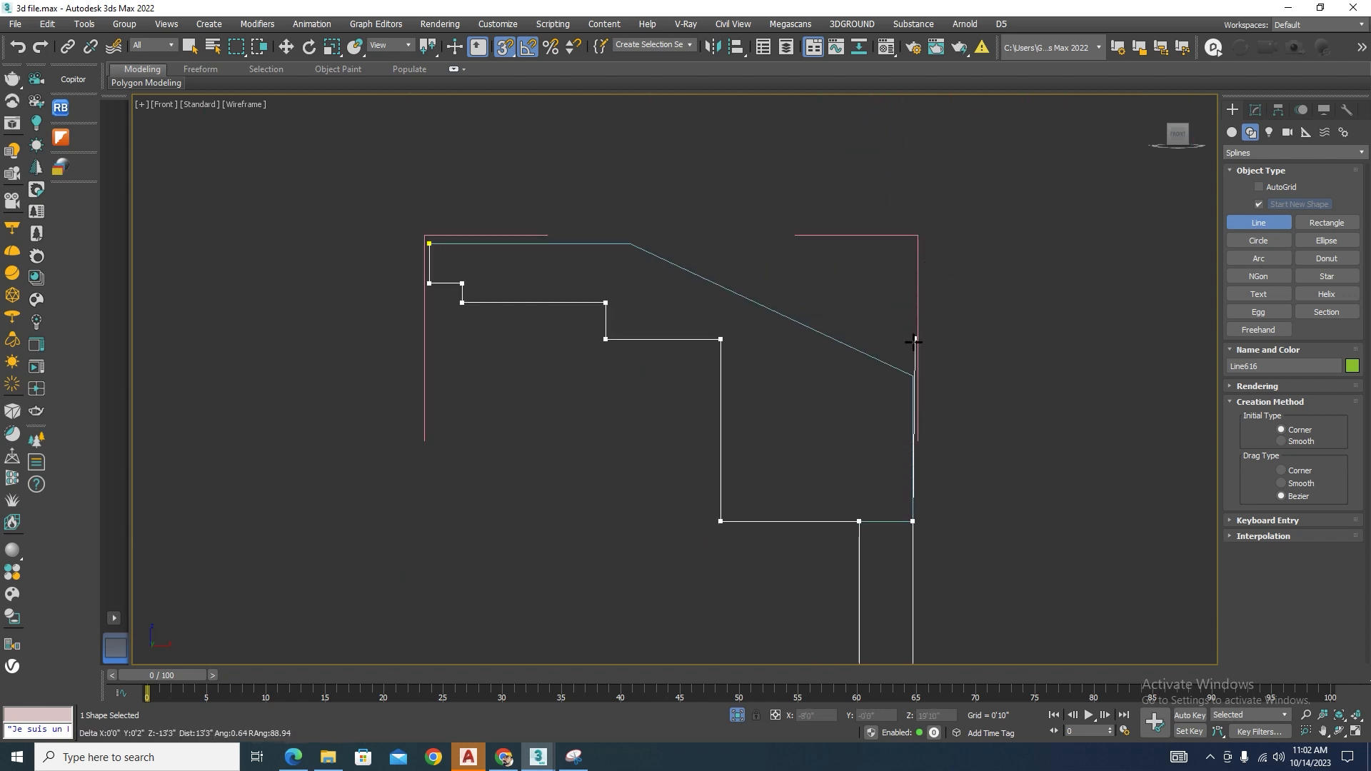
{"action": "left_click", "coordinate": [911, 371]}
{"action": "left_click", "coordinate": [513, 193]}
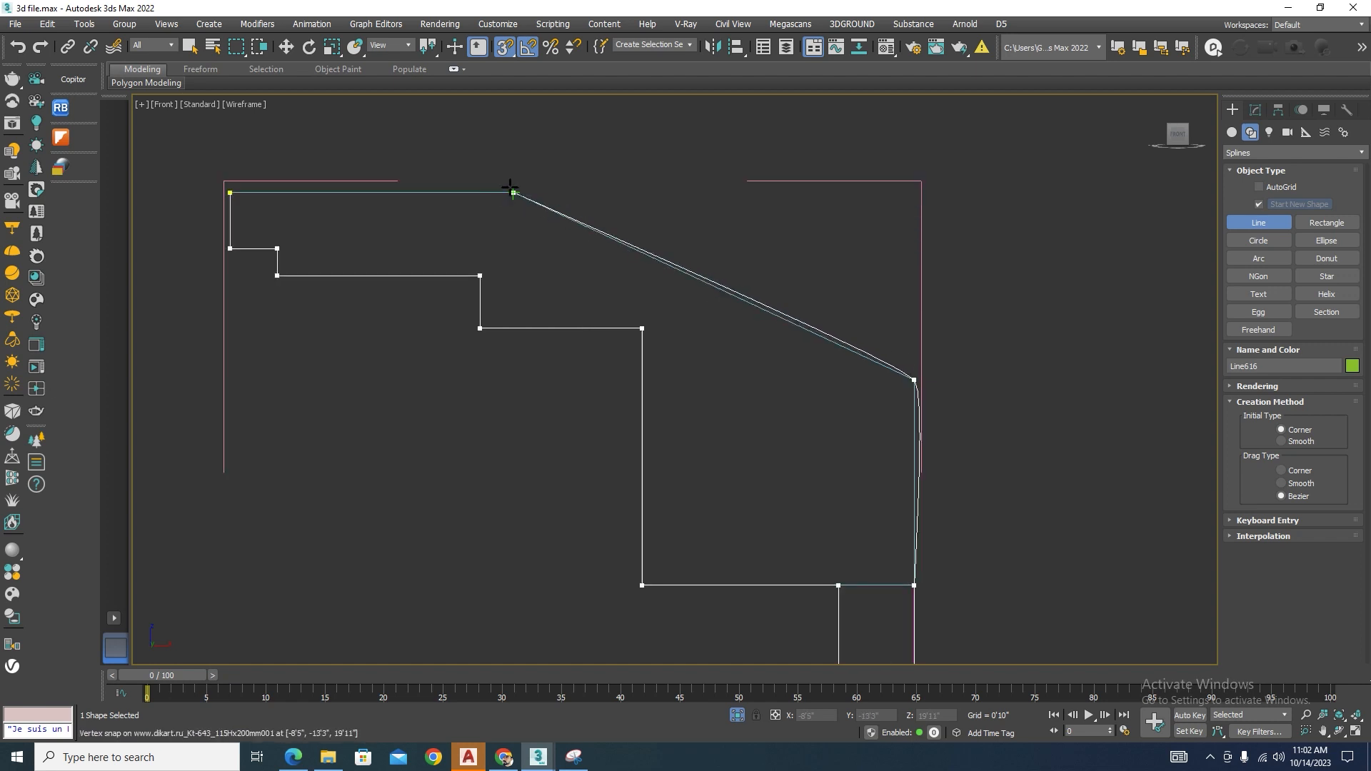
{"action": "left_click", "coordinate": [229, 193]}
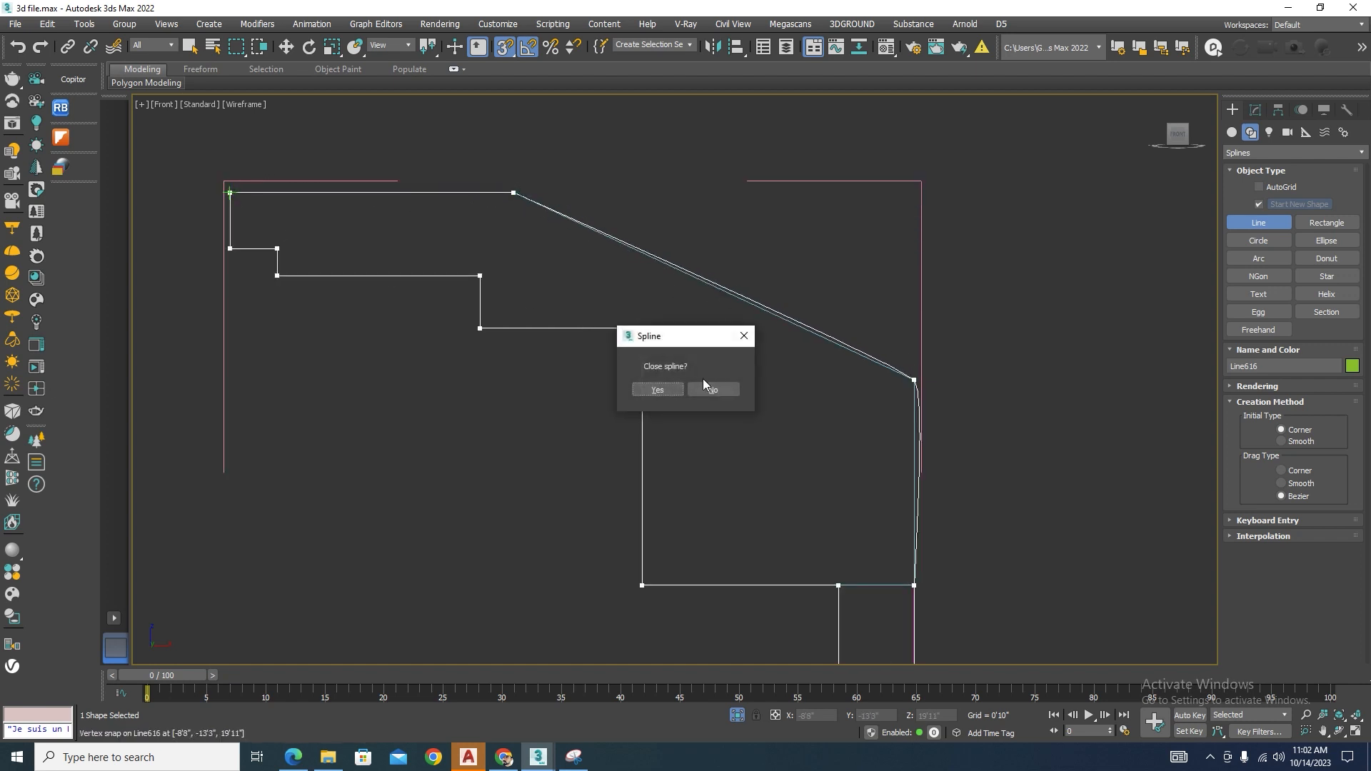
{"action": "left_click", "coordinate": [655, 387]}
Convert all vertices of the cornice profile spline to Corner type.
{"action": "left_click", "coordinate": [1255, 109]}
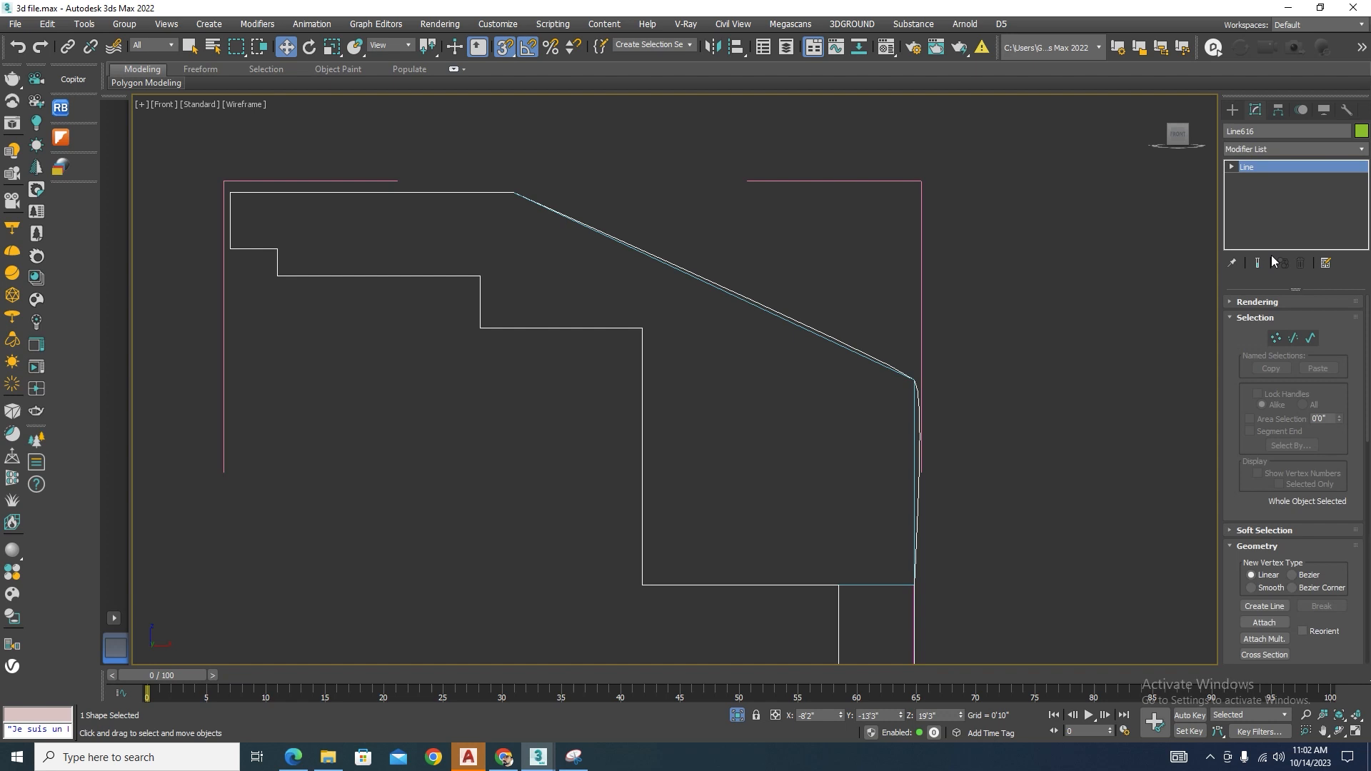
{"action": "left_click", "coordinate": [1275, 338]}
{"action": "scroll", "coordinate": [682, 297], "scroll_direction": "down", "scroll_amount": 3}
{"action": "scroll", "coordinate": [580, 285], "scroll_direction": "down", "scroll_amount": 3}
{"action": "left_click_drag", "start_coordinate": [450, 255], "coordinate": [751, 644]}
{"action": "scroll", "coordinate": [582, 328], "scroll_direction": "up", "scroll_amount": 3}
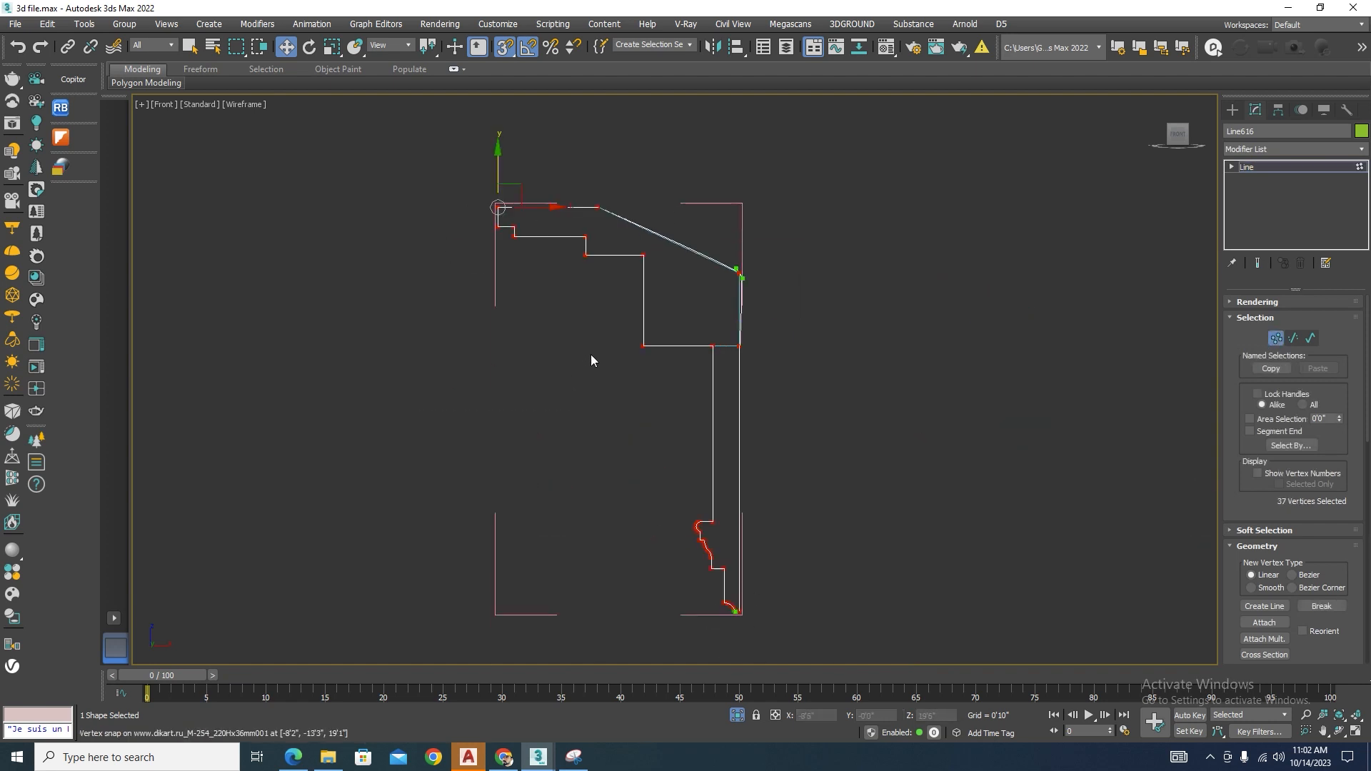
{"action": "right_click", "coordinate": [592, 357]}
{"action": "left_click", "coordinate": [573, 263]}
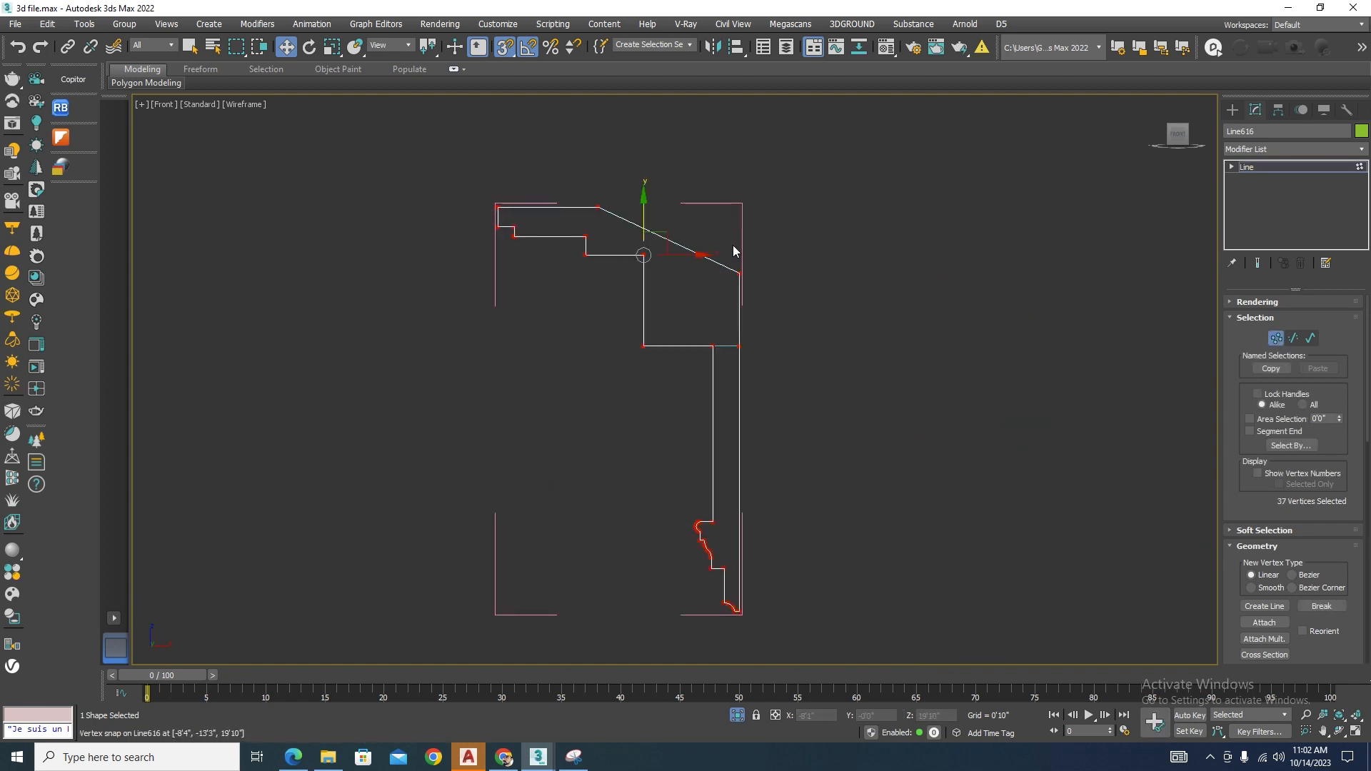
Raise the profile's upper back vertex level with the top edge to square off the sloped corner, and leave vertex editing.
{"action": "scroll", "coordinate": [733, 246], "scroll_direction": "up", "scroll_amount": 3}
{"action": "left_click_drag", "start_coordinate": [687, 365], "coordinate": [687, 365]}
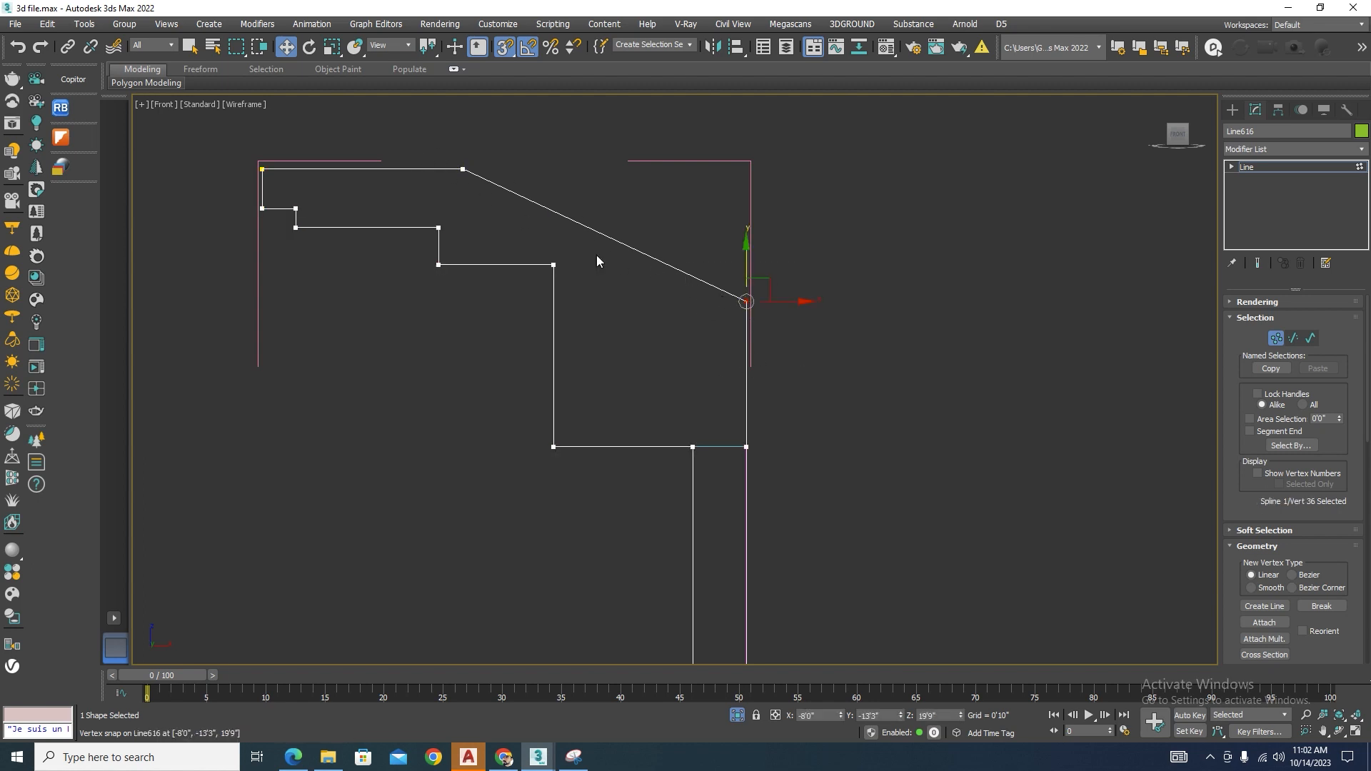
{"action": "scroll", "coordinate": [875, 286], "scroll_direction": "down", "scroll_amount": 4}
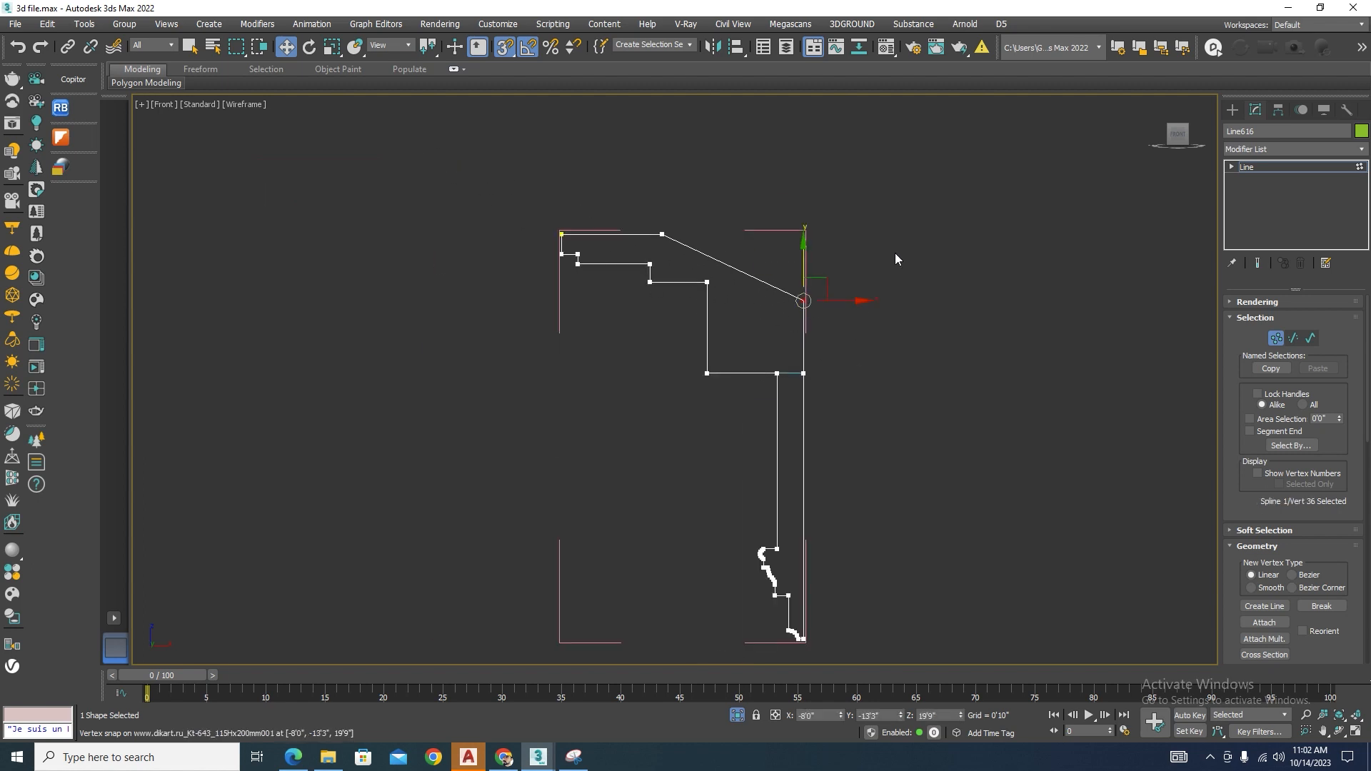
{"action": "scroll", "coordinate": [801, 261], "scroll_direction": "up", "scroll_amount": 2}
{"action": "left_click_drag", "start_coordinate": [806, 281], "coordinate": [569, 271]}
{"action": "scroll", "coordinate": [609, 228], "scroll_direction": "up", "scroll_amount": 4}
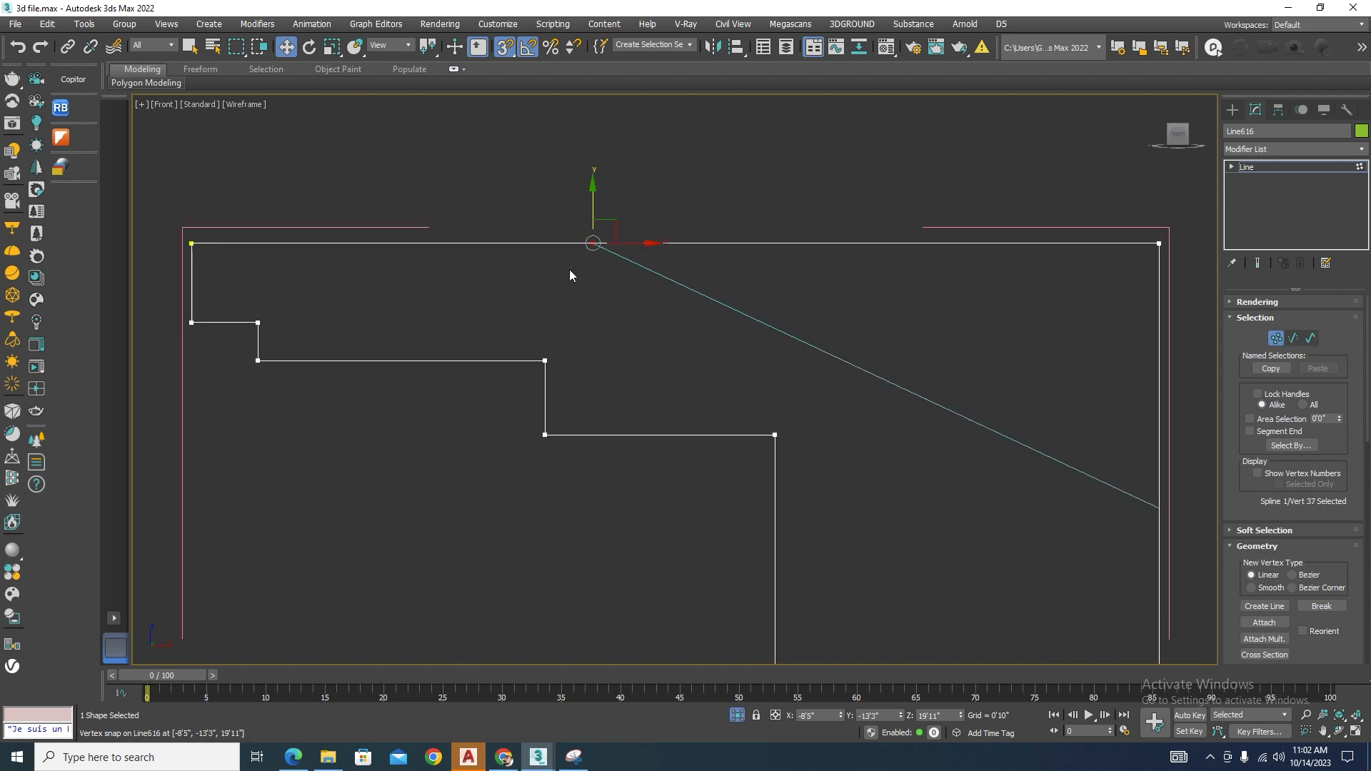
{"action": "left_click", "coordinate": [569, 270]}
{"action": "scroll", "coordinate": [569, 270], "scroll_direction": "down", "scroll_amount": 5}
{"action": "left_click", "coordinate": [1276, 338]}
{"action": "scroll", "coordinate": [556, 263], "scroll_direction": "down", "scroll_amount": 5}
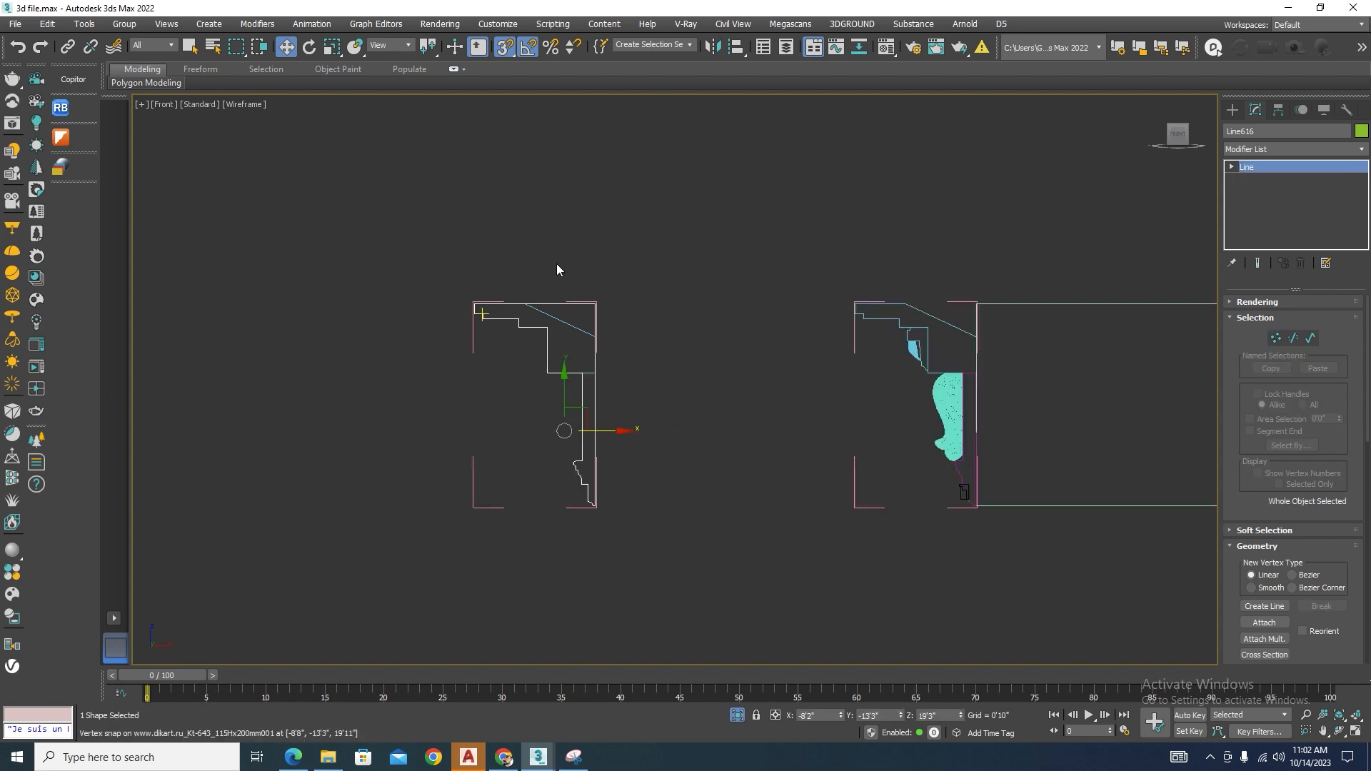
Move the profile spline with snapping onto the original cornice so its back meets the roof slab's edge.
{"action": "left_click_drag", "start_coordinate": [580, 392], "coordinate": [709, 467]}
{"action": "scroll", "coordinate": [901, 452], "scroll_direction": "up", "scroll_amount": 5}
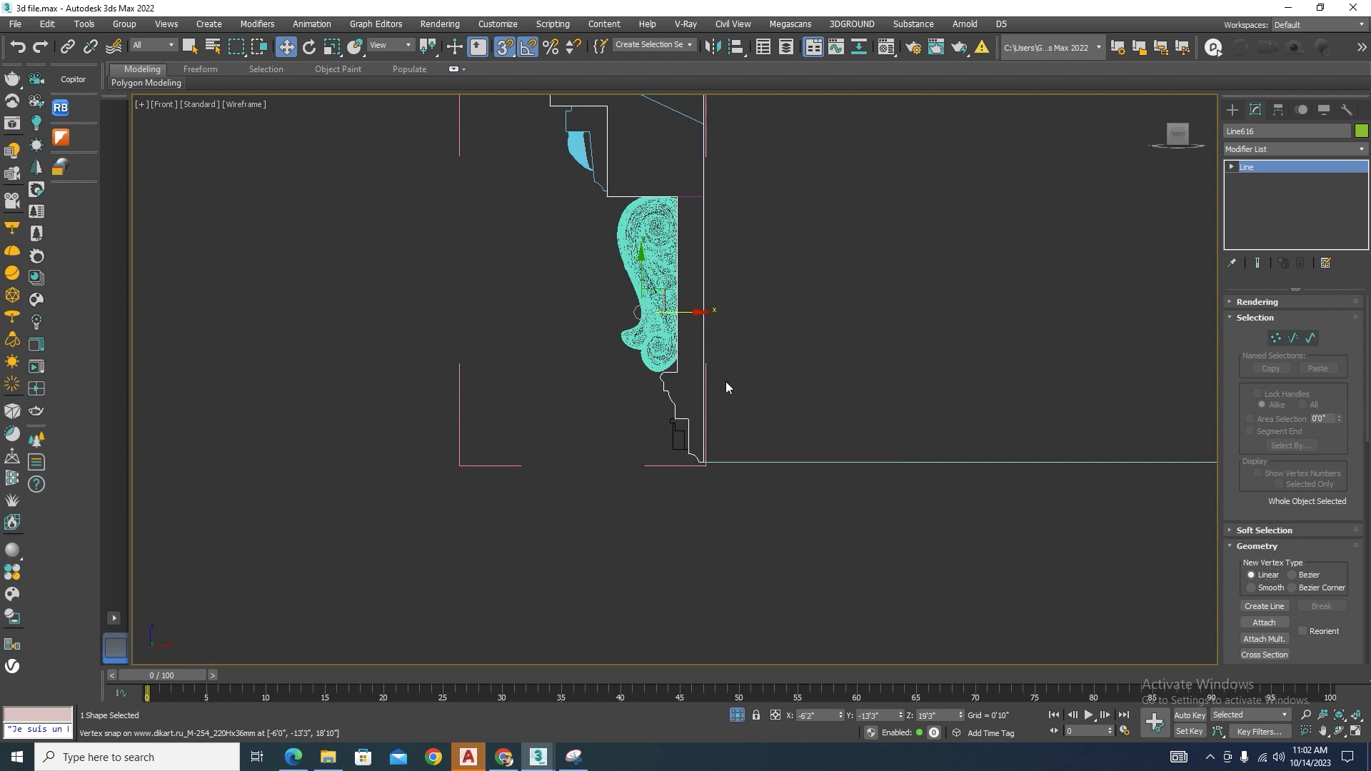
{"action": "scroll", "coordinate": [726, 388], "scroll_direction": "up", "scroll_amount": 3}
Switch to a shaded angled view and delete the simplified copy of the cornice.
{"action": "middle_click_drag", "start_coordinate": [698, 346], "coordinate": [991, 440], "text": "alt"}
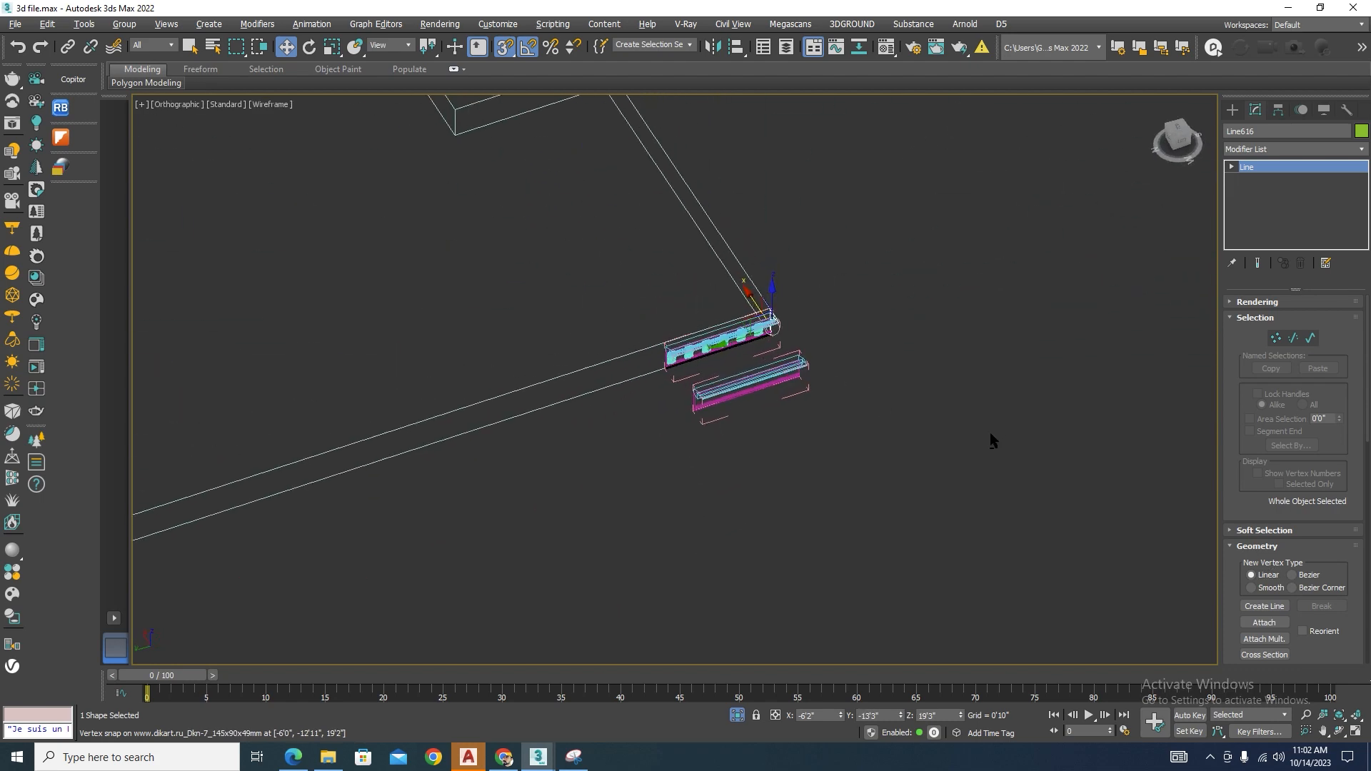
{"action": "left_click", "coordinate": [991, 435]}
{"action": "key", "text": "F3"}
{"action": "scroll", "coordinate": [624, 314], "scroll_direction": "up", "scroll_amount": 6}
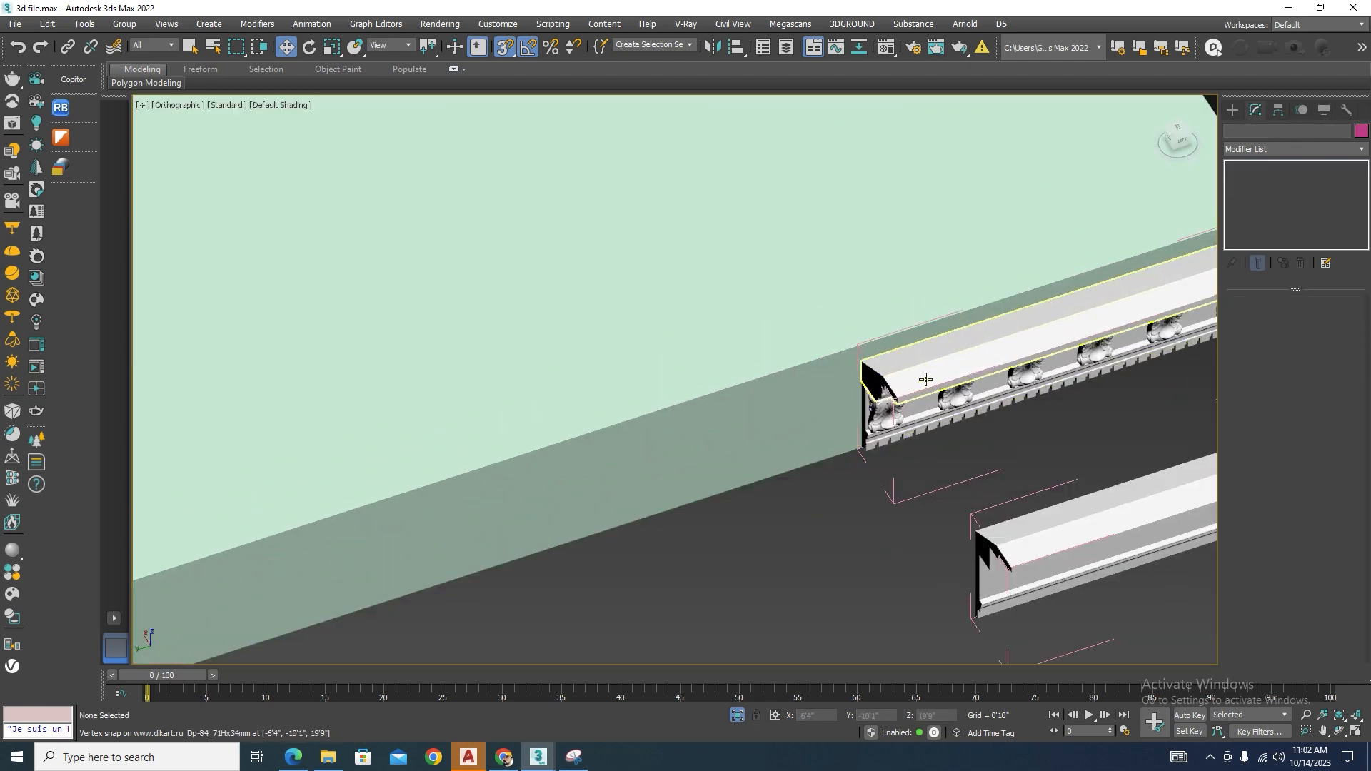
{"action": "left_click", "coordinate": [926, 379]}
{"action": "scroll", "coordinate": [925, 380], "scroll_direction": "down", "scroll_amount": 8}
{"action": "scroll", "coordinate": [1026, 346], "scroll_direction": "up", "scroll_amount": 6}
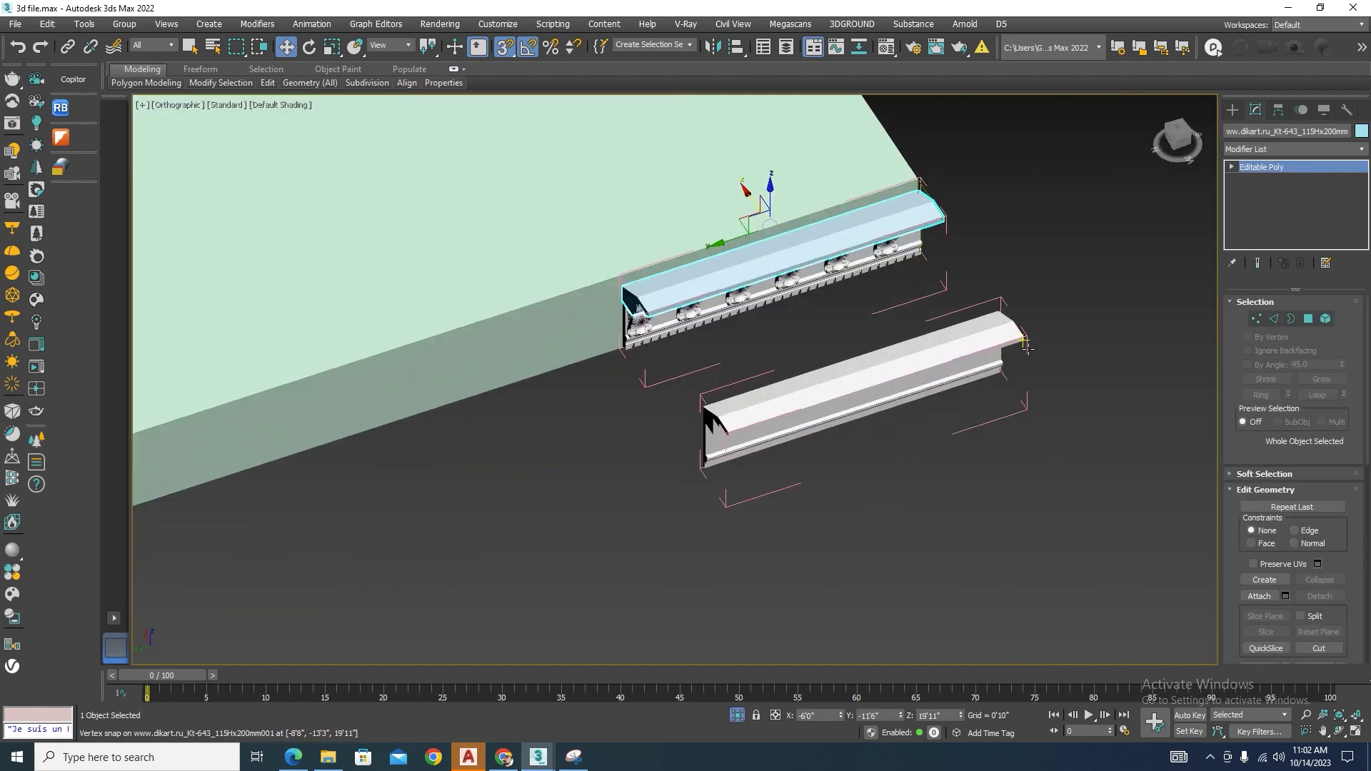
{"action": "left_click_drag", "start_coordinate": [970, 415], "coordinate": [817, 245]}
Close the original cornice's open group and move it away from the roof slab.
{"action": "left_click", "coordinate": [817, 245]}
{"action": "left_click", "coordinate": [124, 24]}
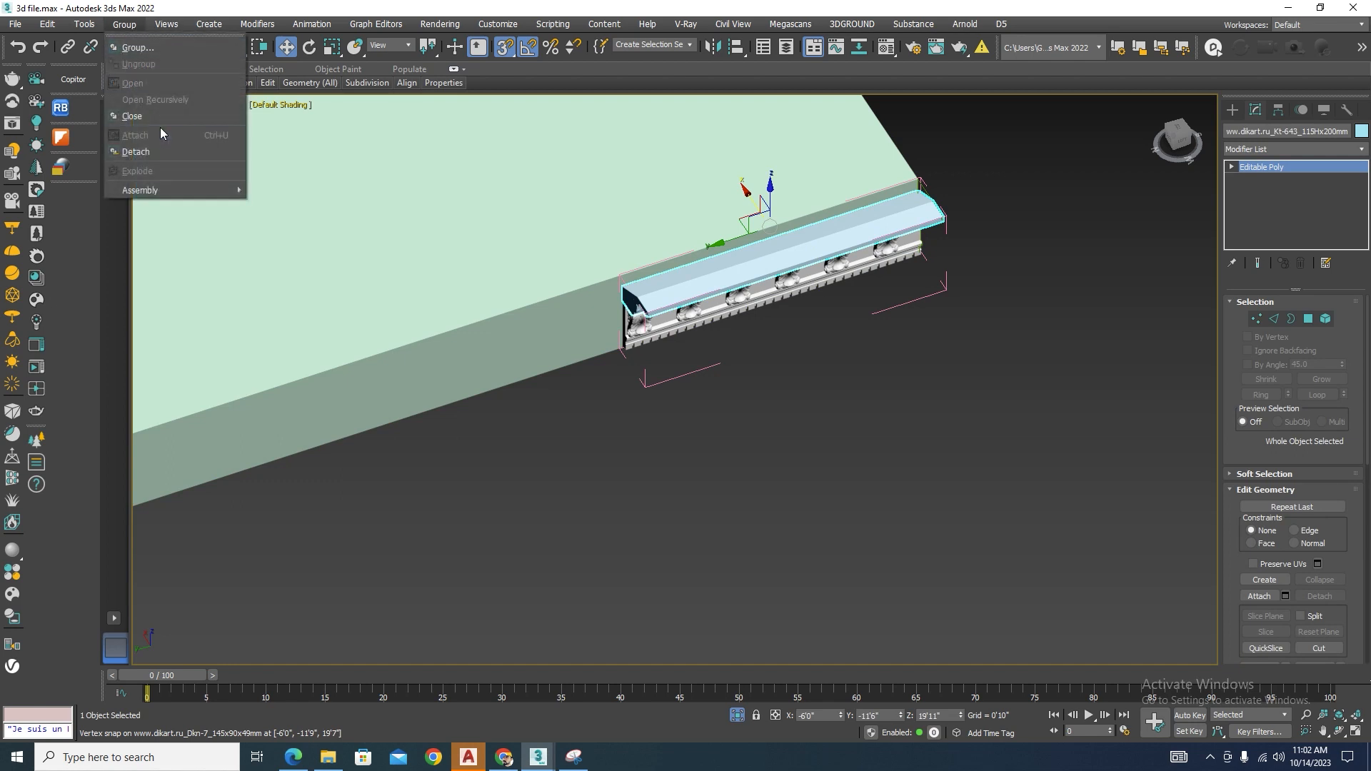
{"action": "left_click", "coordinate": [152, 117]}
{"action": "scroll", "coordinate": [750, 212], "scroll_direction": "down", "scroll_amount": 4}
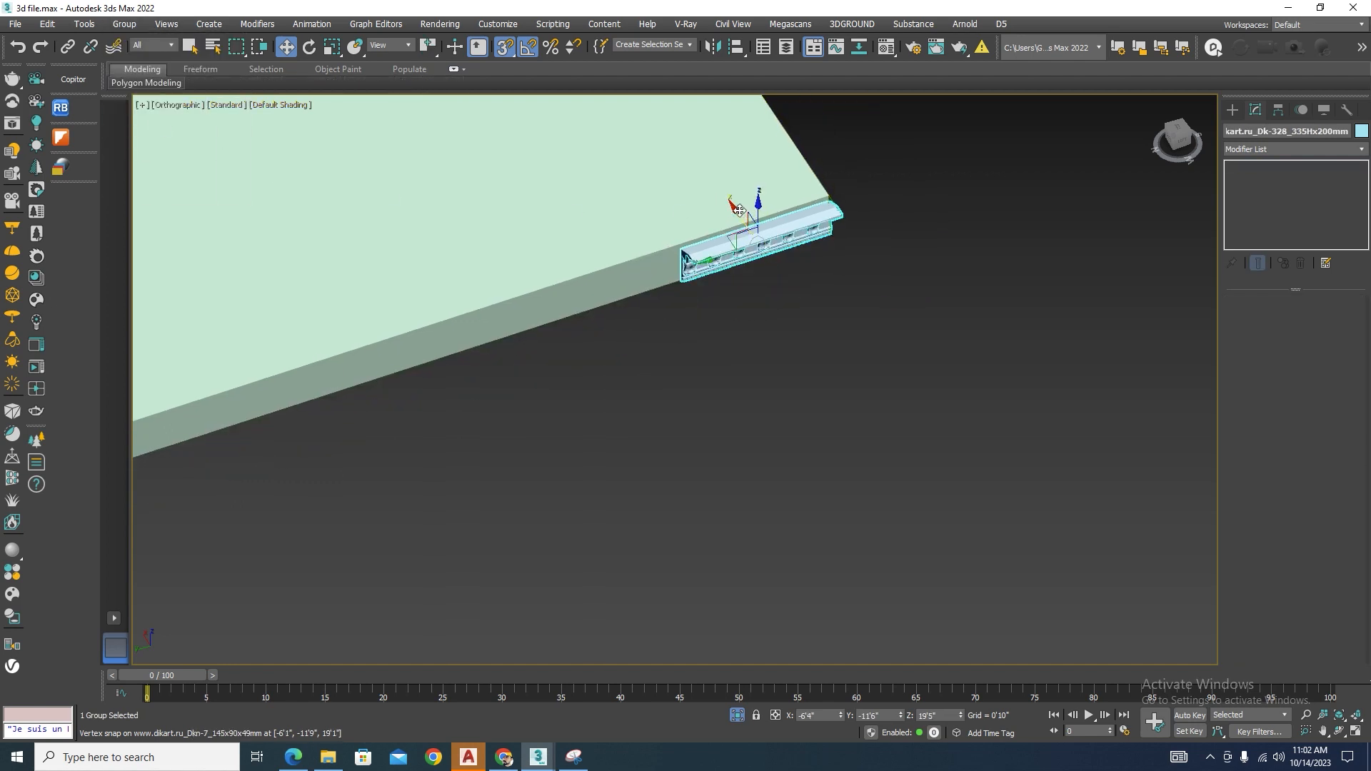
{"action": "left_click_drag", "start_coordinate": [737, 210], "coordinate": [1010, 458]}
{"action": "left_click", "coordinate": [1011, 459]}
{"action": "scroll", "coordinate": [1028, 314], "scroll_direction": "down", "scroll_amount": 4}
{"action": "scroll", "coordinate": [955, 287], "scroll_direction": "up", "scroll_amount": 5}
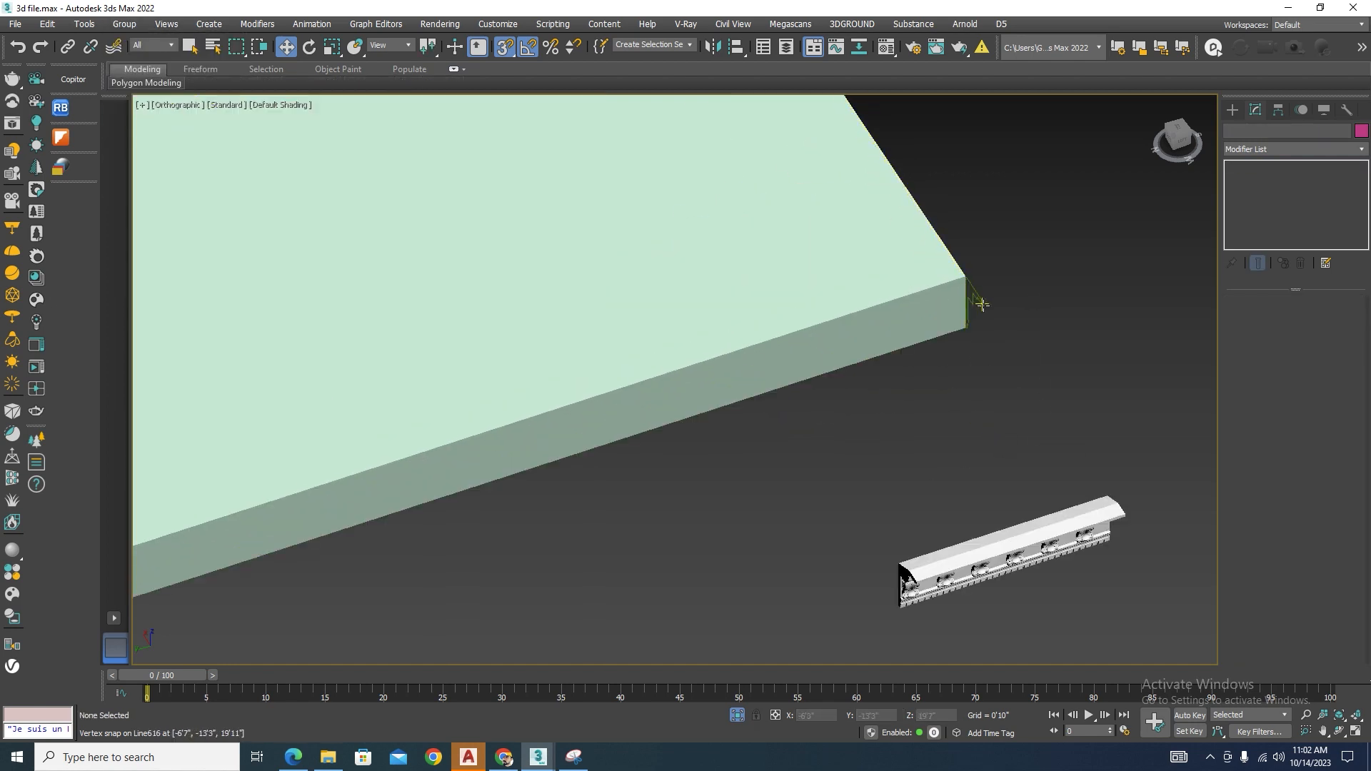
{"action": "left_click", "coordinate": [969, 293]}
{"action": "scroll", "coordinate": [999, 352], "scroll_direction": "down", "scroll_amount": 3}
{"action": "middle_click_drag", "start_coordinate": [999, 351], "coordinate": [1011, 326], "text": "alt"}
{"action": "left_click", "coordinate": [999, 333]}
{"action": "scroll", "coordinate": [990, 338], "scroll_direction": "up", "scroll_amount": 3}
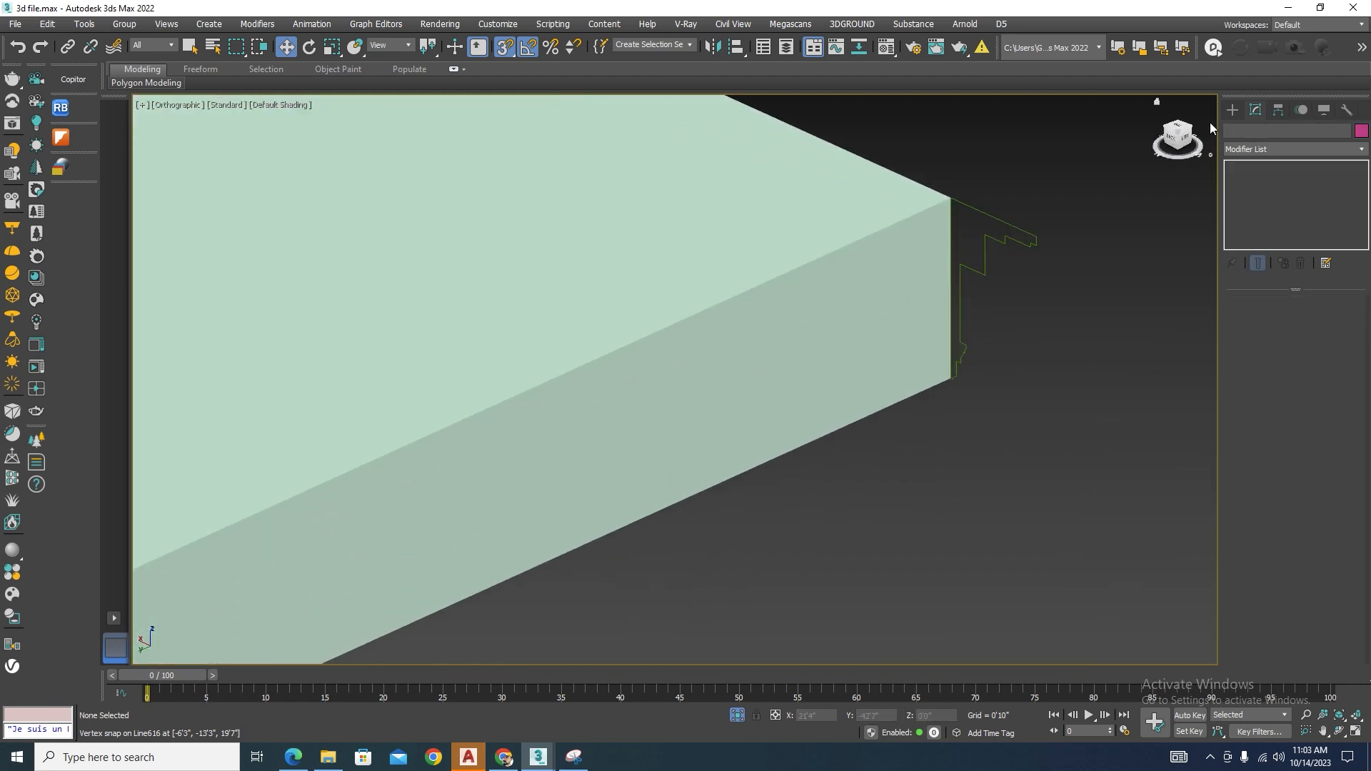
{"action": "left_click", "coordinate": [1232, 109]}
{"action": "left_click", "coordinate": [1258, 222]}
{"action": "left_click", "coordinate": [951, 200]}
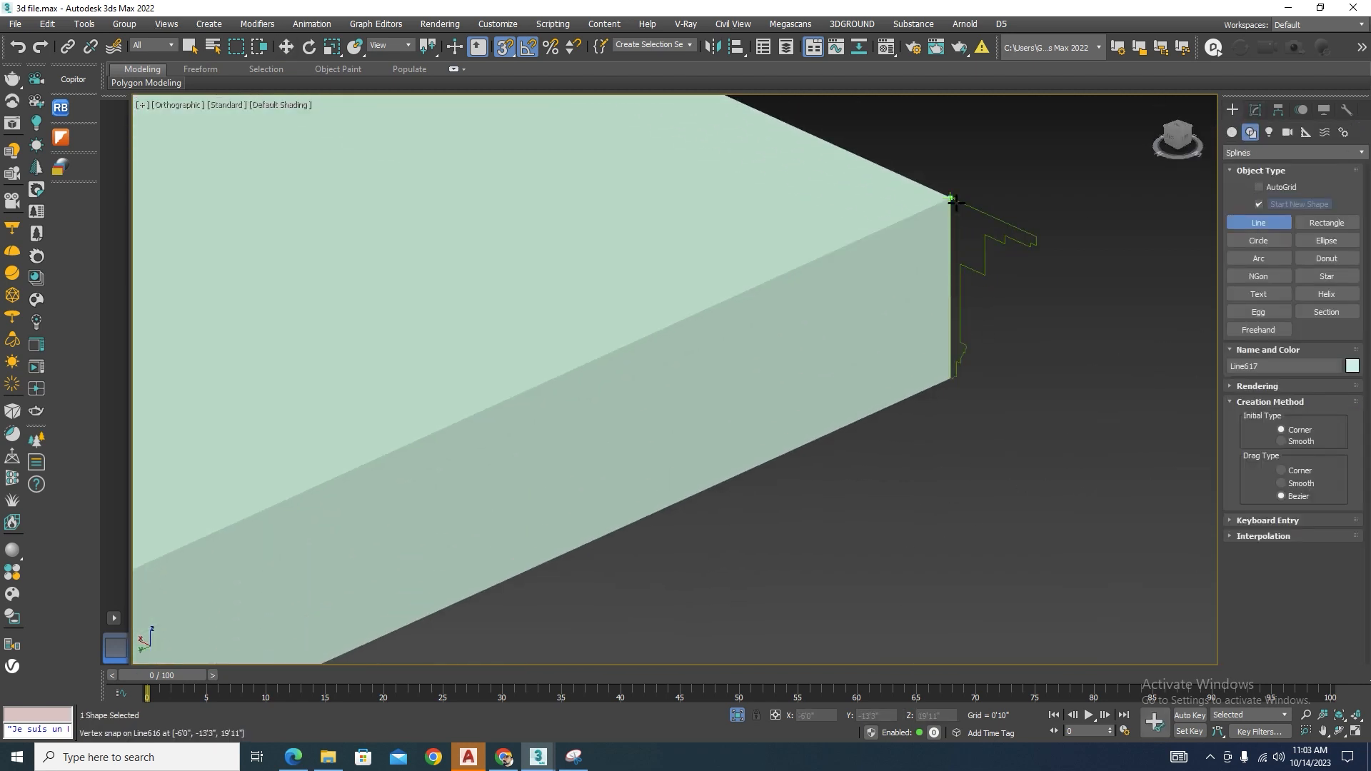
{"action": "scroll", "coordinate": [952, 202], "scroll_direction": "down", "scroll_amount": 5}
{"action": "right_click", "coordinate": [960, 304]}
{"action": "right_click", "coordinate": [958, 309]}
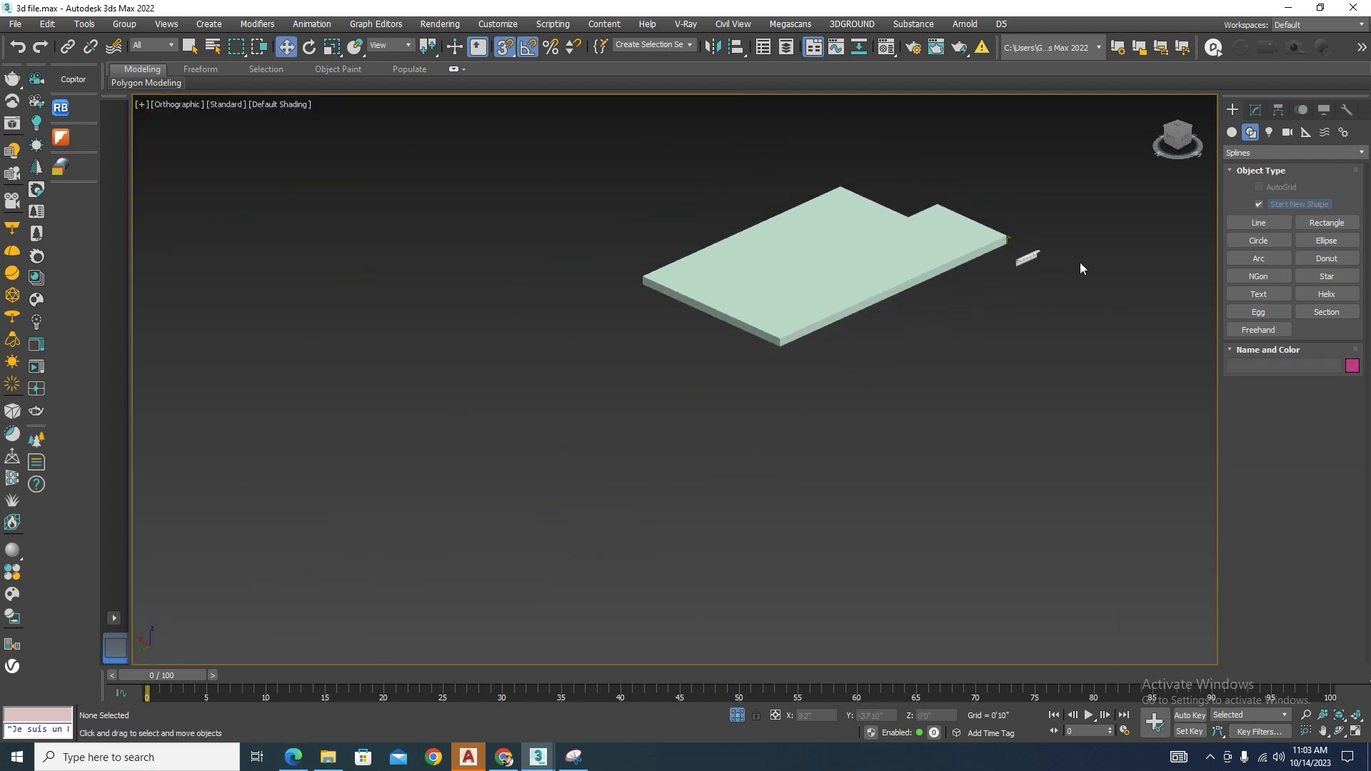
Select the slab, profile spline and cornice group, and exit isolation to show the whole building.
{"action": "left_click_drag", "start_coordinate": [492, 510], "coordinate": [493, 510]}
{"action": "left_click", "coordinate": [737, 715]}
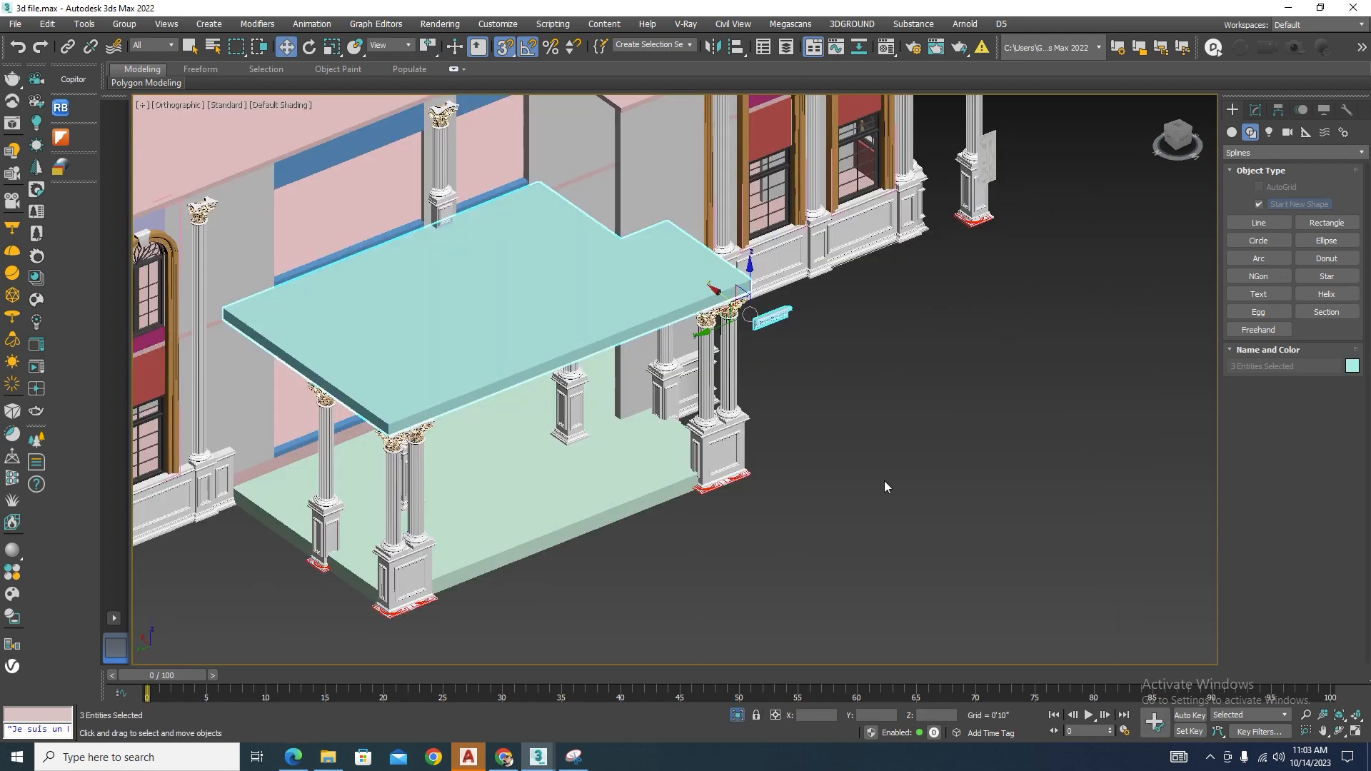
{"action": "scroll", "coordinate": [466, 470], "scroll_direction": "up", "scroll_amount": 5}
{"action": "scroll", "coordinate": [466, 470], "scroll_direction": "down", "scroll_amount": 5}
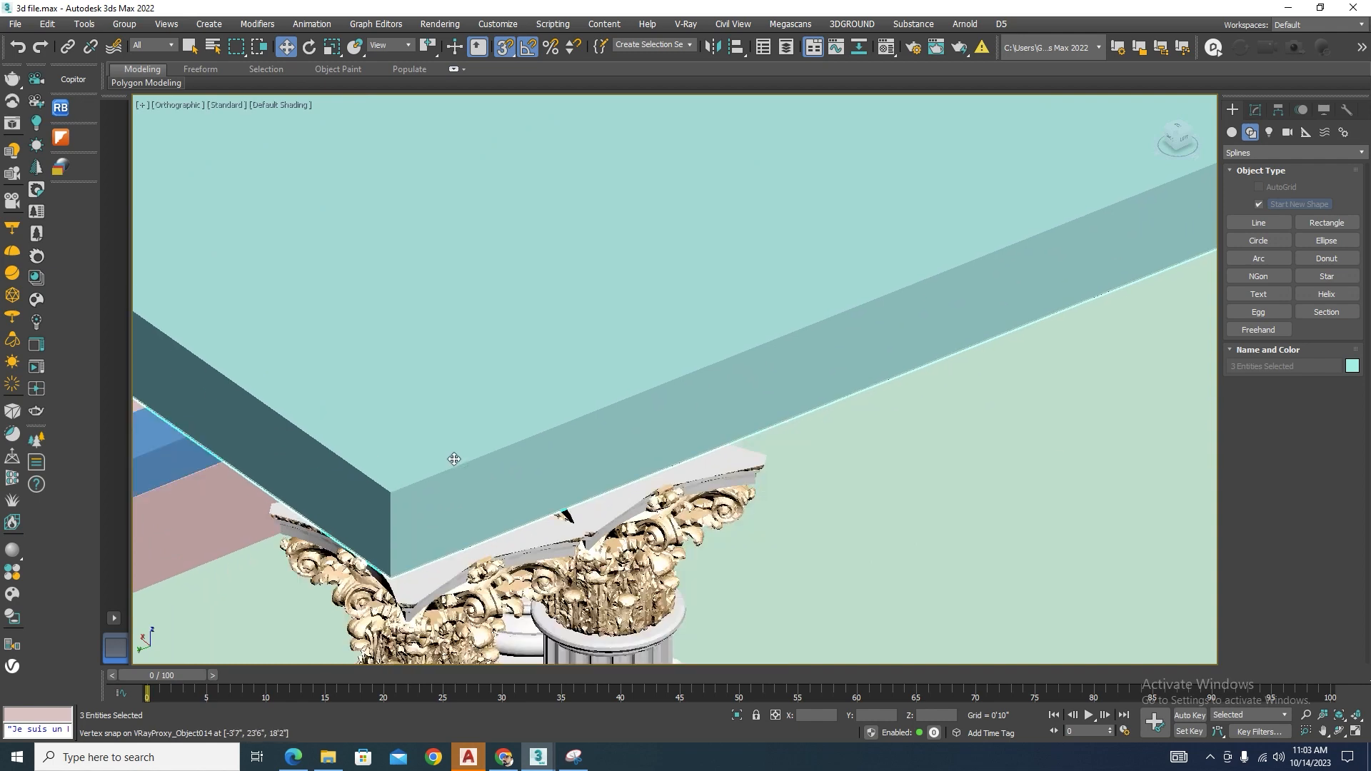
Add the line objects running along the porch roof slab's lower edge to the current selection in wireframe.
{"action": "key", "text": "F3"}
{"action": "scroll", "coordinate": [814, 389], "scroll_direction": "up", "scroll_amount": 5}
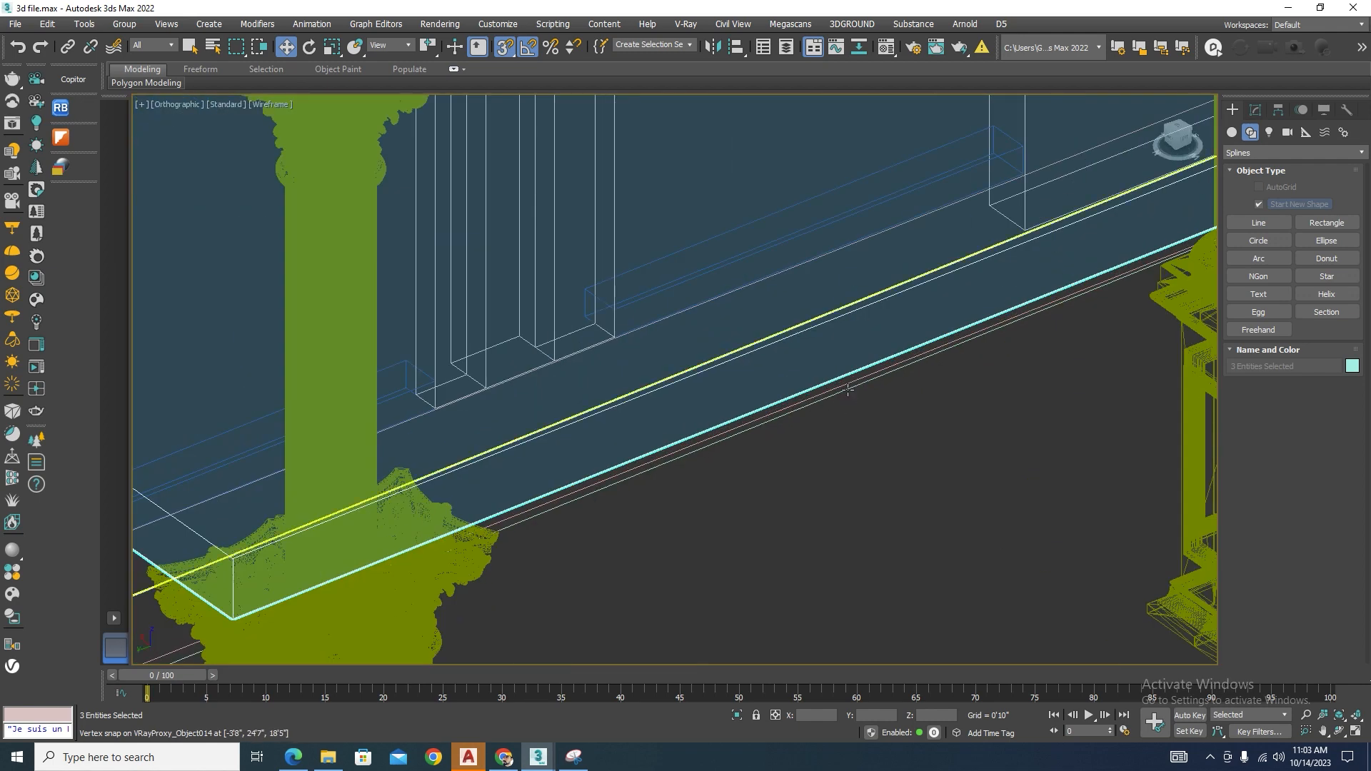
{"action": "left_click", "coordinate": [848, 389], "text": "ctrl"}
{"action": "left_click", "coordinate": [824, 377], "text": "ctrl"}
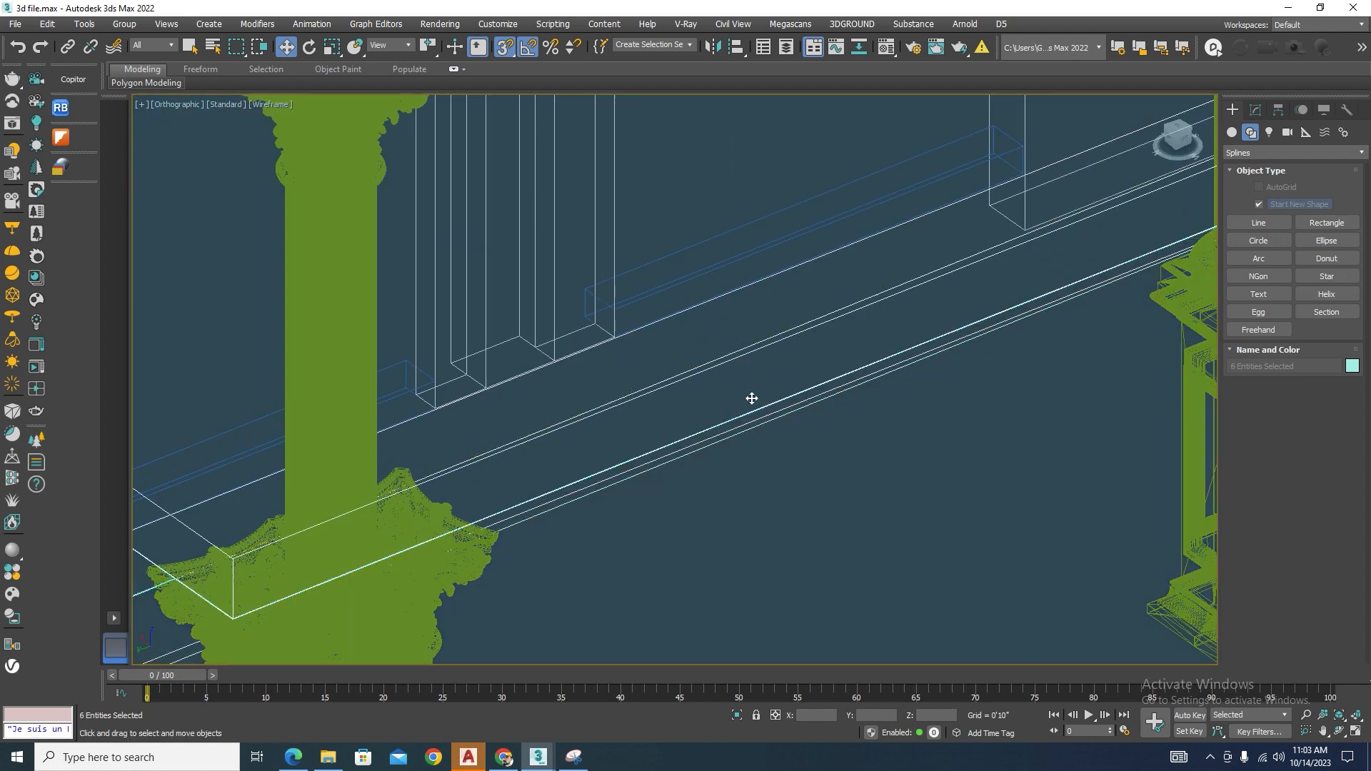
{"action": "scroll", "coordinate": [750, 397], "scroll_direction": "down", "scroll_amount": 5}
{"action": "scroll", "coordinate": [785, 628], "scroll_direction": "down", "scroll_amount": 5}
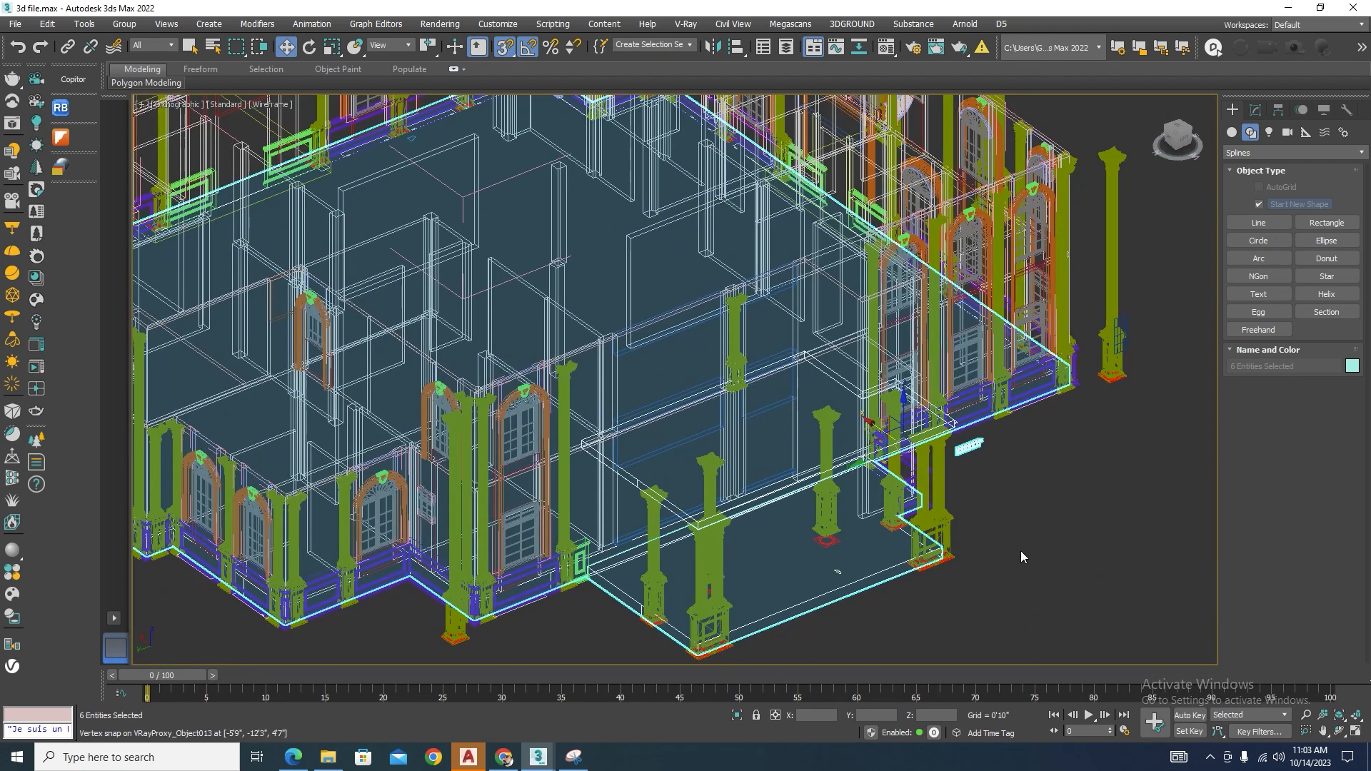
Remove the unneeded building objects from the selection and isolate the slab, path line, profile spline and cornice in wireframe.
{"action": "key", "text": "F3"}
{"action": "left_click_drag", "start_coordinate": [864, 555], "coordinate": [864, 555], "text": "alt"}
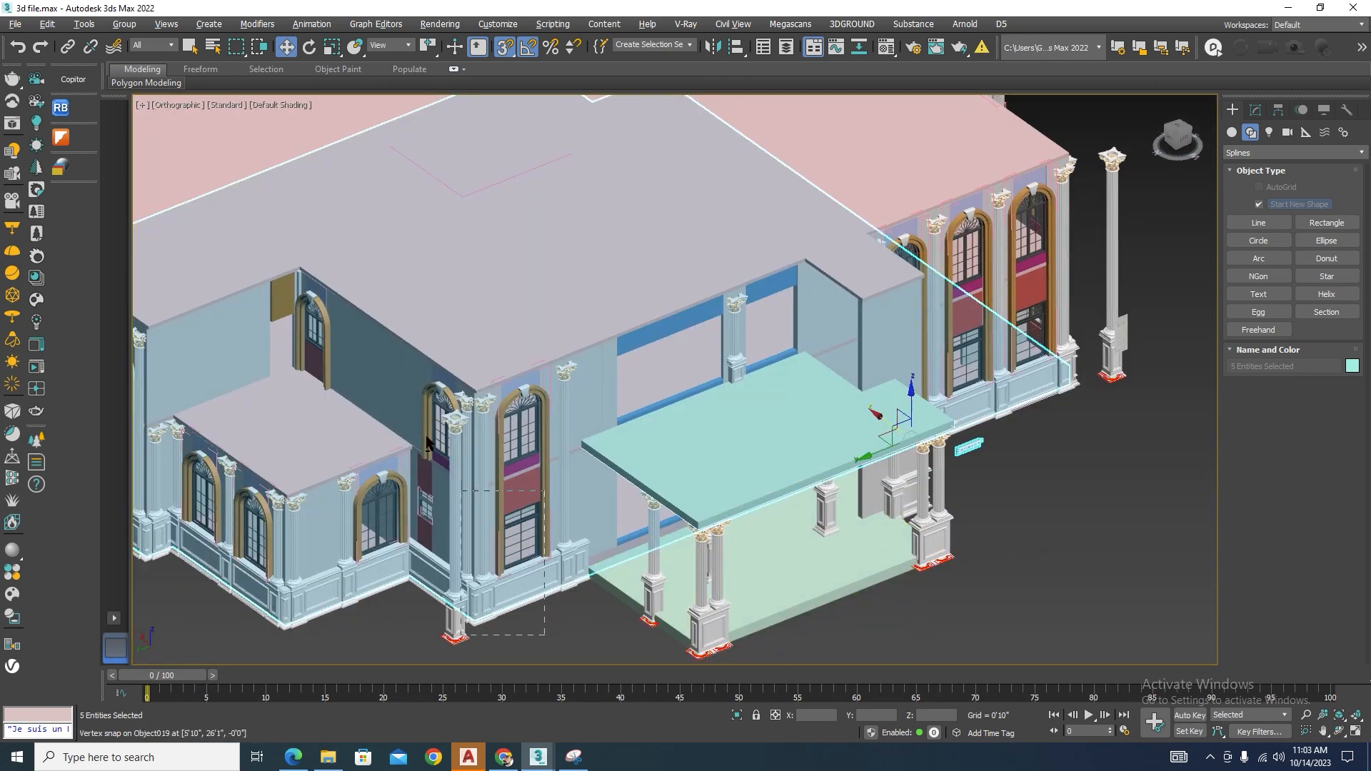
{"action": "left_click_drag", "start_coordinate": [426, 441], "coordinate": [426, 441], "text": "alt"}
{"action": "scroll", "coordinate": [959, 429], "scroll_direction": "up", "scroll_amount": 3}
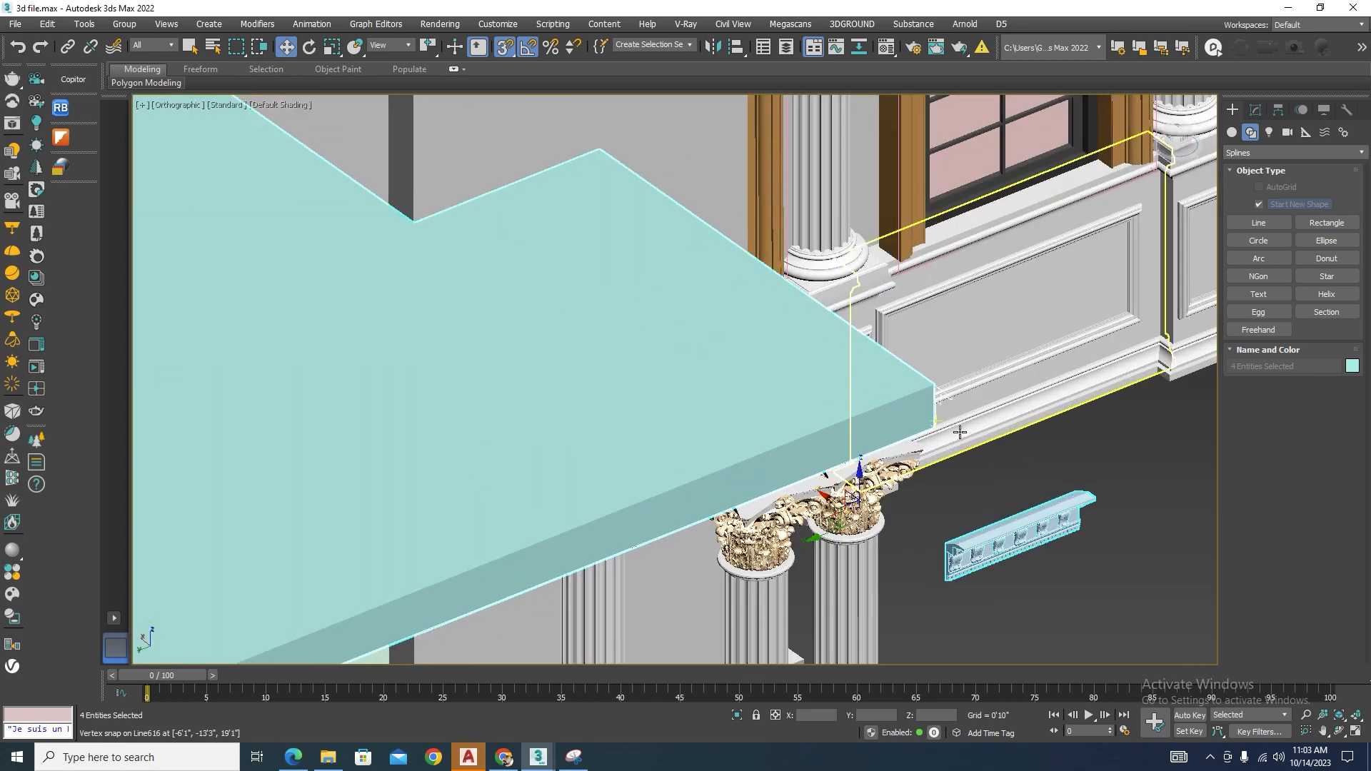
{"action": "scroll", "coordinate": [958, 429], "scroll_direction": "up", "scroll_amount": 3}
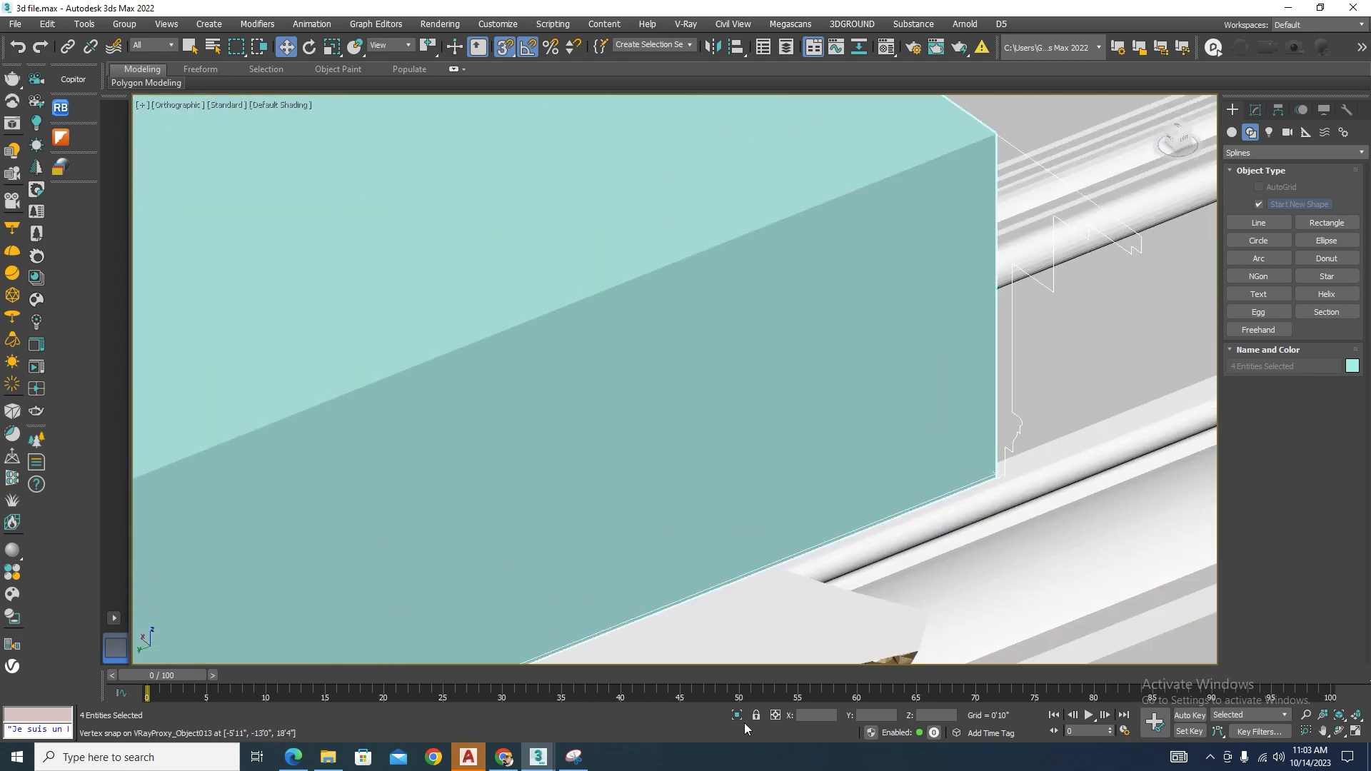
{"action": "left_click", "coordinate": [734, 716]}
{"action": "left_click", "coordinate": [991, 567]}
{"action": "key", "text": "1"}
{"action": "key", "text": "F3"}
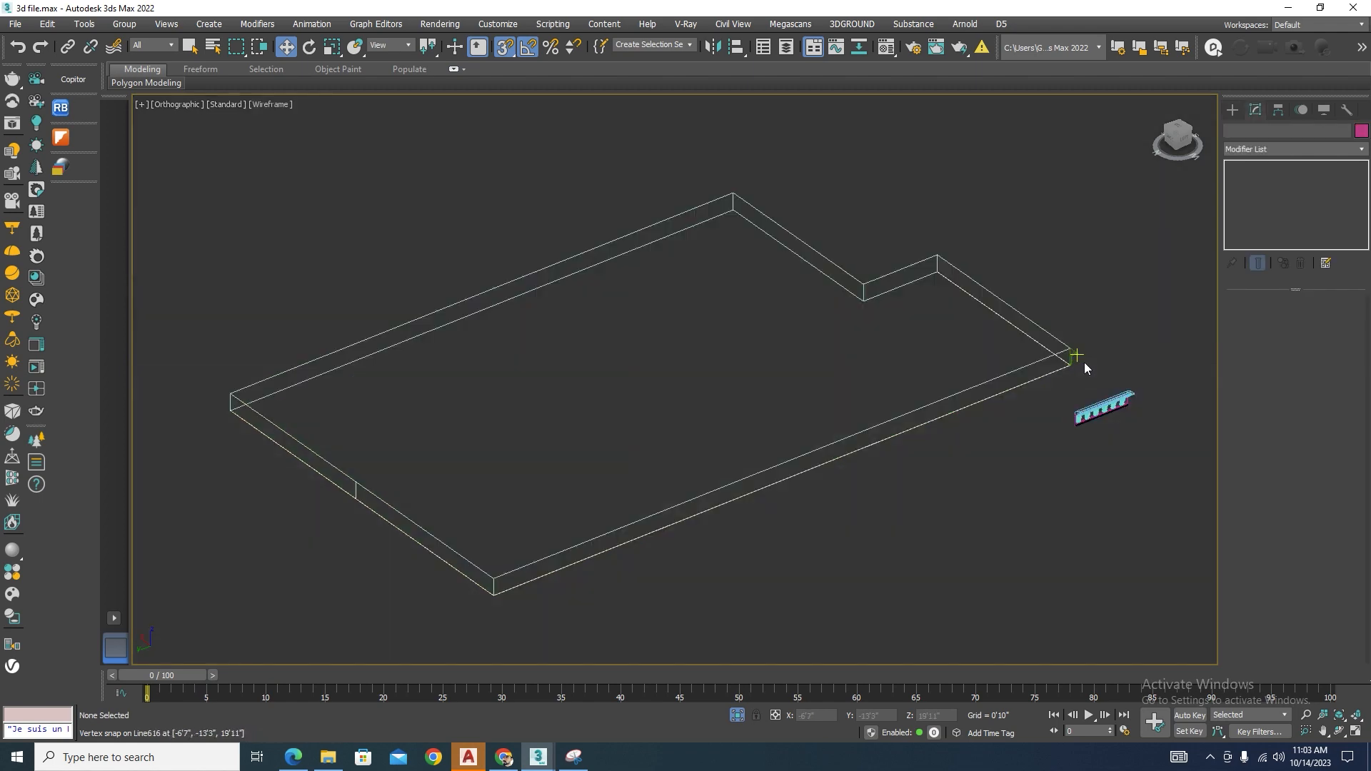
Select the open path line at the slab's lower edge and move it up with vertex snapping onto the upper edge.
{"action": "scroll", "coordinate": [1085, 363], "scroll_direction": "up", "scroll_amount": 4}
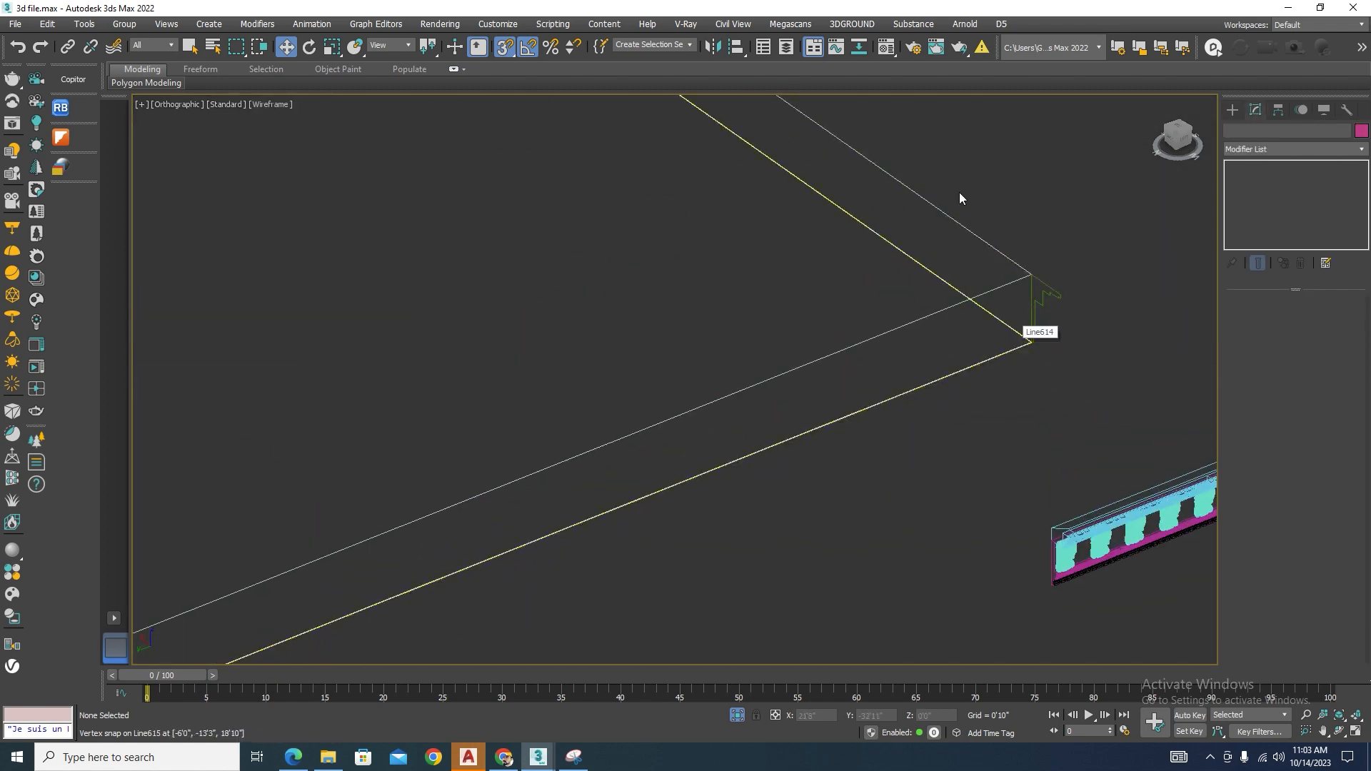
{"action": "left_click_drag", "start_coordinate": [958, 193], "coordinate": [846, 609]}
{"action": "left_click_drag", "start_coordinate": [696, 392], "coordinate": [660, 439]}
{"action": "scroll", "coordinate": [688, 443], "scroll_direction": "down", "scroll_amount": 5}
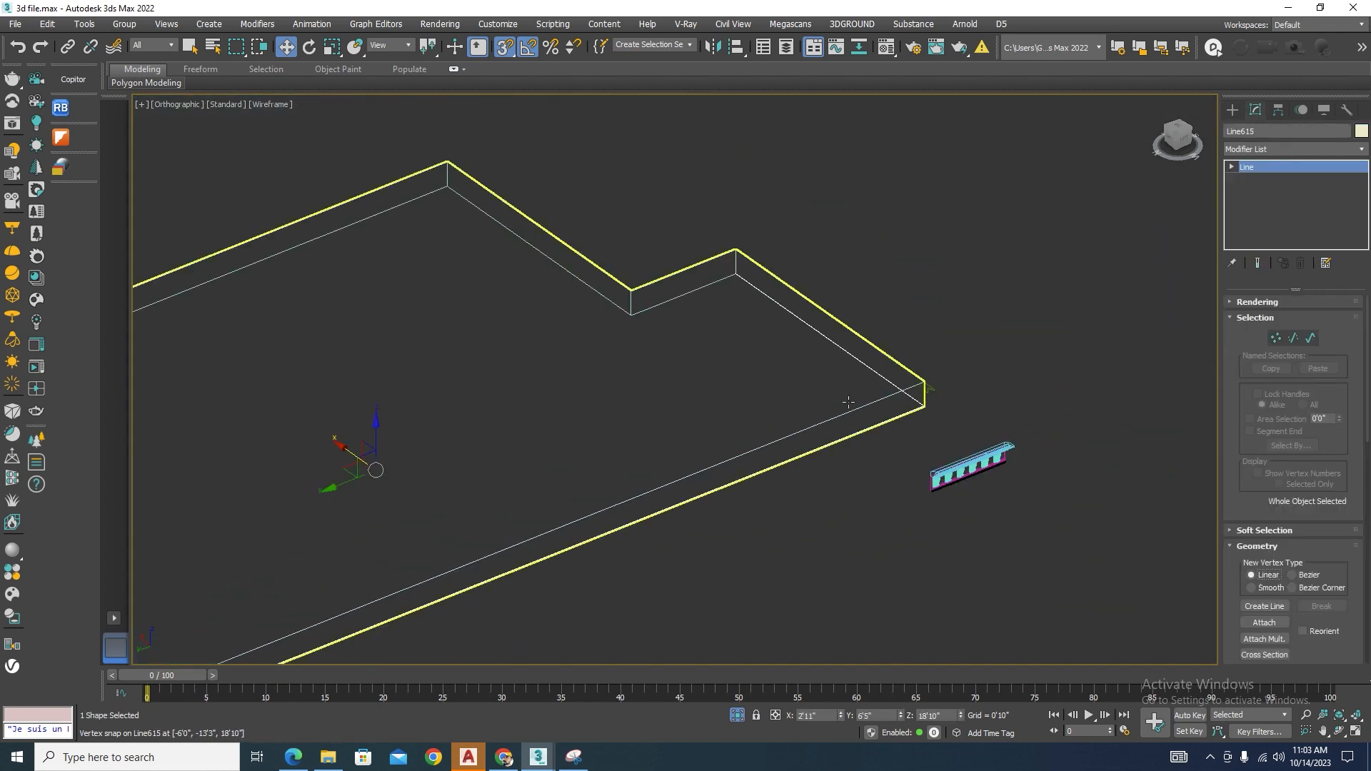
{"action": "left_click_drag", "start_coordinate": [573, 405], "coordinate": [609, 290]}
{"action": "scroll", "coordinate": [841, 278], "scroll_direction": "up", "scroll_amount": 2}
{"action": "scroll", "coordinate": [857, 462], "scroll_direction": "up", "scroll_amount": 3}
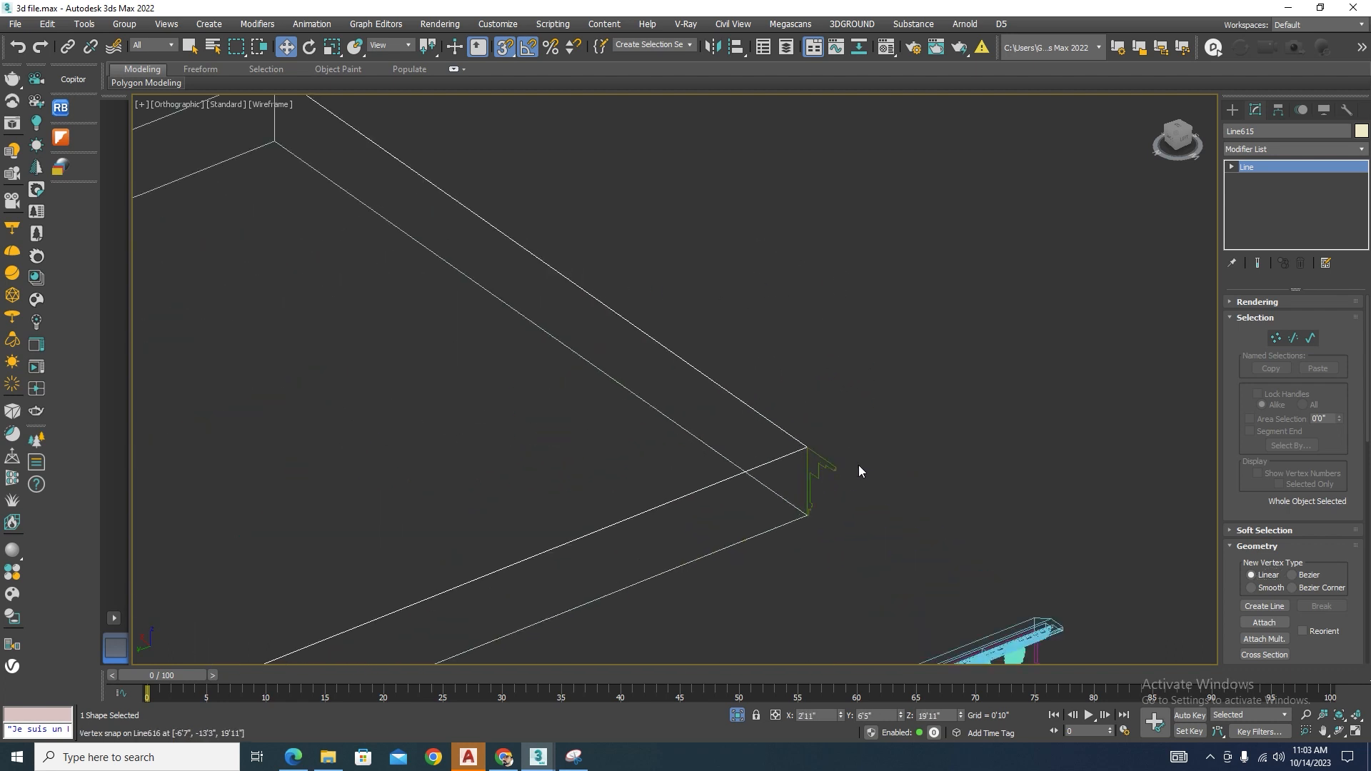
Apply the Sweep modifier to the path line on the slab's upper edge.
{"action": "left_click", "coordinate": [859, 474]}
{"action": "left_click", "coordinate": [788, 452]}
{"action": "left_click", "coordinate": [1361, 152]}
{"action": "type", "text": "sw"}
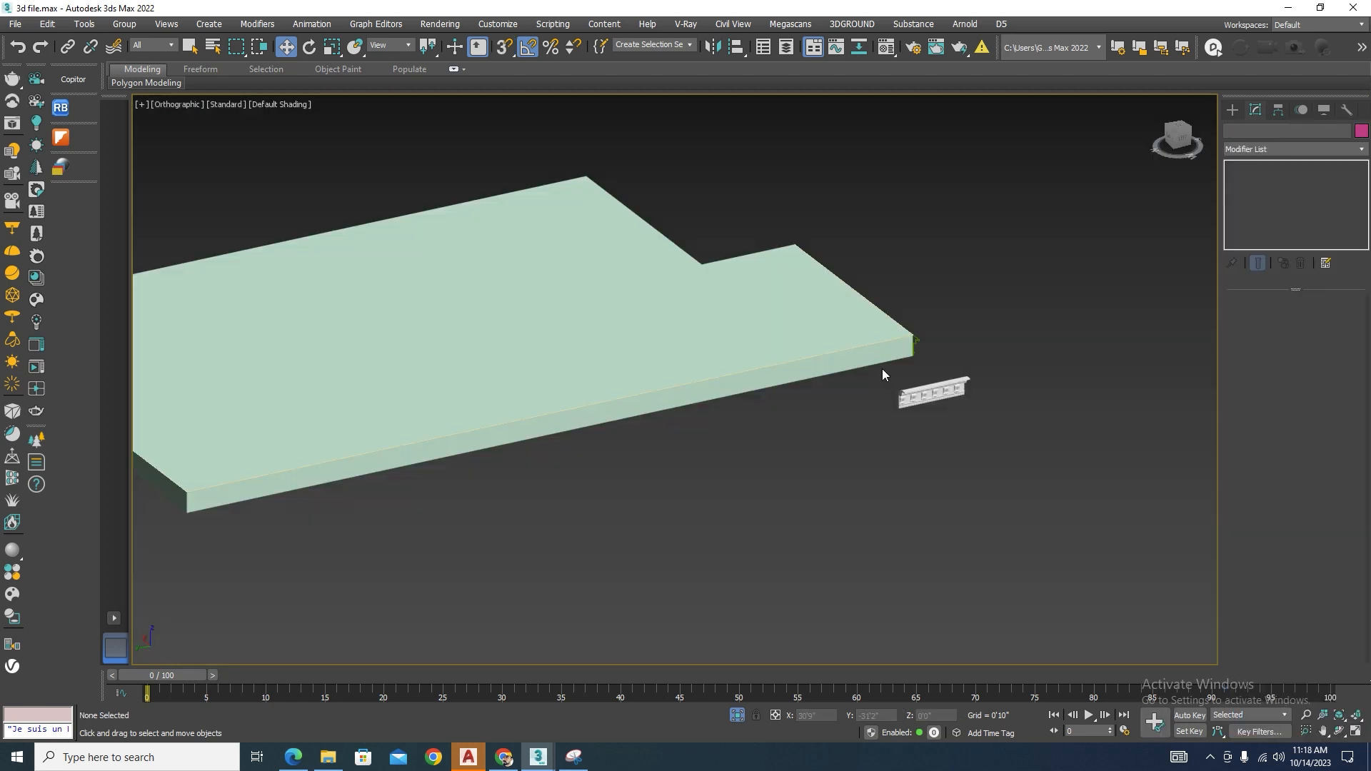
Select the slab, path line, profile spline and cornice group, and exit isolation to show the whole building.
{"action": "scroll", "coordinate": [901, 365], "scroll_direction": "up", "scroll_amount": 4}
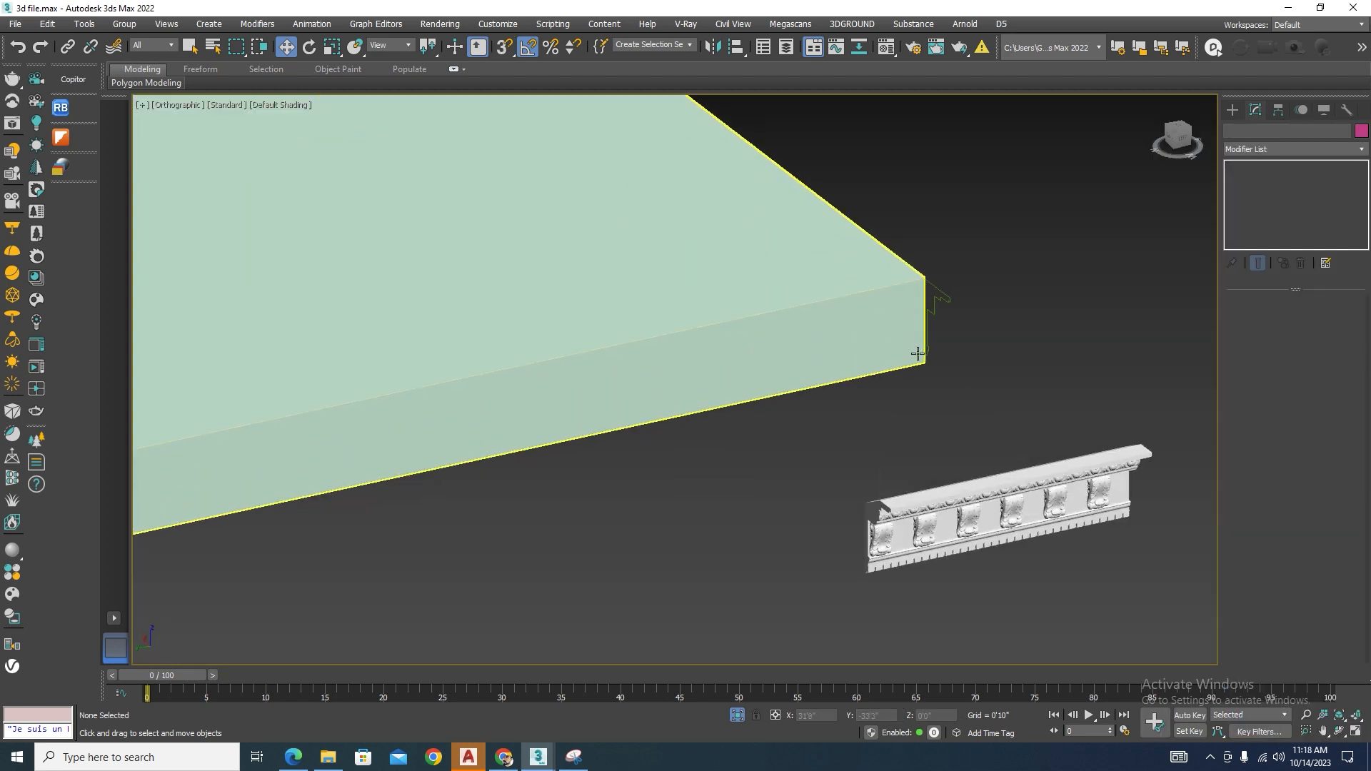
{"action": "scroll", "coordinate": [935, 310], "scroll_direction": "down", "scroll_amount": 5}
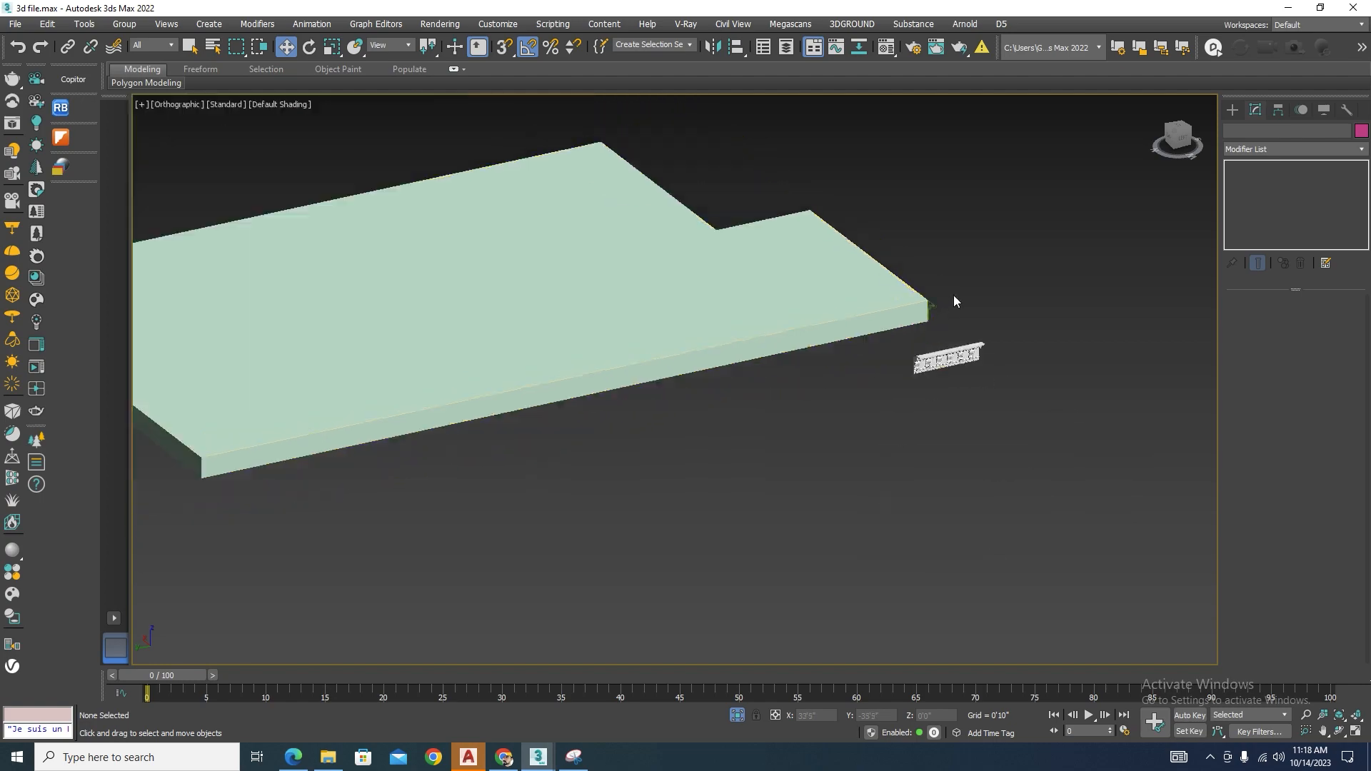
{"action": "left_click_drag", "start_coordinate": [1028, 264], "coordinate": [688, 575]}
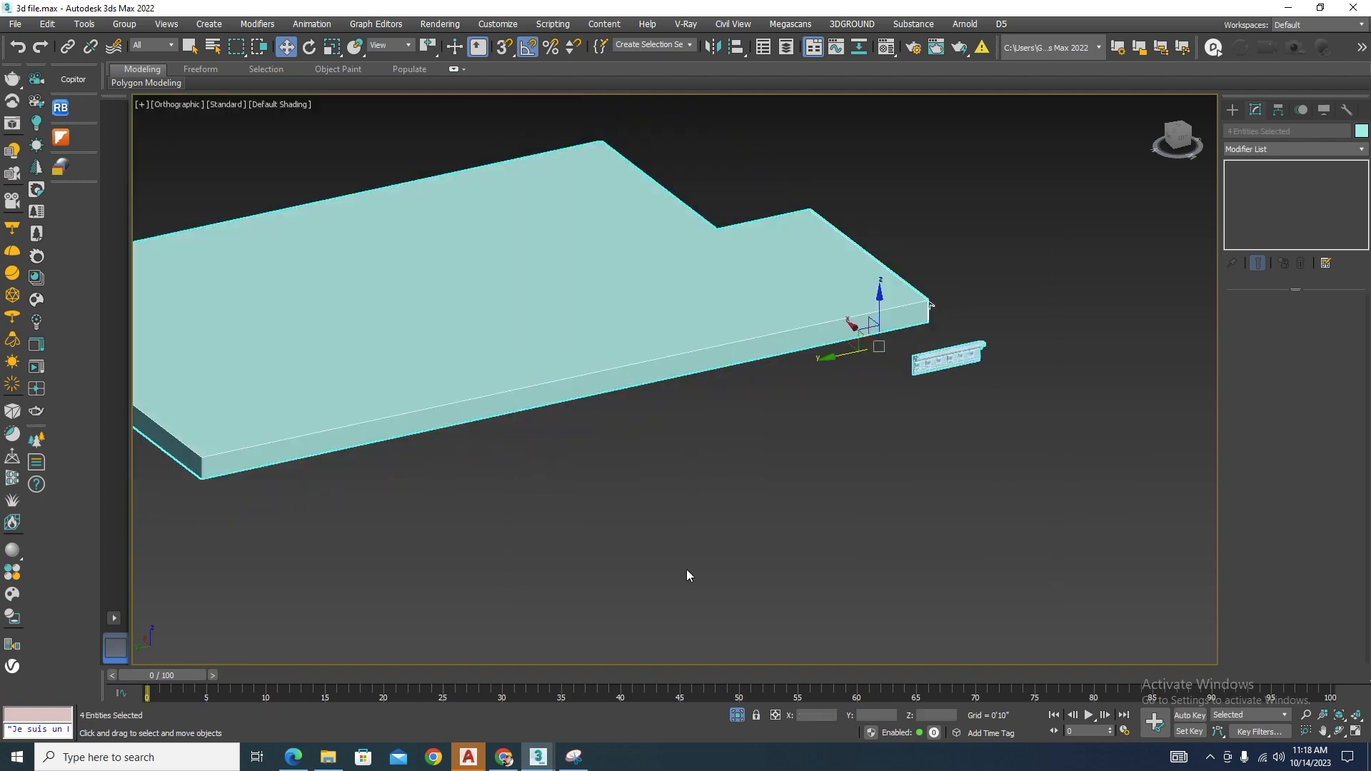
{"action": "left_click", "coordinate": [737, 716]}
{"action": "scroll", "coordinate": [826, 342], "scroll_direction": "up", "scroll_amount": 6}
{"action": "scroll", "coordinate": [865, 325], "scroll_direction": "down", "scroll_amount": 3}
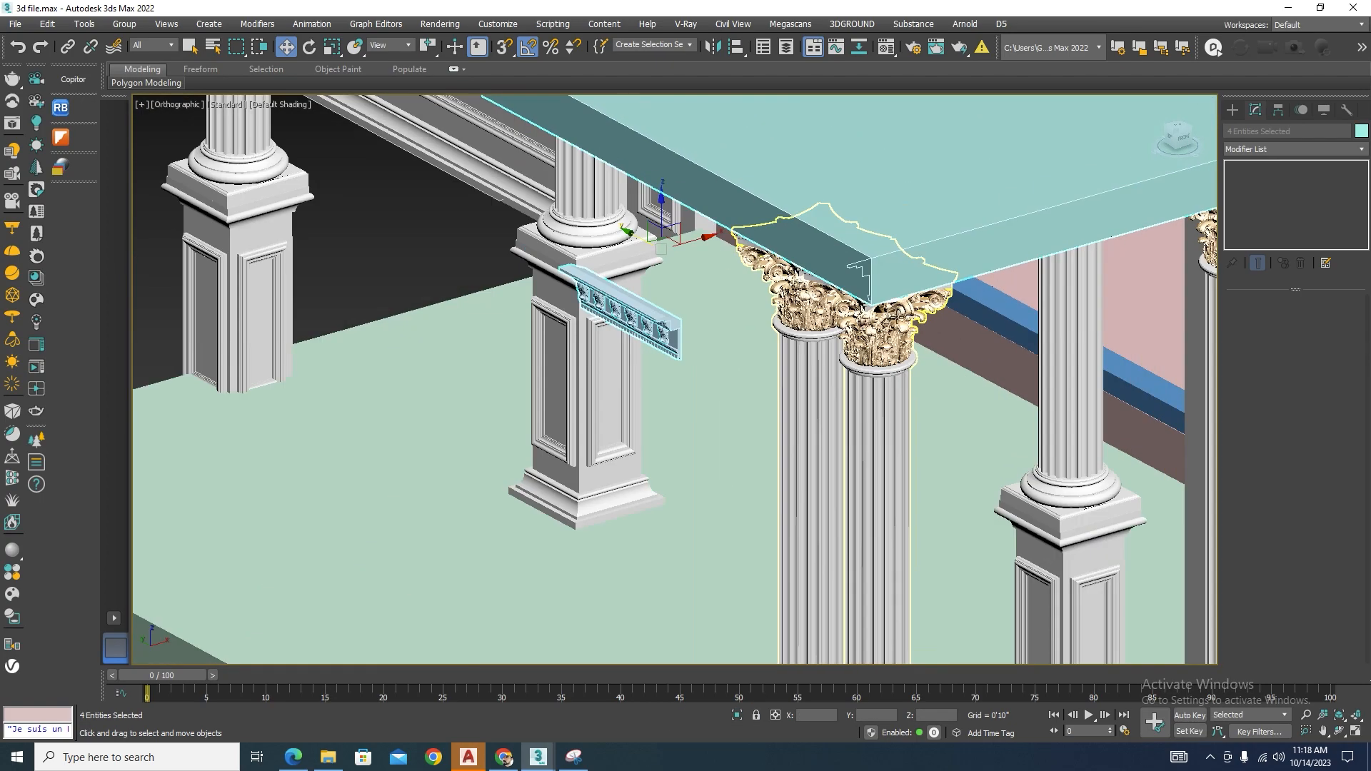
Add the two corner column pairs under the slab to the selection and isolate the selected objects.
{"action": "middle_click_drag", "start_coordinate": [836, 420], "coordinate": [973, 465], "text": "alt"}
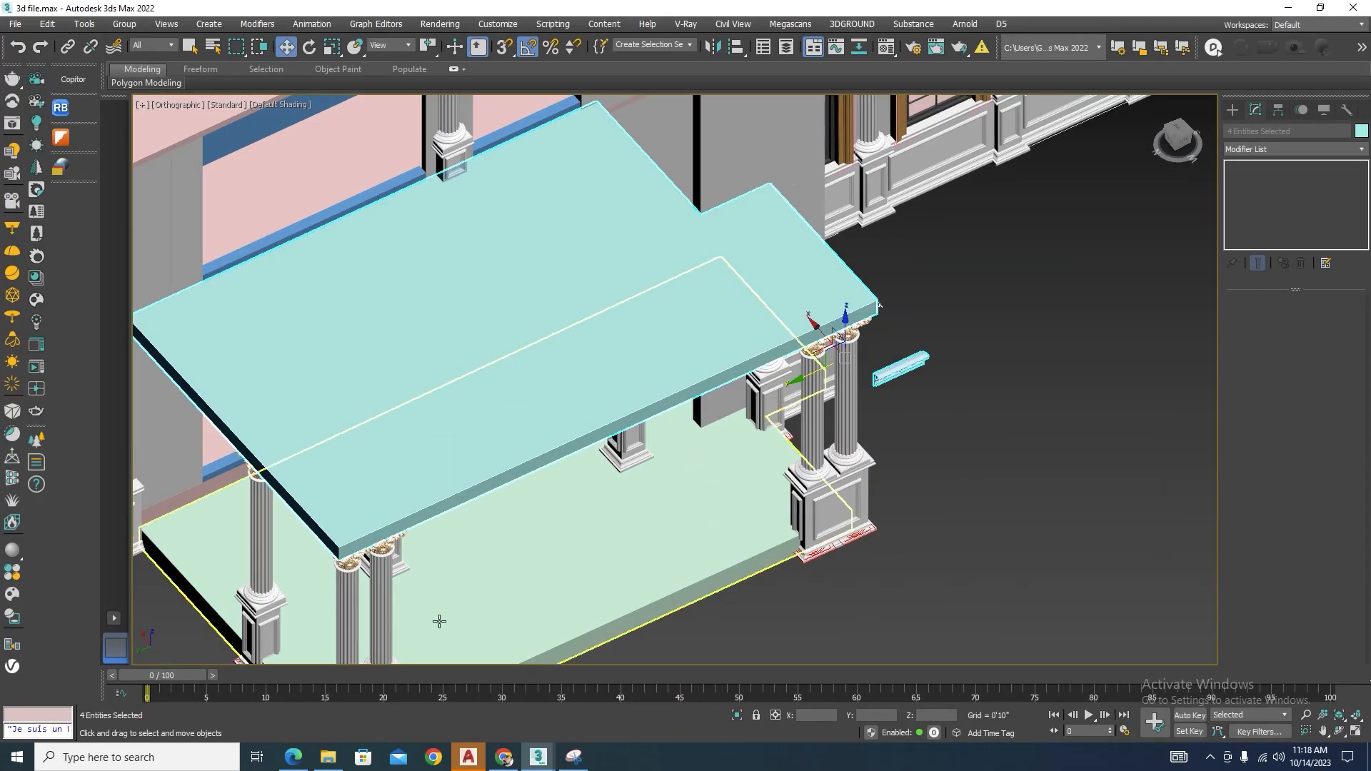
{"action": "left_click", "coordinate": [393, 600], "text": "ctrl"}
{"action": "left_click", "coordinate": [832, 511], "text": "ctrl"}
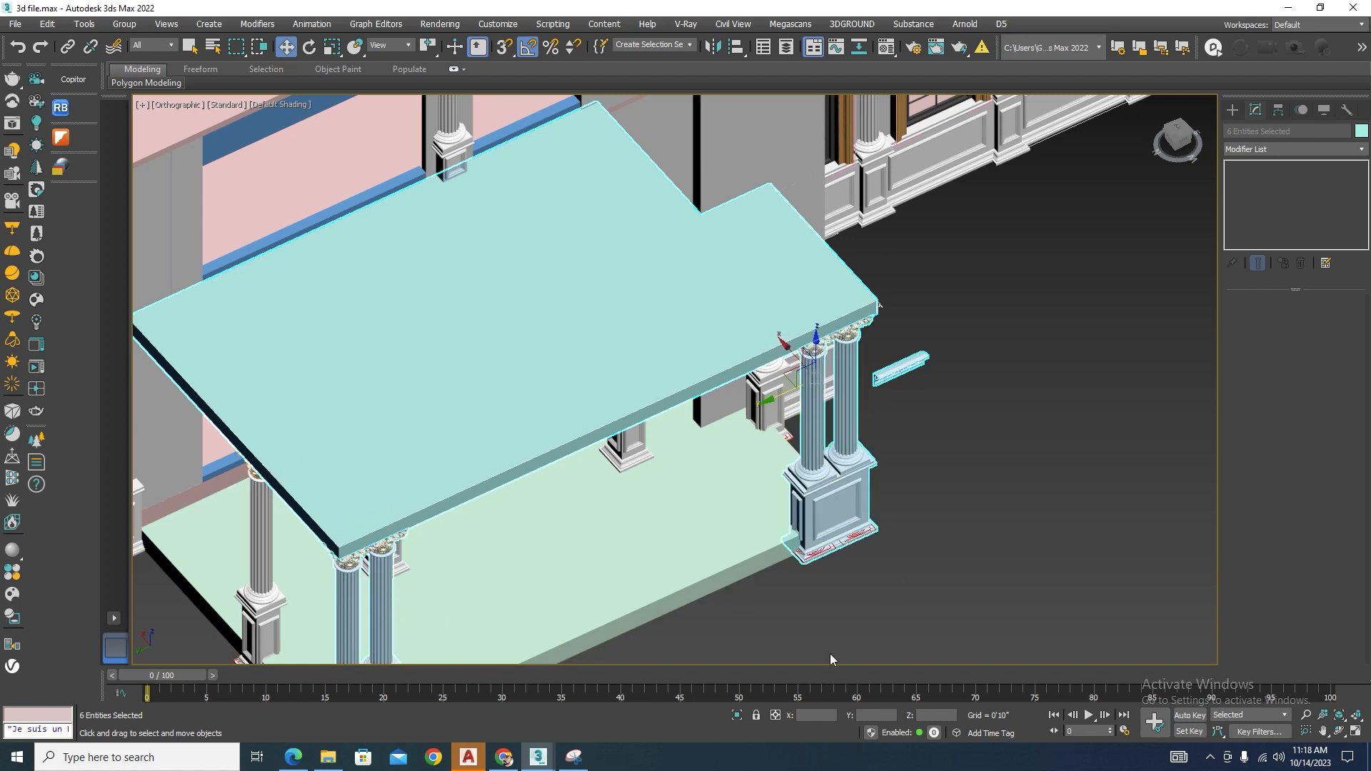
{"action": "left_click", "coordinate": [740, 716]}
Move the vertices of the slab's long front edge outward about 10 inches past the columns in the top view, without snapping.
{"action": "left_click", "coordinate": [637, 359]}
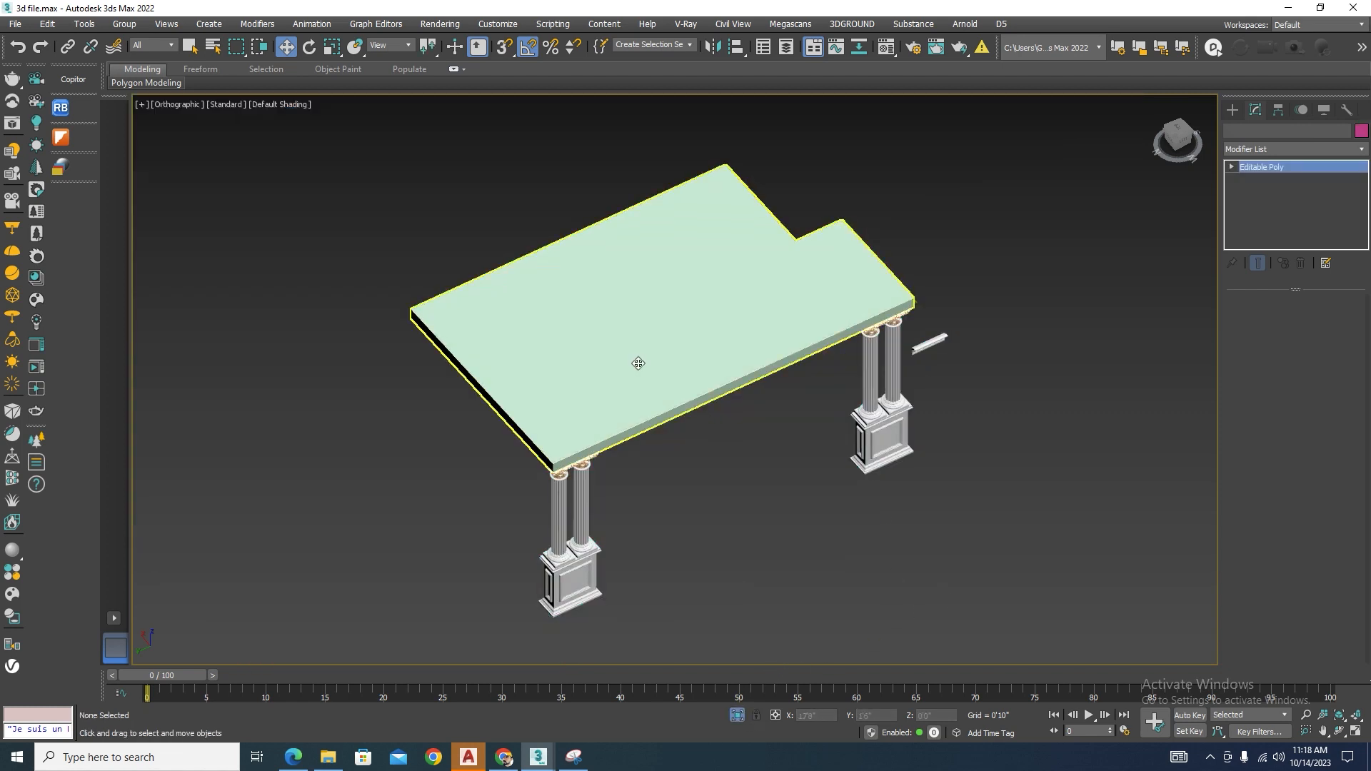
{"action": "left_click", "coordinate": [1256, 319]}
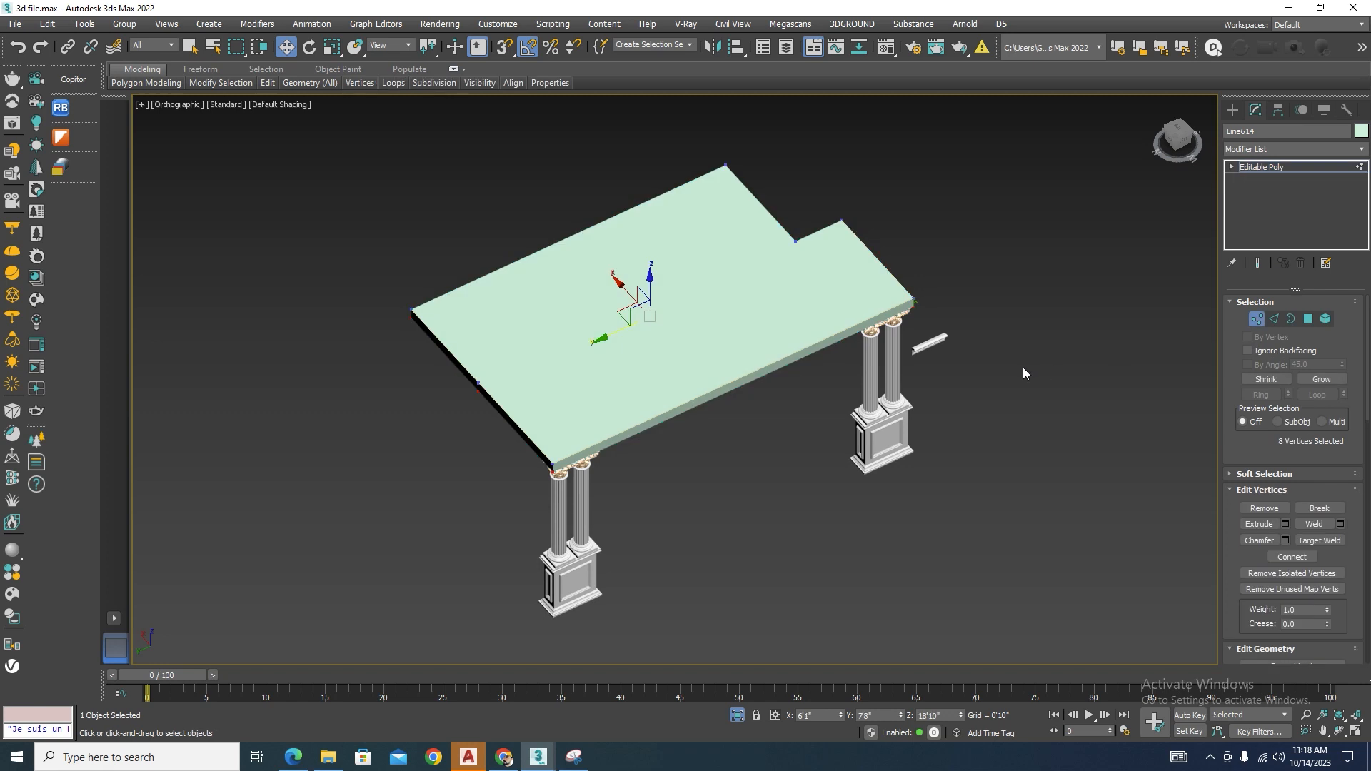
{"action": "key", "text": "t"}
{"action": "scroll", "coordinate": [768, 209], "scroll_direction": "up", "scroll_amount": 3}
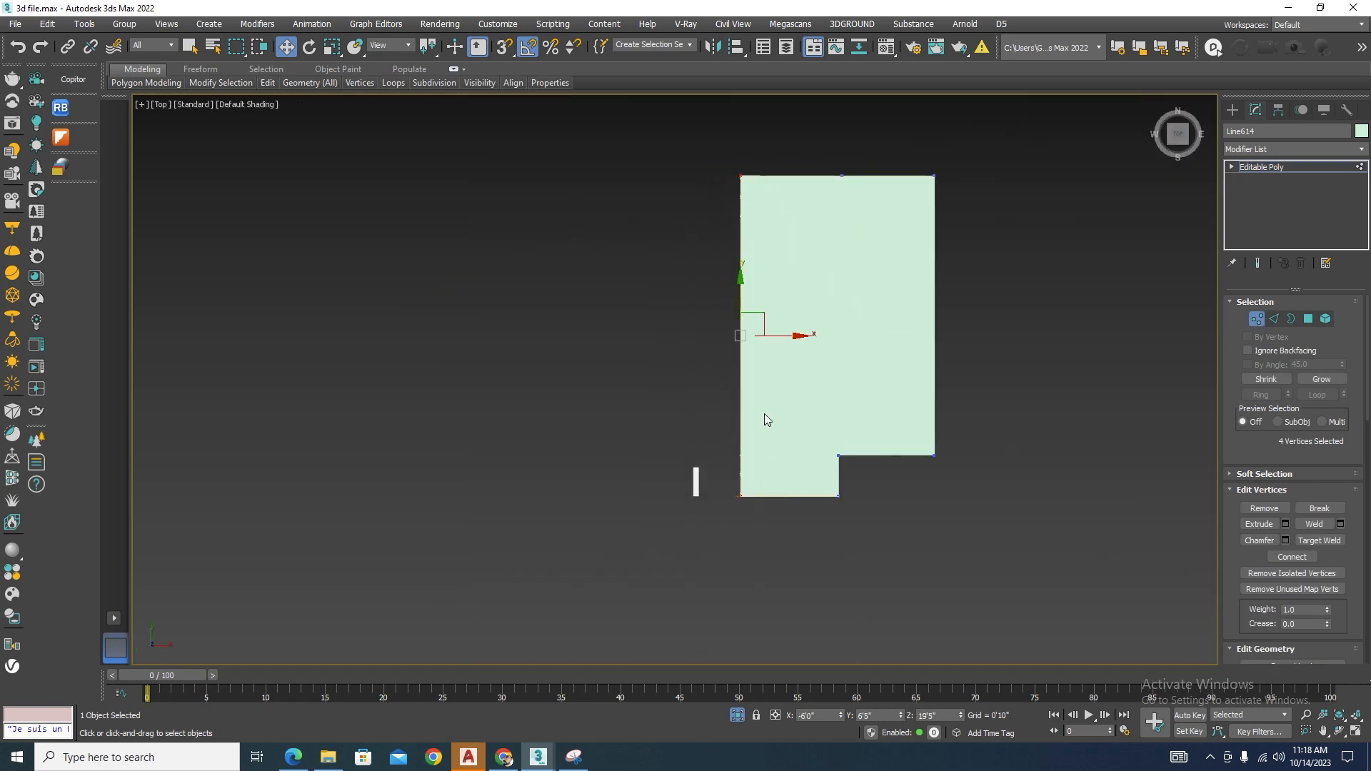
{"action": "key", "text": "F3"}
{"action": "scroll", "coordinate": [748, 344], "scroll_direction": "up", "scroll_amount": 3}
{"action": "scroll", "coordinate": [755, 341], "scroll_direction": "down", "scroll_amount": 2}
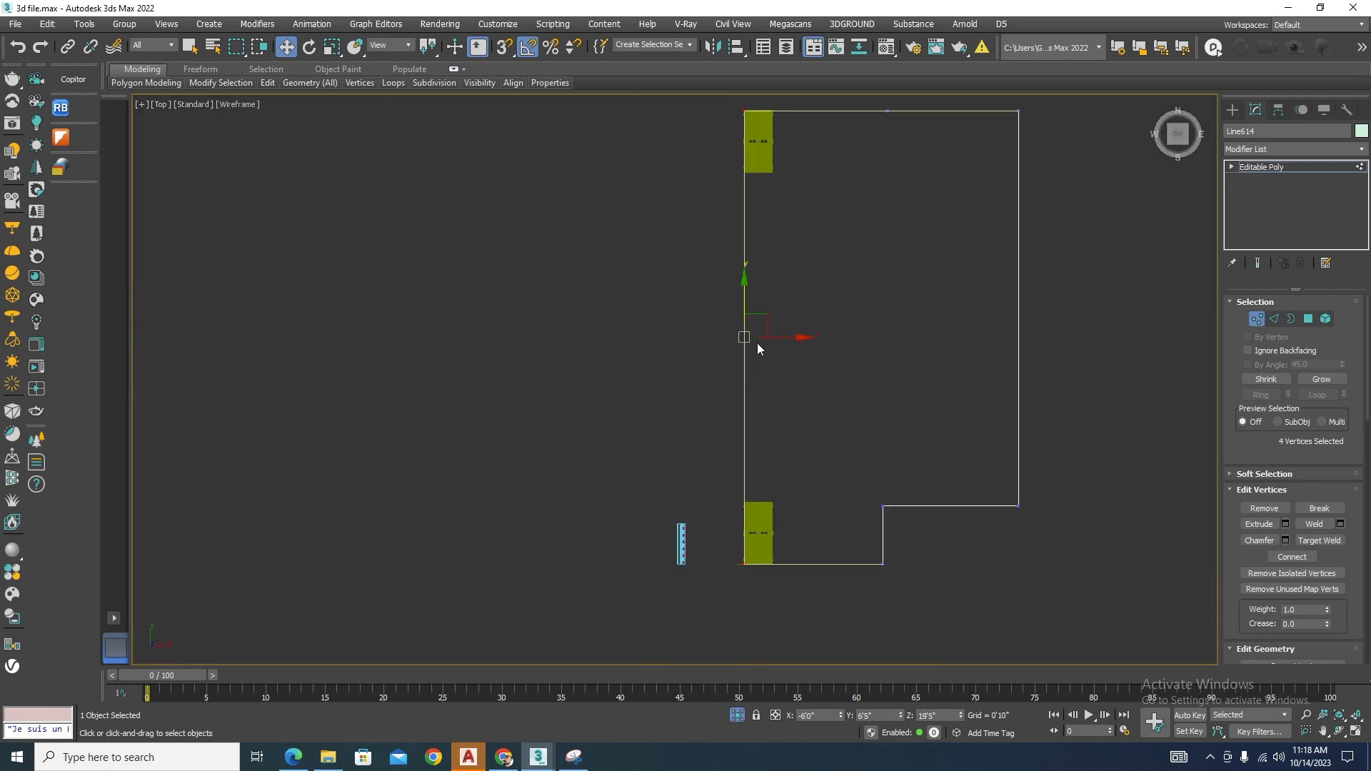
{"action": "key", "text": "s"}
{"action": "mouse_move", "coordinate": [777, 336]}
{"action": "left_mouse_down"}
{"action": "mouse_move", "coordinate": [744, 337]}
{"action": "mouse_move", "coordinate": [777, 339]}
{"action": "left_mouse_up"}
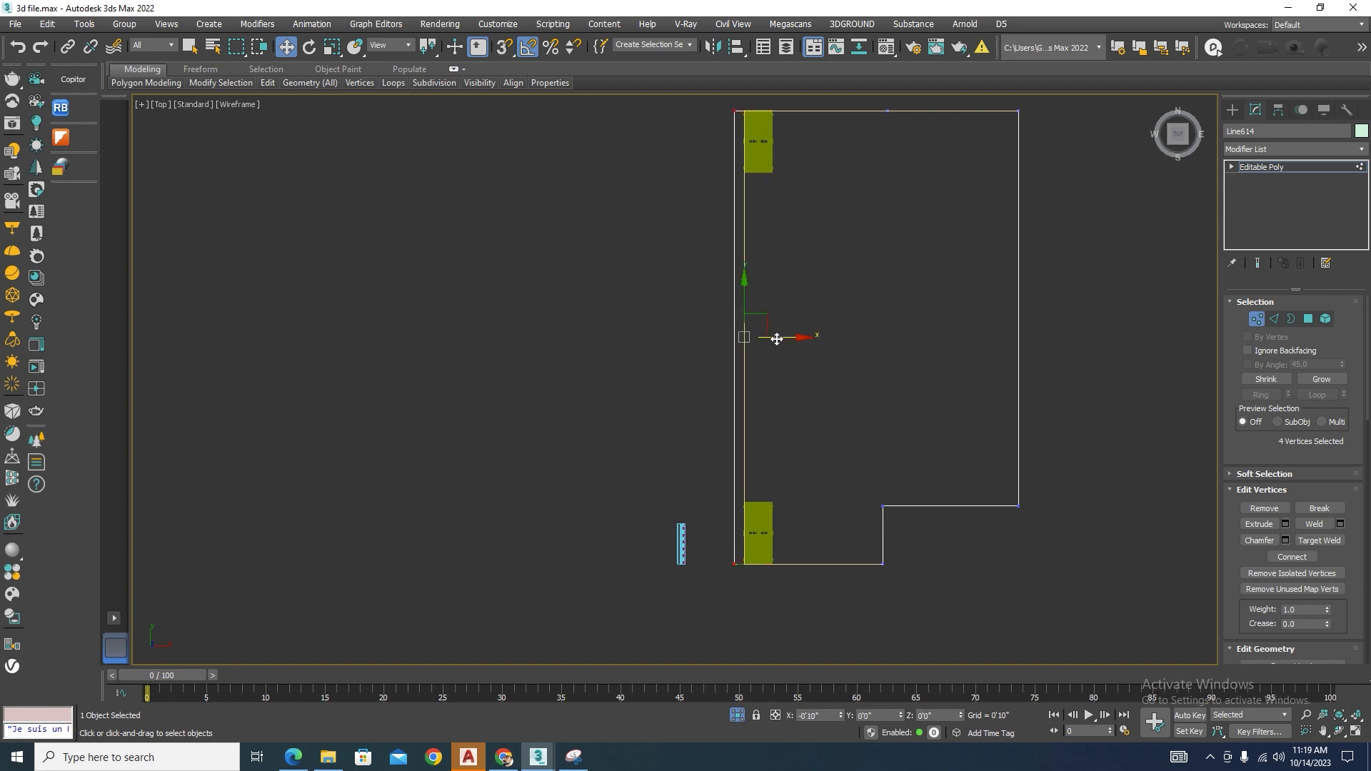
Move the vertices of the slab's two end edges slightly outward past the column pairs, and leave vertex editing.
{"action": "left_click_drag", "start_coordinate": [642, 610], "coordinate": [642, 610]}
{"action": "scroll", "coordinate": [800, 557], "scroll_direction": "up", "scroll_amount": 5}
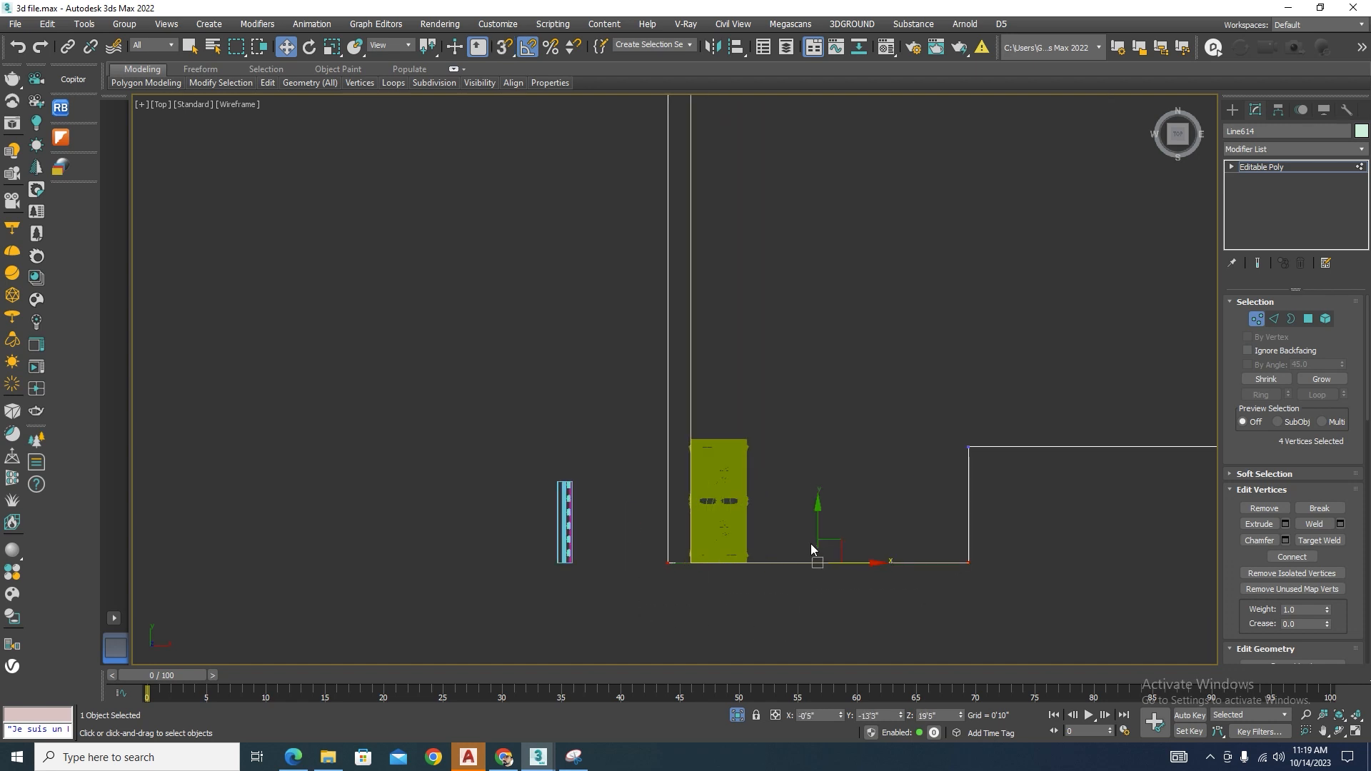
{"action": "left_click_drag", "start_coordinate": [829, 533], "coordinate": [835, 540]}
{"action": "scroll", "coordinate": [748, 596], "scroll_direction": "down", "scroll_amount": 6}
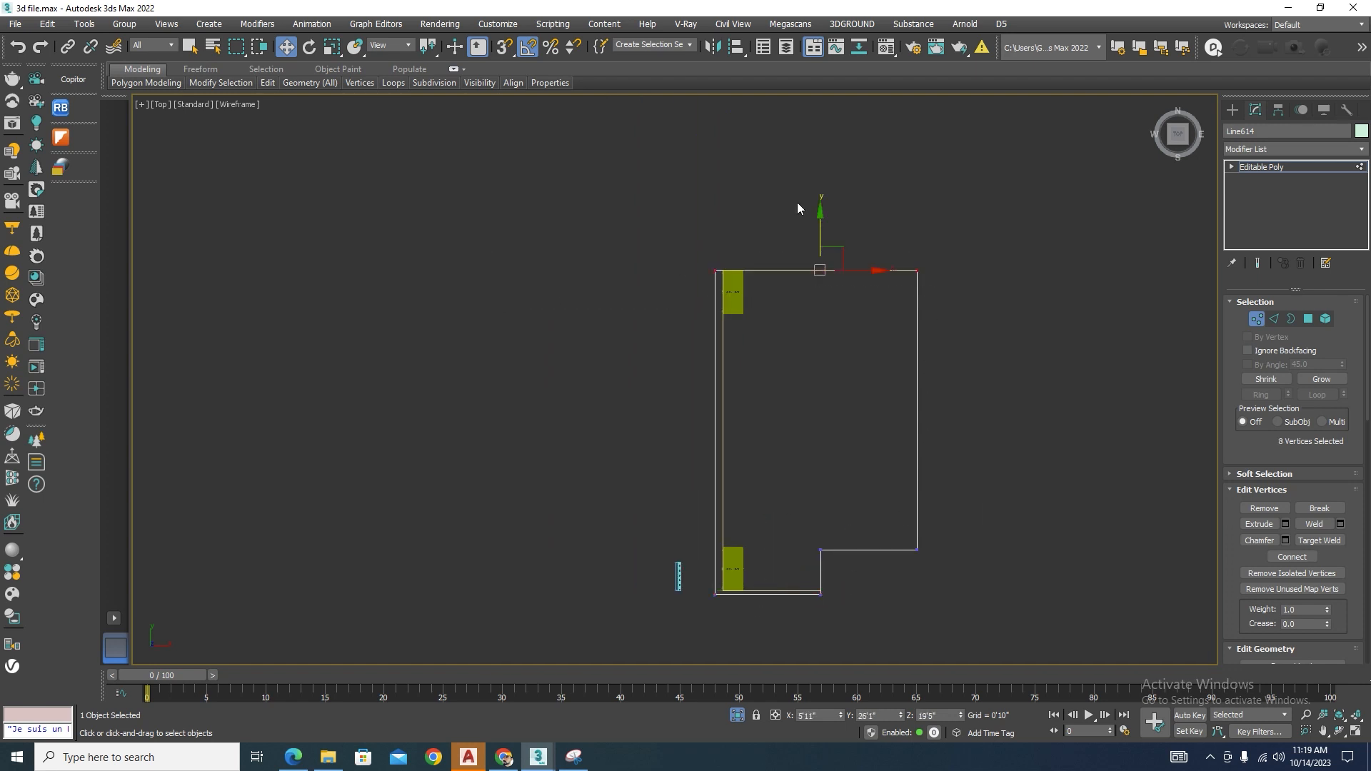
{"action": "scroll", "coordinate": [798, 210], "scroll_direction": "up", "scroll_amount": 5}
{"action": "left_click_drag", "start_coordinate": [861, 310], "coordinate": [855, 295]}
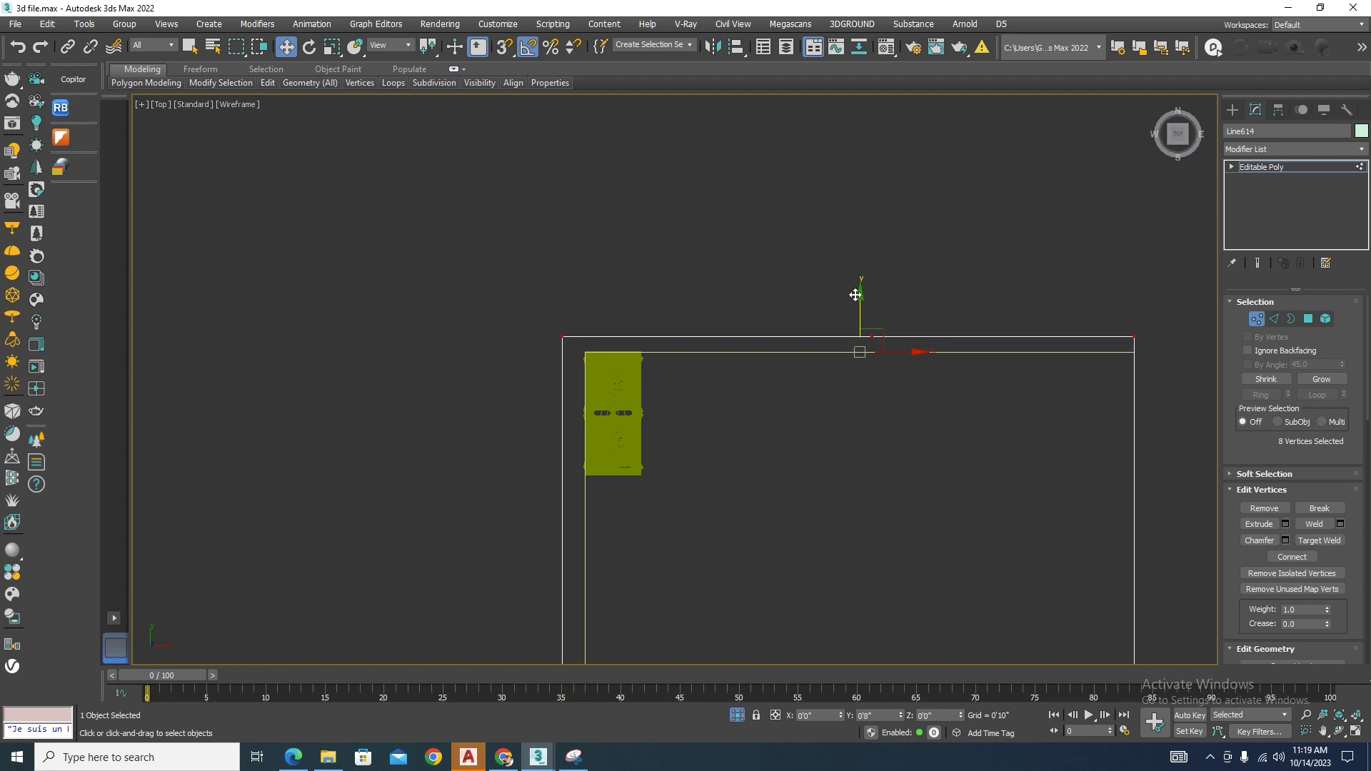
{"action": "left_click", "coordinate": [1258, 320]}
Edit the vertices of the swept path line and snap its front side onto the slab's extended long edge.
{"action": "scroll", "coordinate": [717, 297], "scroll_direction": "down", "scroll_amount": 5}
{"action": "scroll", "coordinate": [665, 474], "scroll_direction": "up", "scroll_amount": 3}
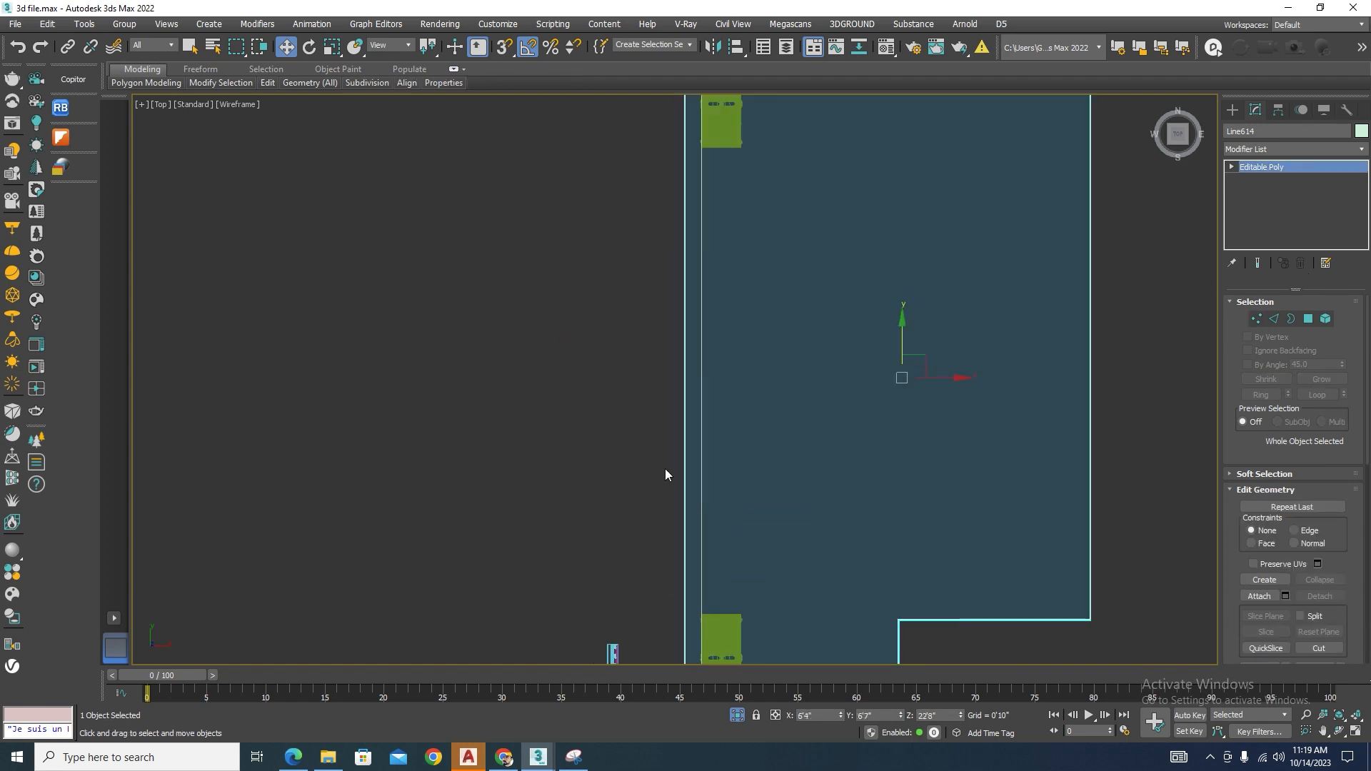
{"action": "left_click", "coordinate": [701, 453]}
{"action": "scroll", "coordinate": [701, 450], "scroll_direction": "down", "scroll_amount": 2}
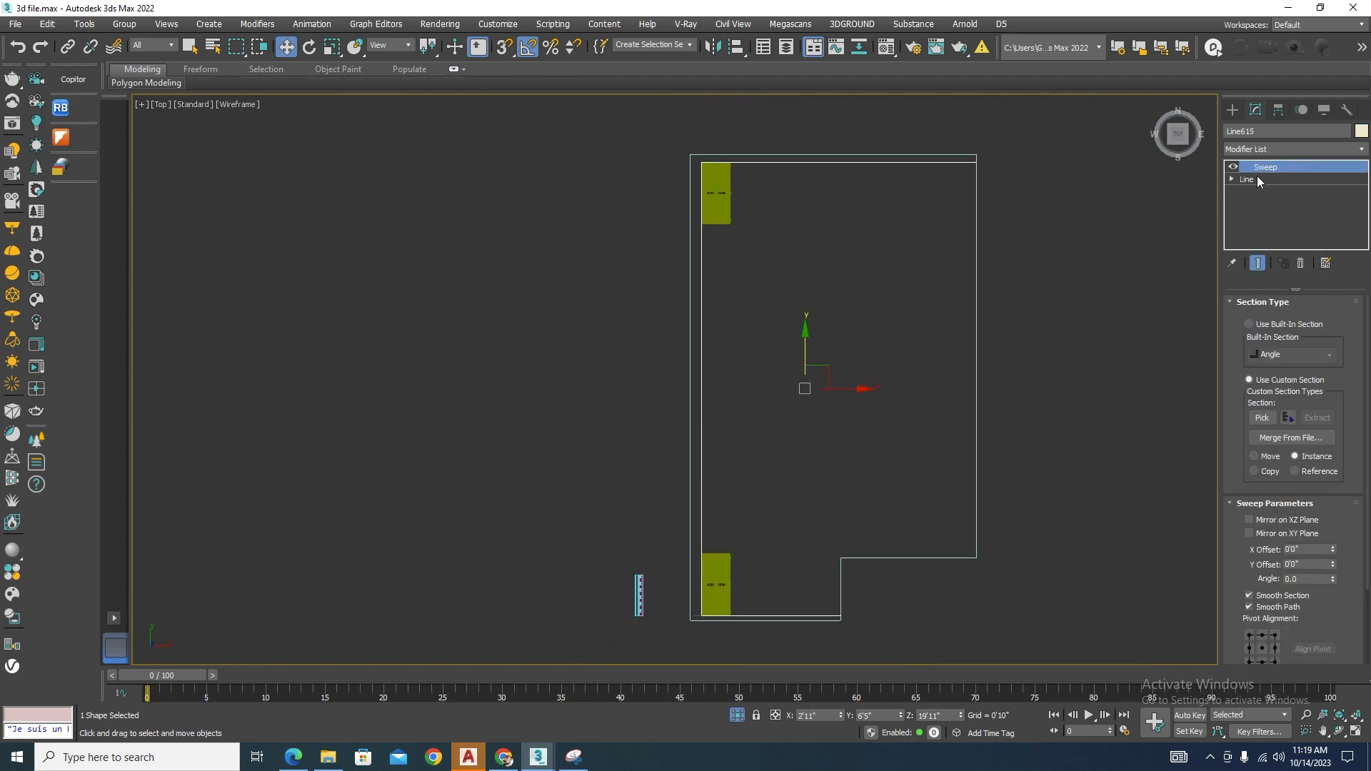
{"action": "left_click", "coordinate": [1258, 178]}
{"action": "left_click", "coordinate": [1277, 337]}
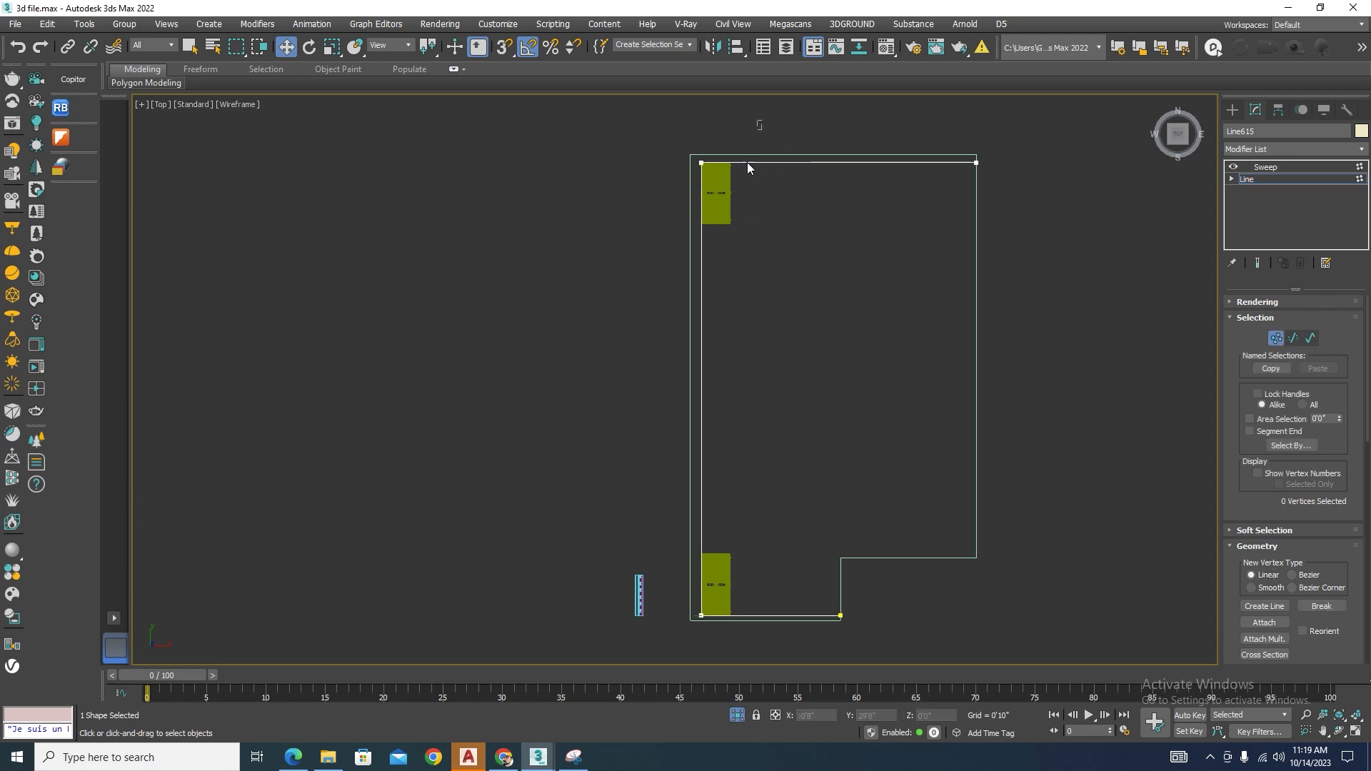
{"action": "scroll", "coordinate": [724, 629], "scroll_direction": "up", "scroll_amount": 3}
{"action": "key", "text": "s"}
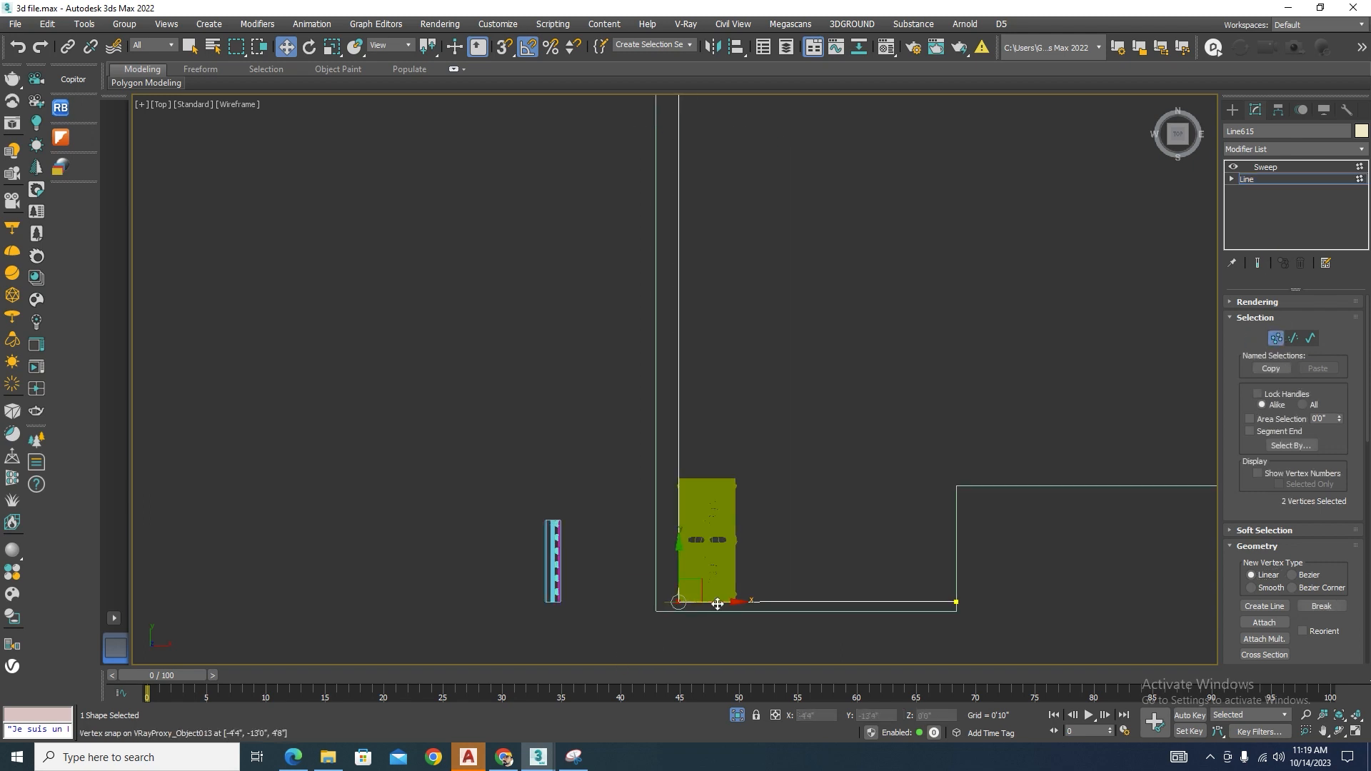
{"action": "left_click_drag", "start_coordinate": [721, 599], "coordinate": [653, 618]}
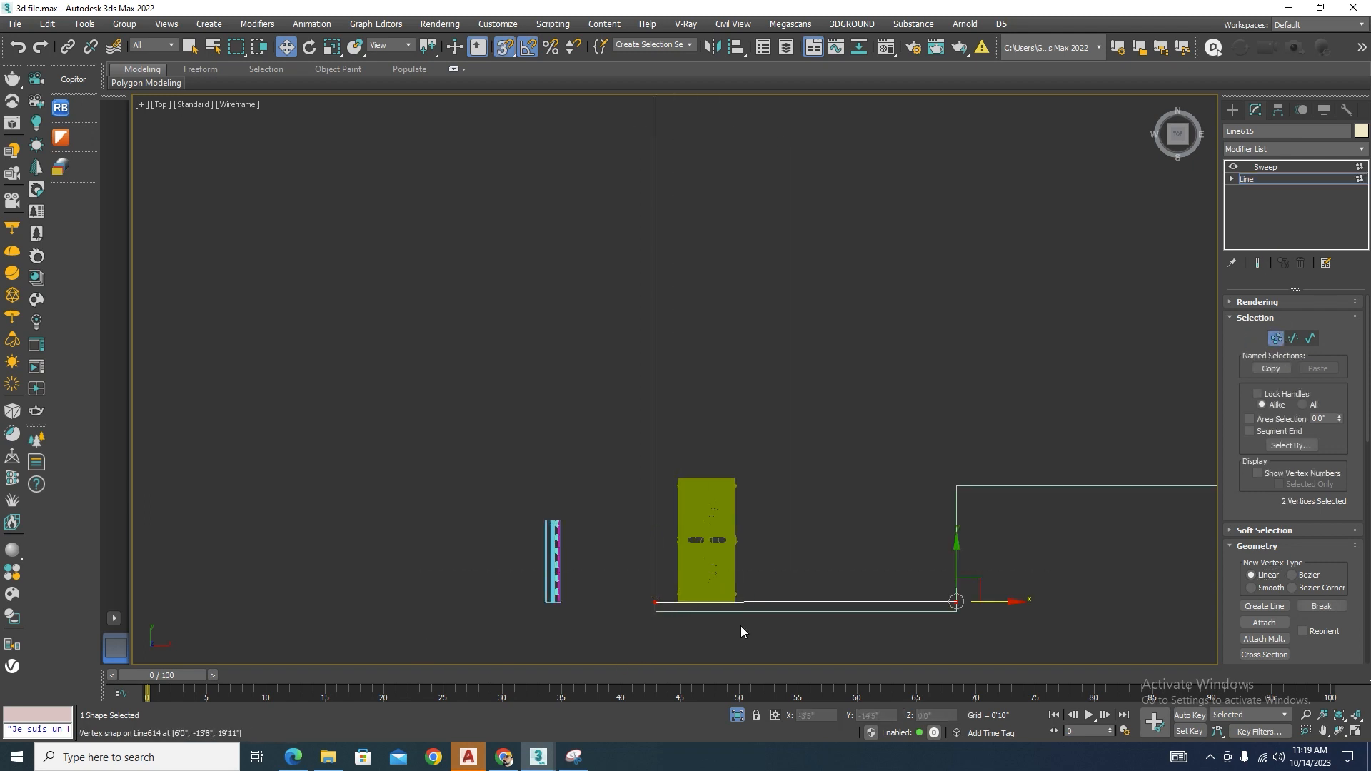
Snap the path line's end vertices onto the slab's two extended end edges.
{"action": "scroll", "coordinate": [821, 622], "scroll_direction": "up", "scroll_amount": 4}
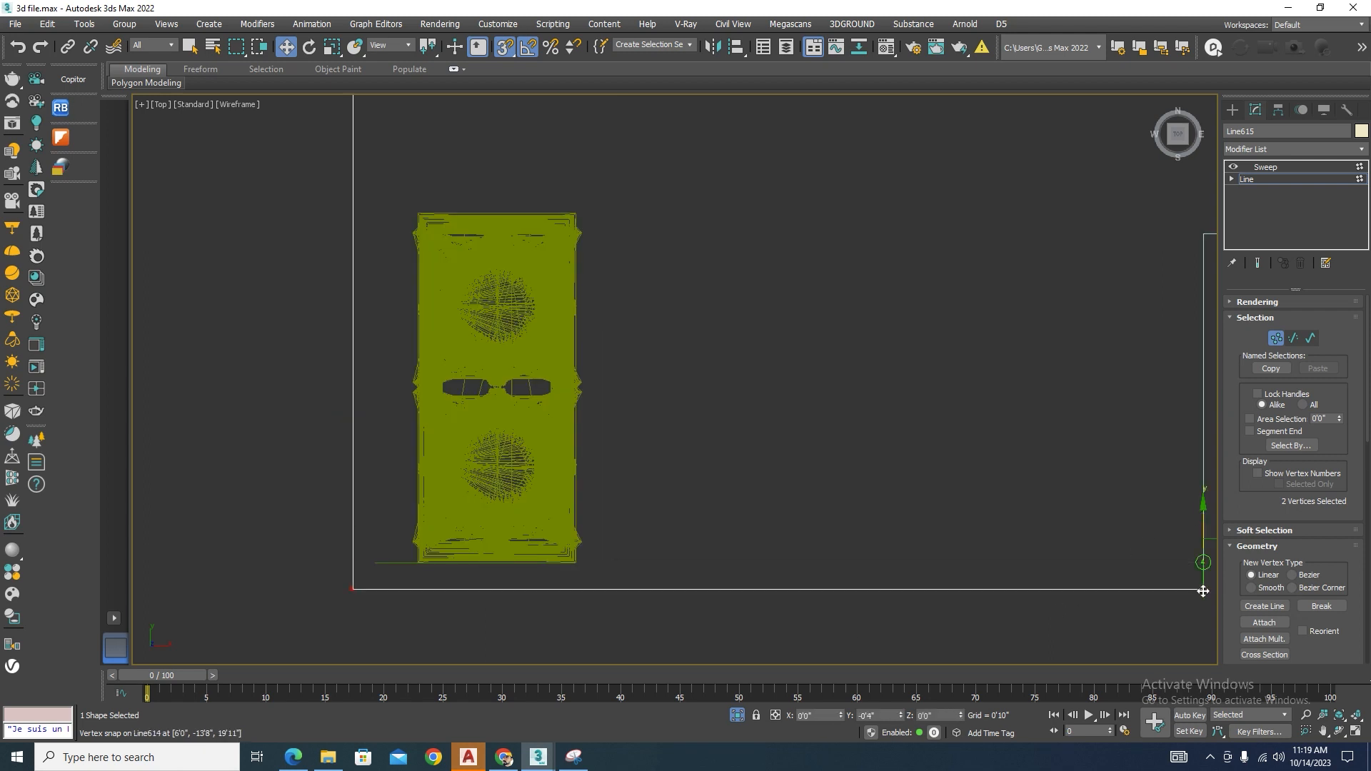
{"action": "scroll", "coordinate": [765, 547], "scroll_direction": "down", "scroll_amount": 8}
{"action": "scroll", "coordinate": [789, 451], "scroll_direction": "up", "scroll_amount": 4}
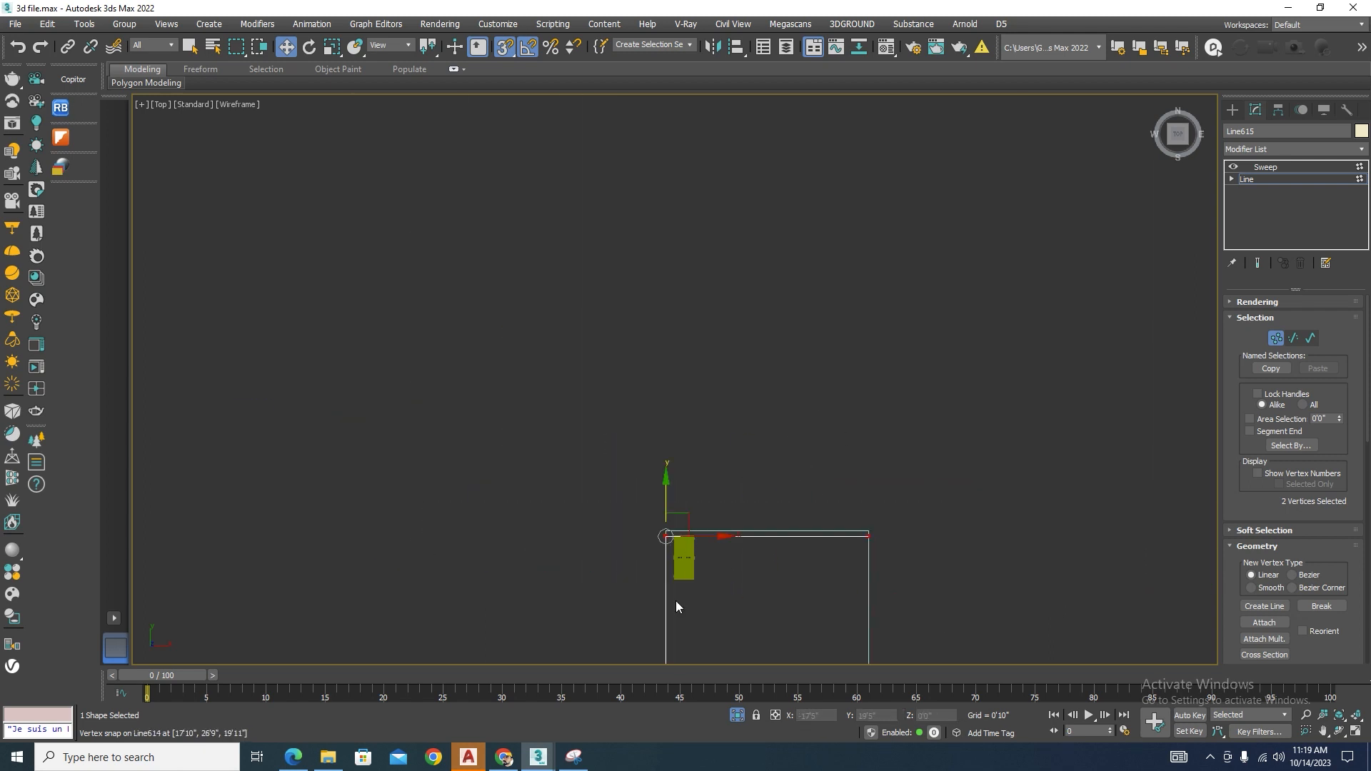
{"action": "scroll", "coordinate": [685, 543], "scroll_direction": "up", "scroll_amount": 3}
Snap the closed profile spline against the sample moulding's end, and from there onto the slab's upper front edge near the corner.
{"action": "middle_click_drag", "start_coordinate": [644, 492], "coordinate": [948, 450], "text": "alt"}
{"action": "key", "text": "F3"}
{"action": "scroll", "coordinate": [949, 450], "scroll_direction": "up", "scroll_amount": 5}
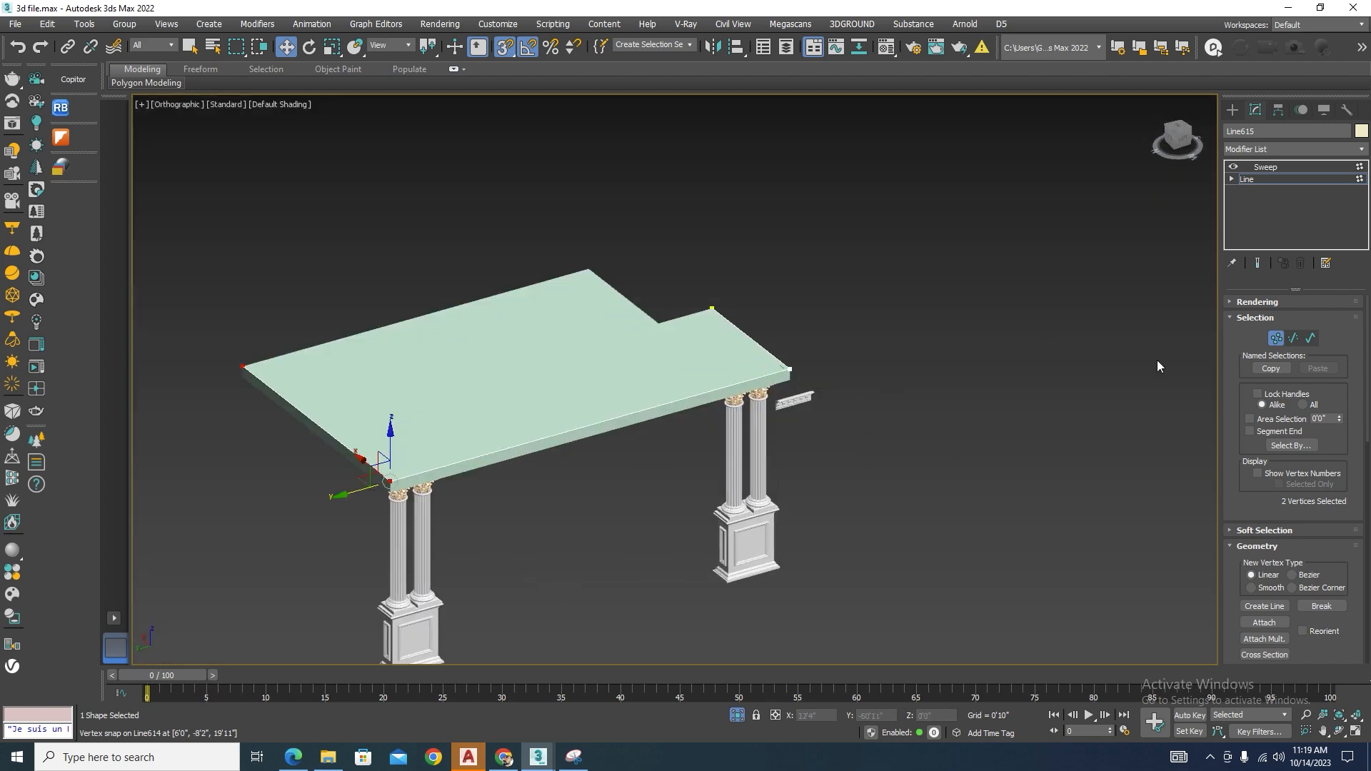
{"action": "left_click", "coordinate": [833, 366]}
{"action": "scroll", "coordinate": [789, 369], "scroll_direction": "up", "scroll_amount": 7}
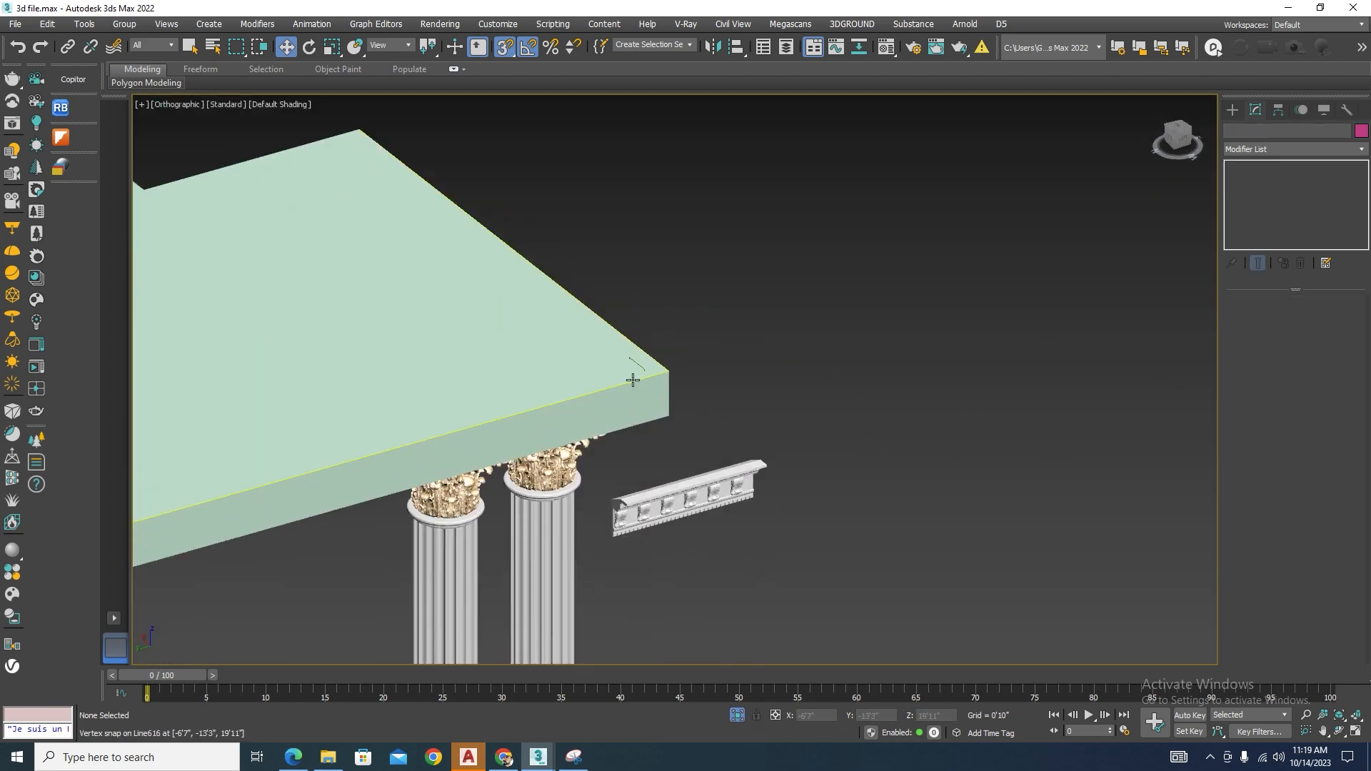
{"action": "key", "text": "F3"}
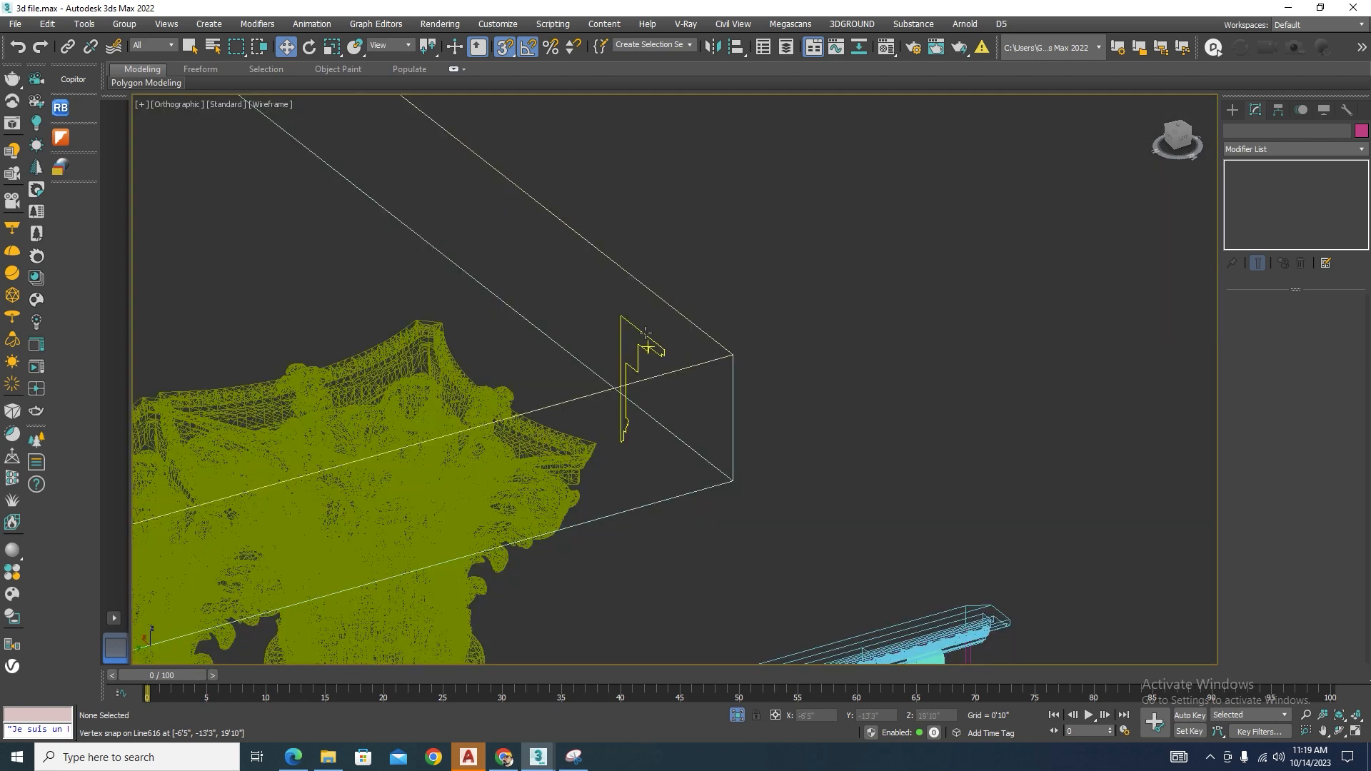
{"action": "left_click", "coordinate": [645, 332]}
{"action": "left_click_drag", "start_coordinate": [632, 403], "coordinate": [947, 641]}
{"action": "scroll", "coordinate": [997, 363], "scroll_direction": "down", "scroll_amount": 6}
{"action": "scroll", "coordinate": [1006, 446], "scroll_direction": "up", "scroll_amount": 4}
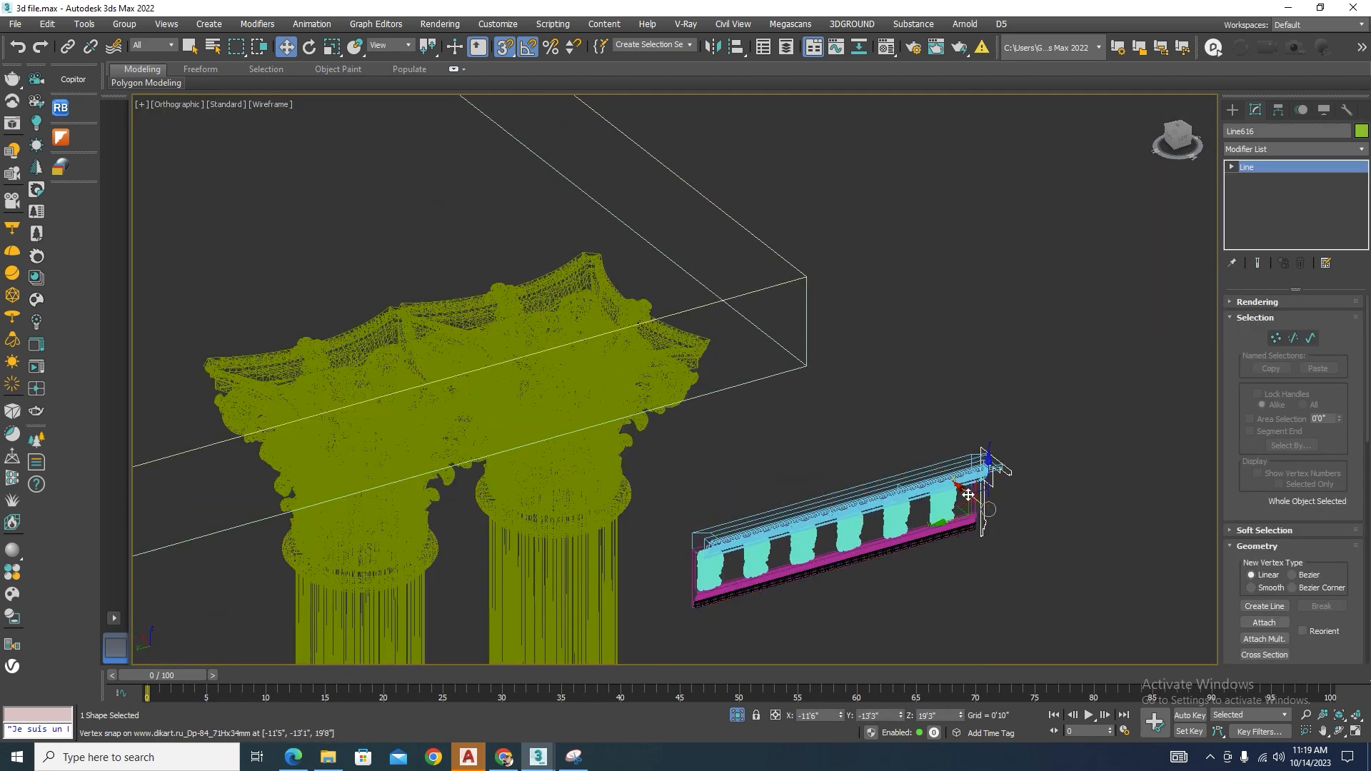
{"action": "scroll", "coordinate": [919, 385], "scroll_direction": "up", "scroll_amount": 4}
{"action": "left_click_drag", "start_coordinate": [967, 472], "coordinate": [576, 130]}
Pick the profile spline as the custom section of the path line's Sweep, and check the resulting cornice around the slab.
{"action": "left_click", "coordinate": [576, 130]}
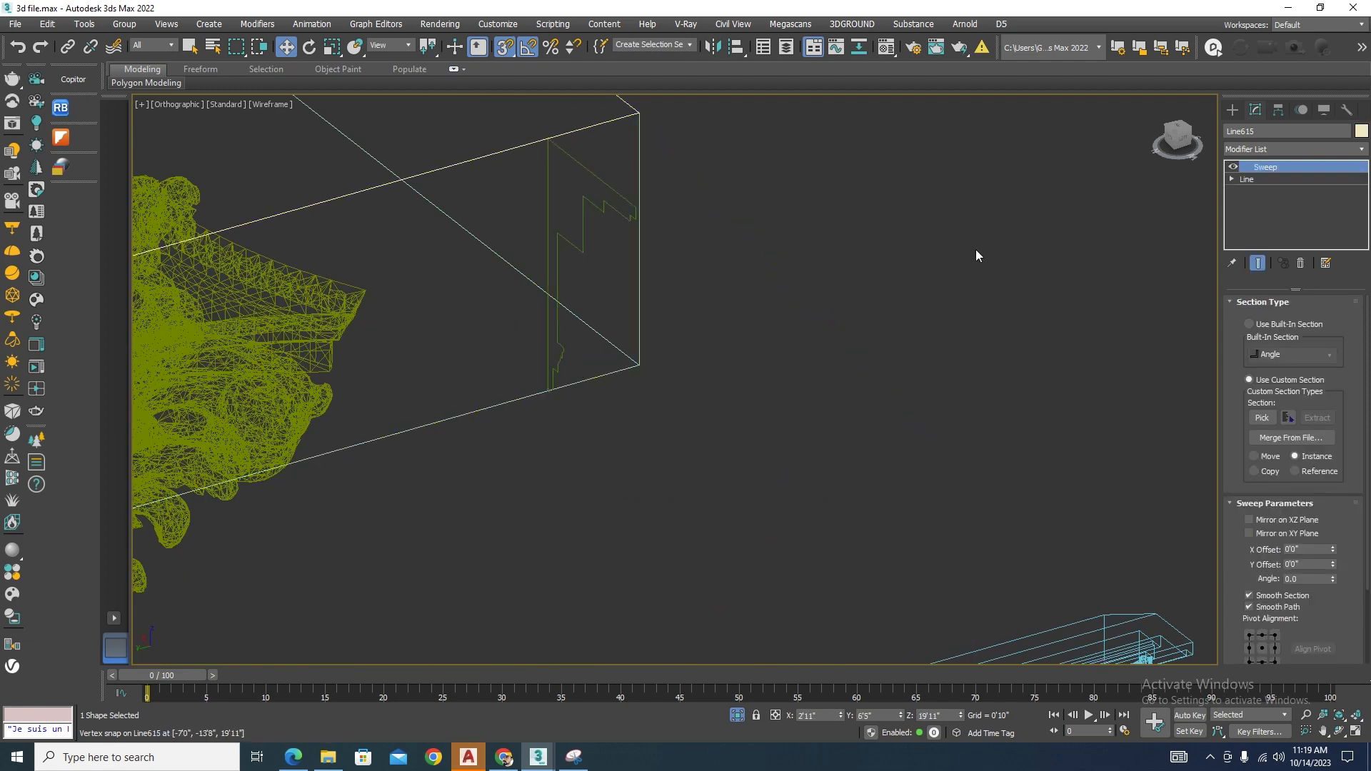
{"action": "key", "text": "F3"}
{"action": "scroll", "coordinate": [1000, 250], "scroll_direction": "down", "scroll_amount": 2}
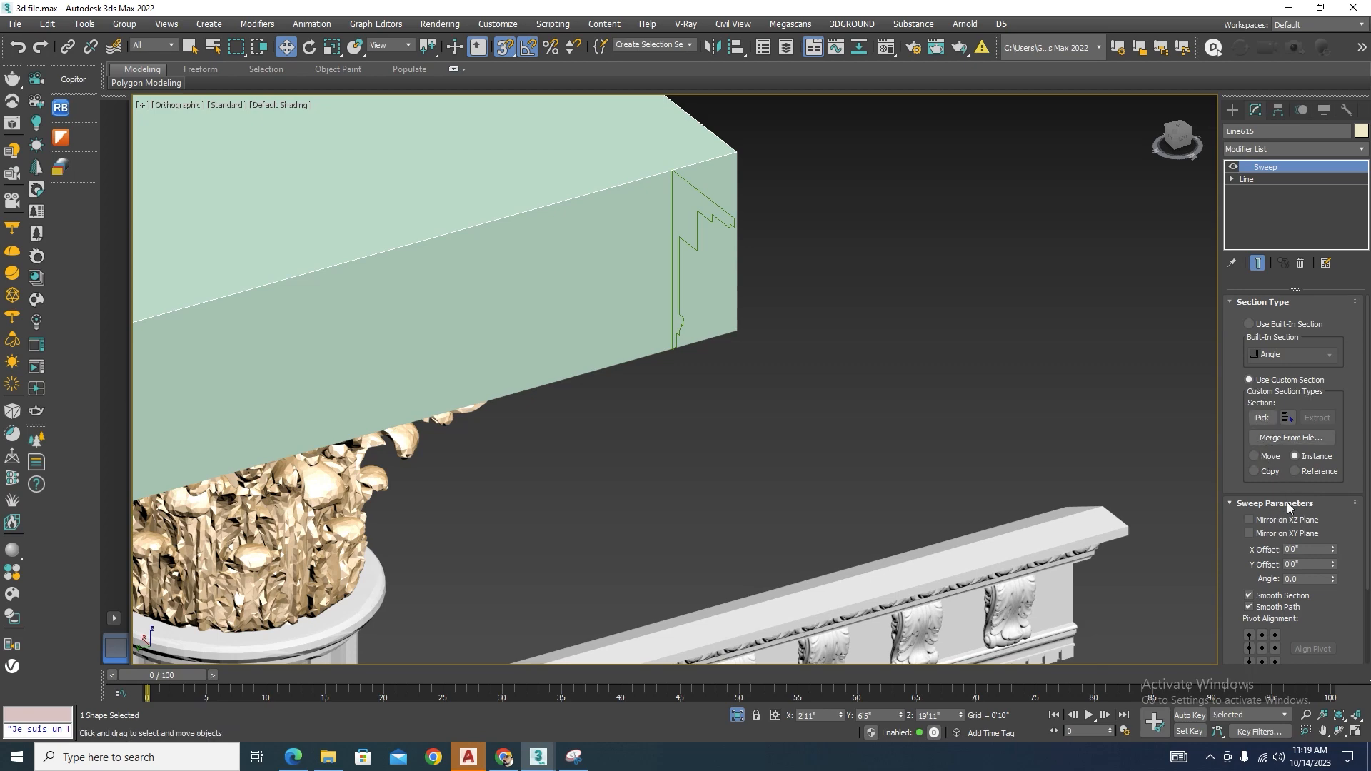
{"action": "left_click", "coordinate": [1262, 419]}
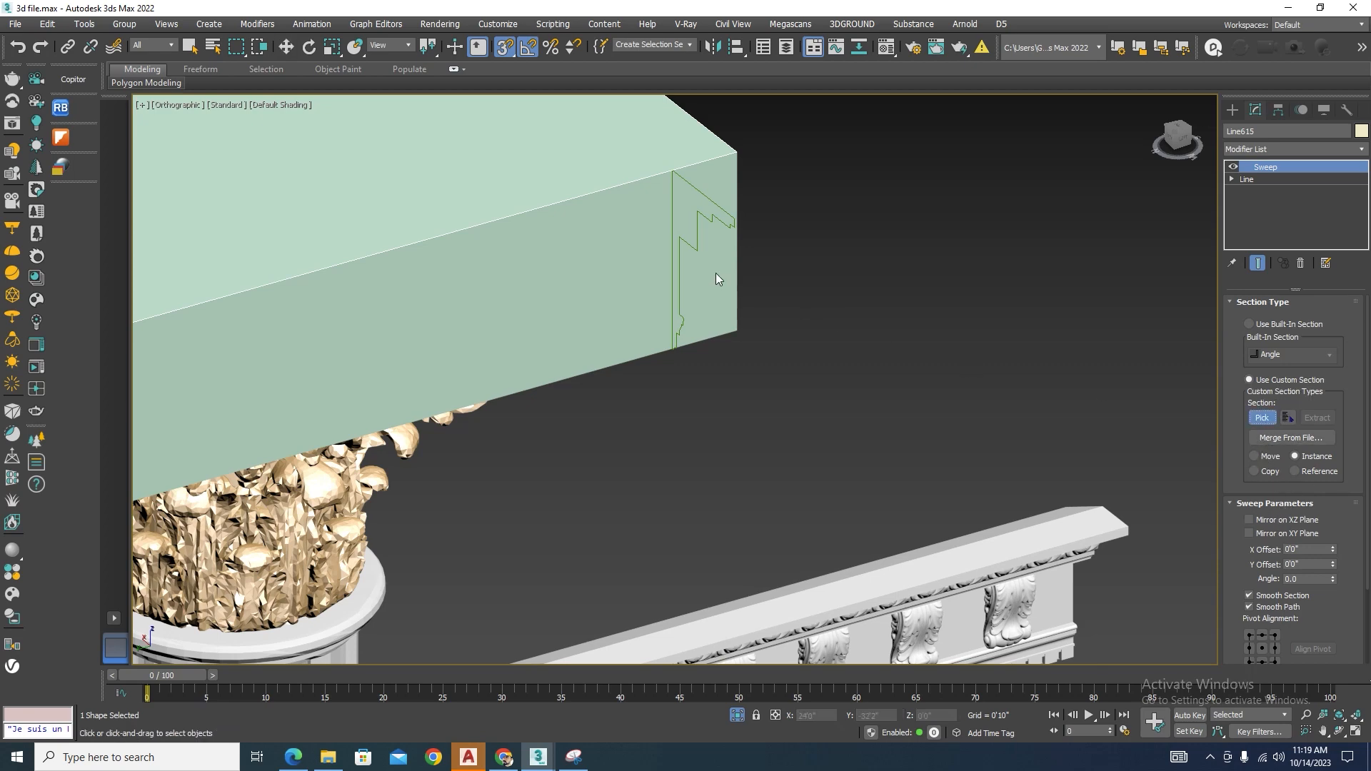
{"action": "left_click", "coordinate": [688, 245]}
{"action": "scroll", "coordinate": [821, 361], "scroll_direction": "down", "scroll_amount": 5}
{"action": "scroll", "coordinate": [535, 417], "scroll_direction": "up", "scroll_amount": 6}
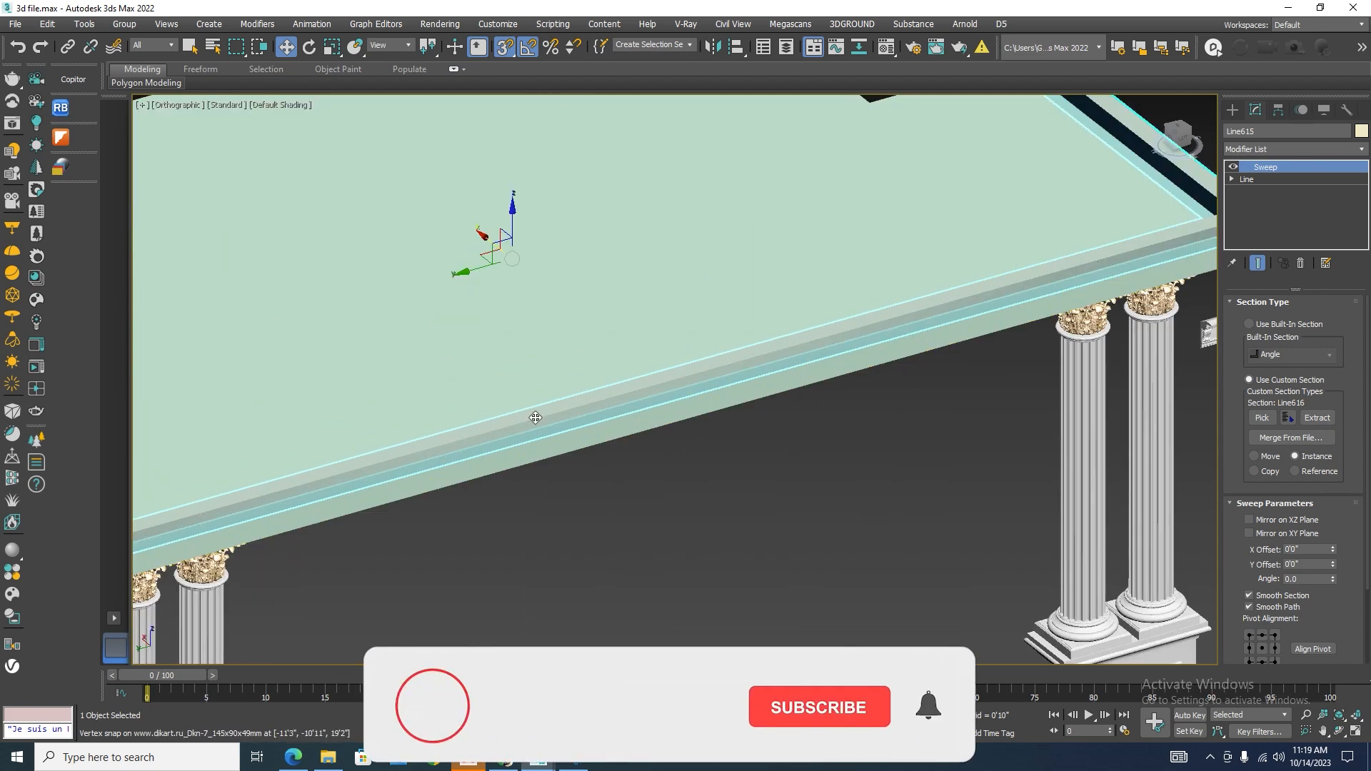
{"action": "scroll", "coordinate": [536, 418], "scroll_direction": "down", "scroll_amount": 5}
{"action": "scroll", "coordinate": [499, 453], "scroll_direction": "up", "scroll_amount": 5}
{"action": "scroll", "coordinate": [902, 341], "scroll_direction": "down", "scroll_amount": 5}
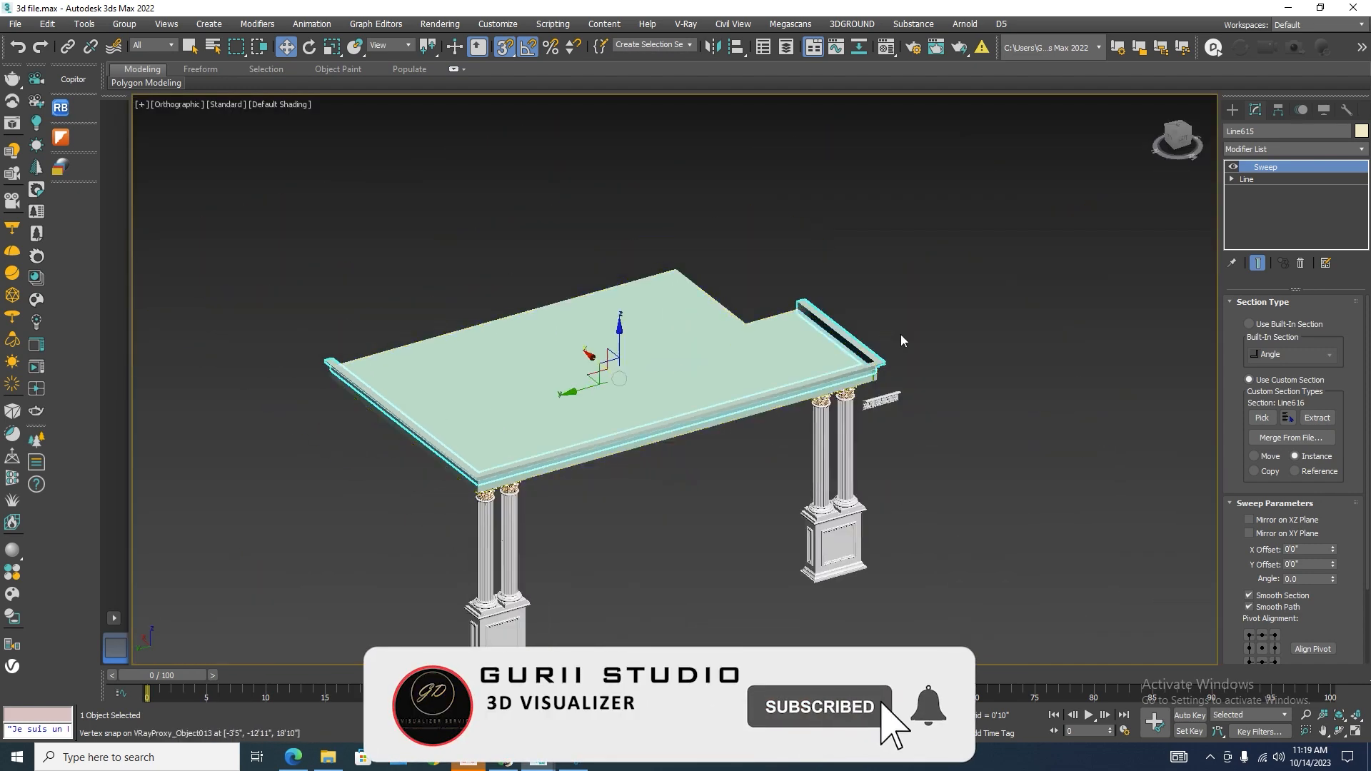
{"action": "scroll", "coordinate": [901, 341], "scroll_direction": "up", "scroll_amount": 5}
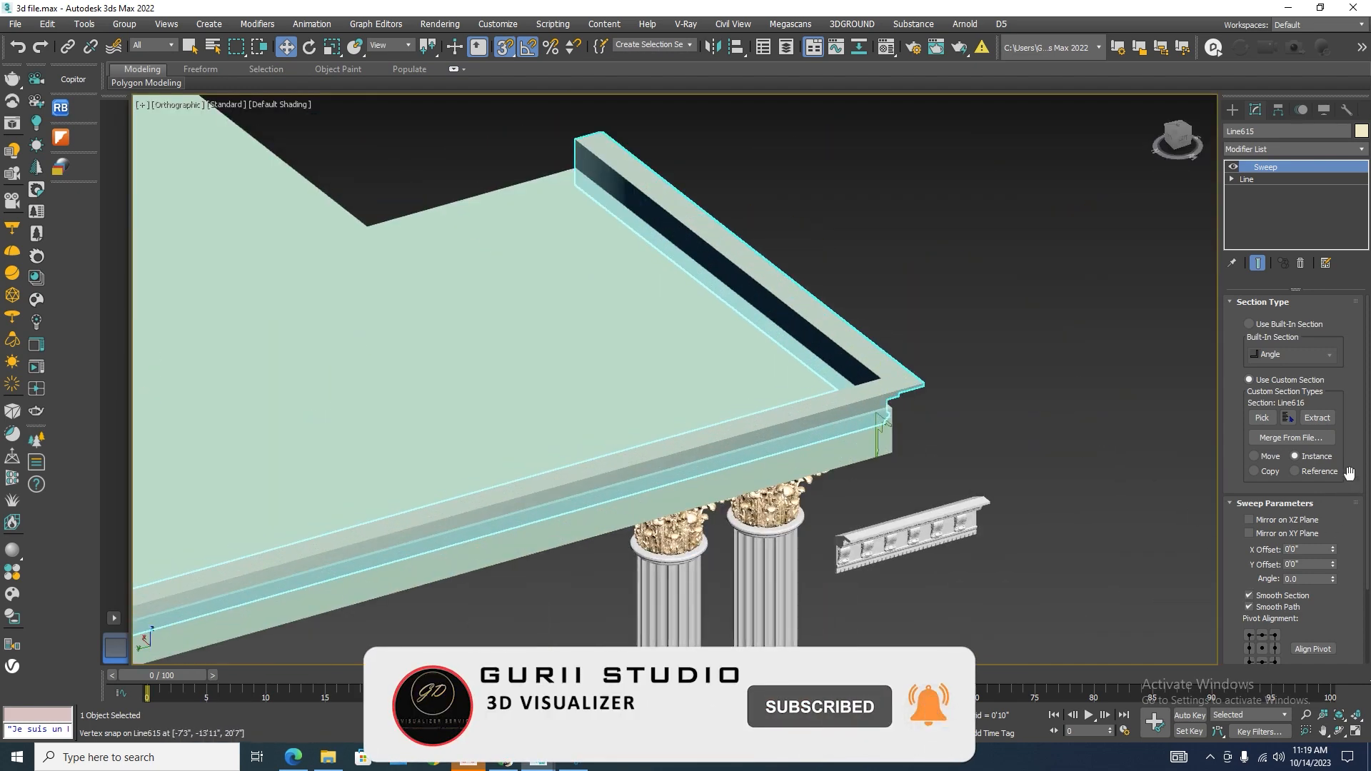
Align the sweep's pivot to the top-right corner of the section, and deselect the cornice.
{"action": "scroll", "coordinate": [1300, 500], "scroll_direction": "down", "scroll_amount": 3}
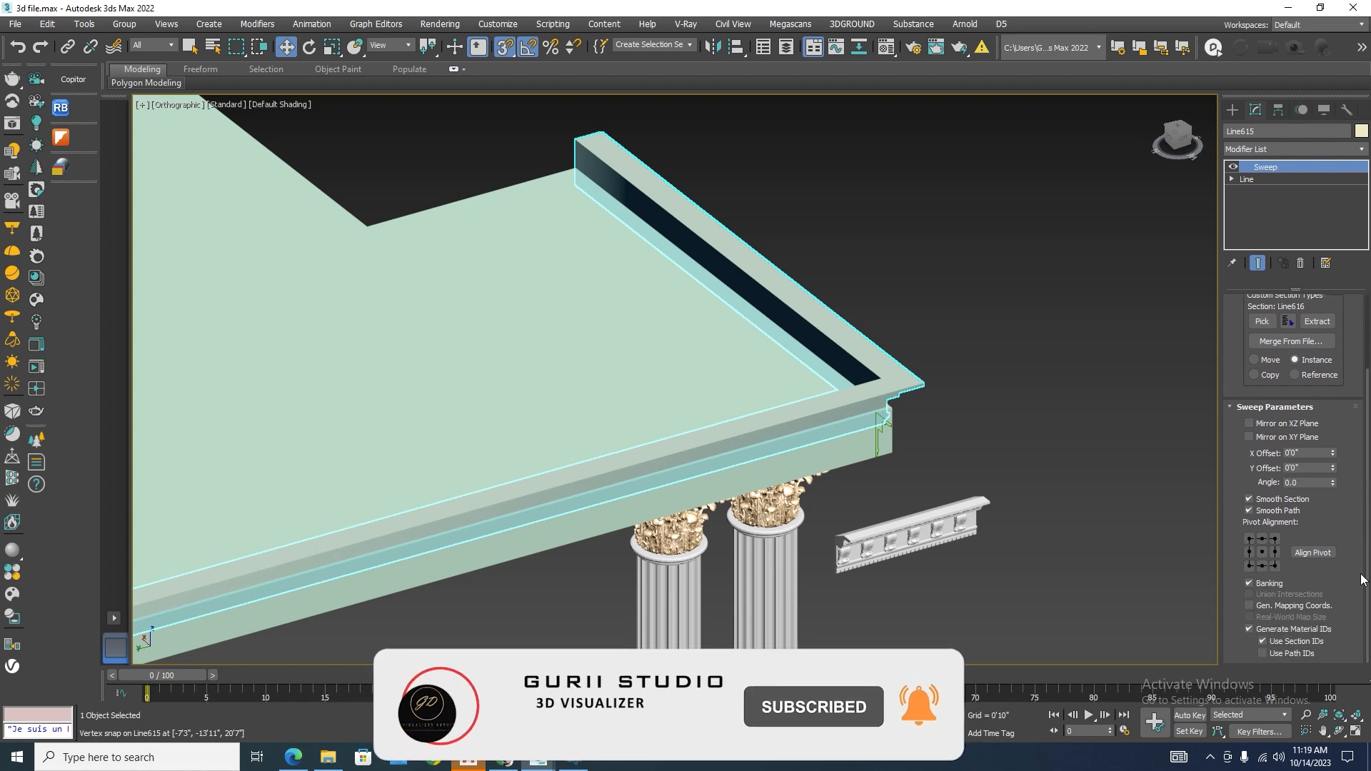
{"action": "left_click", "coordinate": [1312, 552]}
{"action": "key", "text": "F3"}
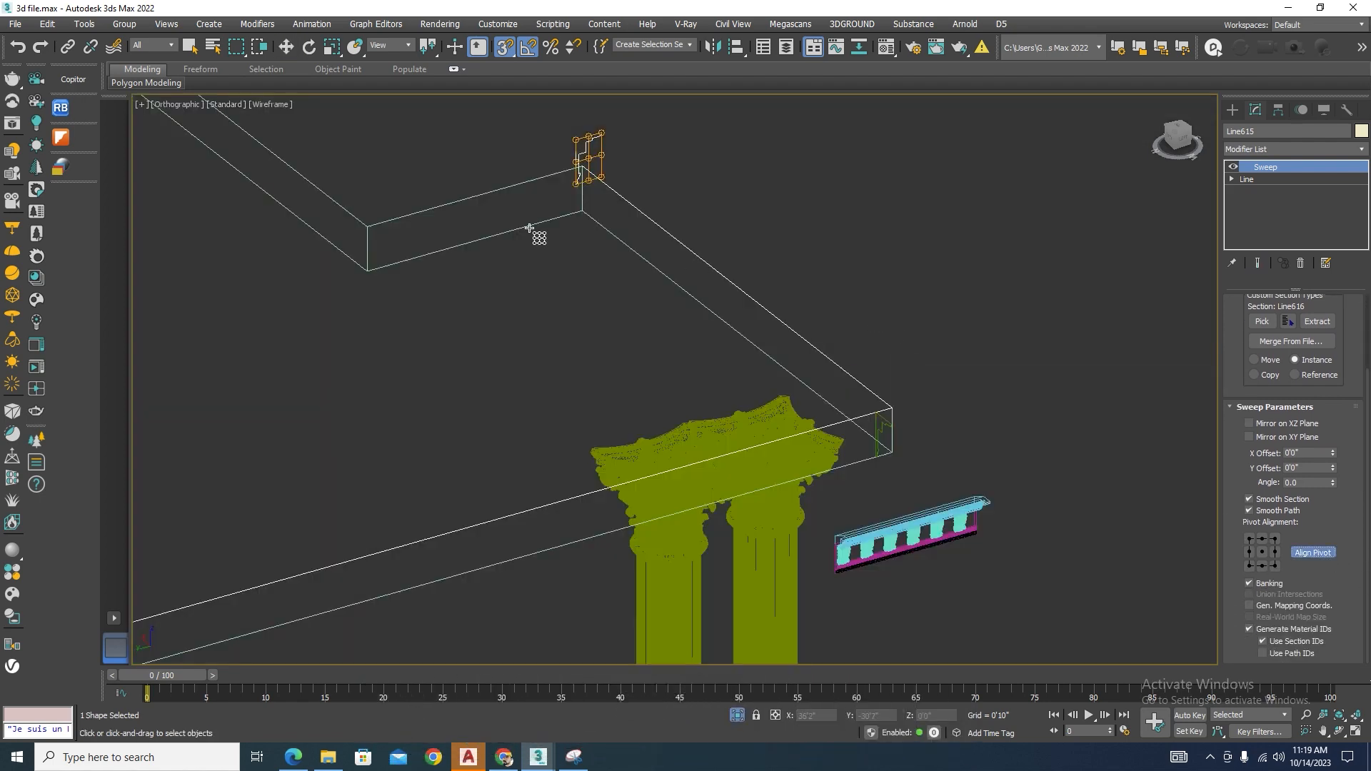
{"action": "scroll", "coordinate": [606, 174], "scroll_direction": "up", "scroll_amount": 5}
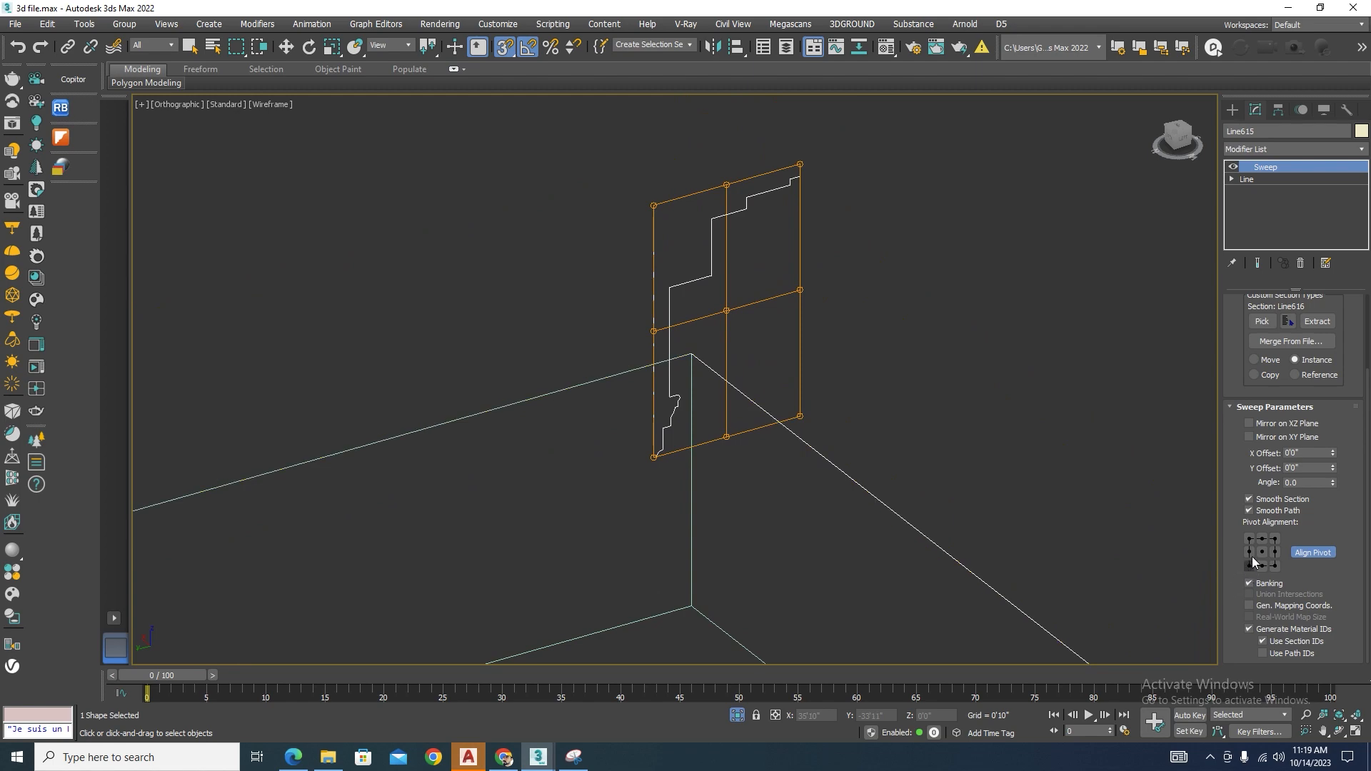
{"action": "left_click", "coordinate": [1249, 537]}
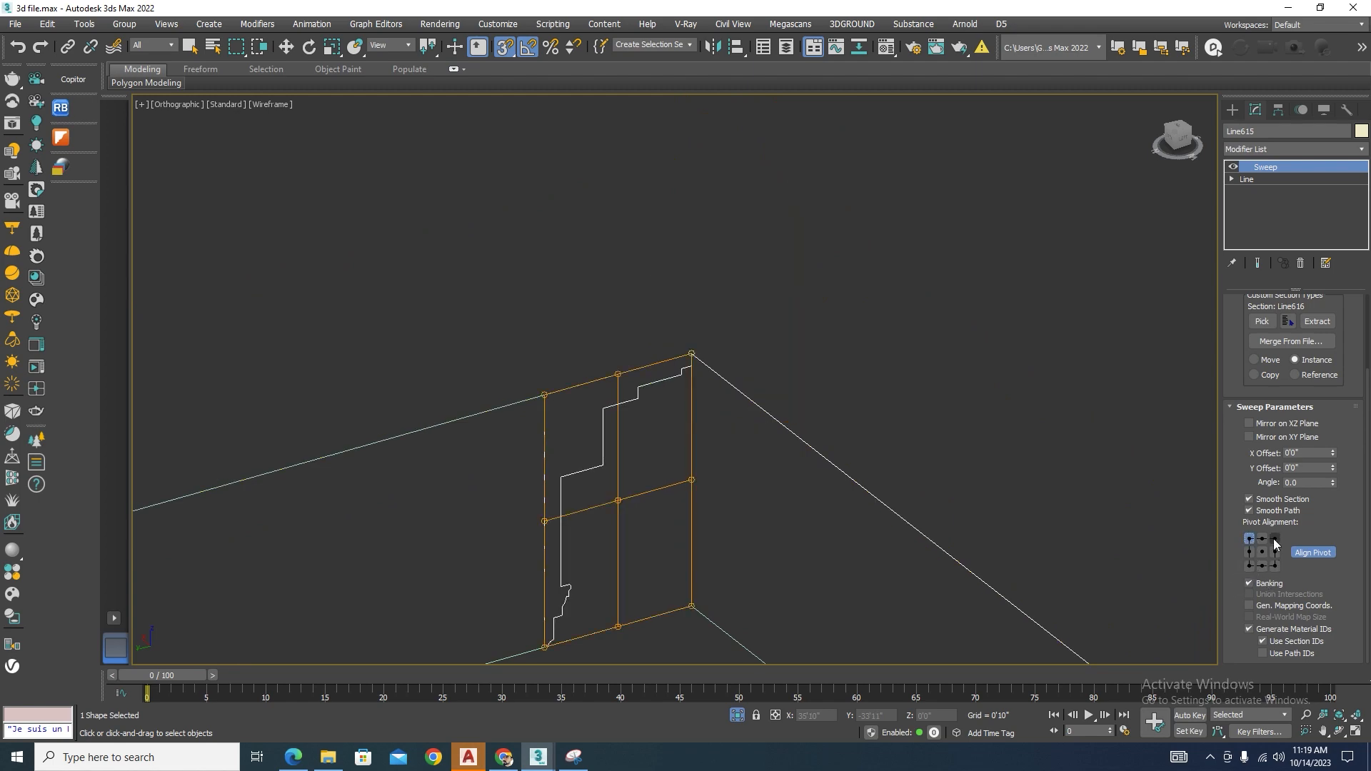
{"action": "left_click", "coordinate": [1275, 538]}
{"action": "left_click", "coordinate": [1312, 552]}
{"action": "key", "text": "w"}
{"action": "scroll", "coordinate": [1145, 563], "scroll_direction": "down", "scroll_amount": 8}
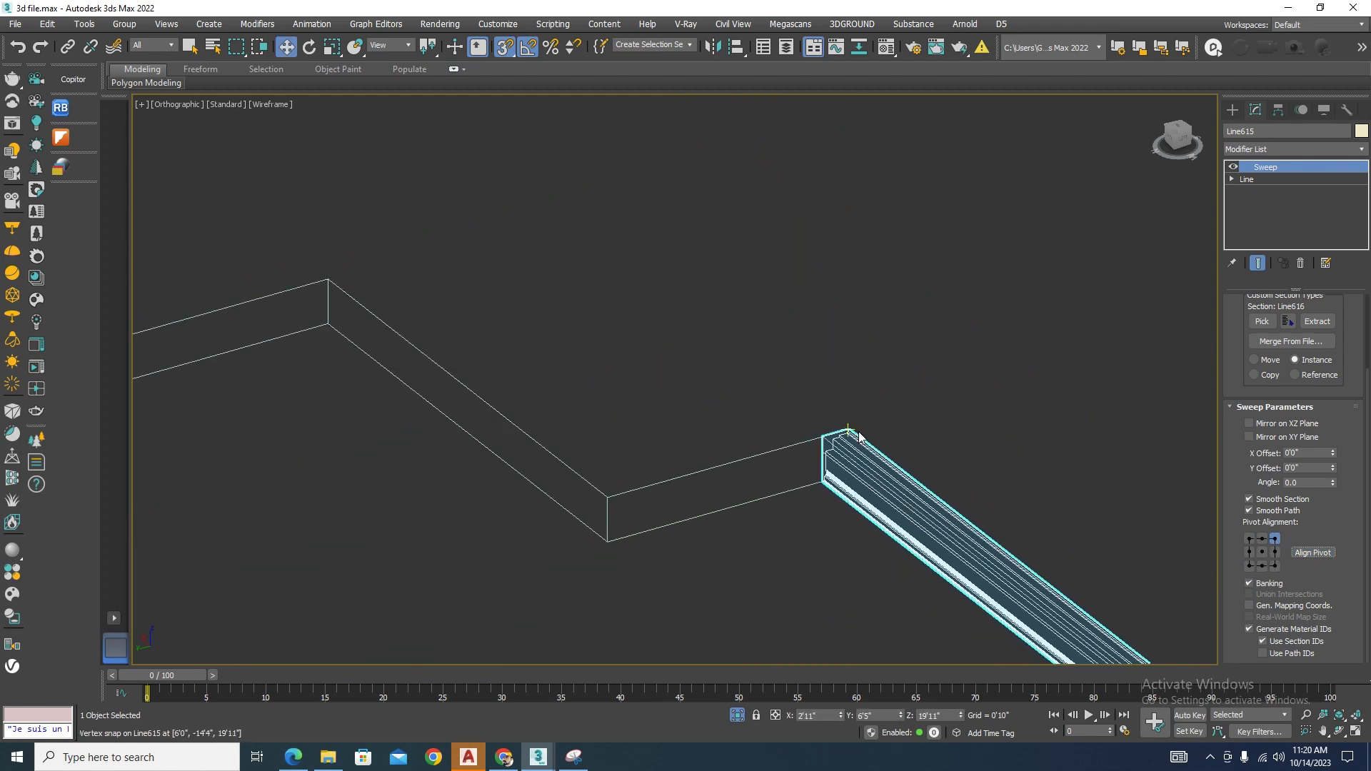
{"action": "key", "text": "F3"}
{"action": "mouse_move", "coordinate": [933, 378]}
{"action": "middle_mouse_down", "text": "alt"}
{"action": "mouse_move", "coordinate": [917, 530]}
{"action": "mouse_move", "coordinate": [951, 510]}
{"action": "middle_mouse_up", "text": "alt"}
{"action": "left_click", "coordinate": [933, 512]}
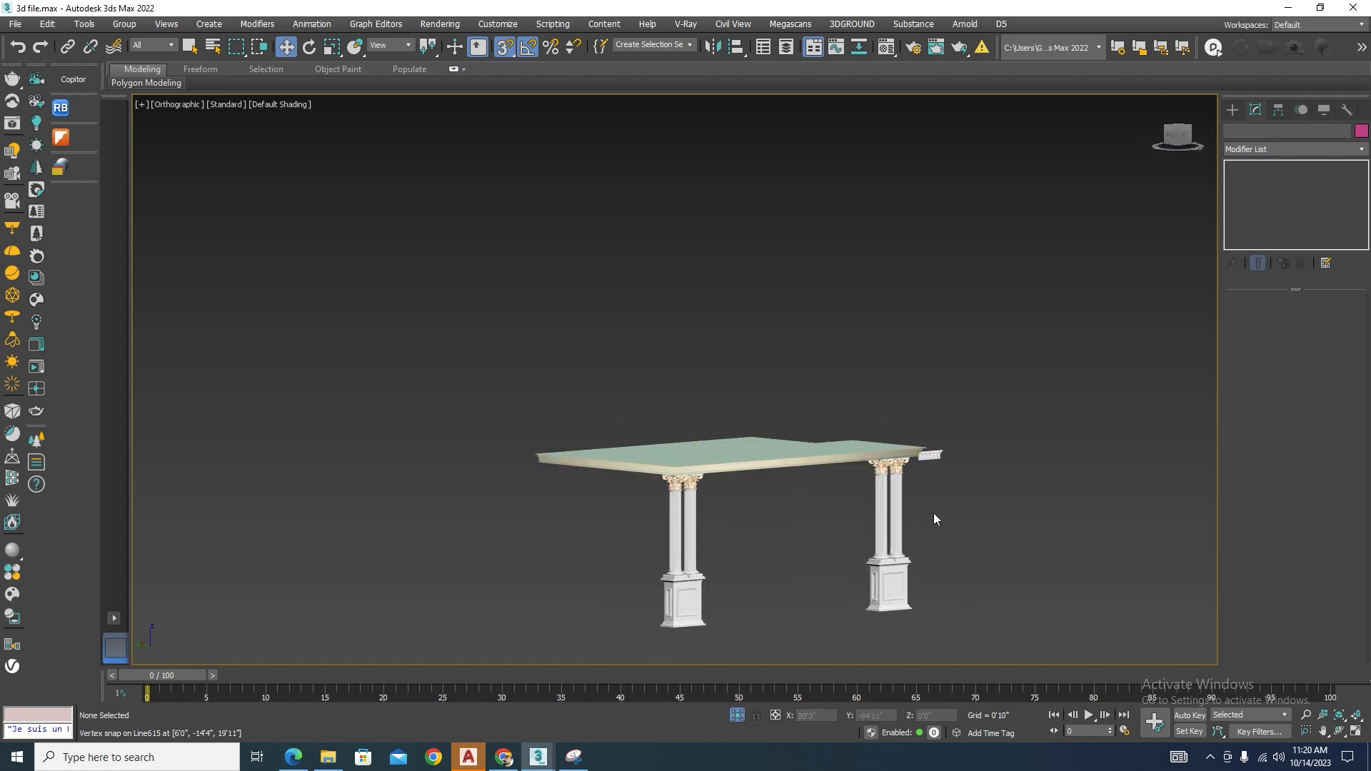
Assign the white 01 - Default VRay material to the swept cornice and close the material editor.
{"action": "scroll", "coordinate": [939, 493], "scroll_direction": "up", "scroll_amount": 10}
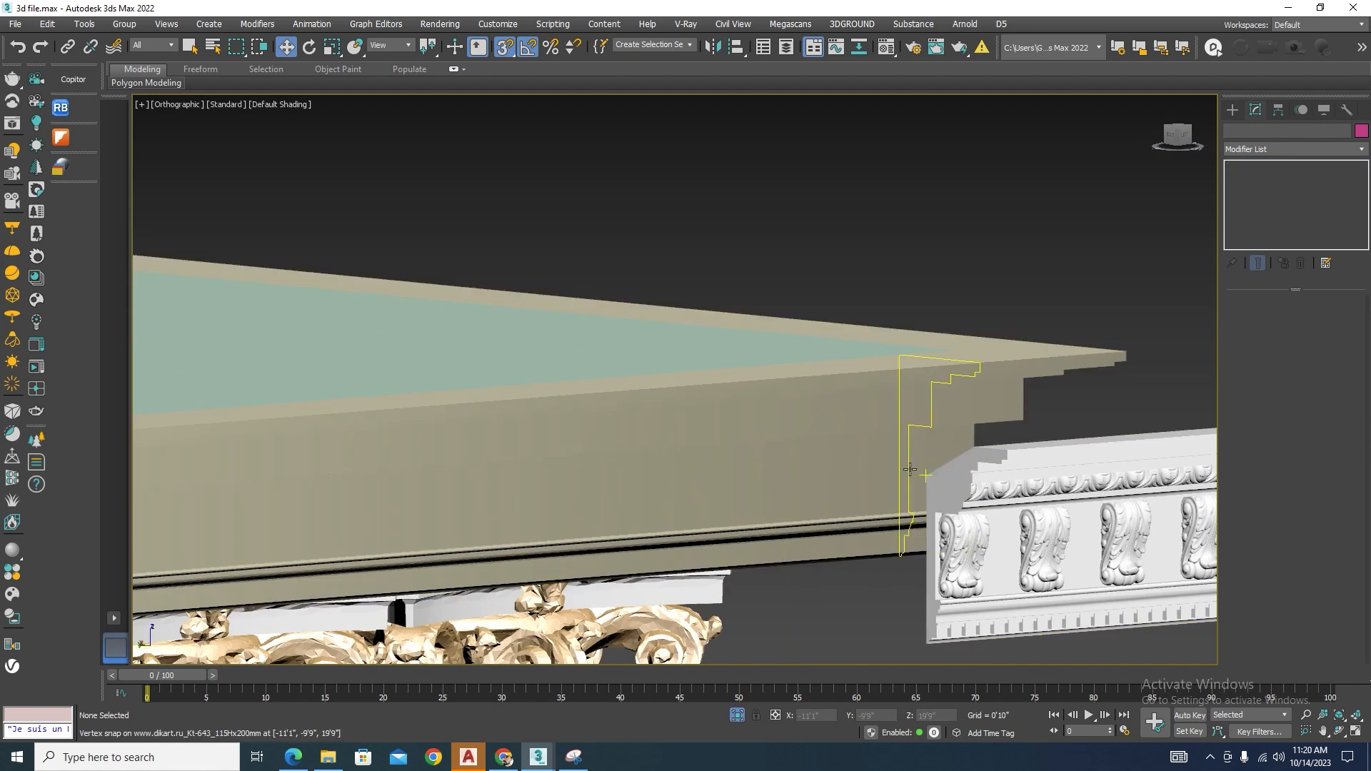
{"action": "left_click", "coordinate": [850, 472]}
{"action": "key", "text": "m"}
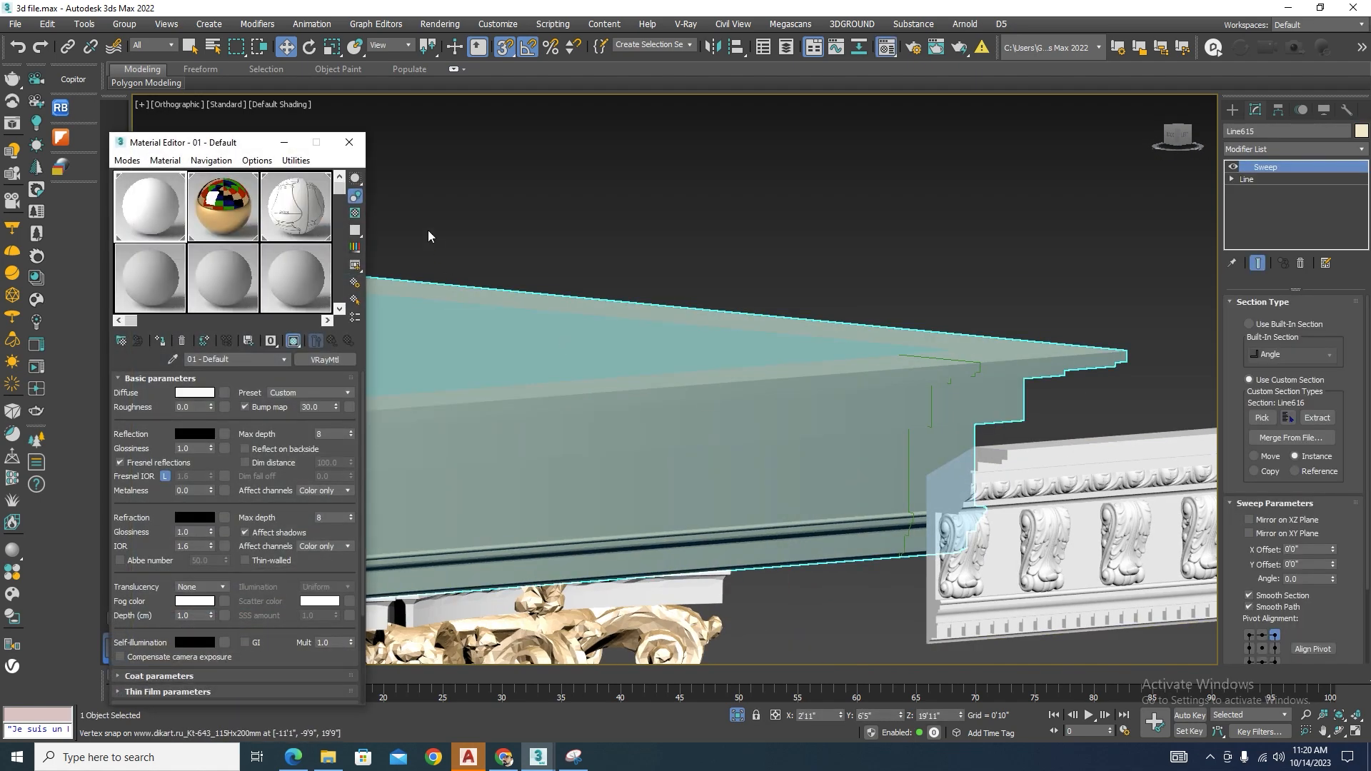
{"action": "left_click", "coordinate": [164, 339]}
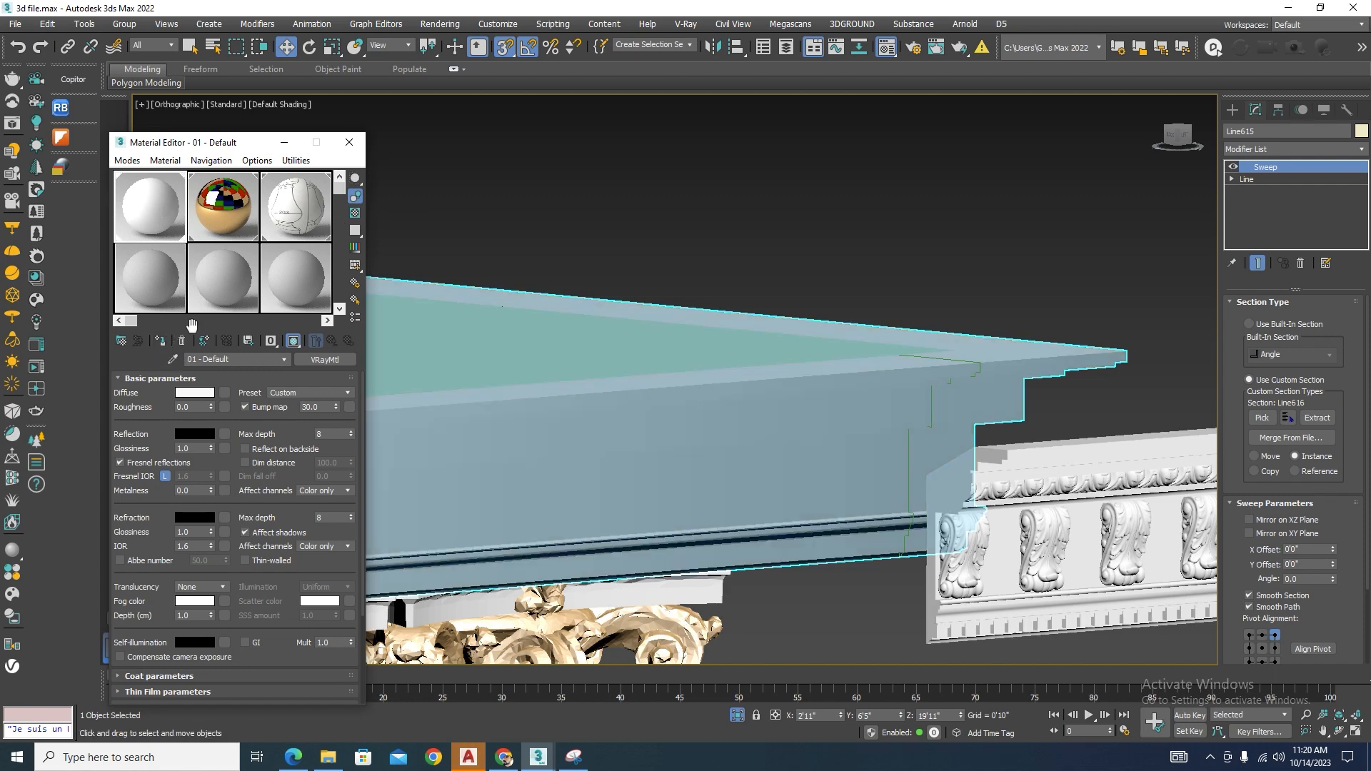
{"action": "left_click", "coordinate": [991, 222]}
{"action": "left_click", "coordinate": [350, 142]}
{"action": "scroll", "coordinate": [797, 255], "scroll_direction": "down", "scroll_amount": 5}
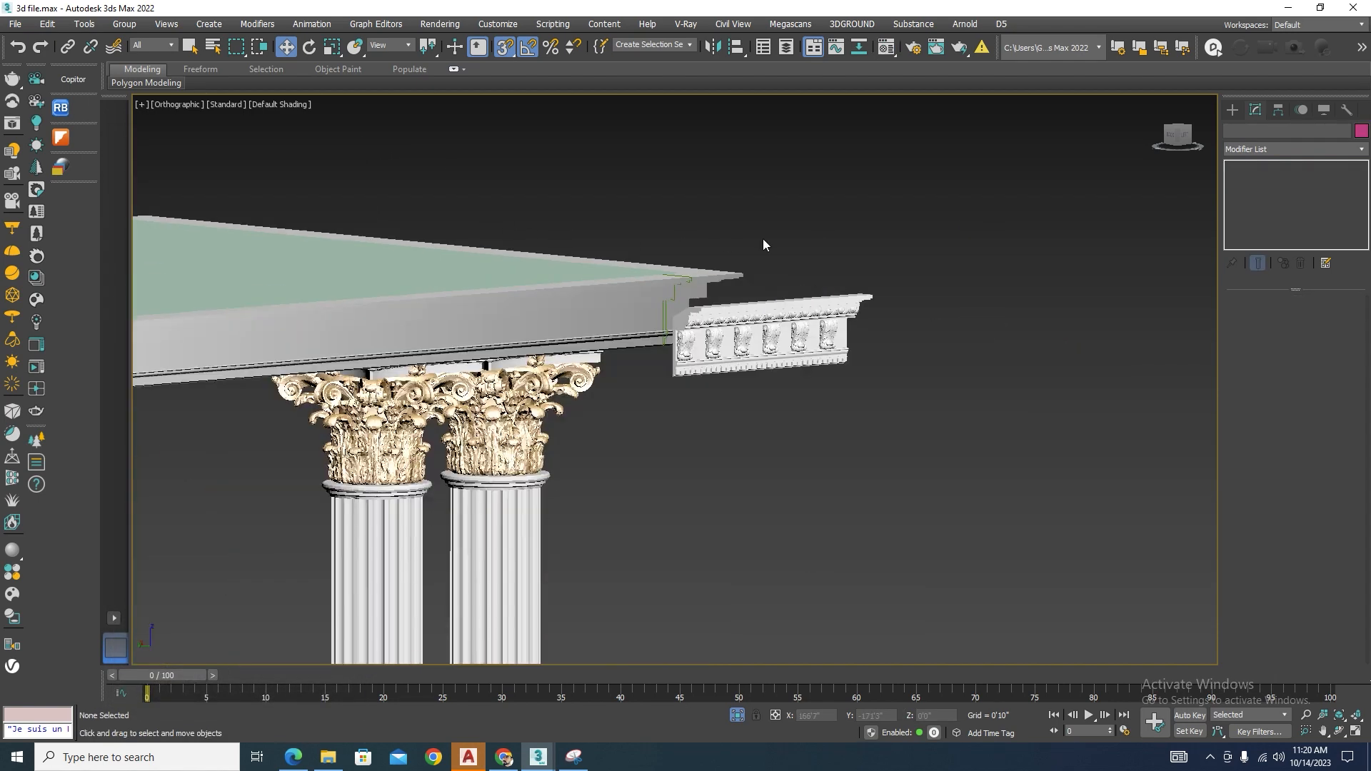
Isolate the swept cornice together with the sample ornamental moulding group, and clear the selection.
{"action": "scroll", "coordinate": [828, 335], "scroll_direction": "up", "scroll_amount": 6}
{"action": "left_click", "coordinate": [865, 337]}
{"action": "scroll", "coordinate": [865, 338], "scroll_direction": "down", "scroll_amount": 4}
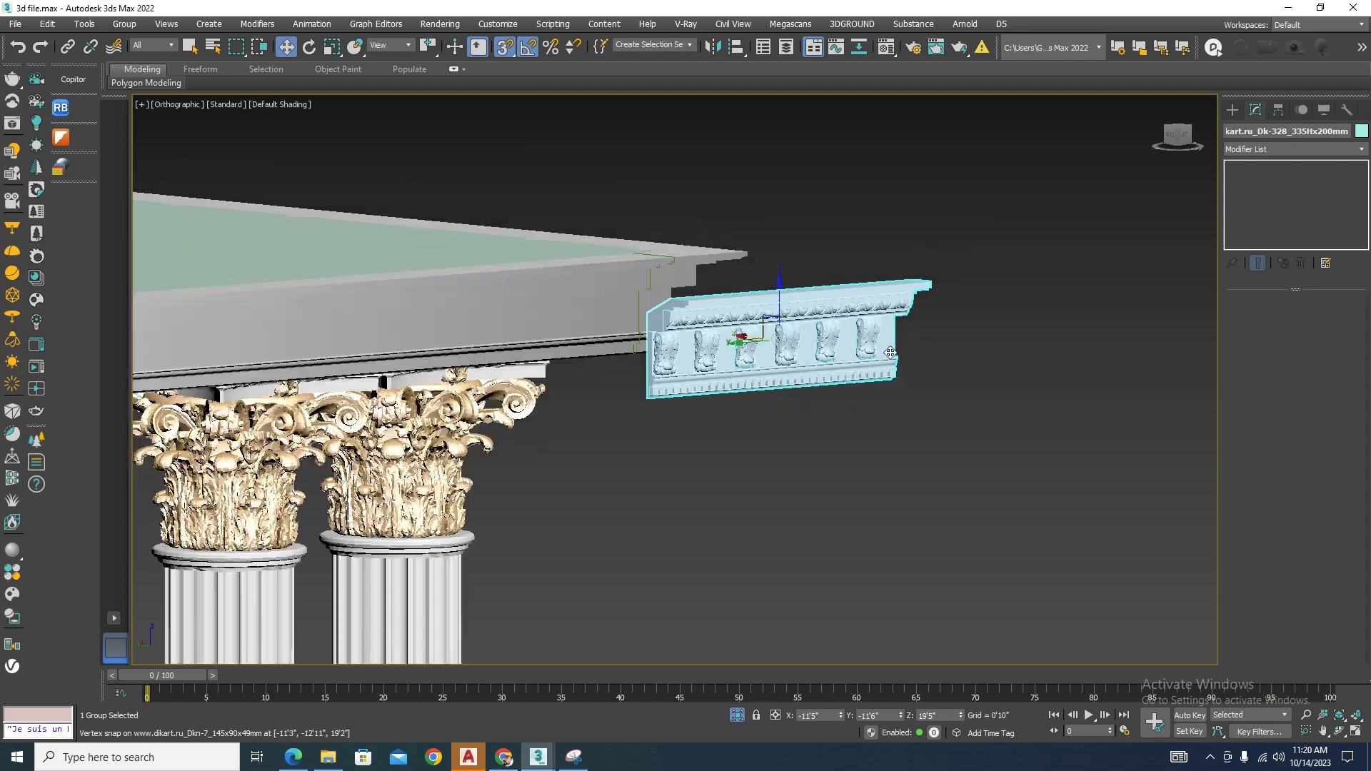
{"action": "left_click", "coordinate": [665, 324], "text": "ctrl"}
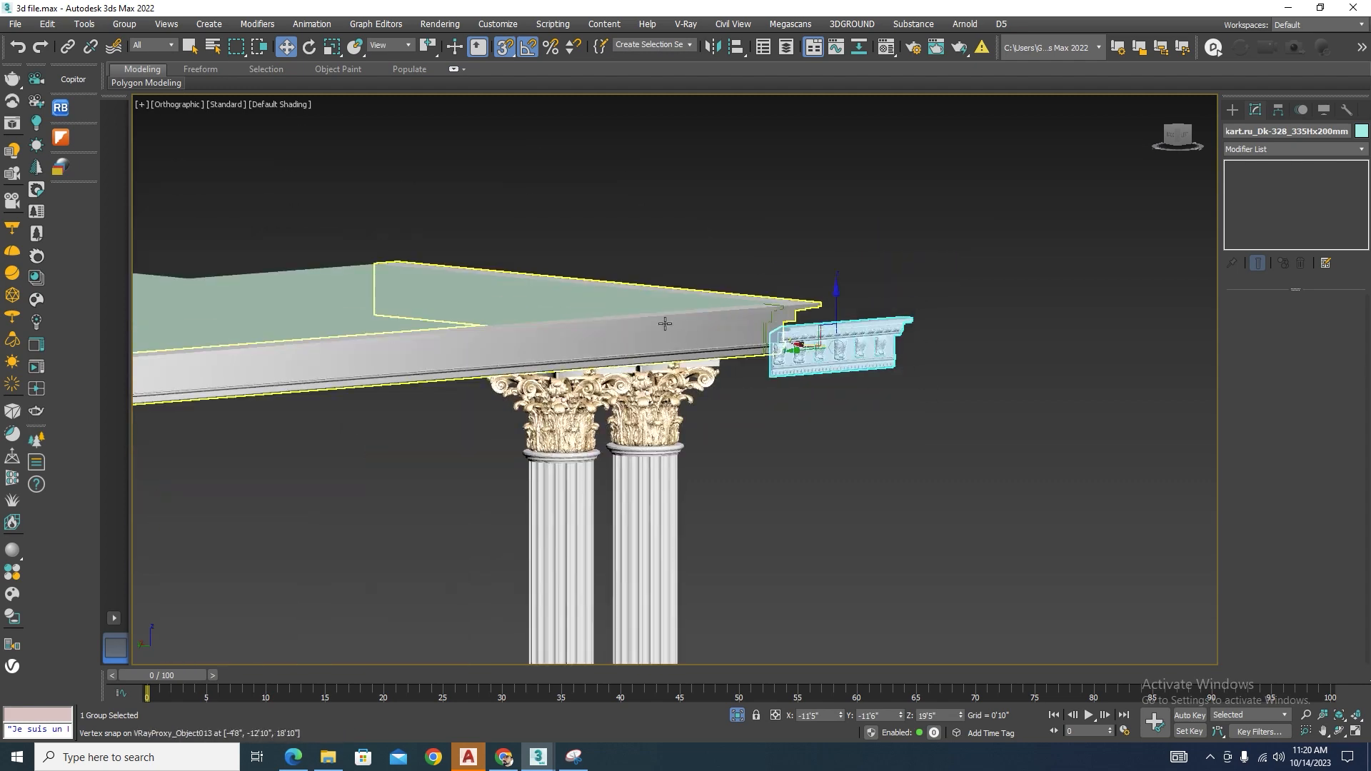
{"action": "left_click", "coordinate": [737, 716]}
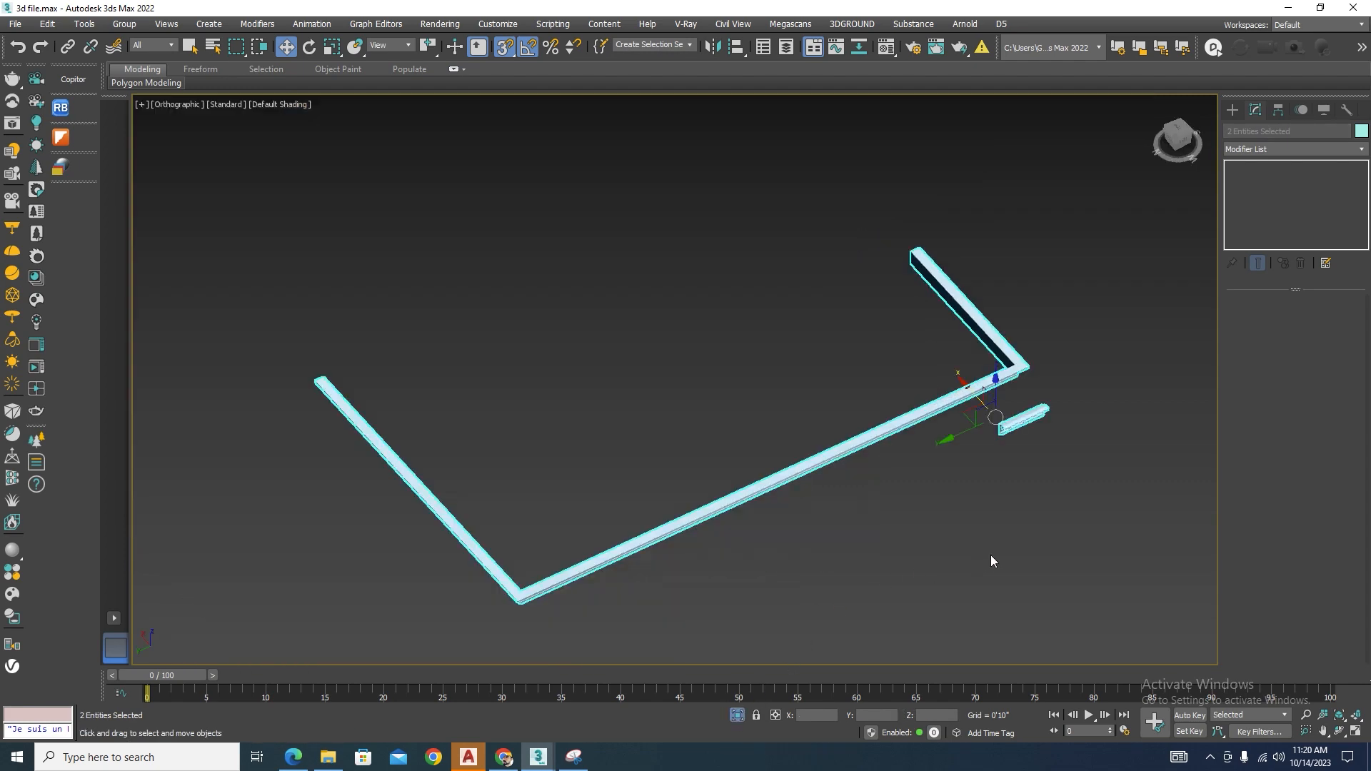
{"action": "scroll", "coordinate": [596, 409], "scroll_direction": "down", "scroll_amount": 3}
{"action": "middle_click_drag", "start_coordinate": [597, 410], "coordinate": [735, 460], "text": "alt"}
{"action": "left_click", "coordinate": [734, 459]}
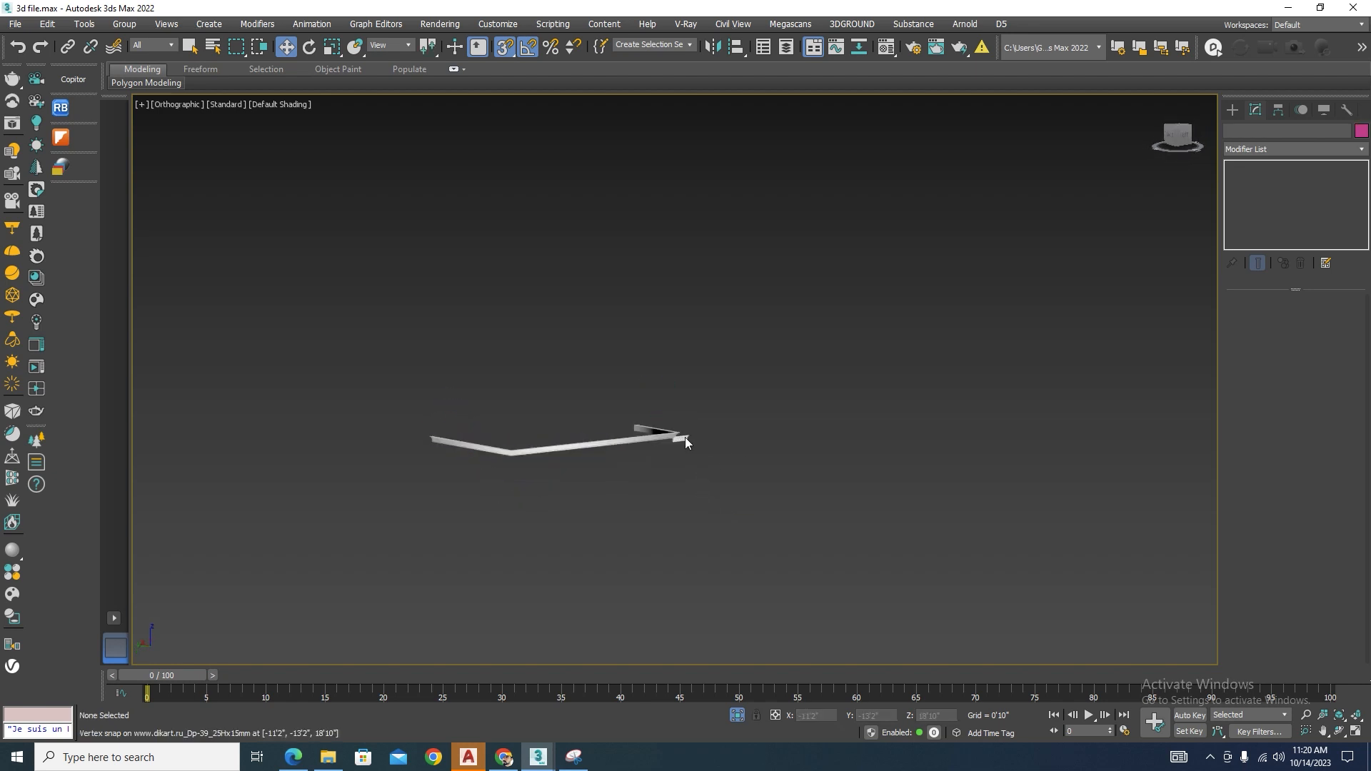
Make a spare copy of the sample moulding group well beyond the cornice's corner.
{"action": "scroll", "coordinate": [684, 437], "scroll_direction": "up", "scroll_amount": 5}
{"action": "left_click", "coordinate": [717, 486]}
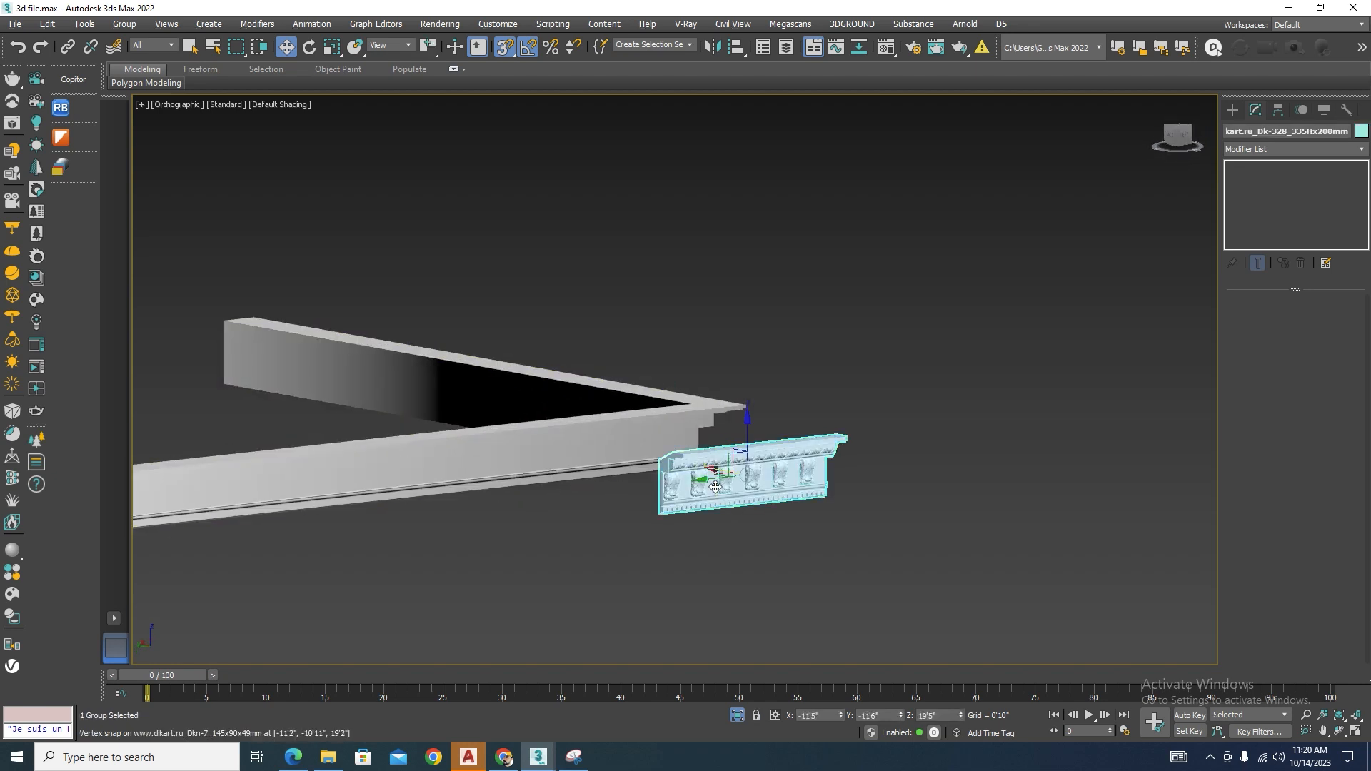
{"action": "scroll", "coordinate": [707, 485], "scroll_direction": "down", "scroll_amount": 3}
{"action": "left_click_drag", "start_coordinate": [649, 491], "coordinate": [1126, 438], "text": "shift"}
{"action": "key", "text": "Return"}
{"action": "key", "text": "ctrl+z"}
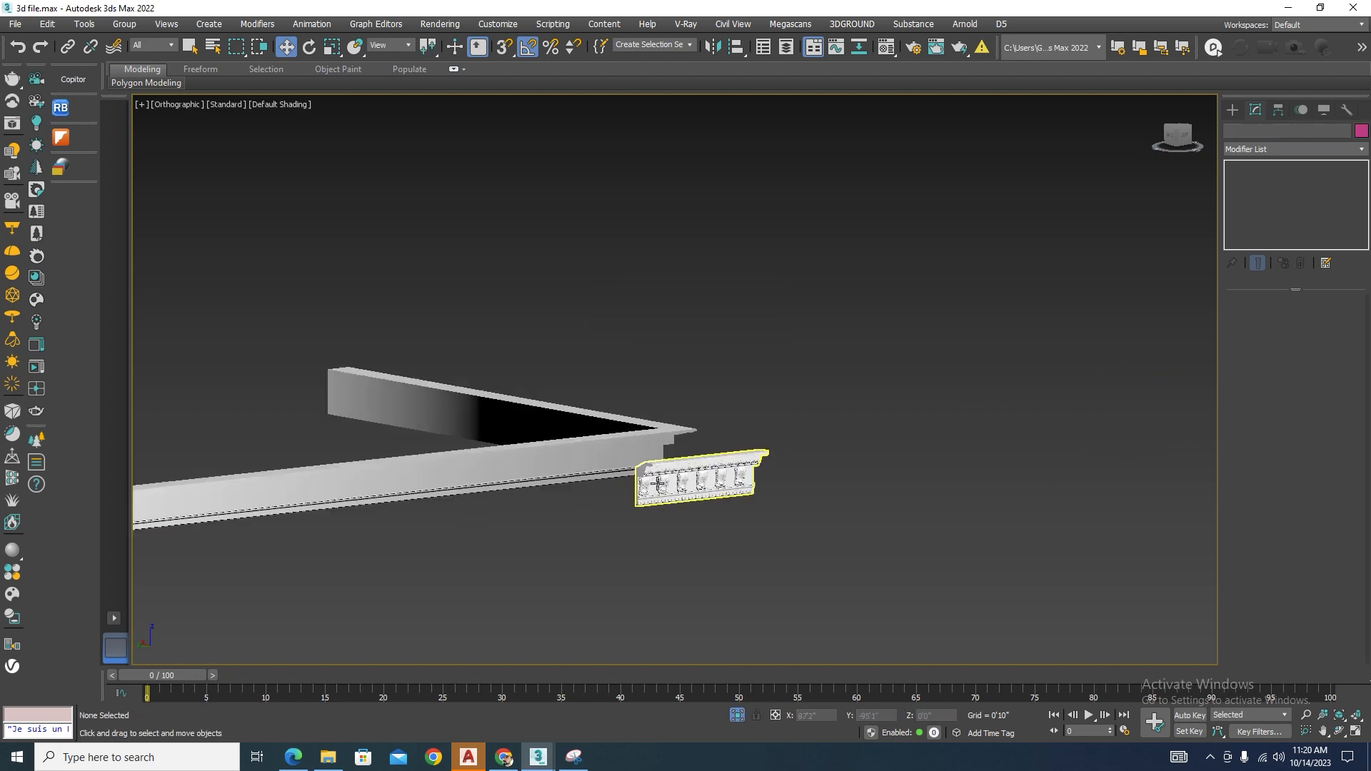
Open the original sample moulding group so its individual ornament pieces can be selected.
{"action": "scroll", "coordinate": [659, 480], "scroll_direction": "up", "scroll_amount": 8}
{"action": "left_click", "coordinate": [134, 25]}
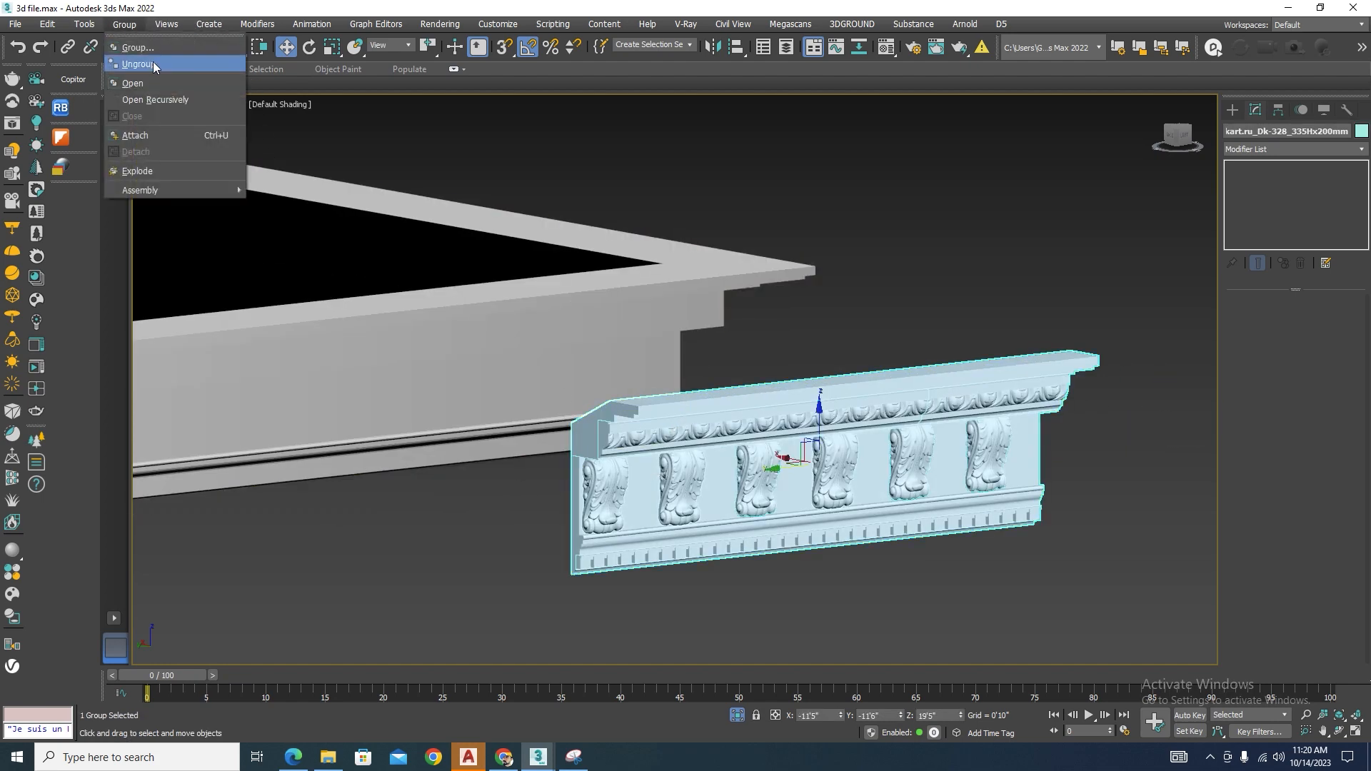
{"action": "left_click", "coordinate": [133, 83]}
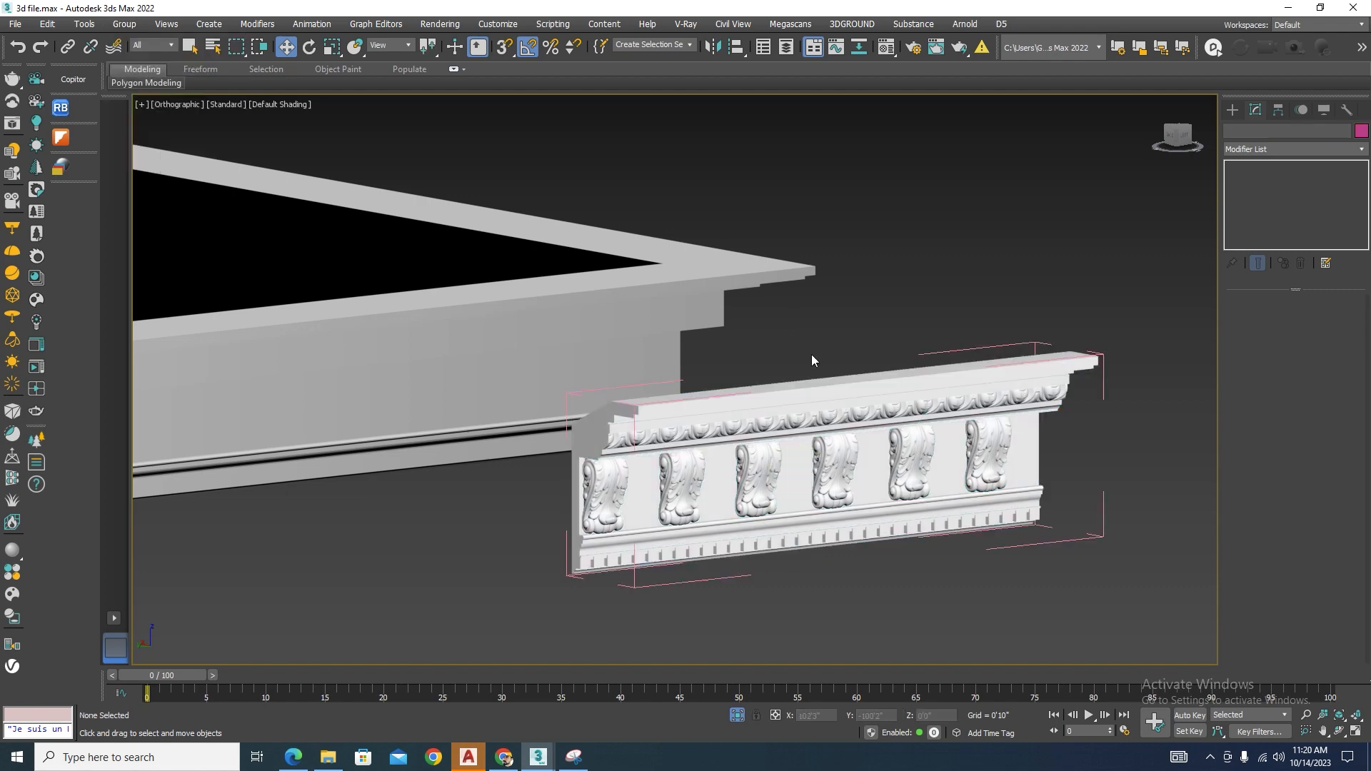
{"action": "scroll", "coordinate": [663, 427], "scroll_direction": "up", "scroll_amount": 4}
Try to move the moulding's two egg-and-dart strips along the cornice's front side, and undo the move.
{"action": "left_click", "coordinate": [709, 416]}
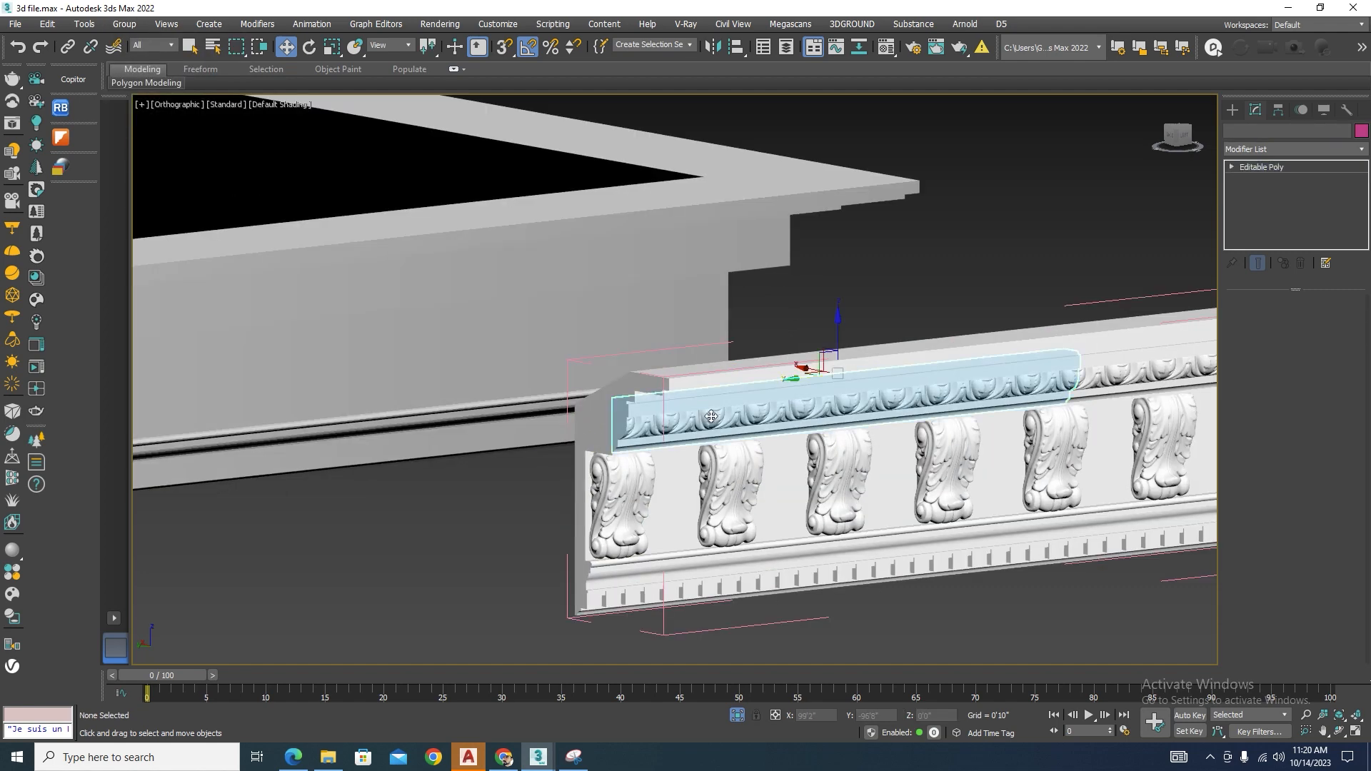
{"action": "left_click", "coordinate": [1118, 374], "text": "ctrl"}
{"action": "scroll", "coordinate": [1014, 371], "scroll_direction": "down", "scroll_amount": 5}
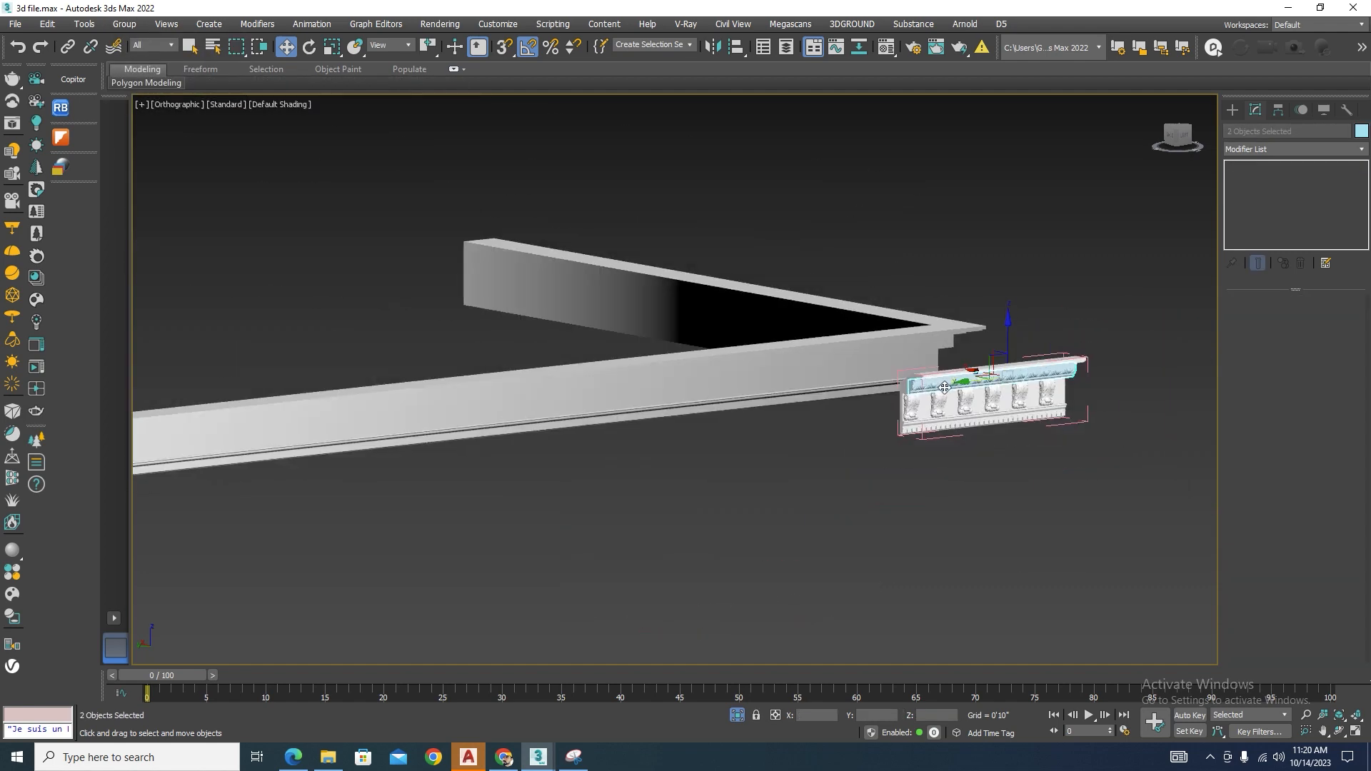
{"action": "left_click_drag", "start_coordinate": [967, 382], "coordinate": [750, 438]}
{"action": "scroll", "coordinate": [855, 363], "scroll_direction": "up", "scroll_amount": 3}
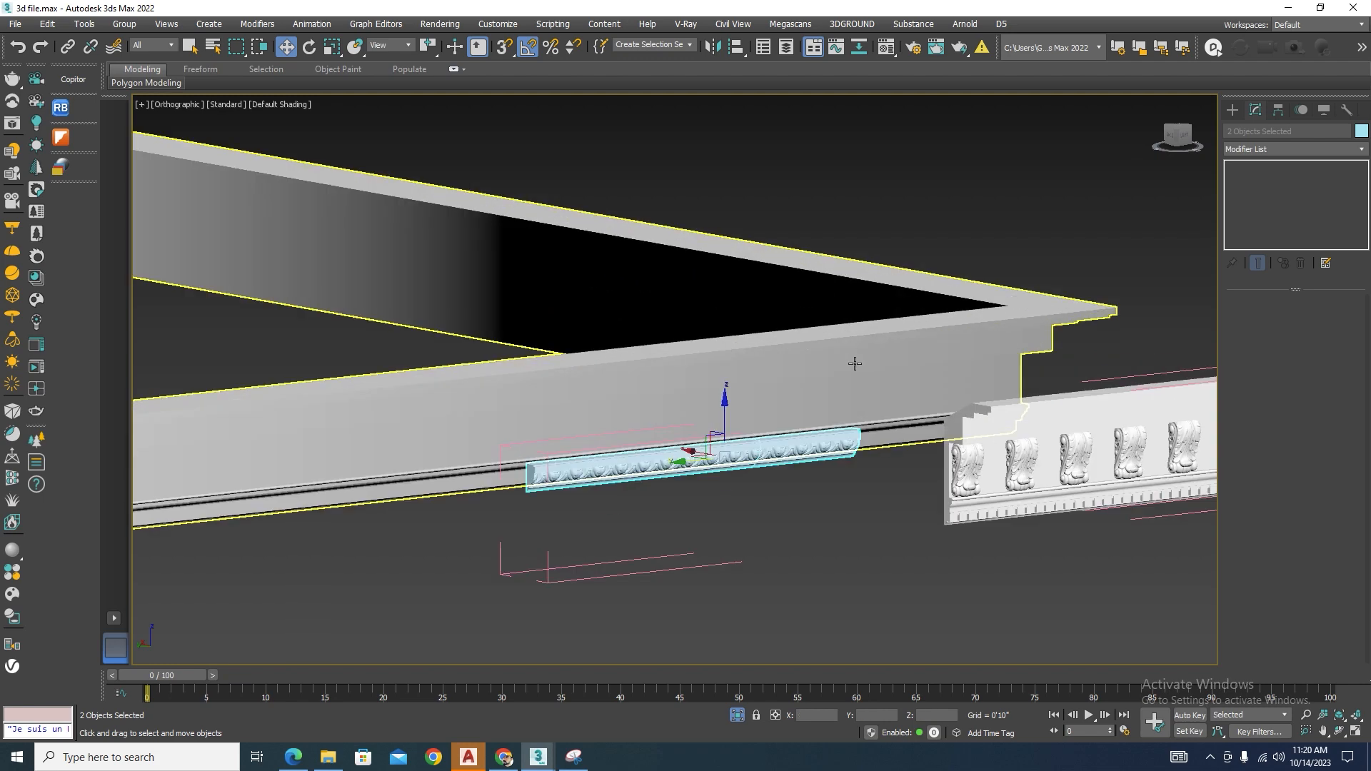
{"action": "key", "text": "ctrl+z"}
Isolate the swept cornice and the opened moulding's pieces without the spare copy, and show them in the left view.
{"action": "scroll", "coordinate": [936, 468], "scroll_direction": "down", "scroll_amount": 4}
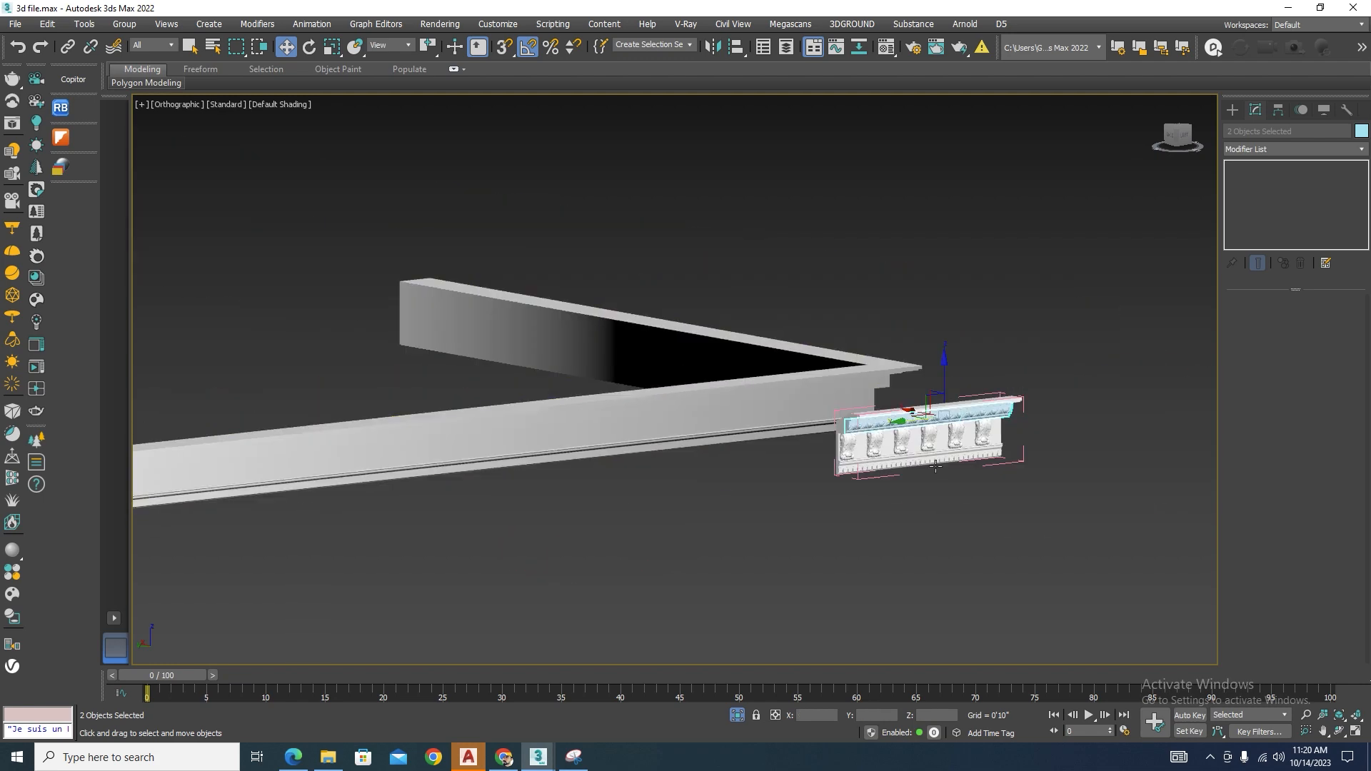
{"action": "scroll", "coordinate": [927, 331], "scroll_direction": "down", "scroll_amount": 5}
{"action": "left_click_drag", "start_coordinate": [953, 327], "coordinate": [486, 618]}
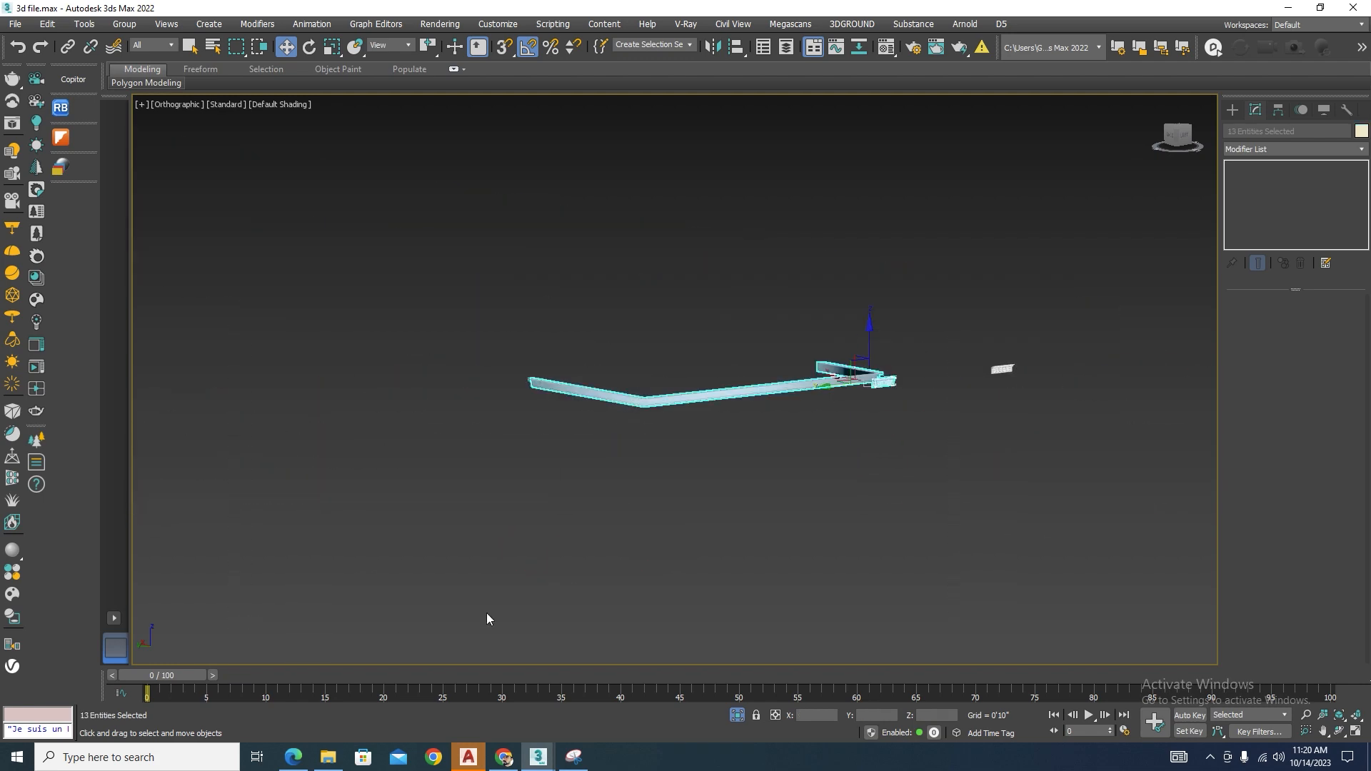
{"action": "left_click", "coordinate": [736, 717]}
{"action": "left_click", "coordinate": [736, 717]}
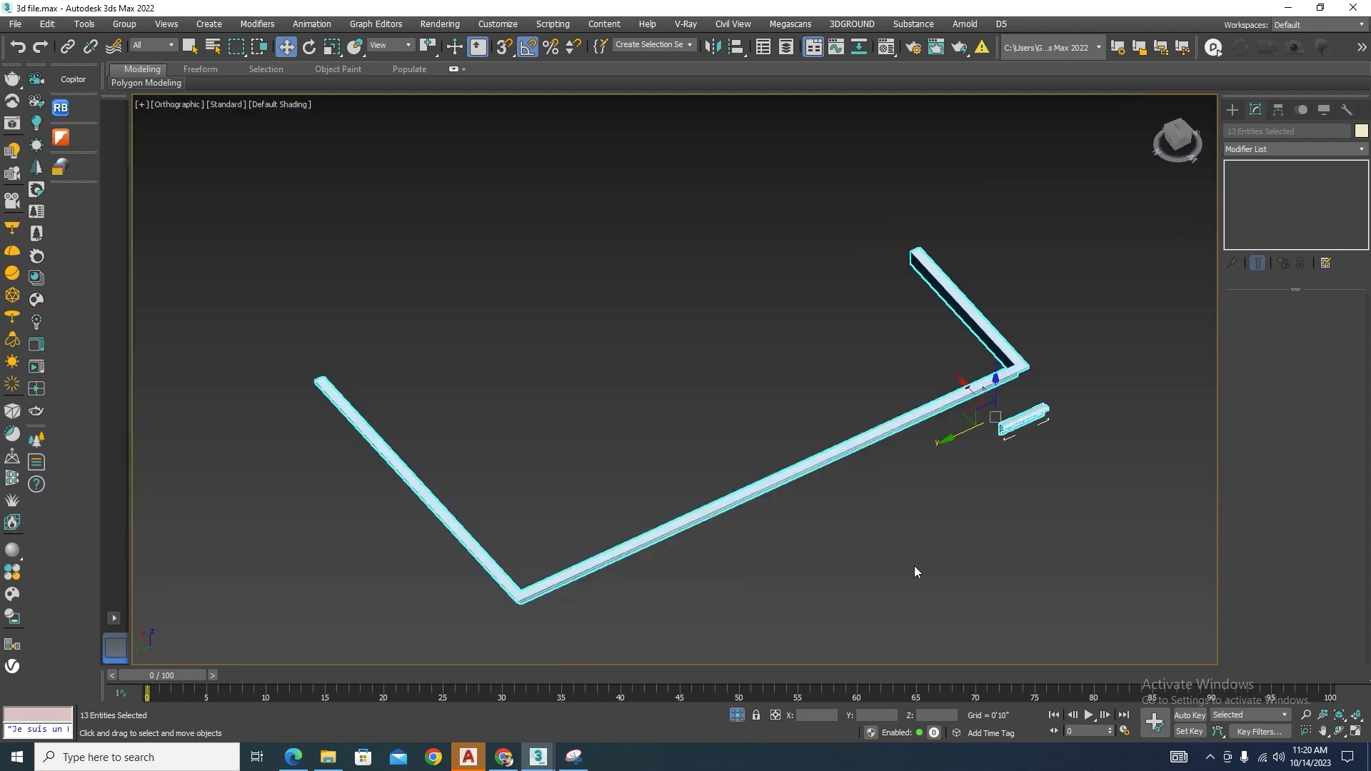
{"action": "key", "text": "l"}
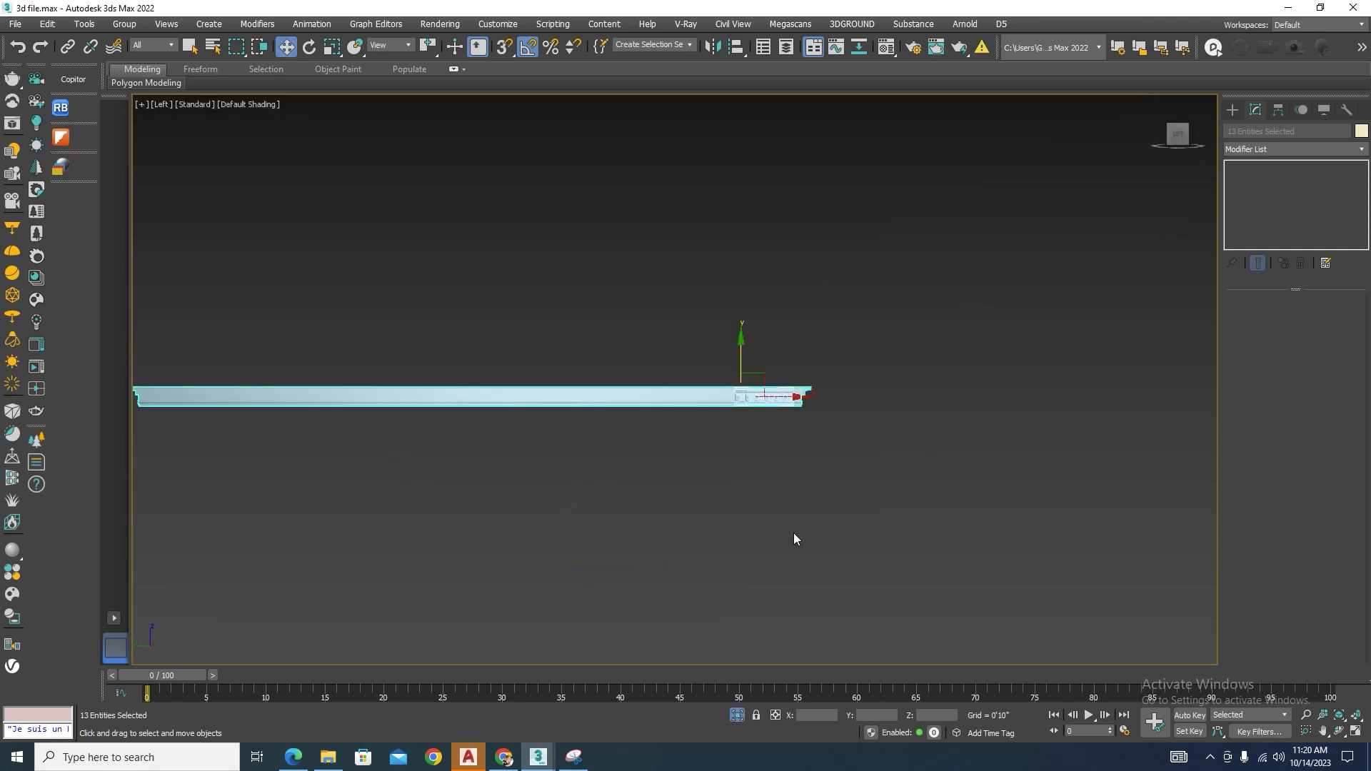
In the front wireframe view, move the opened moulding's pieces horizontally until their back edge snaps onto the cornice's matching profile edge.
{"action": "key", "text": "f"}
{"action": "key", "text": "F3"}
{"action": "scroll", "coordinate": [819, 281], "scroll_direction": "up", "scroll_amount": 5}
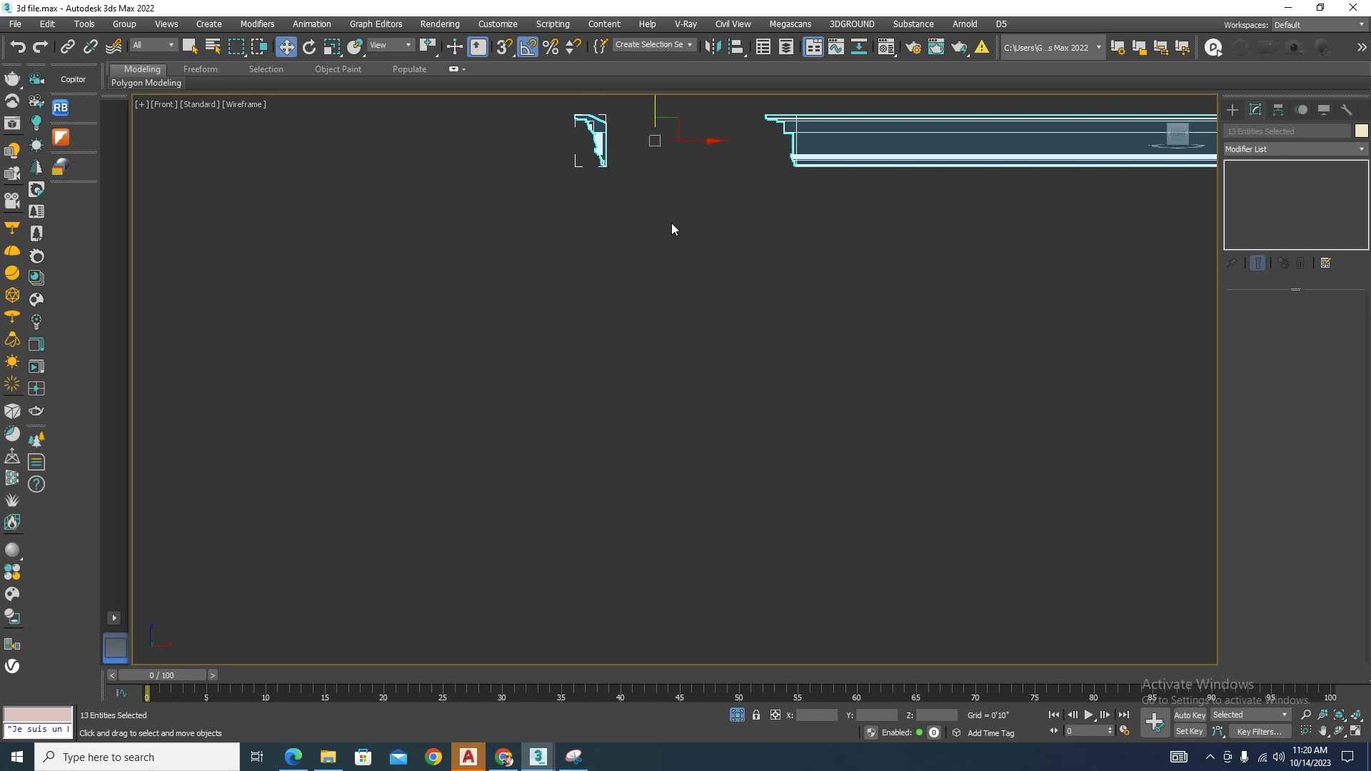
{"action": "middle_click_drag", "start_coordinate": [671, 222], "coordinate": [674, 388]}
{"action": "left_click", "coordinate": [674, 388]}
{"action": "left_click_drag", "start_coordinate": [633, 237], "coordinate": [571, 344]}
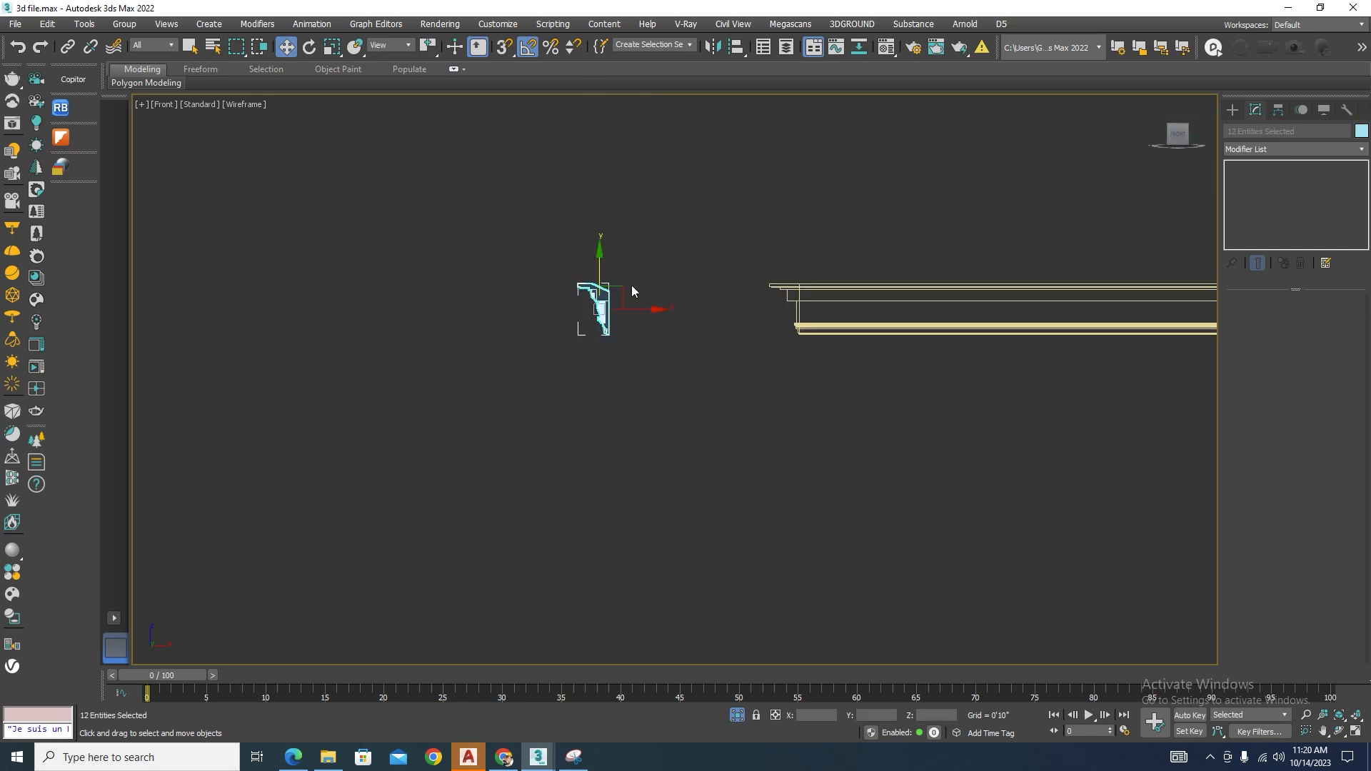
{"action": "scroll", "coordinate": [631, 285], "scroll_direction": "up", "scroll_amount": 4}
{"action": "scroll", "coordinate": [400, 336], "scroll_direction": "down", "scroll_amount": 2}
{"action": "scroll", "coordinate": [477, 366], "scroll_direction": "up", "scroll_amount": 2}
{"action": "key", "text": "s"}
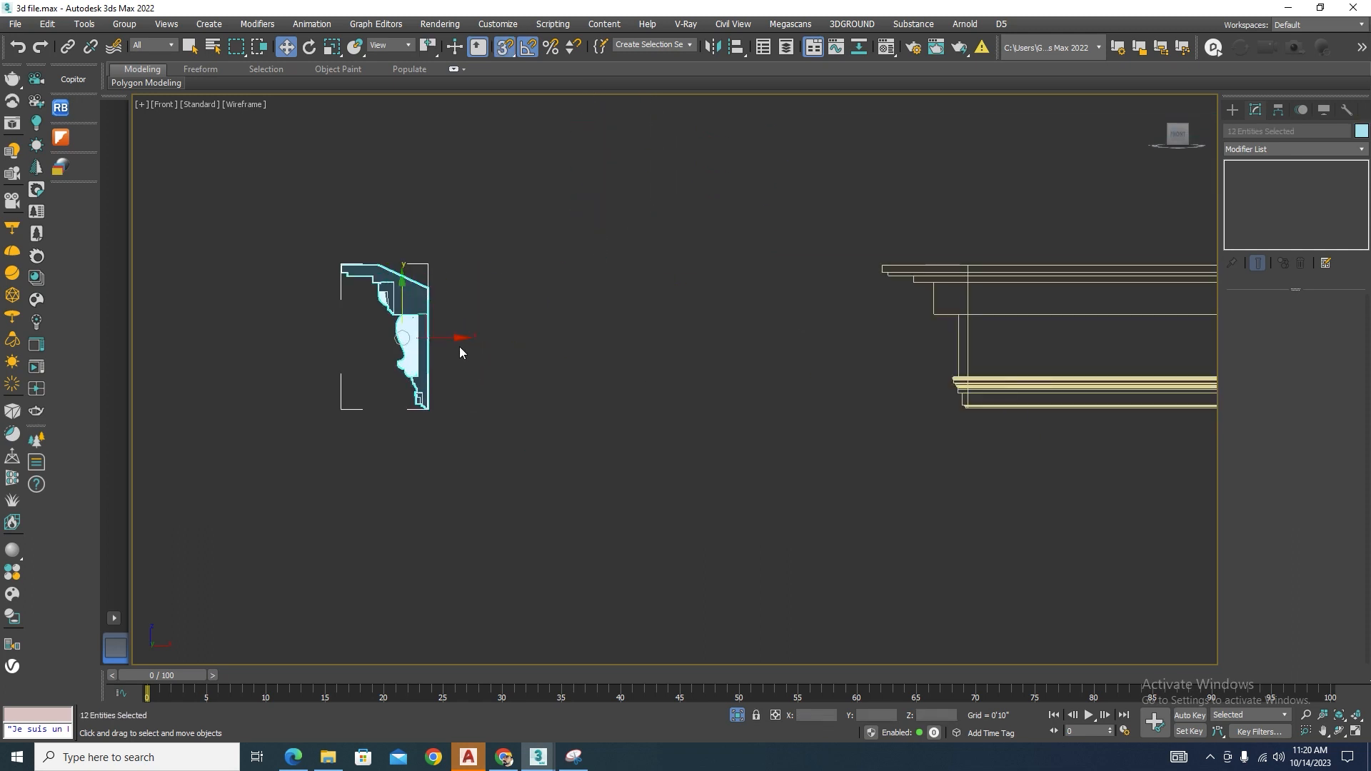
{"action": "left_click_drag", "start_coordinate": [474, 355], "coordinate": [1025, 428]}
{"action": "scroll", "coordinate": [964, 407], "scroll_direction": "up", "scroll_amount": 4}
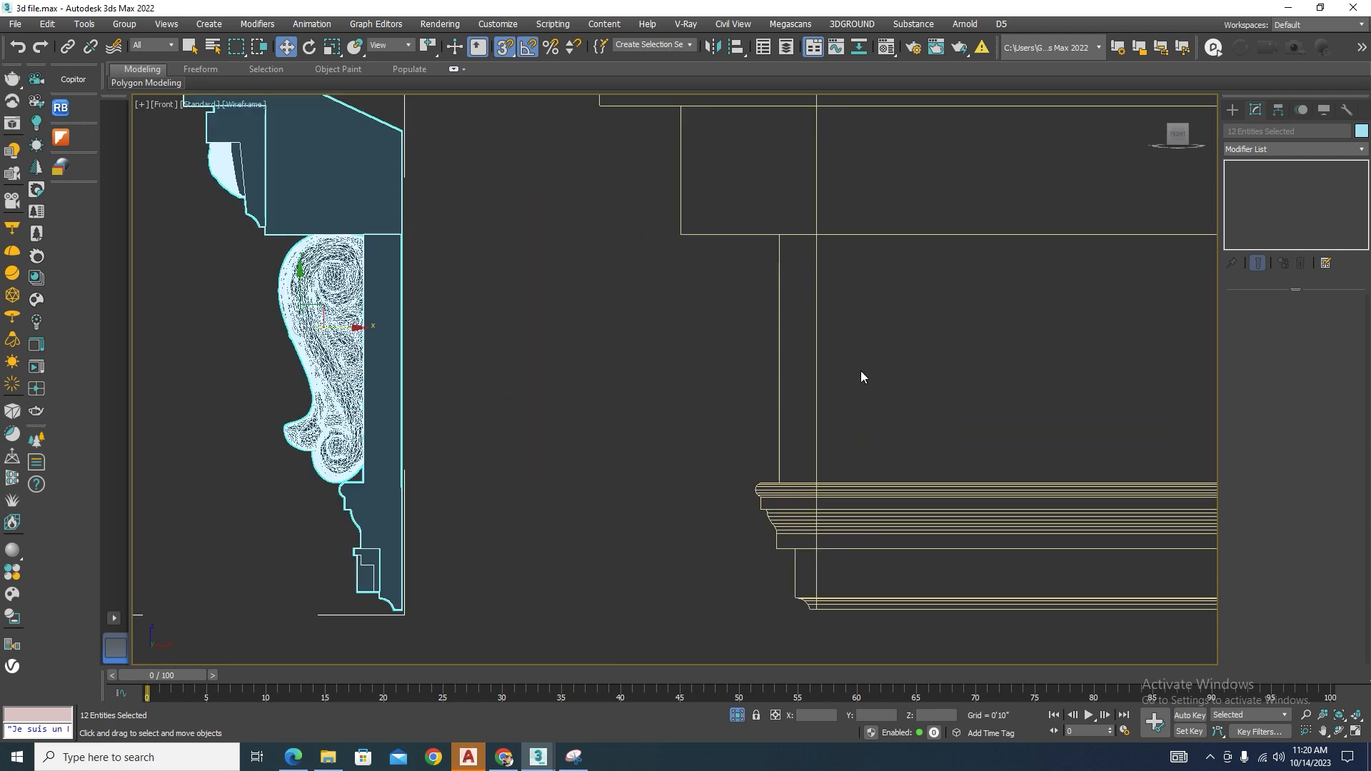
{"action": "scroll", "coordinate": [441, 538], "scroll_direction": "down", "scroll_amount": 2}
{"action": "scroll", "coordinate": [407, 566], "scroll_direction": "up", "scroll_amount": 2}
{"action": "left_click_drag", "start_coordinate": [391, 544], "coordinate": [803, 552]}
{"action": "scroll", "coordinate": [659, 558], "scroll_direction": "down", "scroll_amount": 5}
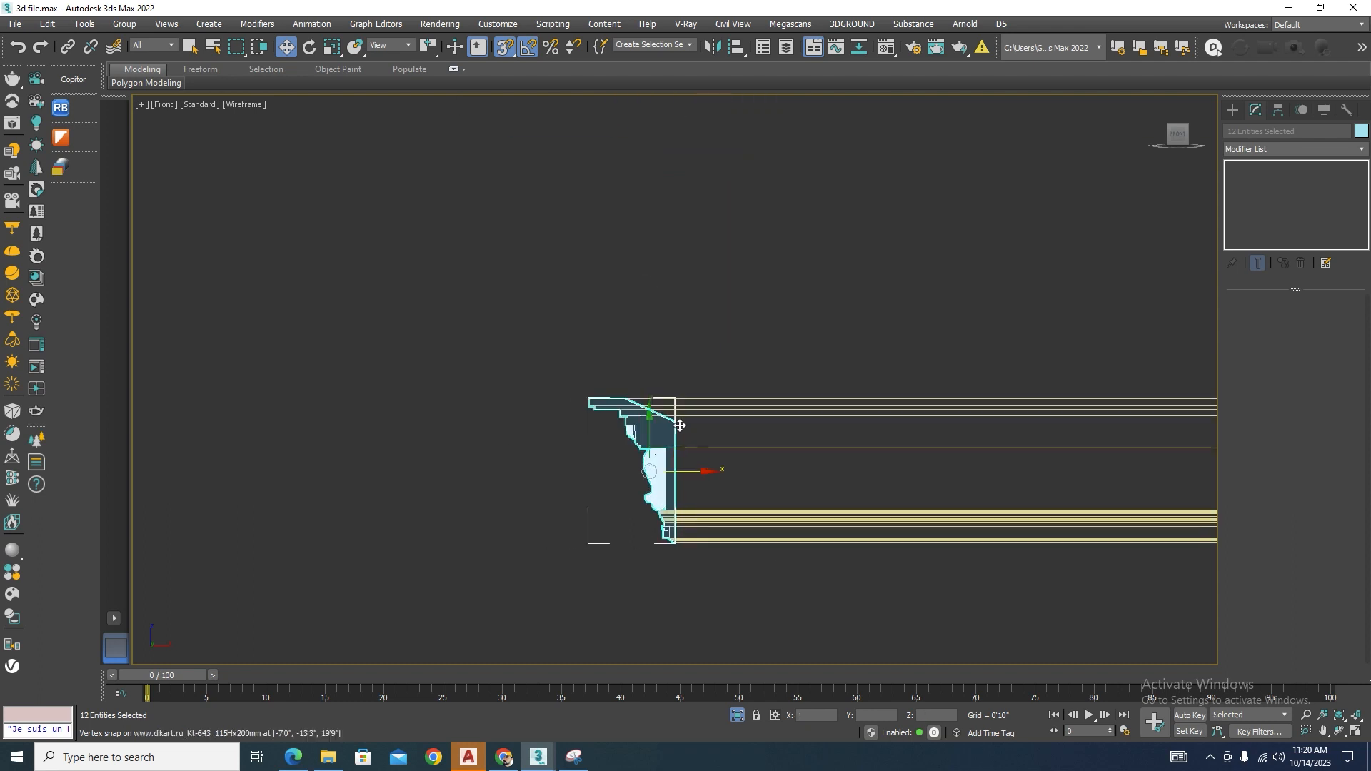
Delete the plain stepped crown piece from the opened sample moulding.
{"action": "scroll", "coordinate": [679, 426], "scroll_direction": "up", "scroll_amount": 5}
{"action": "left_click", "coordinate": [619, 408]}
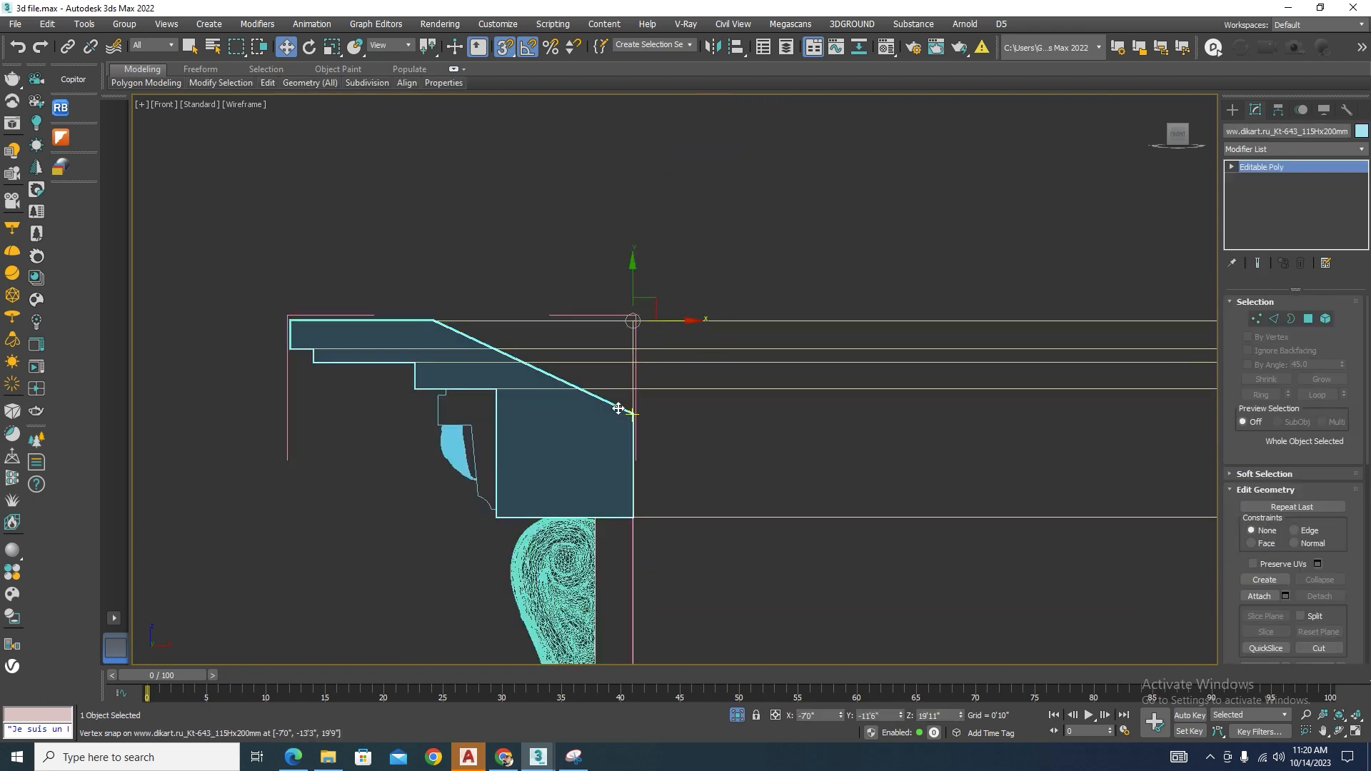
{"action": "key", "text": "ctrl+d"}
{"action": "scroll", "coordinate": [627, 407], "scroll_direction": "down", "scroll_amount": 3}
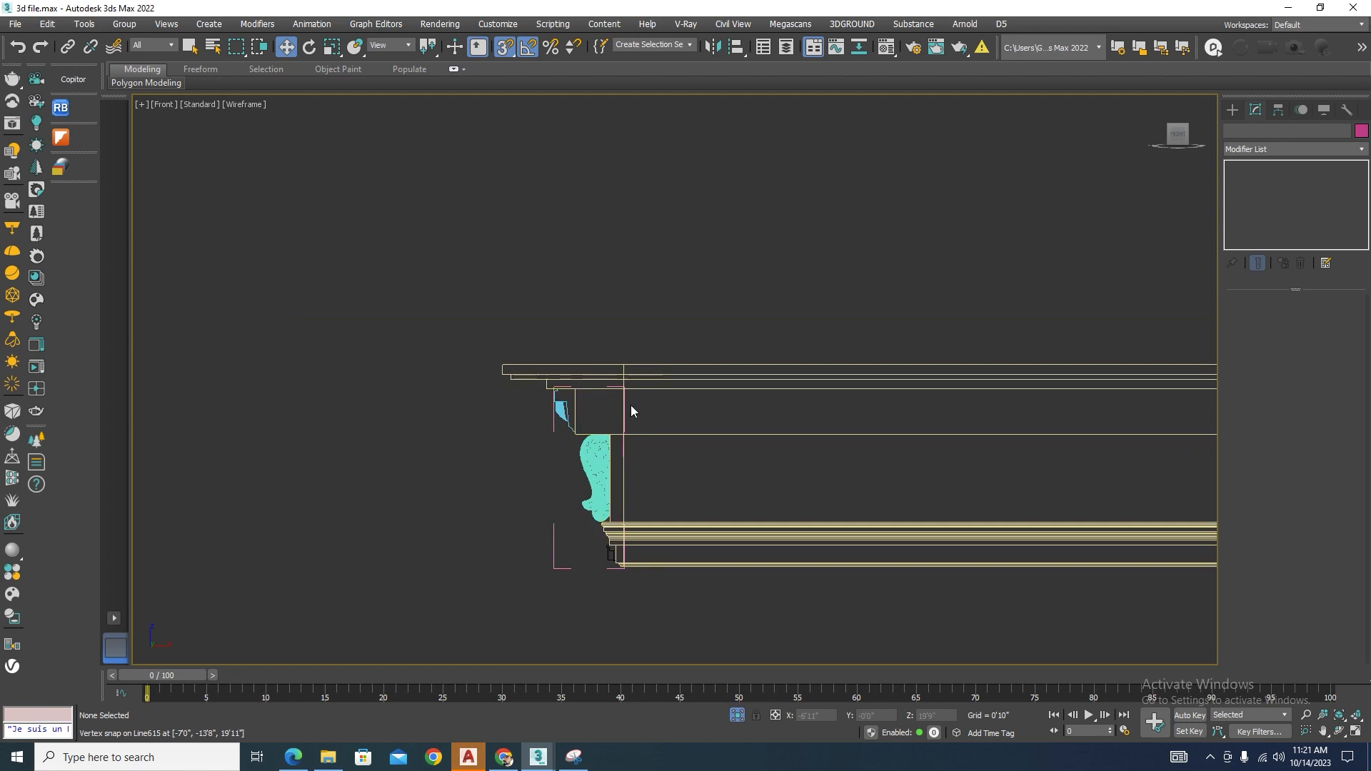
Examine in shaded view how the moulding's ornaments sit against the cornice near the corner.
{"action": "key", "text": "F3"}
{"action": "middle_click_drag", "start_coordinate": [631, 404], "coordinate": [611, 530], "text": "alt"}
{"action": "scroll", "coordinate": [704, 529], "scroll_direction": "down", "scroll_amount": 6}
{"action": "middle_click_drag", "start_coordinate": [704, 529], "coordinate": [750, 514], "text": "alt"}
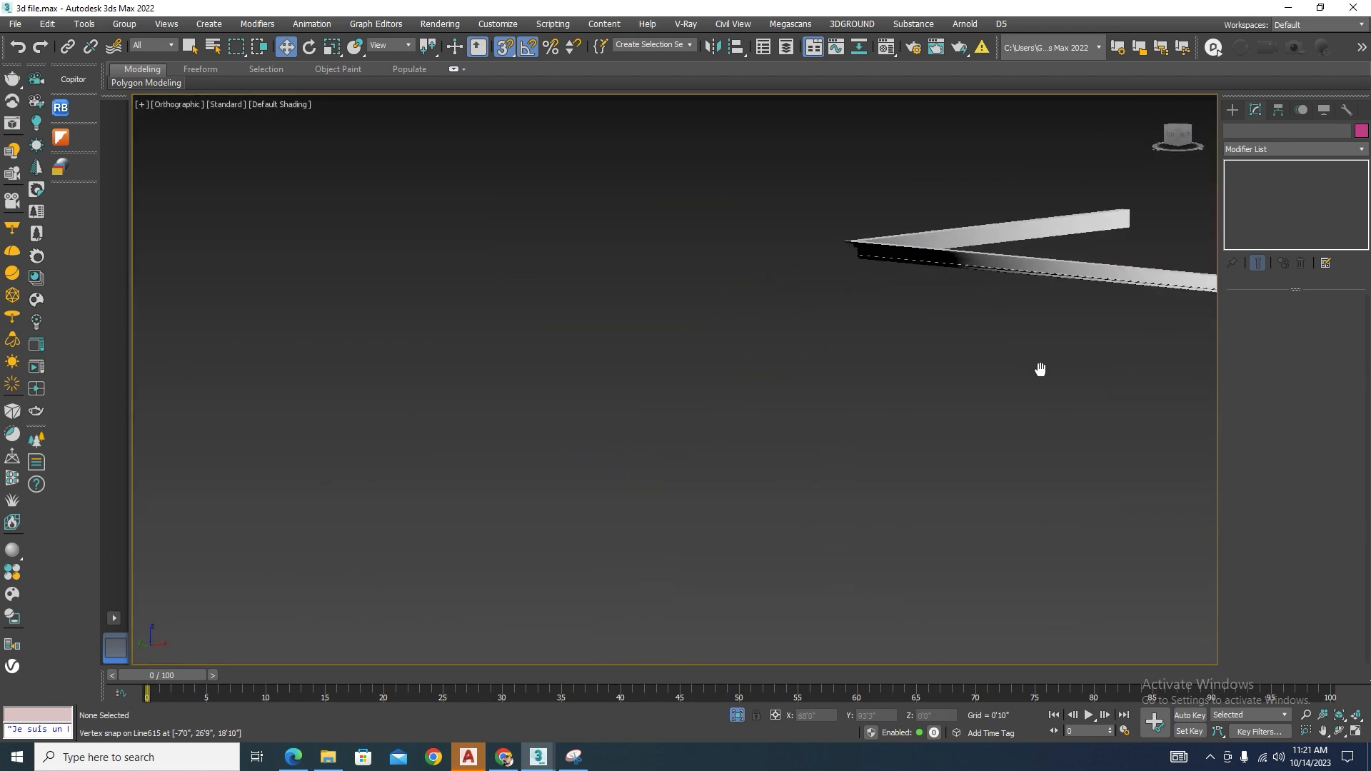
{"action": "middle_click_drag", "start_coordinate": [1041, 371], "coordinate": [599, 367]}
{"action": "scroll", "coordinate": [842, 297], "scroll_direction": "up", "scroll_amount": 5}
{"action": "scroll", "coordinate": [685, 327], "scroll_direction": "up", "scroll_amount": 4}
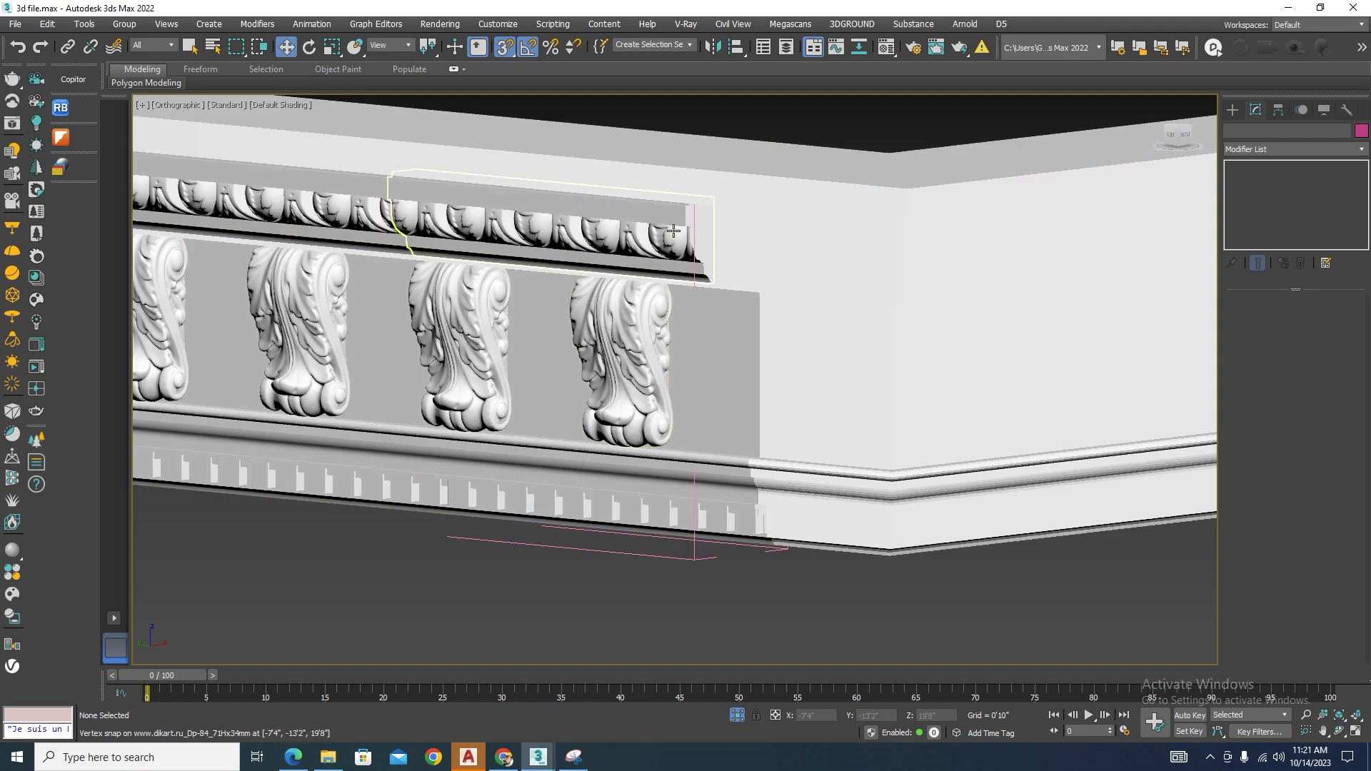
{"action": "scroll", "coordinate": [726, 267], "scroll_direction": "down", "scroll_amount": 3}
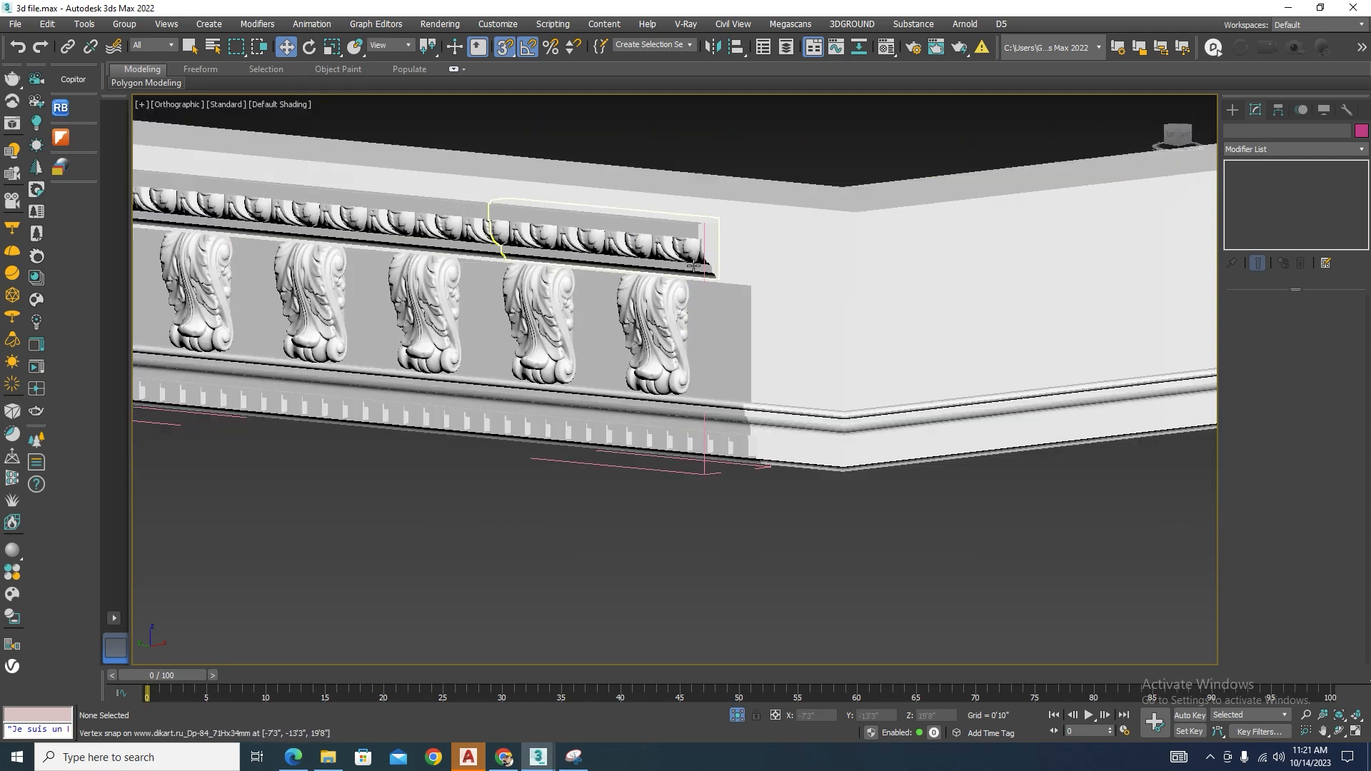
{"action": "left_click", "coordinate": [640, 248]}
{"action": "left_click", "coordinate": [653, 320], "text": "ctrl"}
{"action": "left_click", "coordinate": [557, 324], "text": "ctrl"}
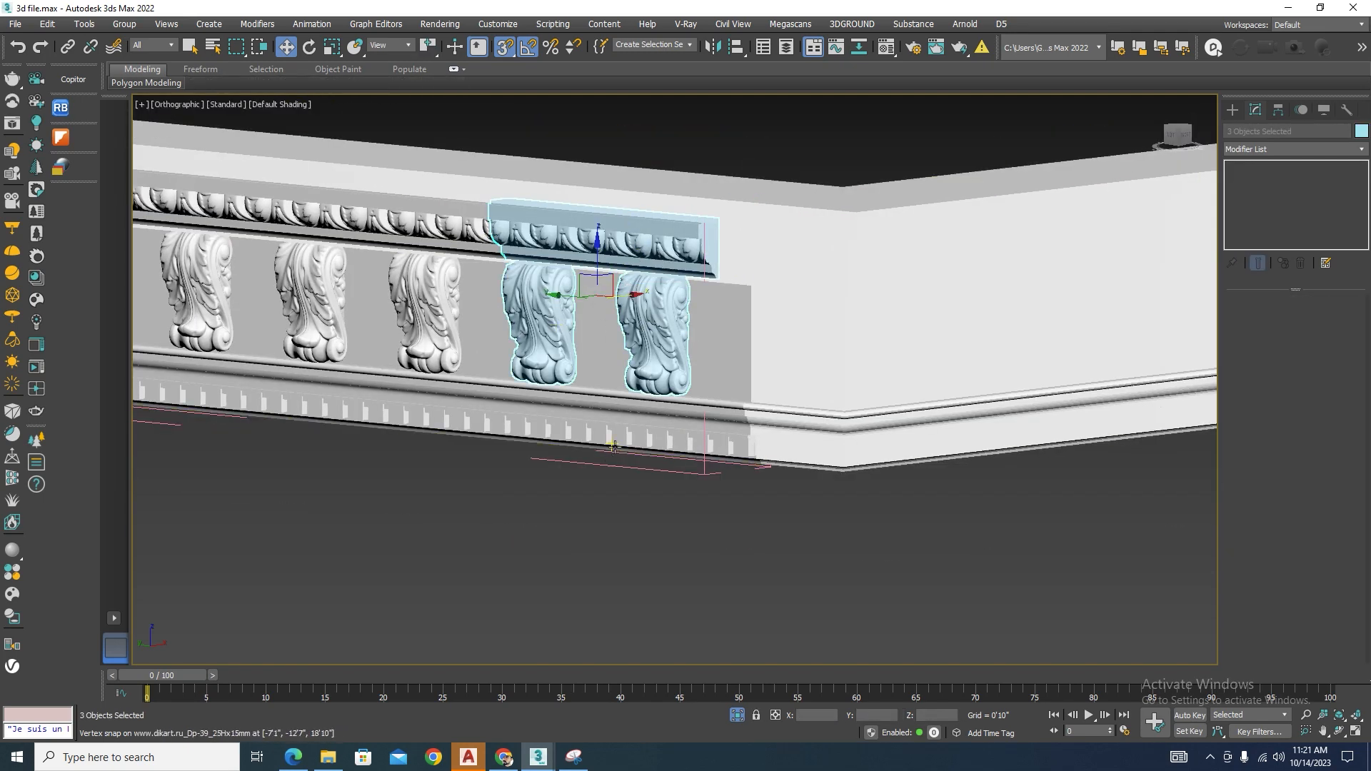
{"action": "left_click", "coordinate": [617, 434], "text": "ctrl"}
{"action": "scroll", "coordinate": [617, 433], "scroll_direction": "down", "scroll_amount": 4}
{"action": "scroll", "coordinate": [645, 386], "scroll_direction": "up", "scroll_amount": 4}
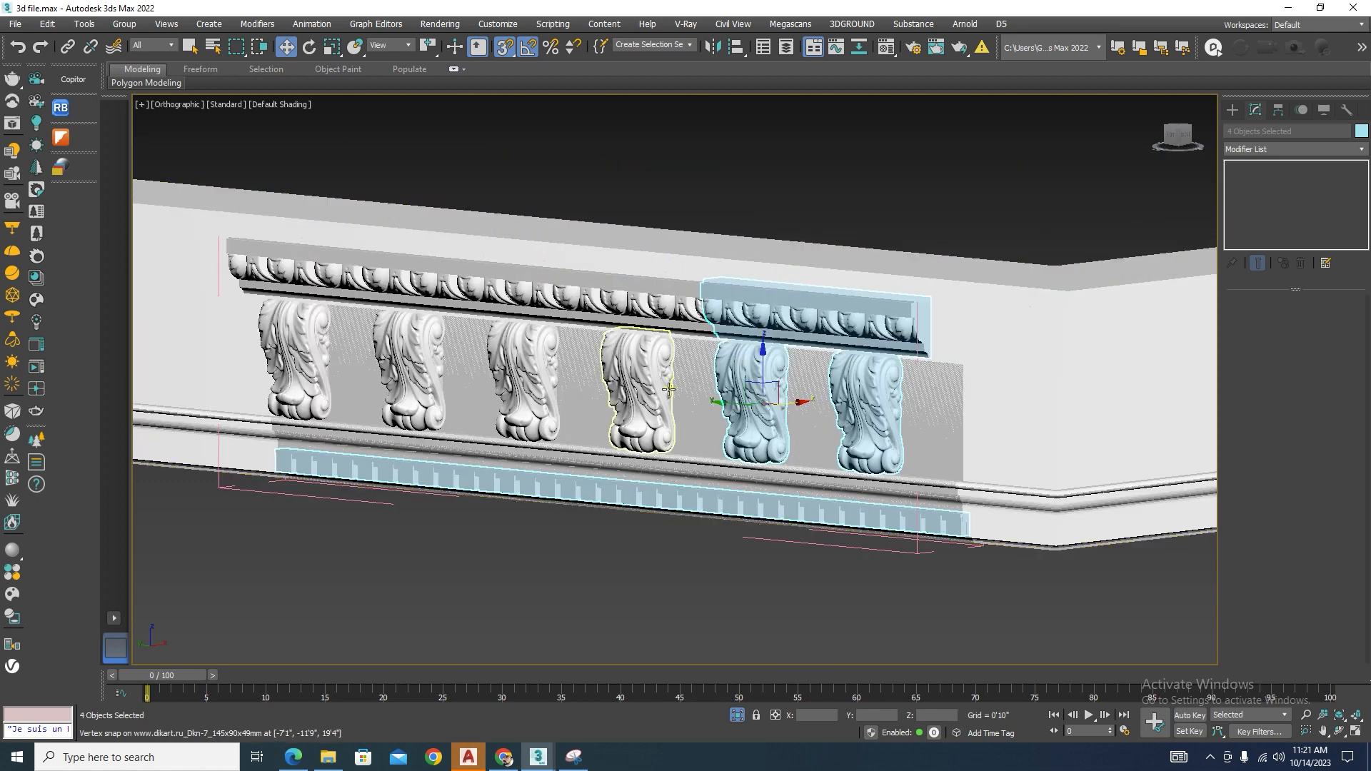
{"action": "left_click", "coordinate": [645, 387], "text": "ctrl"}
{"action": "left_click", "coordinate": [525, 379], "text": "ctrl"}
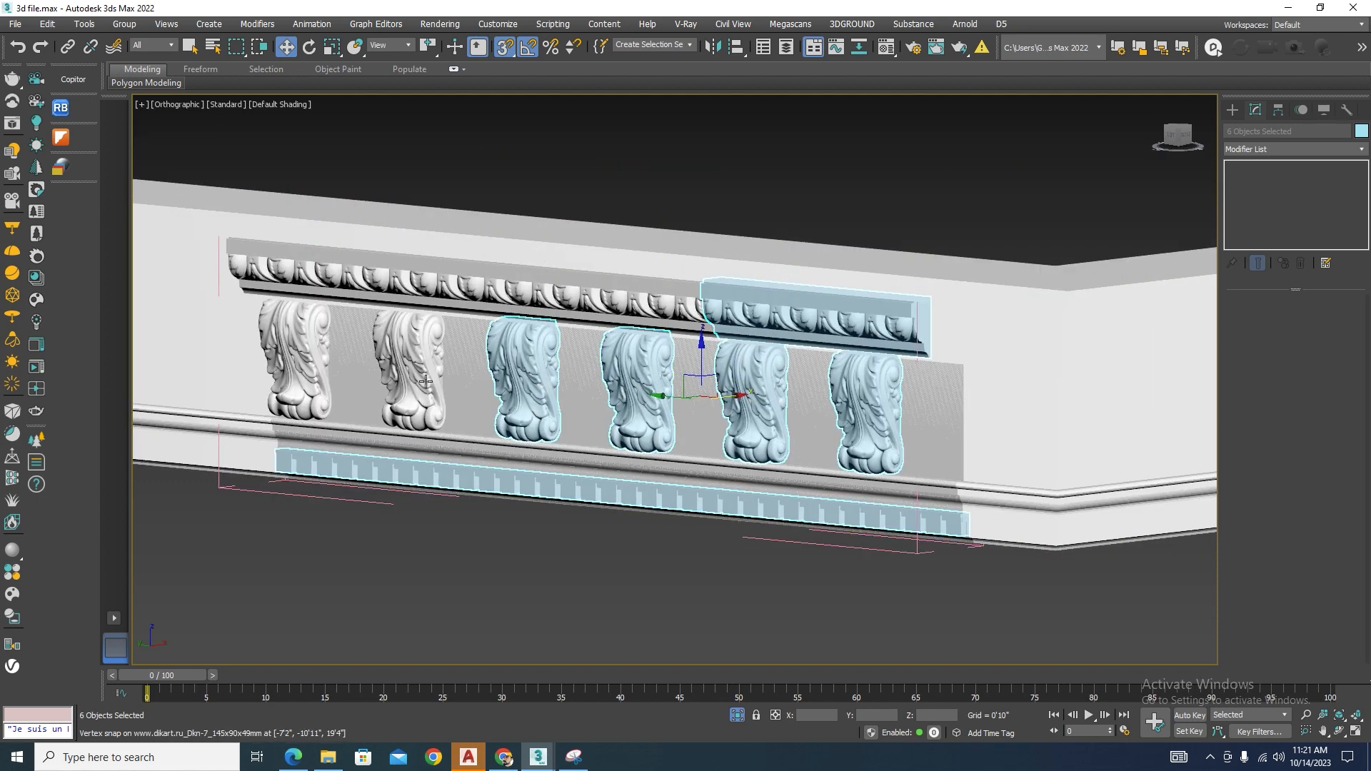
{"action": "left_click", "coordinate": [393, 375], "text": "ctrl"}
{"action": "left_click", "coordinate": [620, 550]}
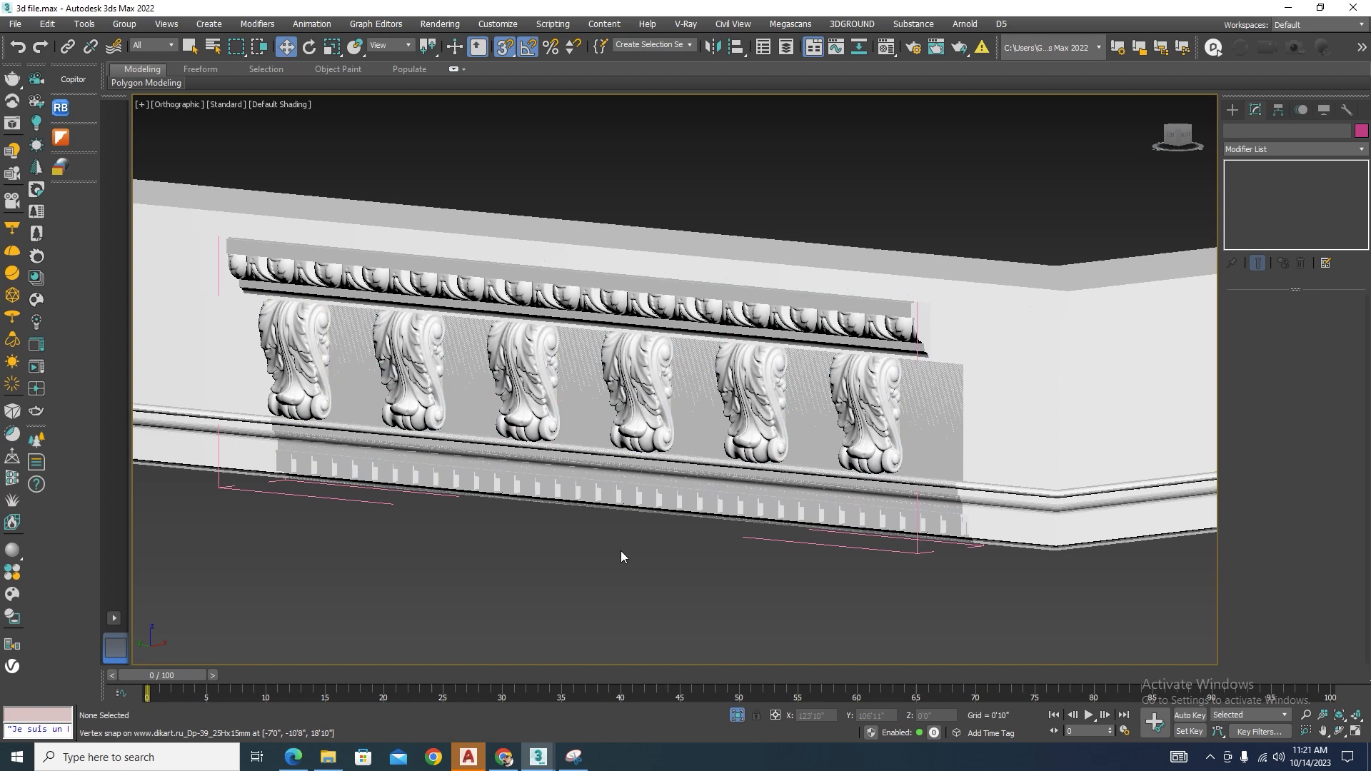
Delete the moulding's plain backing panel behind the brackets, leaving the swept cornice in place.
{"action": "left_click", "coordinate": [936, 423]}
{"action": "key", "text": "F3"}
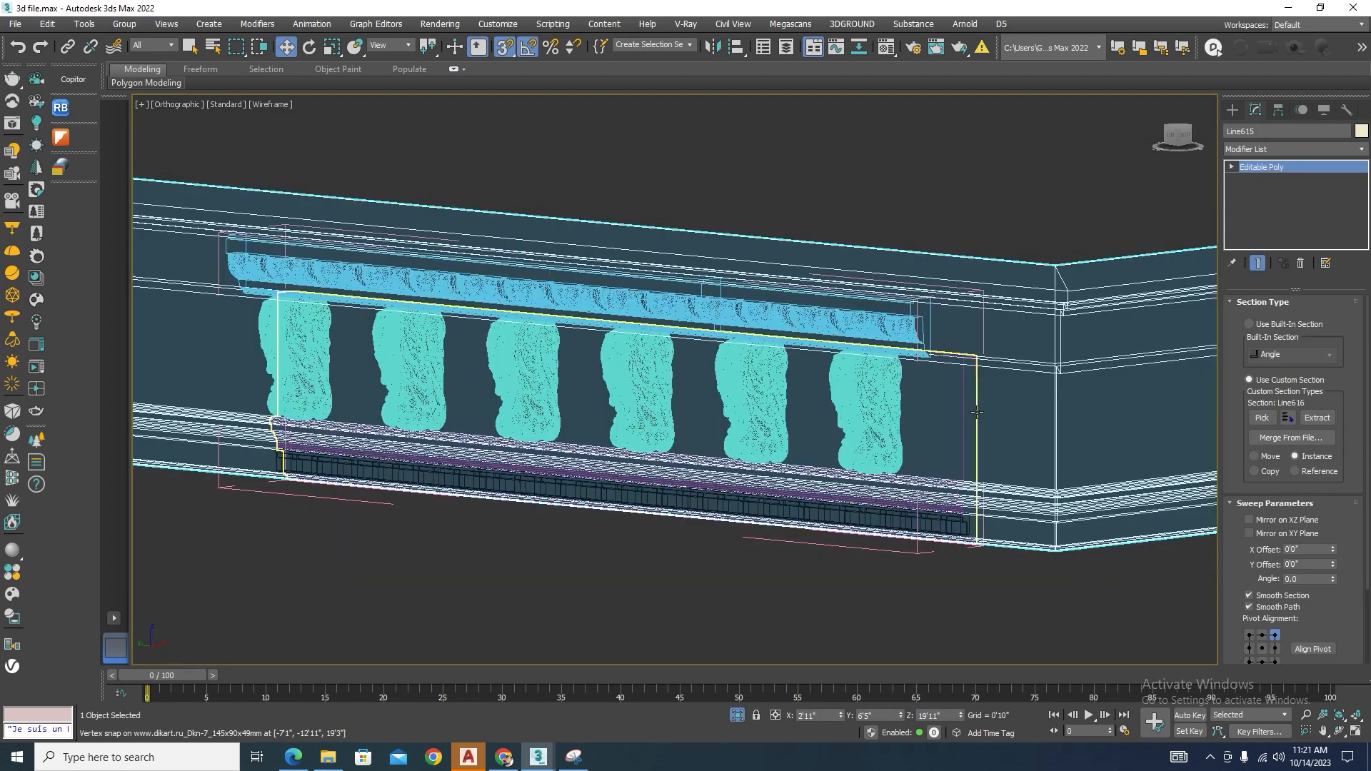
{"action": "left_click", "coordinate": [977, 412]}
{"action": "key", "text": "F3"}
{"action": "key", "text": "ctrl+d"}
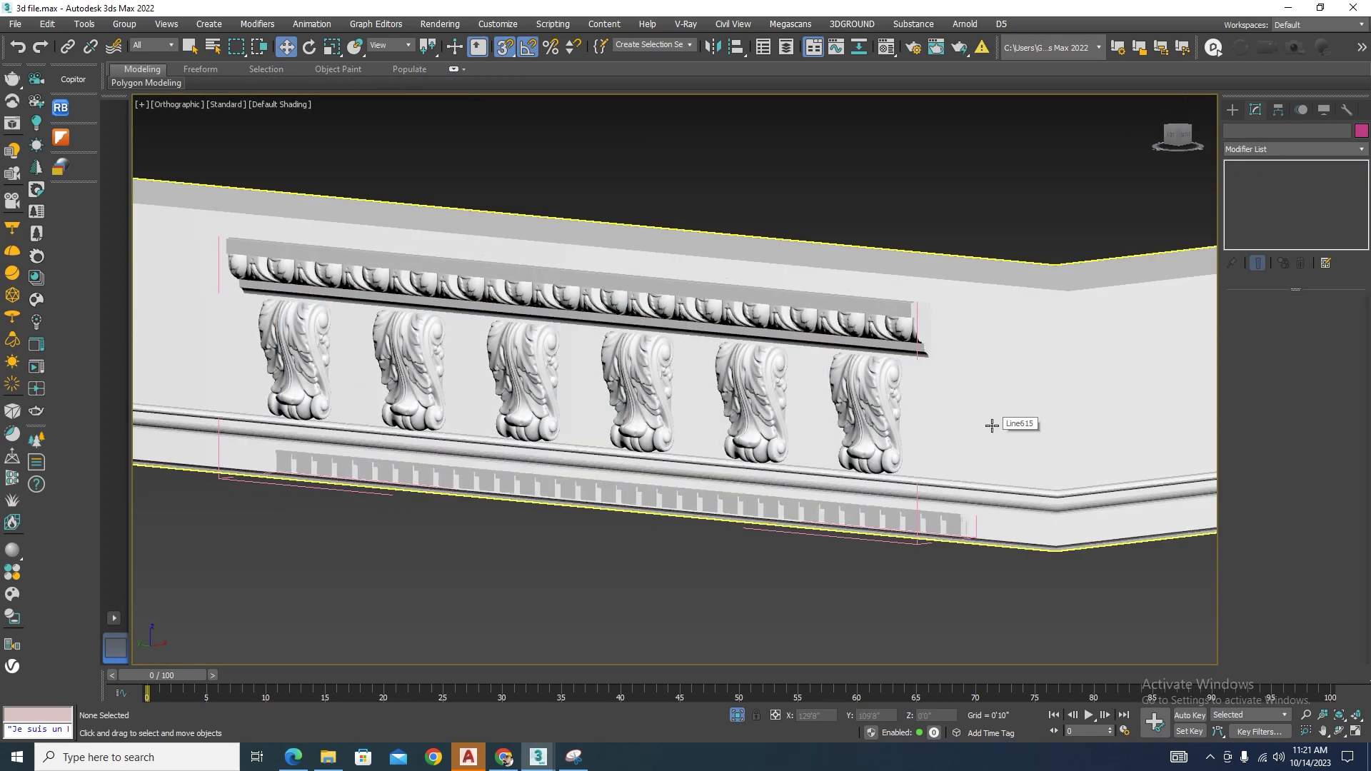
Close the opened moulding group so the remaining ornament pieces move together.
{"action": "key", "text": "F3"}
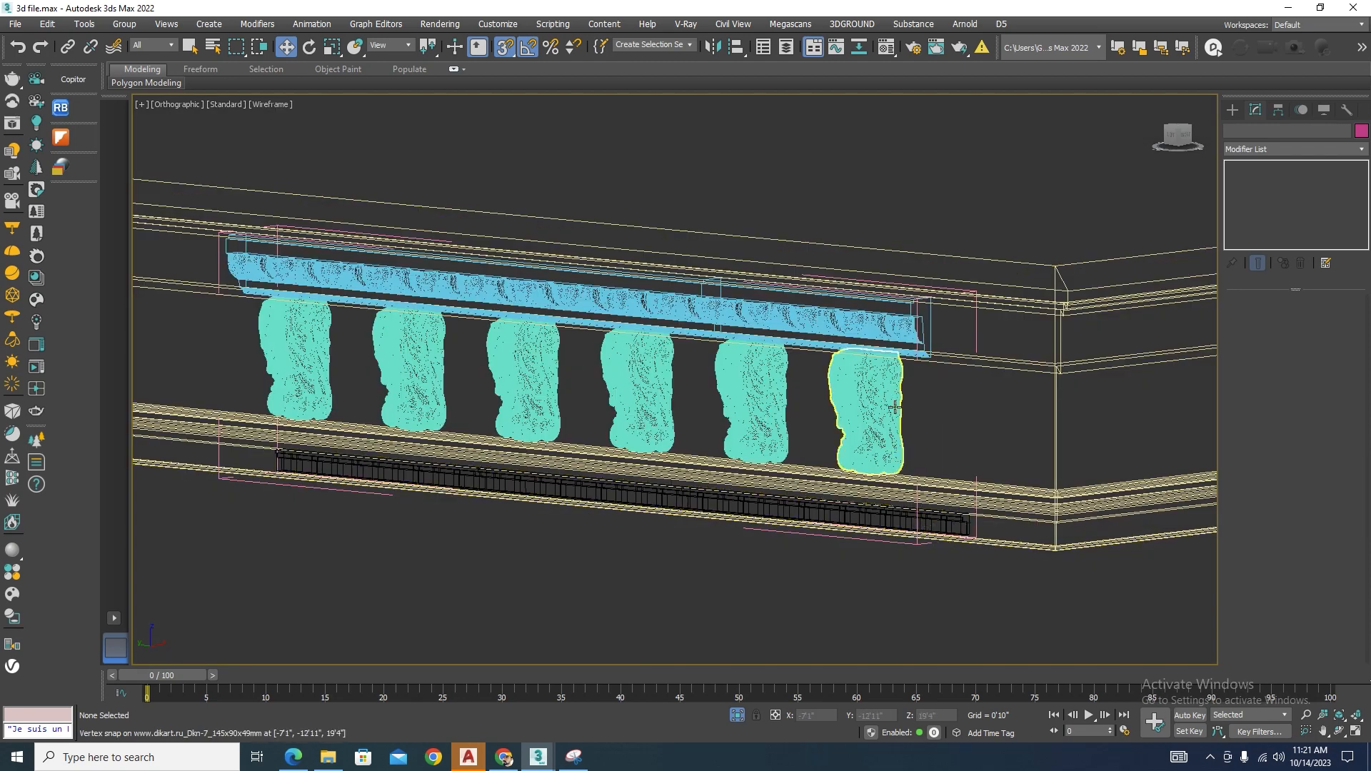
{"action": "key", "text": "F3"}
{"action": "scroll", "coordinate": [857, 371], "scroll_direction": "down", "scroll_amount": 3}
{"action": "middle_click_drag", "start_coordinate": [976, 421], "coordinate": [967, 431], "text": "alt"}
{"action": "scroll", "coordinate": [768, 383], "scroll_direction": "down", "scroll_amount": 10}
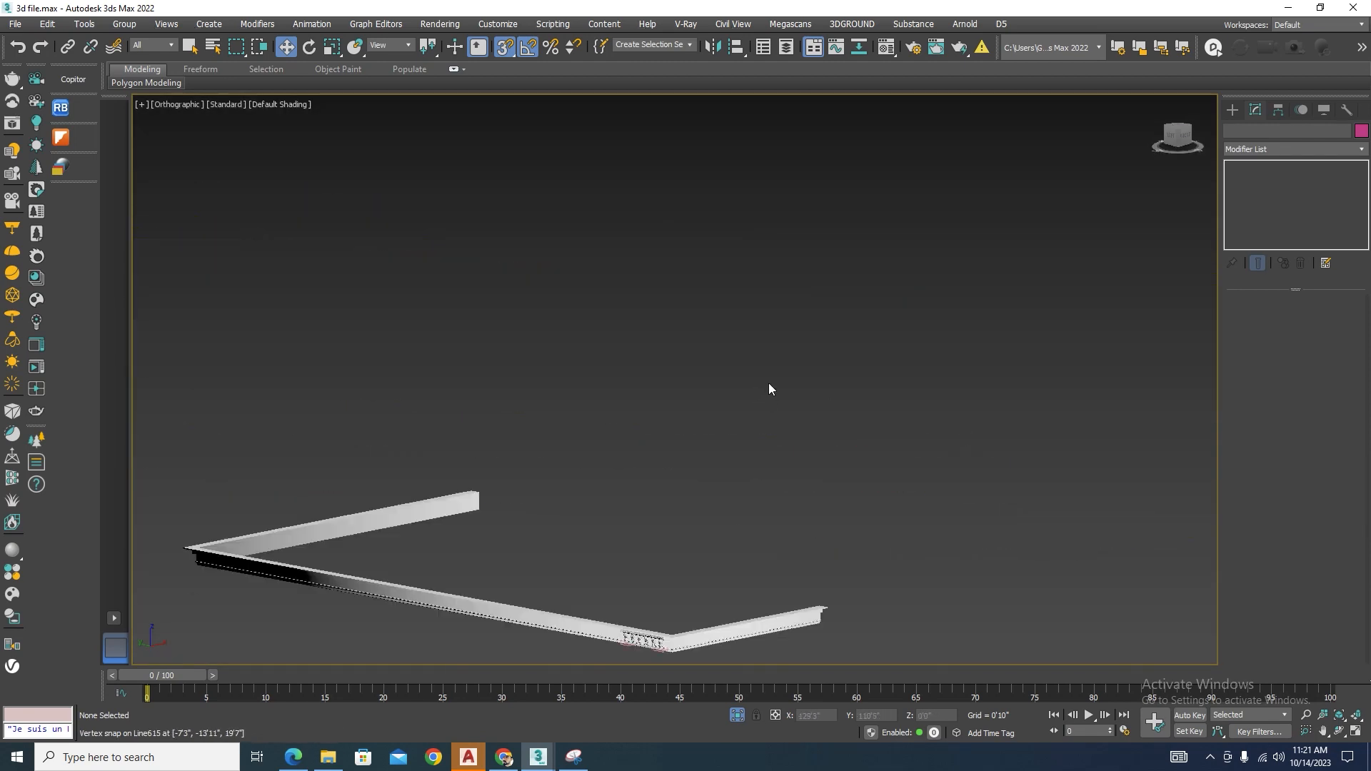
{"action": "scroll", "coordinate": [729, 511], "scroll_direction": "up", "scroll_amount": 6}
{"action": "scroll", "coordinate": [720, 571], "scroll_direction": "up", "scroll_amount": 5}
{"action": "key", "text": "F3"}
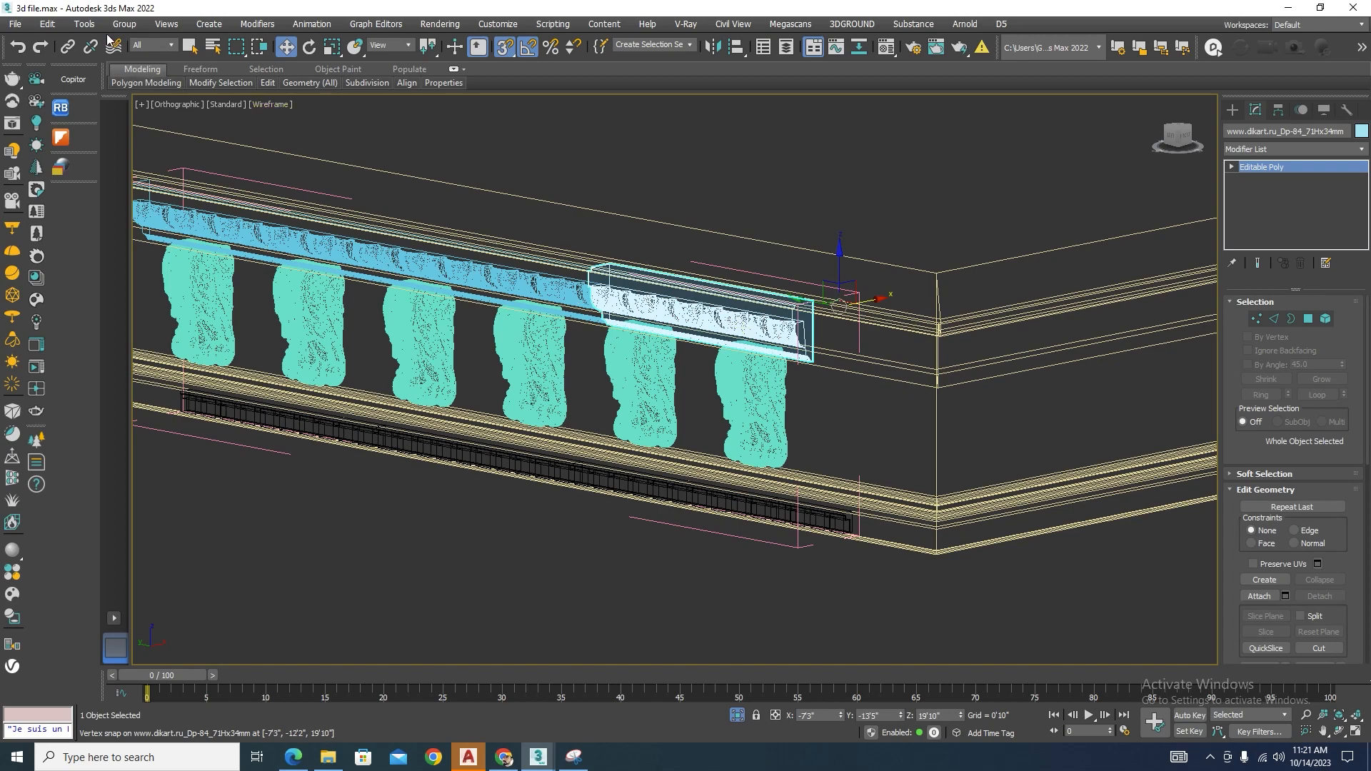
{"action": "left_click", "coordinate": [123, 24]}
{"action": "left_click", "coordinate": [143, 118]}
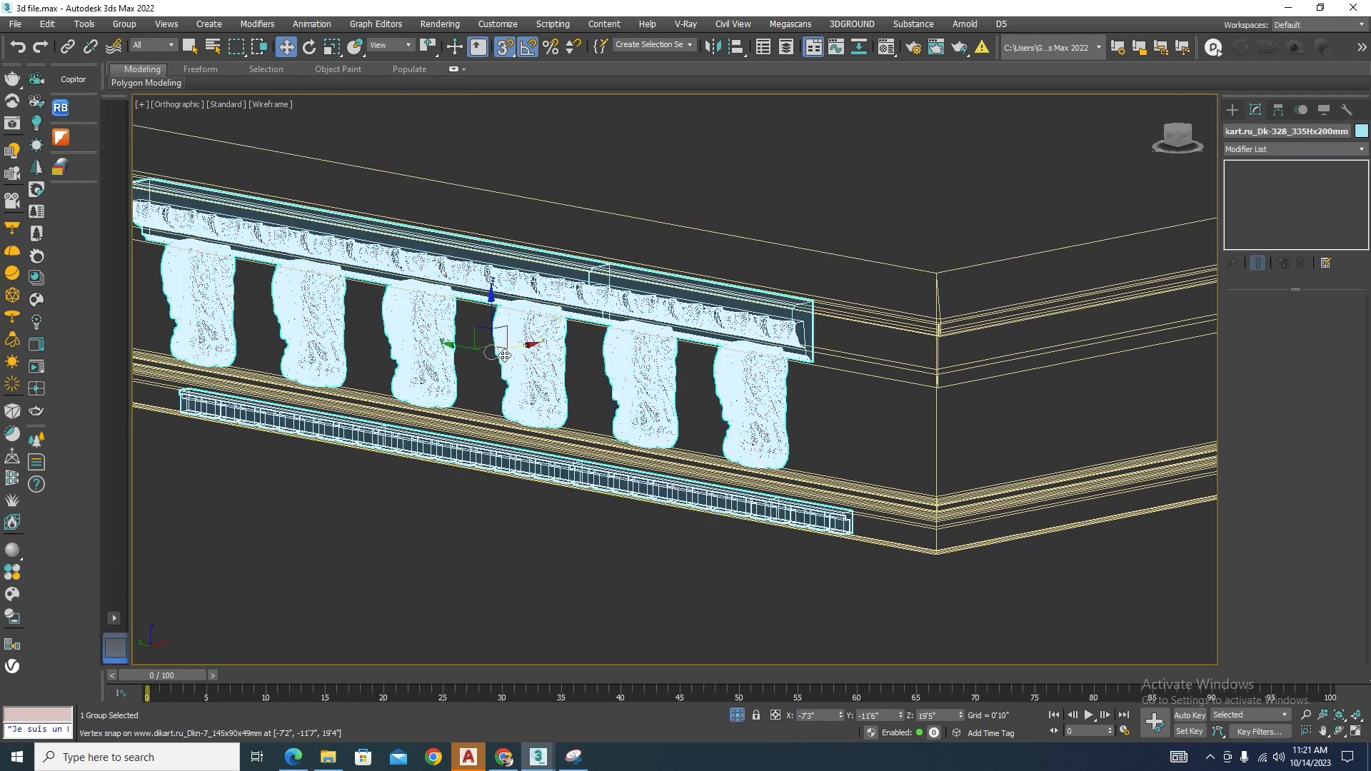
Move the ornament group along the cornice until the dentil strip's end snaps to the cornice's bottom corner.
{"action": "left_click_drag", "start_coordinate": [462, 353], "coordinate": [938, 558]}
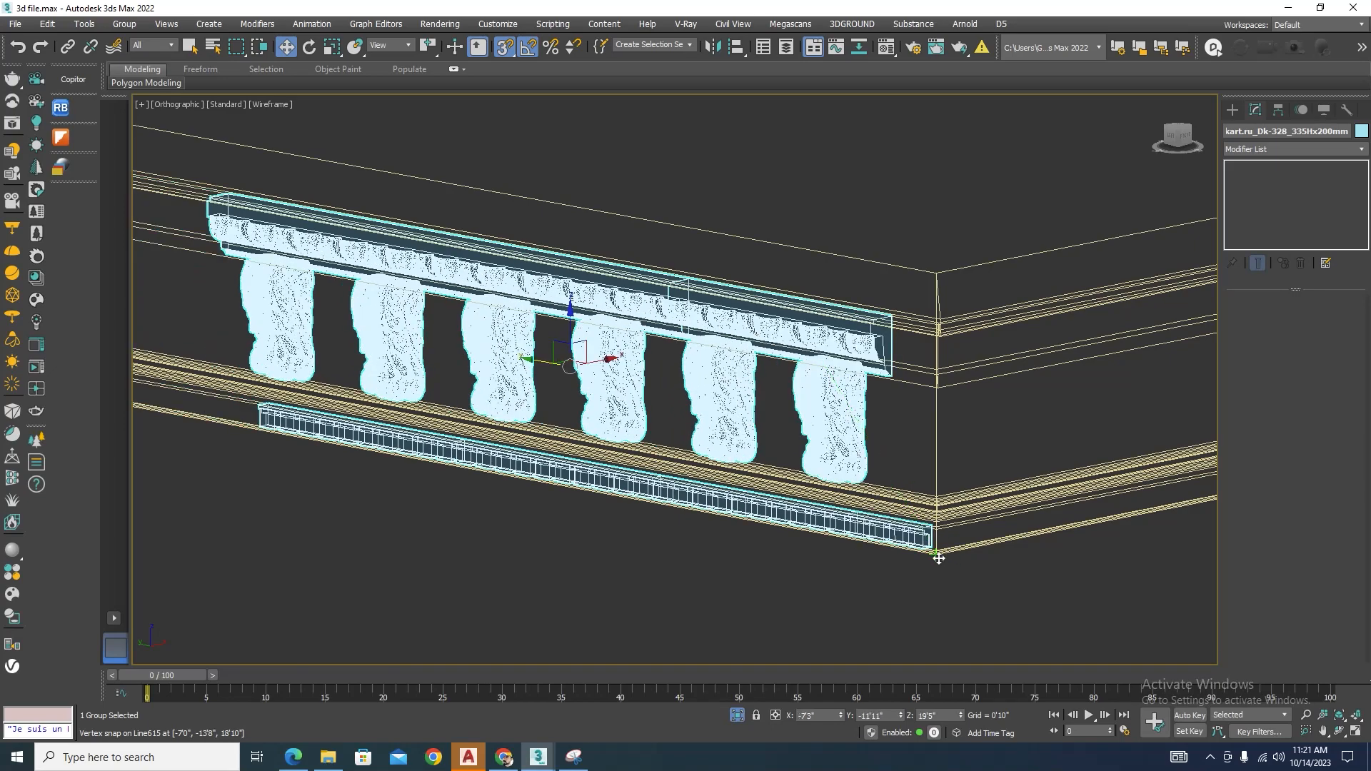
{"action": "key", "text": "F3"}
{"action": "scroll", "coordinate": [748, 411], "scroll_direction": "down", "scroll_amount": 5}
Try aligning the group by snapping the egg-and-dart strip's end to the cornice's upper corner, viewed from below.
{"action": "middle_click_drag", "start_coordinate": [812, 439], "coordinate": [774, 349], "text": "alt"}
{"action": "scroll", "coordinate": [746, 207], "scroll_direction": "up", "scroll_amount": 8}
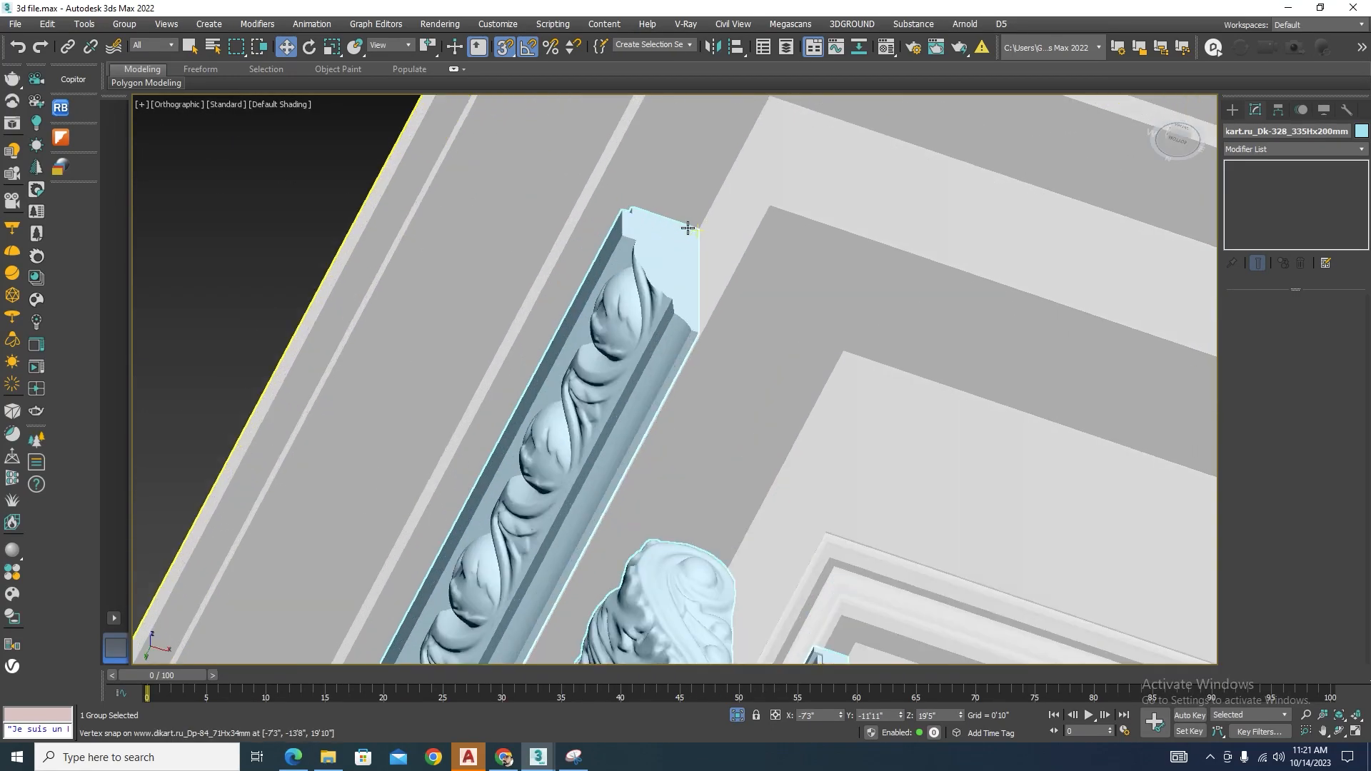
{"action": "left_click_drag", "start_coordinate": [693, 231], "coordinate": [775, 102]}
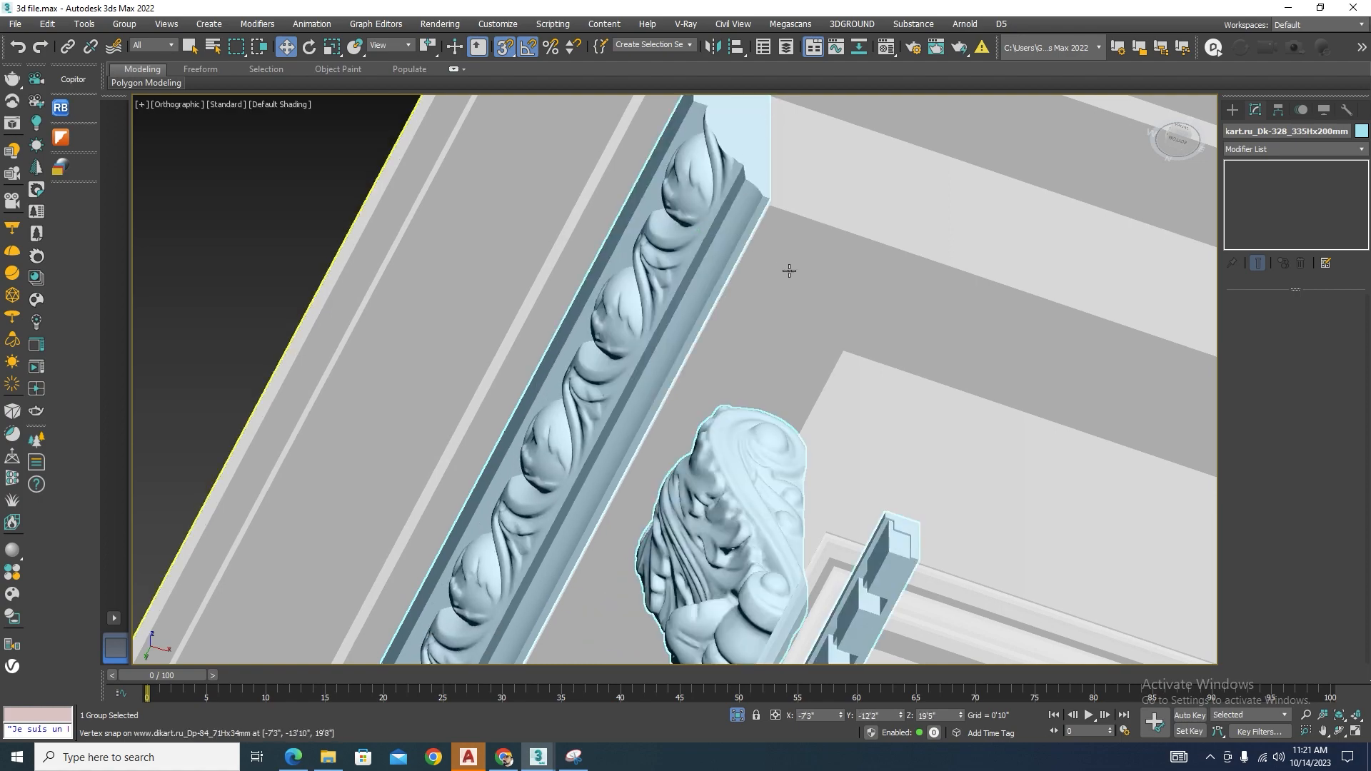
{"action": "scroll", "coordinate": [825, 442], "scroll_direction": "down", "scroll_amount": 8}
{"action": "middle_click_drag", "start_coordinate": [827, 443], "coordinate": [860, 541], "text": "alt"}
{"action": "scroll", "coordinate": [800, 564], "scroll_direction": "up", "scroll_amount": 2}
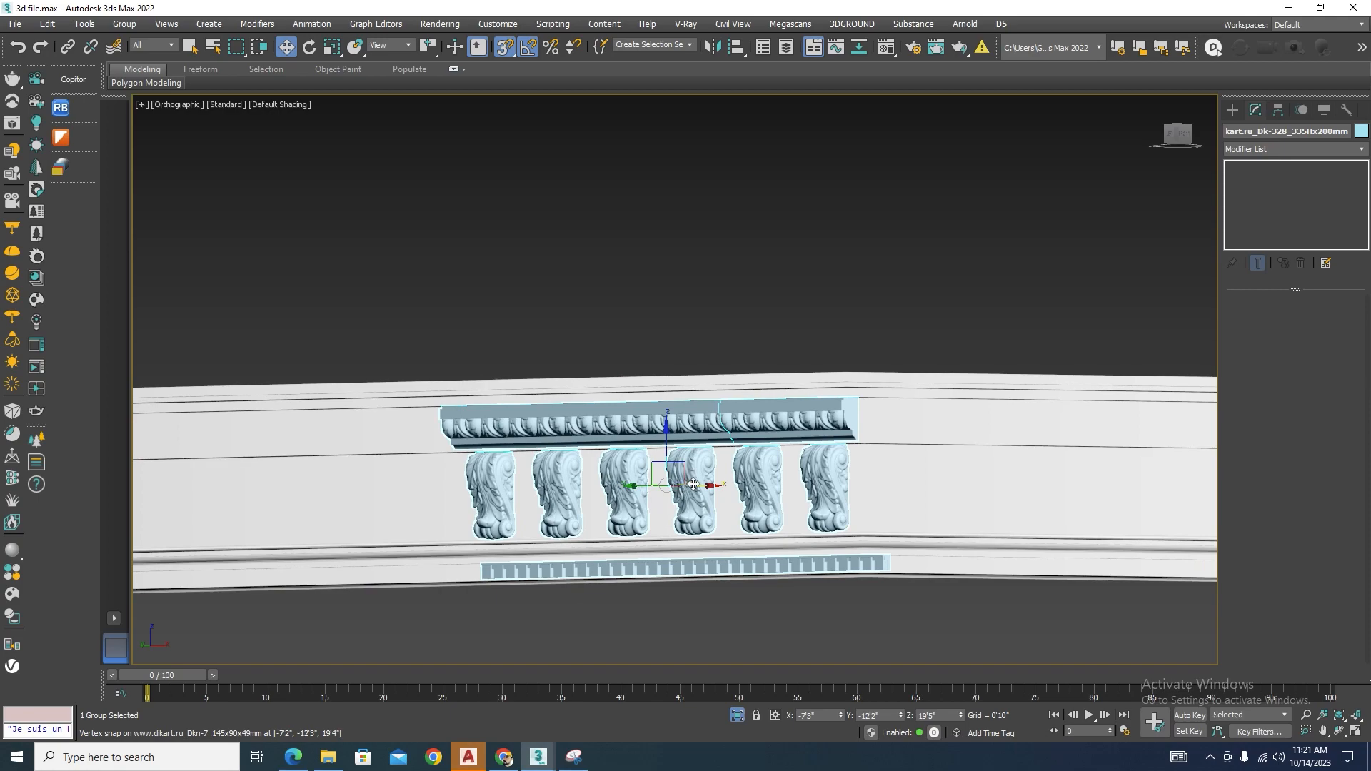
Slide the ornament group back from the corner and snap the dentil strip's upper end point to the dentil band's corner.
{"action": "left_click_drag", "start_coordinate": [640, 487], "coordinate": [599, 487]}
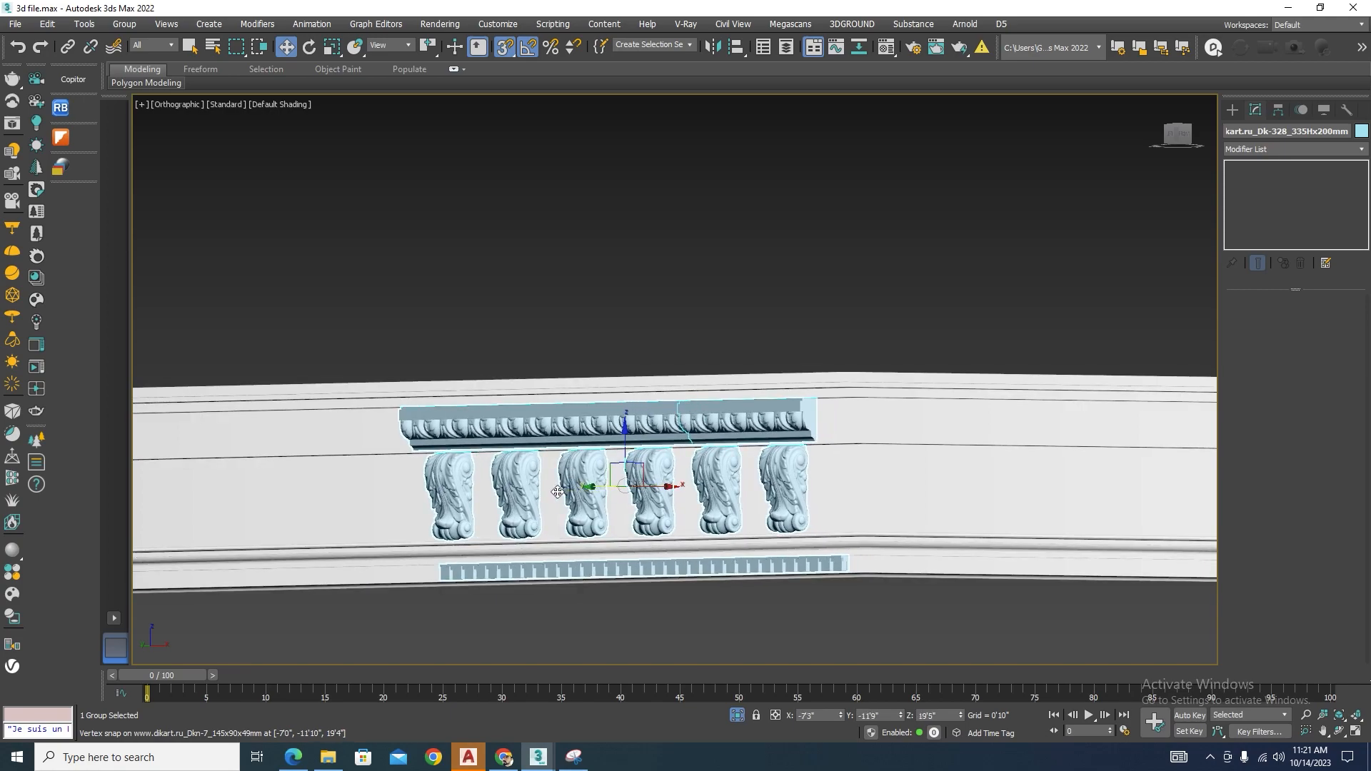
{"action": "key", "text": "F3"}
{"action": "scroll", "coordinate": [869, 579], "scroll_direction": "up", "scroll_amount": 5}
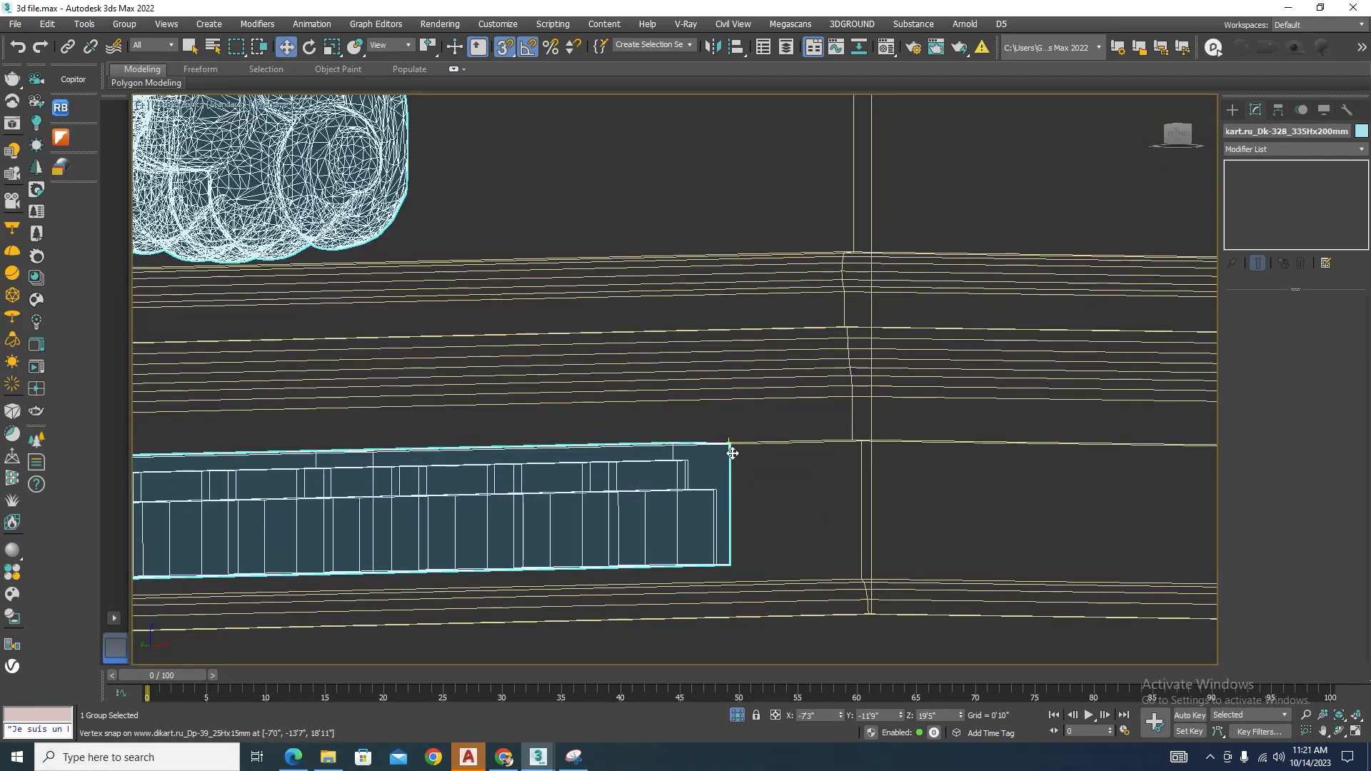
{"action": "left_click_drag", "start_coordinate": [732, 452], "coordinate": [866, 446]}
{"action": "key", "text": "F3"}
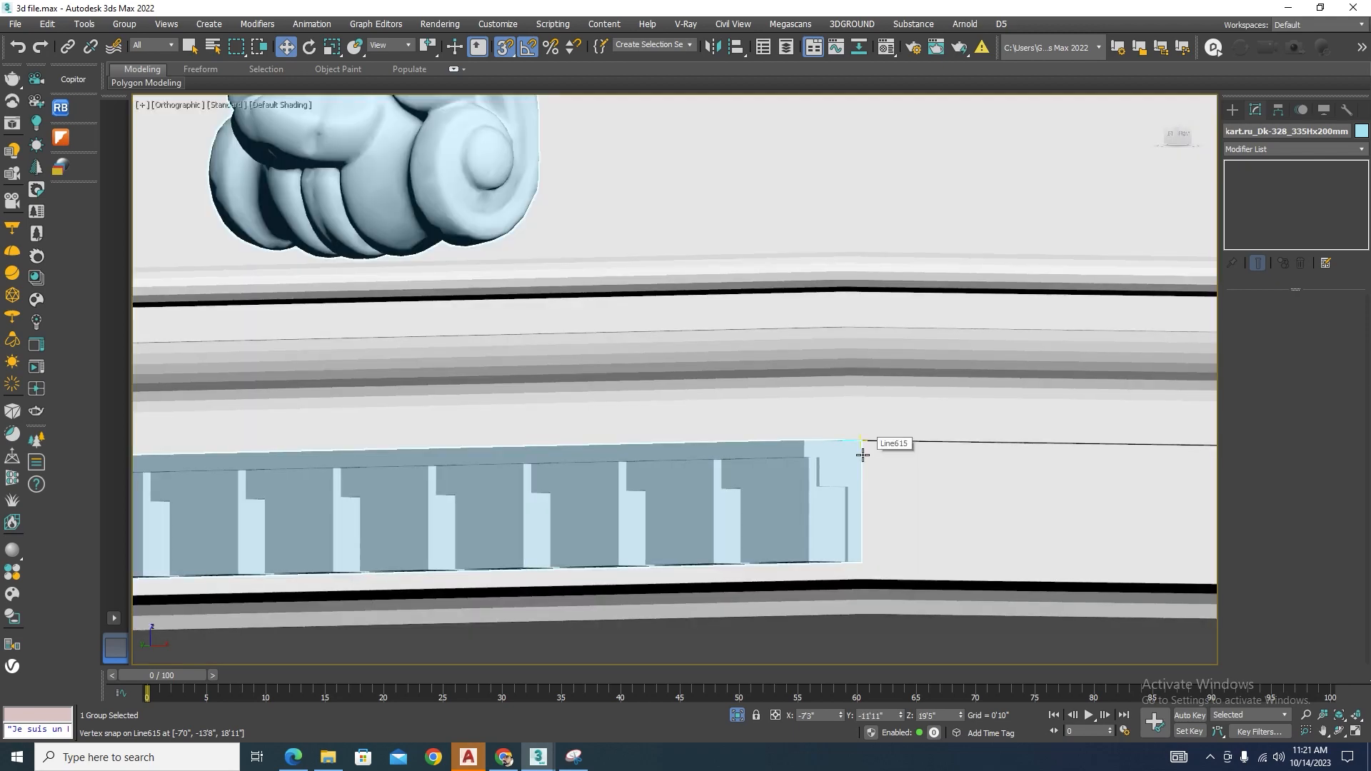
Make one copy of the ornament group along the cornice, away from the corner, using the Copy option.
{"action": "scroll", "coordinate": [863, 457], "scroll_direction": "down", "scroll_amount": 7}
{"action": "middle_click_drag", "start_coordinate": [858, 503], "coordinate": [877, 594], "text": "alt"}
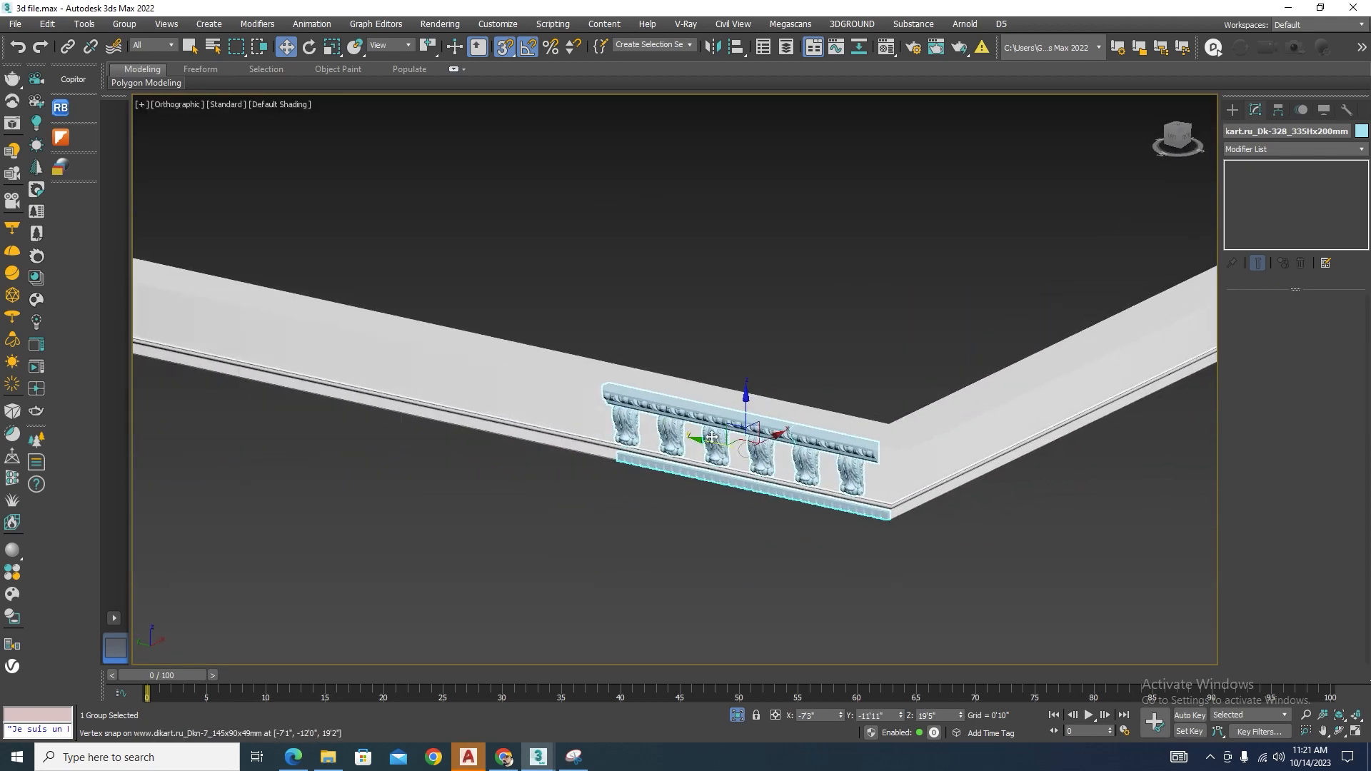
{"action": "scroll", "coordinate": [712, 436], "scroll_direction": "up", "scroll_amount": 5}
{"action": "key", "text": "F3"}
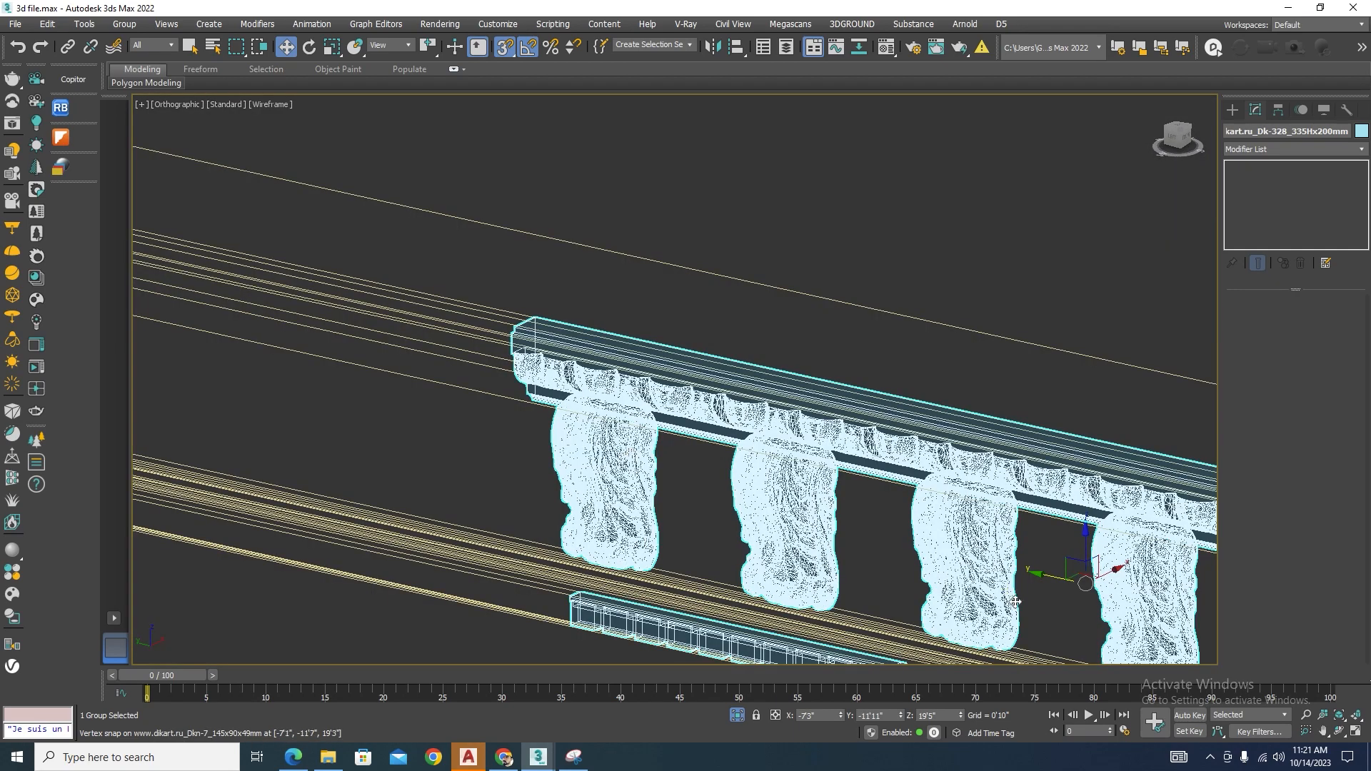
{"action": "left_click_drag", "start_coordinate": [1047, 578], "coordinate": [266, 408], "text": "shift"}
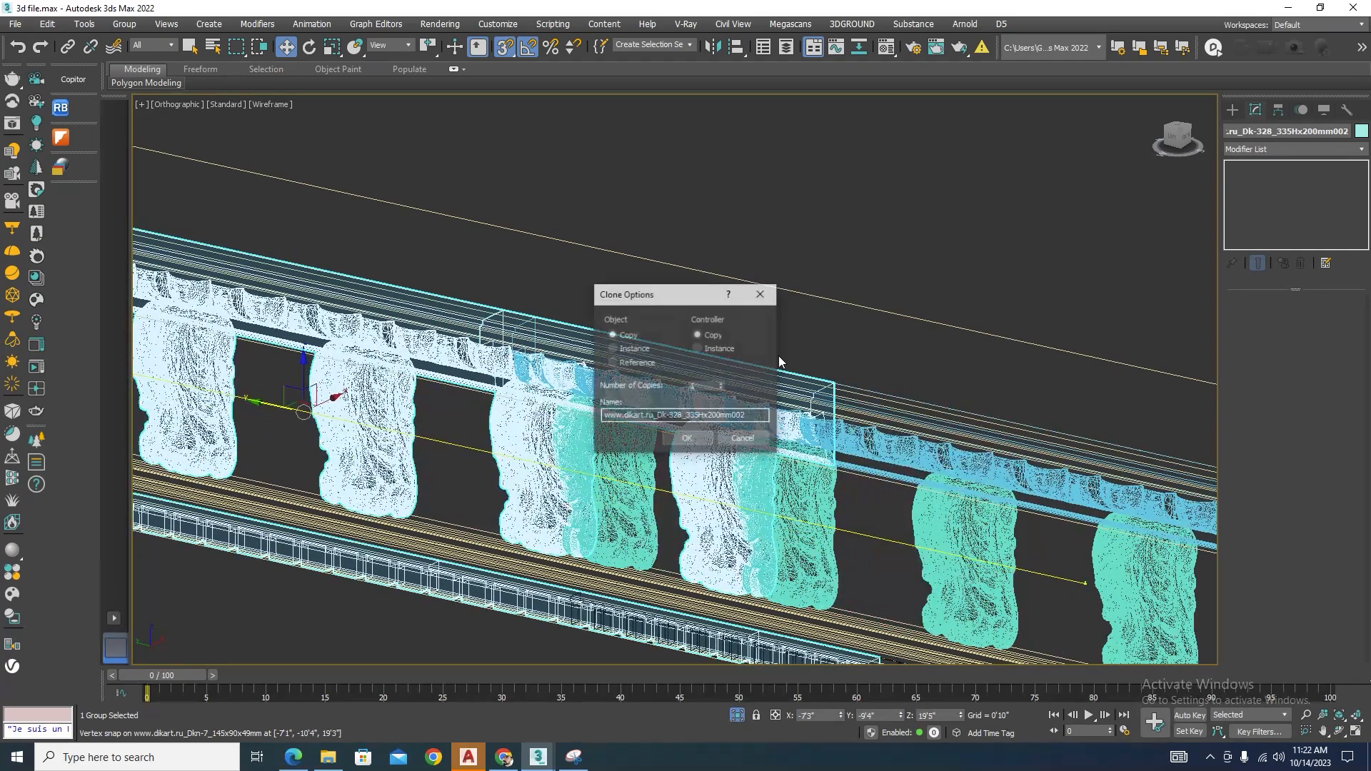
{"action": "left_click", "coordinate": [706, 439]}
Snap the copied group's egg-and-dart end to the start of the original group's strip so the two sections join.
{"action": "scroll", "coordinate": [838, 387], "scroll_direction": "up", "scroll_amount": 4}
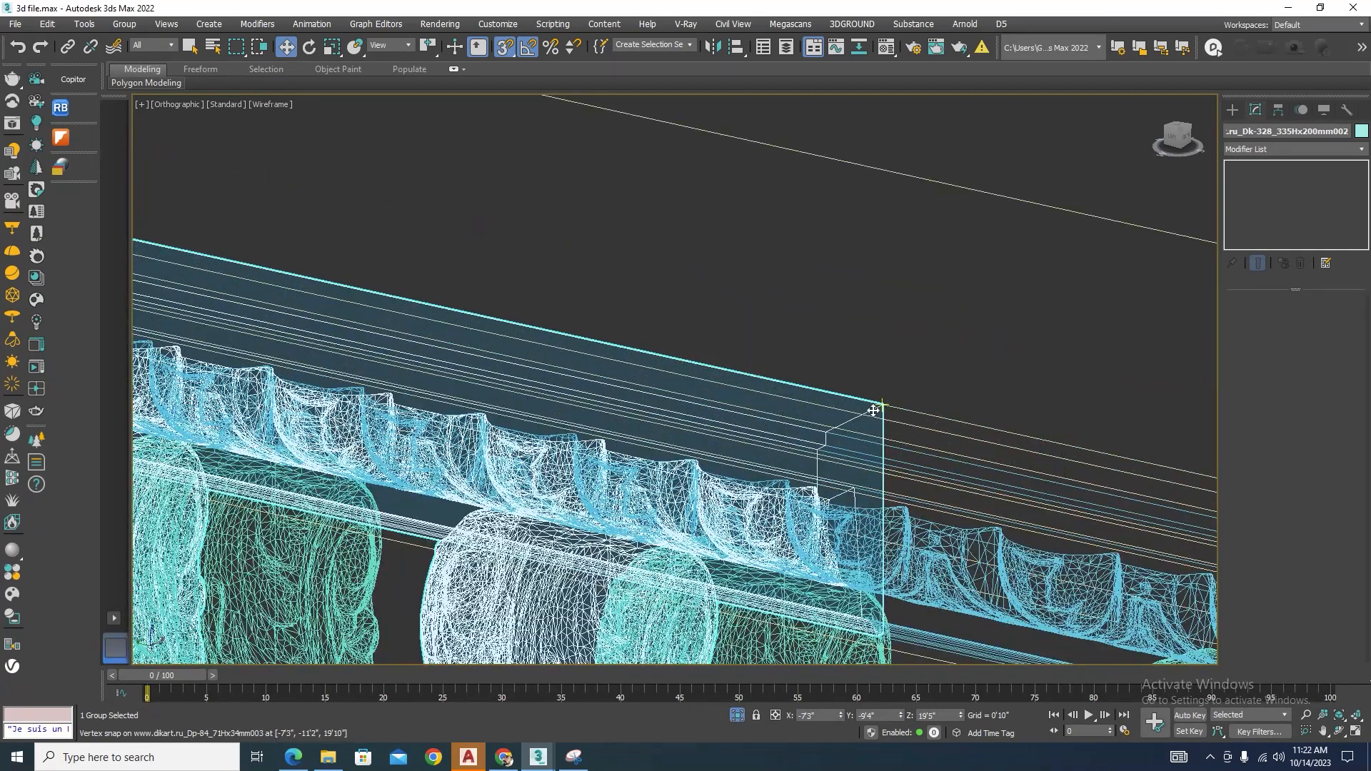
{"action": "left_click_drag", "start_coordinate": [873, 410], "coordinate": [493, 386]}
{"action": "scroll", "coordinate": [738, 471], "scroll_direction": "down", "scroll_amount": 5}
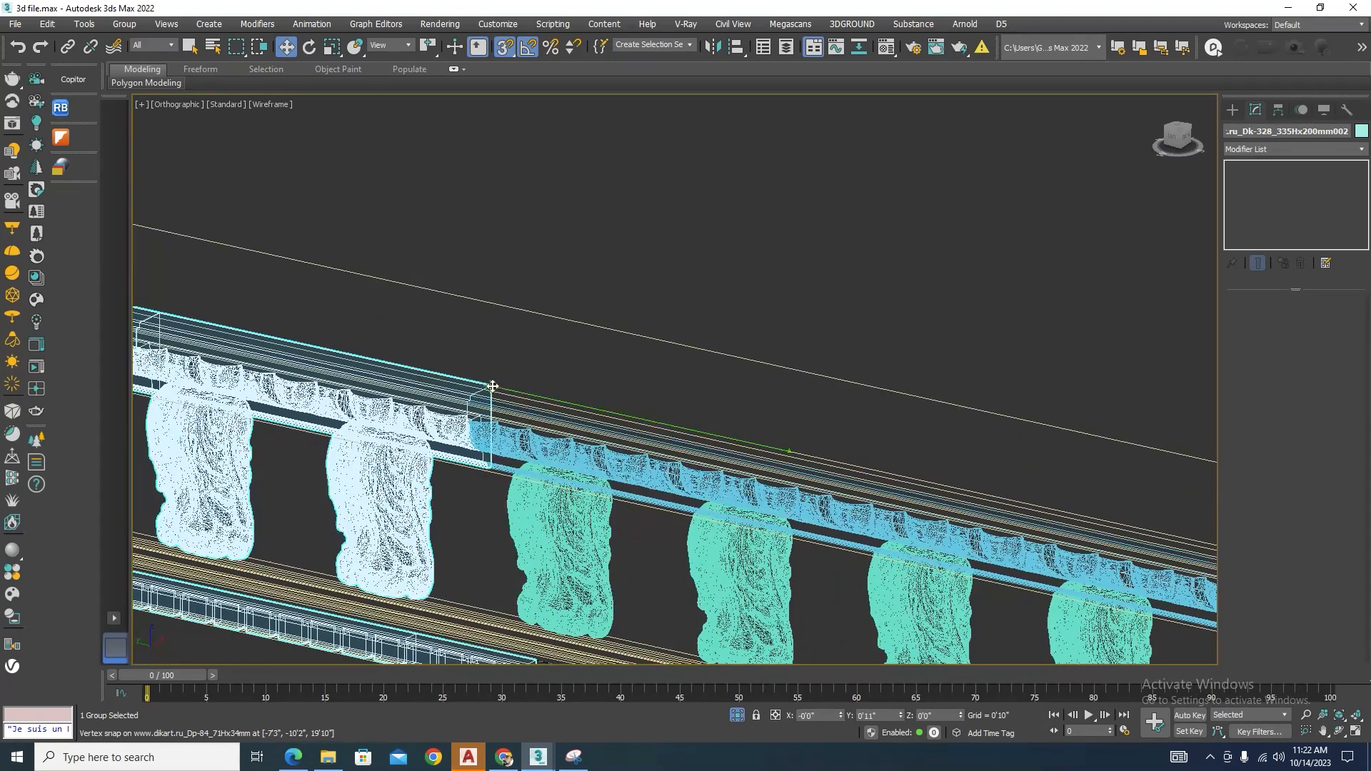
{"action": "scroll", "coordinate": [606, 386], "scroll_direction": "down", "scroll_amount": 8}
{"action": "scroll", "coordinate": [652, 397], "scroll_direction": "up", "scroll_amount": 8}
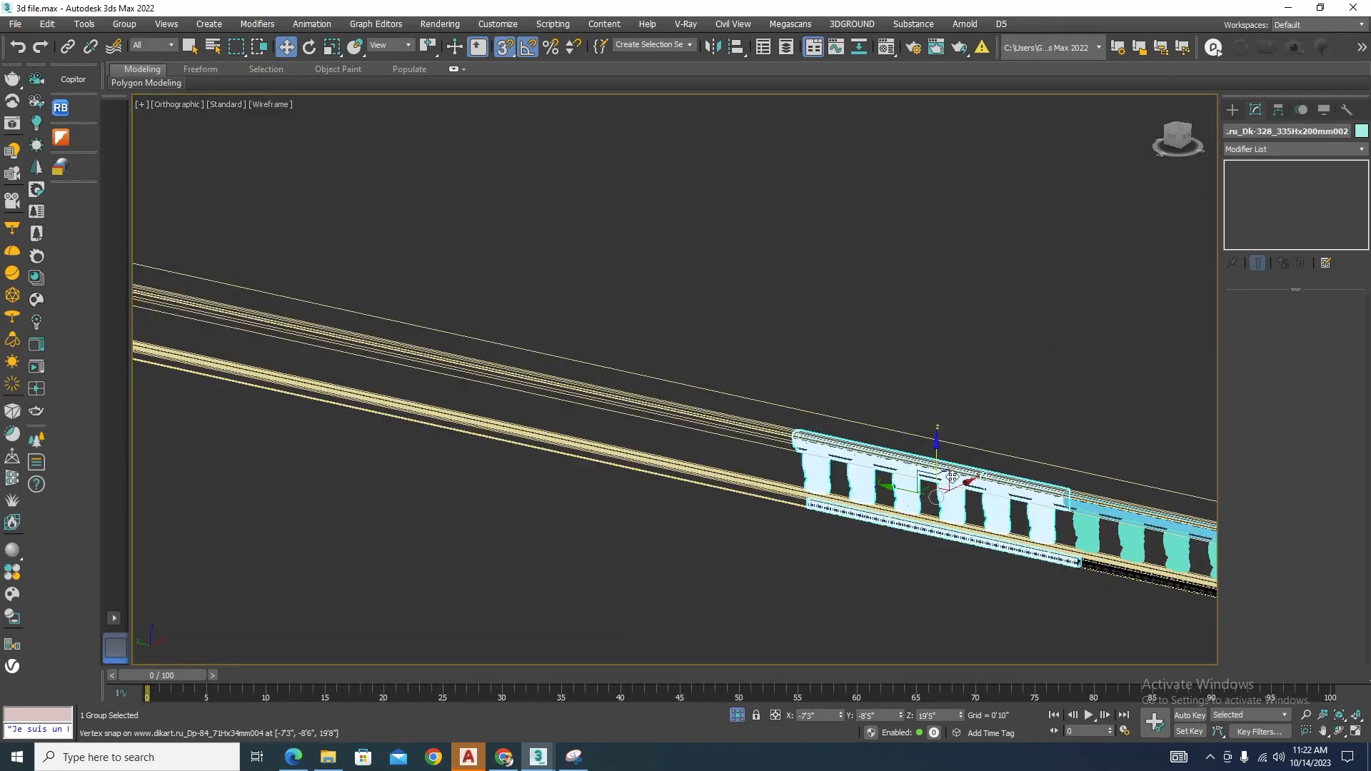
{"action": "scroll", "coordinate": [1082, 486], "scroll_direction": "up", "scroll_amount": 6}
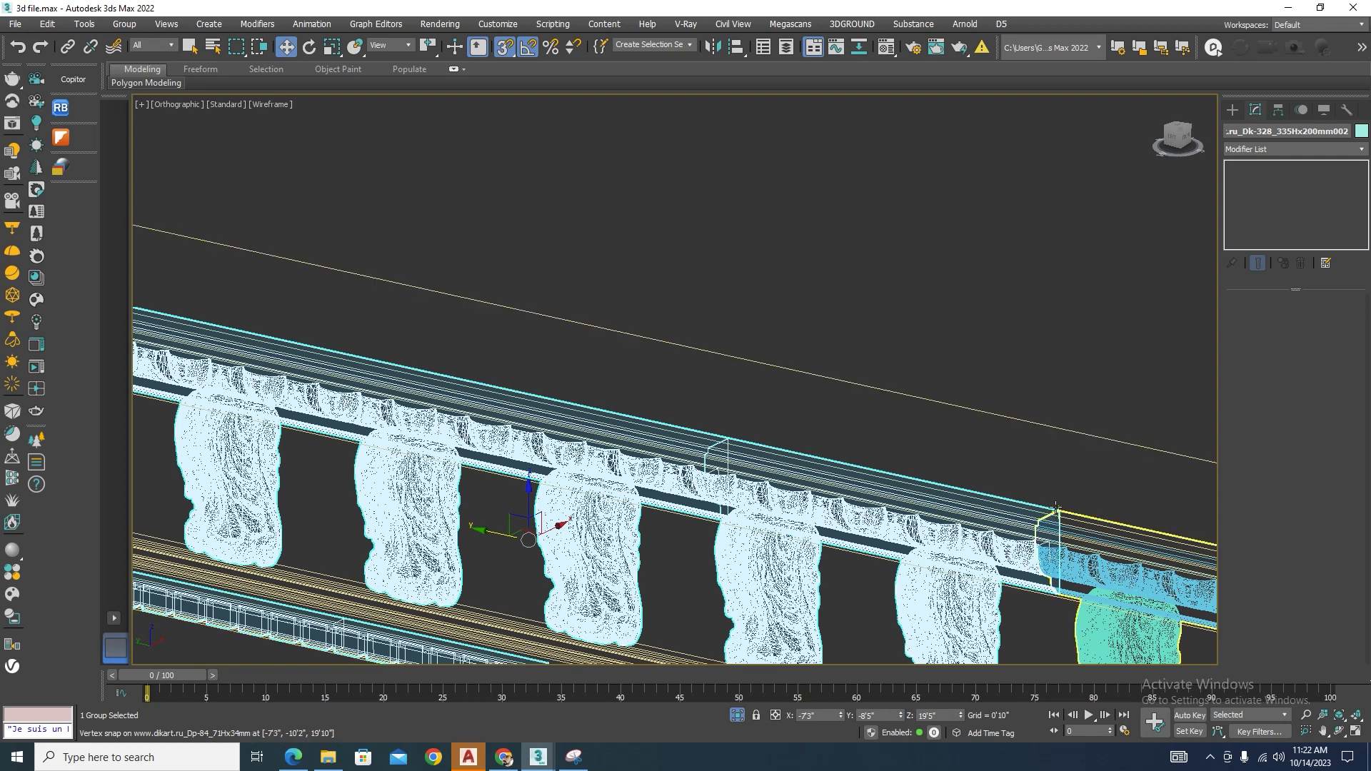
{"action": "scroll", "coordinate": [957, 493], "scroll_direction": "down", "scroll_amount": 4}
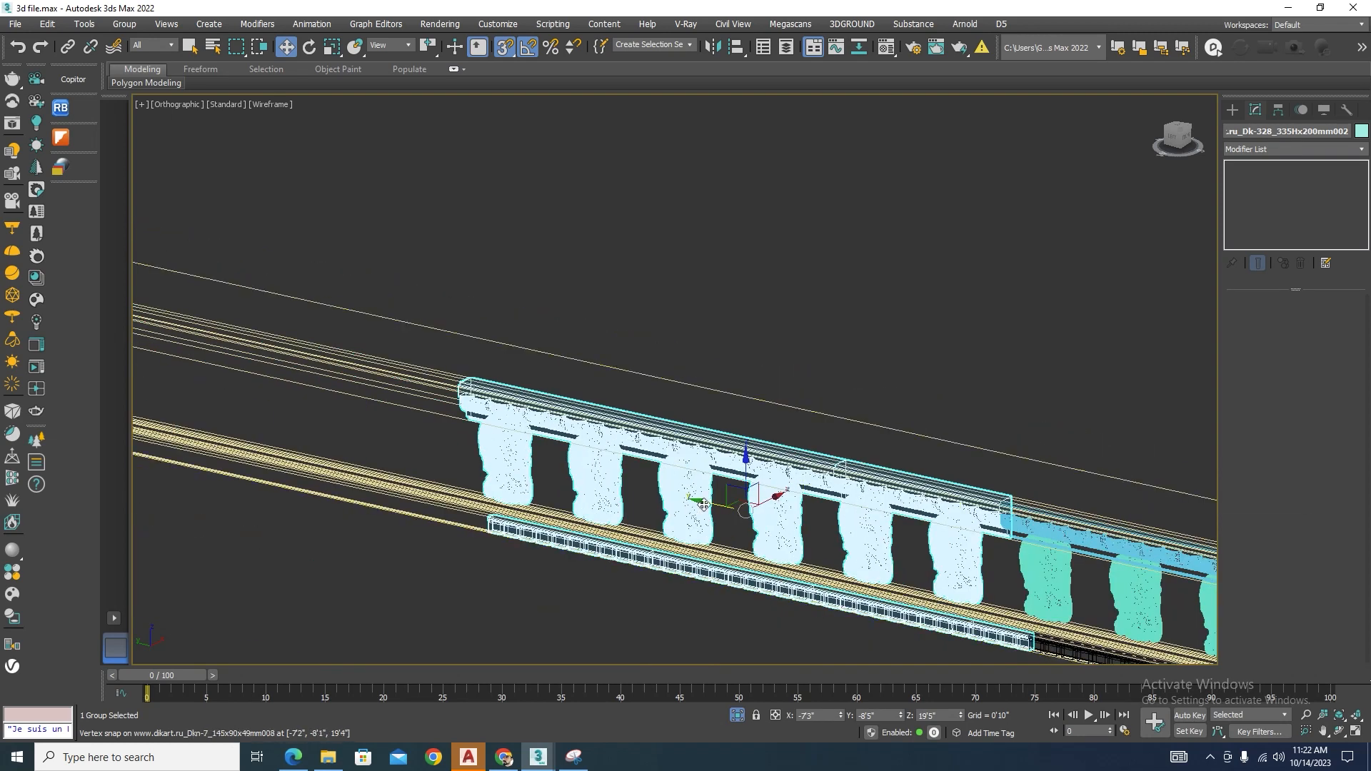
{"action": "left_click_drag", "start_coordinate": [703, 504], "coordinate": [167, 387], "text": "shift"}
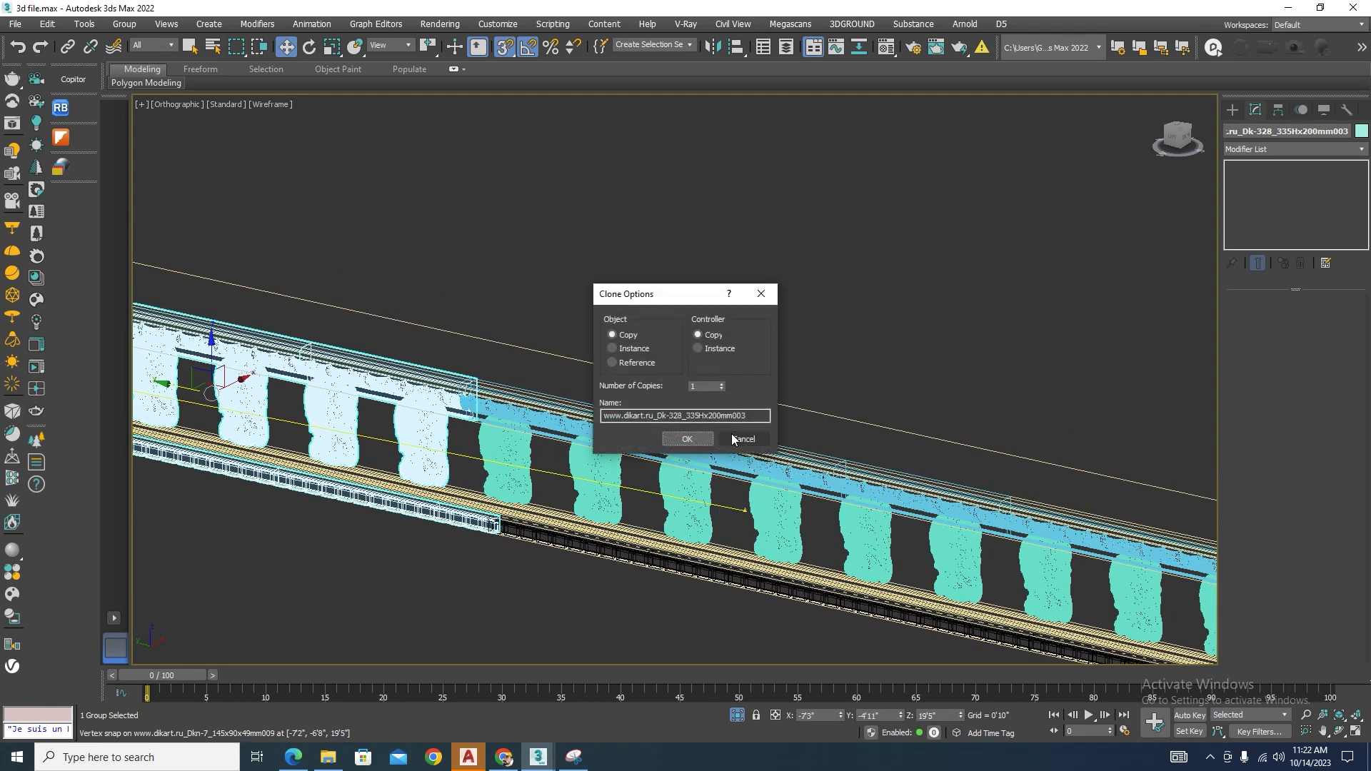
{"action": "left_click", "coordinate": [732, 437]}
{"action": "scroll", "coordinate": [698, 468], "scroll_direction": "down", "scroll_amount": 4}
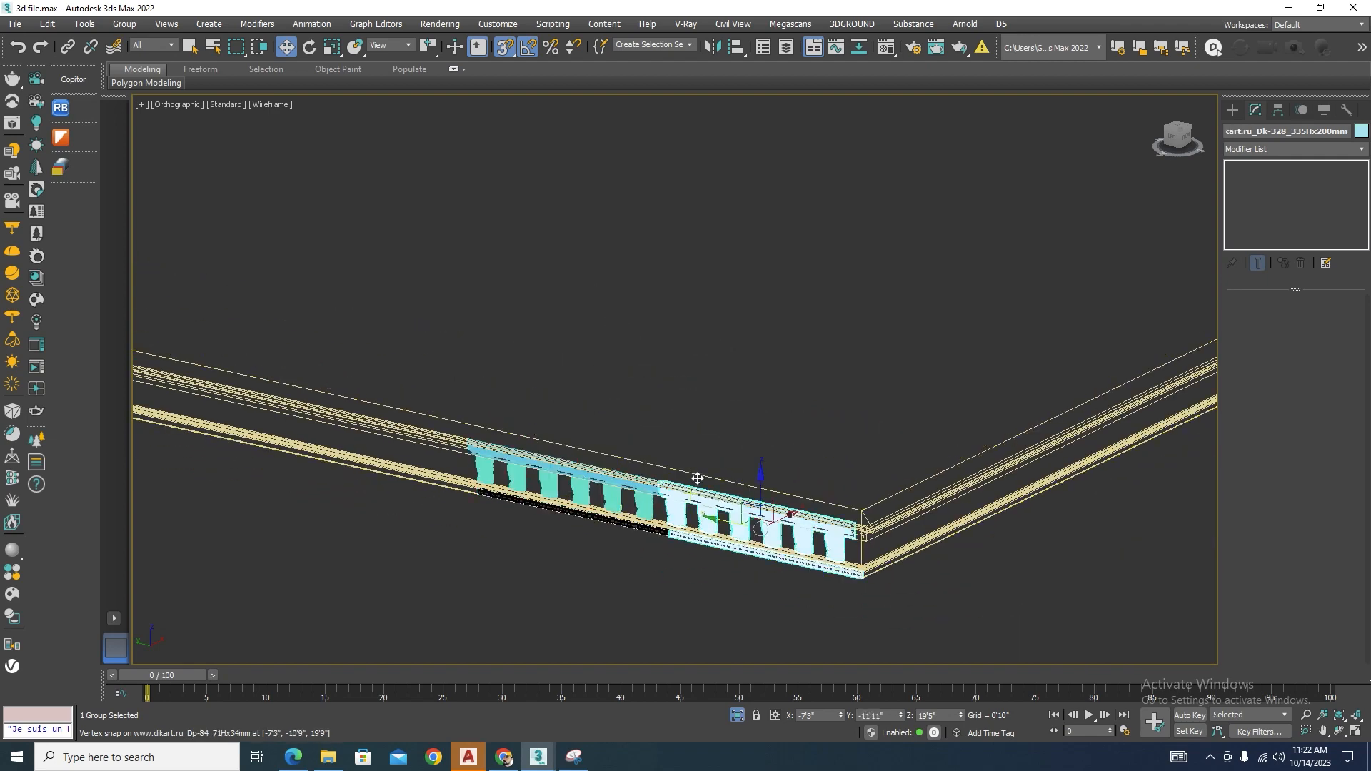
Copy the swept cornice straight up as one independent copy above the original.
{"action": "left_click", "coordinate": [807, 480]}
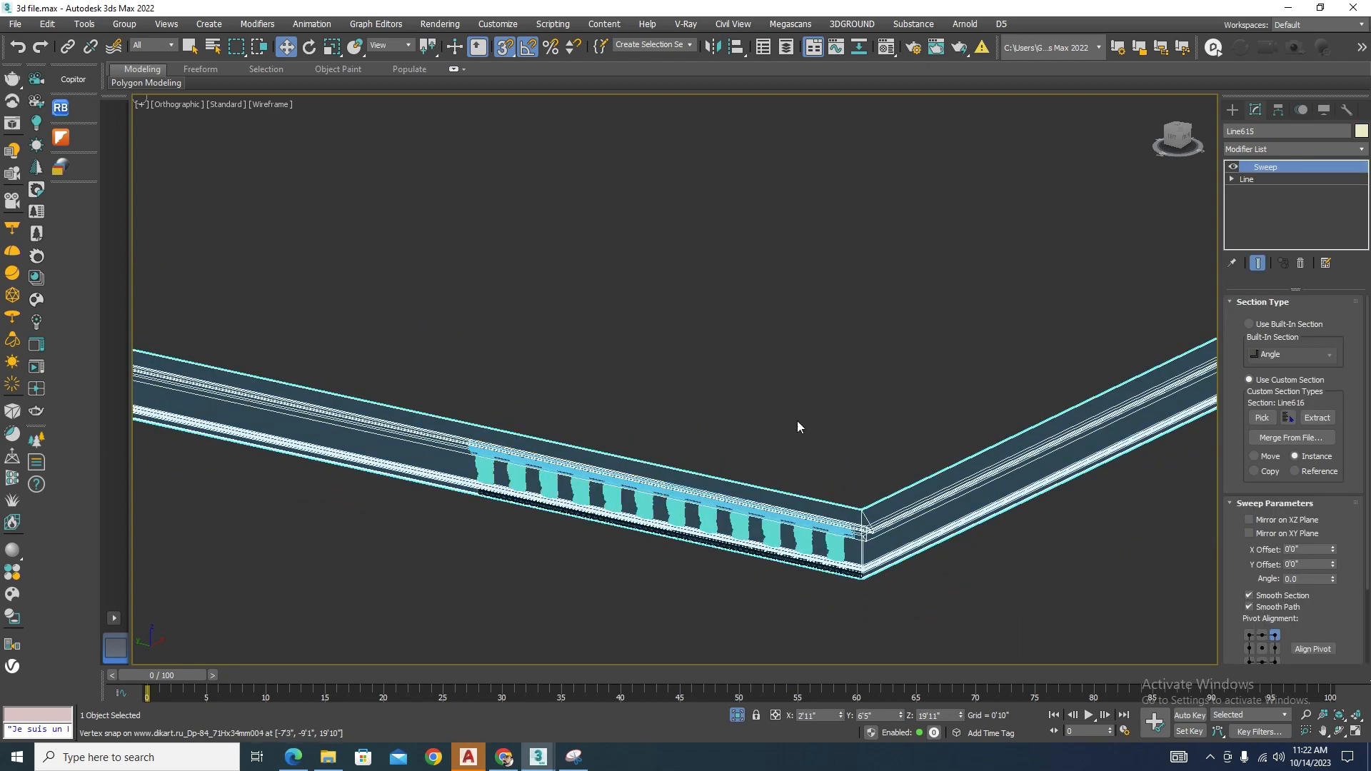
{"action": "scroll", "coordinate": [798, 427], "scroll_direction": "down", "scroll_amount": 6}
{"action": "scroll", "coordinate": [637, 323], "scroll_direction": "up", "scroll_amount": 6}
{"action": "left_click_drag", "start_coordinate": [636, 315], "coordinate": [636, 252], "text": "shift"}
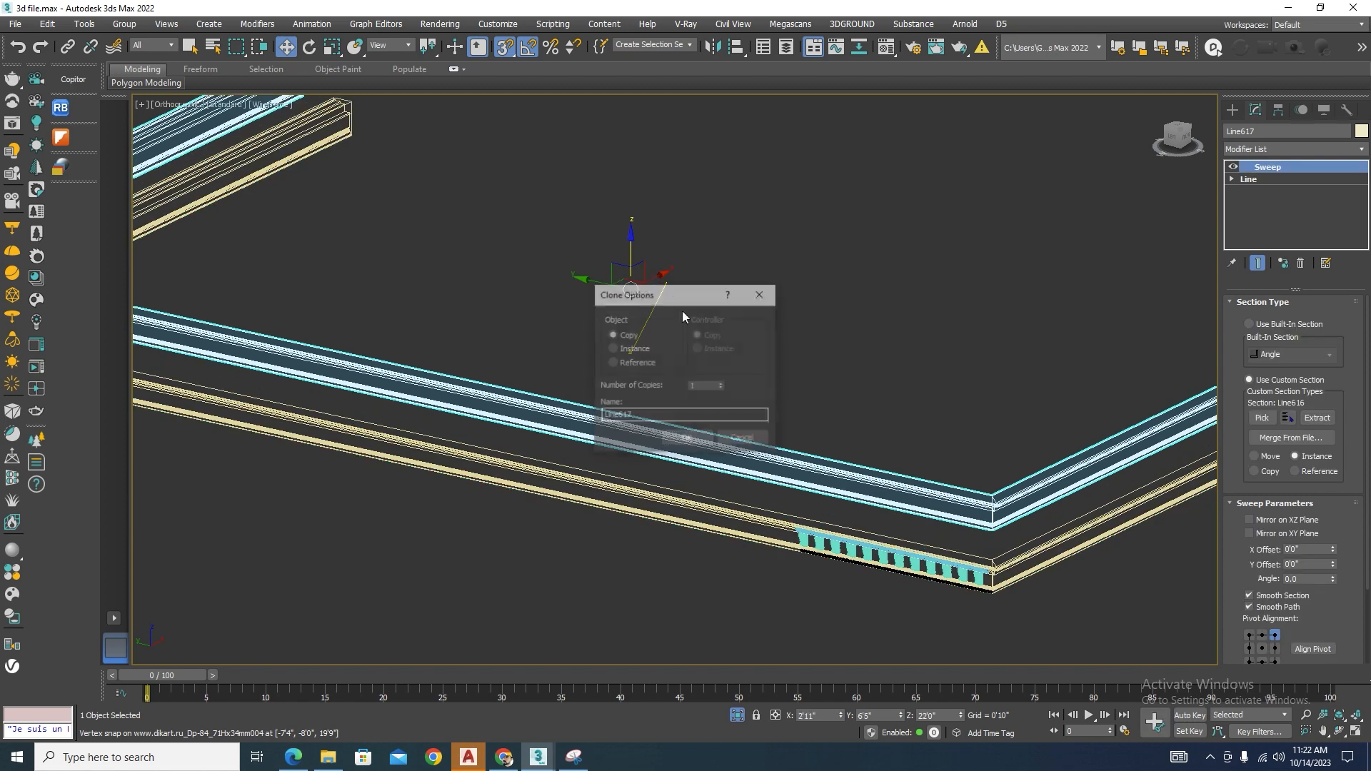
{"action": "left_click", "coordinate": [698, 438]}
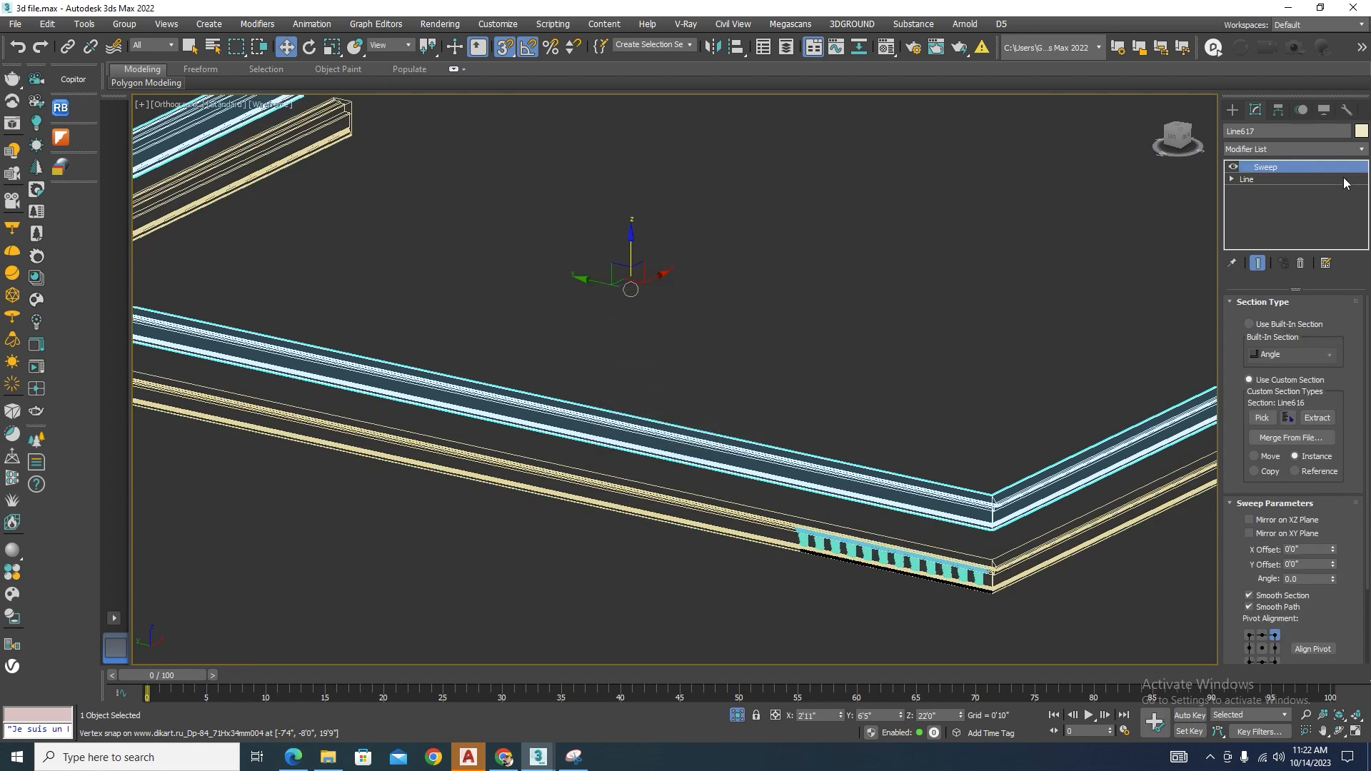
Remove the Sweep modifier from the copied cornice and snap the remaining line down to the original cornice's lower corner.
{"action": "left_click", "coordinate": [1299, 264]}
{"action": "left_click_drag", "start_coordinate": [633, 249], "coordinate": [824, 243]}
{"action": "scroll", "coordinate": [1031, 580], "scroll_direction": "up", "scroll_amount": 3}
{"action": "left_click_drag", "start_coordinate": [952, 327], "coordinate": [958, 615]}
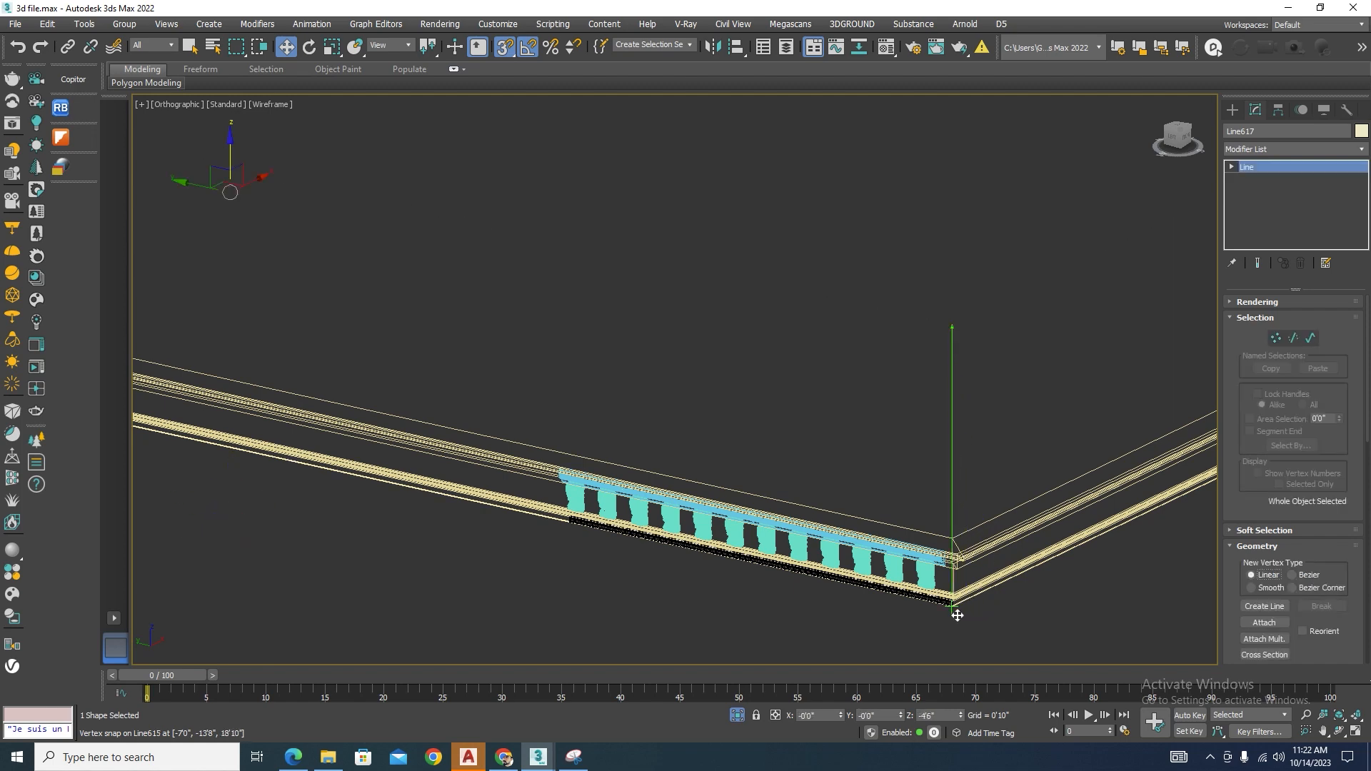
Try the Spacing Tool on the second ornament group, picking the bare line along the cornice's lower edge as the path.
{"action": "left_click", "coordinate": [626, 508]}
{"action": "left_click", "coordinate": [85, 27]}
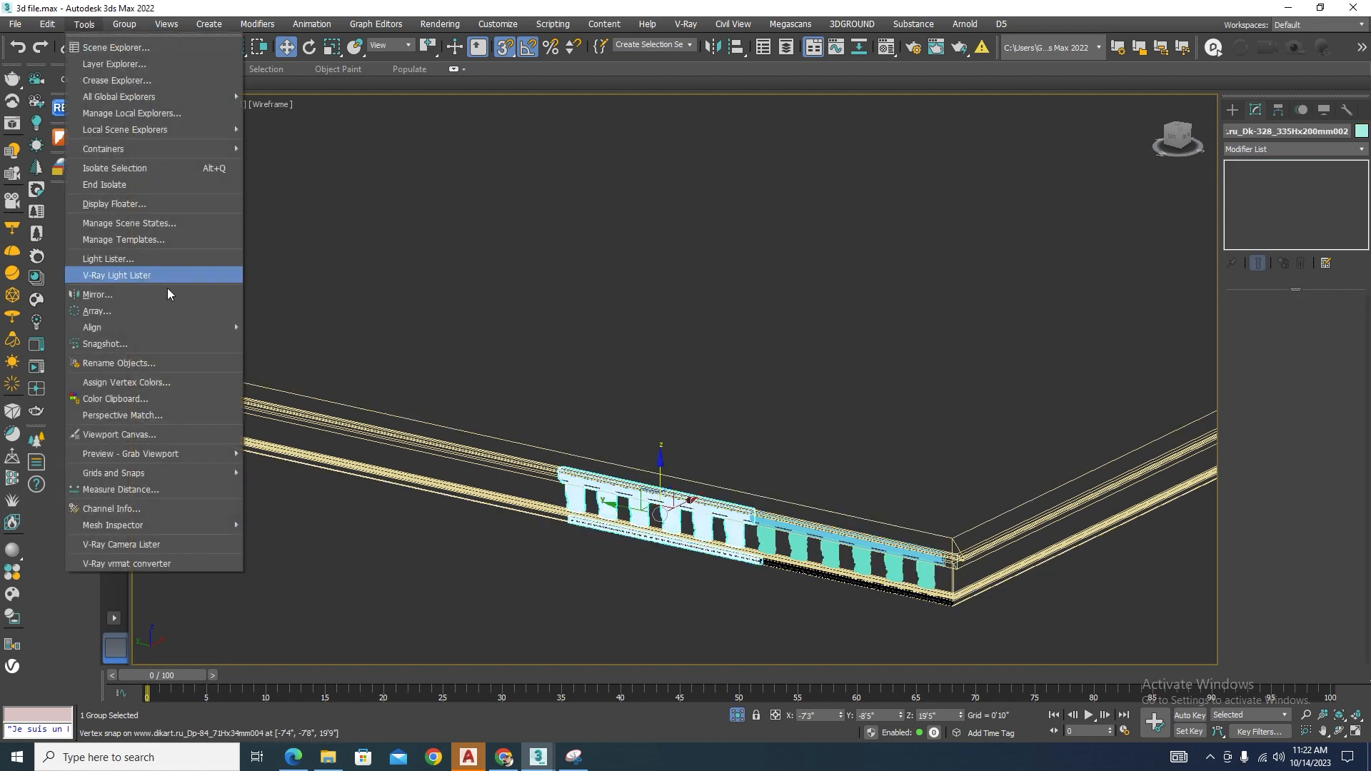
{"action": "mouse_move", "coordinate": [214, 327]}
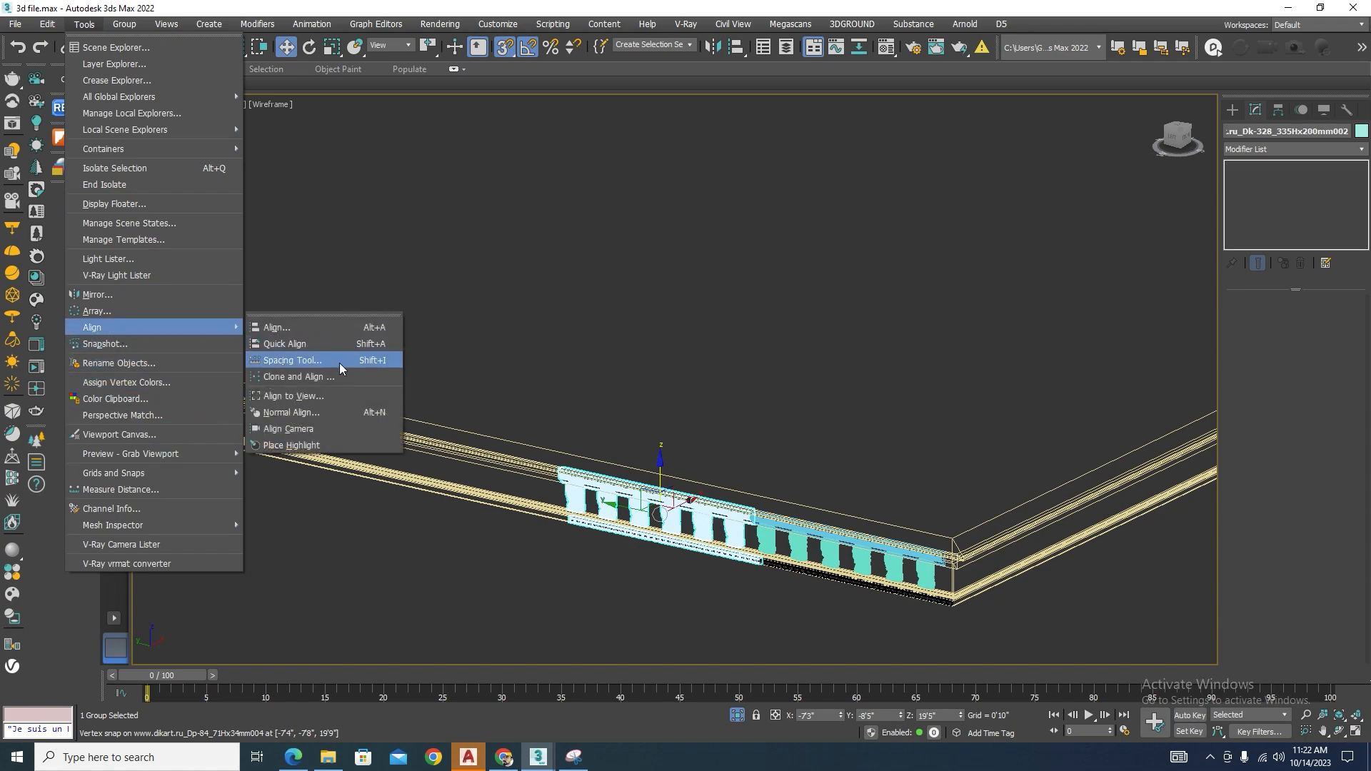
{"action": "left_click", "coordinate": [299, 368]}
{"action": "left_click", "coordinate": [50, 55]}
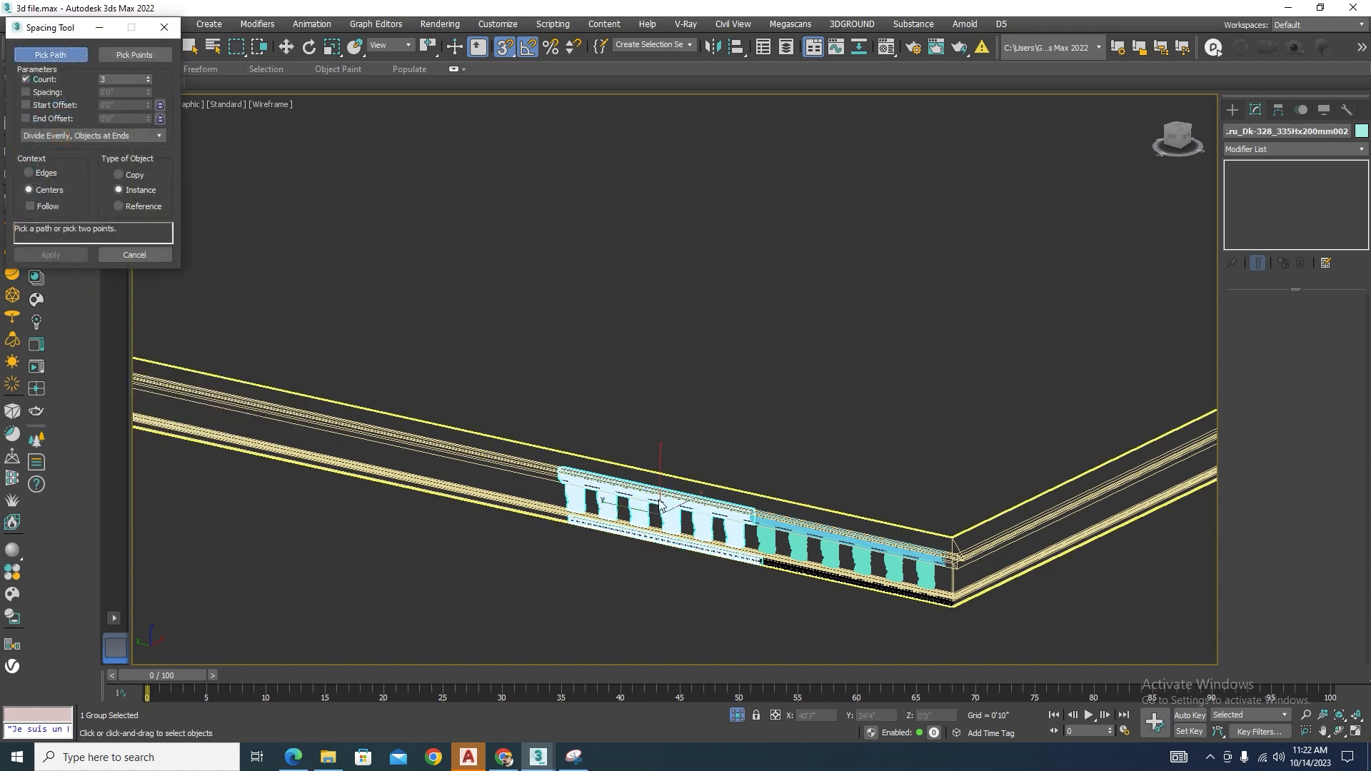
{"action": "scroll", "coordinate": [950, 607], "scroll_direction": "up", "scroll_amount": 6}
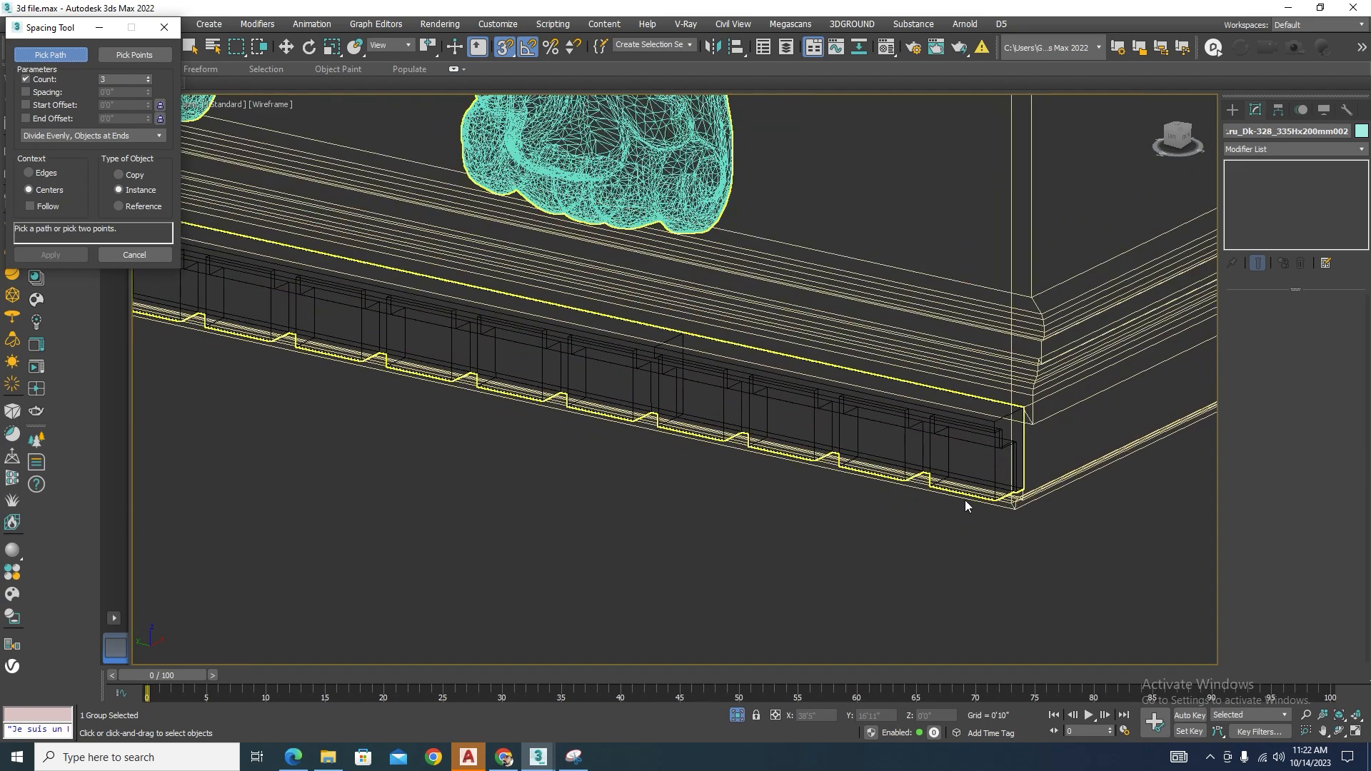
{"action": "left_click", "coordinate": [1010, 507]}
{"action": "scroll", "coordinate": [798, 482], "scroll_direction": "down", "scroll_amount": 10}
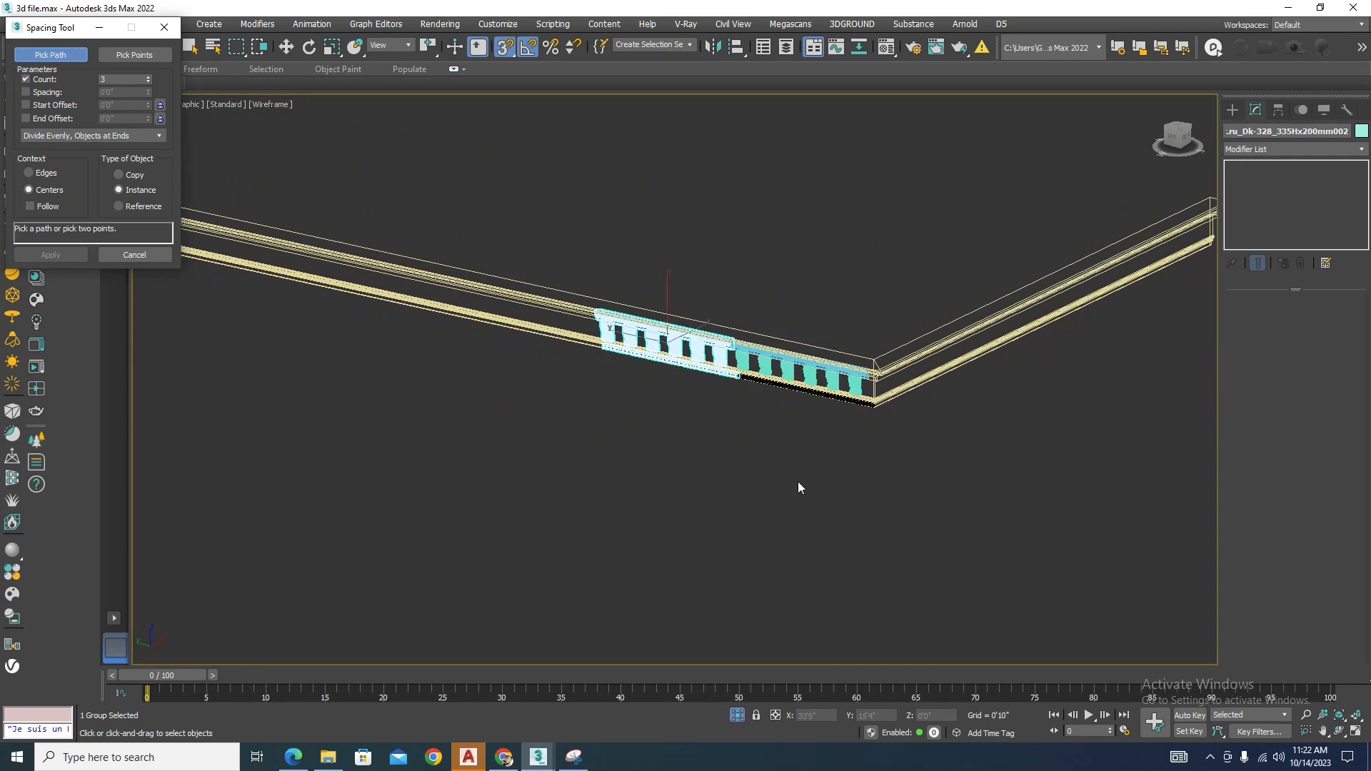
{"action": "middle_click_drag", "start_coordinate": [854, 461], "coordinate": [780, 443], "text": "alt"}
{"action": "key", "text": "F3"}
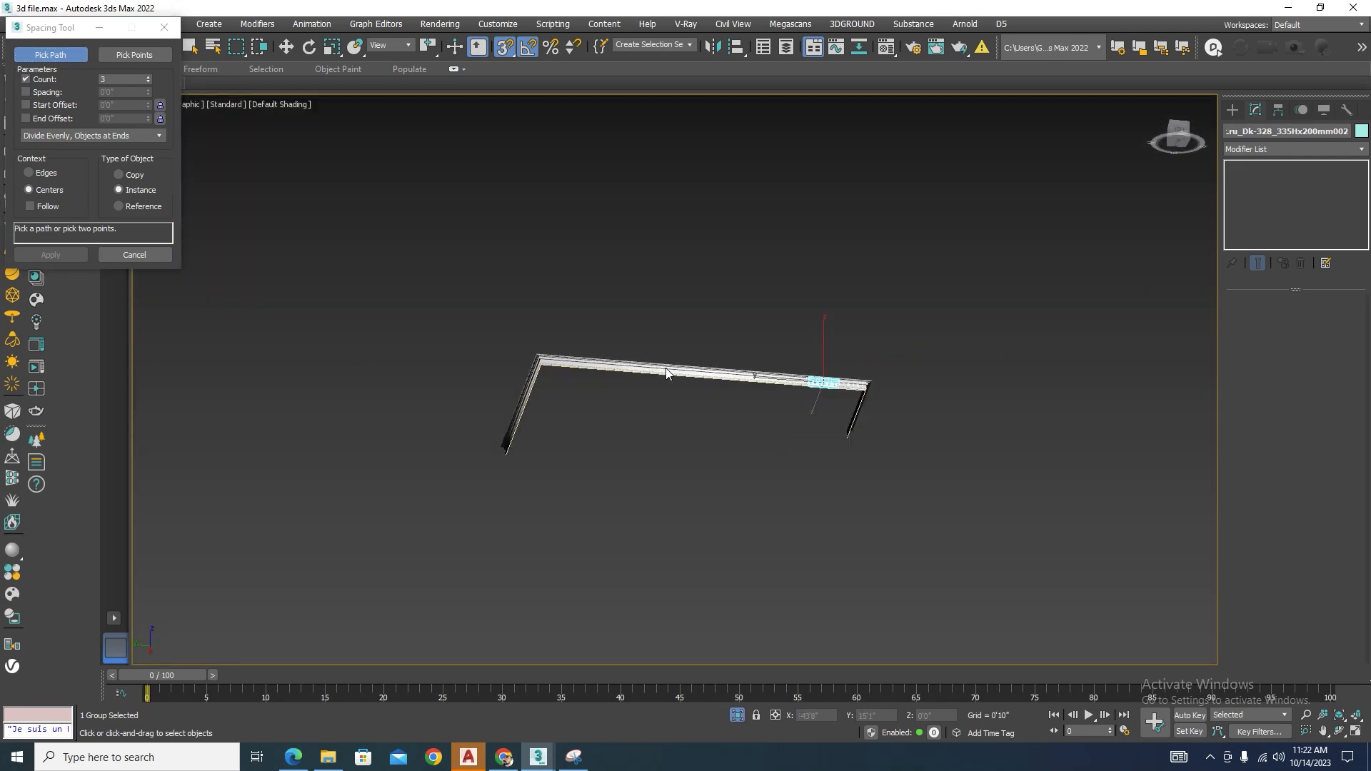
{"action": "scroll", "coordinate": [319, 437], "scroll_direction": "up", "scroll_amount": 10}
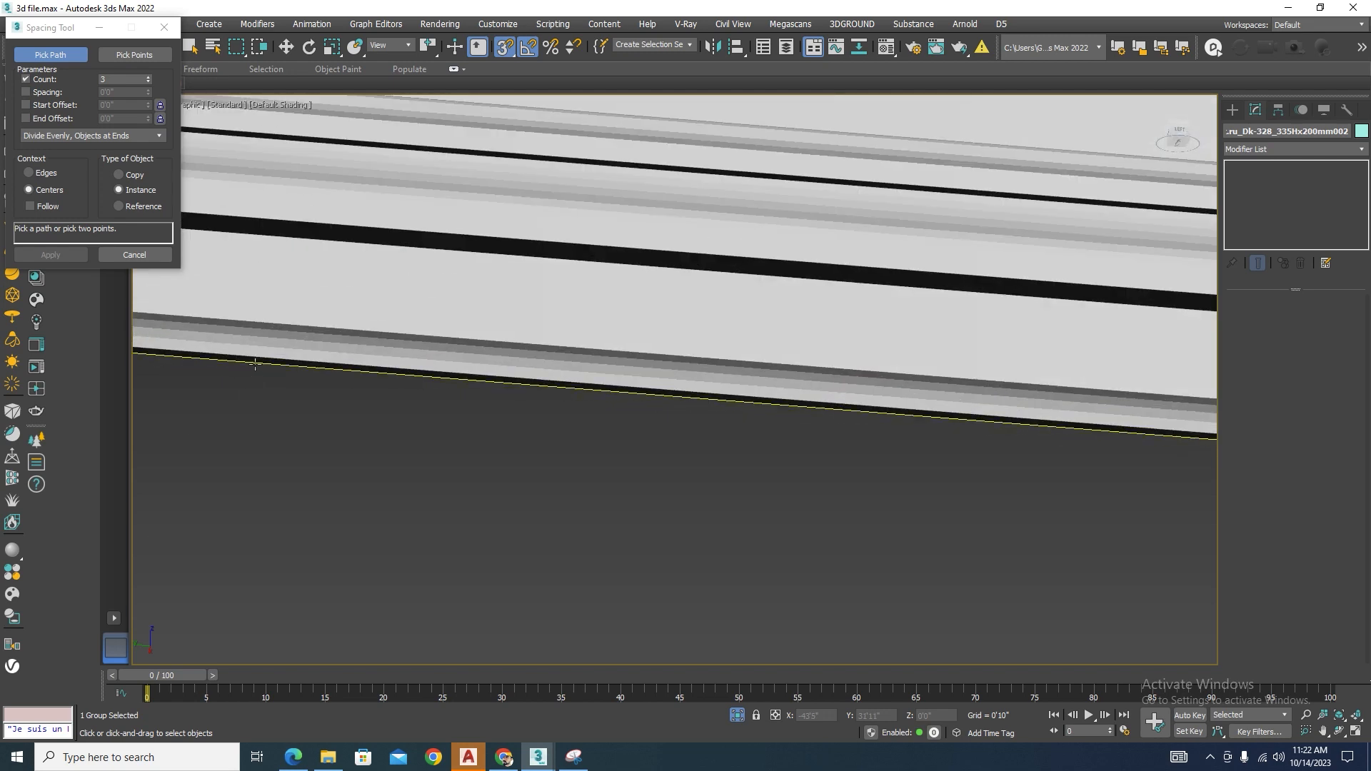
{"action": "left_click", "coordinate": [255, 364]}
{"action": "scroll", "coordinate": [538, 367], "scroll_direction": "down", "scroll_amount": 10}
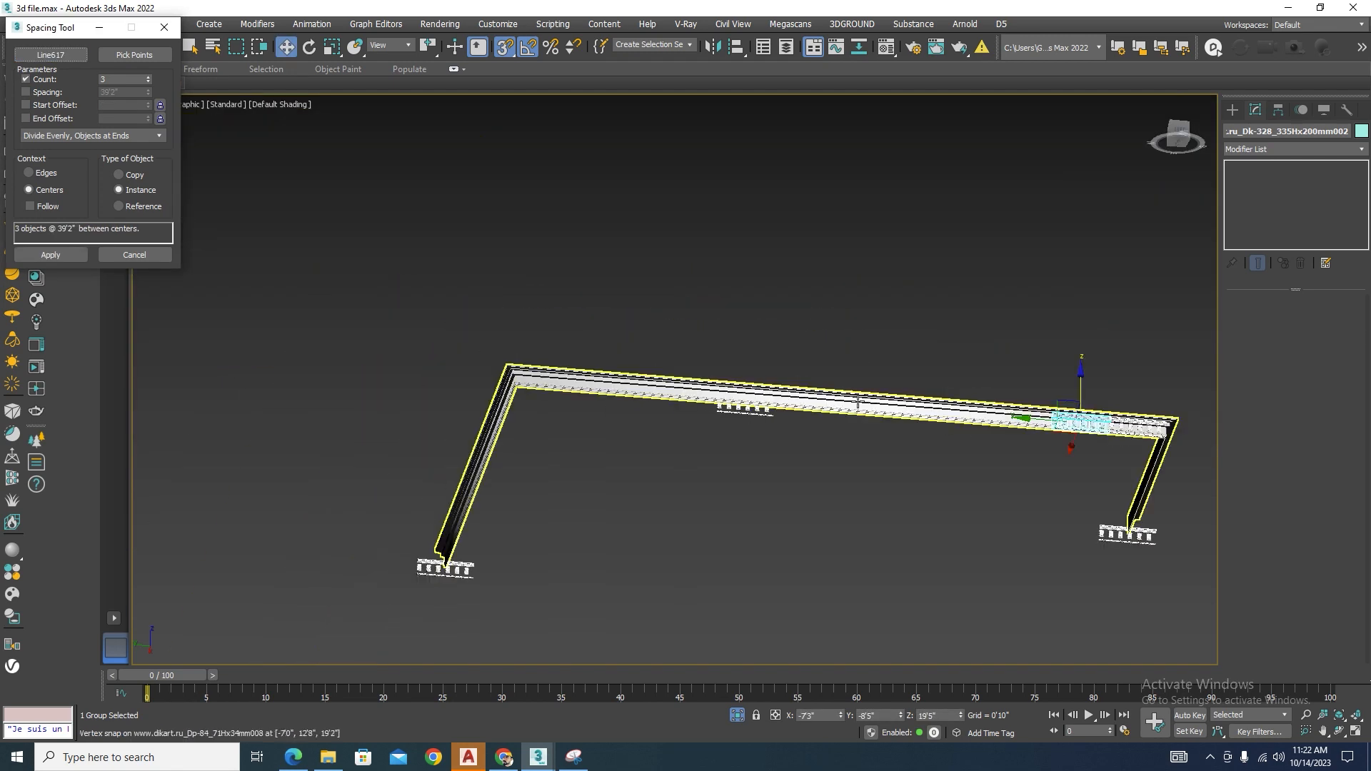
Set the spacing count to 6 with Follow enabled, trying Edges before returning the context to Centers.
{"action": "left_click", "coordinate": [149, 76]}
{"action": "left_click", "coordinate": [148, 76]}
{"action": "left_click", "coordinate": [149, 76]}
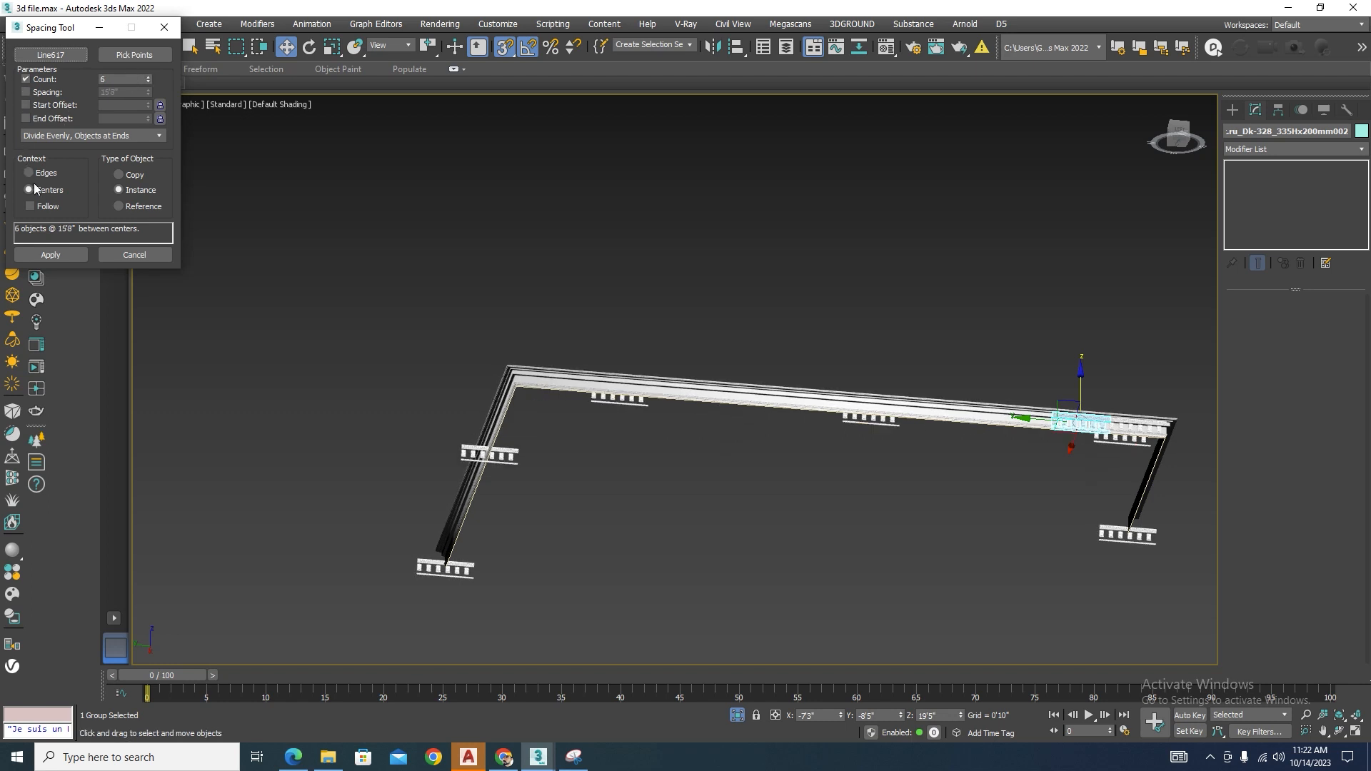
{"action": "left_click", "coordinate": [30, 206]}
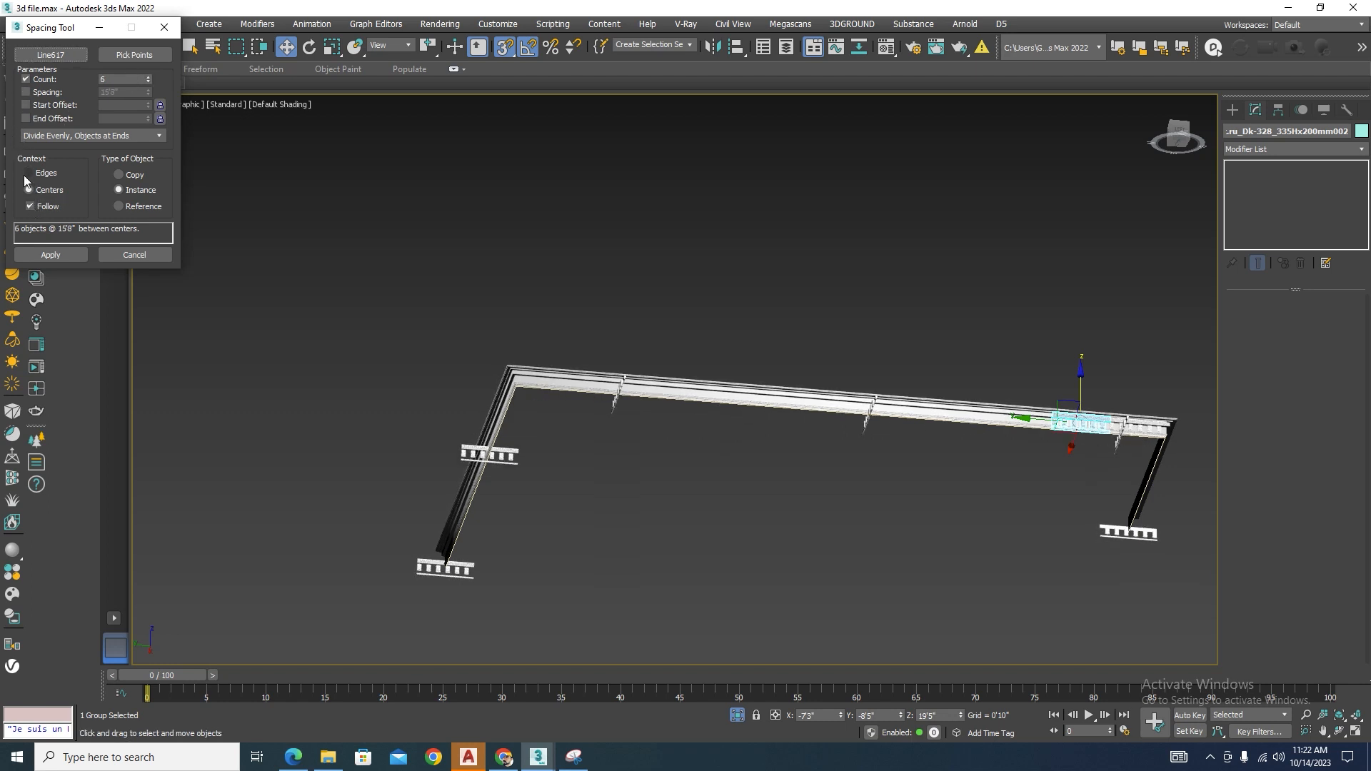
{"action": "left_click", "coordinate": [29, 173]}
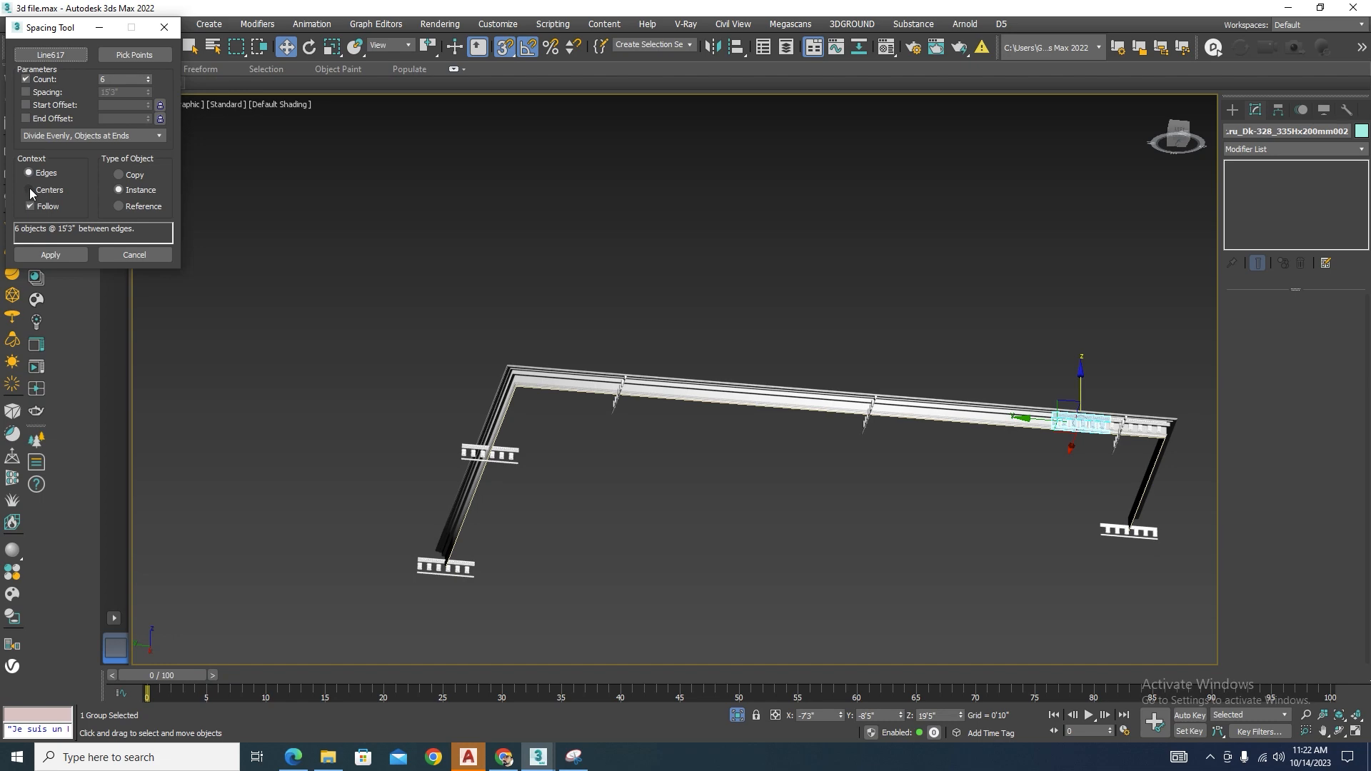
{"action": "left_click", "coordinate": [28, 190]}
Examine how the spaced ornament groups sit along the cornice and cancel the Spacing Tool.
{"action": "scroll", "coordinate": [1132, 386], "scroll_direction": "up", "scroll_amount": 3}
{"action": "scroll", "coordinate": [928, 400], "scroll_direction": "down", "scroll_amount": 6}
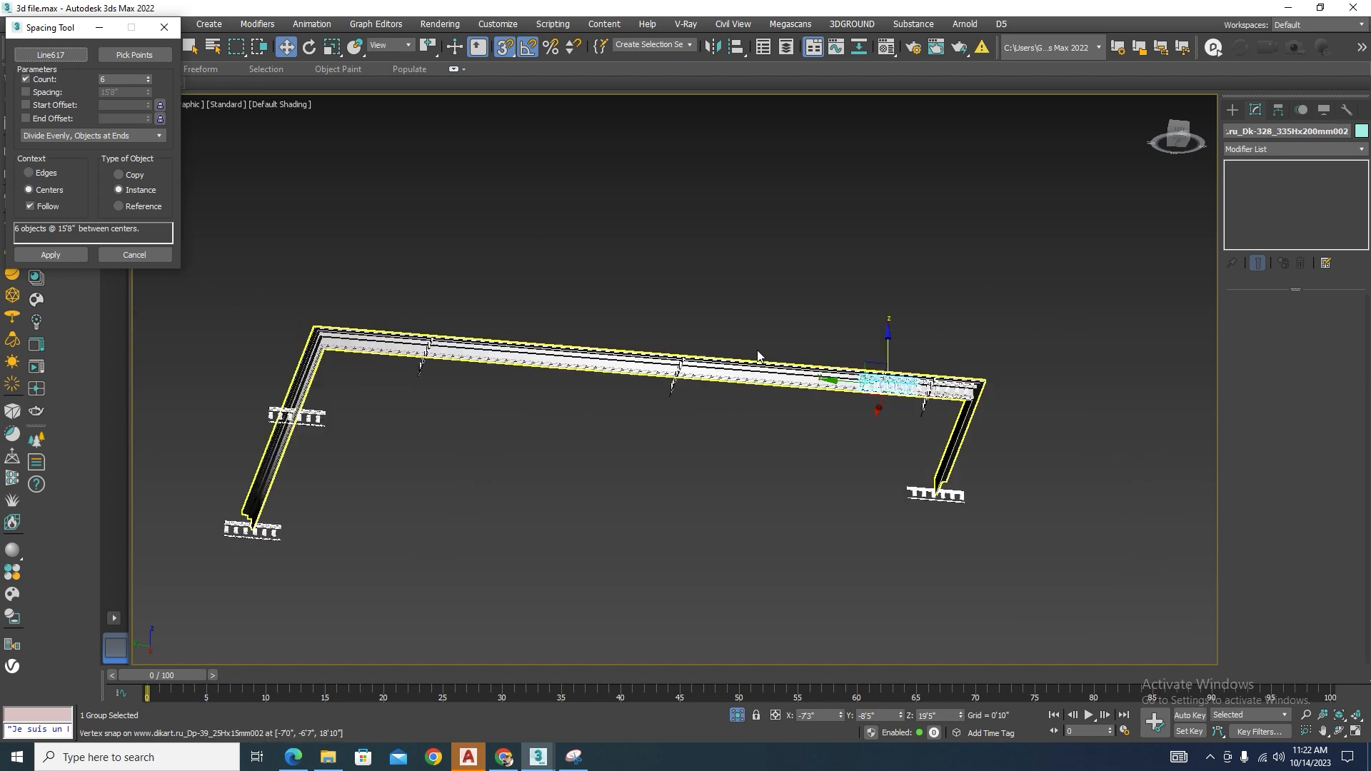
{"action": "scroll", "coordinate": [422, 429], "scroll_direction": "up", "scroll_amount": 5}
{"action": "scroll", "coordinate": [526, 379], "scroll_direction": "down", "scroll_amount": 5}
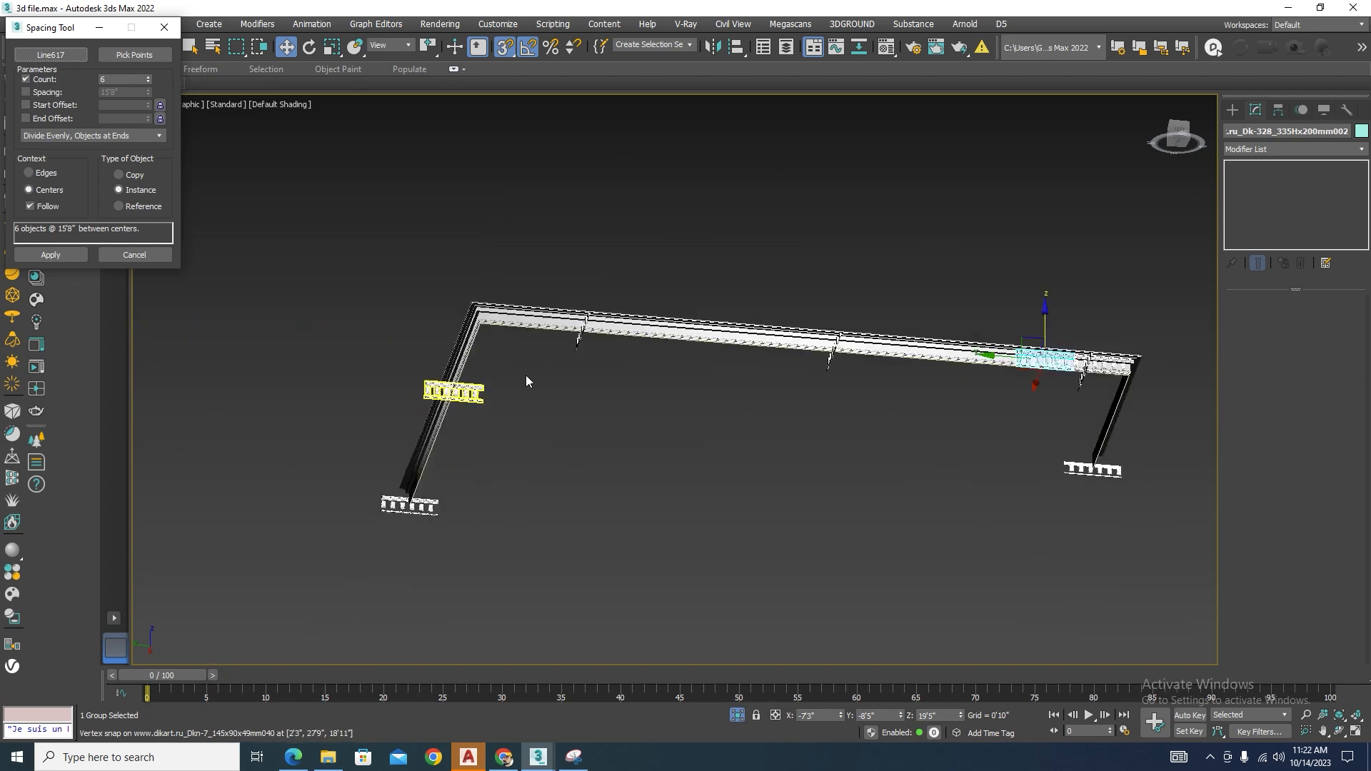
{"action": "mouse_move", "coordinate": [527, 379]}
{"action": "middle_mouse_down", "text": "alt"}
{"action": "mouse_move", "coordinate": [655, 450]}
{"action": "mouse_move", "coordinate": [624, 489]}
{"action": "middle_mouse_up", "text": "alt"}
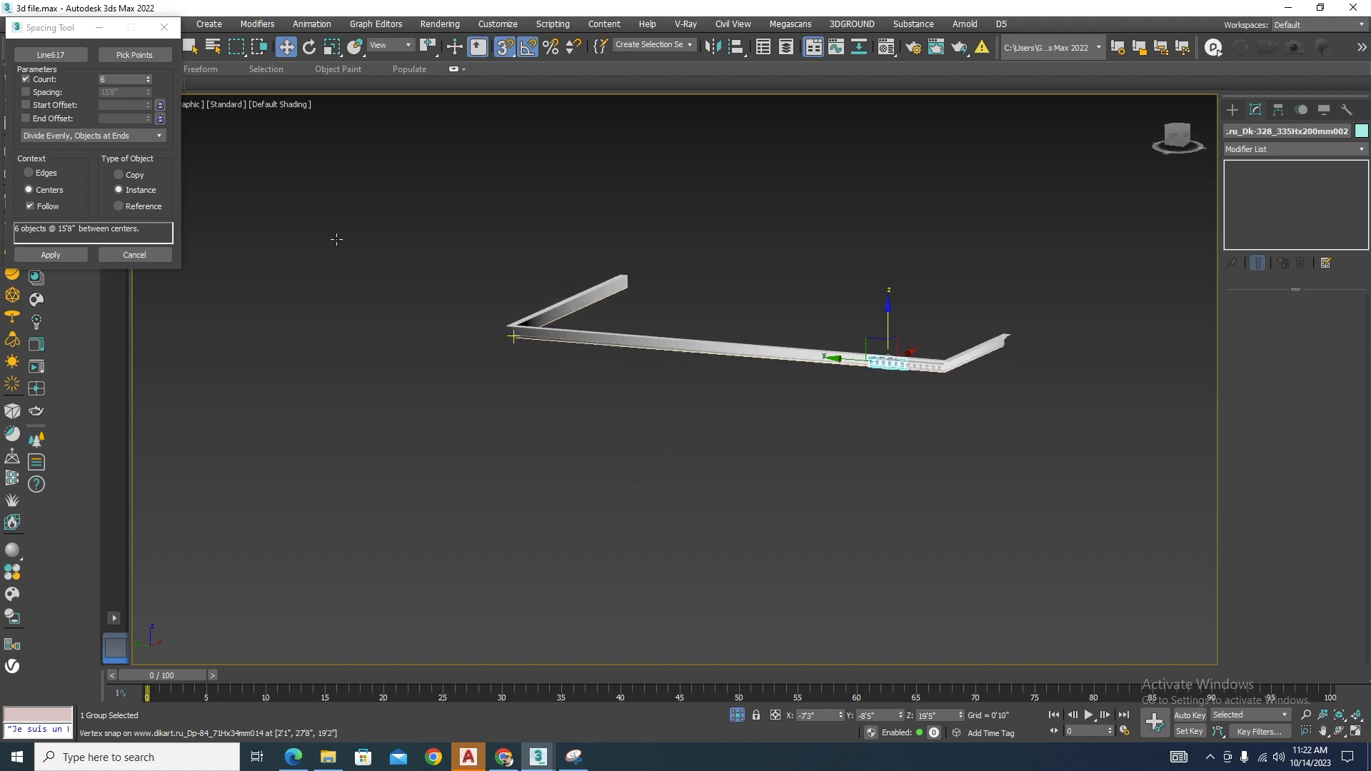
{"action": "left_click", "coordinate": [150, 257]}
Try copying the second ornament group along the cornice in the wireframe top view.
{"action": "scroll", "coordinate": [927, 471], "scroll_direction": "up", "scroll_amount": 8}
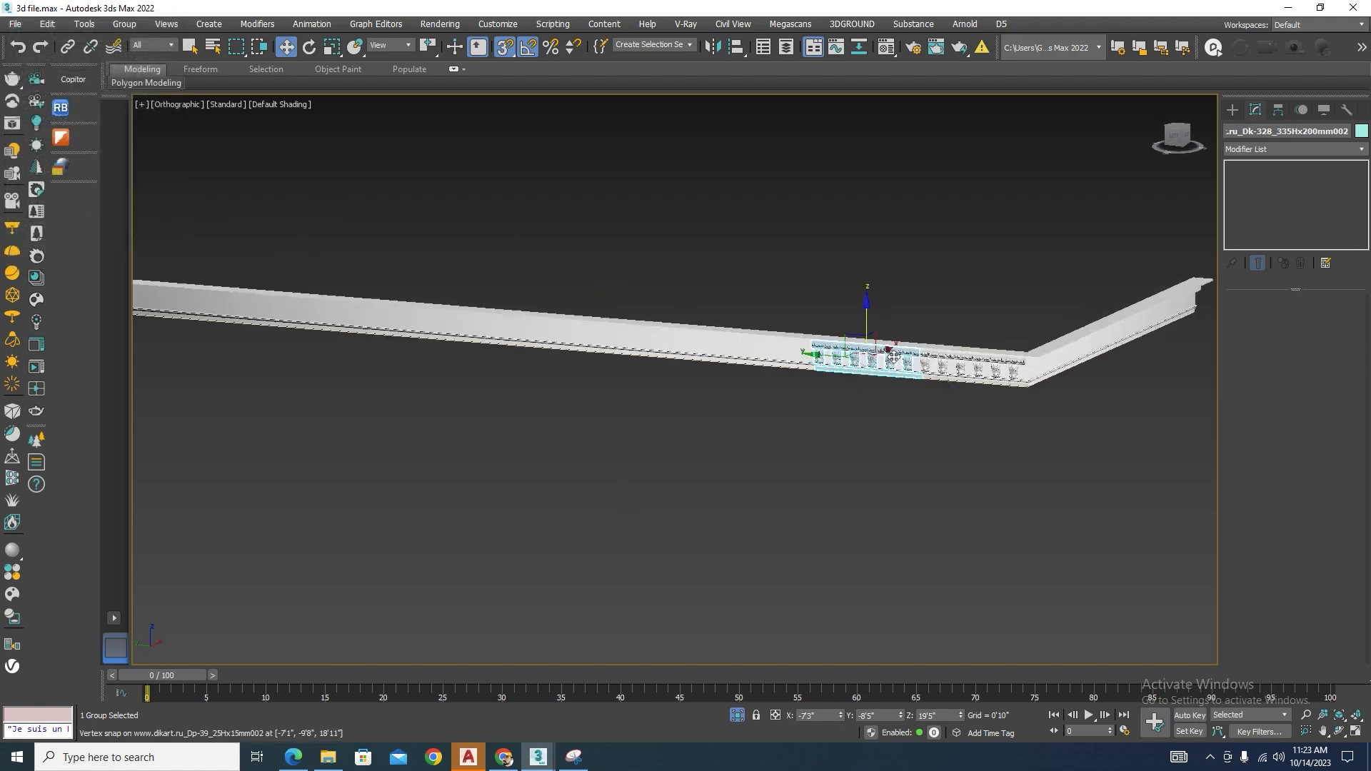
{"action": "key", "text": "F3"}
{"action": "scroll", "coordinate": [1008, 294], "scroll_direction": "up", "scroll_amount": 5}
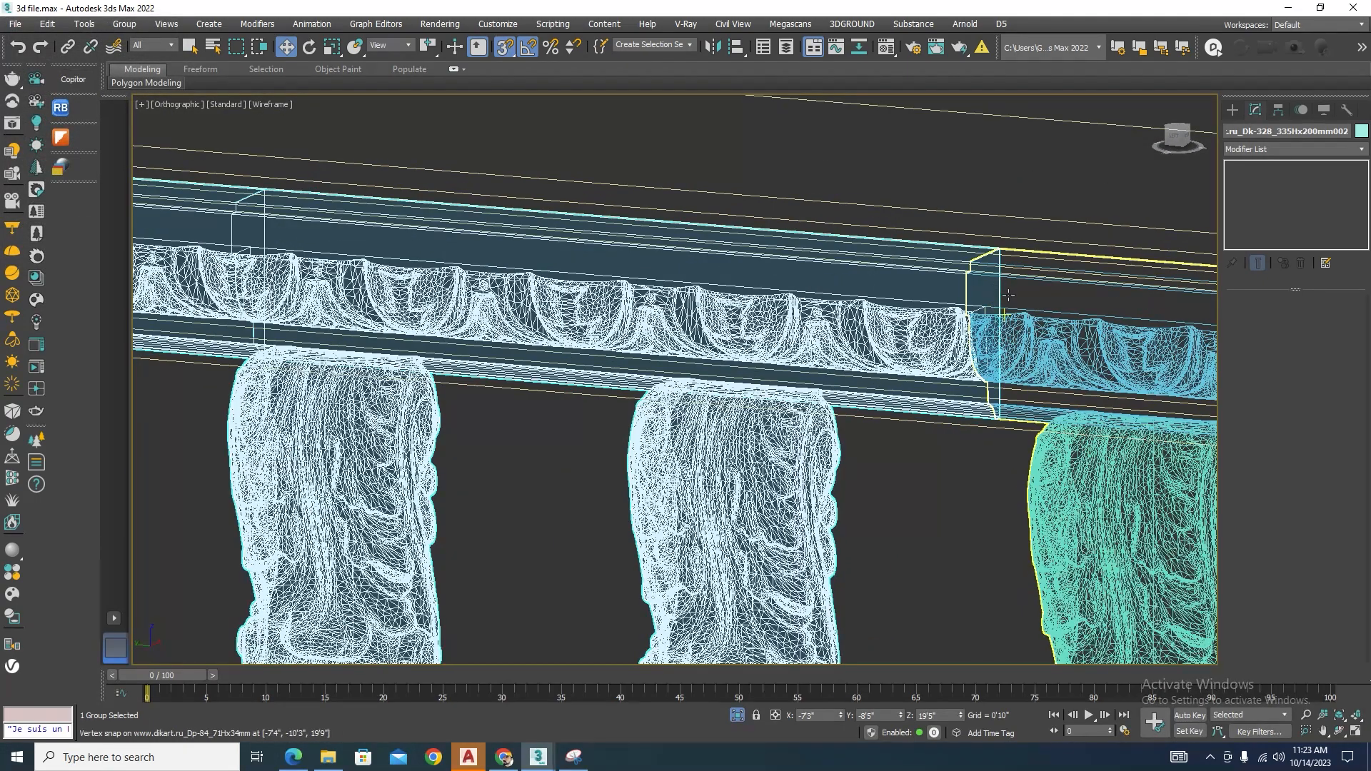
{"action": "key", "text": "t"}
{"action": "scroll", "coordinate": [886, 314], "scroll_direction": "down", "scroll_amount": 8}
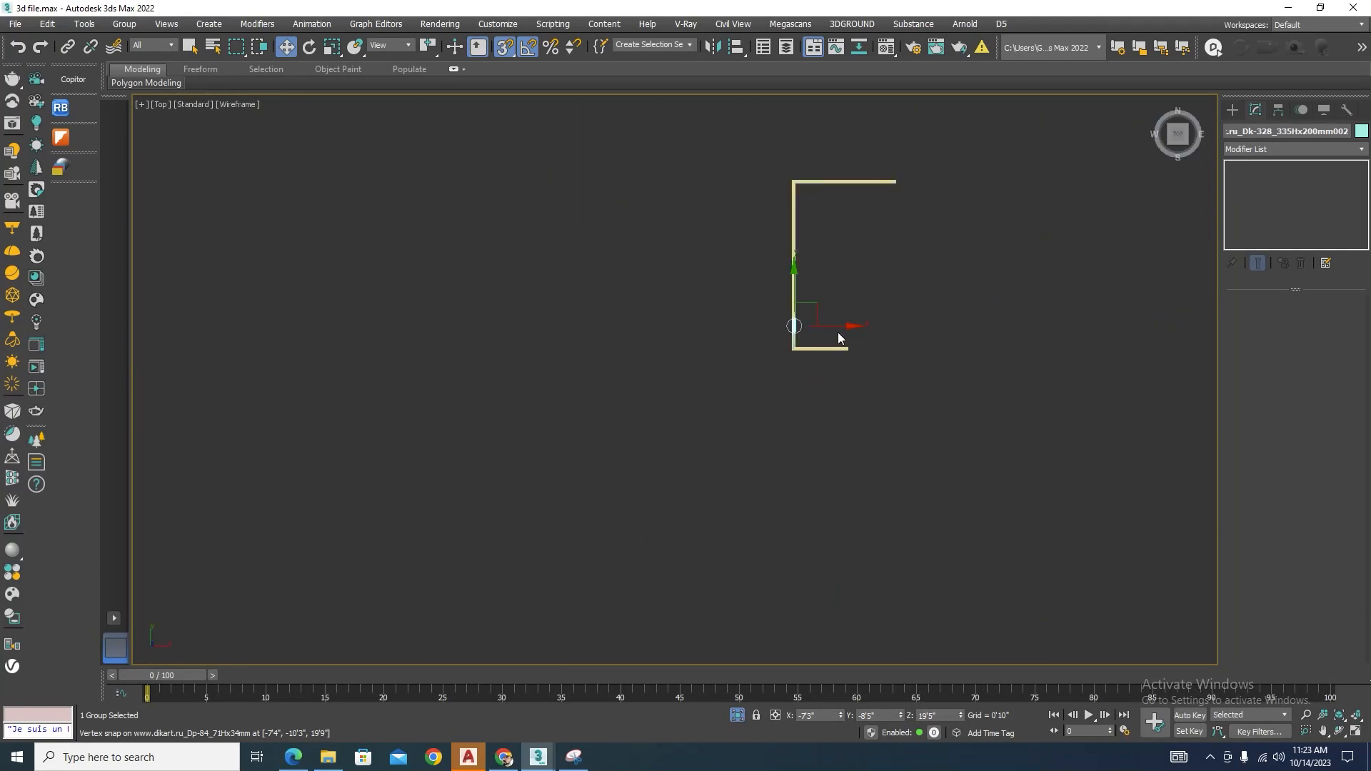
{"action": "scroll", "coordinate": [841, 336], "scroll_direction": "up", "scroll_amount": 4}
{"action": "scroll", "coordinate": [600, 294], "scroll_direction": "up", "scroll_amount": 4}
{"action": "scroll", "coordinate": [628, 494], "scroll_direction": "up", "scroll_amount": 8}
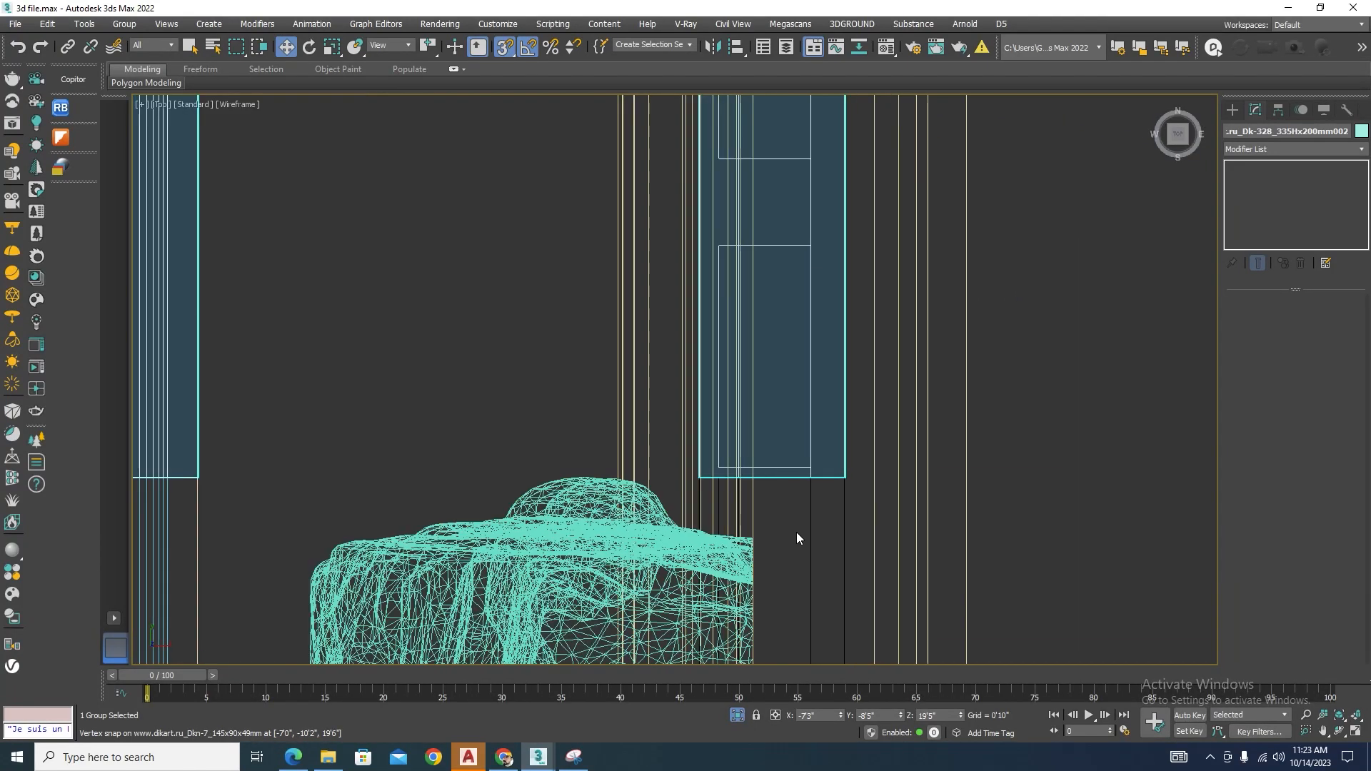
{"action": "scroll", "coordinate": [806, 582], "scroll_direction": "down", "scroll_amount": 8}
{"action": "mouse_move", "coordinate": [807, 582]}
{"action": "left_mouse_down"}
{"action": "mouse_move", "coordinate": [863, 269]}
{"action": "mouse_move", "coordinate": [841, 312]}
{"action": "left_mouse_up"}
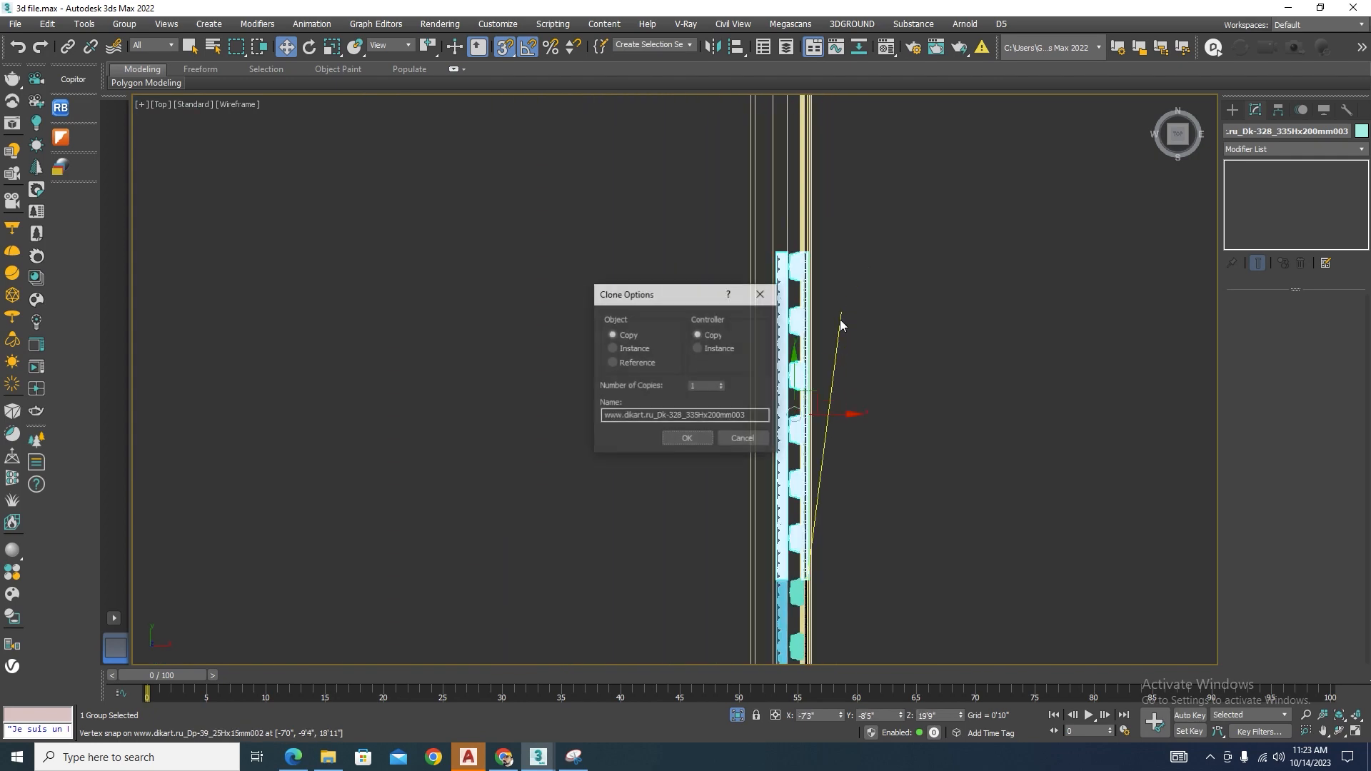
{"action": "left_click", "coordinate": [750, 441]}
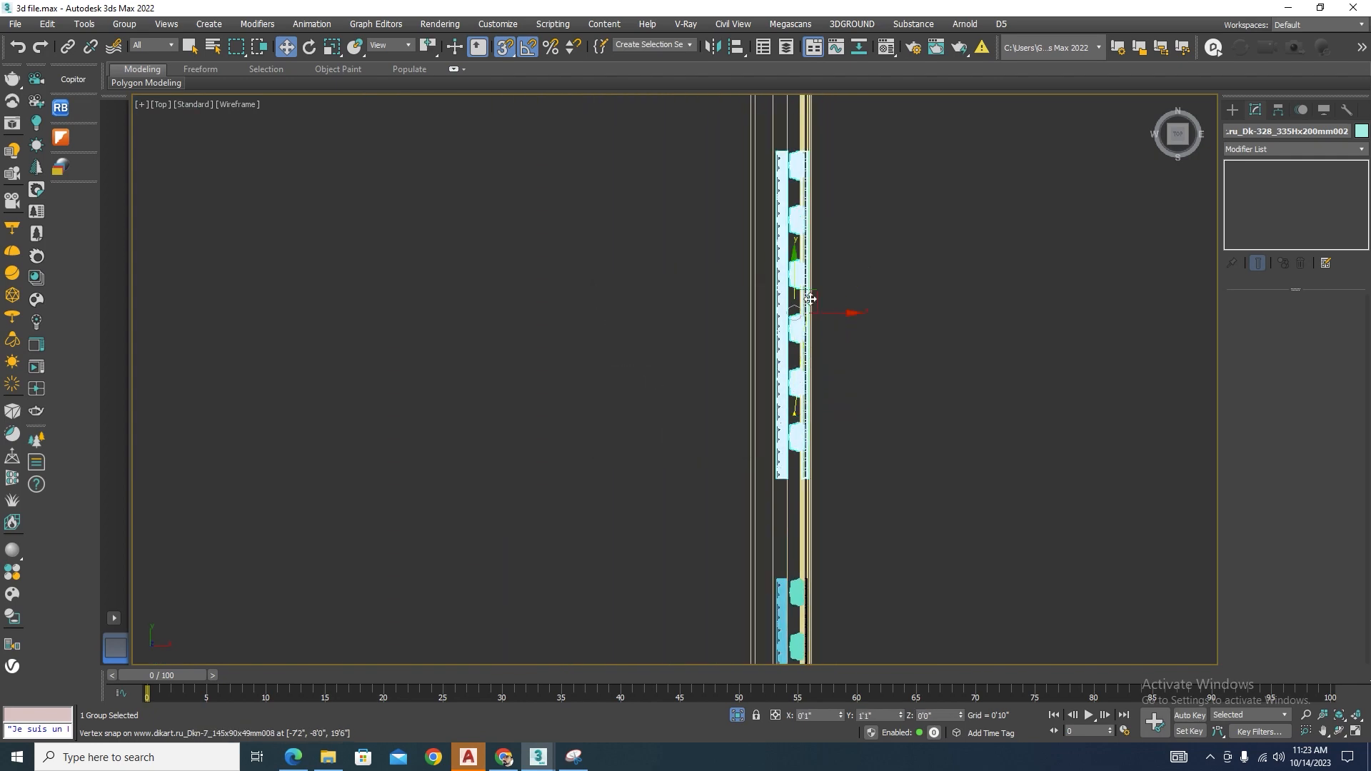
Make four copies of the second ornament group along the cornice, snapped end to end at the dentil strip's corner.
{"action": "scroll", "coordinate": [812, 525], "scroll_direction": "up", "scroll_amount": 10}
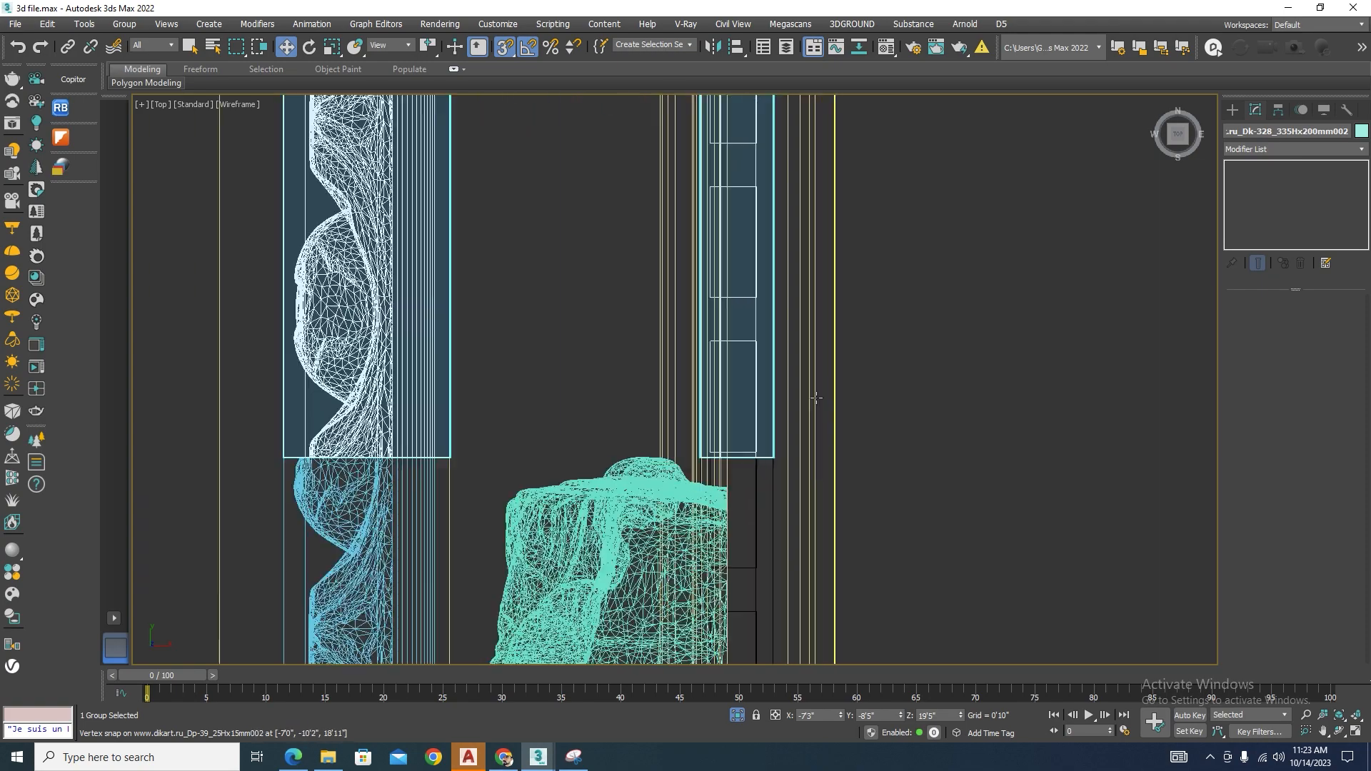
{"action": "scroll", "coordinate": [718, 568], "scroll_direction": "down", "scroll_amount": 10}
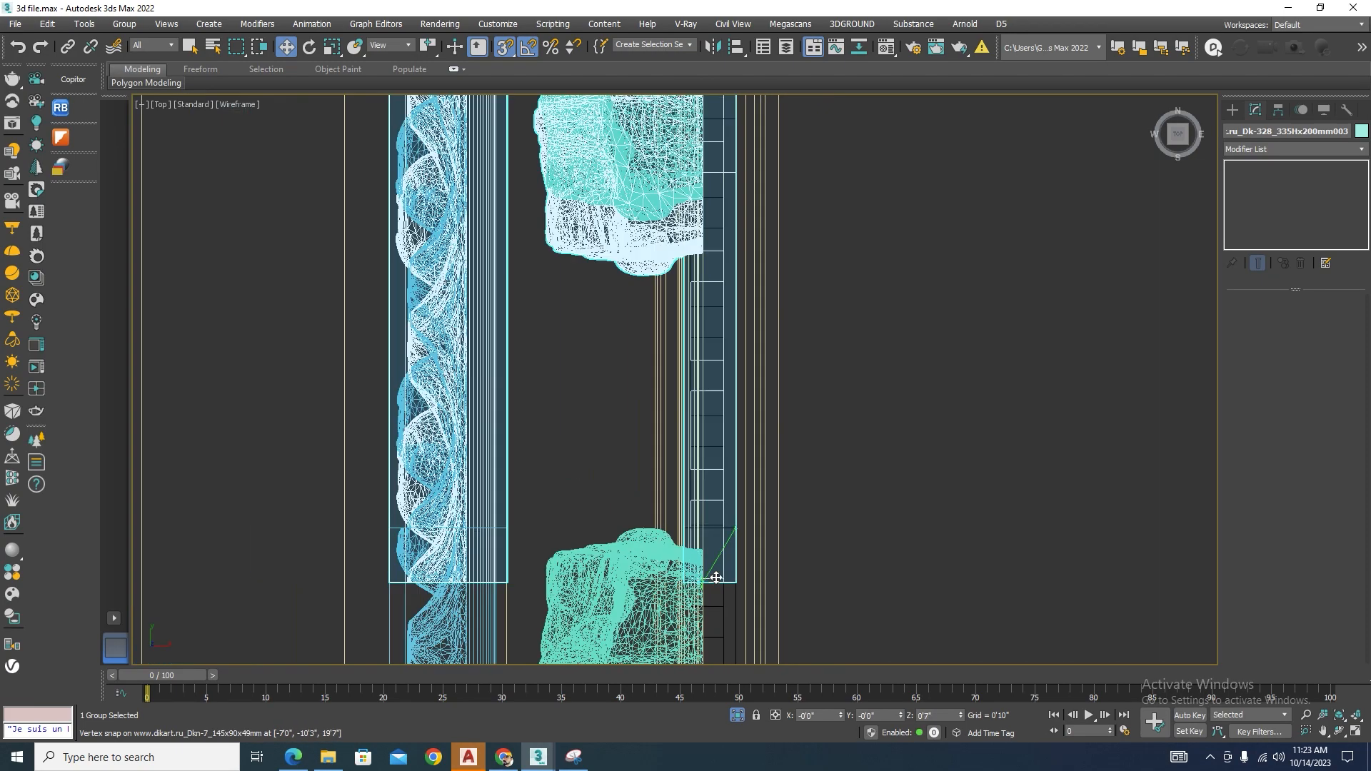
{"action": "mouse_move", "coordinate": [718, 568]}
{"action": "left_mouse_down", "text": "shift"}
{"action": "mouse_move", "coordinate": [776, 265]}
{"action": "mouse_move", "coordinate": [701, 199]}
{"action": "mouse_move", "coordinate": [523, 227]}
{"action": "mouse_move", "coordinate": [478, 281]}
{"action": "left_mouse_up", "text": "shift"}
{"action": "scroll", "coordinate": [760, 259], "scroll_direction": "up", "scroll_amount": 8, "text": "shift"}
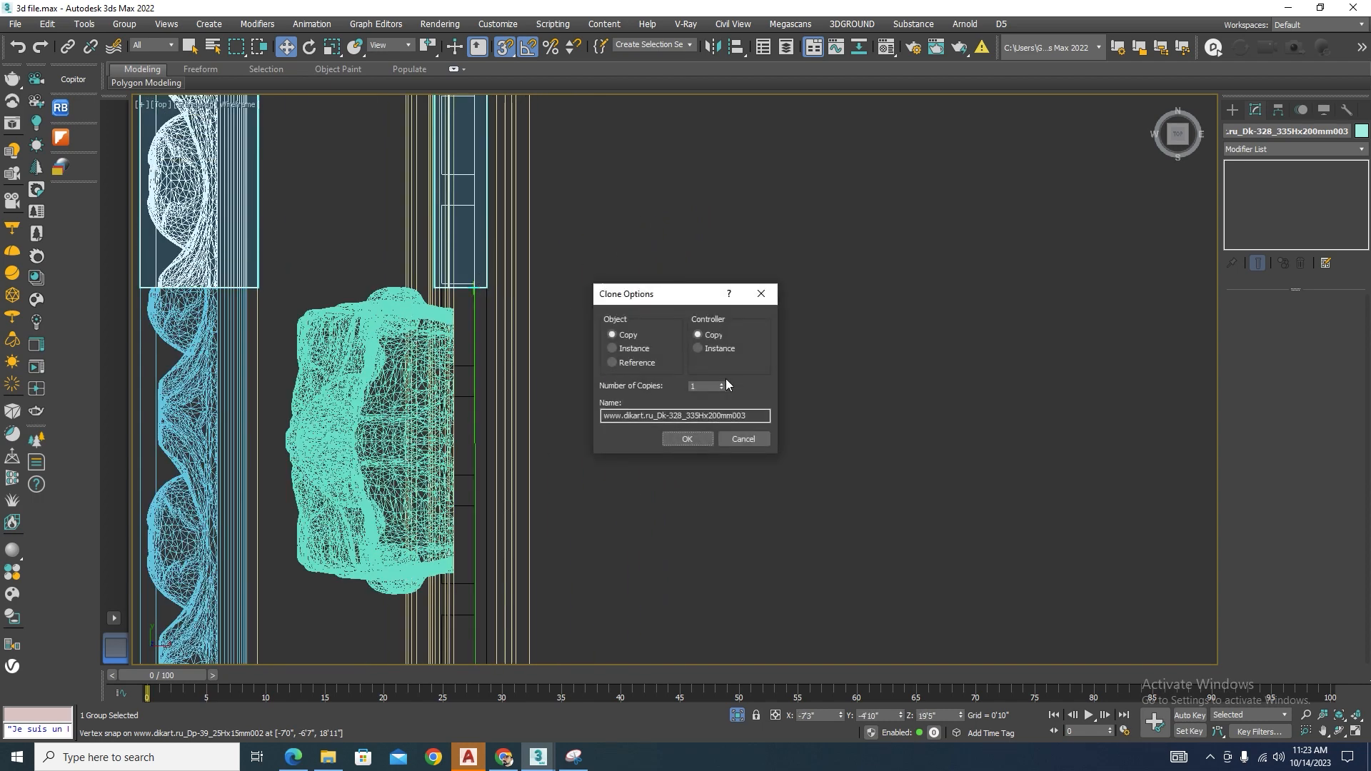
{"action": "left_click", "coordinate": [687, 439]}
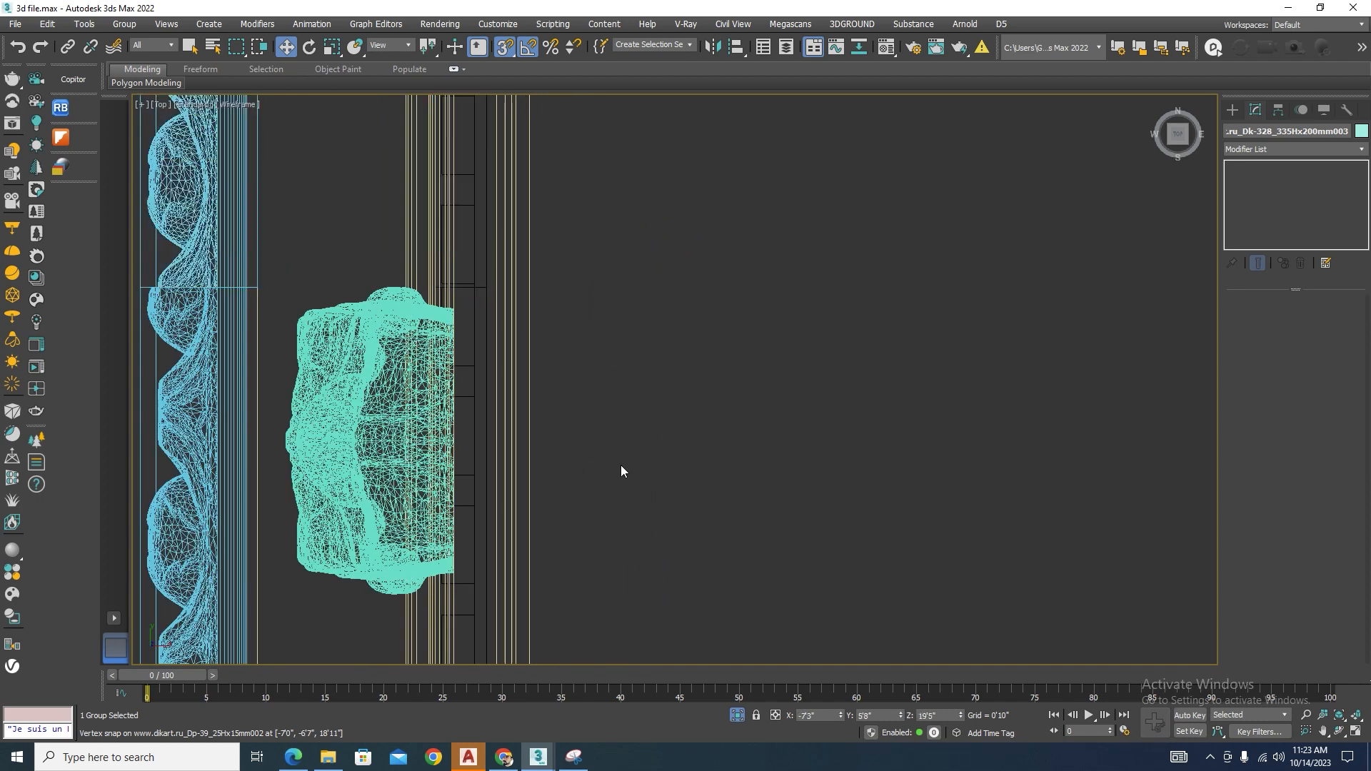
Copy the last ornament group once more along the cornice, snapping it to the end of the existing row.
{"action": "scroll", "coordinate": [628, 443], "scroll_direction": "down", "scroll_amount": 8}
{"action": "scroll", "coordinate": [674, 293], "scroll_direction": "down", "scroll_amount": 3}
{"action": "scroll", "coordinate": [628, 528], "scroll_direction": "up", "scroll_amount": 8}
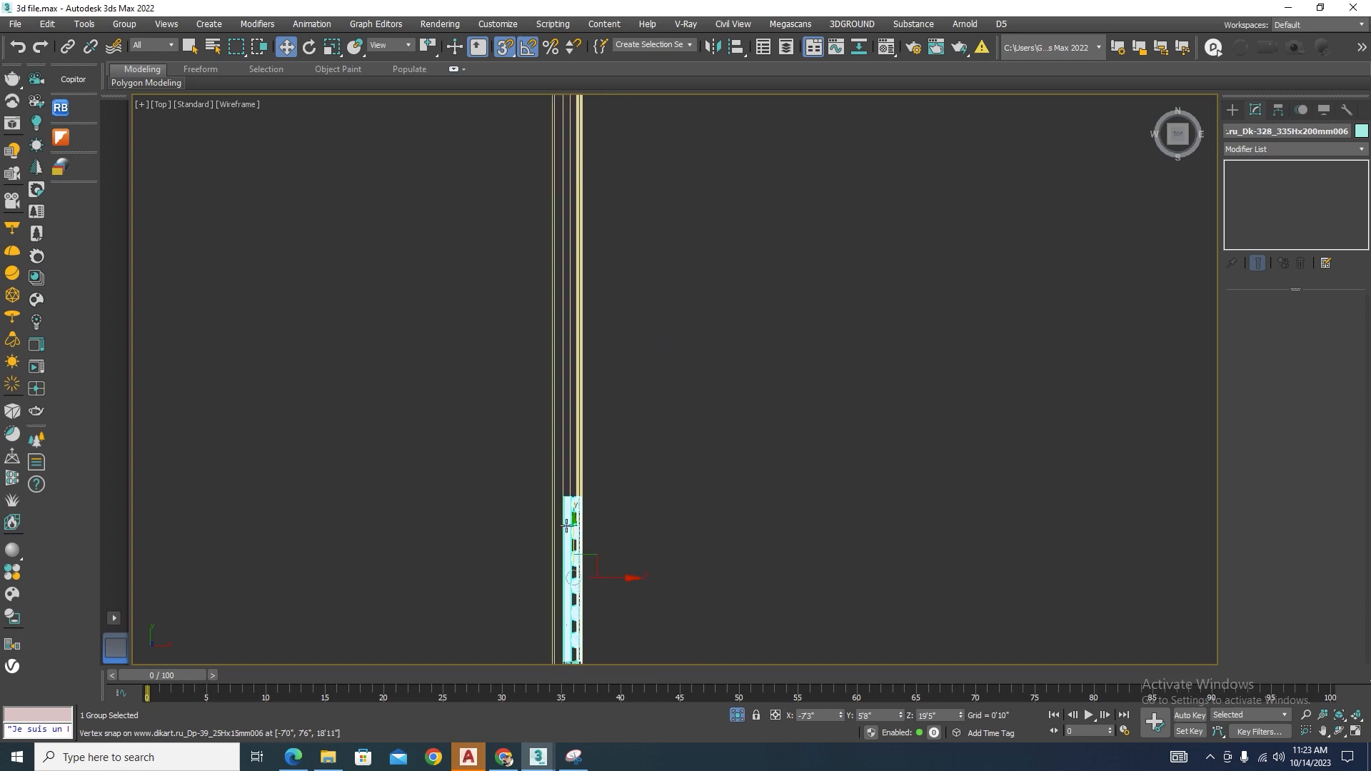
{"action": "scroll", "coordinate": [603, 537], "scroll_direction": "up", "scroll_amount": 5}
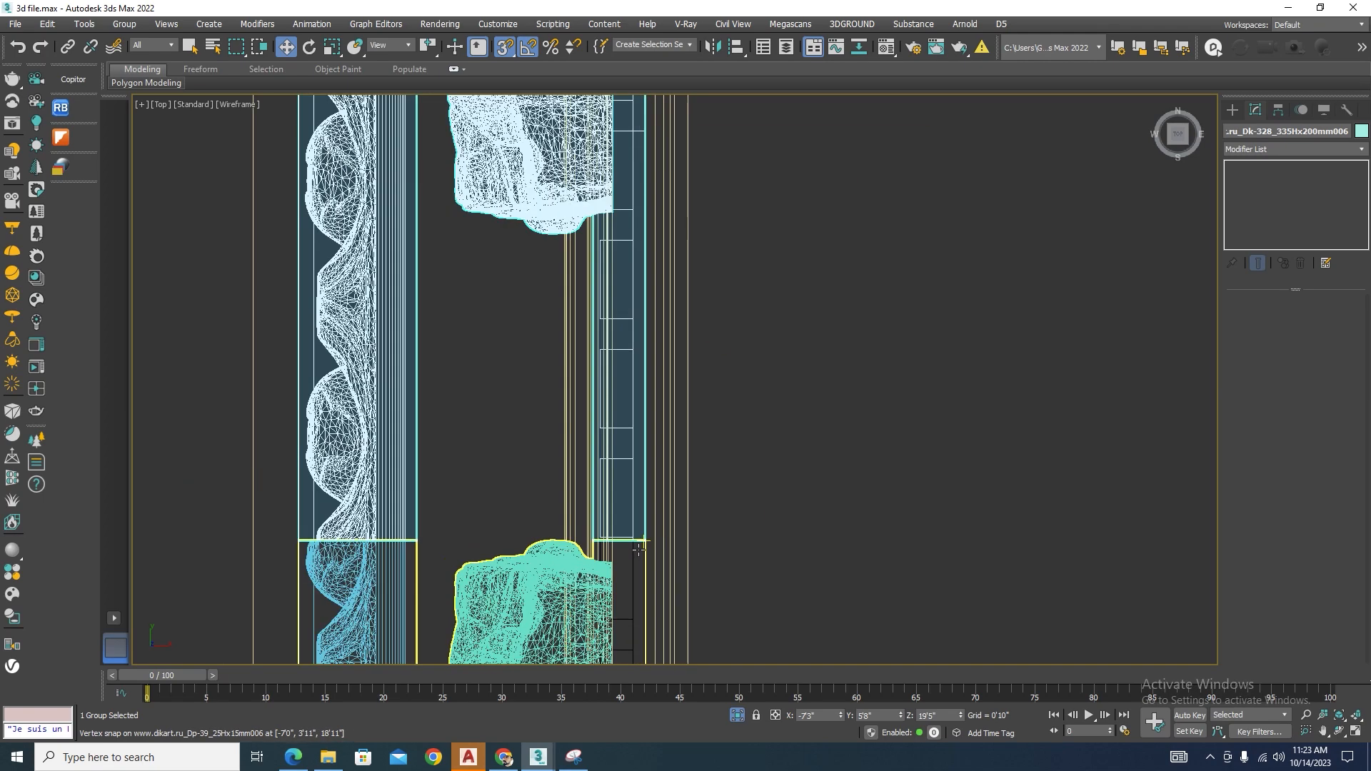
{"action": "scroll", "coordinate": [629, 571], "scroll_direction": "down", "scroll_amount": 8}
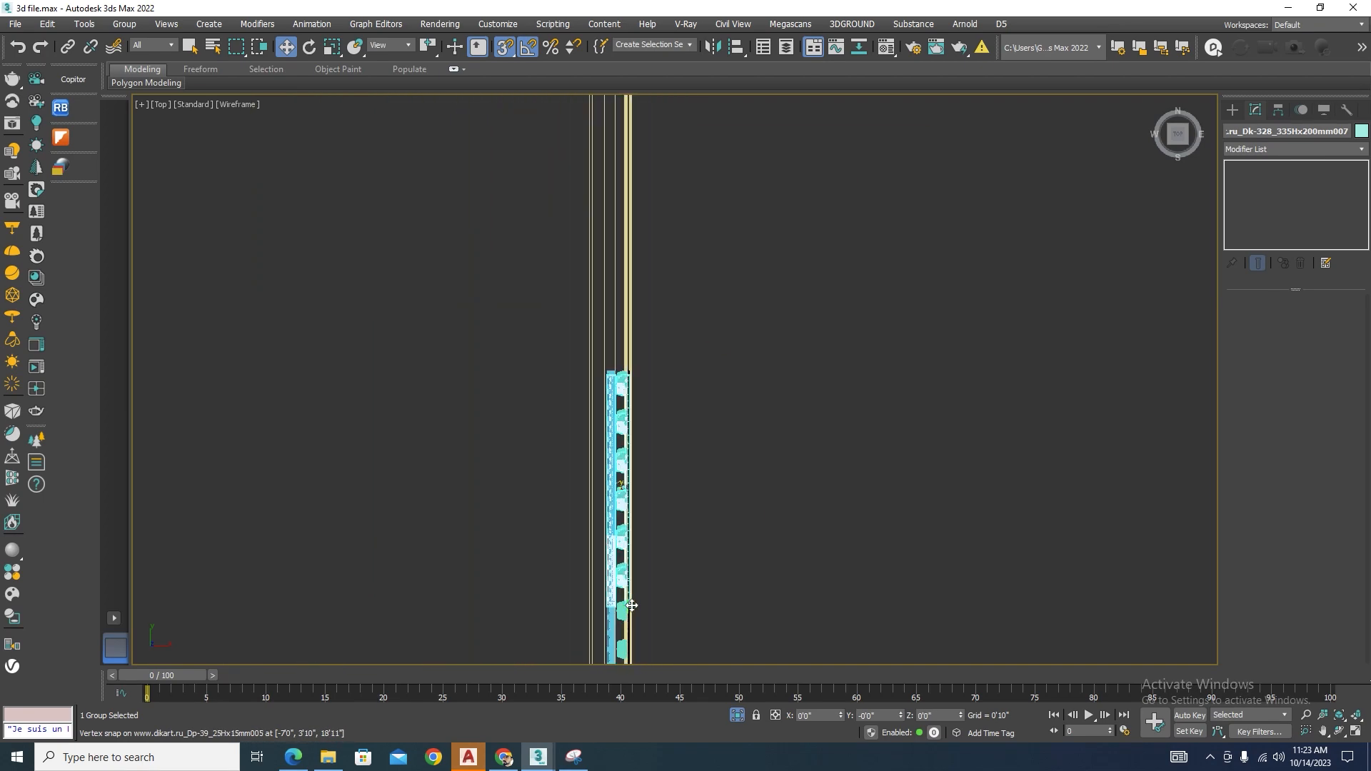
{"action": "mouse_move", "coordinate": [628, 600]}
{"action": "left_mouse_down"}
{"action": "mouse_move", "coordinate": [654, 328]}
{"action": "mouse_move", "coordinate": [551, 462]}
{"action": "left_mouse_up"}
{"action": "scroll", "coordinate": [617, 372], "scroll_direction": "up", "scroll_amount": 5}
{"action": "left_click", "coordinate": [687, 440]}
{"action": "scroll", "coordinate": [670, 321], "scroll_direction": "down", "scroll_amount": 6}
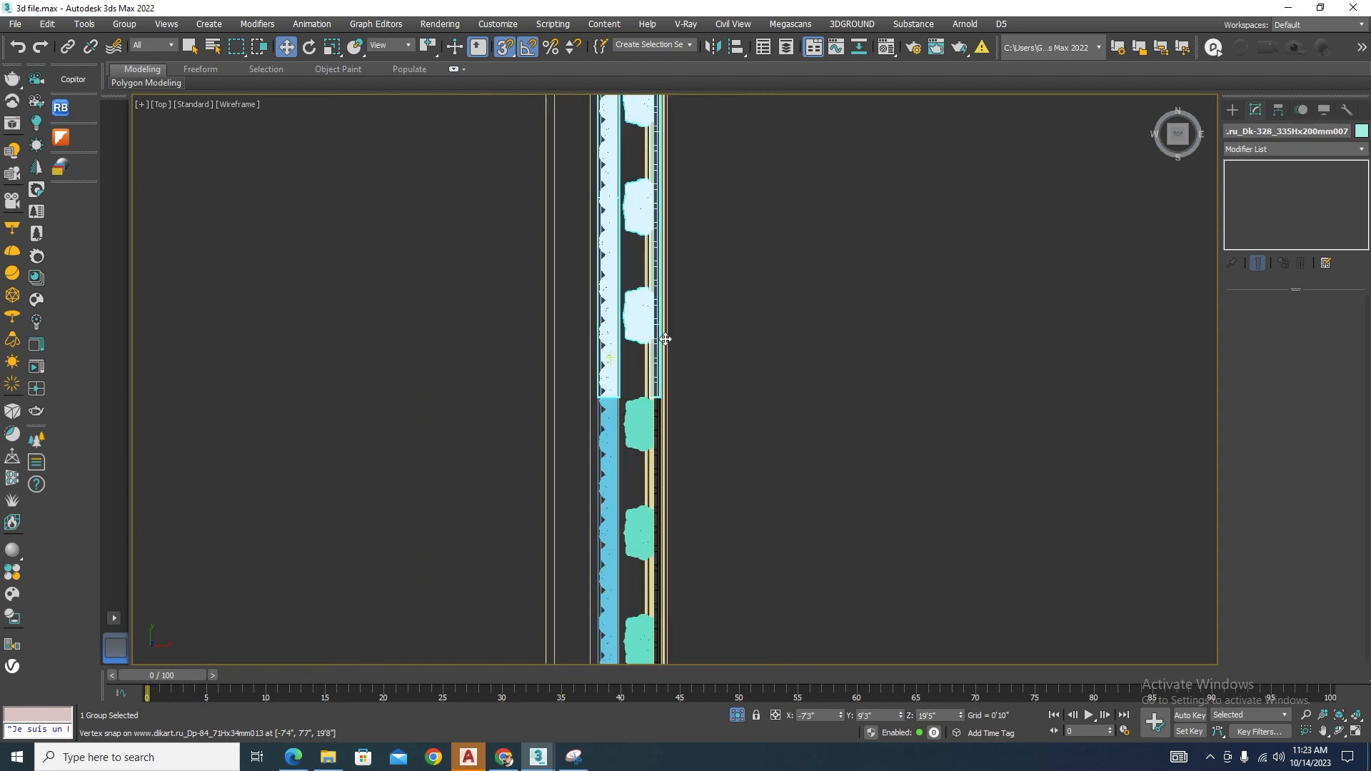
Examine the repeated ornaments in shaded display, checking the joins along the side and the group at the cornice's corner.
{"action": "mouse_move", "coordinate": [670, 314]}
{"action": "middle_mouse_down", "text": "alt"}
{"action": "mouse_move", "coordinate": [803, 345]}
{"action": "mouse_move", "coordinate": [797, 368]}
{"action": "middle_mouse_up", "text": "alt"}
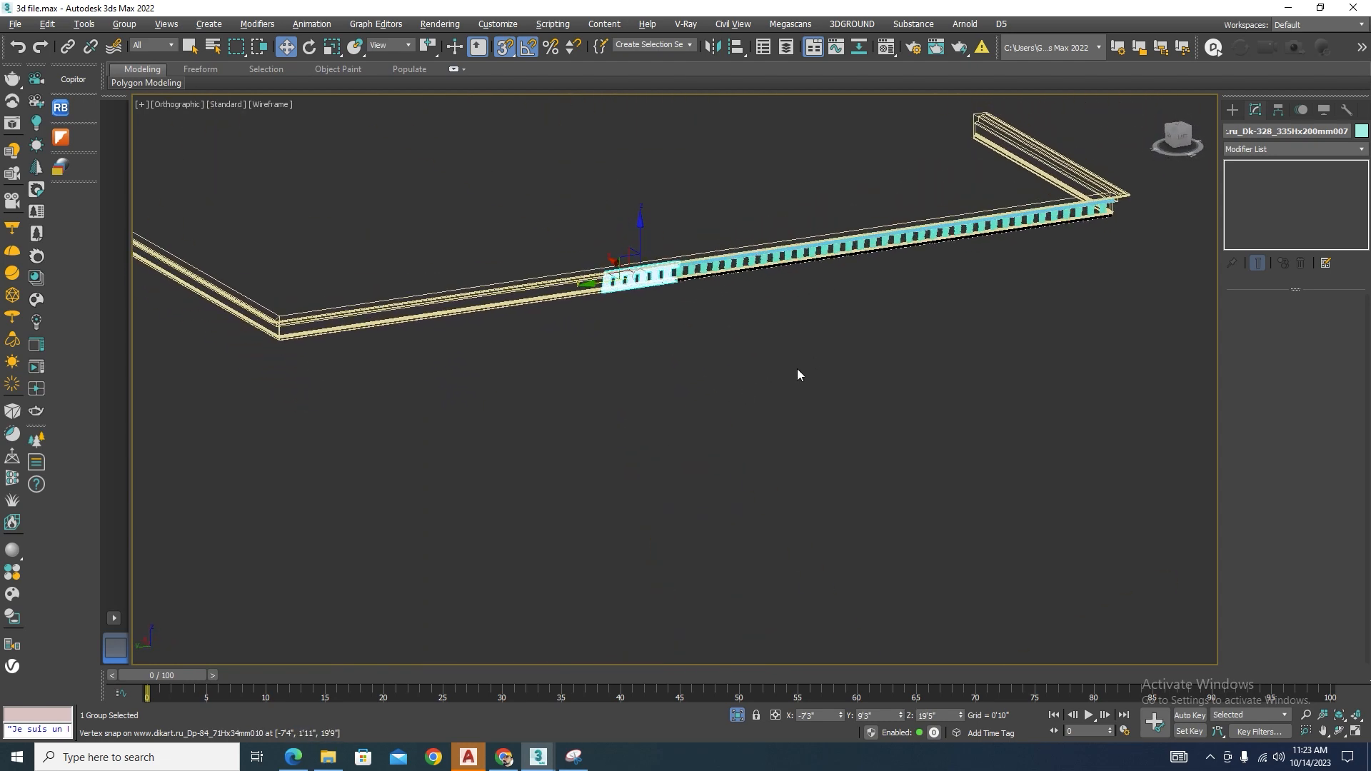
{"action": "left_click", "coordinate": [797, 368]}
{"action": "key", "text": "F3"}
{"action": "scroll", "coordinate": [487, 328], "scroll_direction": "up", "scroll_amount": 8}
{"action": "scroll", "coordinate": [488, 329], "scroll_direction": "up", "scroll_amount": 2}
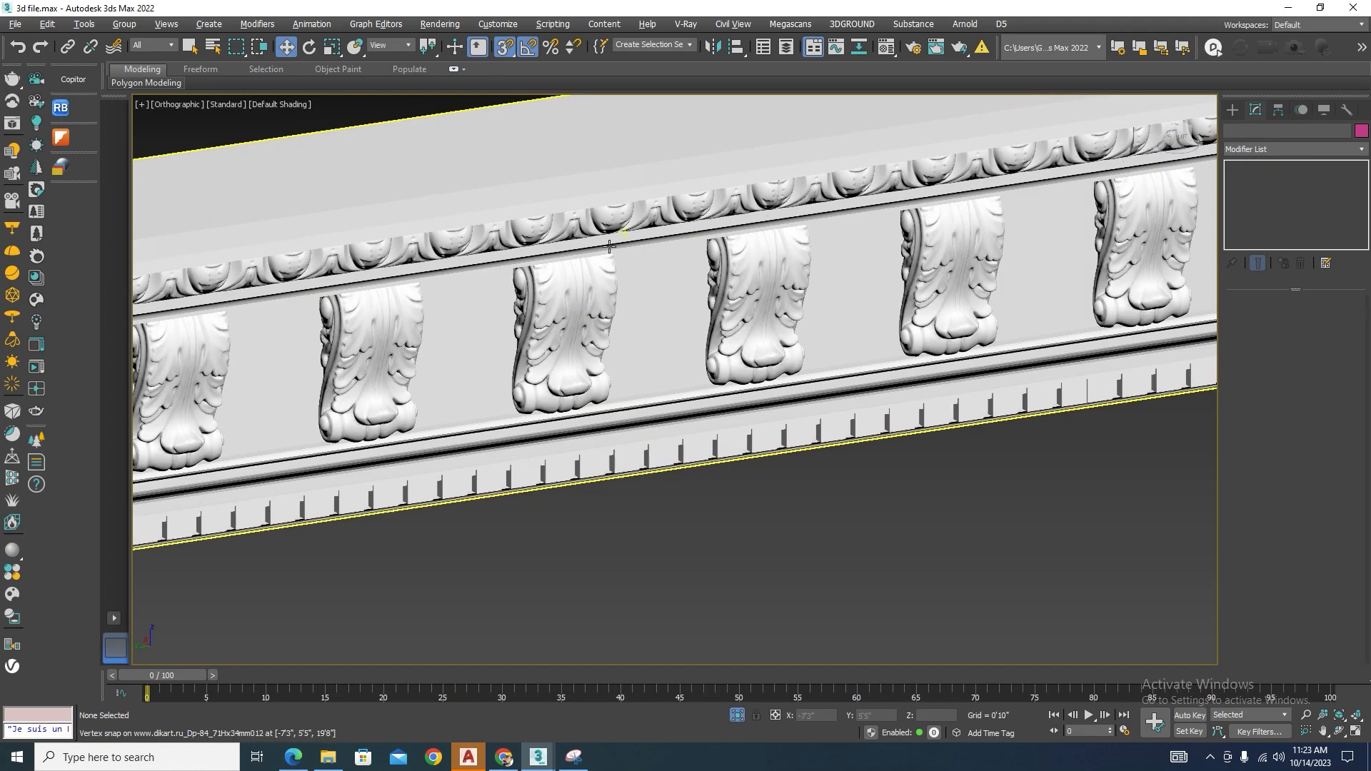
{"action": "scroll", "coordinate": [488, 328], "scroll_direction": "down", "scroll_amount": 10}
{"action": "scroll", "coordinate": [923, 269], "scroll_direction": "up", "scroll_amount": 6}
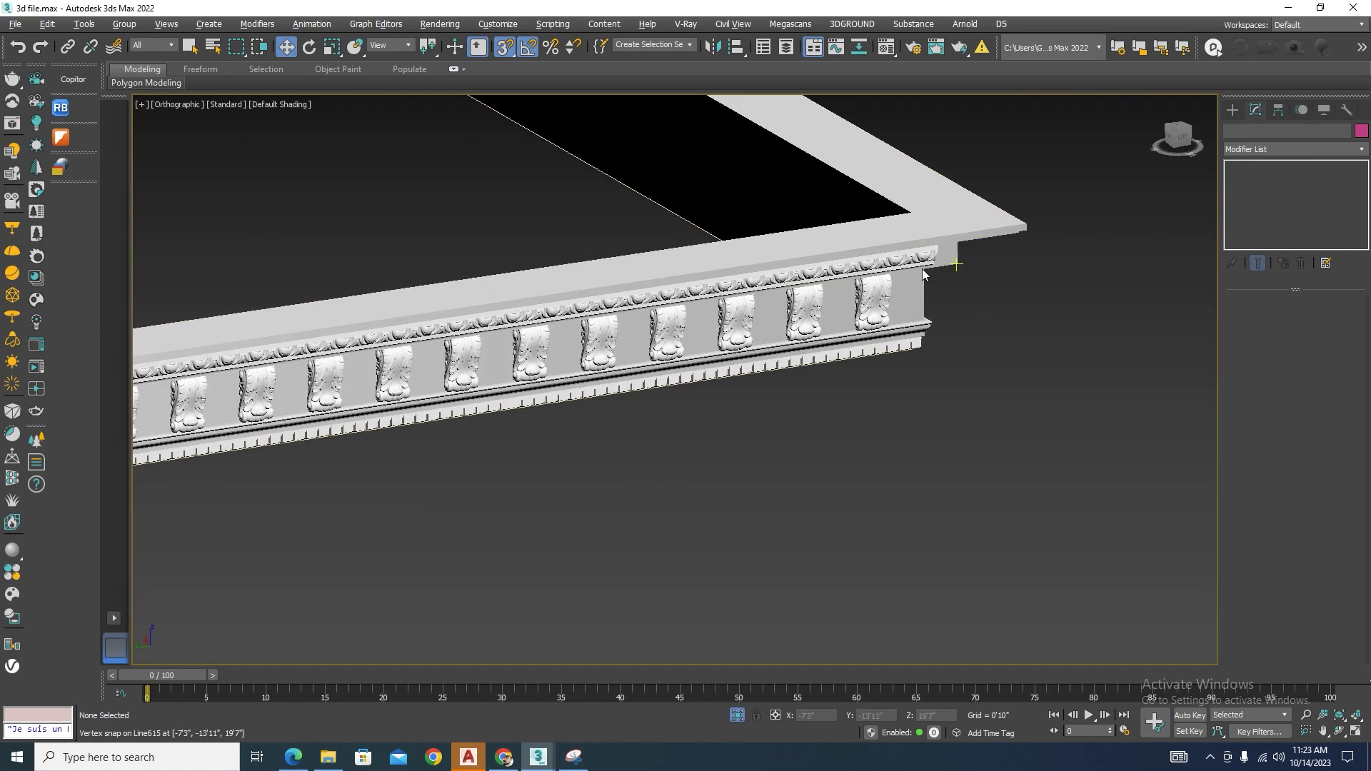
{"action": "left_click", "coordinate": [874, 282]}
{"action": "scroll", "coordinate": [874, 282], "scroll_direction": "down", "scroll_amount": 2}
{"action": "scroll", "coordinate": [874, 282], "scroll_direction": "down", "scroll_amount": 5}
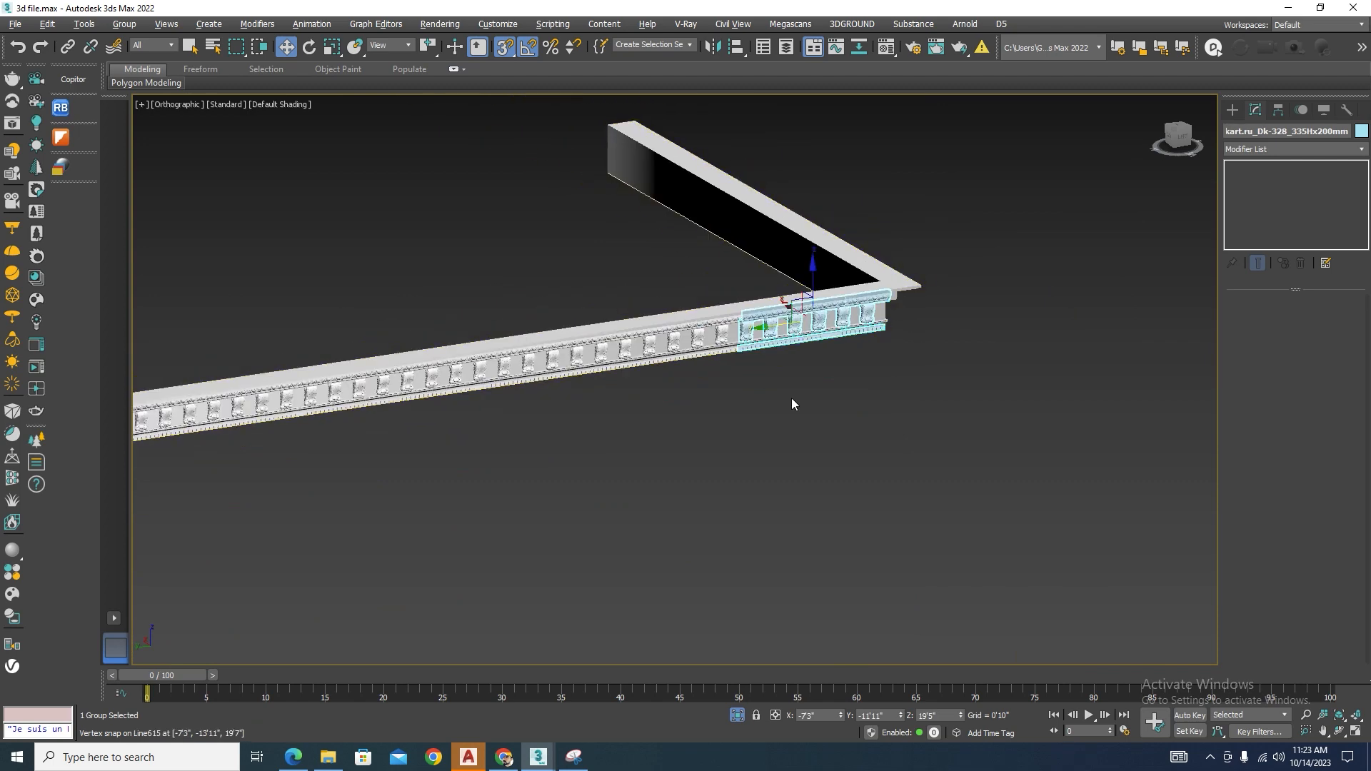
{"action": "scroll", "coordinate": [783, 362], "scroll_direction": "up", "scroll_amount": 2}
{"action": "left_click", "coordinate": [909, 370]}
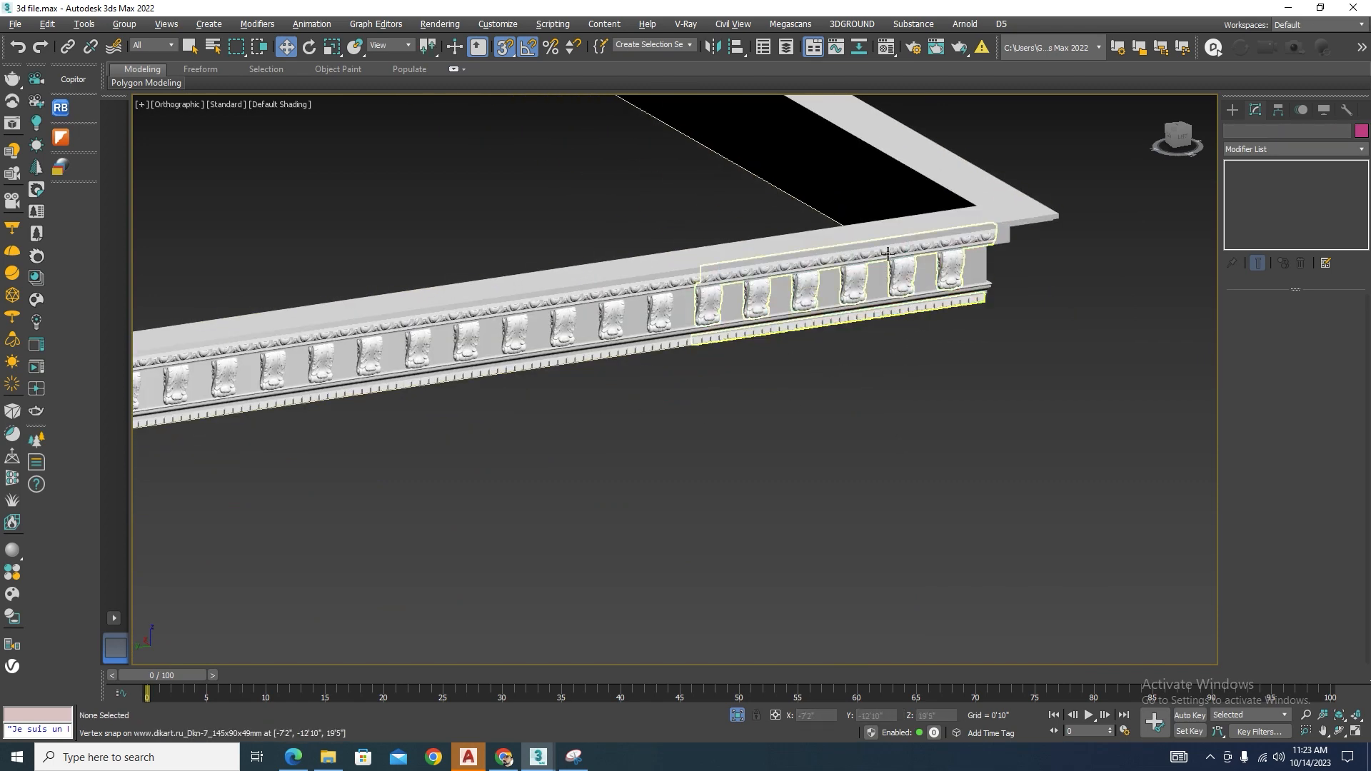
Assign the Gold_24k #0 material to the carved moulding group at the cornice's corner end.
{"action": "scroll", "coordinate": [859, 279], "scroll_direction": "up", "scroll_amount": 5}
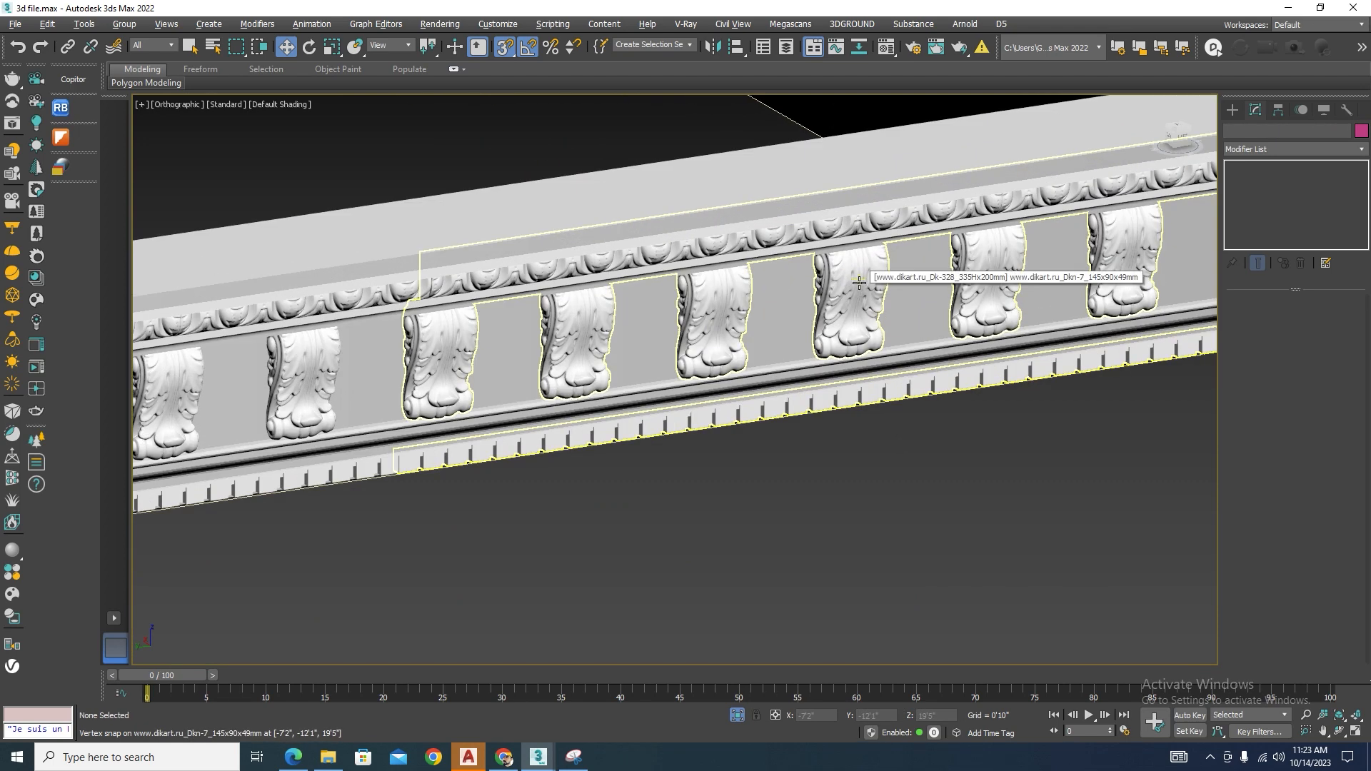
{"action": "scroll", "coordinate": [859, 282], "scroll_direction": "down", "scroll_amount": 5}
{"action": "scroll", "coordinate": [933, 235], "scroll_direction": "up", "scroll_amount": 4}
{"action": "left_click", "coordinate": [943, 302]}
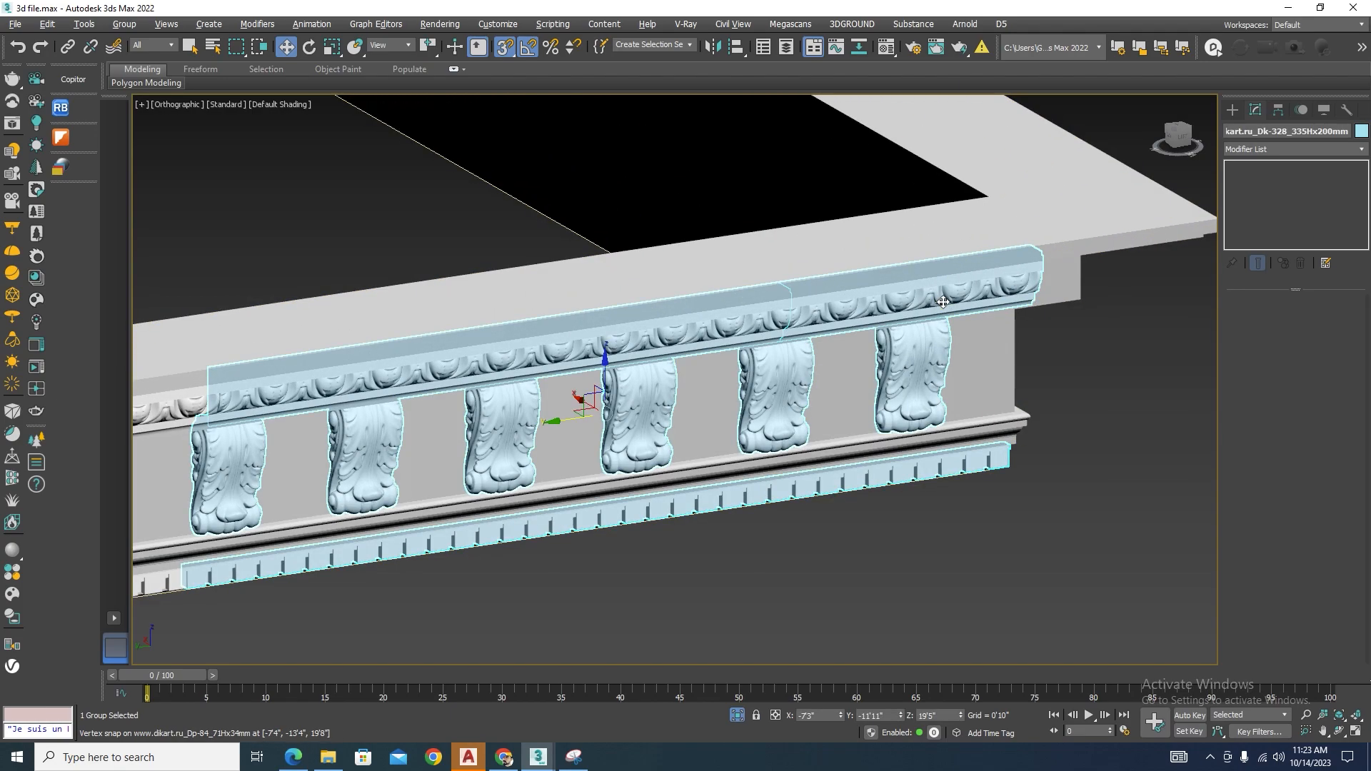
{"action": "scroll", "coordinate": [1028, 276], "scroll_direction": "up", "scroll_amount": 2}
{"action": "scroll", "coordinate": [1023, 265], "scroll_direction": "down", "scroll_amount": 4}
{"action": "scroll", "coordinate": [1021, 300], "scroll_direction": "up", "scroll_amount": 3}
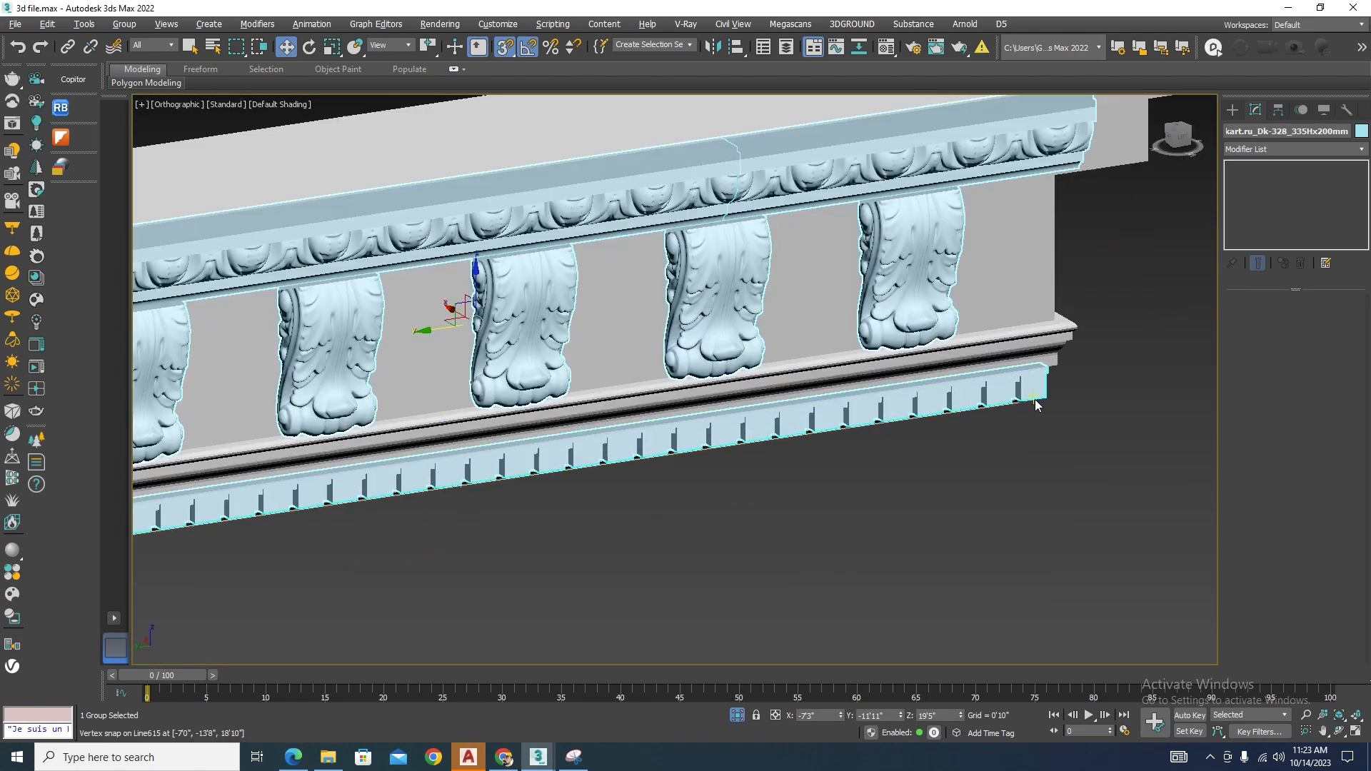
{"action": "scroll", "coordinate": [1016, 394], "scroll_direction": "down", "scroll_amount": 2}
{"action": "scroll", "coordinate": [867, 258], "scroll_direction": "up", "scroll_amount": 1}
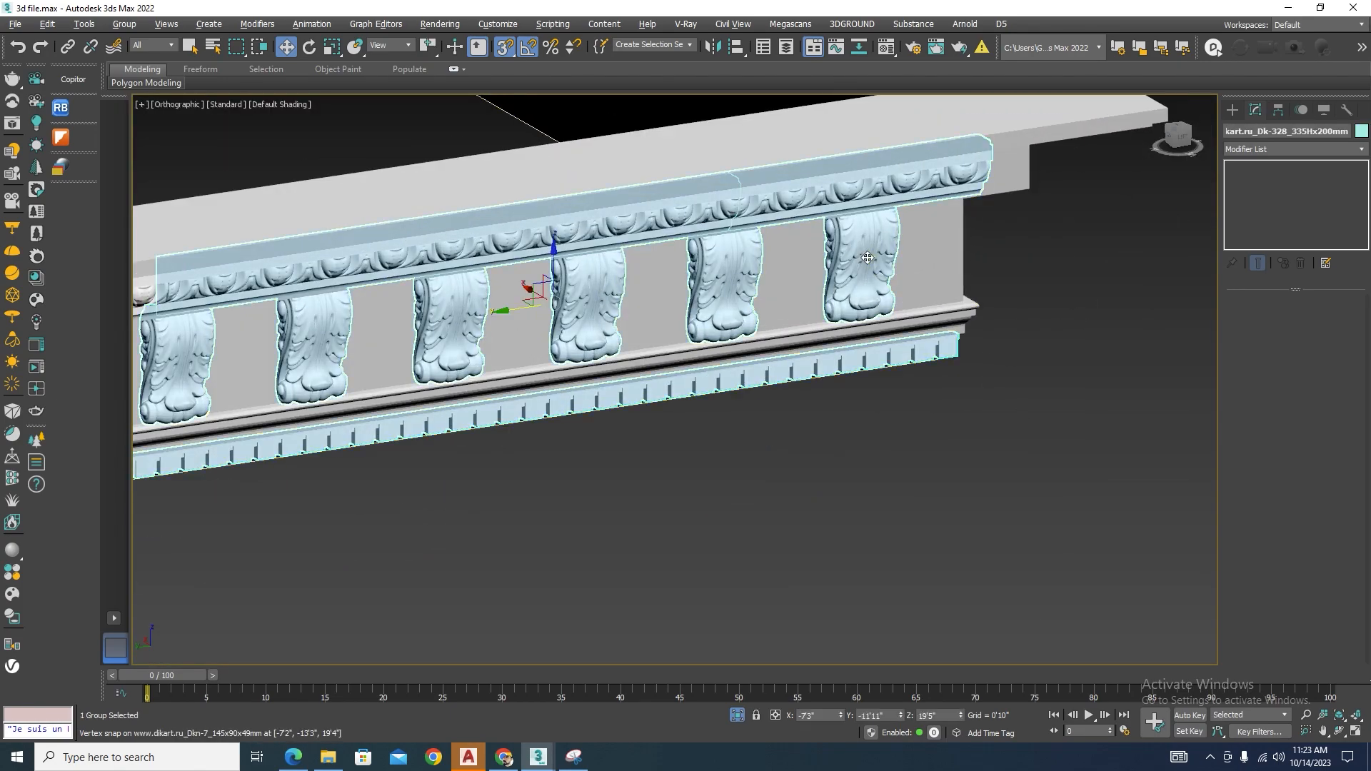
{"action": "key", "text": "m"}
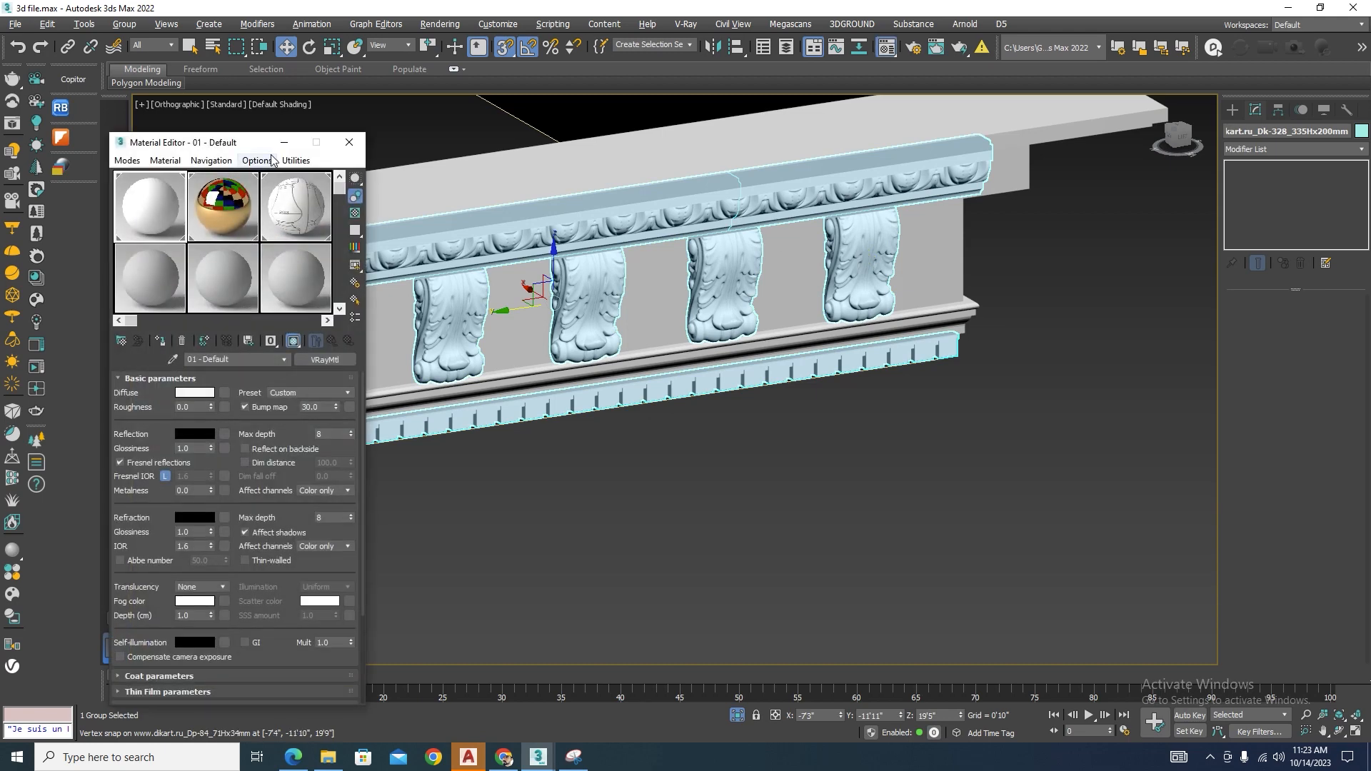
{"action": "left_click", "coordinate": [161, 341]}
{"action": "left_click", "coordinate": [890, 494]}
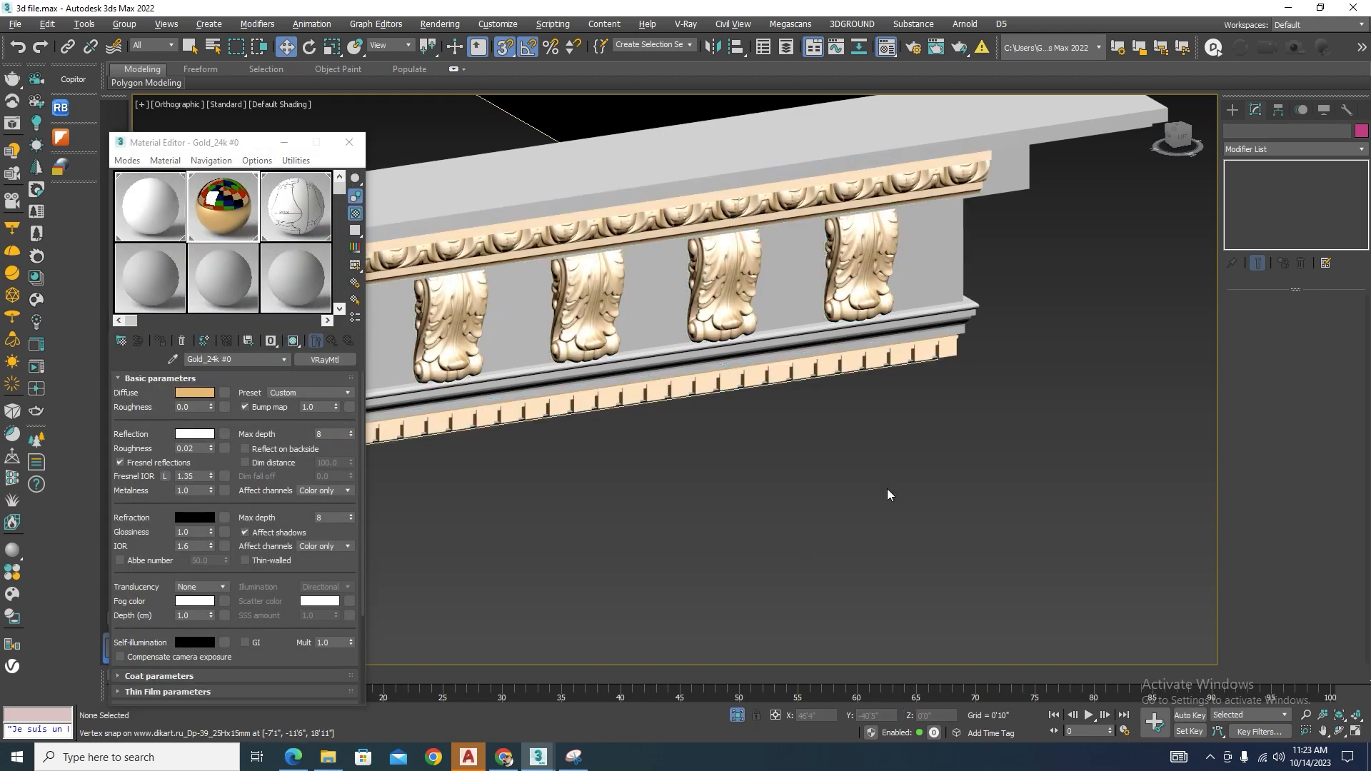
Examine the gold moulding section at the cornice corner up close and from the front.
{"action": "scroll", "coordinate": [928, 471], "scroll_direction": "up", "scroll_amount": 3}
{"action": "scroll", "coordinate": [964, 448], "scroll_direction": "down", "scroll_amount": 1}
{"action": "scroll", "coordinate": [937, 441], "scroll_direction": "down", "scroll_amount": 10}
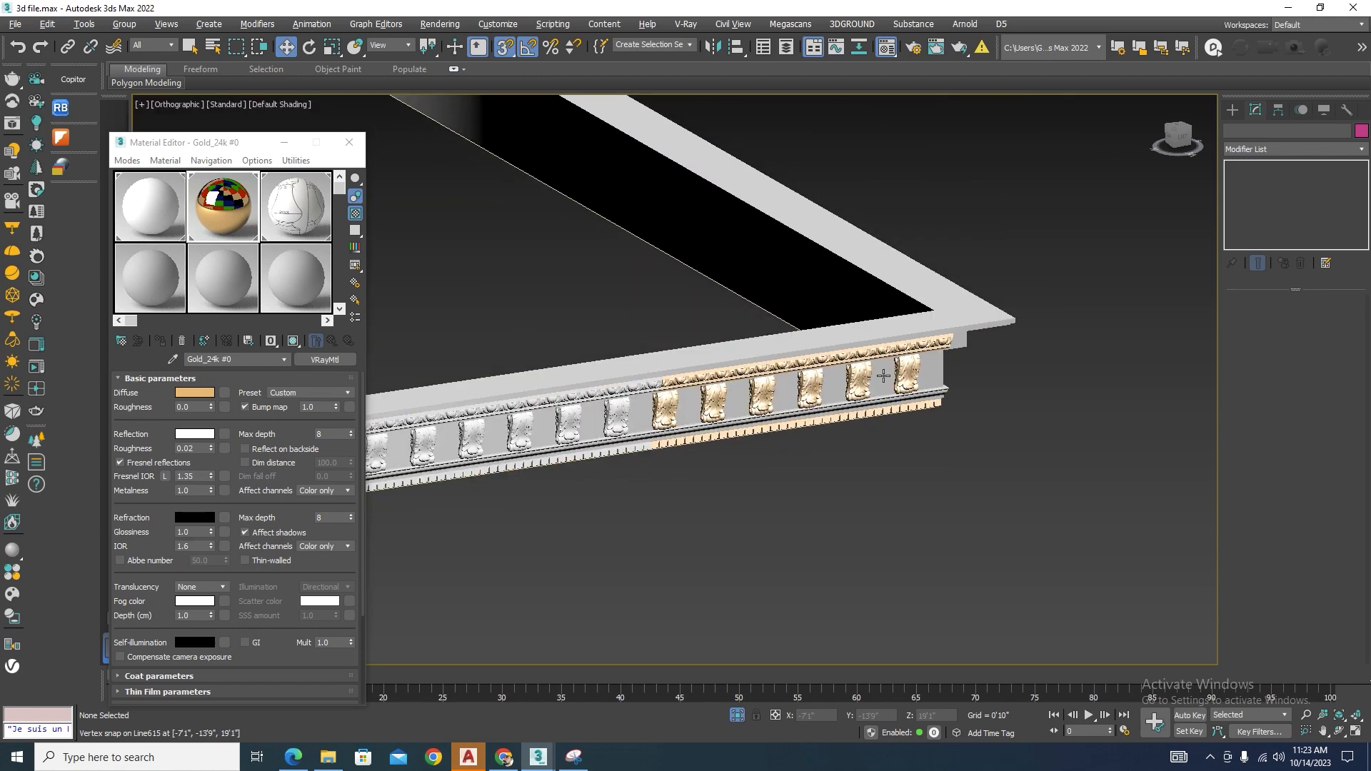
{"action": "scroll", "coordinate": [652, 407], "scroll_direction": "up", "scroll_amount": 10}
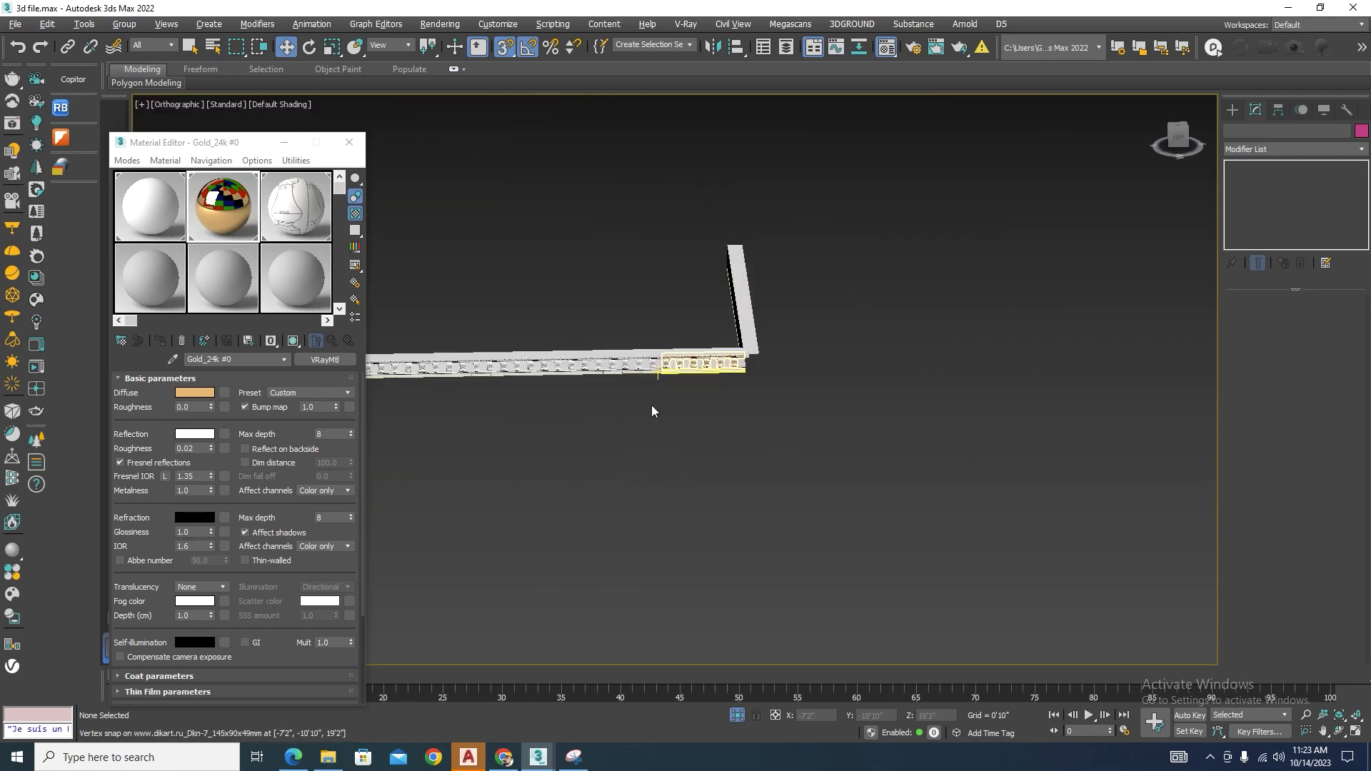
{"action": "scroll", "coordinate": [569, 362], "scroll_direction": "down", "scroll_amount": 3}
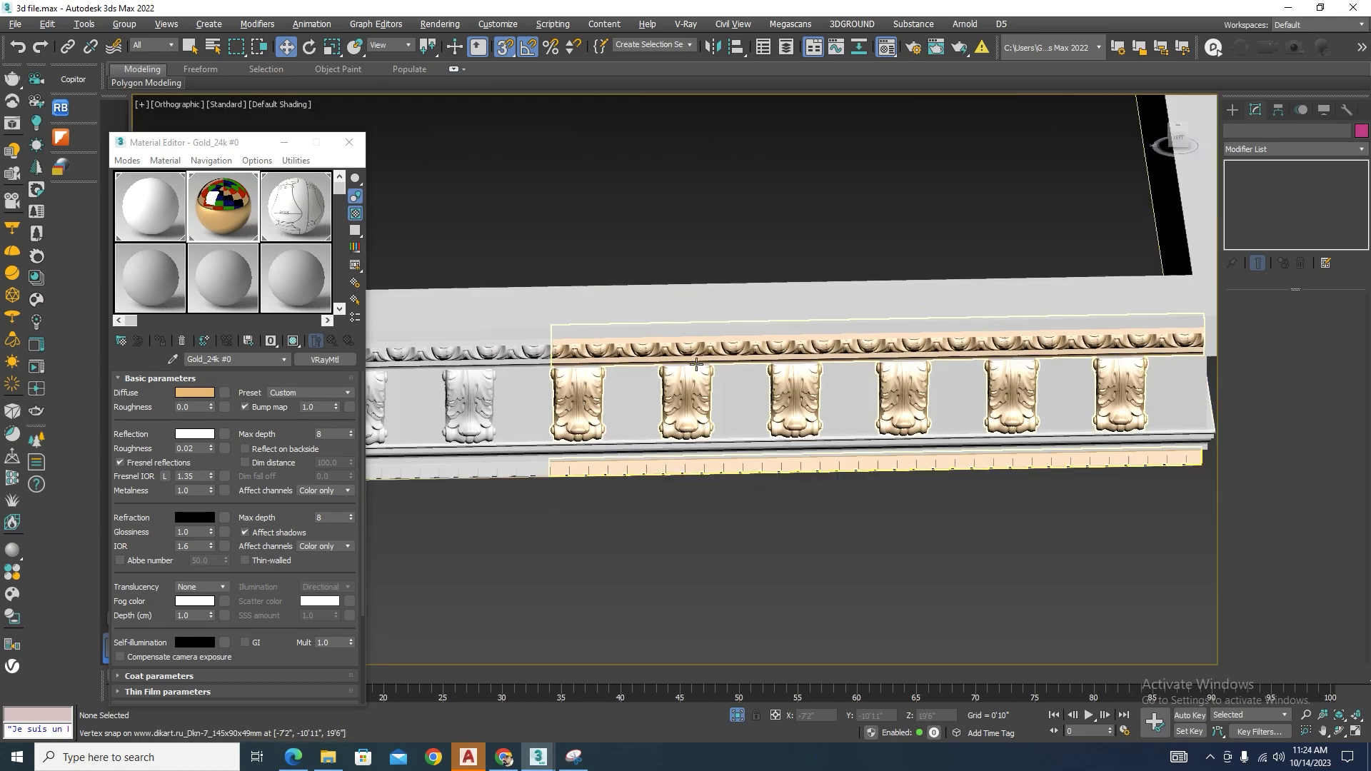
{"action": "scroll", "coordinate": [1112, 454], "scroll_direction": "up", "scroll_amount": 5}
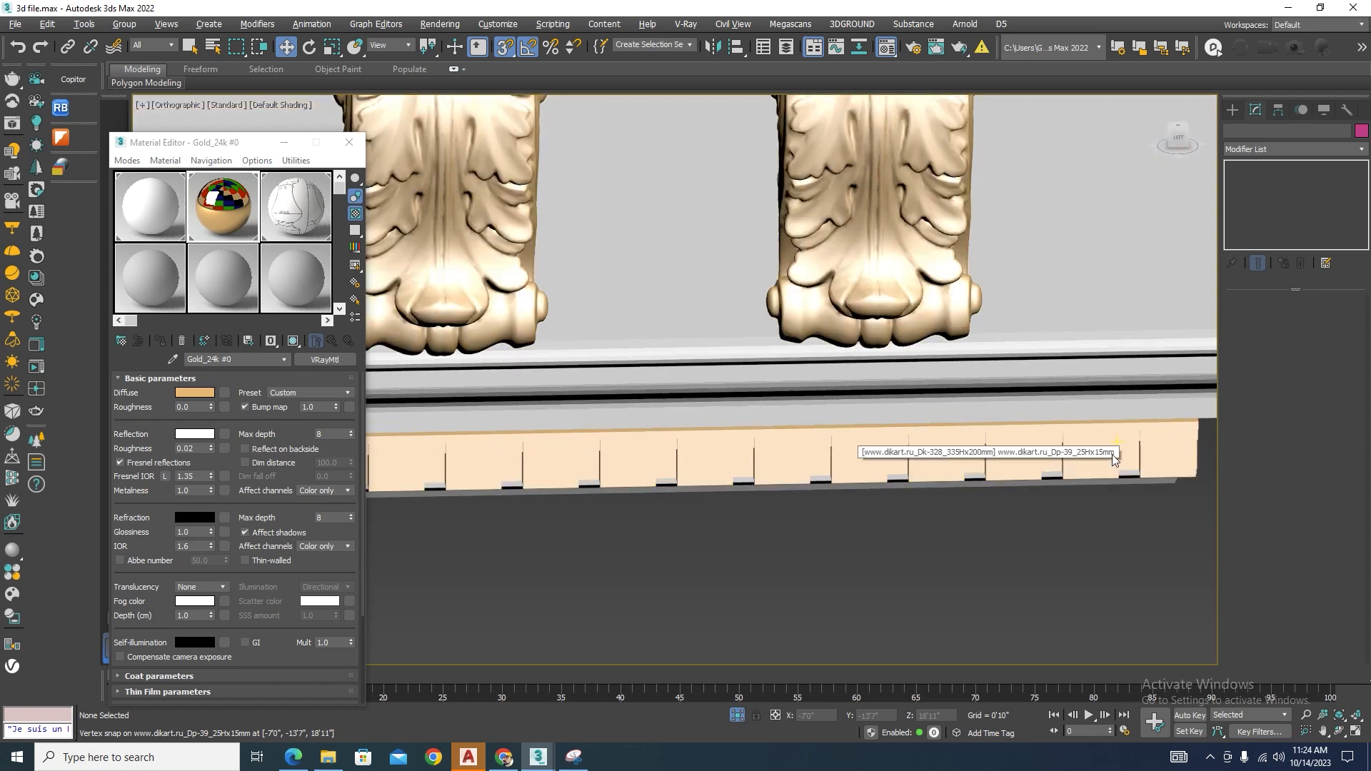
{"action": "scroll", "coordinate": [1086, 407], "scroll_direction": "down", "scroll_amount": 4}
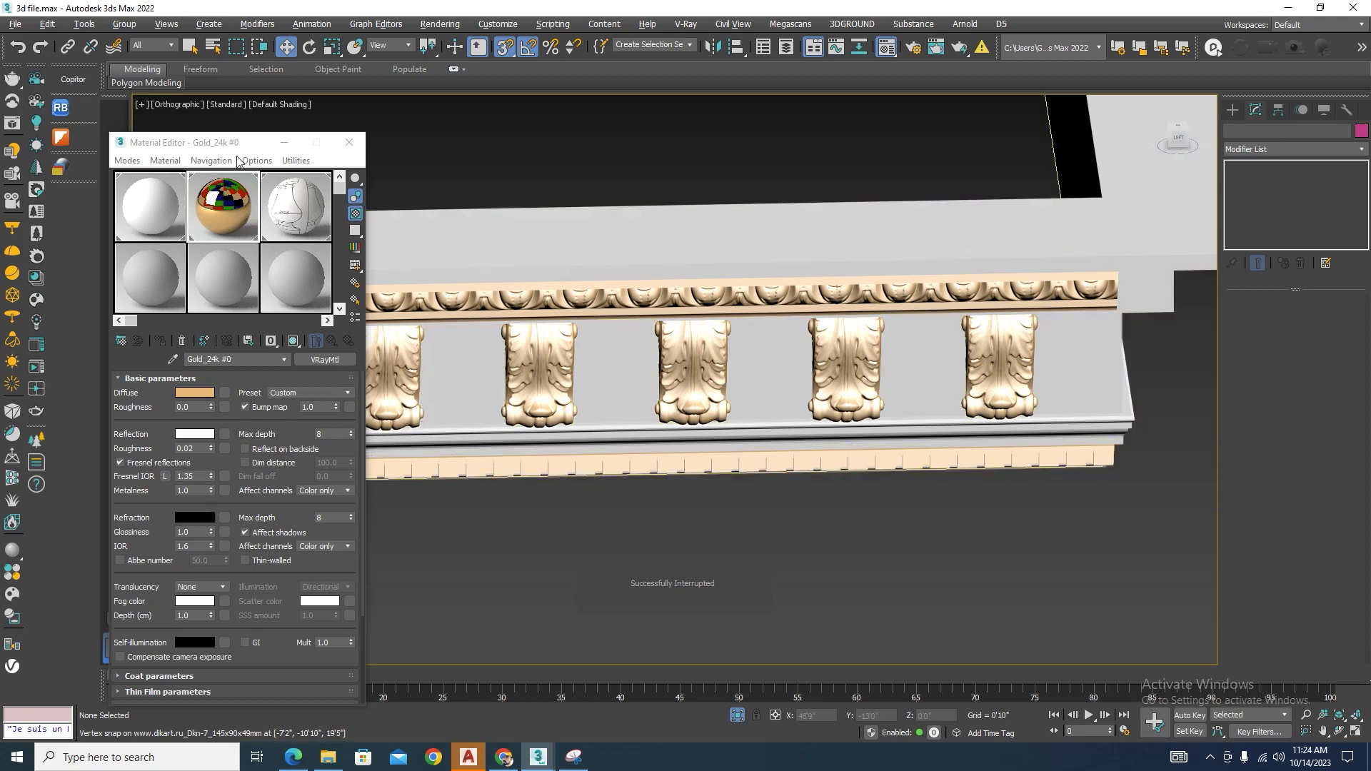
Open the gold moulding group for editing of its individual parts.
{"action": "left_click", "coordinate": [124, 24]}
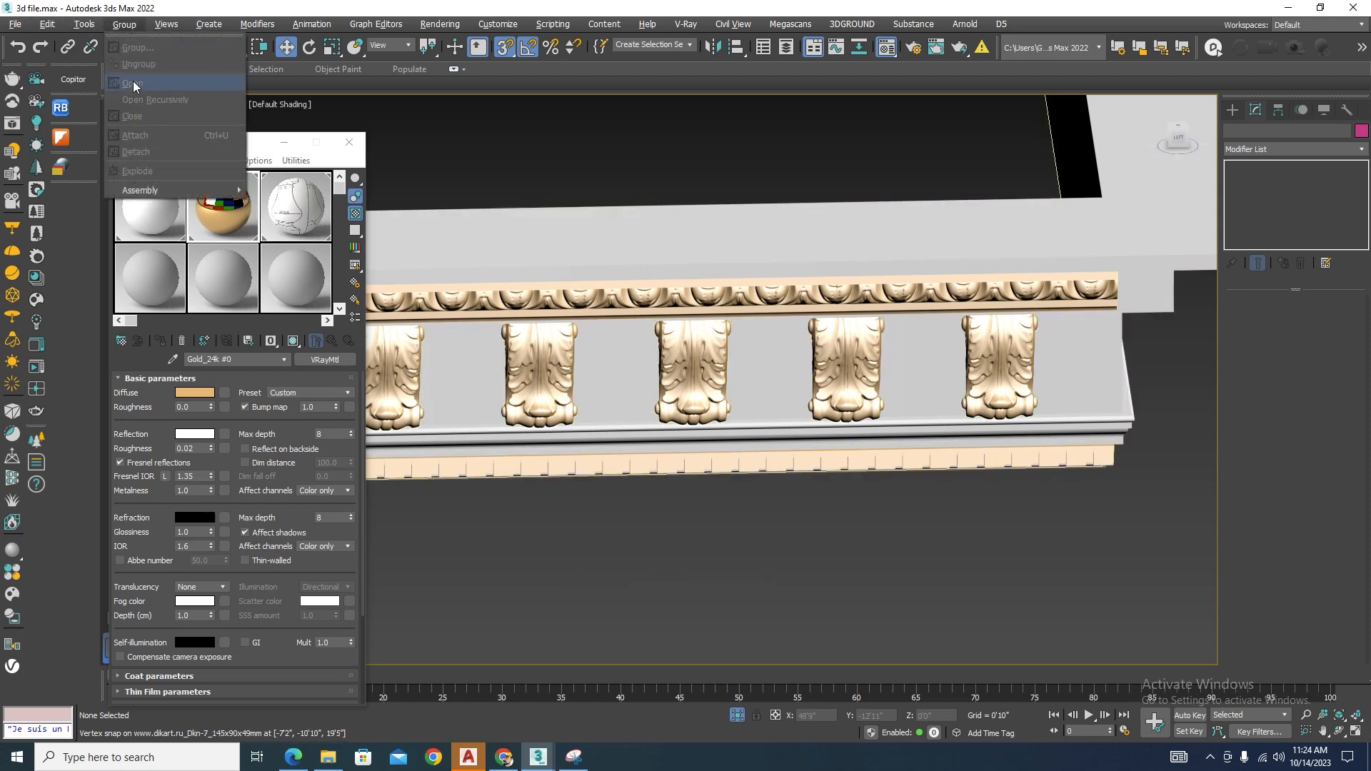
{"action": "left_click", "coordinate": [504, 220]}
{"action": "left_click", "coordinate": [672, 300]}
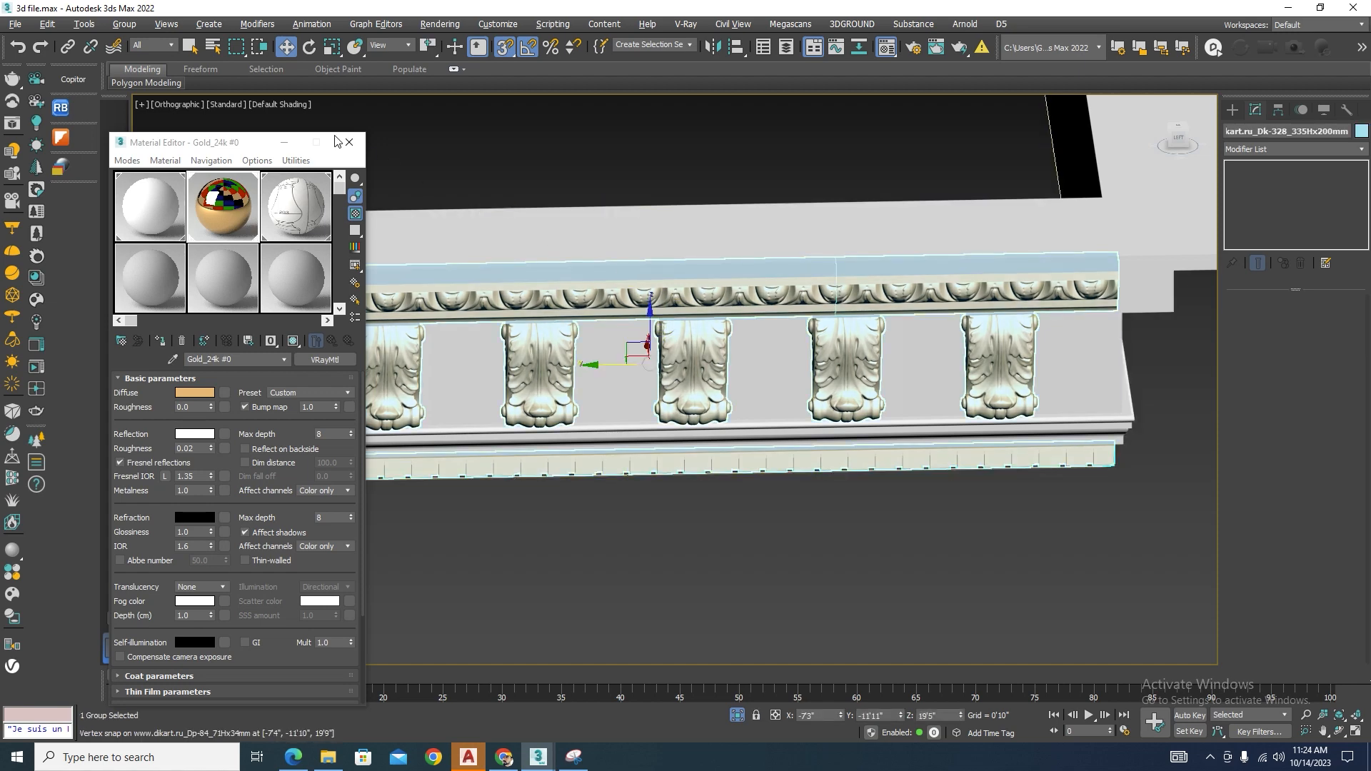
{"action": "left_click", "coordinate": [120, 25]}
{"action": "left_click", "coordinate": [136, 98]}
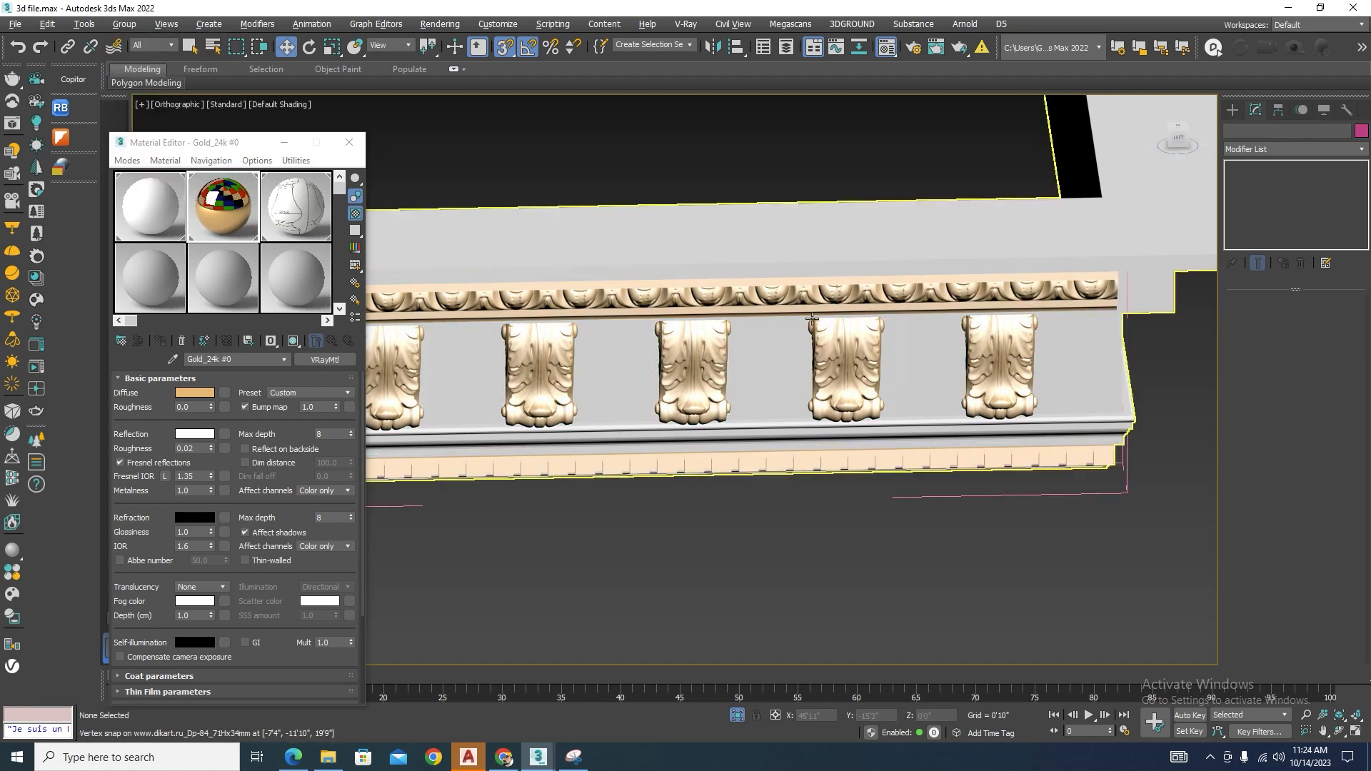
Assign the 01 - Default white material to the two corbels nearest the cornice corner.
{"action": "scroll", "coordinate": [995, 255], "scroll_direction": "up", "scroll_amount": 4}
{"action": "left_click", "coordinate": [995, 256]}
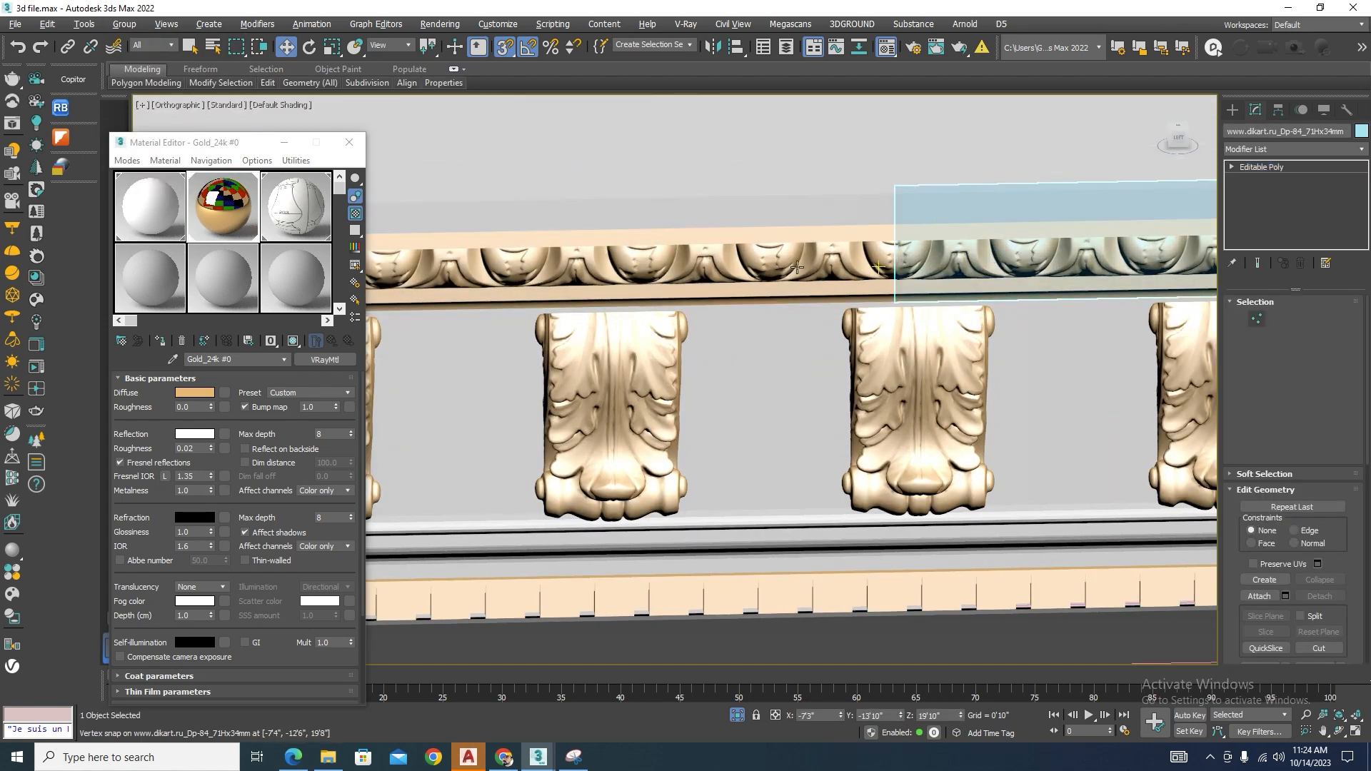
{"action": "scroll", "coordinate": [829, 261], "scroll_direction": "down", "scroll_amount": 3}
{"action": "left_click", "coordinate": [1024, 325]}
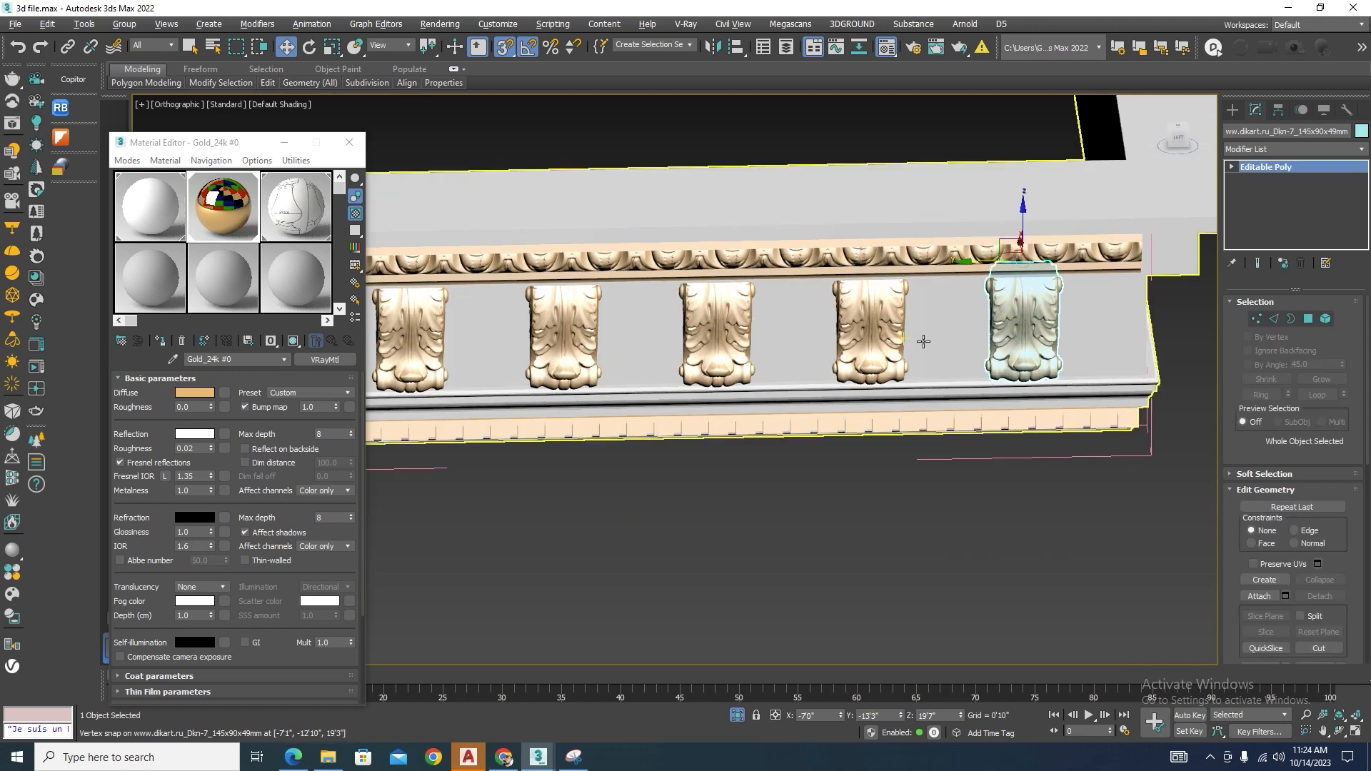
{"action": "left_click", "coordinate": [871, 329], "text": "ctrl"}
{"action": "left_click", "coordinate": [161, 310]}
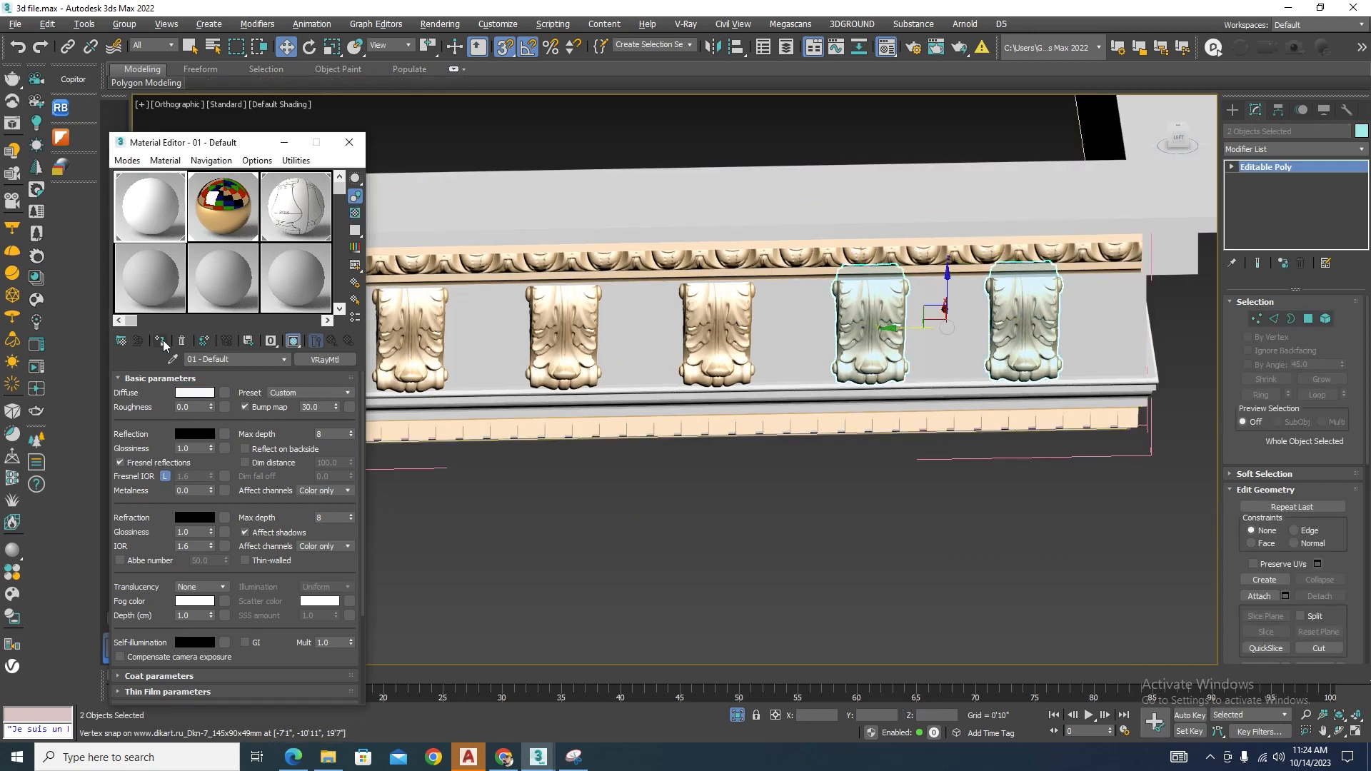
{"action": "left_click", "coordinate": [160, 341]}
Assign the 01 - Default white material to the dentil strip below the corbels.
{"action": "scroll", "coordinate": [1096, 402], "scroll_direction": "up", "scroll_amount": 3}
{"action": "left_click", "coordinate": [1093, 432]}
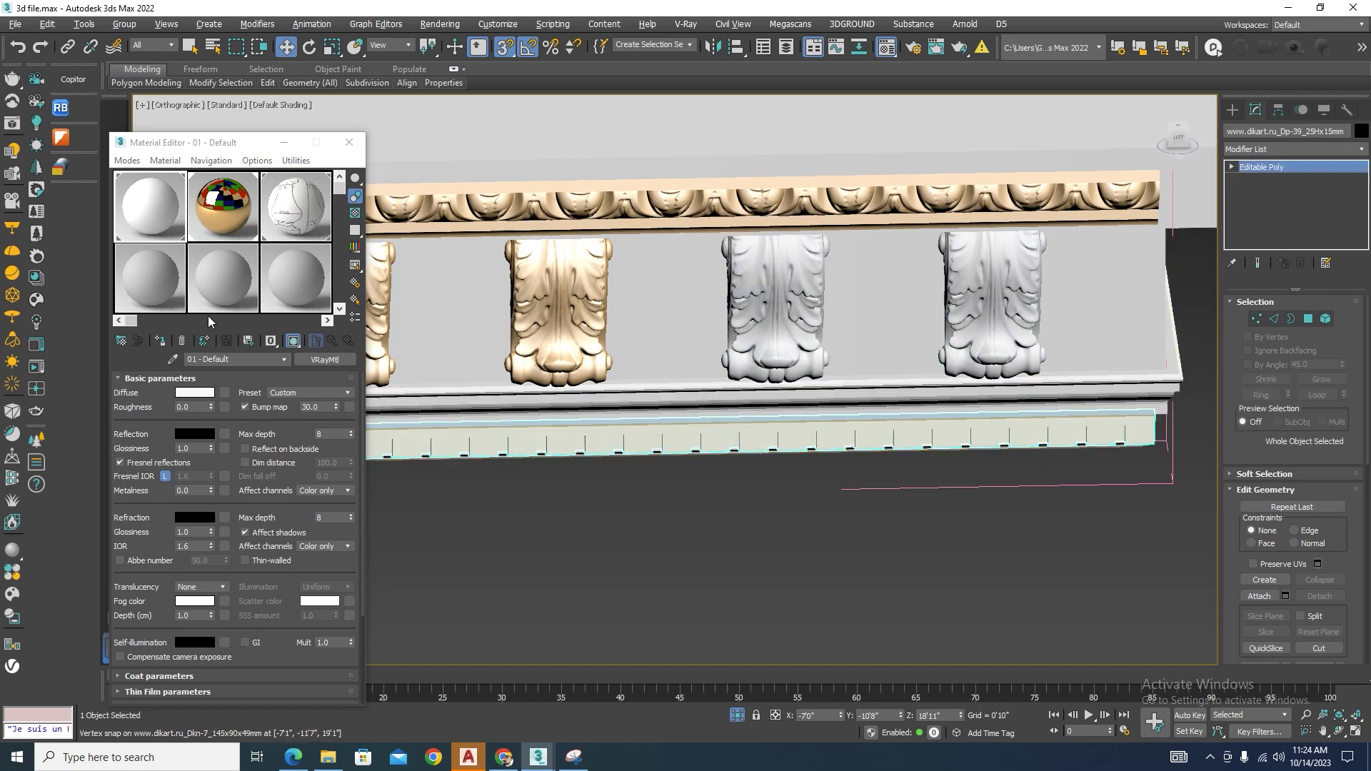
{"action": "scroll", "coordinate": [876, 493], "scroll_direction": "down", "scroll_amount": 4}
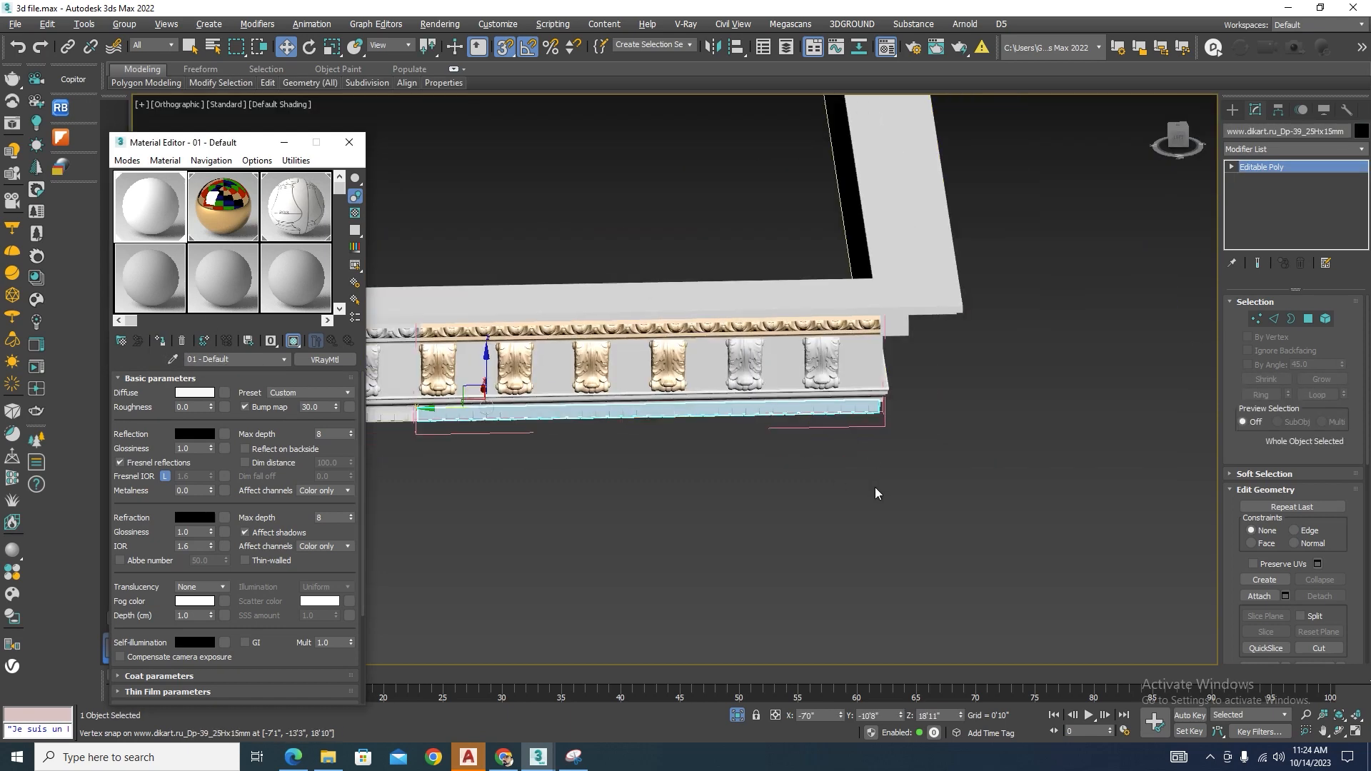
Apply the 01 - Default white material to the four remaining gold corbels and clear the selection.
{"action": "left_click", "coordinate": [664, 362]}
{"action": "left_click", "coordinate": [591, 364], "text": "ctrl"}
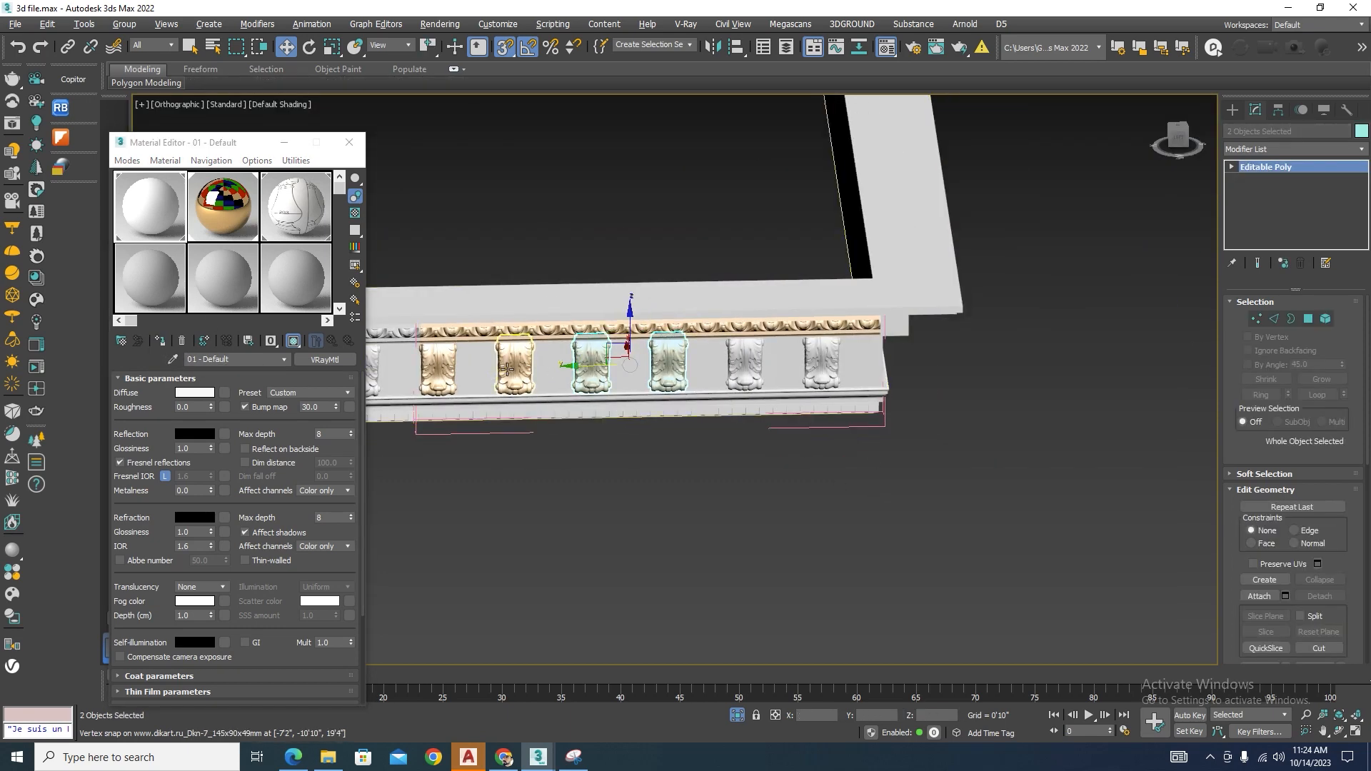
{"action": "left_click", "coordinate": [507, 368], "text": "ctrl"}
{"action": "left_click", "coordinate": [437, 368], "text": "ctrl"}
{"action": "left_click", "coordinate": [165, 344]}
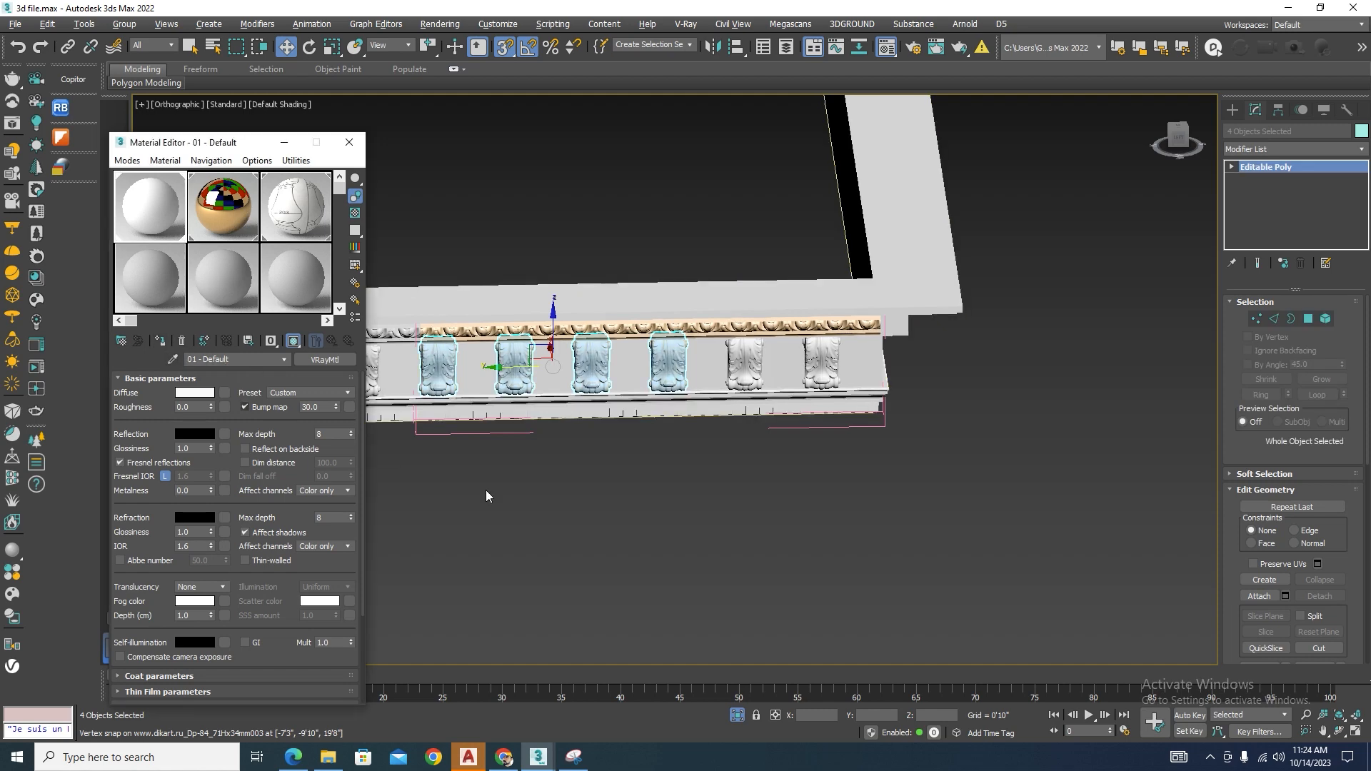
{"action": "left_click", "coordinate": [487, 496]}
Examine the recoloured mouldings and the full run of the cornice around its corners.
{"action": "scroll", "coordinate": [837, 344], "scroll_direction": "up", "scroll_amount": 4}
{"action": "scroll", "coordinate": [819, 326], "scroll_direction": "down", "scroll_amount": 9}
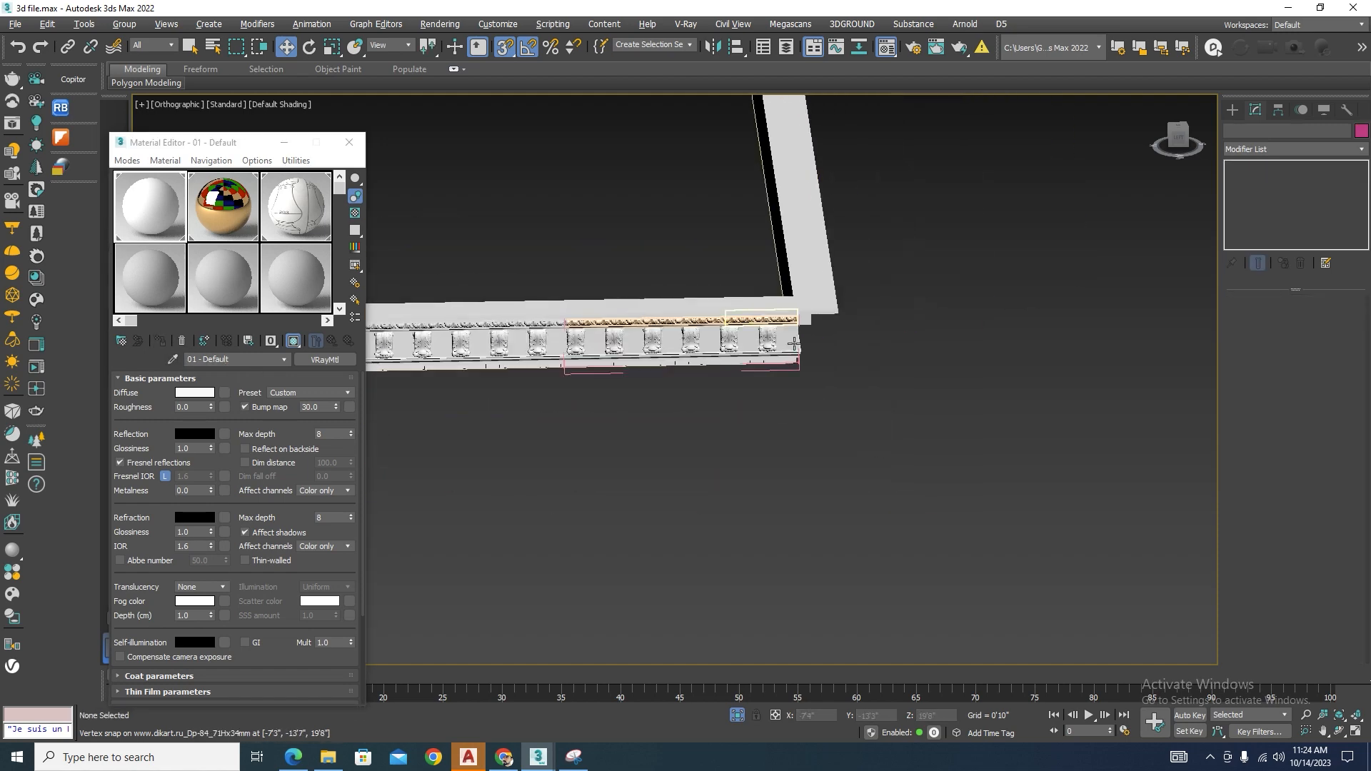
{"action": "middle_click_drag", "start_coordinate": [753, 401], "coordinate": [806, 375], "text": "alt"}
{"action": "middle_click_drag", "start_coordinate": [1141, 184], "coordinate": [999, 295]}
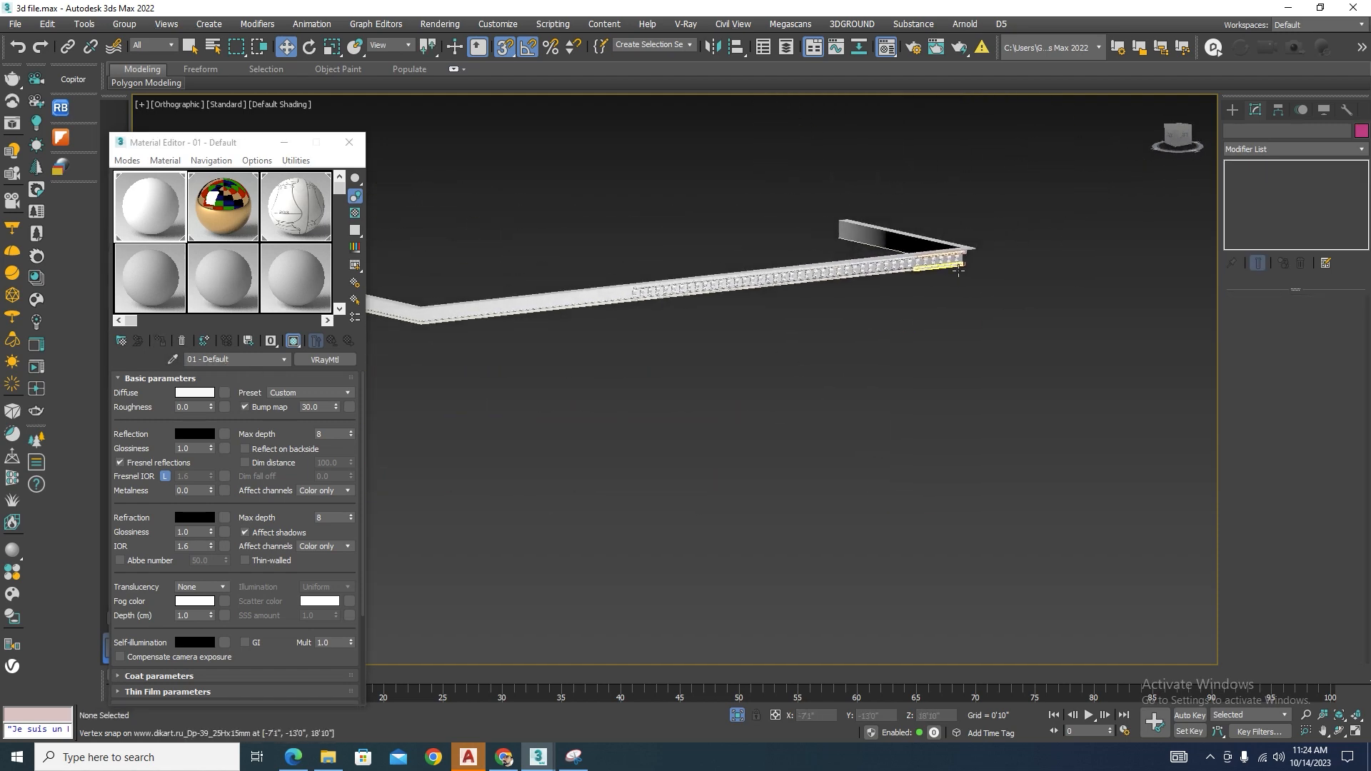
{"action": "scroll", "coordinate": [1000, 295], "scroll_direction": "up", "scroll_amount": 4}
{"action": "scroll", "coordinate": [1000, 296], "scroll_direction": "down", "scroll_amount": 4}
{"action": "scroll", "coordinate": [709, 365], "scroll_direction": "down", "scroll_amount": 4}
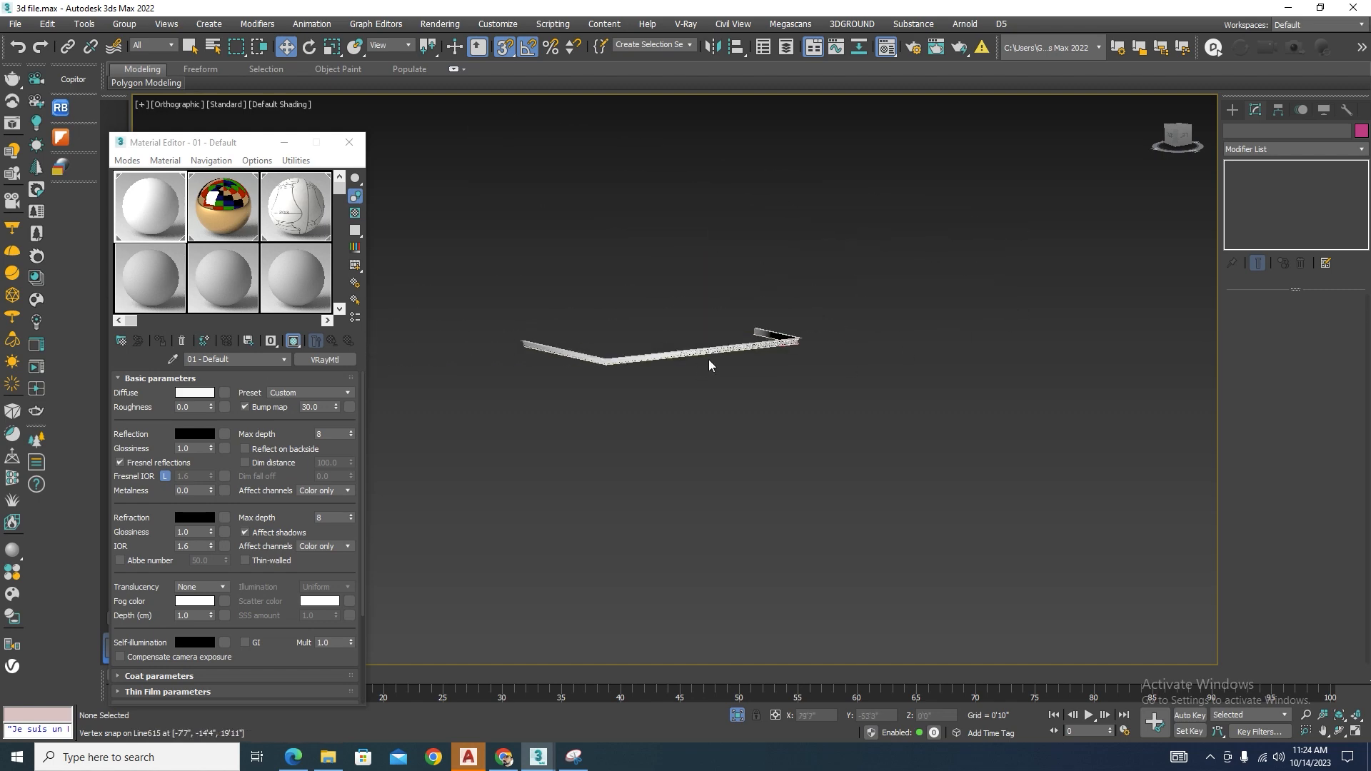
{"action": "scroll", "coordinate": [707, 368], "scroll_direction": "up", "scroll_amount": 6}
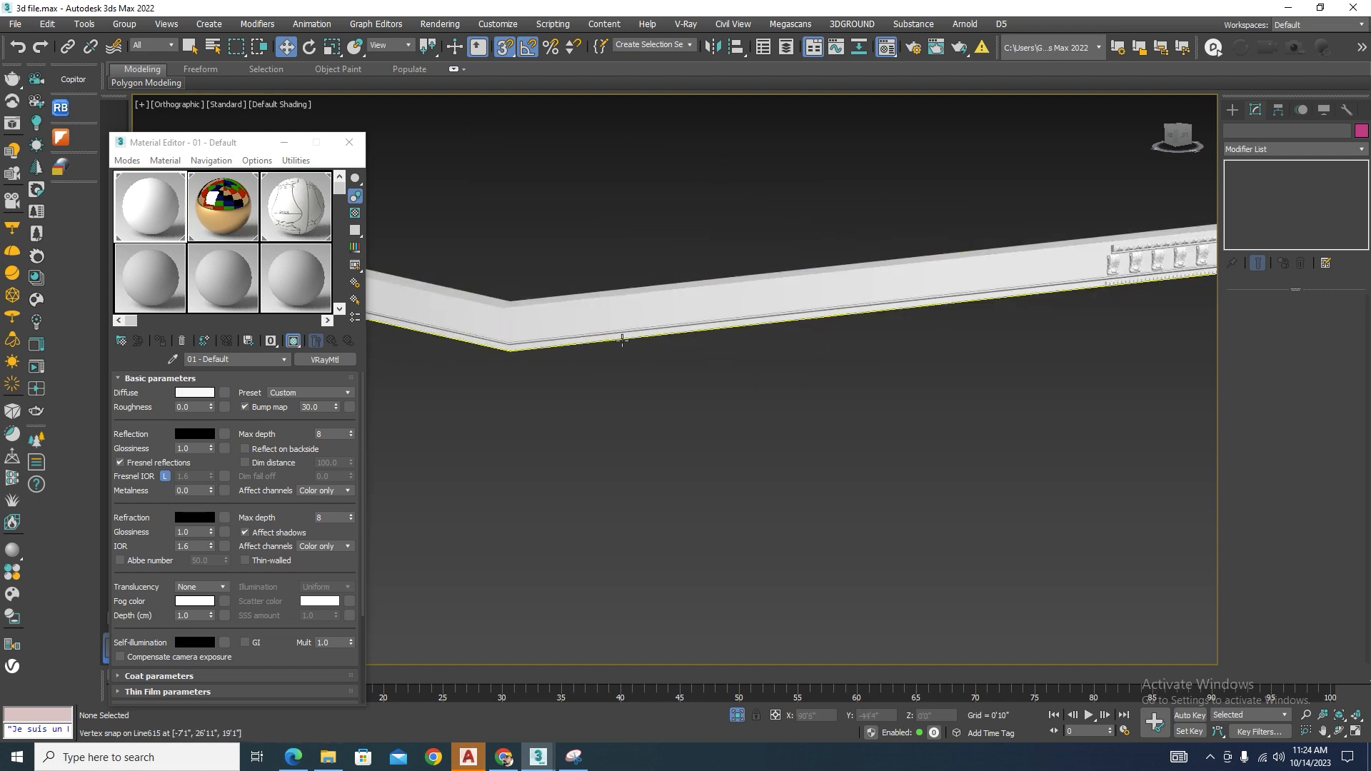
Show the model in wireframe and clone the swept cornice upward as a copy, to a height of about 24'5".
{"action": "mouse_move", "coordinate": [500, 370]}
{"action": "middle_mouse_down", "text": "alt"}
{"action": "mouse_move", "coordinate": [528, 305]}
{"action": "mouse_move", "coordinate": [538, 456]}
{"action": "mouse_move", "coordinate": [521, 398]}
{"action": "mouse_move", "coordinate": [546, 447]}
{"action": "mouse_move", "coordinate": [607, 344]}
{"action": "middle_mouse_up", "text": "alt"}
{"action": "key", "text": "F3"}
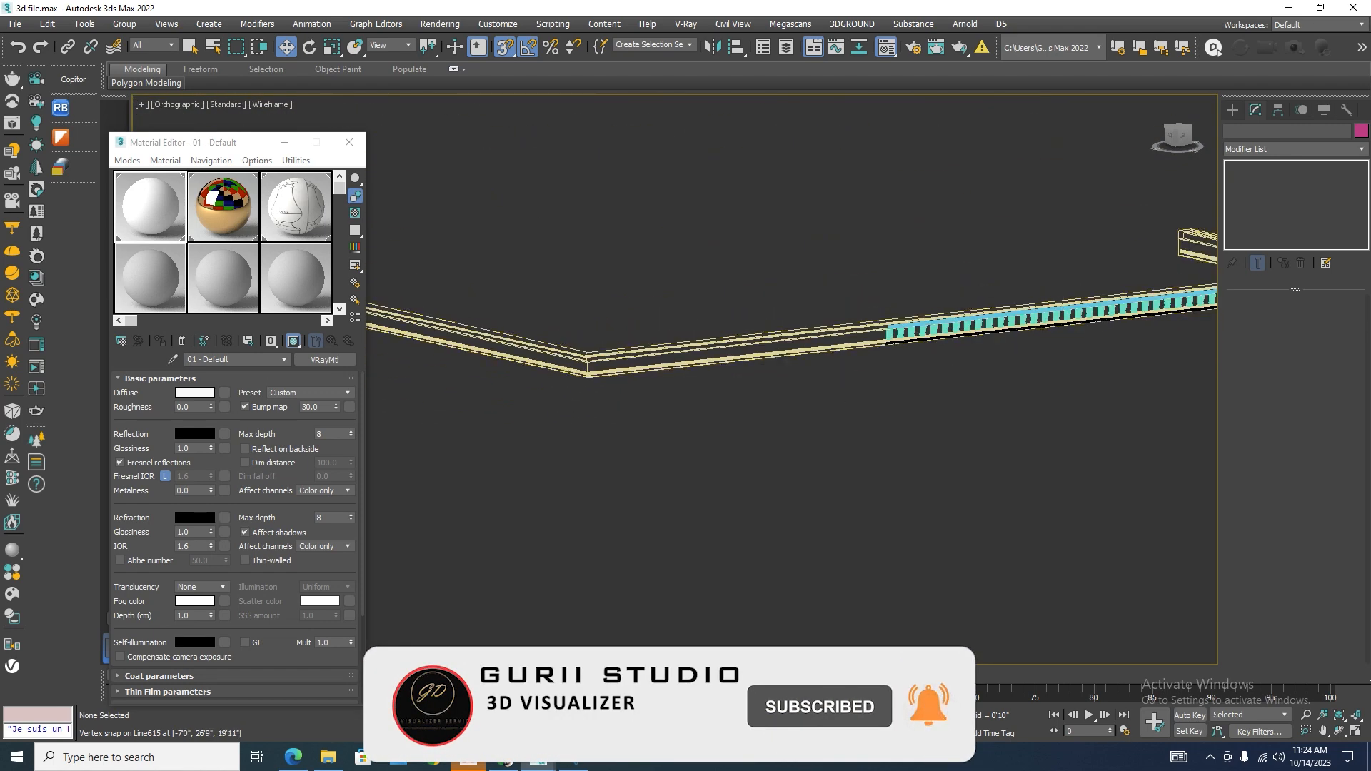
{"action": "left_click", "coordinate": [841, 336]}
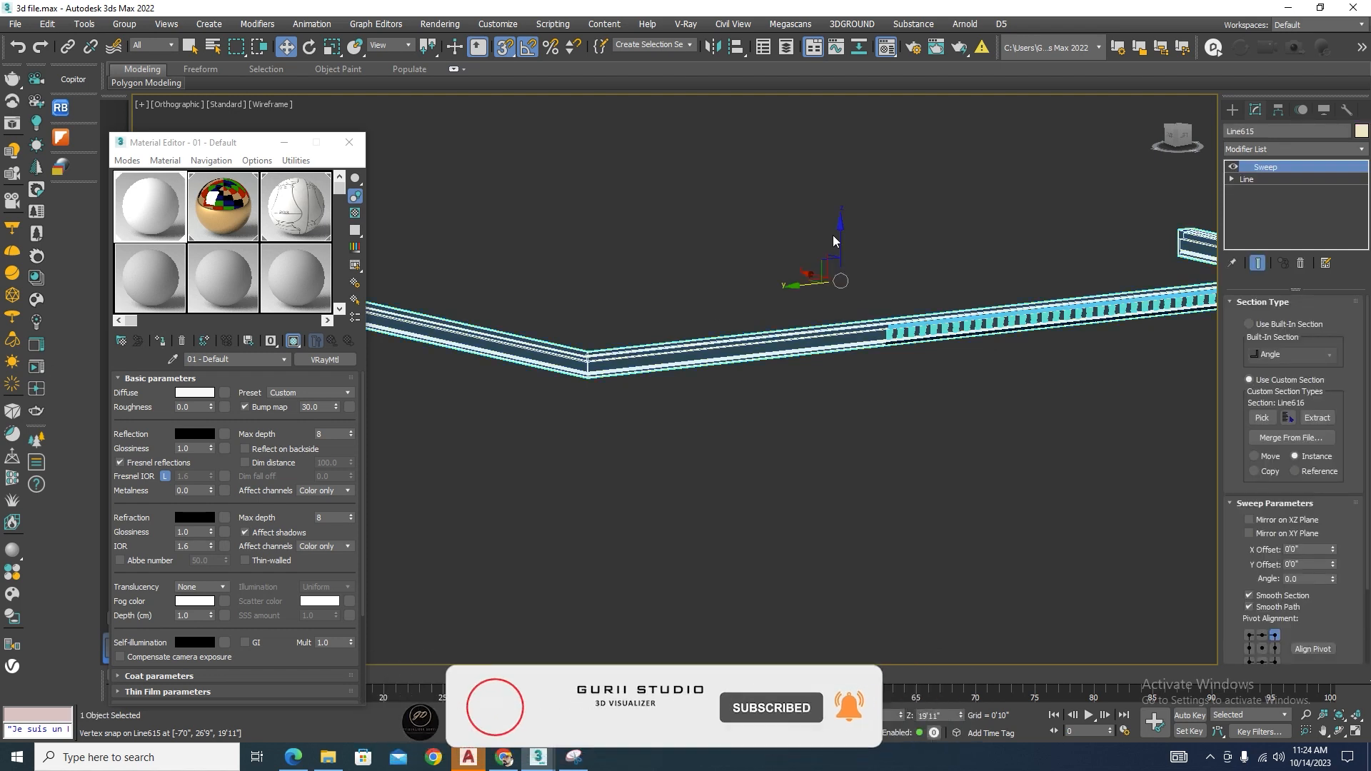
{"action": "left_click_drag", "start_coordinate": [852, 258], "coordinate": [852, 158]}
{"action": "left_click", "coordinate": [698, 436]}
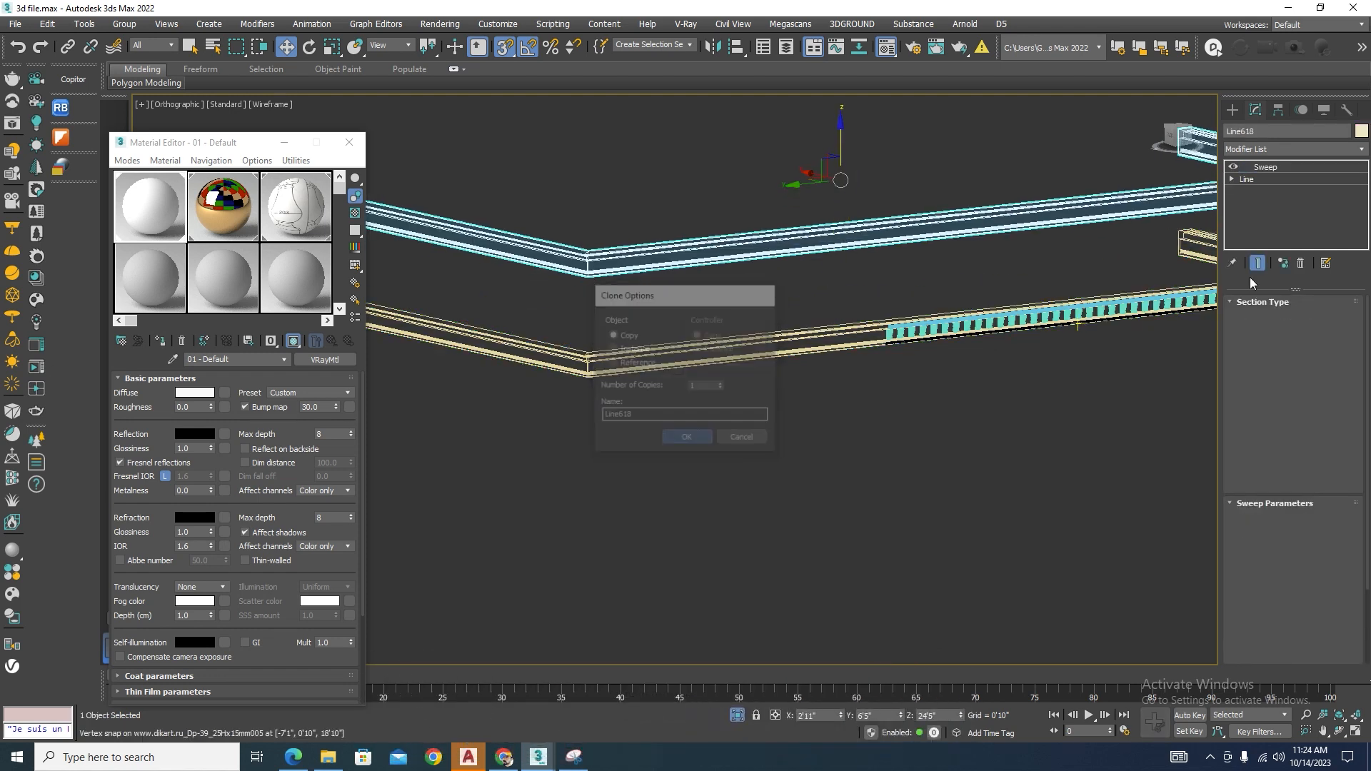
Remove the Sweep modifier from the cornice copy and snap the bare line down onto the cornice's lower edge, at about 18'10".
{"action": "left_click", "coordinate": [1300, 263]}
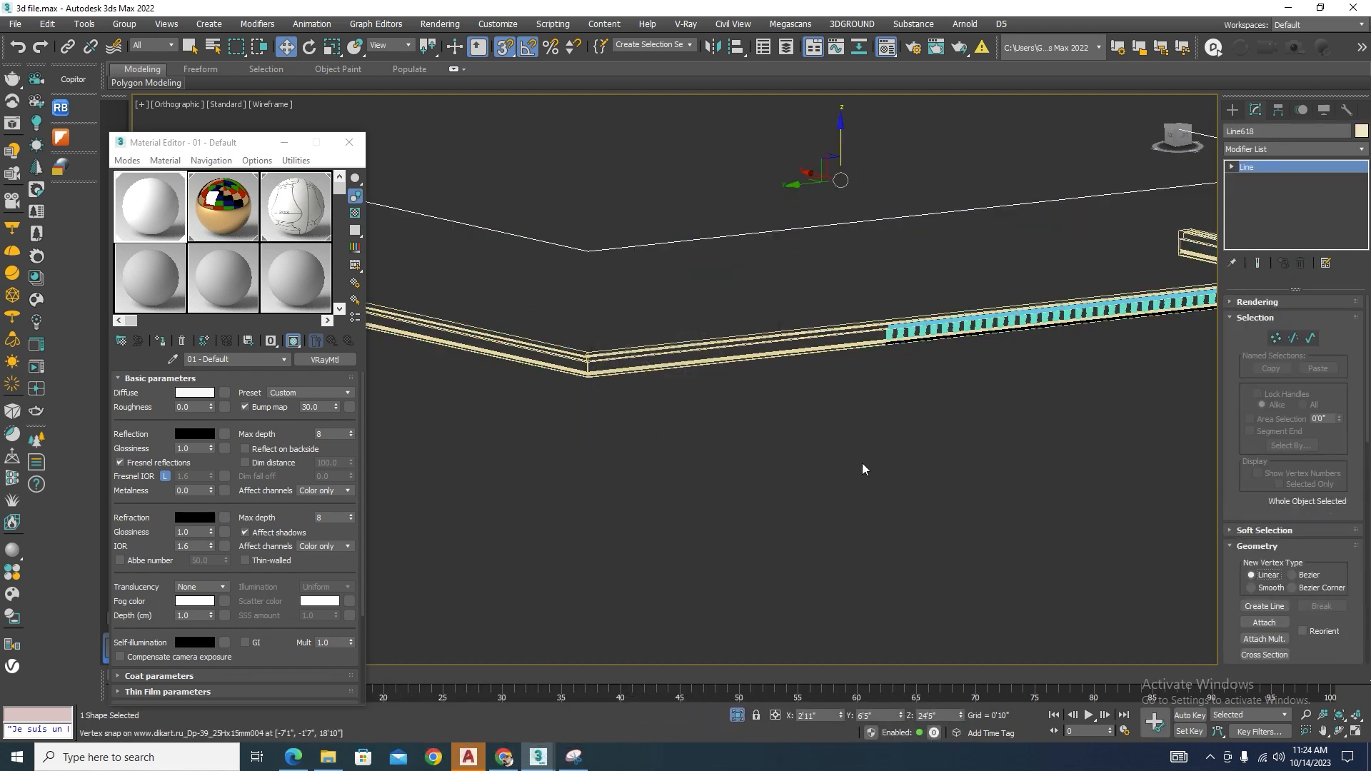
{"action": "left_click_drag", "start_coordinate": [841, 133], "coordinate": [587, 429]}
{"action": "scroll", "coordinate": [604, 281], "scroll_direction": "up", "scroll_amount": 2}
{"action": "left_click_drag", "start_coordinate": [580, 282], "coordinate": [574, 458]}
{"action": "scroll", "coordinate": [580, 399], "scroll_direction": "down", "scroll_amount": 4}
Exit isolation, restore shaded display and view the cornice within the whole building.
{"action": "left_click", "coordinate": [735, 716]}
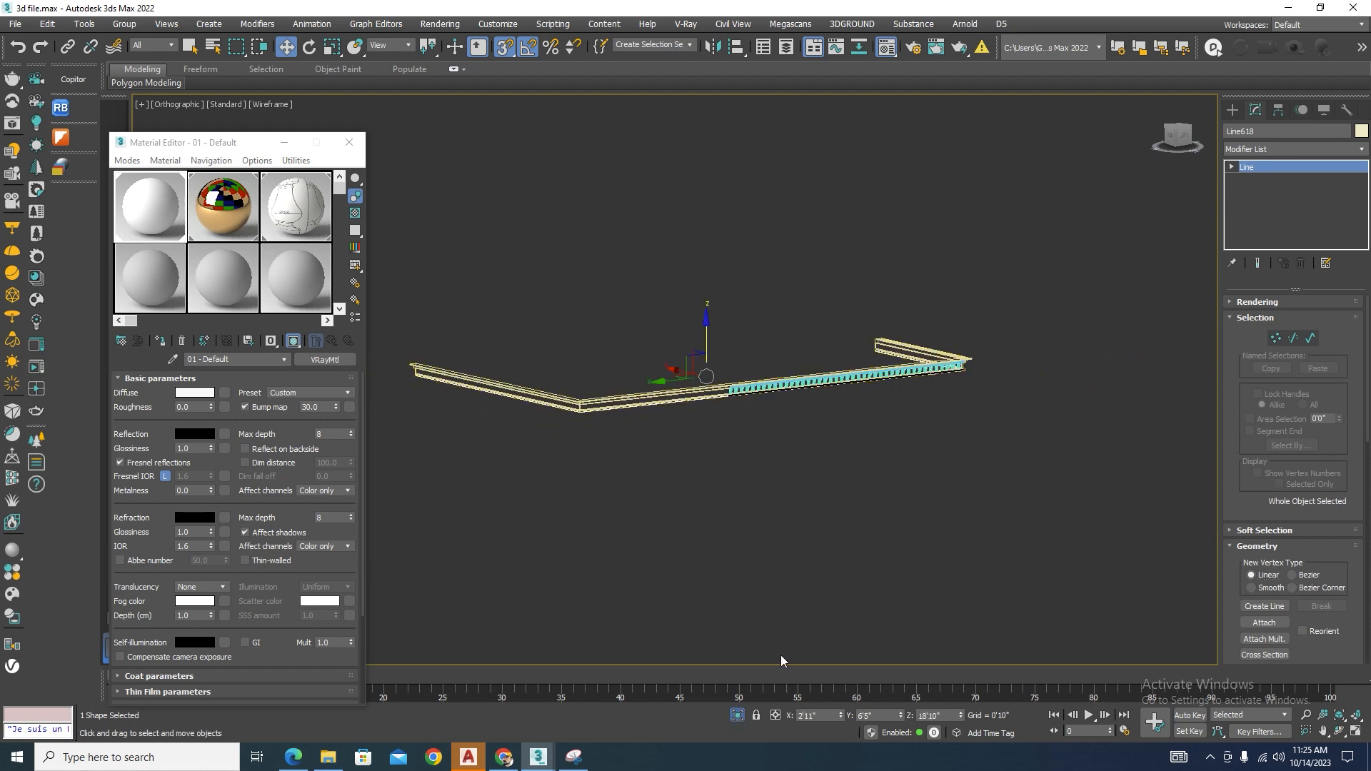
{"action": "scroll", "coordinate": [666, 428], "scroll_direction": "down", "scroll_amount": 2}
{"action": "key", "text": "F3"}
{"action": "scroll", "coordinate": [839, 362], "scroll_direction": "up", "scroll_amount": 5}
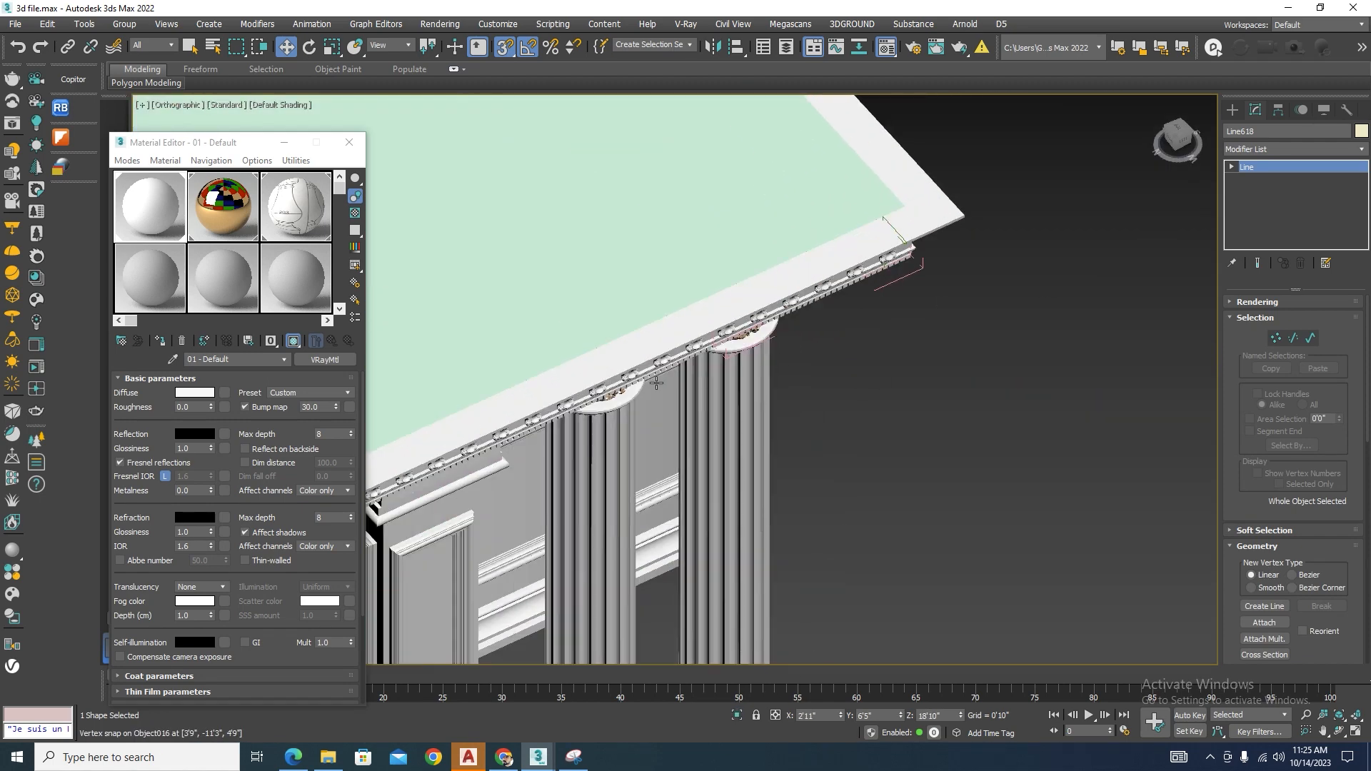
{"action": "scroll", "coordinate": [750, 325], "scroll_direction": "down", "scroll_amount": 6}
{"action": "scroll", "coordinate": [987, 284], "scroll_direction": "up", "scroll_amount": 4}
{"action": "left_click_drag", "start_coordinate": [920, 238], "coordinate": [645, 392]}
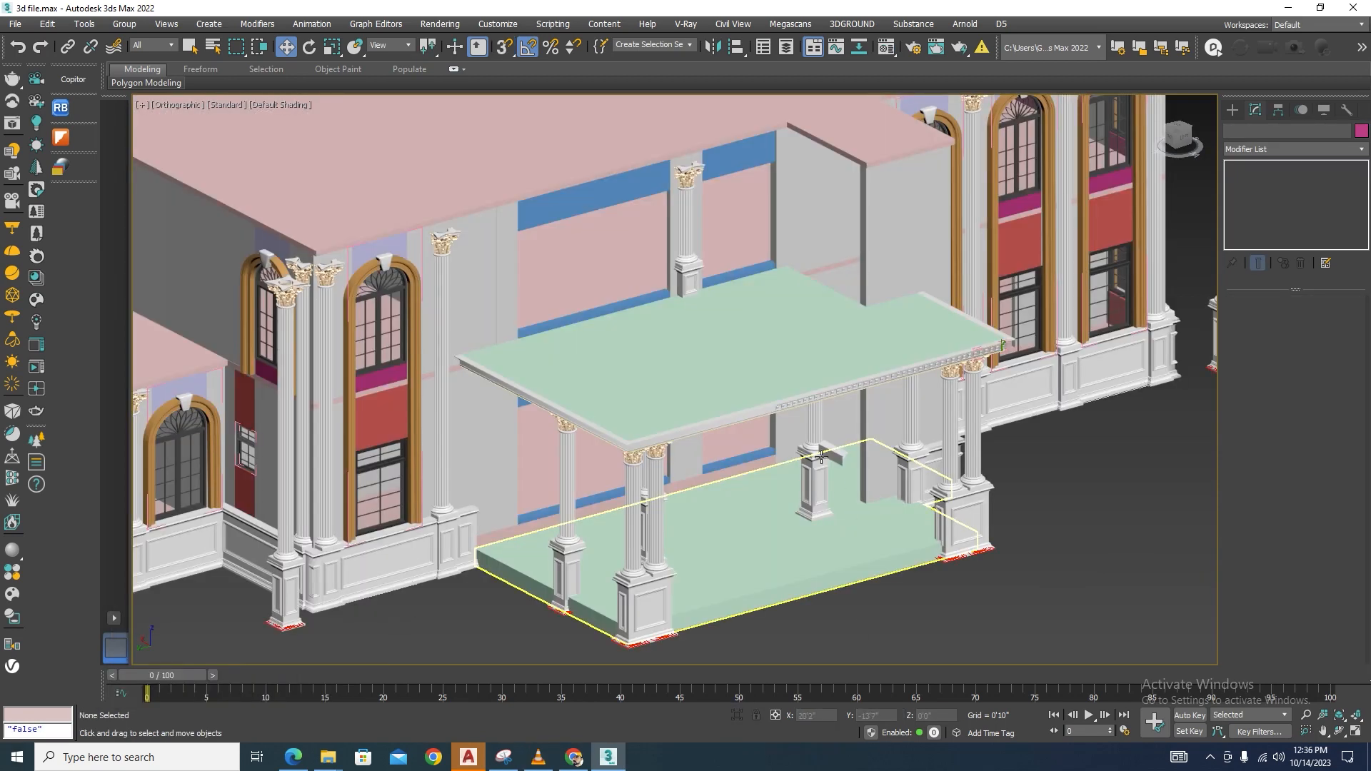
Isolate the loose moulding group beside the portico column and open it for editing.
{"action": "scroll", "coordinate": [829, 466], "scroll_direction": "up", "scroll_amount": 4}
{"action": "left_click", "coordinate": [876, 452]}
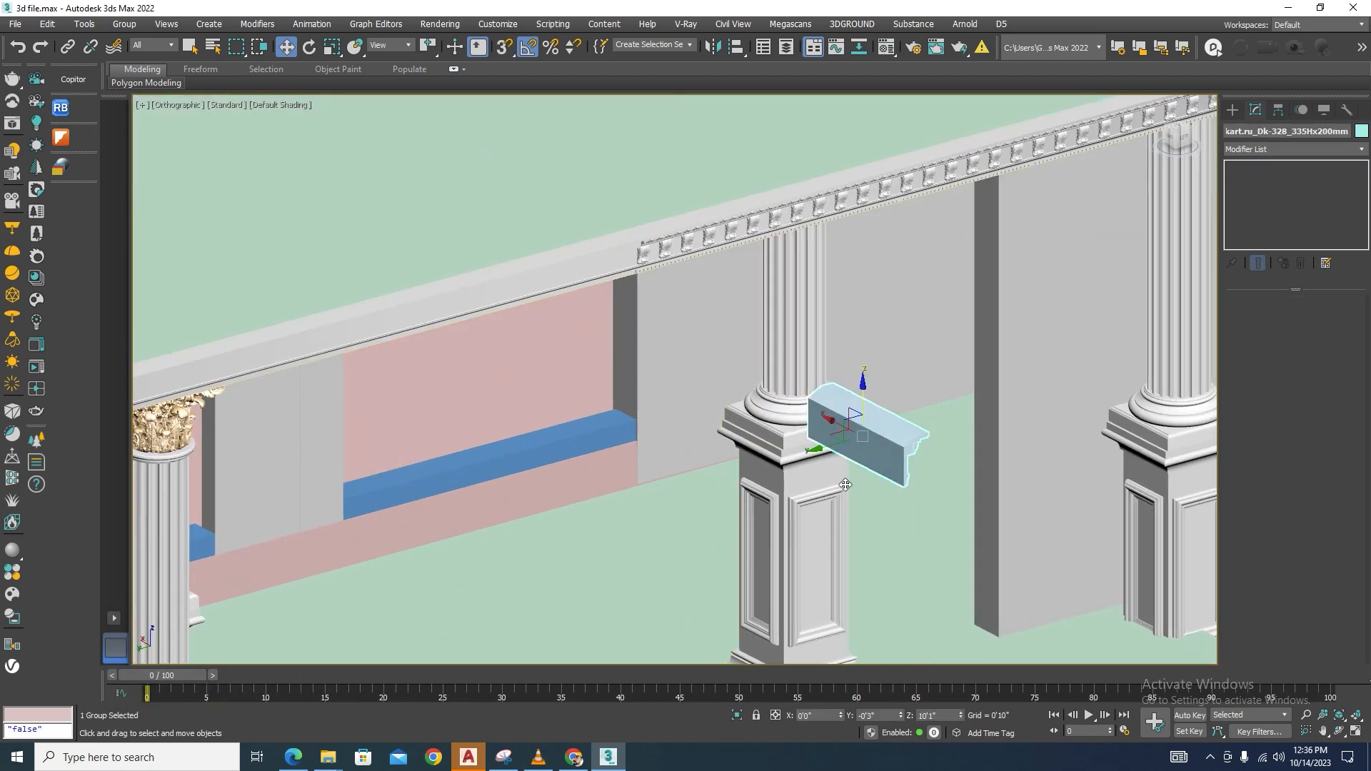
{"action": "left_click", "coordinate": [737, 717]}
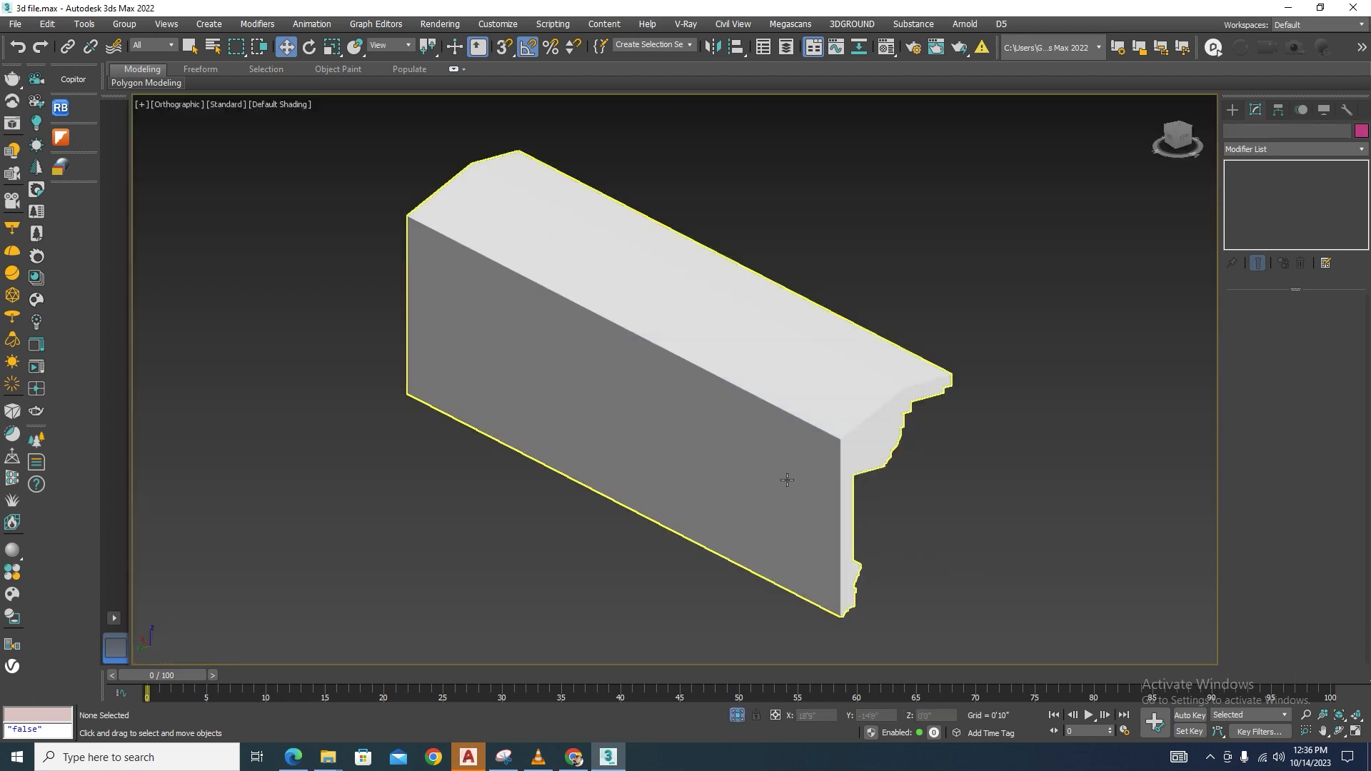
{"action": "left_click", "coordinate": [132, 23]}
{"action": "left_click", "coordinate": [183, 85]}
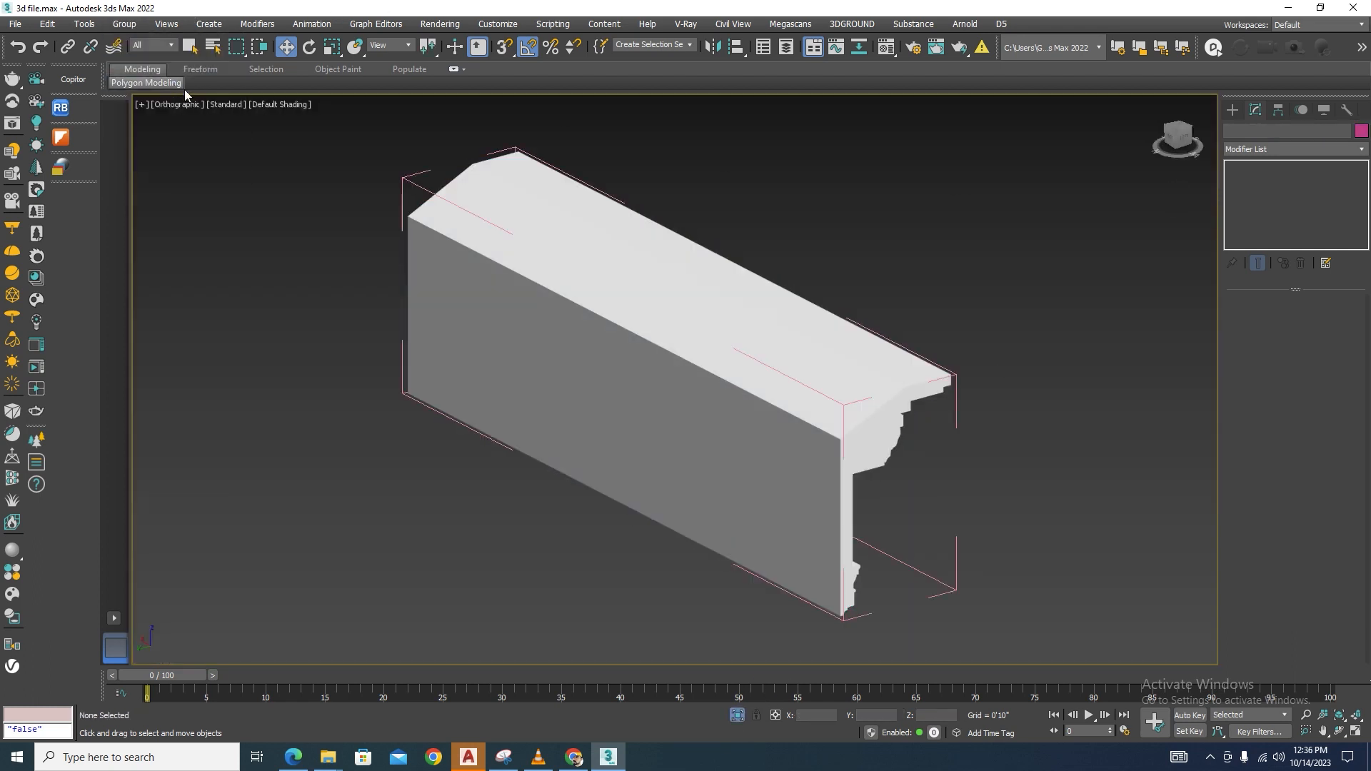
Attach all remaining pieces of the open moulding group to the upper moulding piece as one Editable Poly.
{"action": "left_click", "coordinate": [776, 422]}
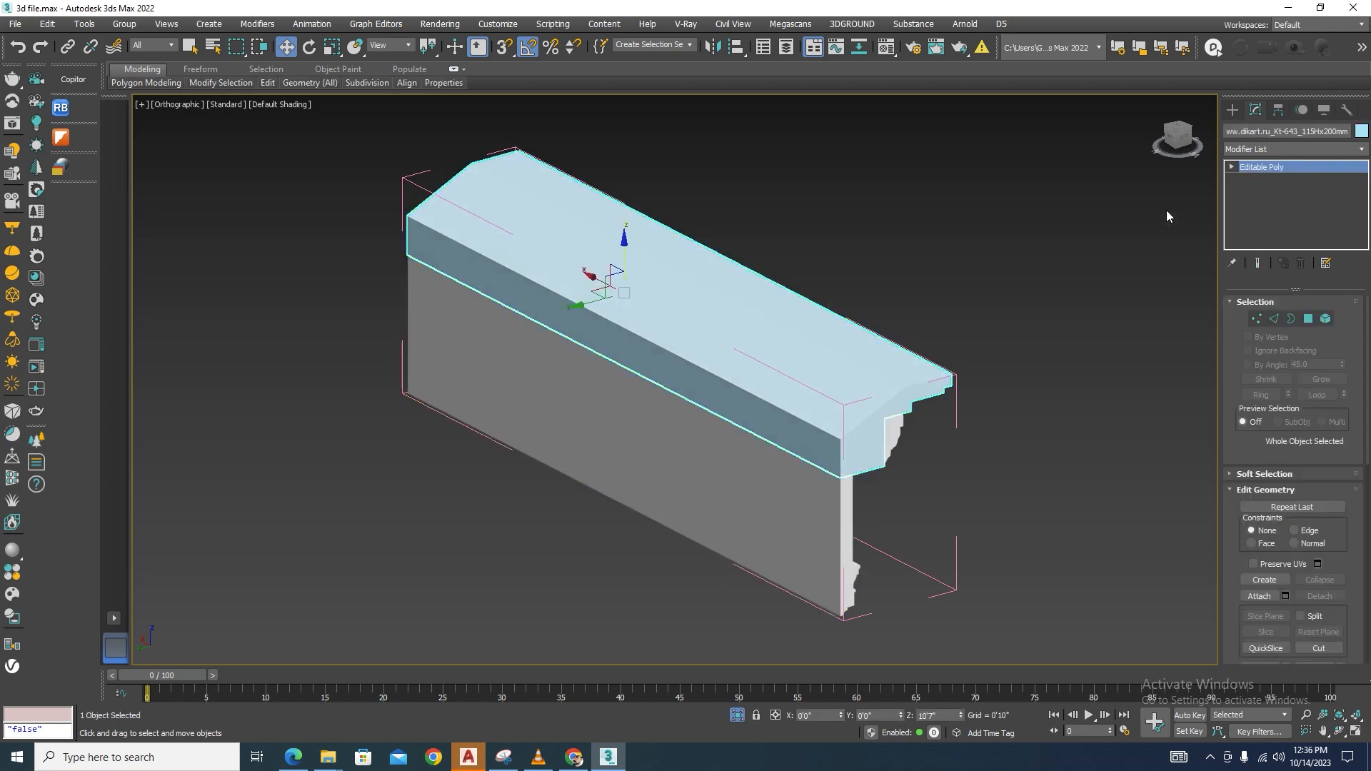
{"action": "left_click", "coordinate": [1286, 597]}
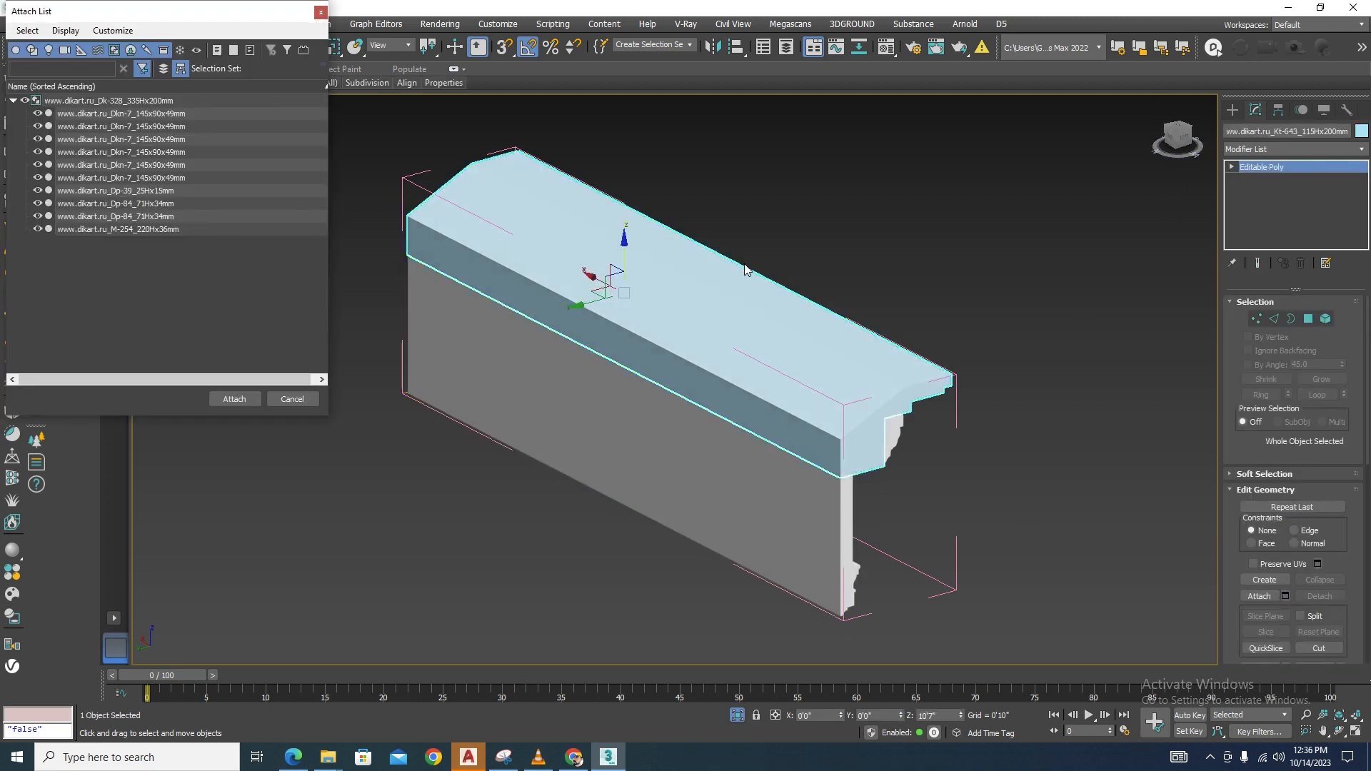
{"action": "key", "text": "ctrl+a"}
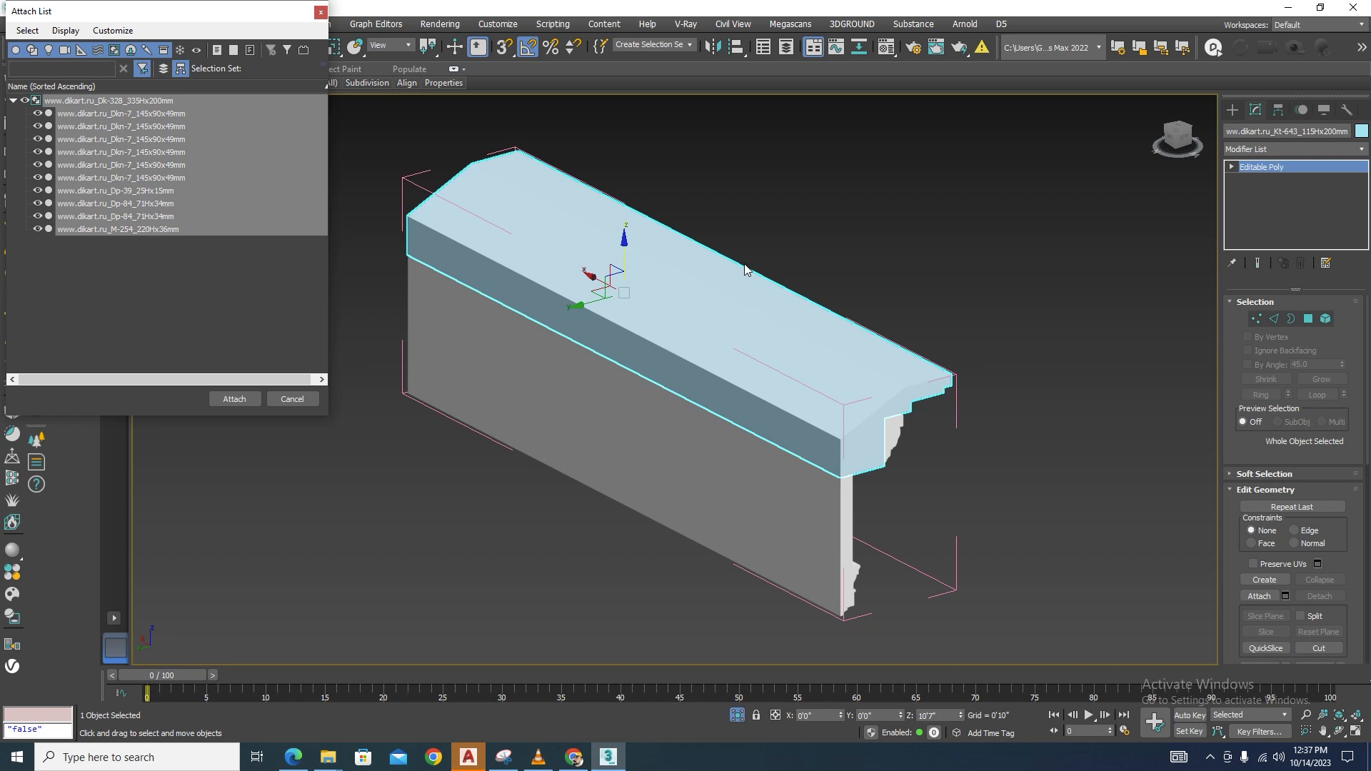
{"action": "left_click", "coordinate": [234, 398]}
{"action": "scroll", "coordinate": [750, 272], "scroll_direction": "down", "scroll_amount": 2}
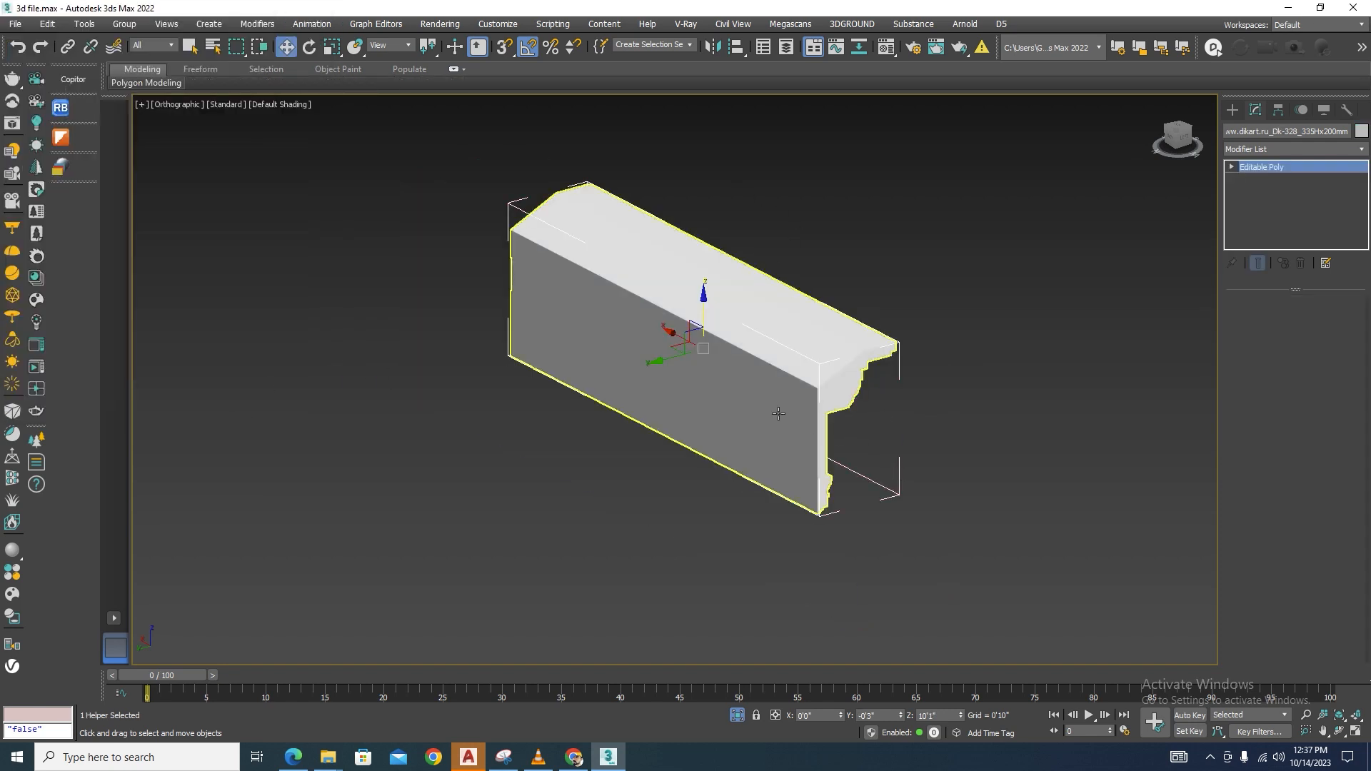
{"action": "scroll", "coordinate": [854, 410], "scroll_direction": "down", "scroll_amount": 5}
{"action": "scroll", "coordinate": [854, 410], "scroll_direction": "up", "scroll_amount": 2}
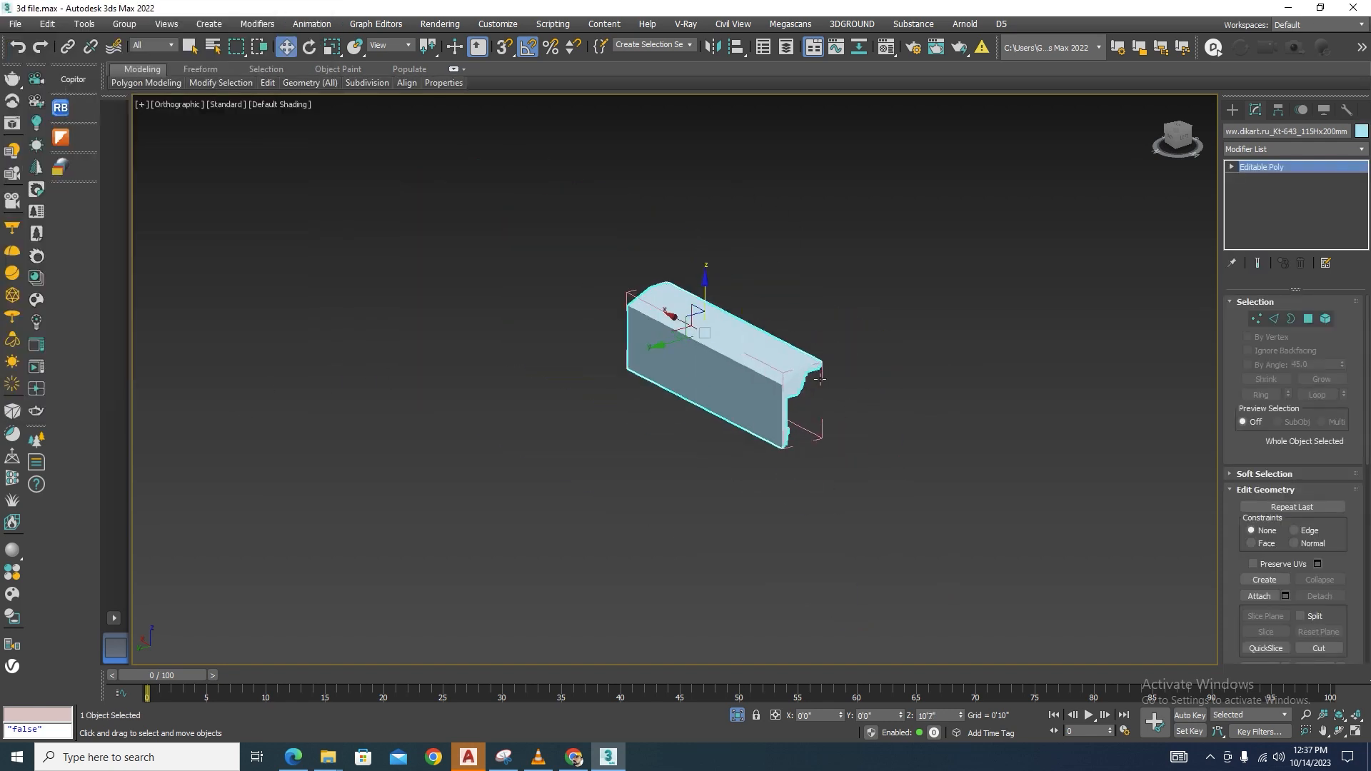
Close the moulding group and ungroup it, leaving the merged moulding selected on its own.
{"action": "left_click", "coordinate": [124, 24]}
{"action": "left_click", "coordinate": [131, 116]}
{"action": "left_click", "coordinate": [124, 23]}
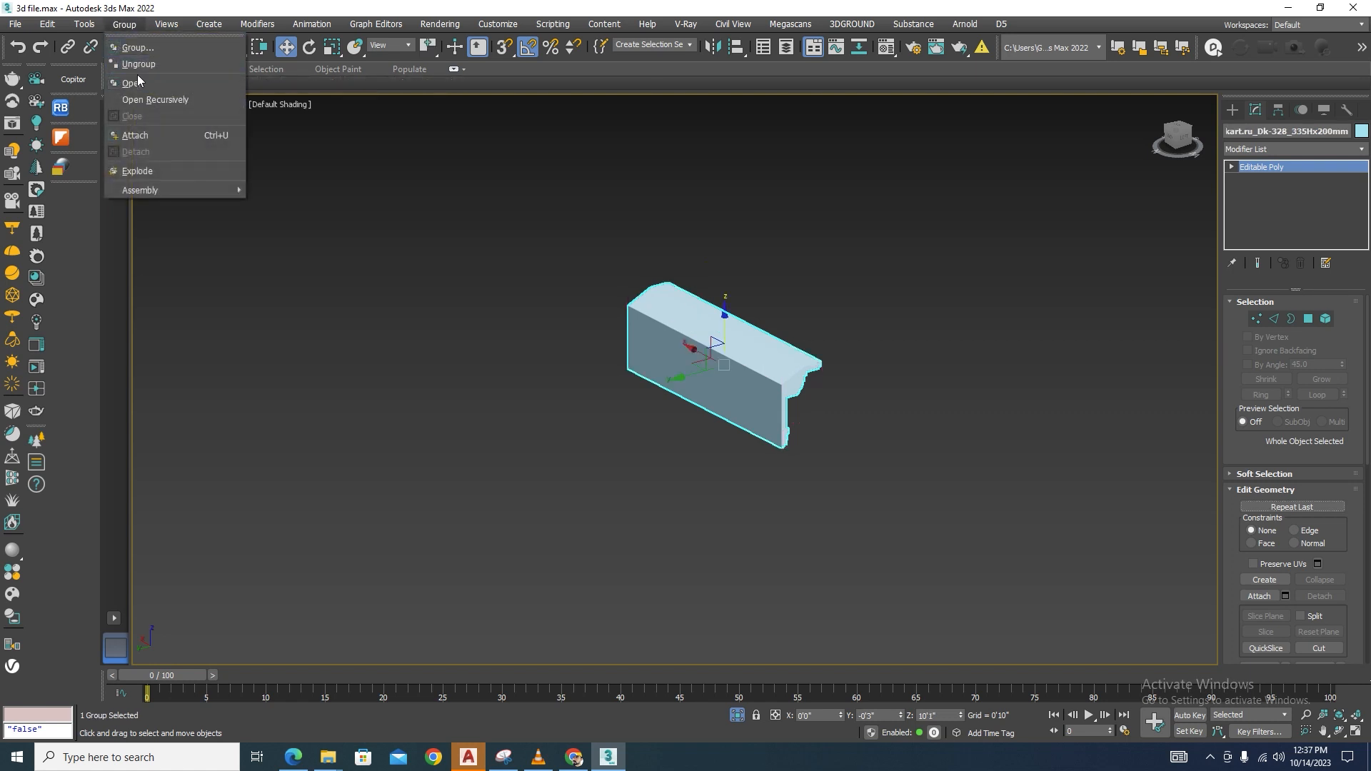
{"action": "left_click", "coordinate": [139, 63]}
{"action": "left_click", "coordinate": [615, 447]}
{"action": "left_click", "coordinate": [744, 402]}
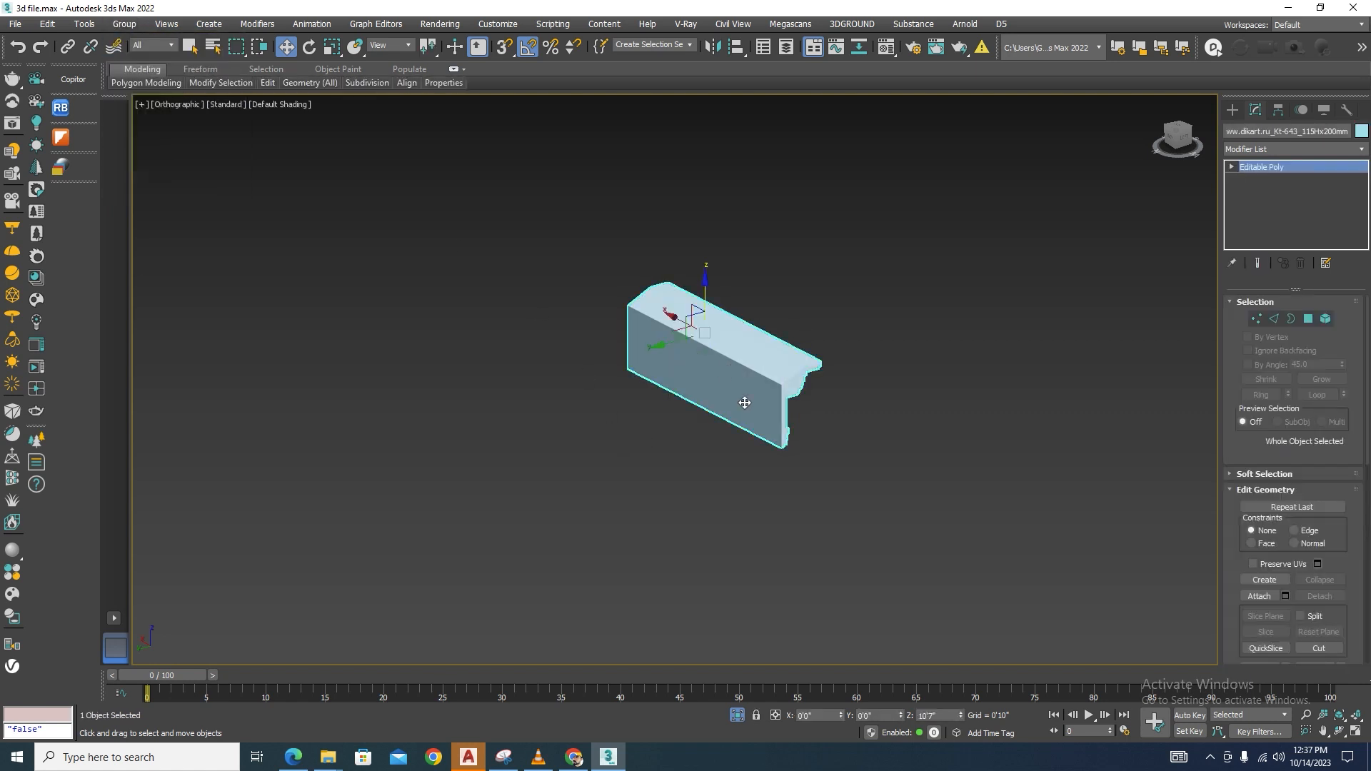
Exit isolation, show the model in wireframe, and isolate the merged moulding together with the bare cornice line.
{"action": "left_click", "coordinate": [739, 715]}
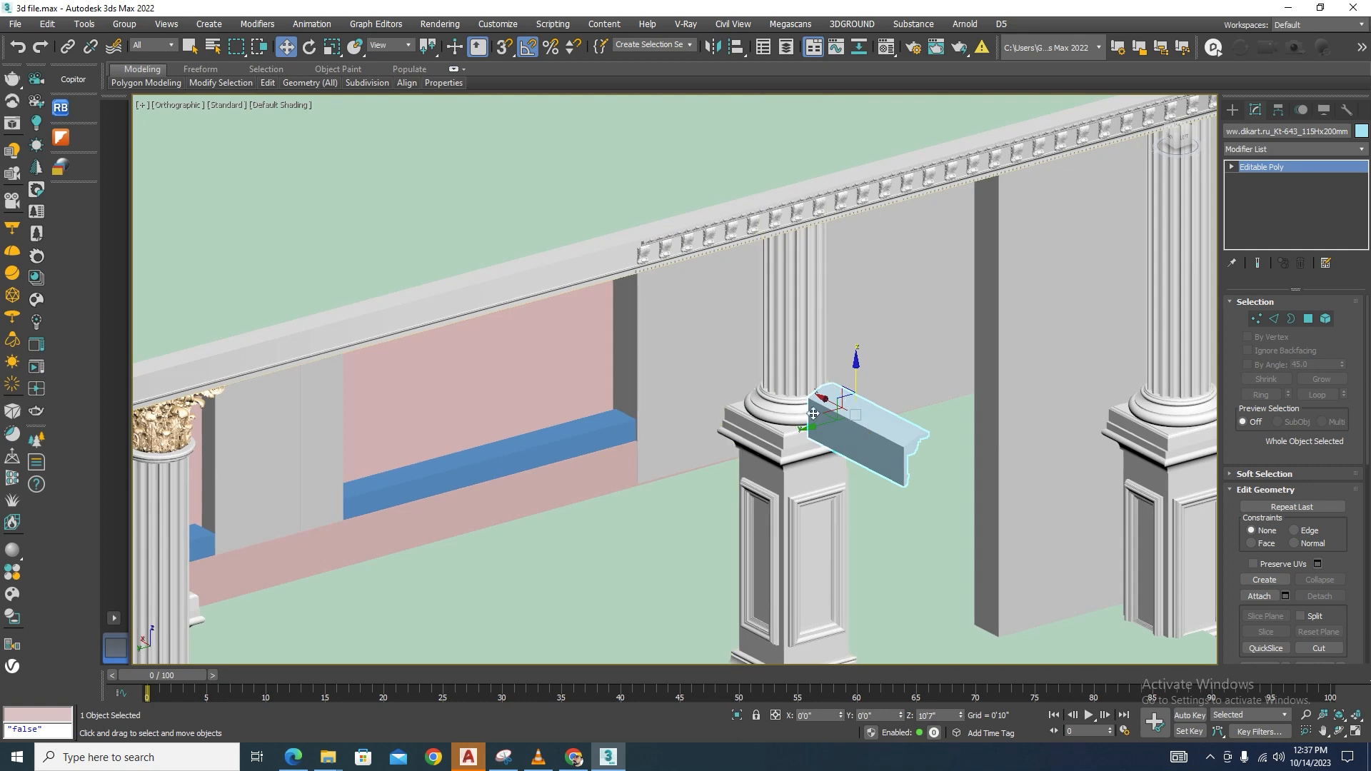
{"action": "scroll", "coordinate": [547, 277], "scroll_direction": "up", "scroll_amount": 2}
{"action": "key", "text": "F3"}
{"action": "scroll", "coordinate": [548, 277], "scroll_direction": "down", "scroll_amount": 2}
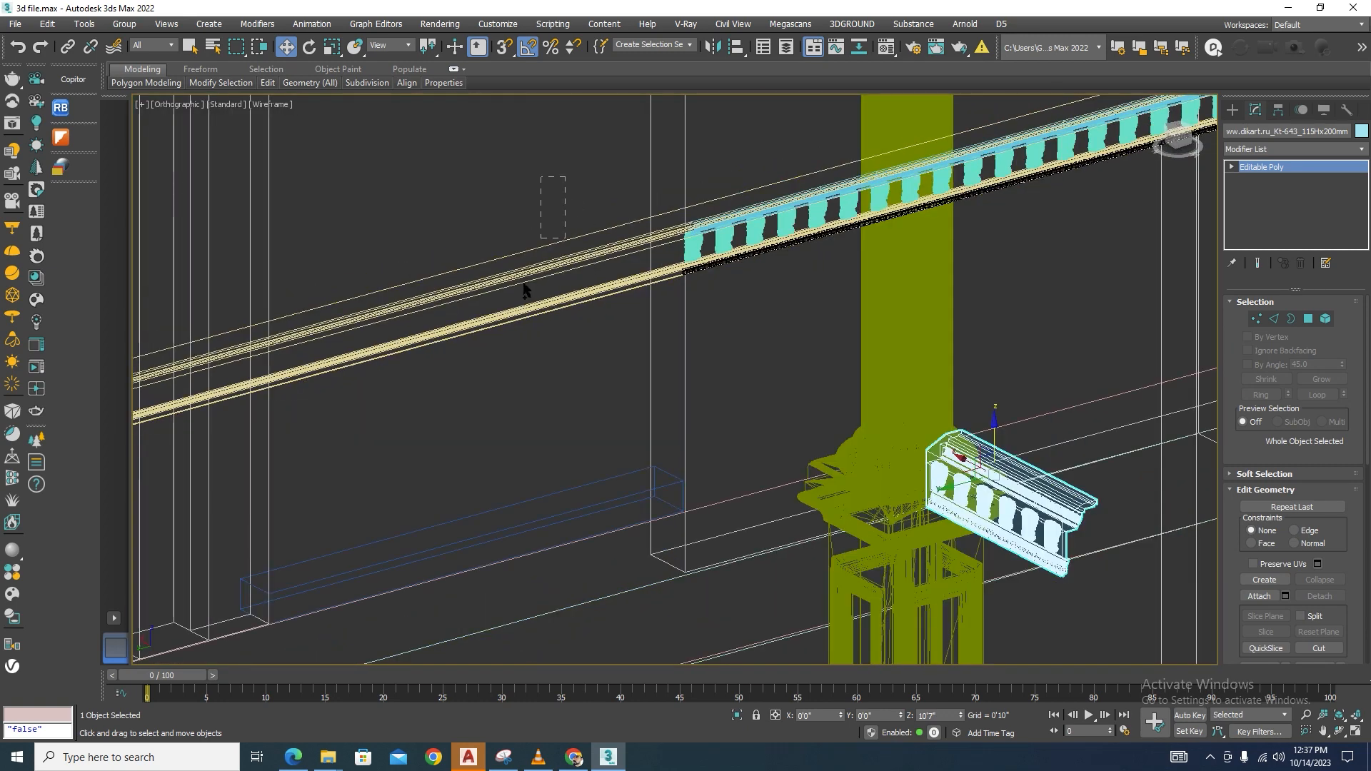
{"action": "left_click", "coordinate": [544, 263]}
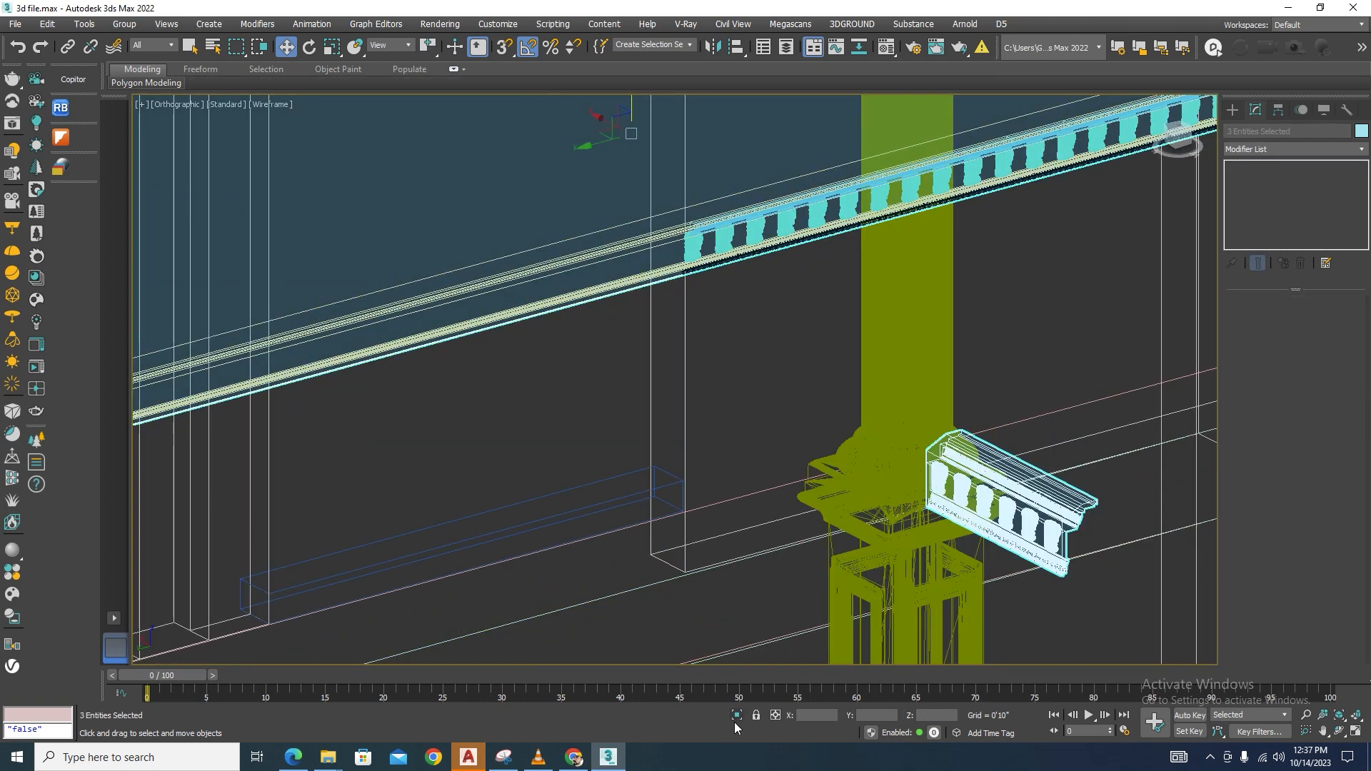
{"action": "left_click", "coordinate": [737, 714]}
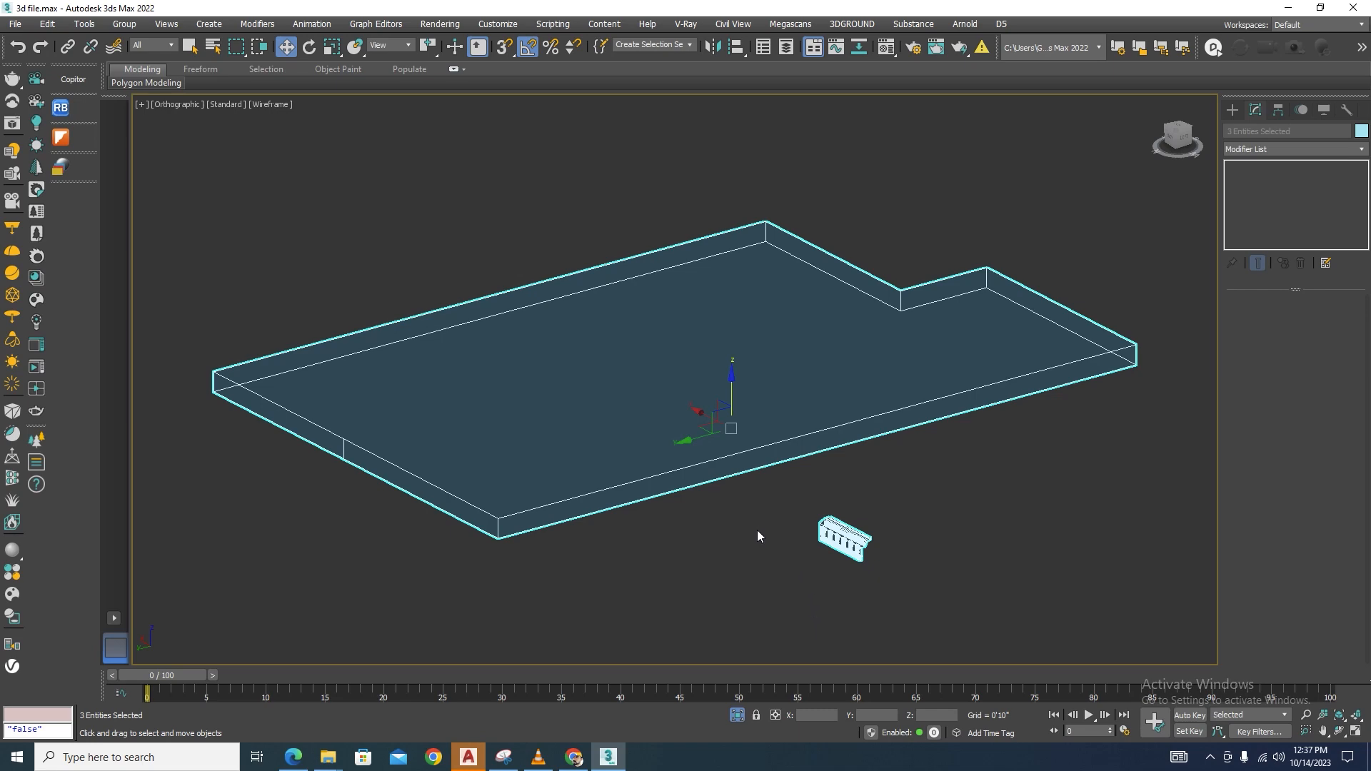
{"action": "left_click", "coordinate": [738, 714]}
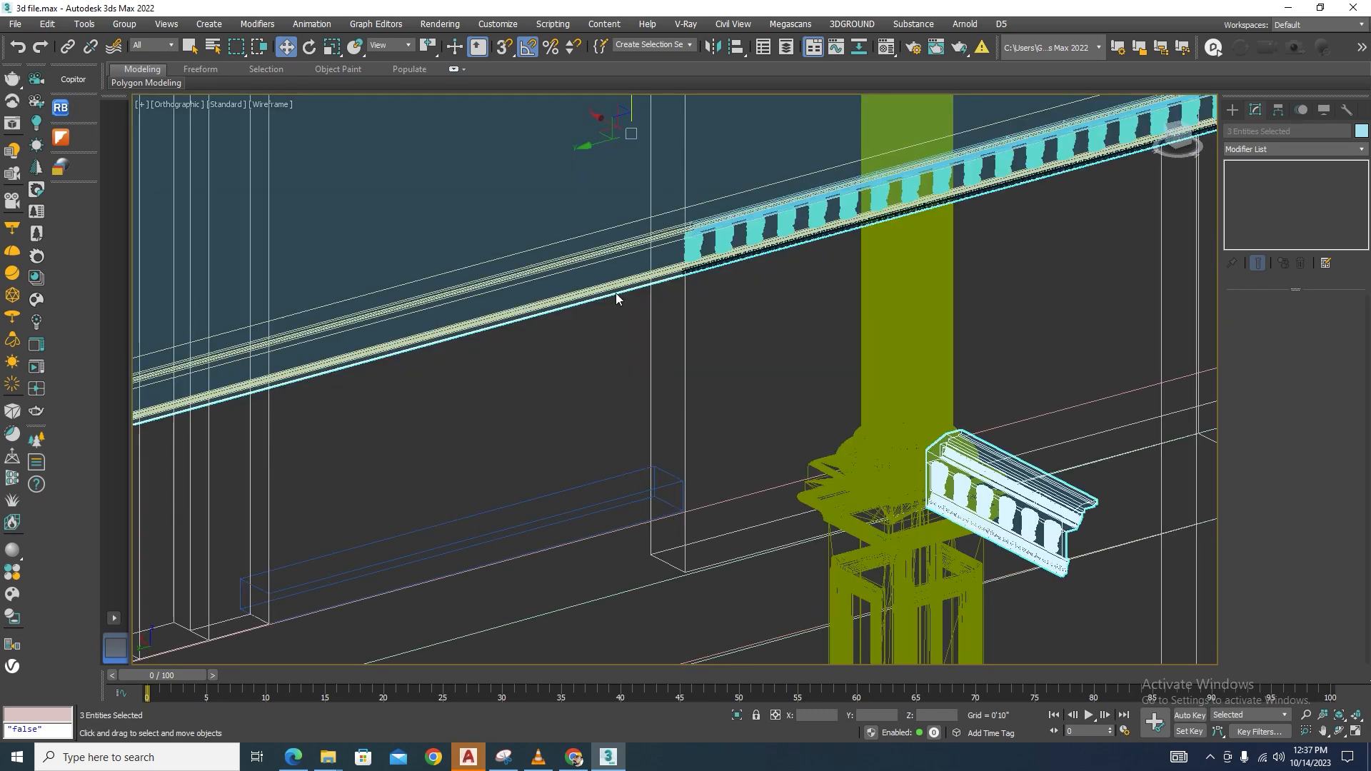
{"action": "left_click", "coordinate": [555, 263], "text": "ctrl"}
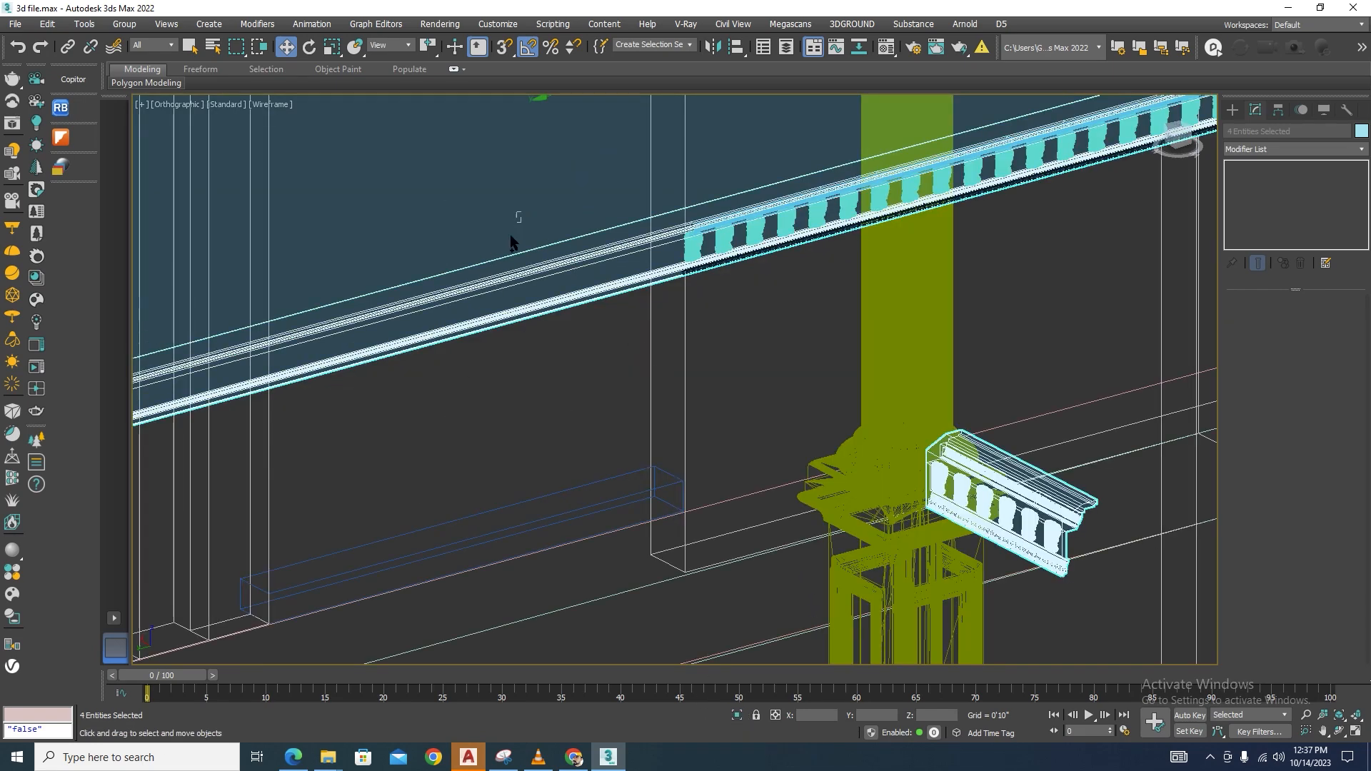
{"action": "left_click_drag", "start_coordinate": [522, 212], "coordinate": [465, 305]}
{"action": "left_click_drag", "start_coordinate": [538, 207], "coordinate": [494, 302]}
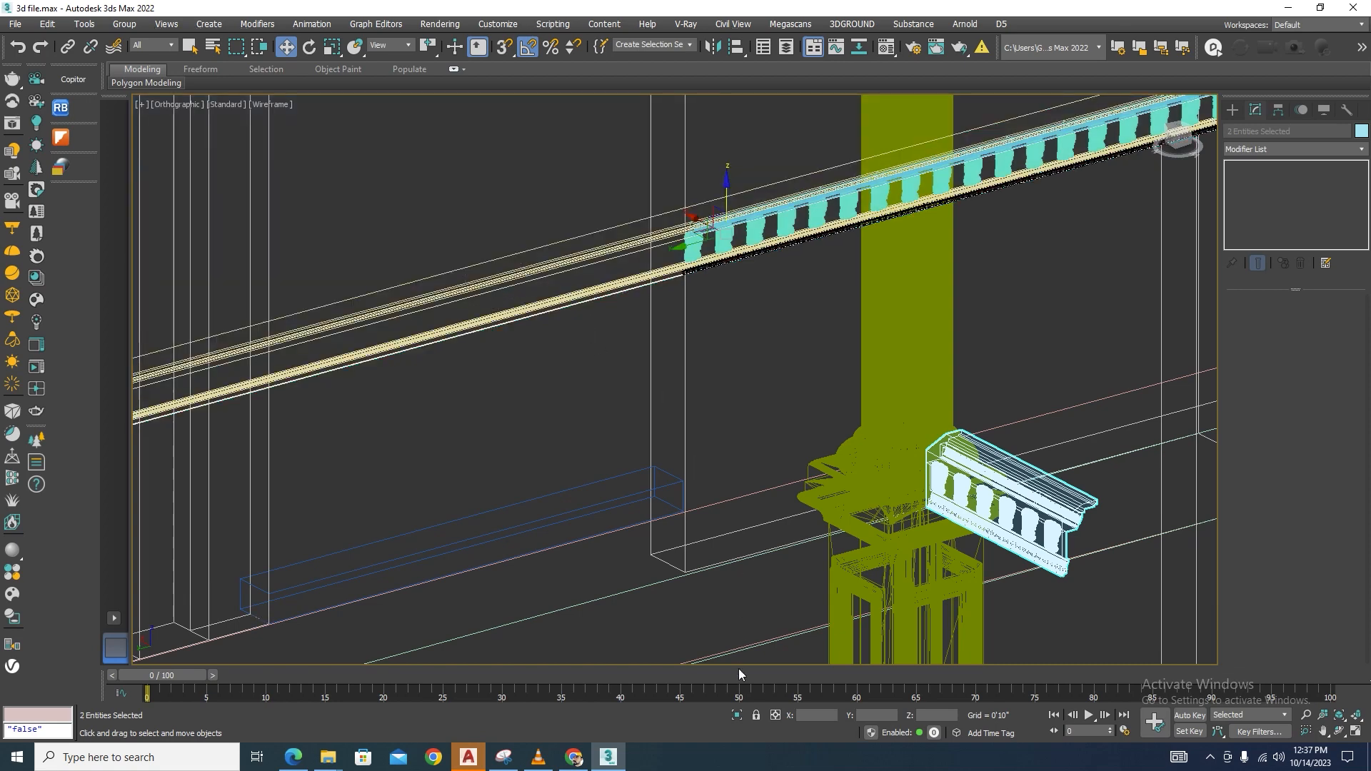
{"action": "left_click", "coordinate": [737, 715]}
{"action": "left_click", "coordinate": [729, 516]}
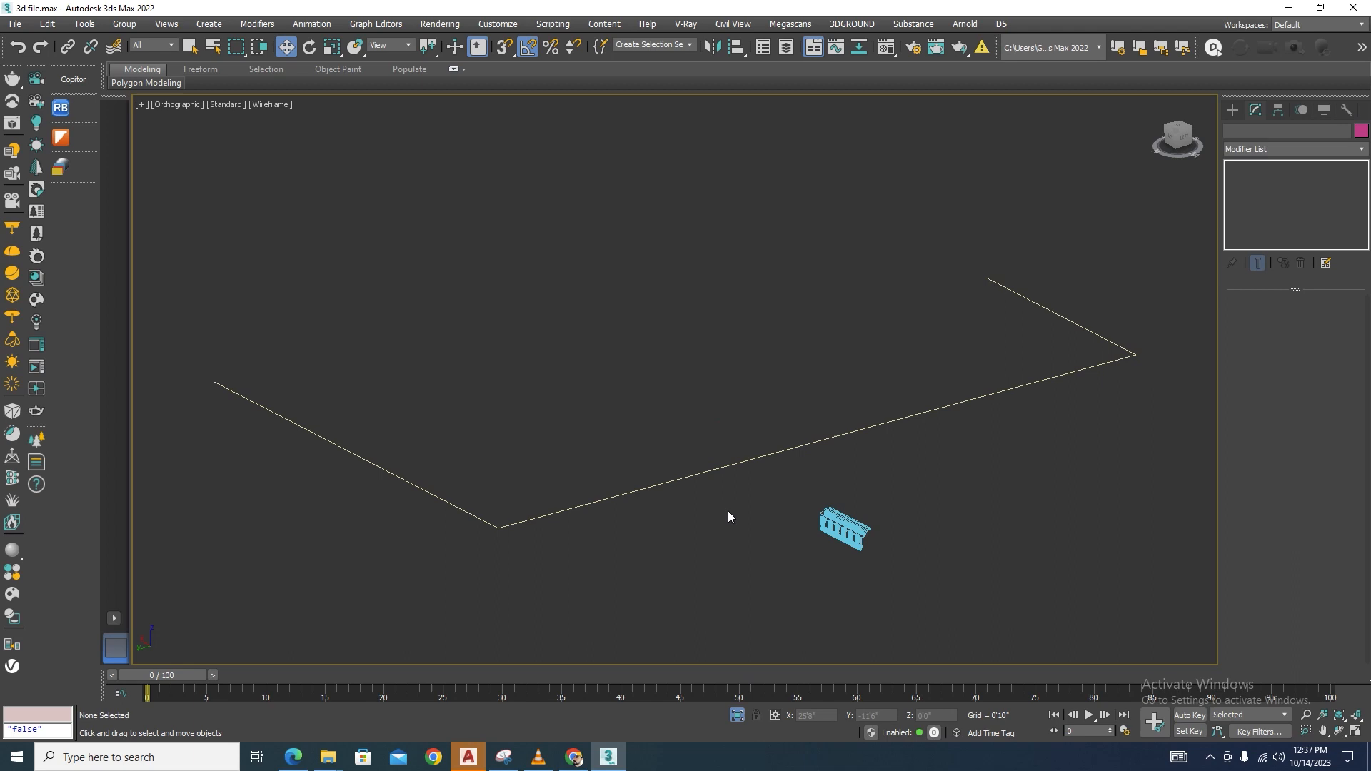
In the top view, move the moulding beside the line and vertex-snap its back edge onto it, at Y -13'8".
{"action": "left_click", "coordinate": [830, 528]}
{"action": "key", "text": "t"}
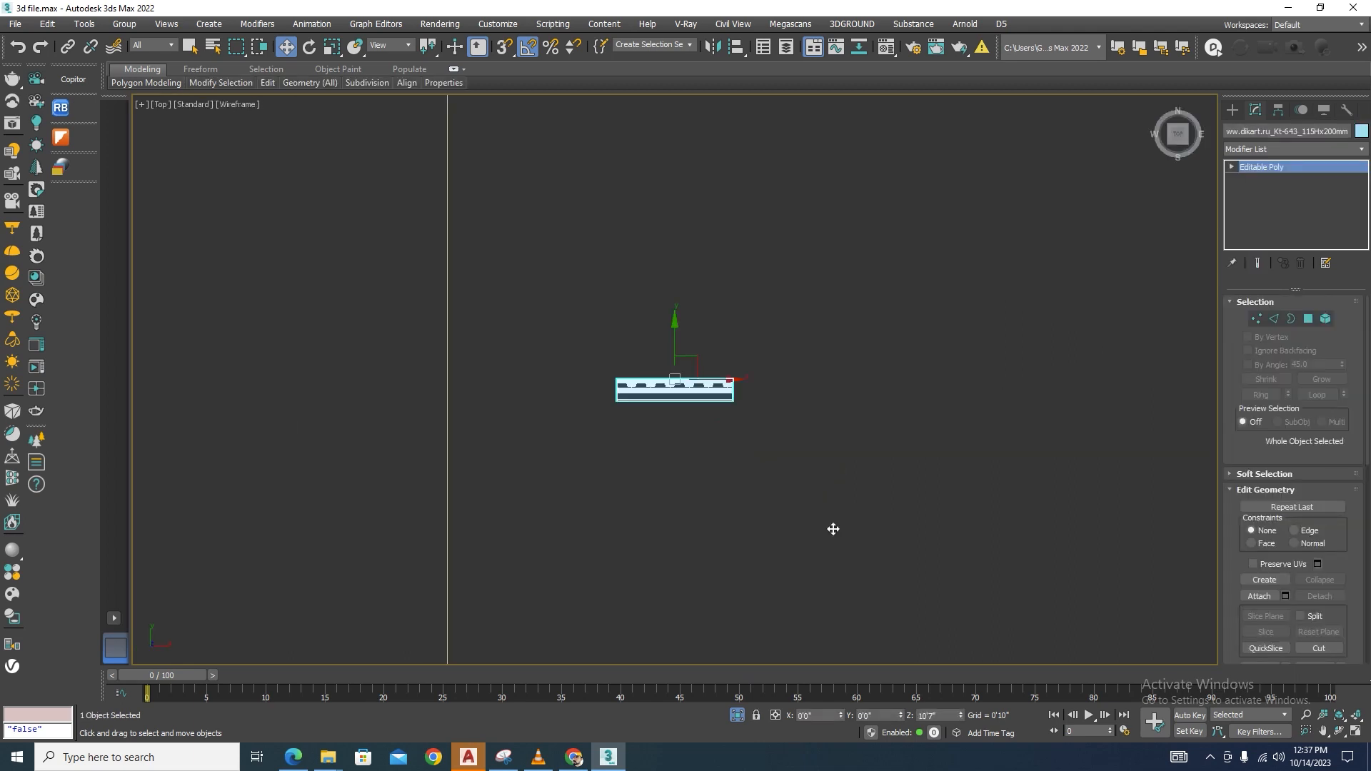
{"action": "left_click_drag", "start_coordinate": [776, 391], "coordinate": [784, 544]}
{"action": "scroll", "coordinate": [784, 544], "scroll_direction": "up", "scroll_amount": 4}
{"action": "scroll", "coordinate": [812, 504], "scroll_direction": "up", "scroll_amount": 4}
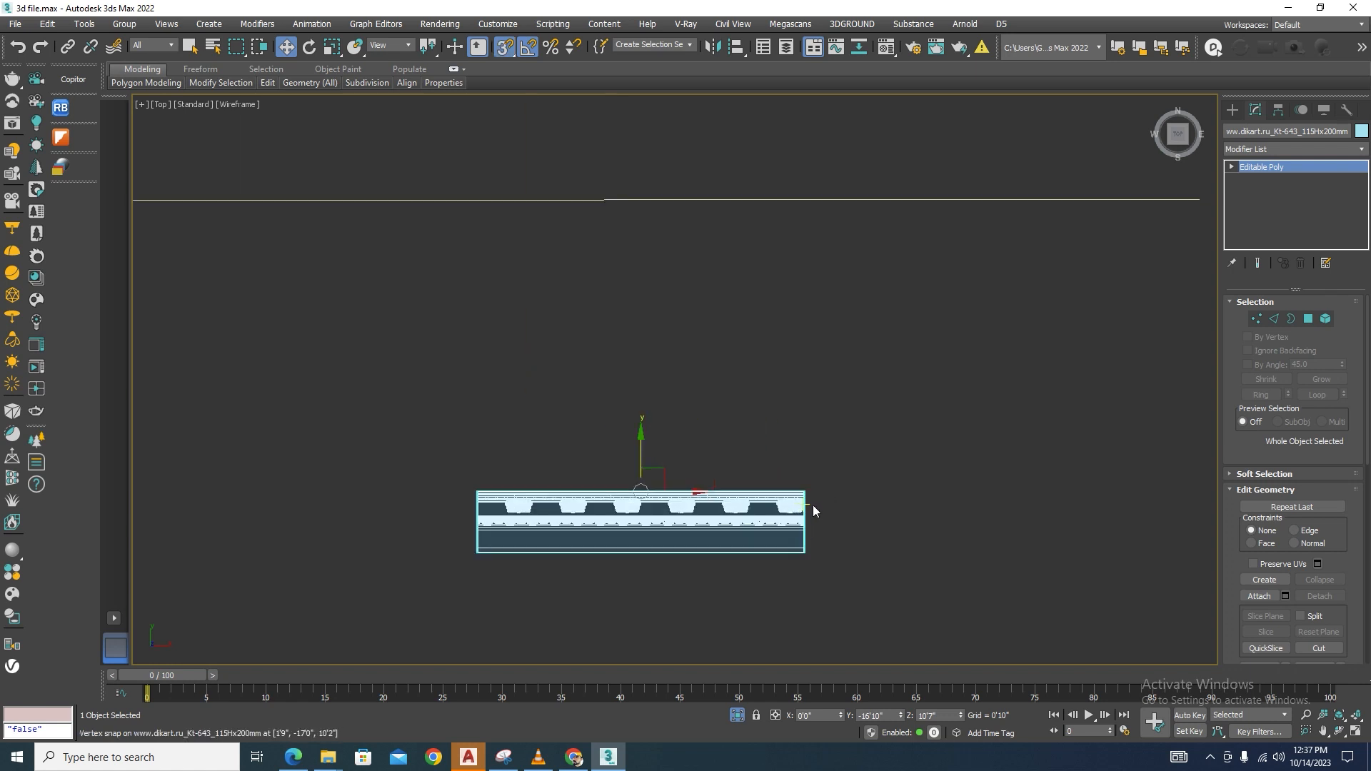
{"action": "key", "text": "s"}
{"action": "scroll", "coordinate": [711, 492], "scroll_direction": "down", "scroll_amount": 2}
{"action": "left_click_drag", "start_coordinate": [758, 494], "coordinate": [951, 355]}
In the left view, raise the moulding and snap its lower edge onto the line, at Z 19'11".
{"action": "key", "text": "l"}
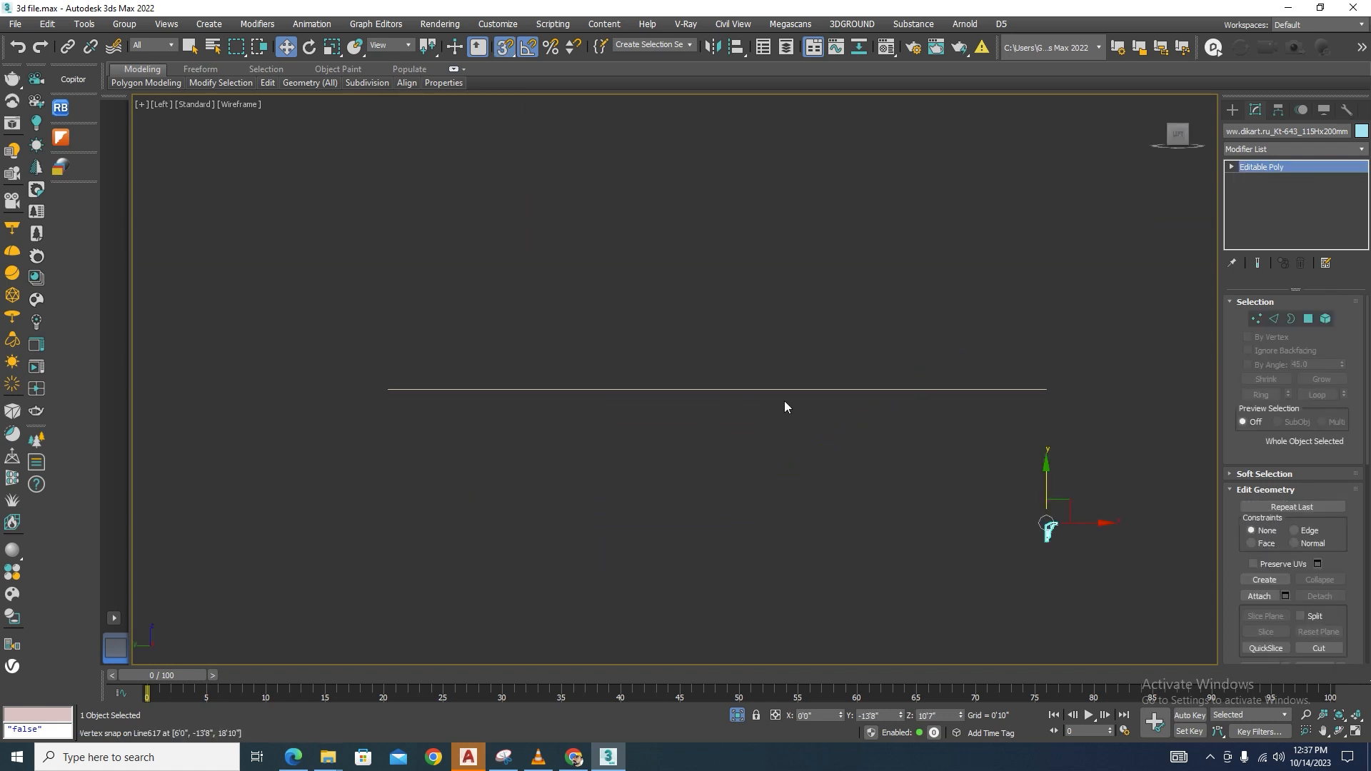
{"action": "scroll", "coordinate": [867, 428], "scroll_direction": "up", "scroll_amount": 2}
{"action": "left_click_drag", "start_coordinate": [943, 481], "coordinate": [1036, 351]}
{"action": "scroll", "coordinate": [961, 346], "scroll_direction": "up", "scroll_amount": 6}
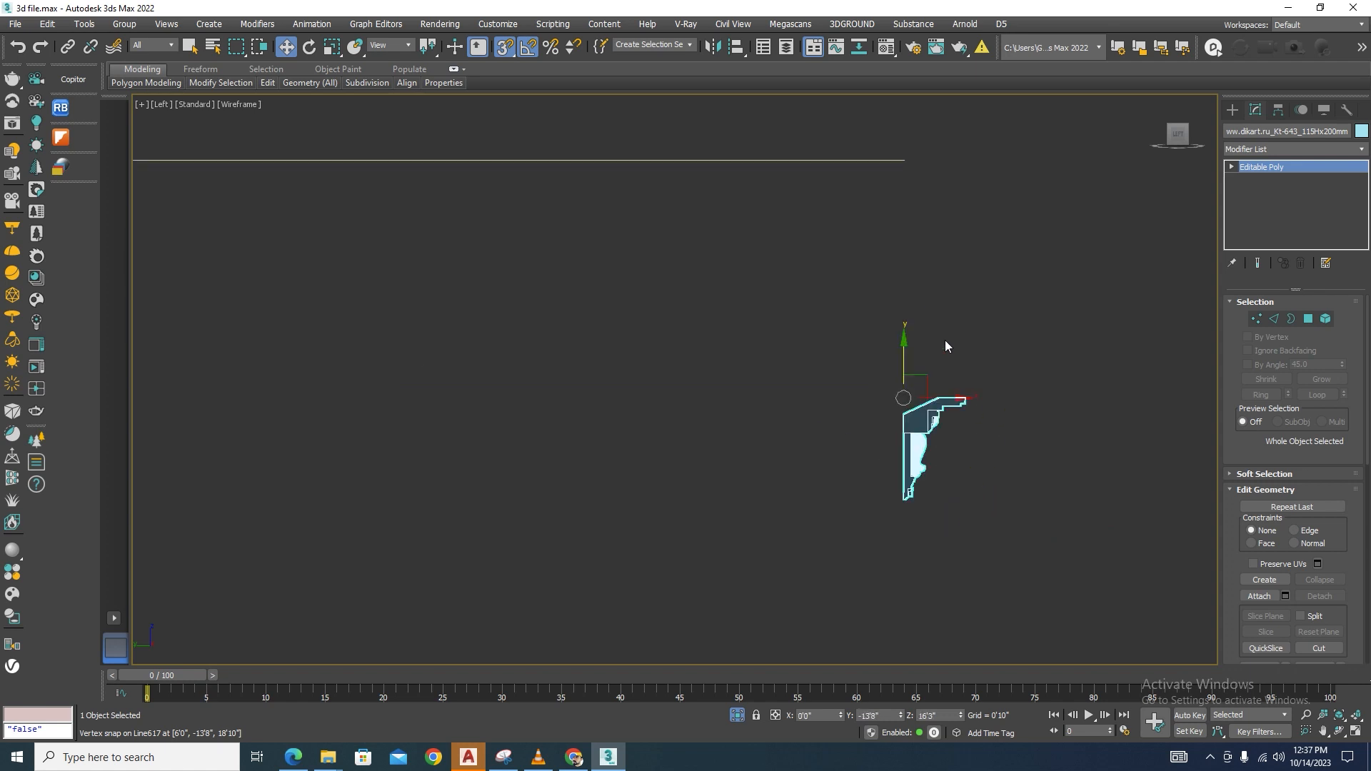
{"action": "scroll", "coordinate": [889, 531], "scroll_direction": "down", "scroll_amount": 2}
{"action": "left_click_drag", "start_coordinate": [887, 548], "coordinate": [888, 210]}
{"action": "scroll", "coordinate": [858, 337], "scroll_direction": "down", "scroll_amount": 3}
Compare the moulding's profile with the existing cornice in the full model, and isolate the moulding and line again.
{"action": "left_click_drag", "start_coordinate": [1004, 239], "coordinate": [721, 417]}
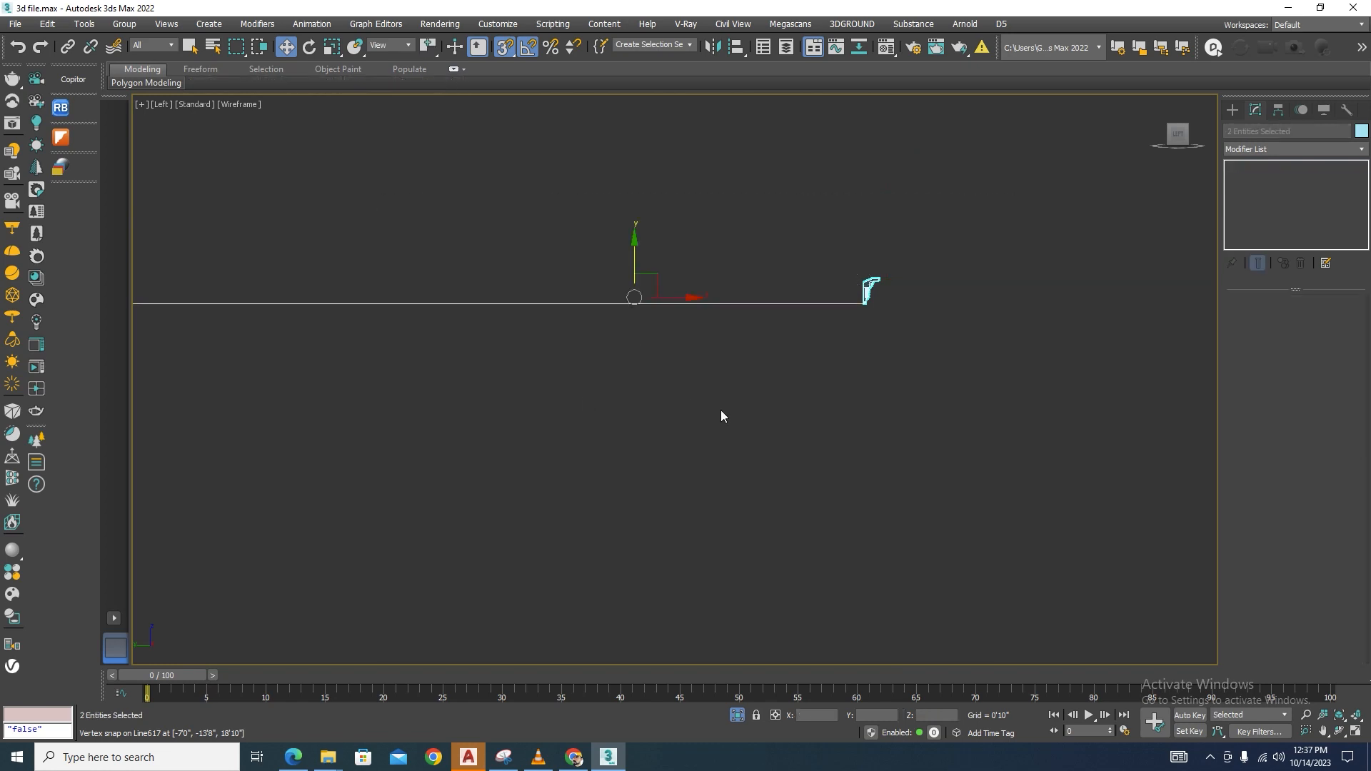
{"action": "left_click", "coordinate": [738, 715]}
{"action": "scroll", "coordinate": [827, 339], "scroll_direction": "up", "scroll_amount": 5}
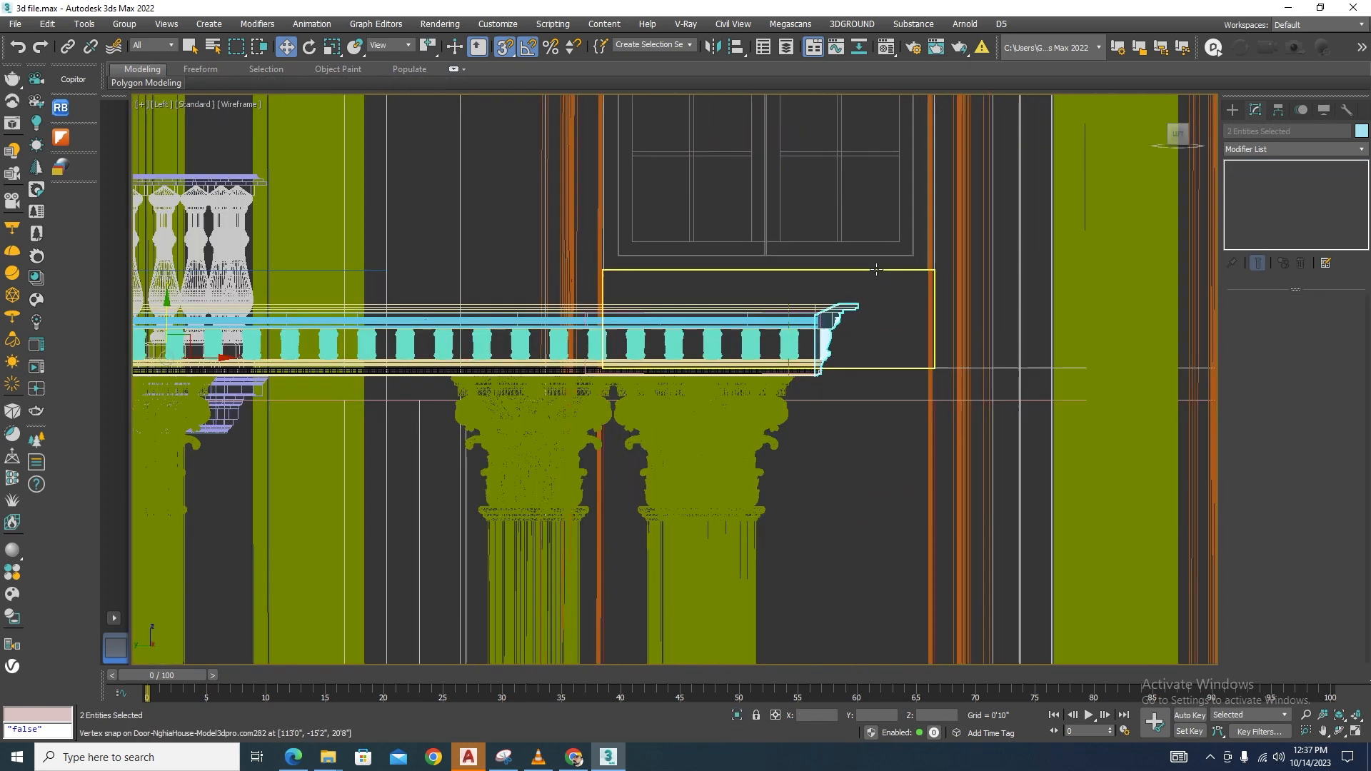
{"action": "scroll", "coordinate": [827, 339], "scroll_direction": "up", "scroll_amount": 3}
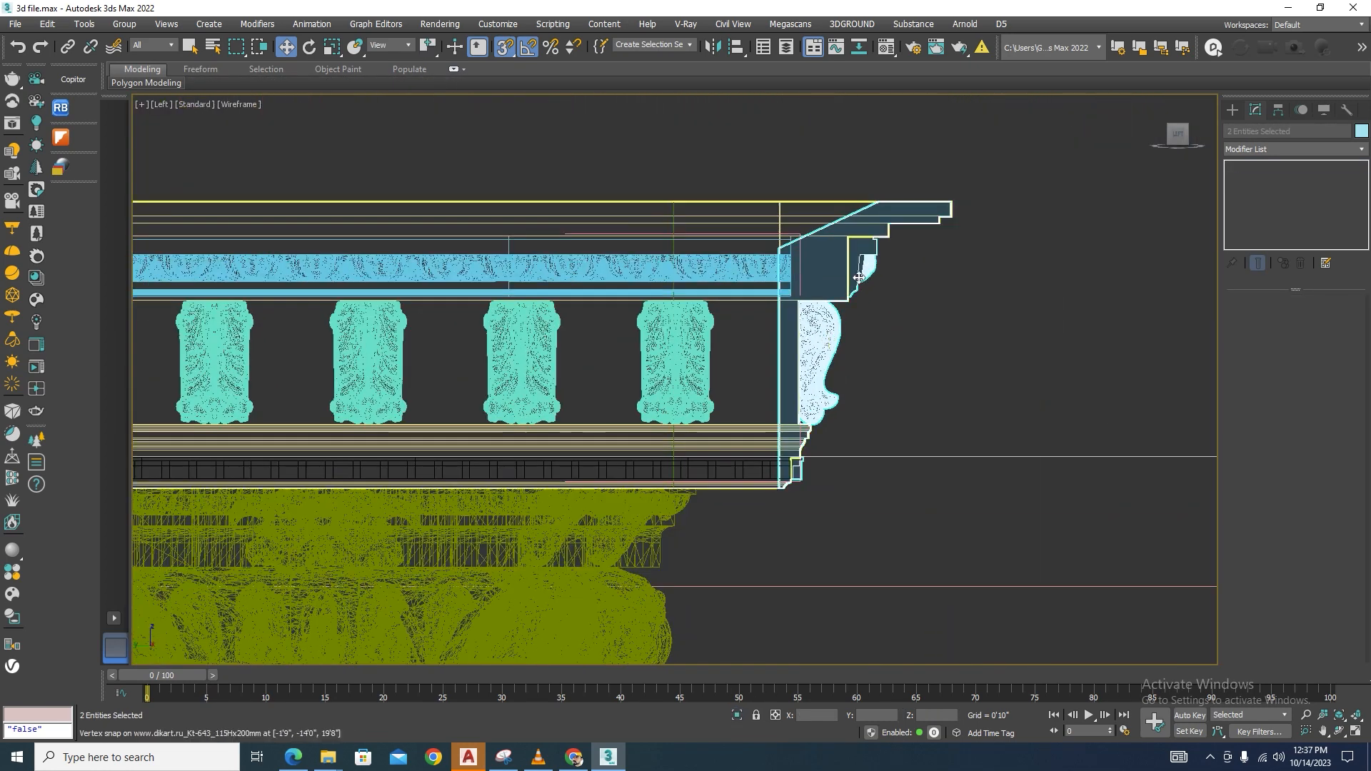
{"action": "left_click", "coordinate": [738, 715]}
Raise the moulding's two upper back vertices level with its top edge to flatten the sloped top.
{"action": "left_click", "coordinate": [927, 493]}
{"action": "scroll", "coordinate": [1138, 340], "scroll_direction": "up", "scroll_amount": 3}
{"action": "middle_click_drag", "start_coordinate": [1138, 340], "coordinate": [377, 340]}
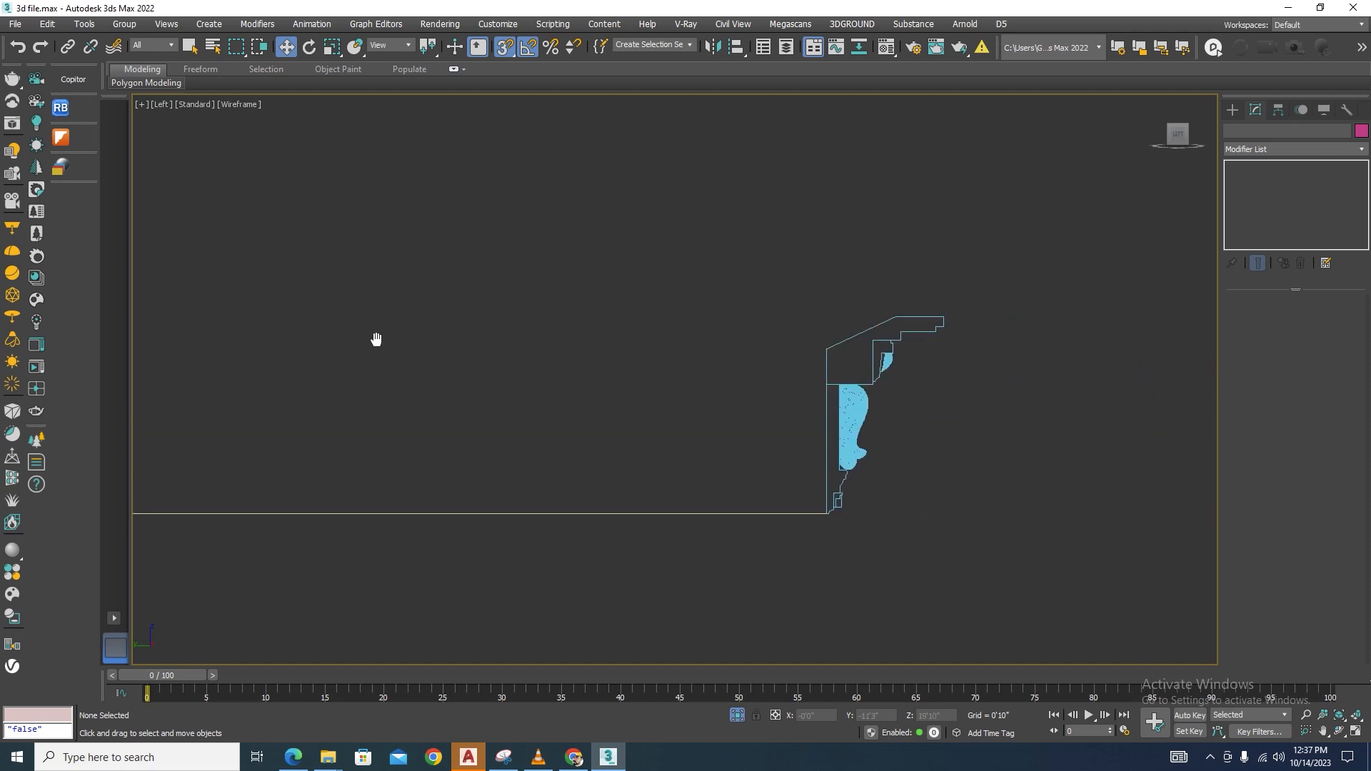
{"action": "scroll", "coordinate": [787, 377], "scroll_direction": "up", "scroll_amount": 2}
{"action": "left_click", "coordinate": [787, 377]}
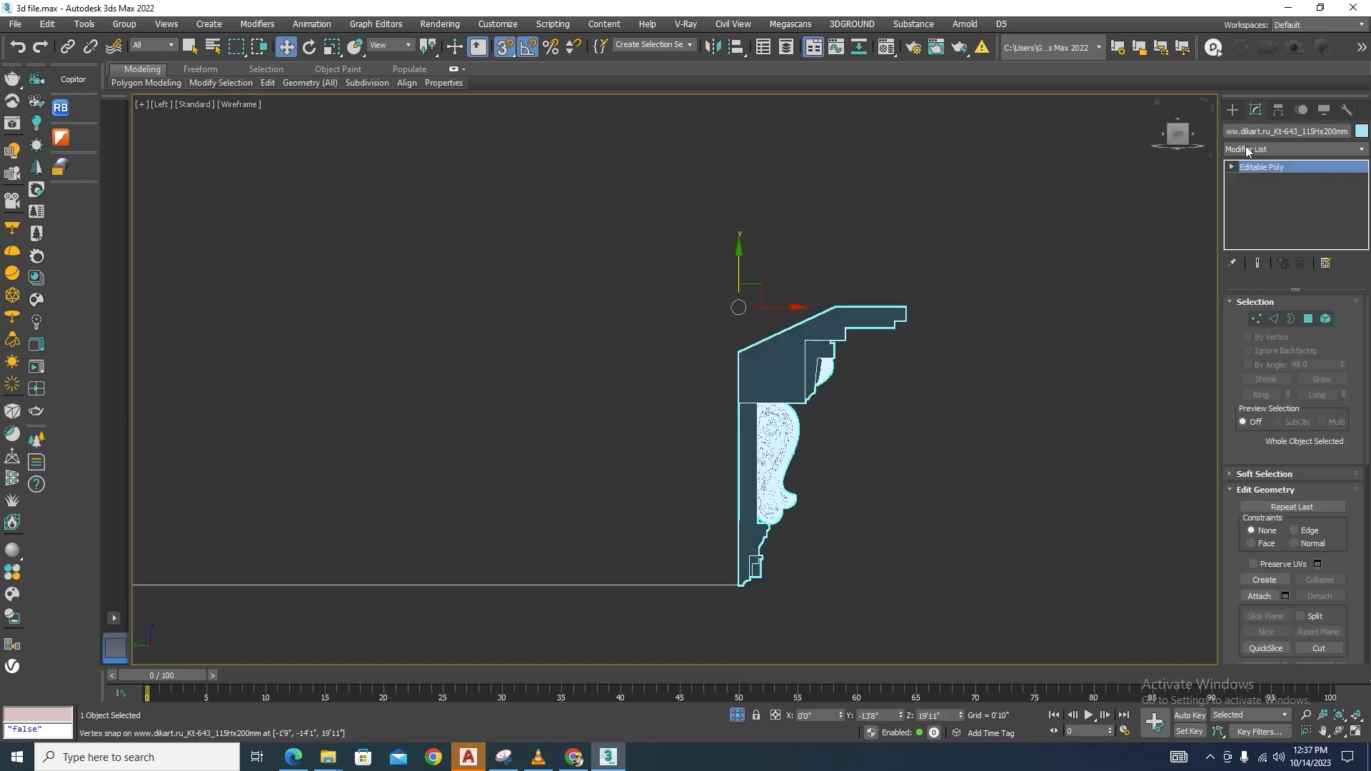
{"action": "left_click", "coordinate": [1256, 319]}
{"action": "scroll", "coordinate": [878, 300], "scroll_direction": "up", "scroll_amount": 4}
{"action": "left_click_drag", "start_coordinate": [789, 305], "coordinate": [614, 411]}
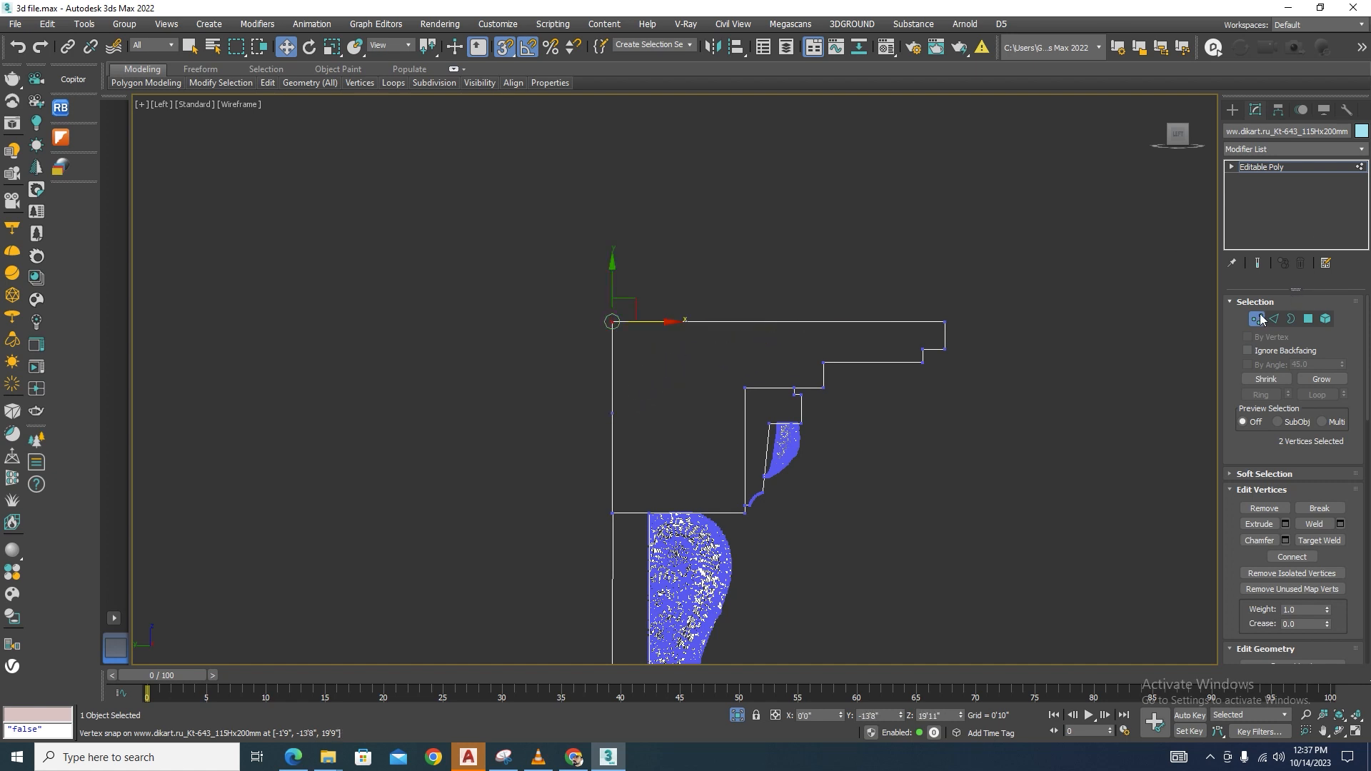
{"action": "scroll", "coordinate": [859, 225], "scroll_direction": "down", "scroll_amount": 5}
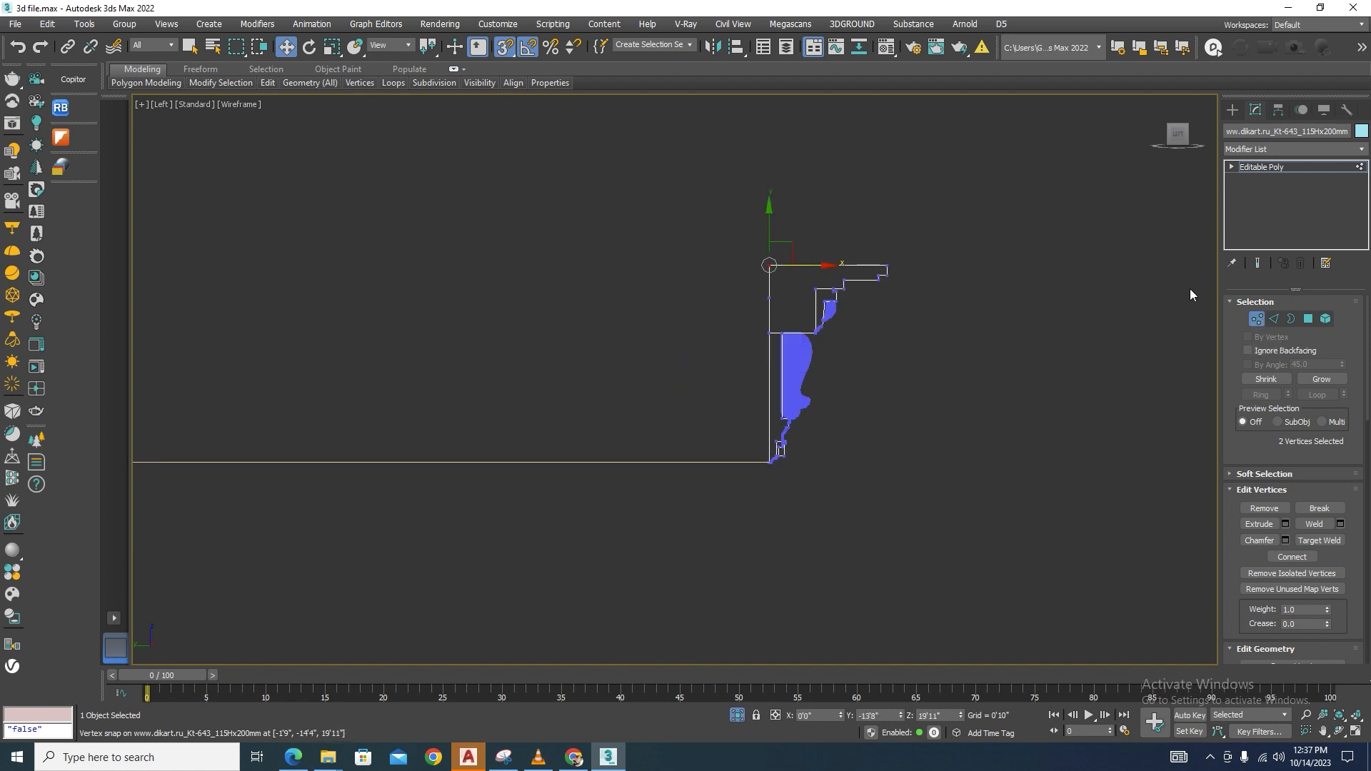
{"action": "left_click", "coordinate": [1251, 317]}
Slide the moulding along the line's long front segment to its end, at X about 4'2", and restore shaded display.
{"action": "scroll", "coordinate": [903, 356], "scroll_direction": "down", "scroll_amount": 3}
{"action": "middle_click_drag", "start_coordinate": [902, 356], "coordinate": [821, 439], "text": "alt"}
{"action": "scroll", "coordinate": [616, 397], "scroll_direction": "down", "scroll_amount": 4}
{"action": "scroll", "coordinate": [621, 390], "scroll_direction": "up", "scroll_amount": 3}
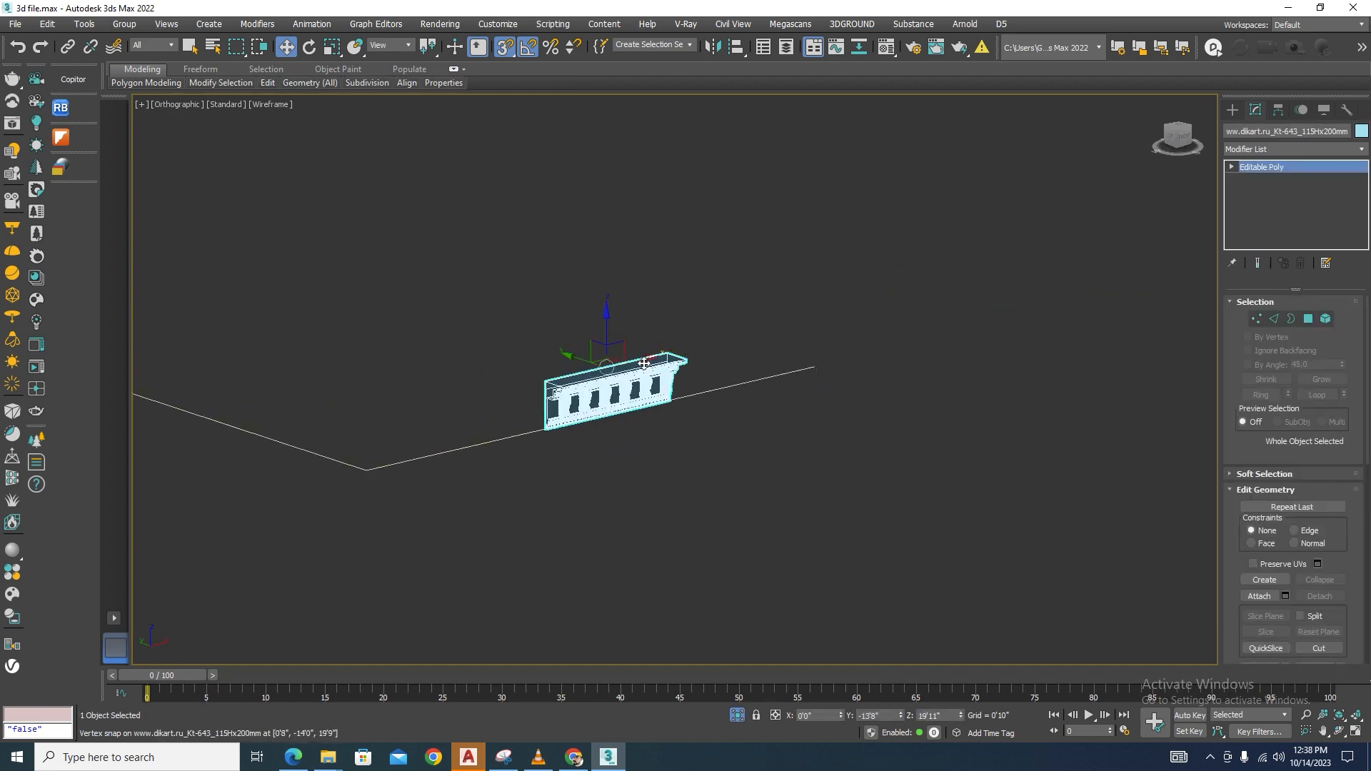
{"action": "left_click_drag", "start_coordinate": [651, 355], "coordinate": [740, 354]}
{"action": "key", "text": "ctrl+z"}
{"action": "scroll", "coordinate": [735, 389], "scroll_direction": "up", "scroll_amount": 4}
{"action": "left_click_drag", "start_coordinate": [640, 432], "coordinate": [621, 353]}
{"action": "mouse_move", "coordinate": [496, 334]}
{"action": "left_mouse_down"}
{"action": "mouse_move", "coordinate": [800, 259]}
{"action": "mouse_move", "coordinate": [689, 285]}
{"action": "mouse_move", "coordinate": [1080, 330]}
{"action": "mouse_move", "coordinate": [710, 291]}
{"action": "left_mouse_up"}
{"action": "key", "text": "F3"}
{"action": "scroll", "coordinate": [717, 340], "scroll_direction": "down", "scroll_amount": 3}
{"action": "scroll", "coordinate": [717, 340], "scroll_direction": "down", "scroll_amount": 1}
{"action": "left_click", "coordinate": [769, 376]}
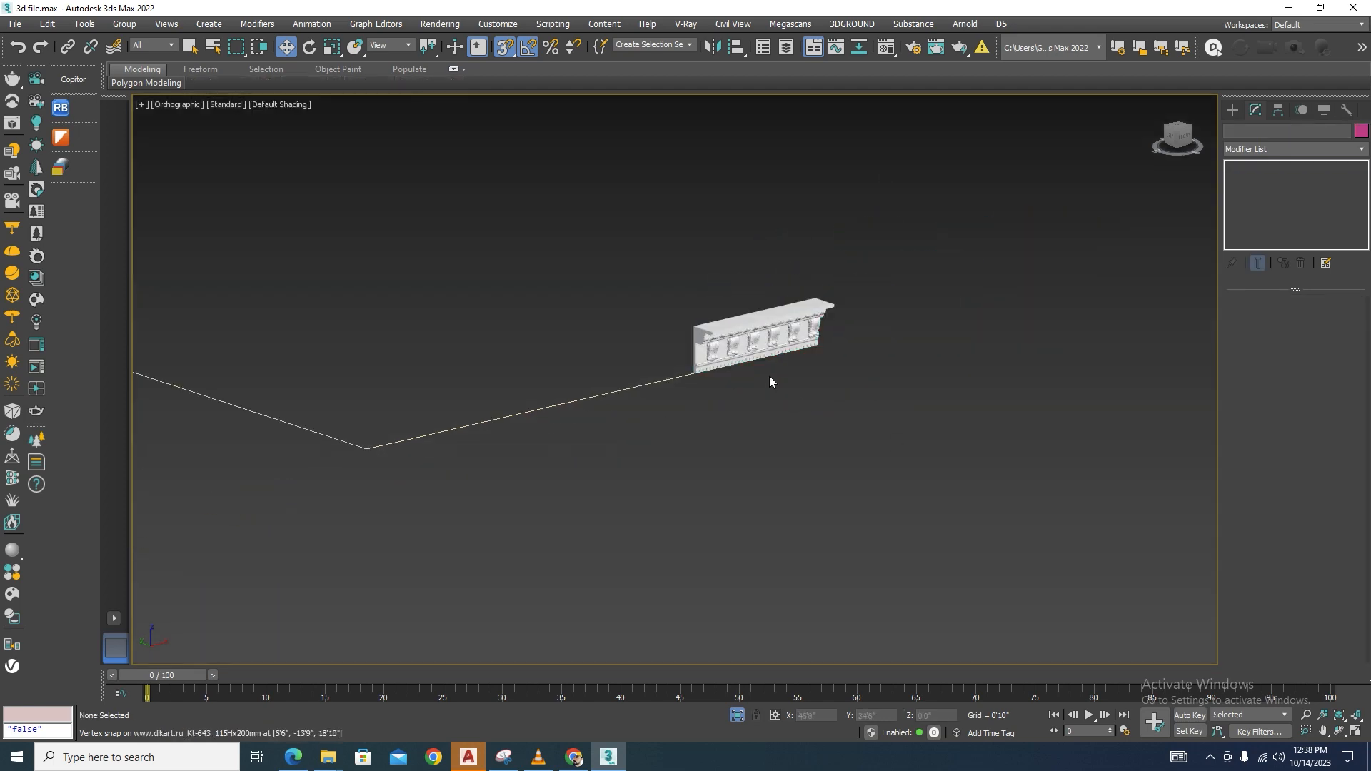
Clone the moulding along the front segment of the line as a copy, leaving a gap between the two.
{"action": "scroll", "coordinate": [769, 376], "scroll_direction": "up", "scroll_amount": 4}
{"action": "left_click", "coordinate": [892, 325]}
{"action": "scroll", "coordinate": [907, 328], "scroll_direction": "down", "scroll_amount": 5}
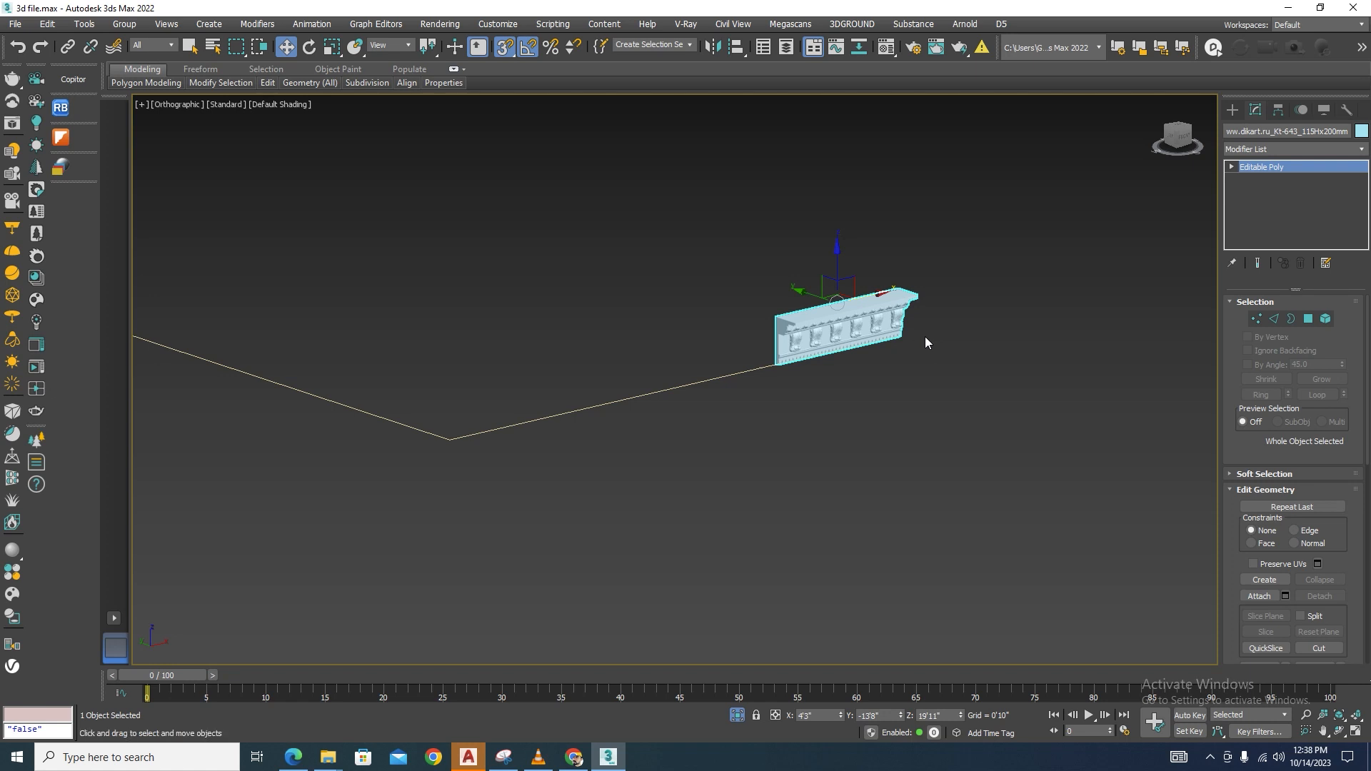
{"action": "left_click_drag", "start_coordinate": [778, 361], "coordinate": [581, 408], "text": "shift"}
{"action": "left_click", "coordinate": [686, 438]}
{"action": "left_click", "coordinate": [816, 456]}
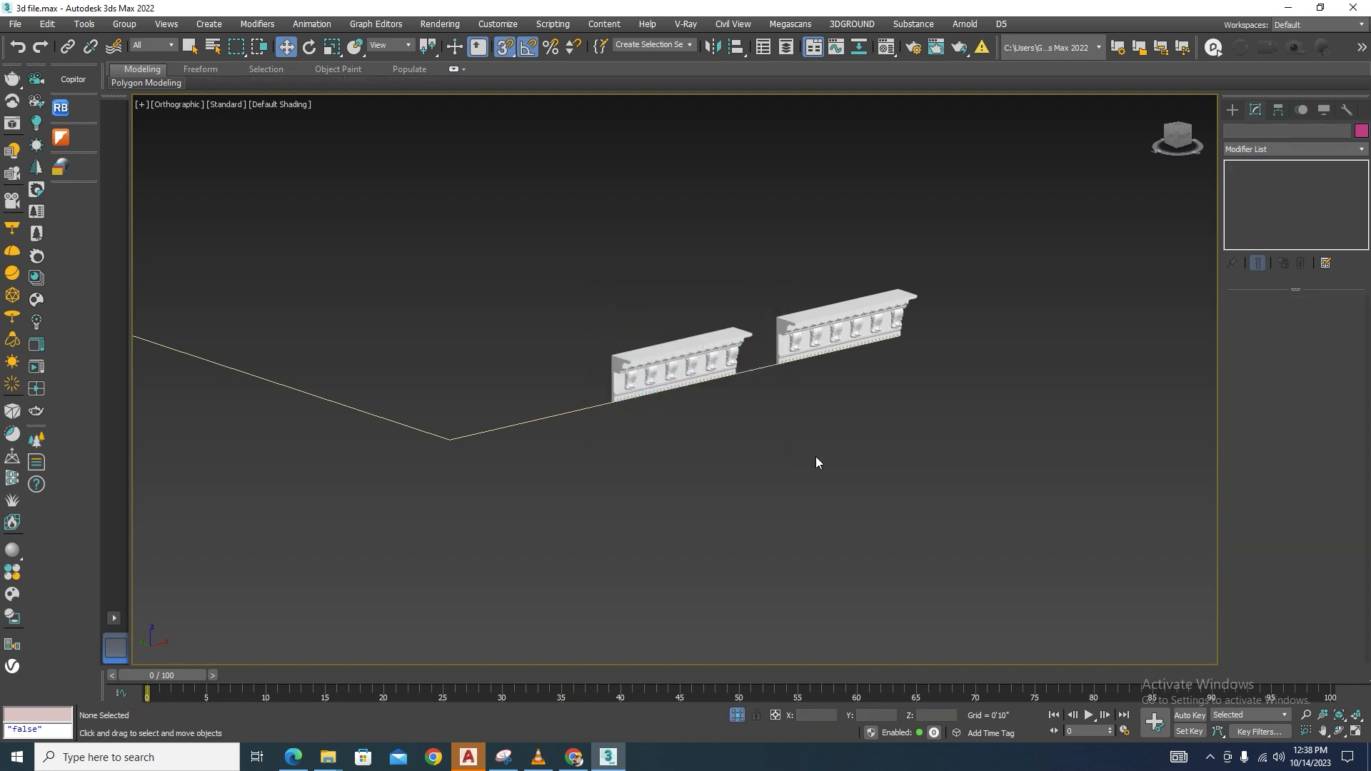
Try to bridge the gap with another copy snapped to the original moulding, cancel it, and delete the first copy.
{"action": "scroll", "coordinate": [734, 378], "scroll_direction": "up", "scroll_amount": 5}
{"action": "left_click", "coordinate": [716, 333]}
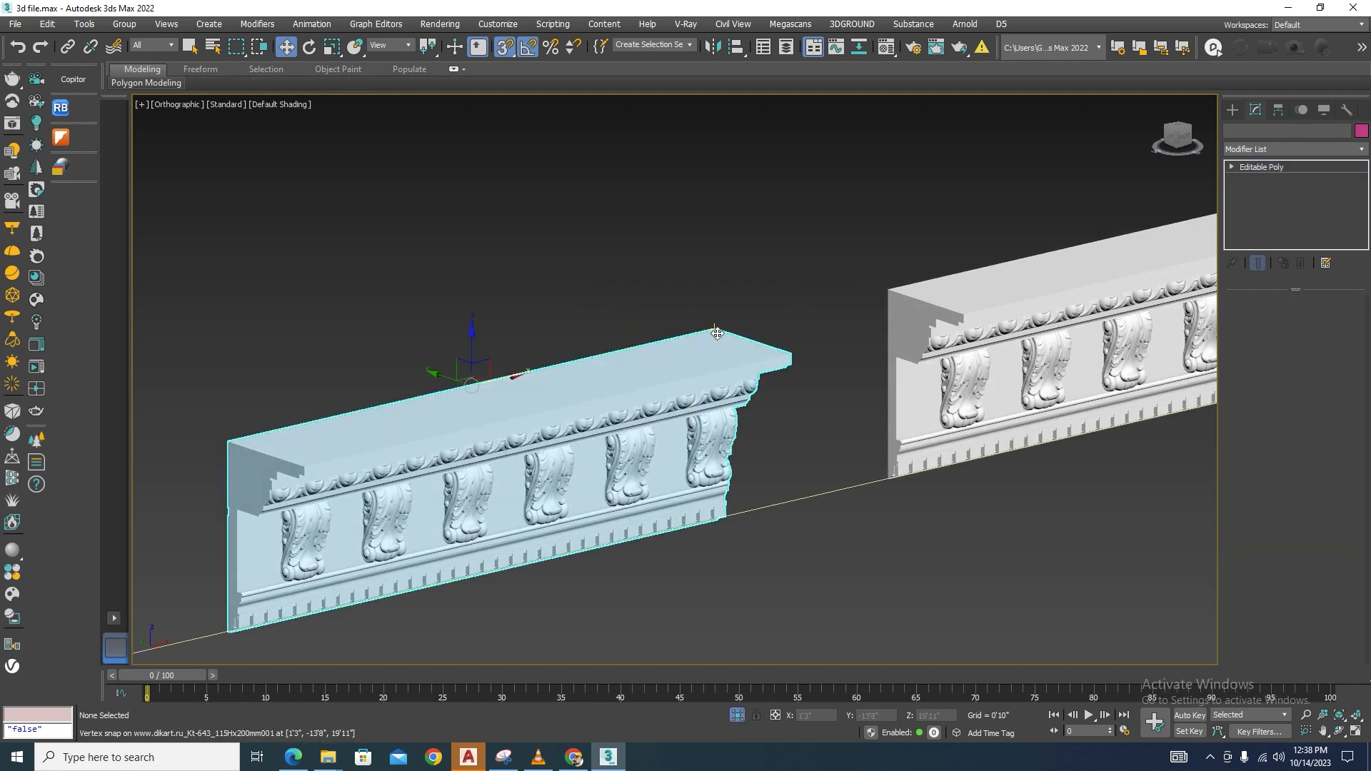
{"action": "left_click_drag", "start_coordinate": [716, 333], "coordinate": [888, 289], "text": "shift"}
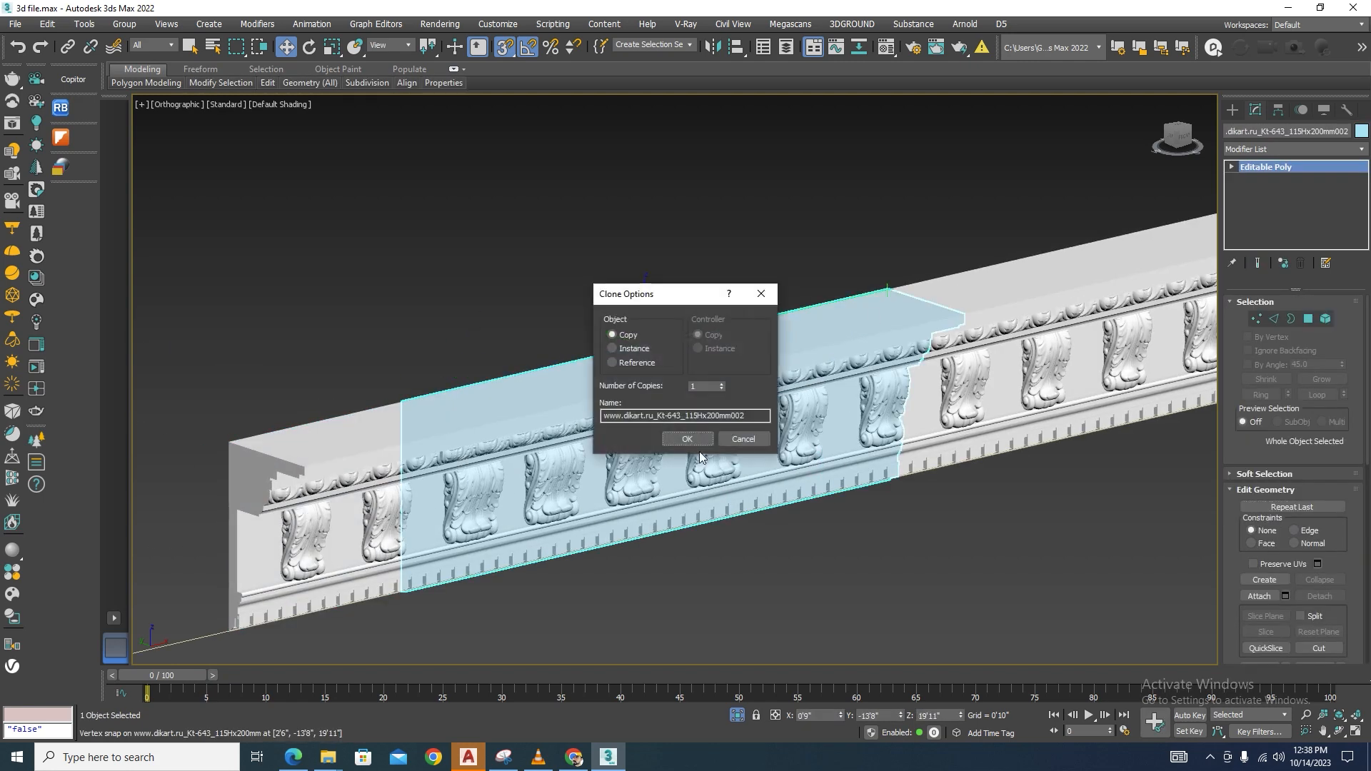
{"action": "left_click", "coordinate": [743, 438]}
{"action": "left_click", "coordinate": [808, 559]}
{"action": "left_click", "coordinate": [626, 392]}
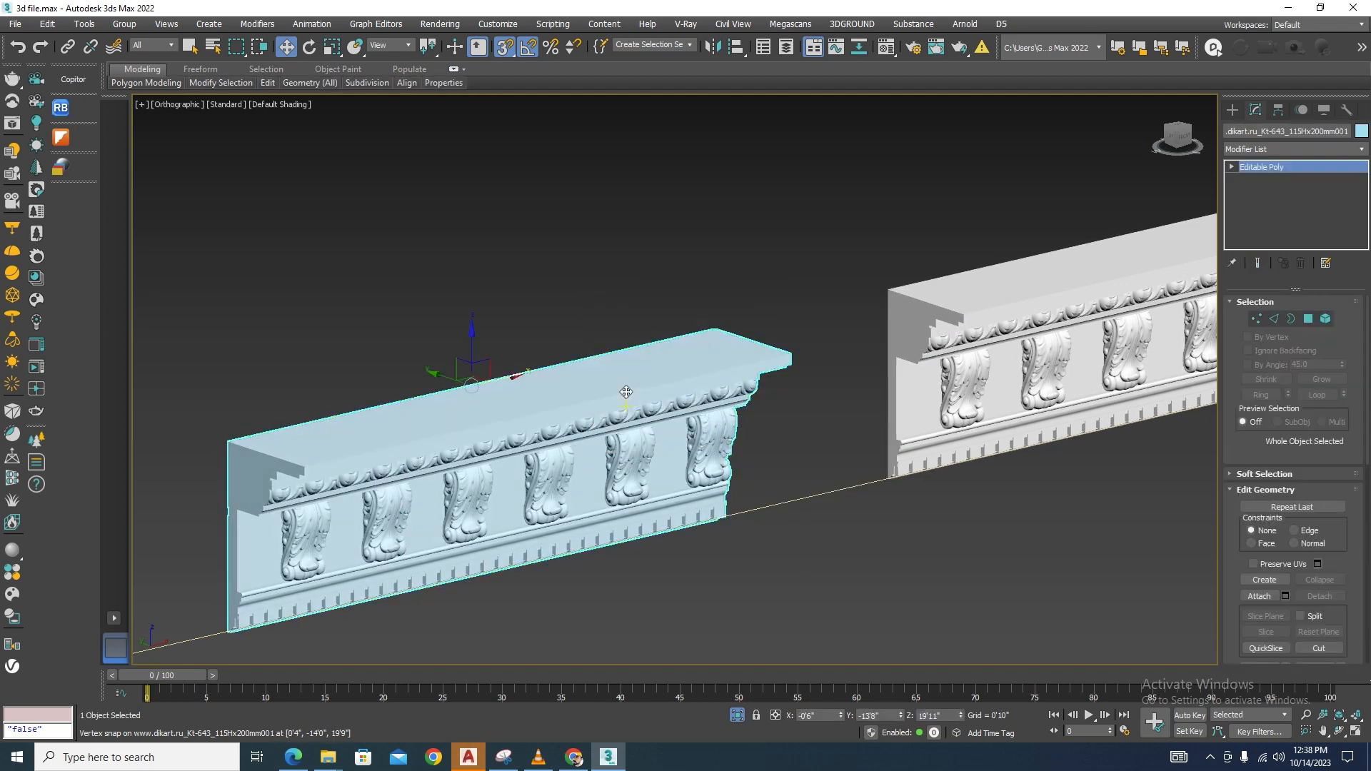
{"action": "key", "text": "Delete"}
Draw a temporary box in the front view over the moulding, snapped to its outline, as a measuring reference.
{"action": "key", "text": "l"}
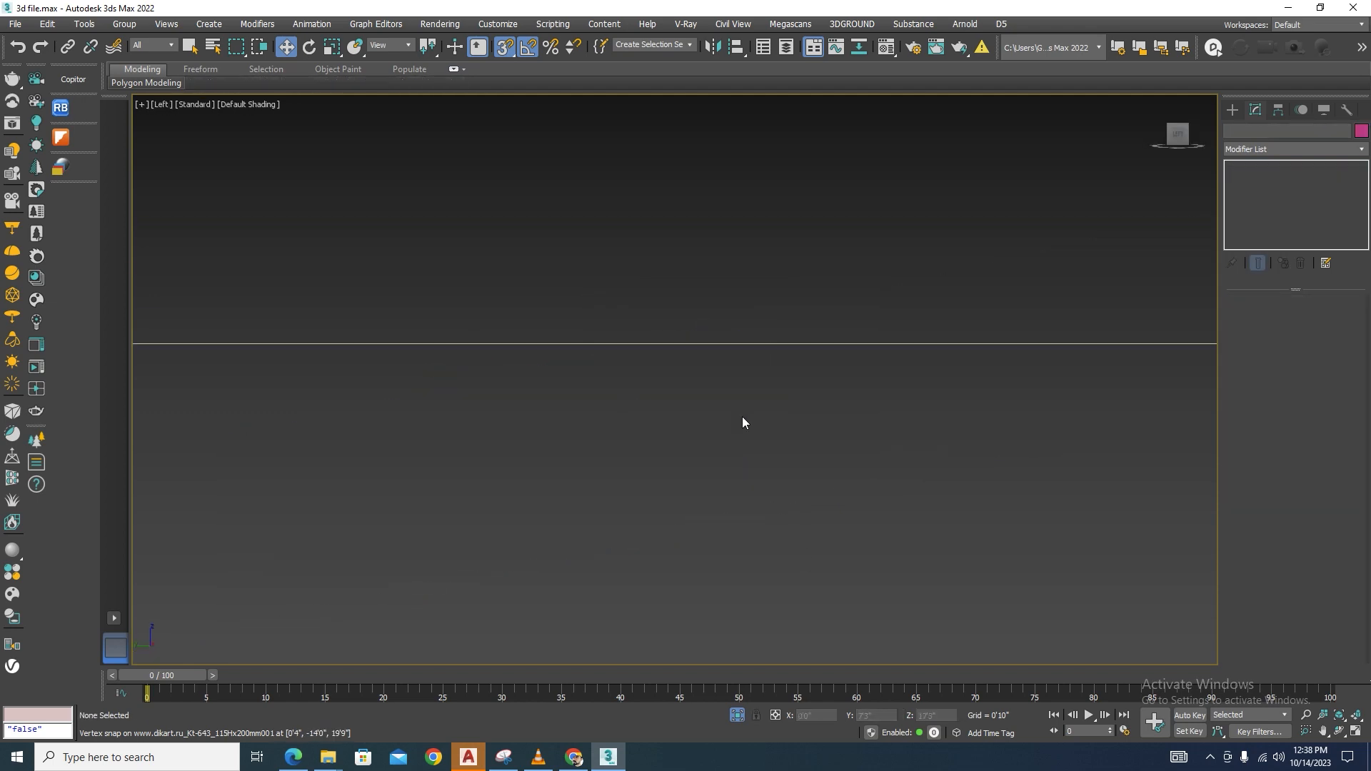
{"action": "key", "text": "f"}
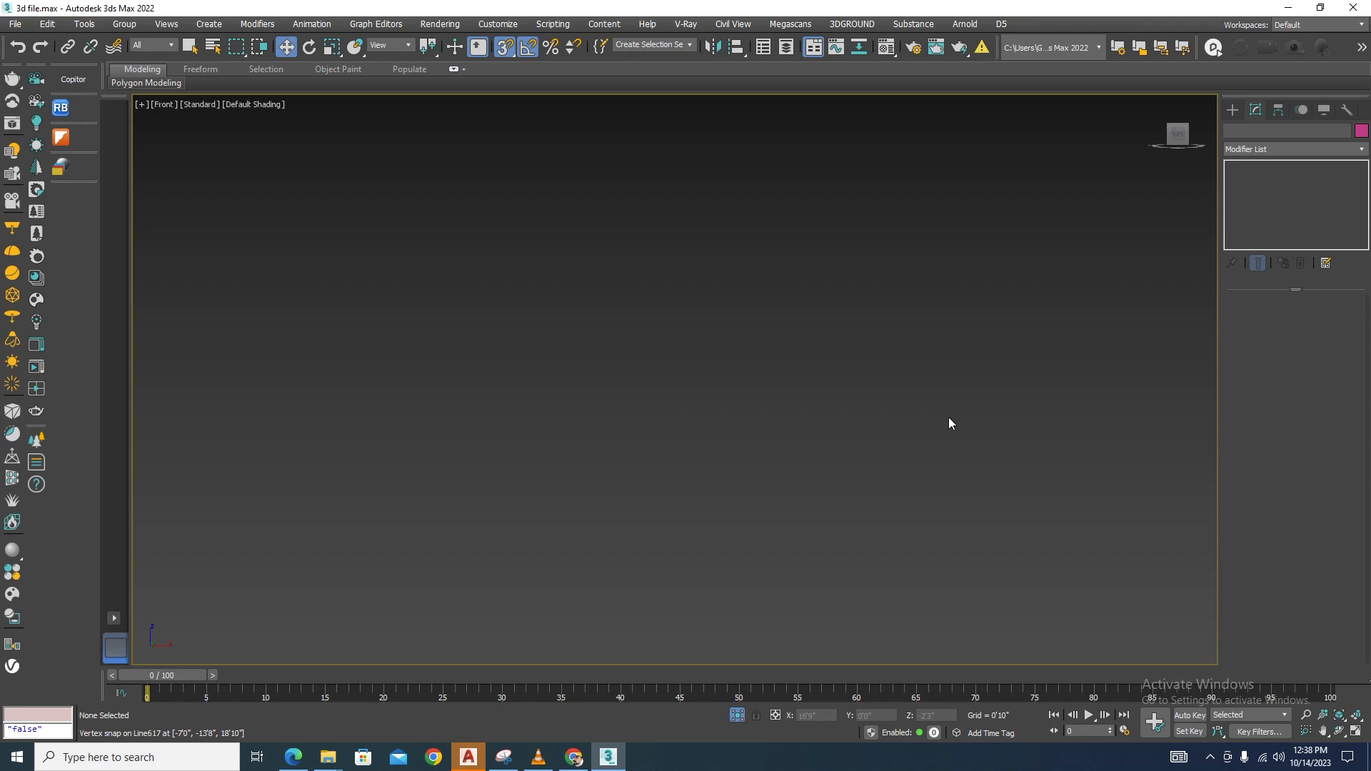
{"action": "scroll", "coordinate": [942, 337], "scroll_direction": "up", "scroll_amount": 4}
{"action": "key", "text": "F3"}
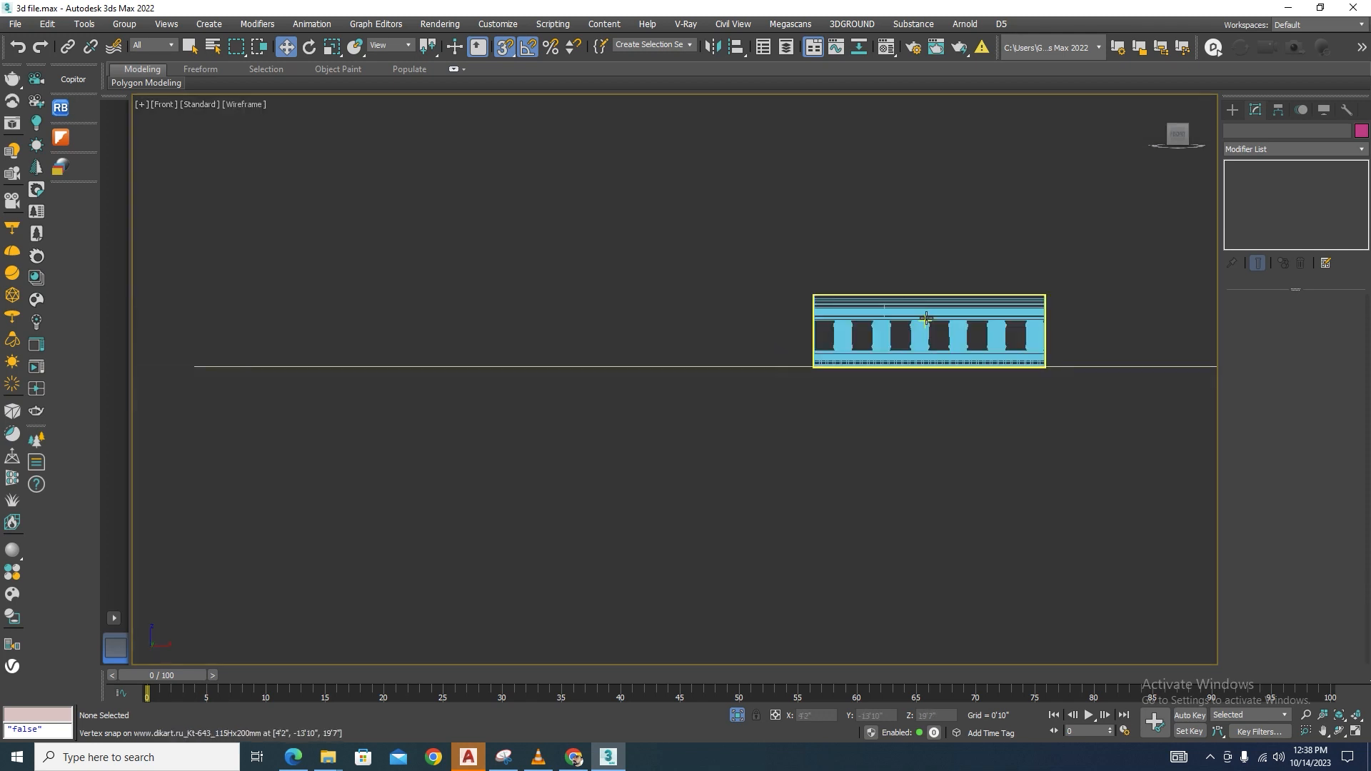
{"action": "scroll", "coordinate": [1084, 326], "scroll_direction": "up", "scroll_amount": 3}
{"action": "left_click", "coordinate": [765, 322]}
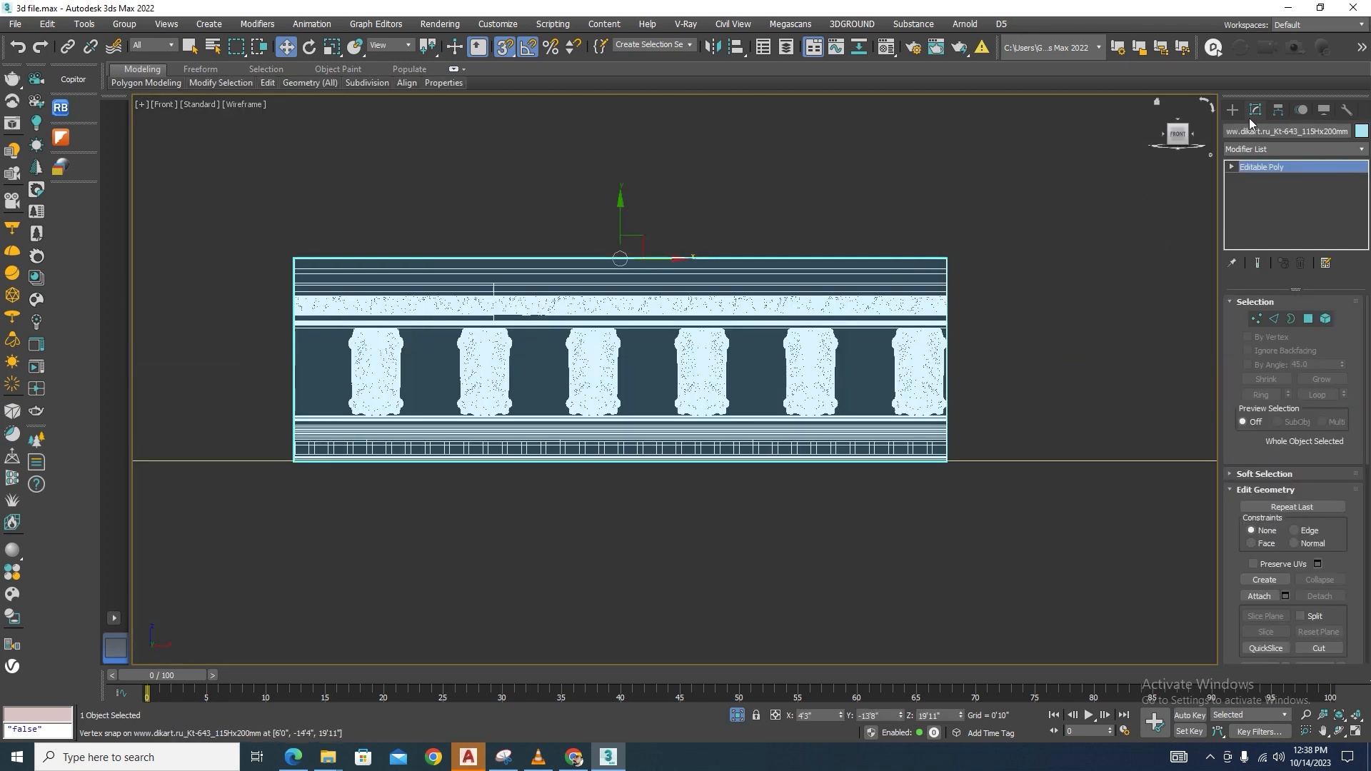
{"action": "left_click", "coordinate": [1238, 112]}
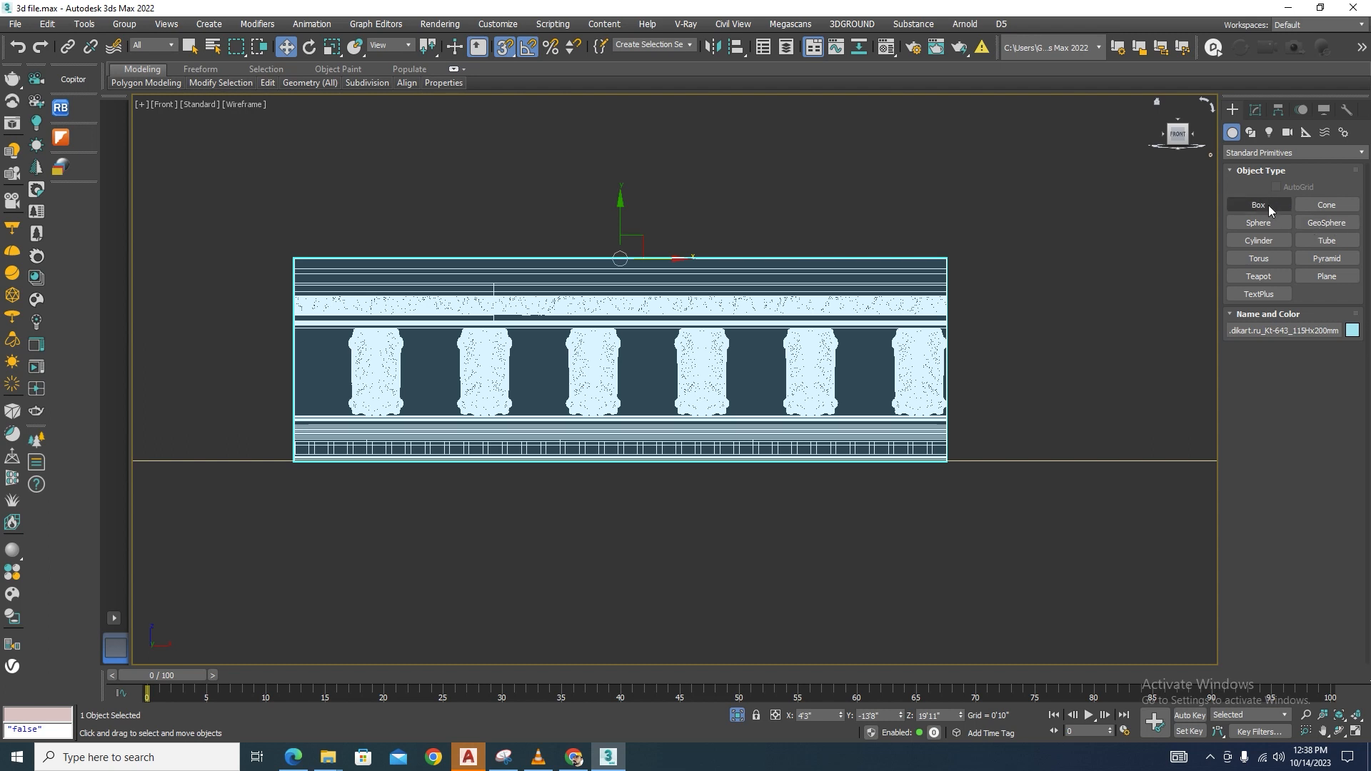
{"action": "left_click", "coordinate": [1258, 205]}
{"action": "left_click_drag", "start_coordinate": [294, 257], "coordinate": [945, 468]}
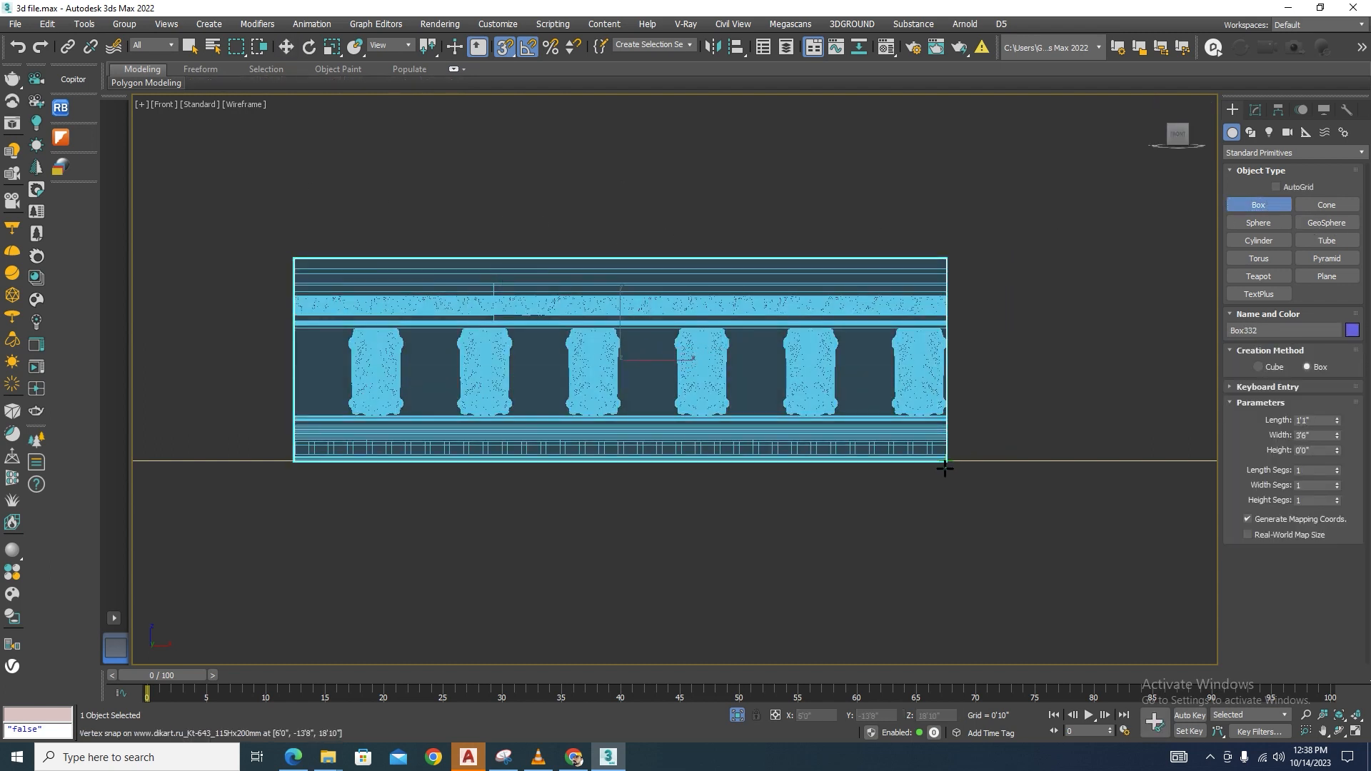
Move the reference box beside the moulding, read its width in its parameters, and delete the box.
{"action": "key", "text": "w"}
{"action": "scroll", "coordinate": [542, 332], "scroll_direction": "down", "scroll_amount": 2}
{"action": "left_click_drag", "start_coordinate": [621, 350], "coordinate": [1101, 328]}
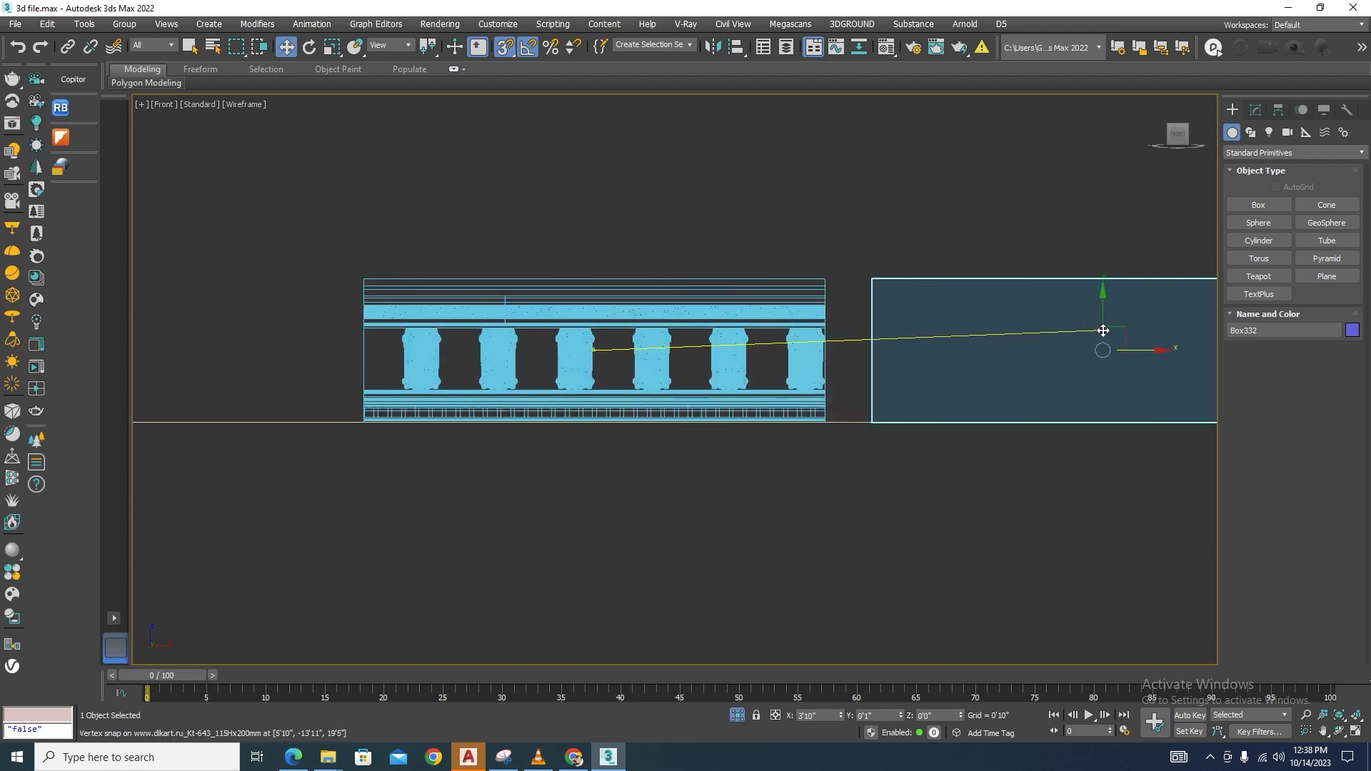
{"action": "scroll", "coordinate": [1000, 331], "scroll_direction": "down", "scroll_amount": 3}
{"action": "scroll", "coordinate": [757, 343], "scroll_direction": "up", "scroll_amount": 3}
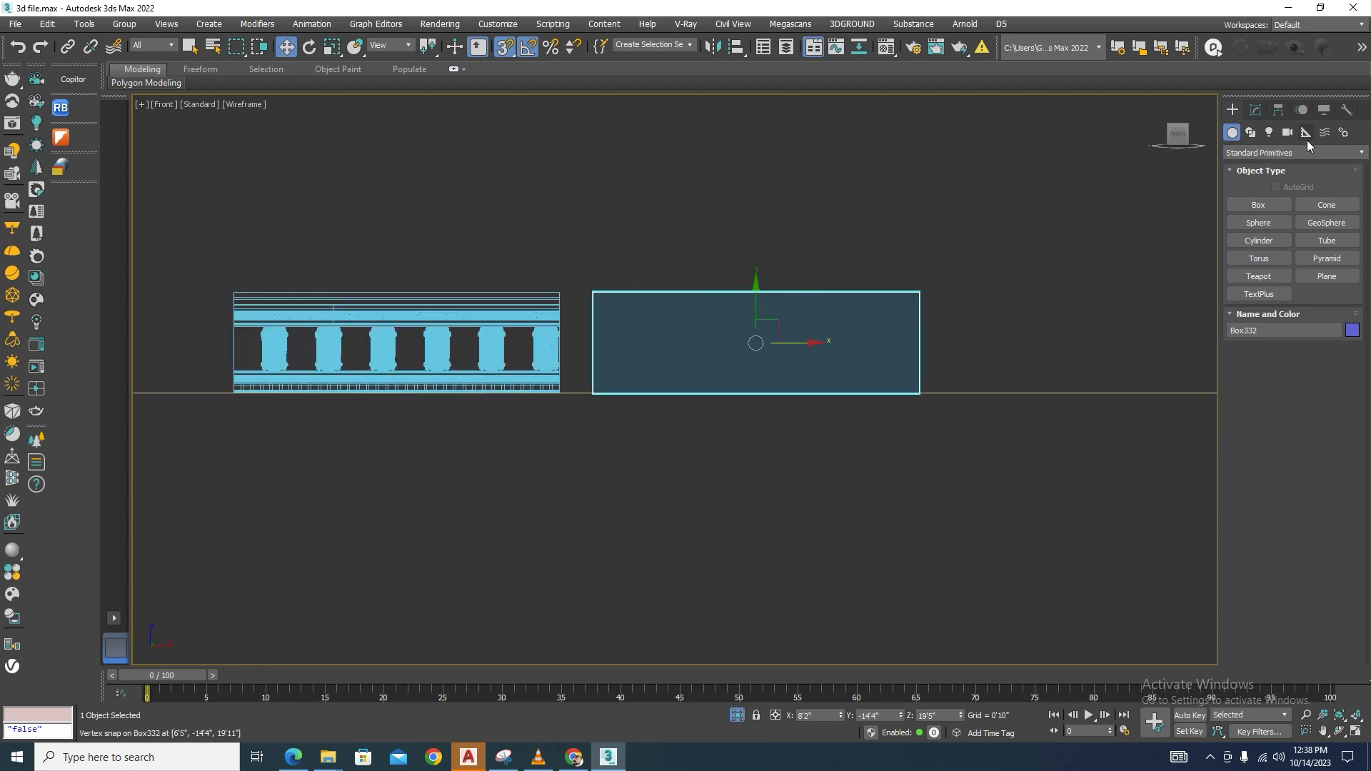
{"action": "left_click", "coordinate": [1255, 110]}
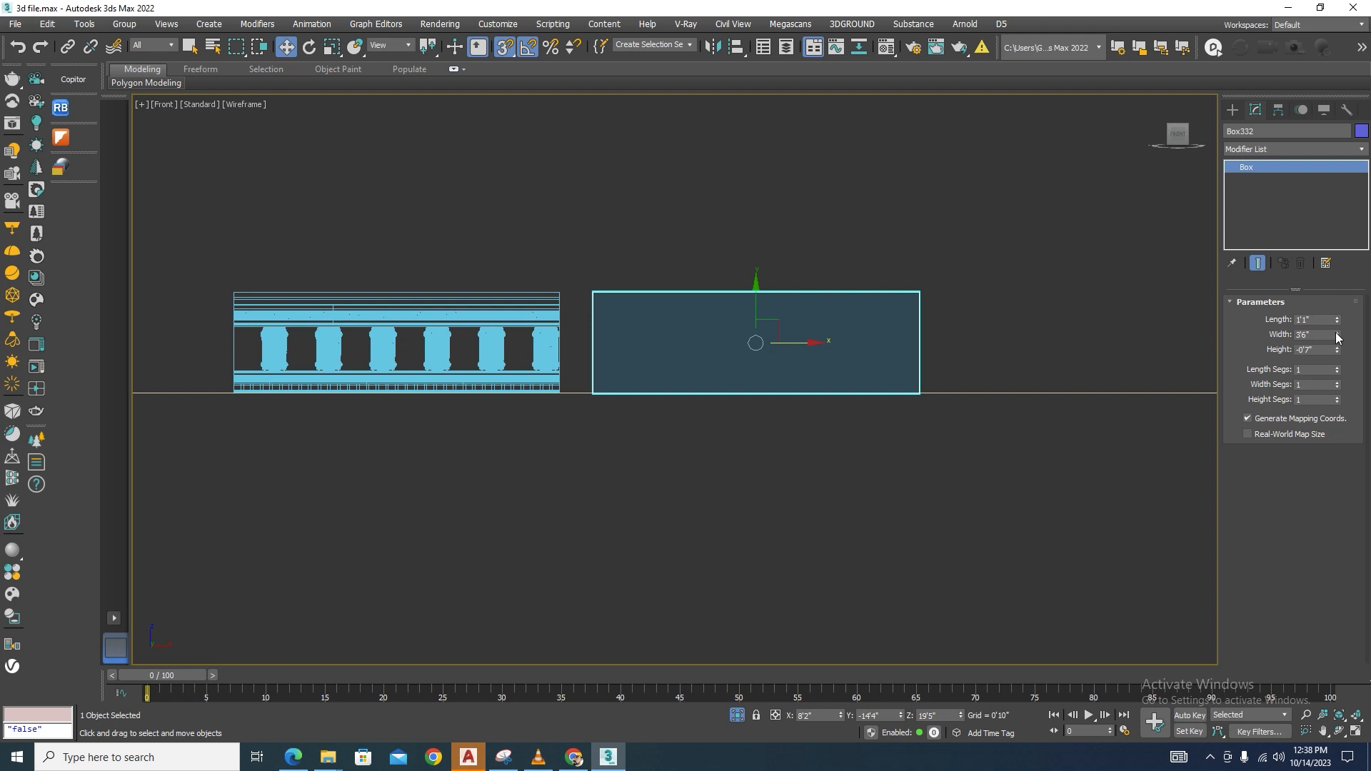
{"action": "mouse_move", "coordinate": [1336, 333]}
{"action": "left_mouse_down"}
{"action": "mouse_move", "coordinate": [1337, 305]}
{"action": "mouse_move", "coordinate": [1337, 332]}
{"action": "left_mouse_up"}
{"action": "key", "text": "ctrl+z"}
{"action": "key", "text": "Delete"}
Add a Clone modifier to the carved moulding.
{"action": "left_click", "coordinate": [542, 343]}
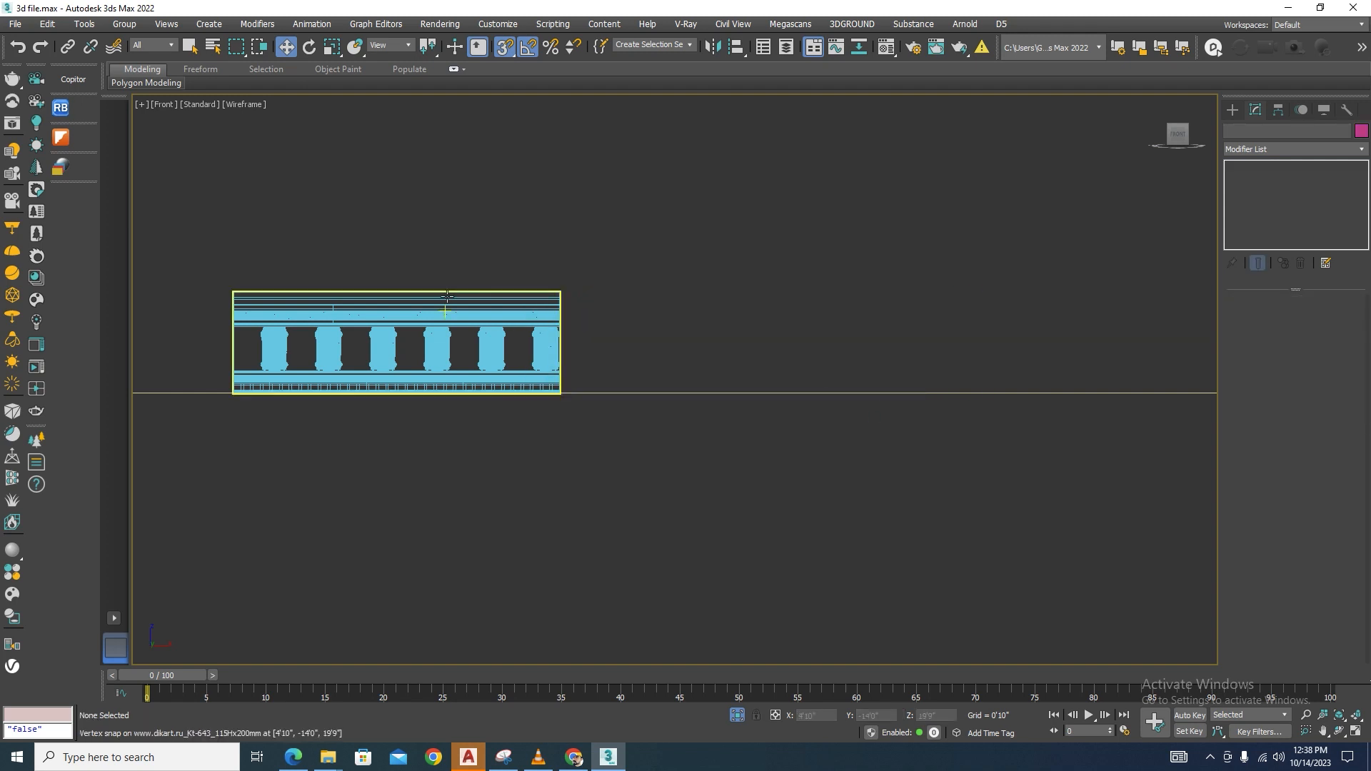
{"action": "left_click", "coordinate": [1359, 150]}
{"action": "type", "text": "cl"}
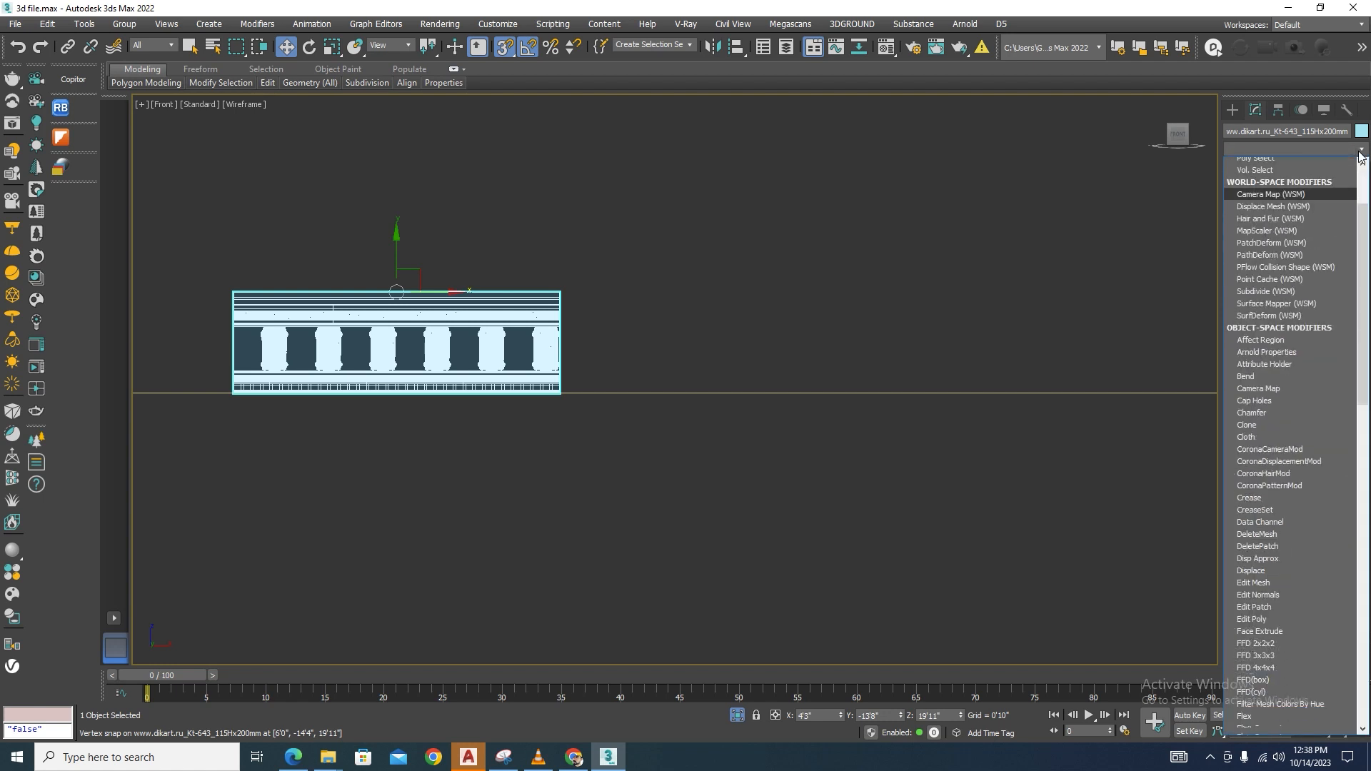
{"action": "left_click", "coordinate": [1257, 165]}
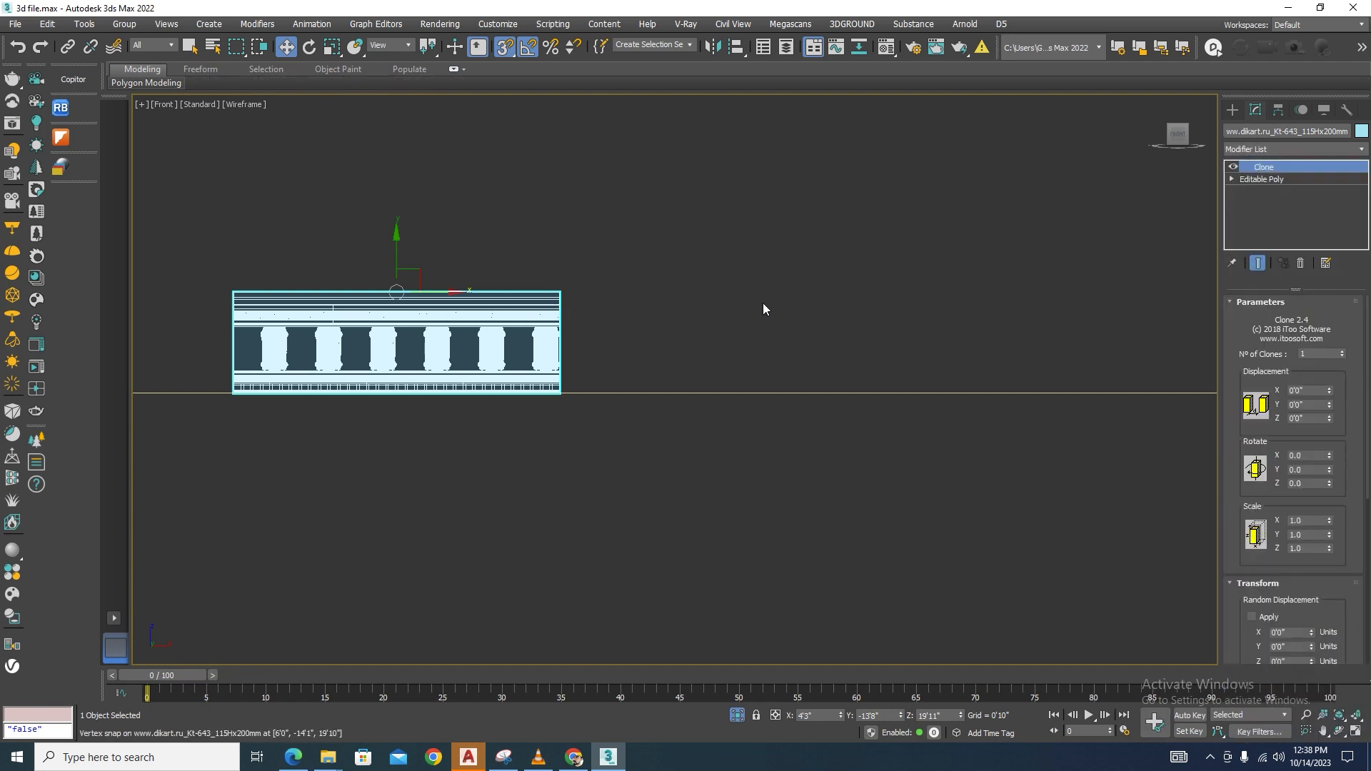
Set the Clone modifier's X displacement to 3'6" and its number of clones to 2.
{"action": "scroll", "coordinate": [643, 343], "scroll_direction": "down", "scroll_amount": 6}
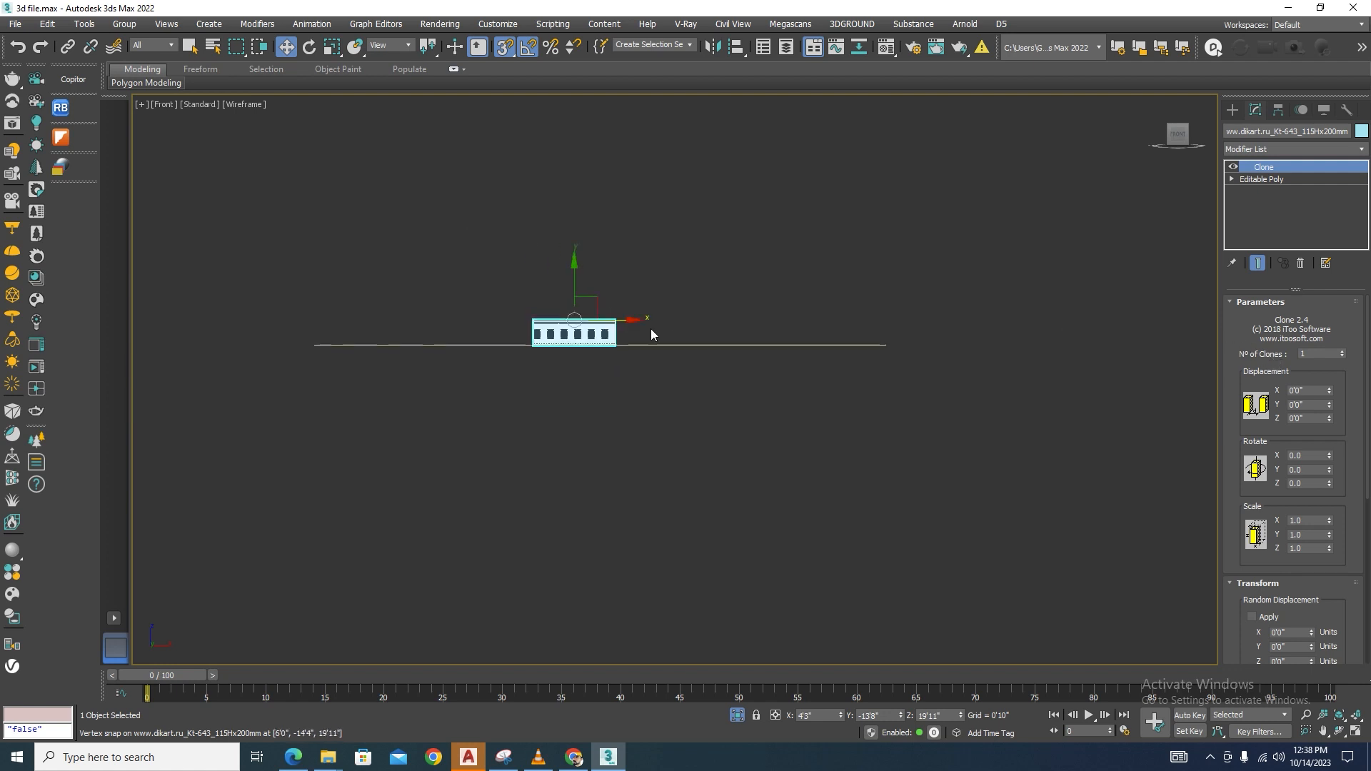
{"action": "middle_click_drag", "start_coordinate": [719, 373], "coordinate": [735, 395], "text": "alt"}
{"action": "scroll", "coordinate": [501, 320], "scroll_direction": "up", "scroll_amount": 5}
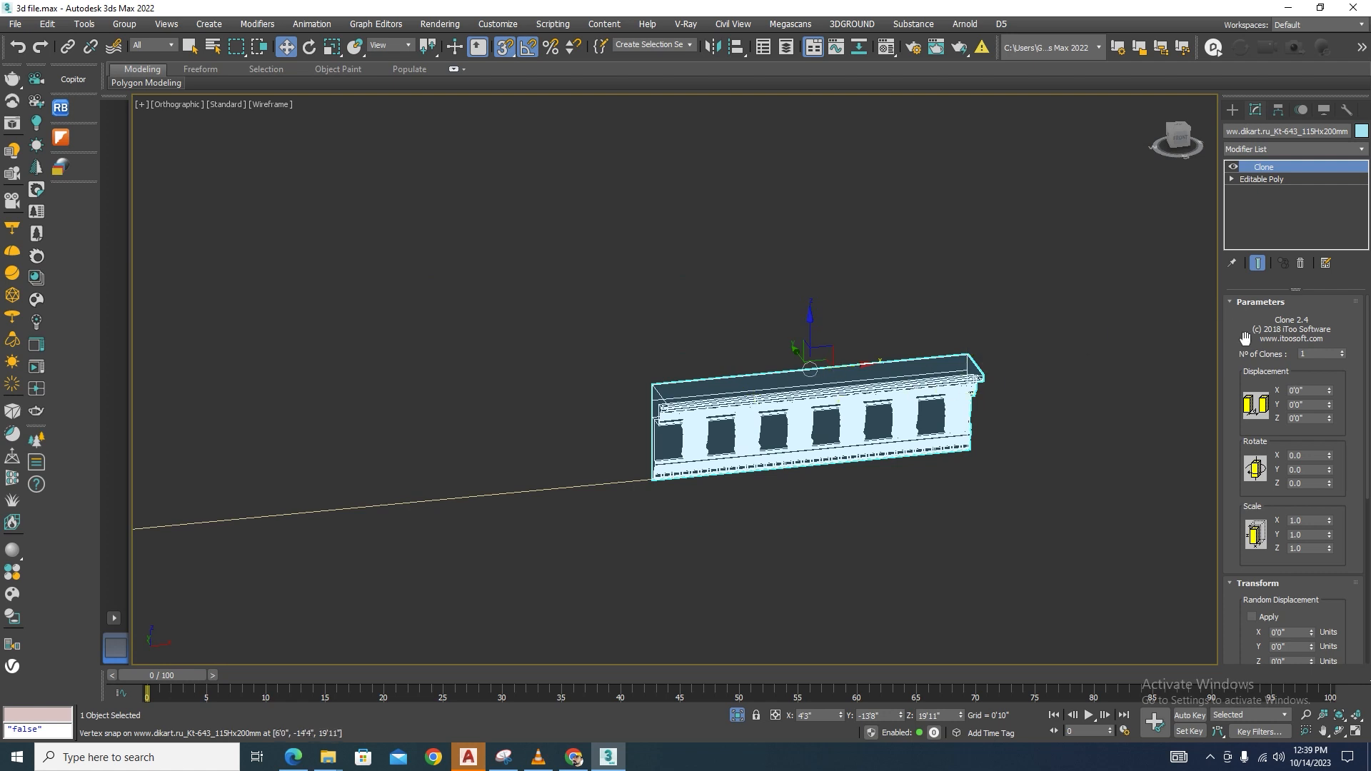
{"action": "left_click", "coordinate": [1314, 391]}
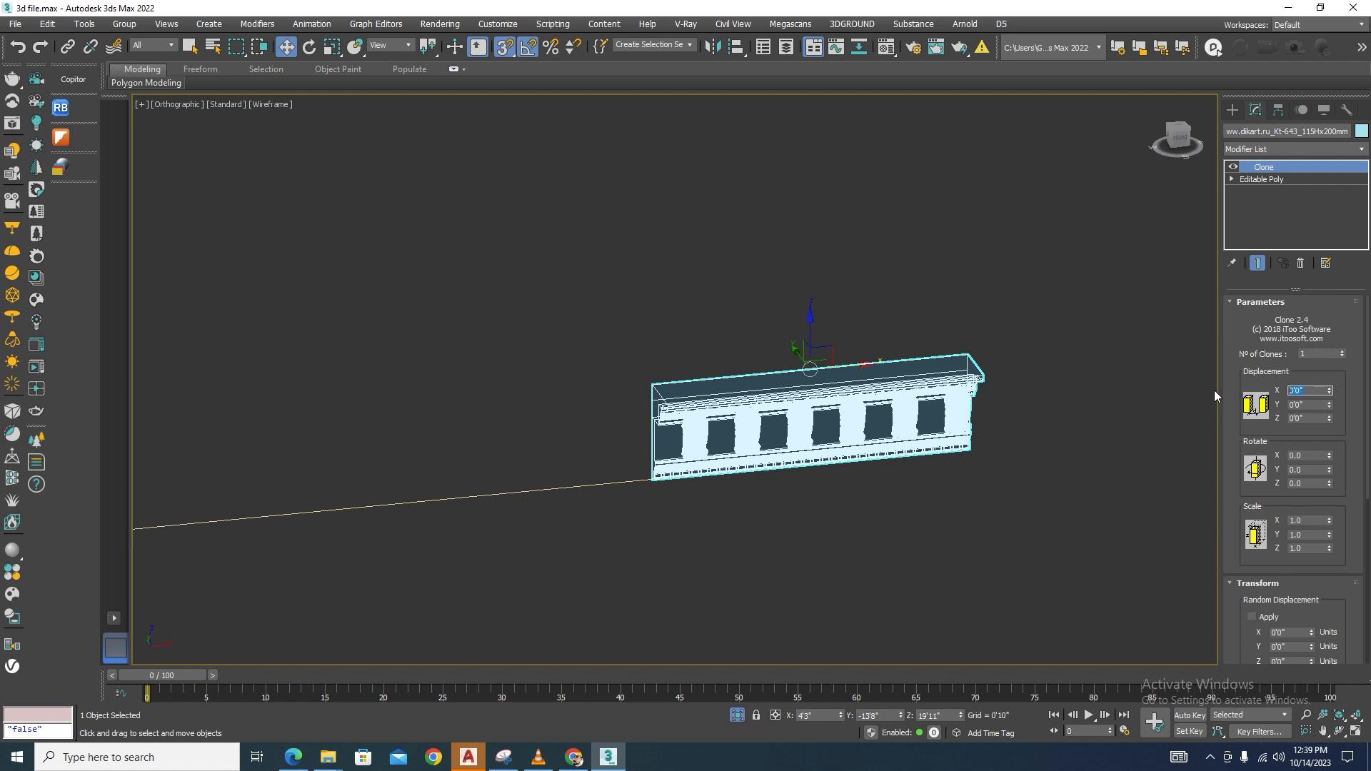
{"action": "type", "text": "3.5"}
{"action": "scroll", "coordinate": [1026, 380], "scroll_direction": "down", "scroll_amount": 3}
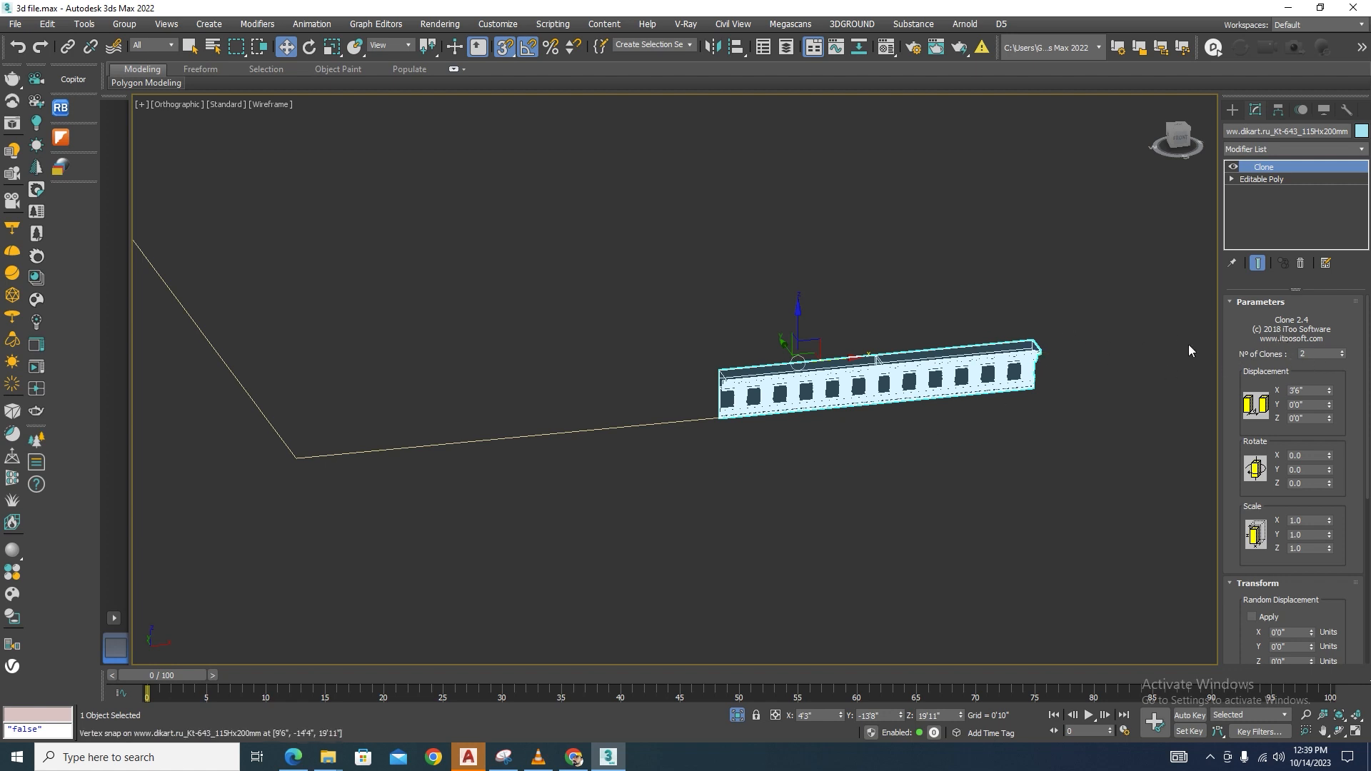
Examine the seam between the two repeated moulding sections up close in shaded display.
{"action": "left_click", "coordinate": [1044, 290]}
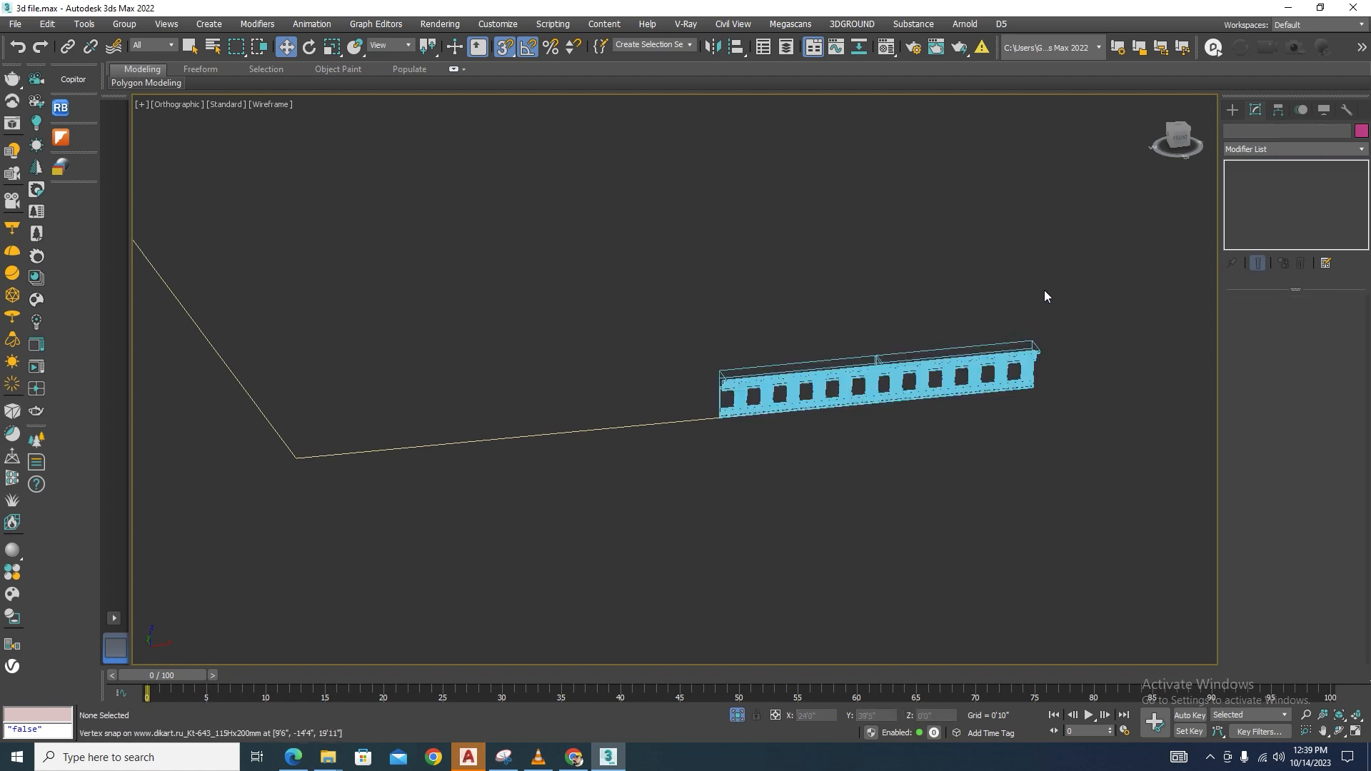
{"action": "left_click", "coordinate": [1000, 366]}
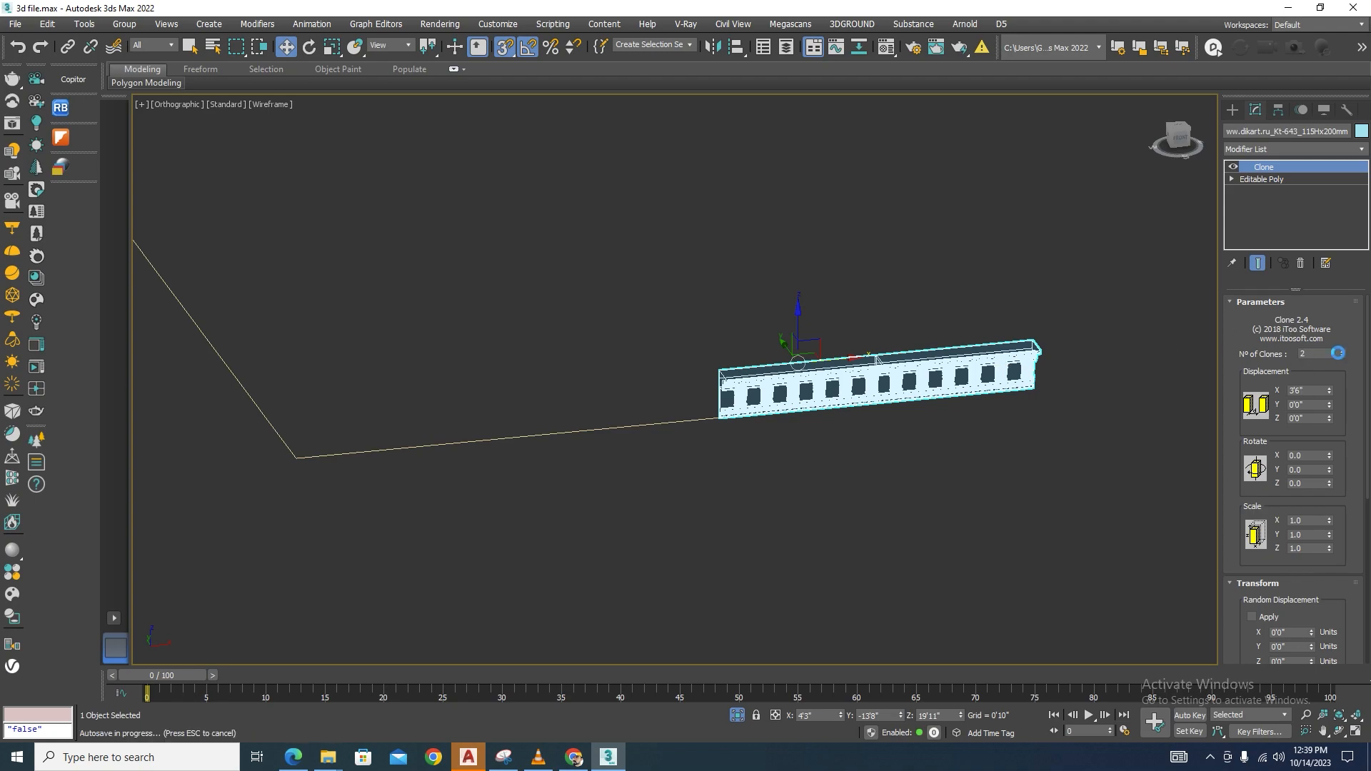
{"action": "key", "text": "Escape"}
{"action": "scroll", "coordinate": [850, 439], "scroll_direction": "up", "scroll_amount": 6}
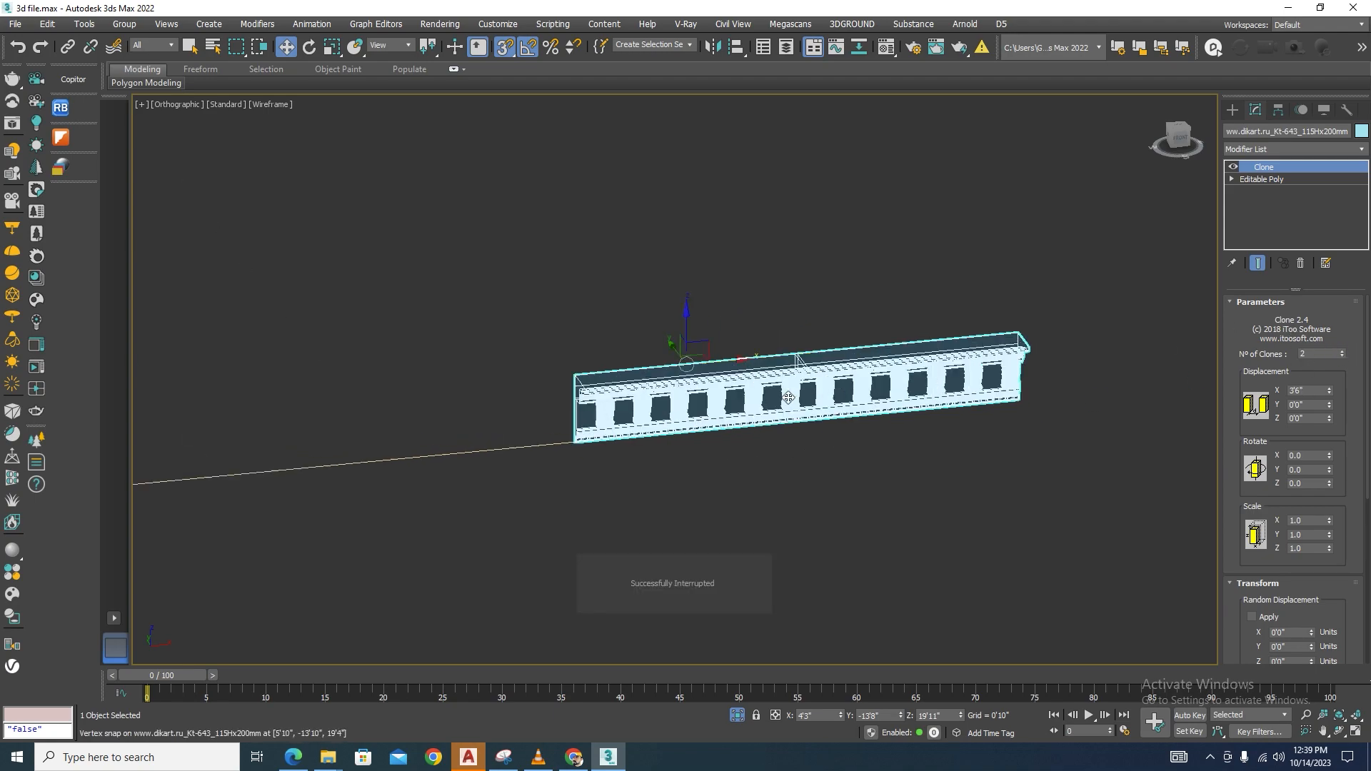
{"action": "left_click", "coordinate": [897, 536]}
{"action": "key", "text": "F3"}
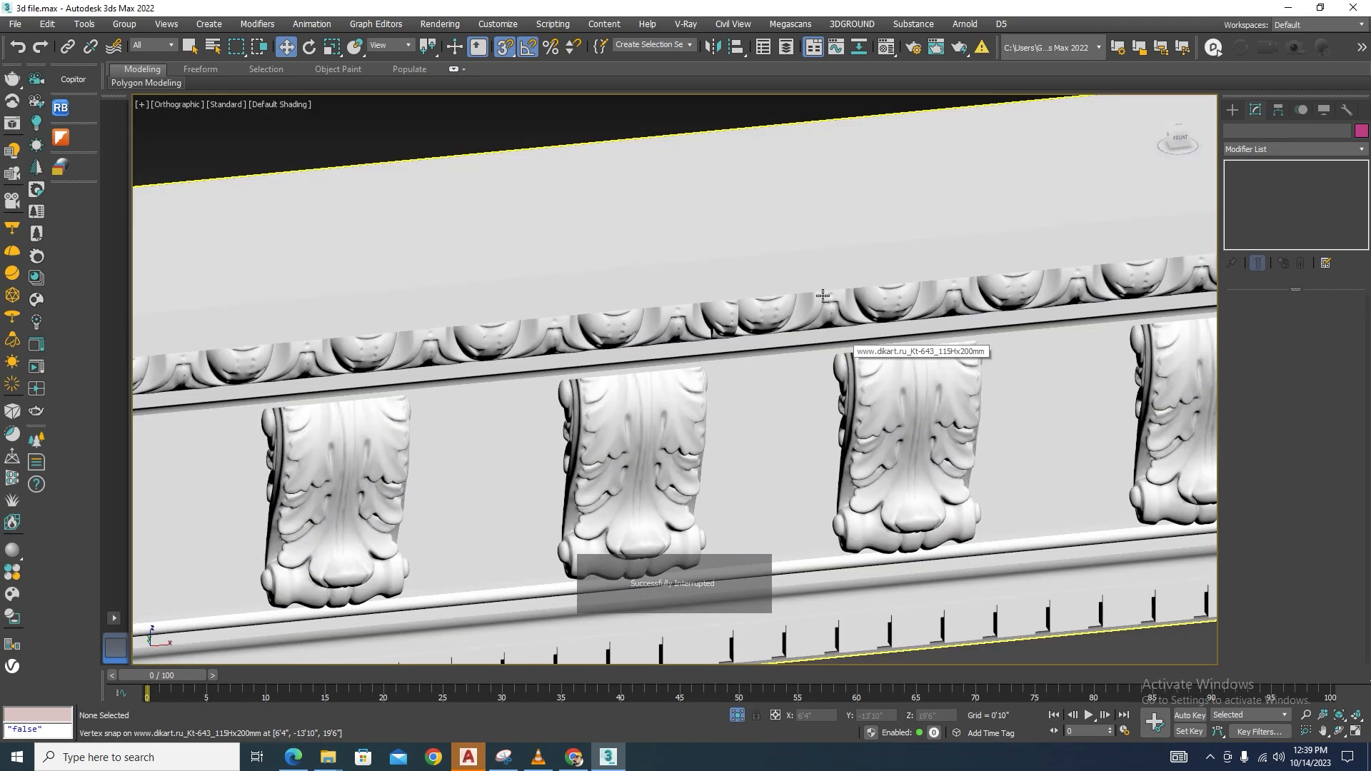
{"action": "scroll", "coordinate": [726, 220], "scroll_direction": "down", "scroll_amount": 4}
{"action": "left_click", "coordinate": [726, 218]}
{"action": "scroll", "coordinate": [726, 218], "scroll_direction": "down", "scroll_amount": 5}
{"action": "middle_click_drag", "start_coordinate": [726, 218], "coordinate": [729, 291]}
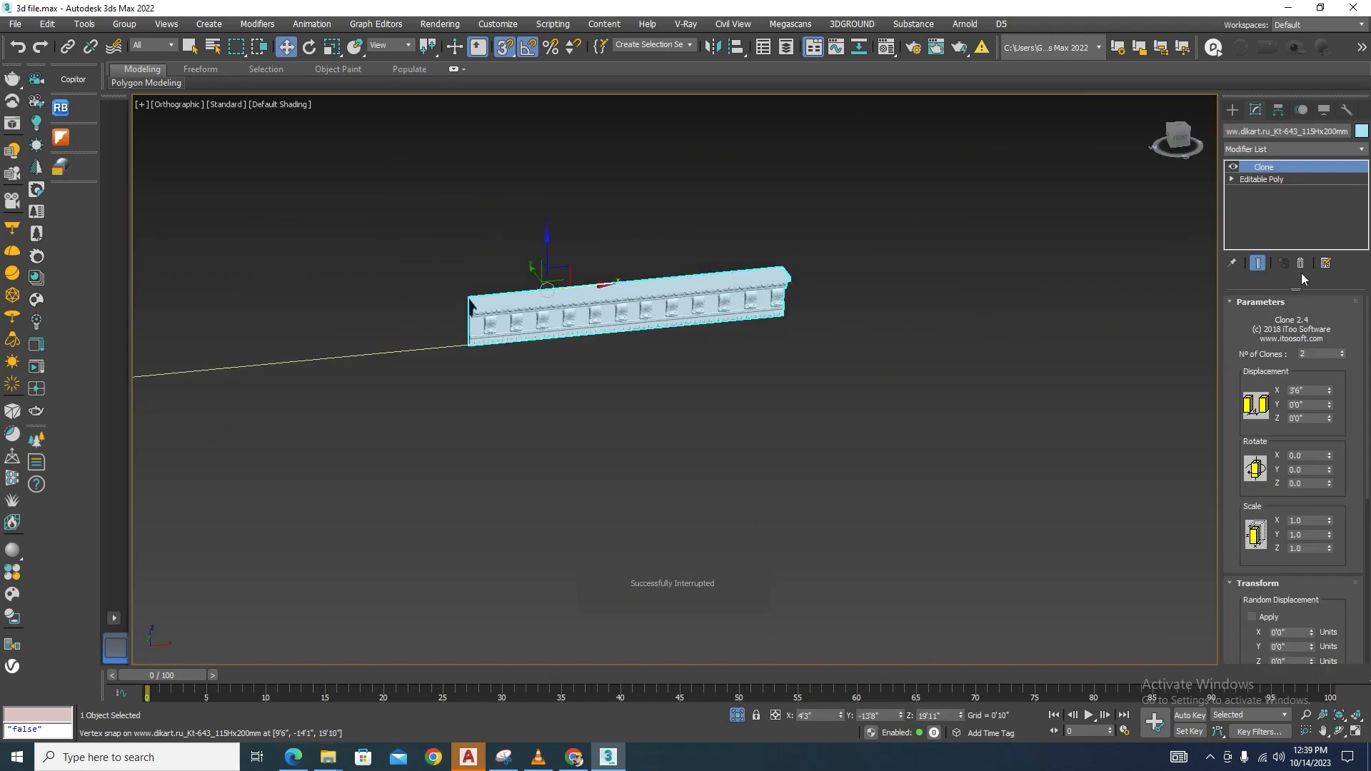
Increase the moulding's number of clones to 7.
{"action": "left_click", "coordinate": [1343, 353]}
{"action": "left_click", "coordinate": [1343, 353]}
{"action": "left_click", "coordinate": [1343, 352]}
{"action": "left_click", "coordinate": [1343, 353]}
{"action": "left_click", "coordinate": [1343, 353]}
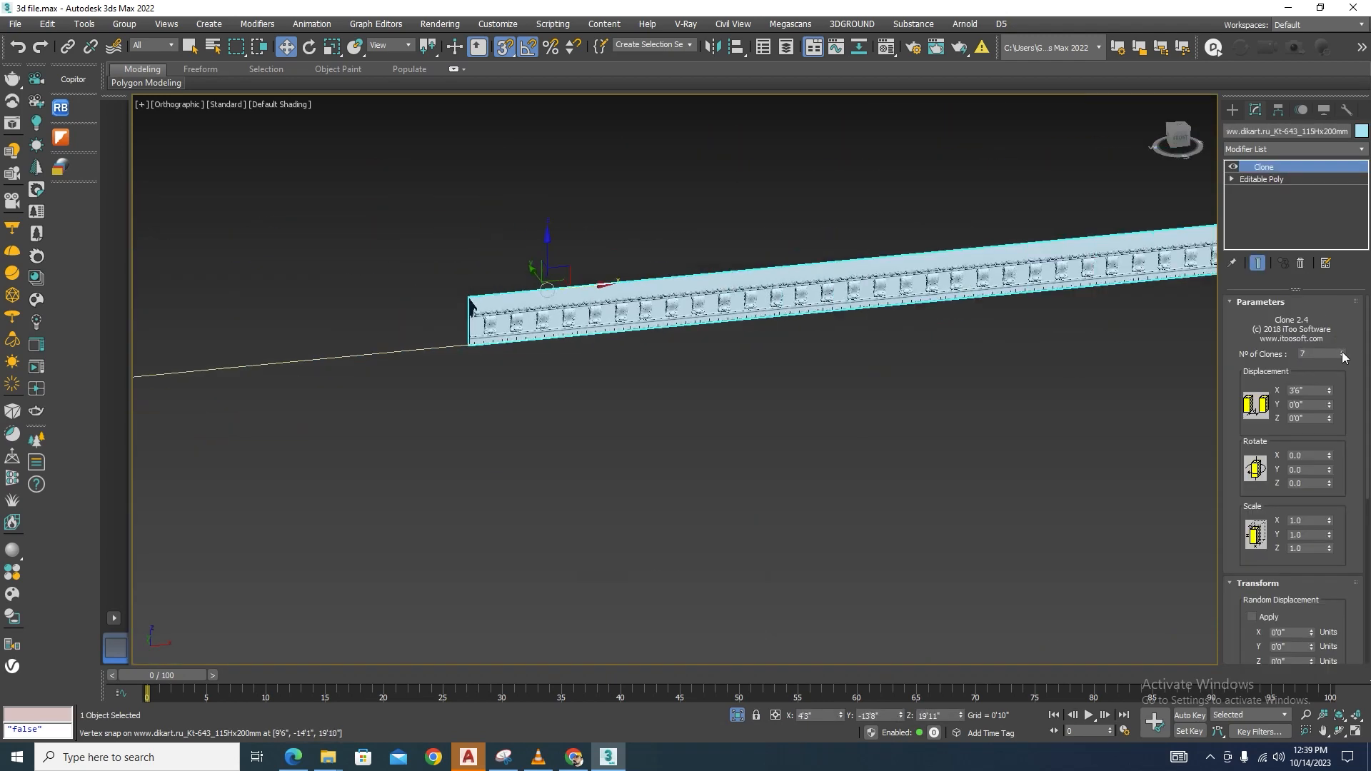
Slide the repeated moulding row along the line towards its front corner, to X about -3'7", leaving a short gap before the corner.
{"action": "scroll", "coordinate": [794, 334], "scroll_direction": "down", "scroll_amount": 6}
{"action": "scroll", "coordinate": [714, 335], "scroll_direction": "up", "scroll_amount": 5}
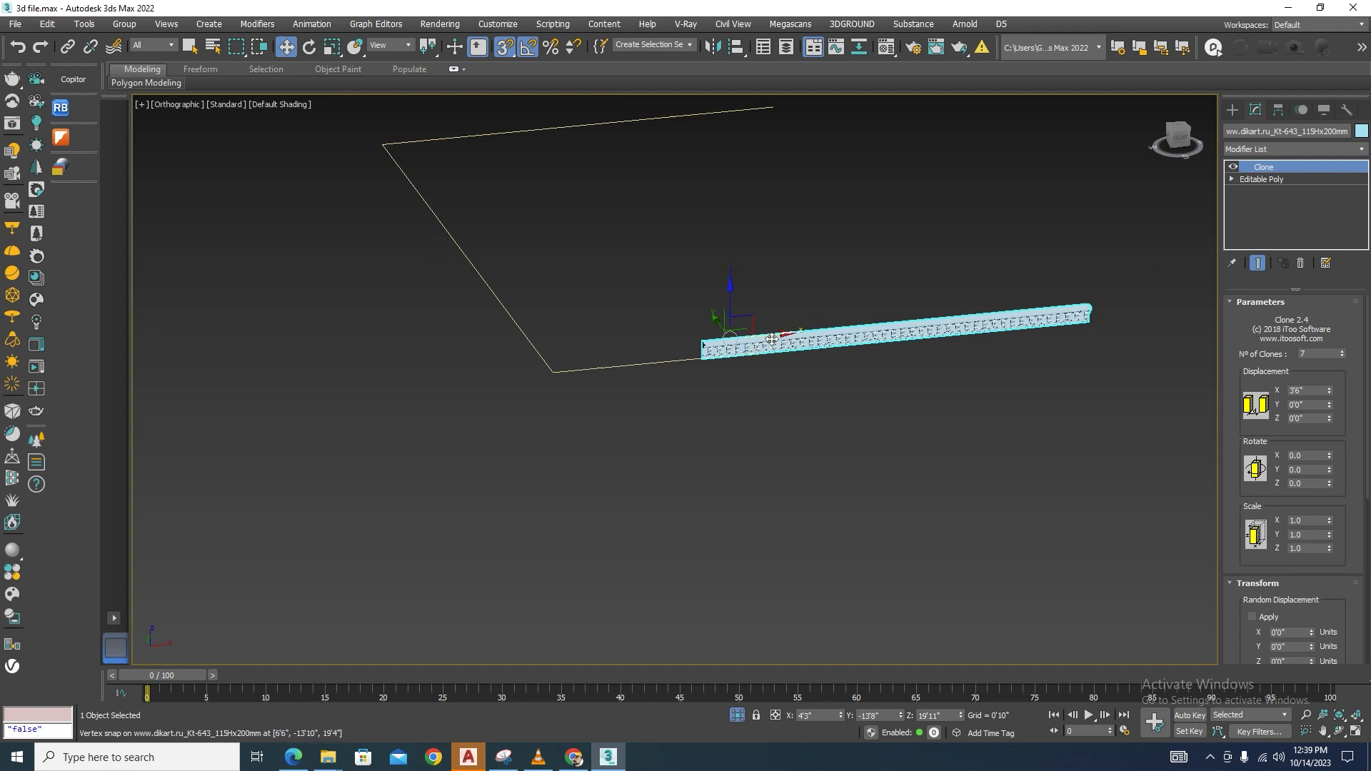
{"action": "left_click_drag", "start_coordinate": [770, 338], "coordinate": [623, 369]}
{"action": "left_click", "coordinate": [603, 389]}
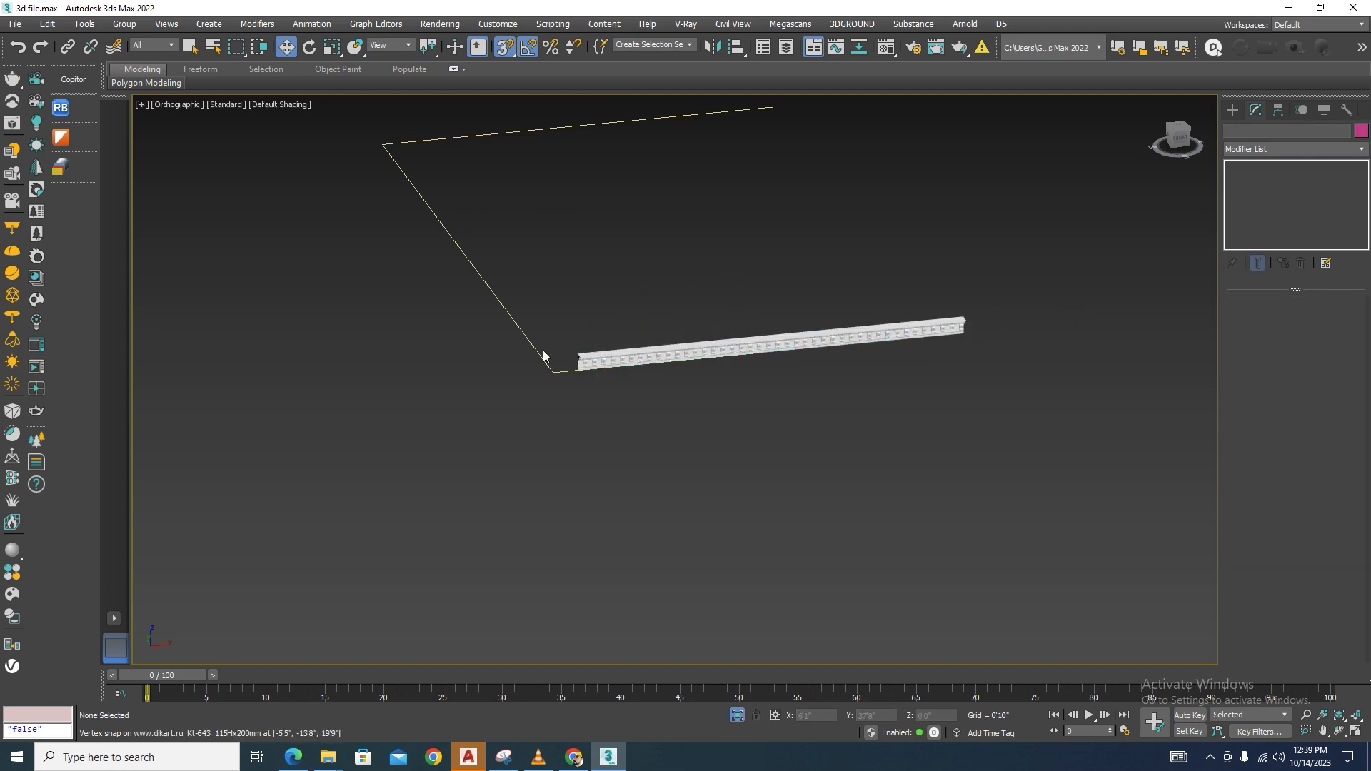
{"action": "scroll", "coordinate": [546, 361], "scroll_direction": "up", "scroll_amount": 3}
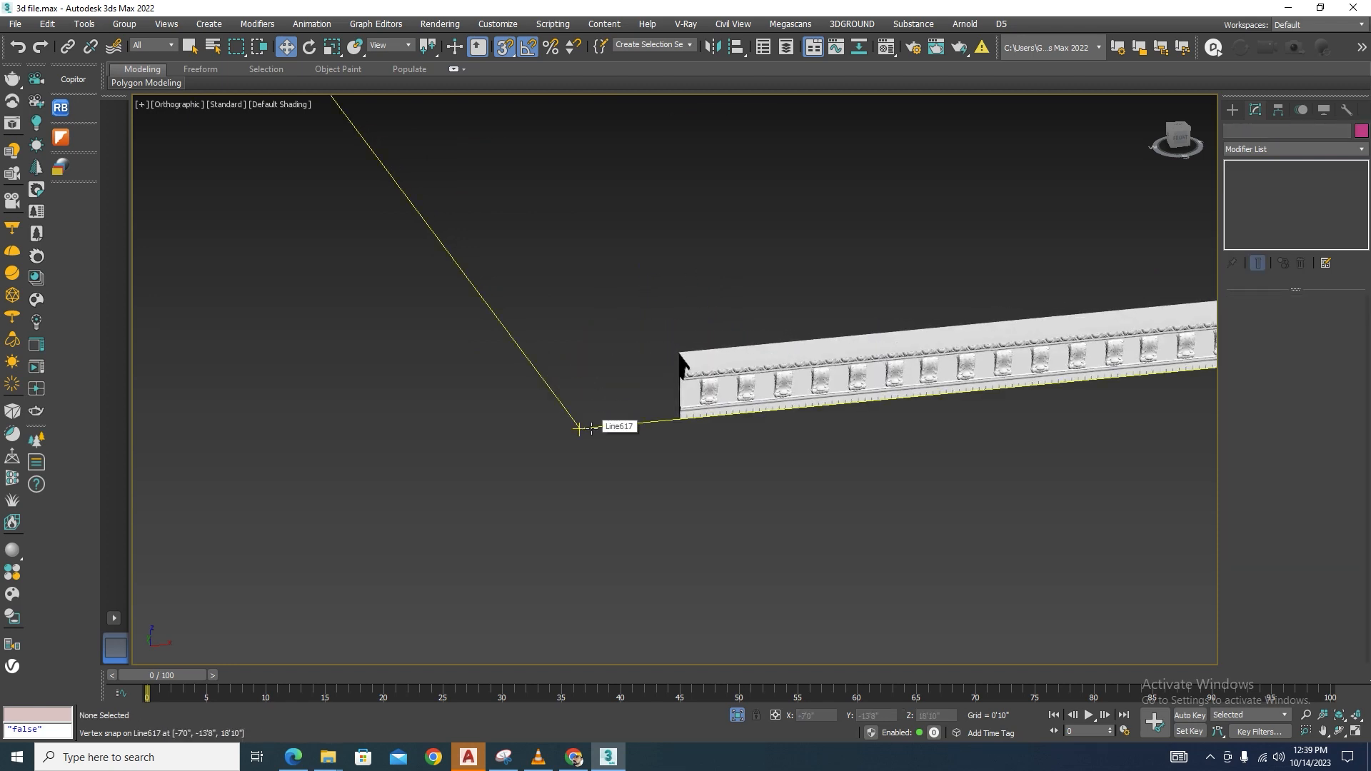
Clone the moulding row along X past the line's front corner as a copy and remove the Clone modifier from that copy.
{"action": "left_click", "coordinate": [786, 378]}
{"action": "scroll", "coordinate": [832, 346], "scroll_direction": "down", "scroll_amount": 6}
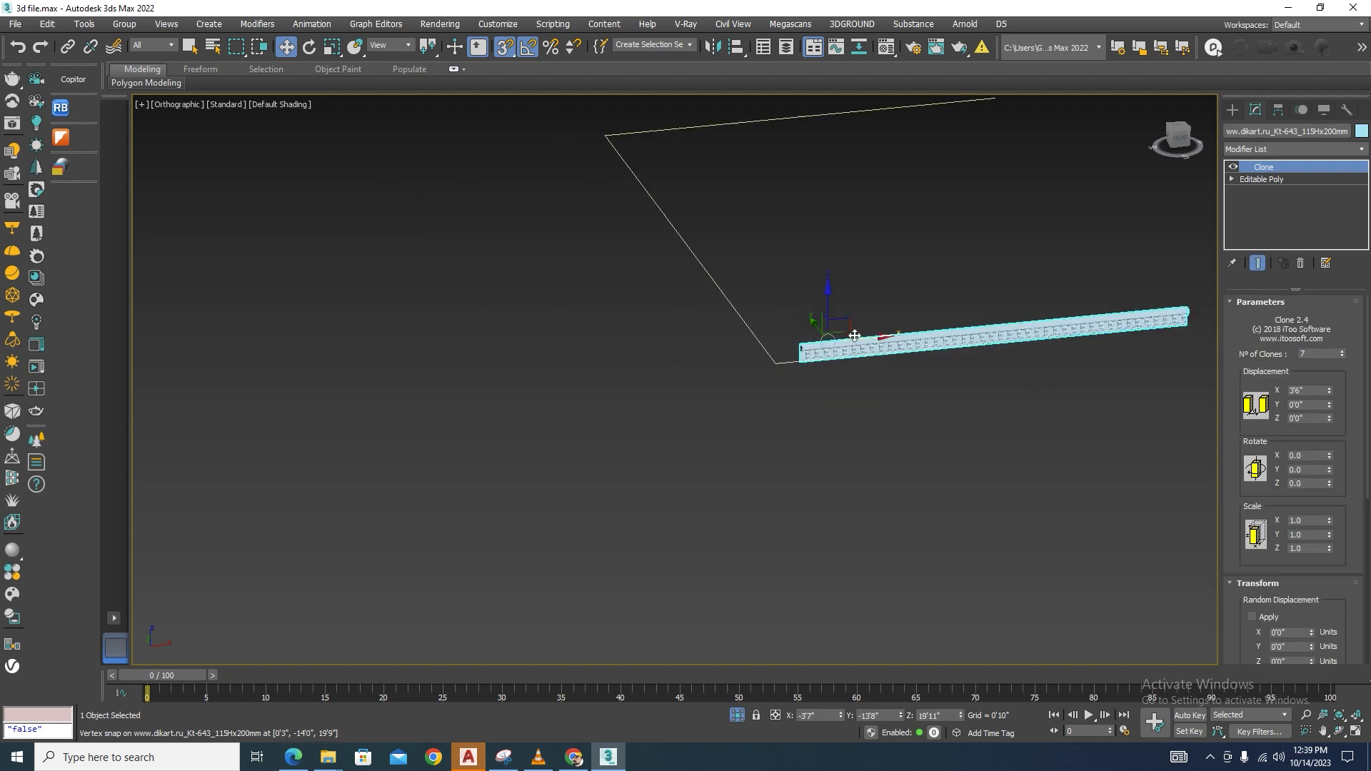
{"action": "left_click_drag", "start_coordinate": [864, 337], "coordinate": [400, 384], "text": "shift"}
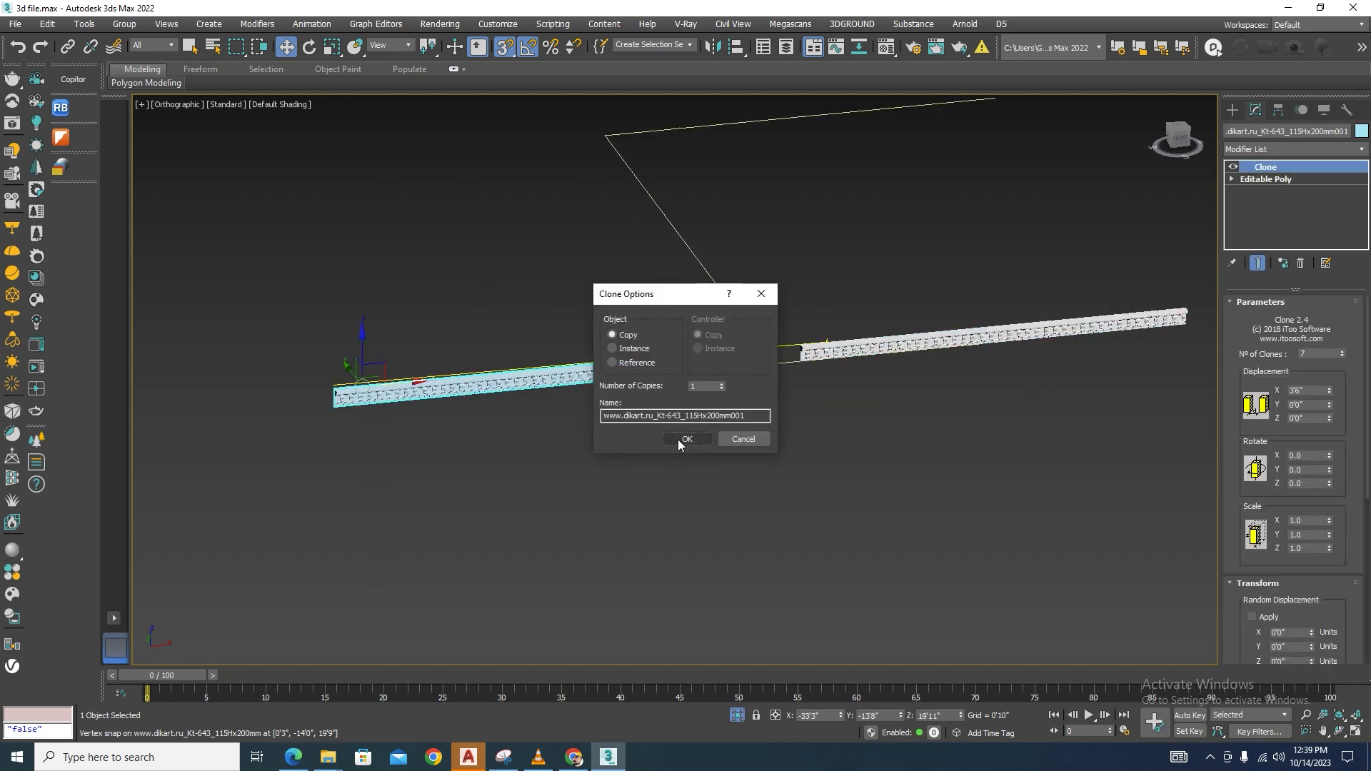
{"action": "left_click", "coordinate": [679, 438]}
{"action": "left_click", "coordinate": [1300, 263]}
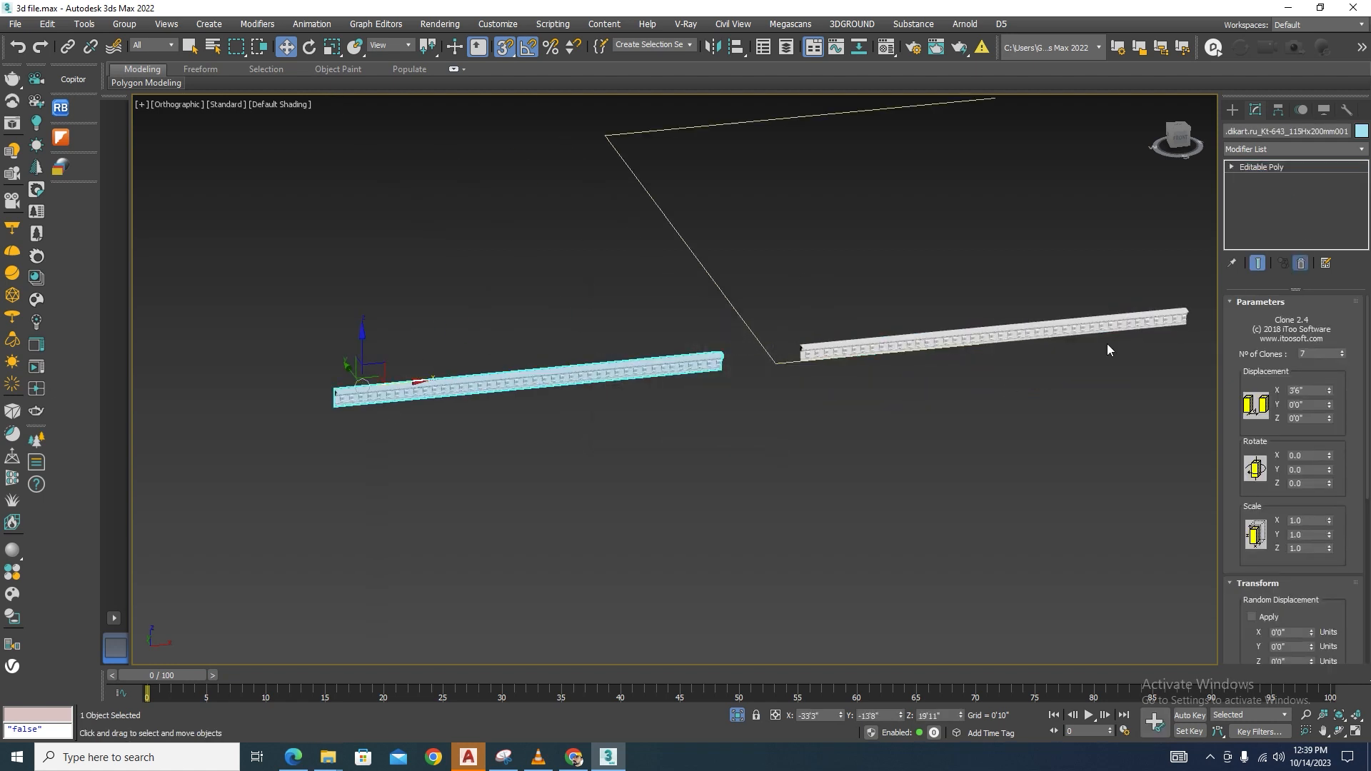
Slide the single moulding copy back along X so it spans the line's front corner, at X about -8'2".
{"action": "left_click", "coordinate": [758, 466]}
{"action": "scroll", "coordinate": [357, 397], "scroll_direction": "up", "scroll_amount": 2}
{"action": "left_click", "coordinate": [357, 397]}
{"action": "scroll", "coordinate": [371, 393], "scroll_direction": "down", "scroll_amount": 2}
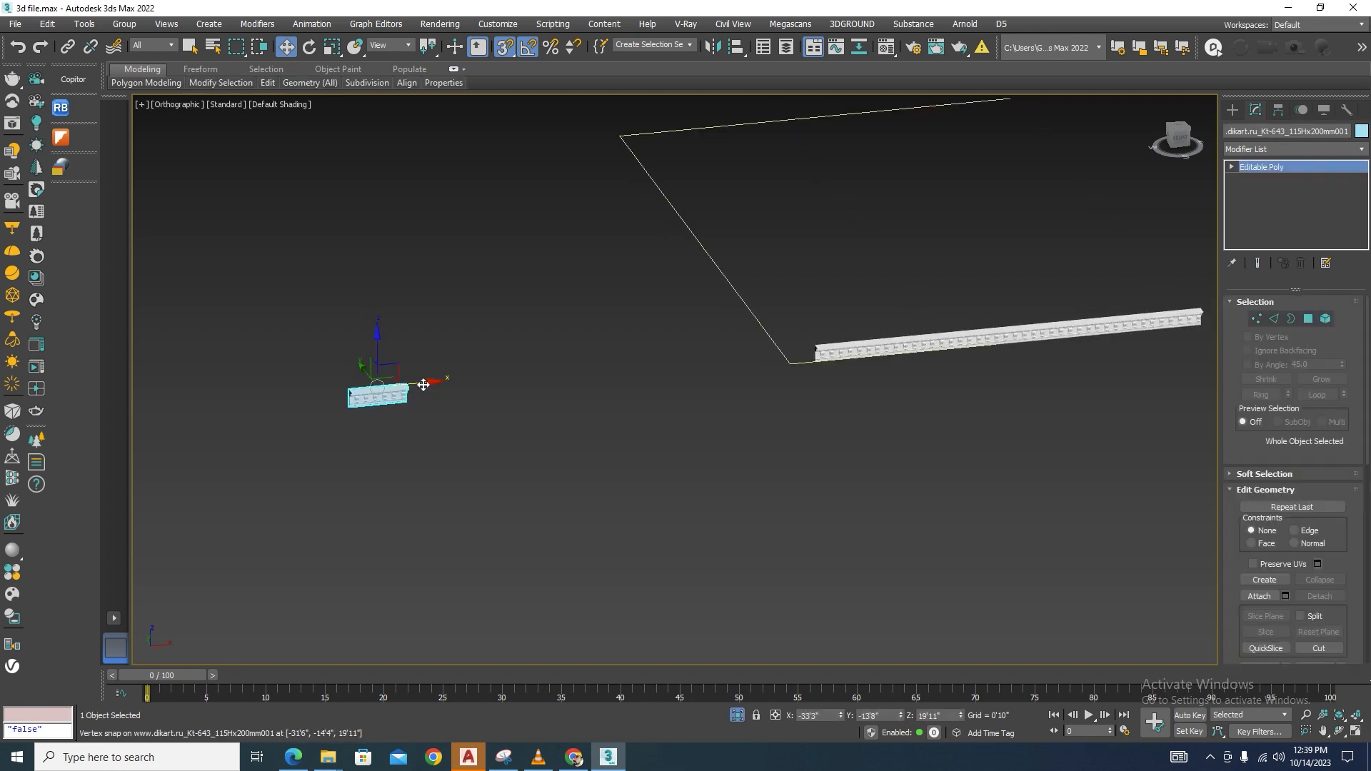
{"action": "left_click_drag", "start_coordinate": [376, 386], "coordinate": [798, 383]}
{"action": "scroll", "coordinate": [800, 369], "scroll_direction": "up", "scroll_amount": 2}
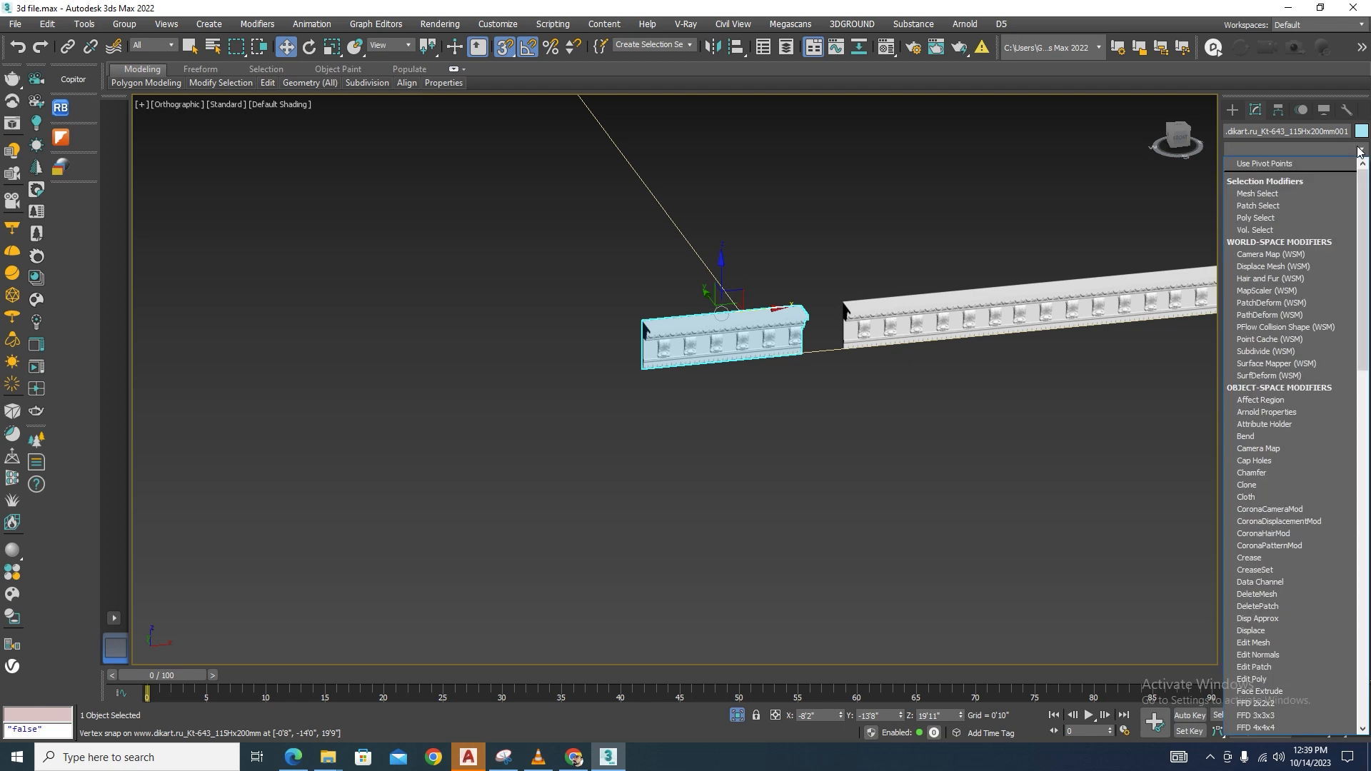
Apply a Symmetry modifier to the single moulding copy and rotate its mirror plane upright and diagonal to form a corner piece.
{"action": "type", "text": "sm"}
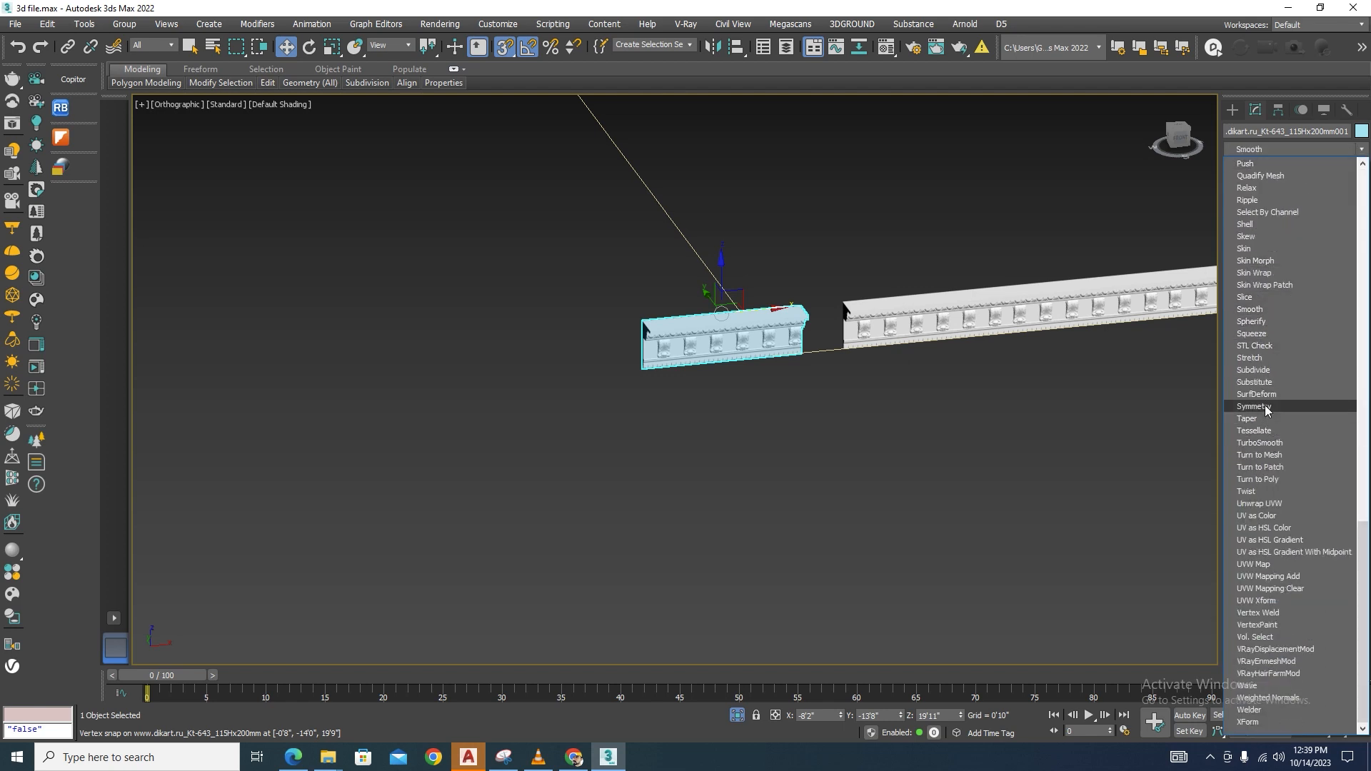
{"action": "left_click", "coordinate": [1260, 406]}
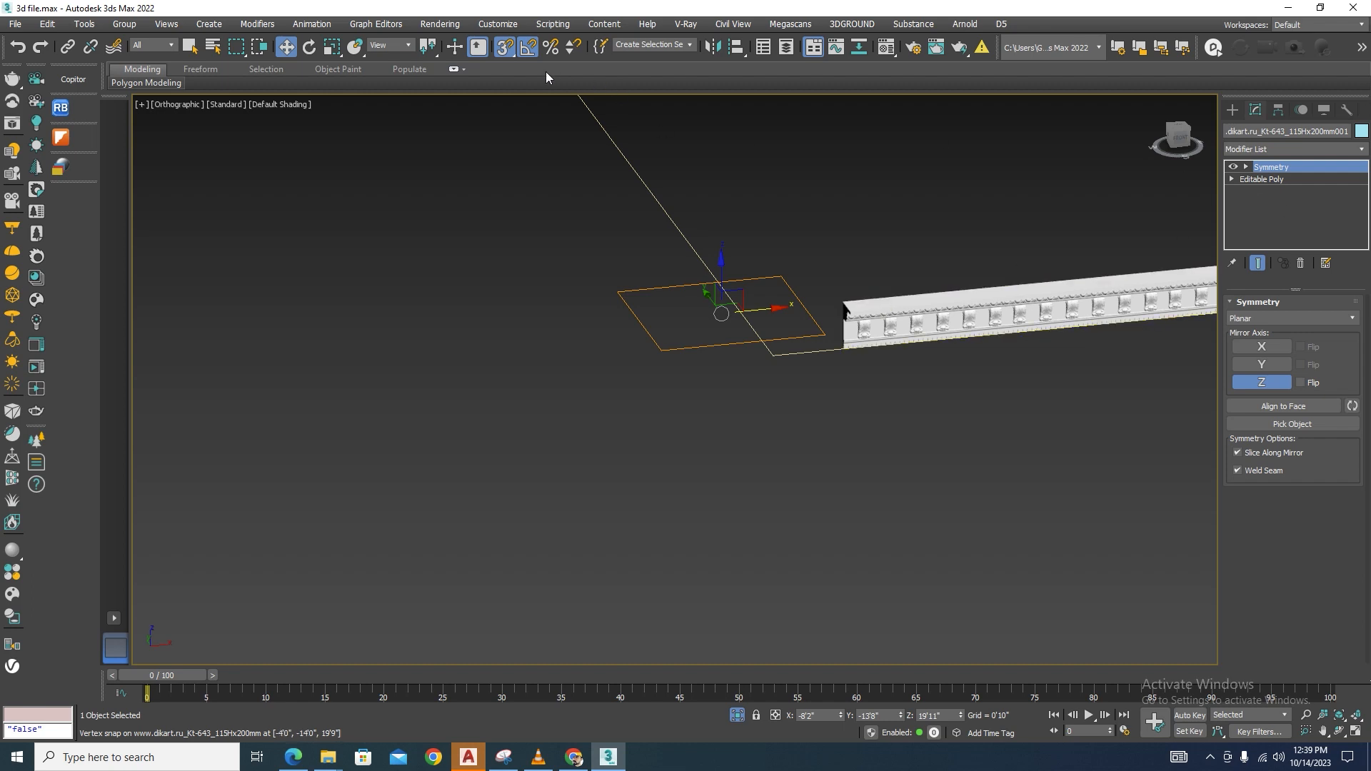
{"action": "right_click", "coordinate": [530, 47]}
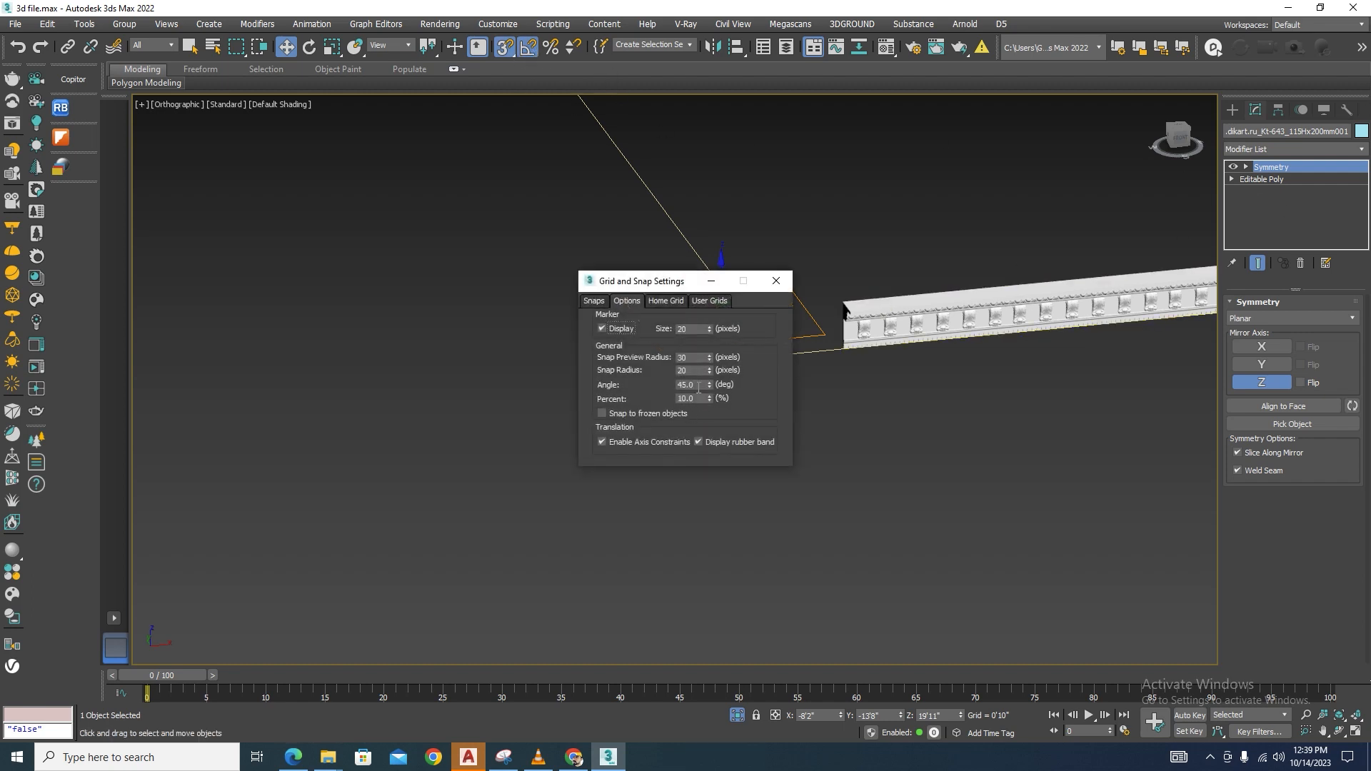
{"action": "left_click", "coordinate": [775, 283]}
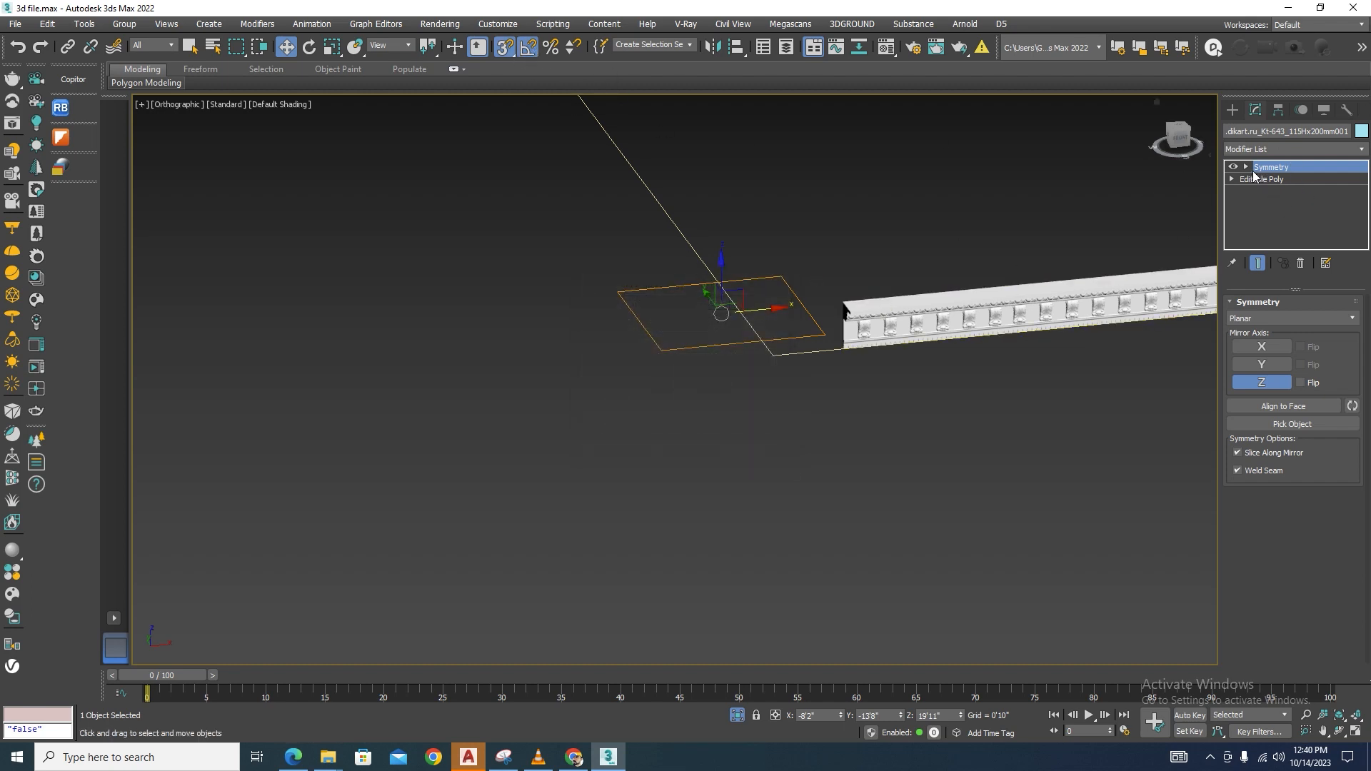
{"action": "left_click", "coordinate": [1246, 167]}
{"action": "left_click", "coordinate": [1271, 179]}
{"action": "key", "text": "e"}
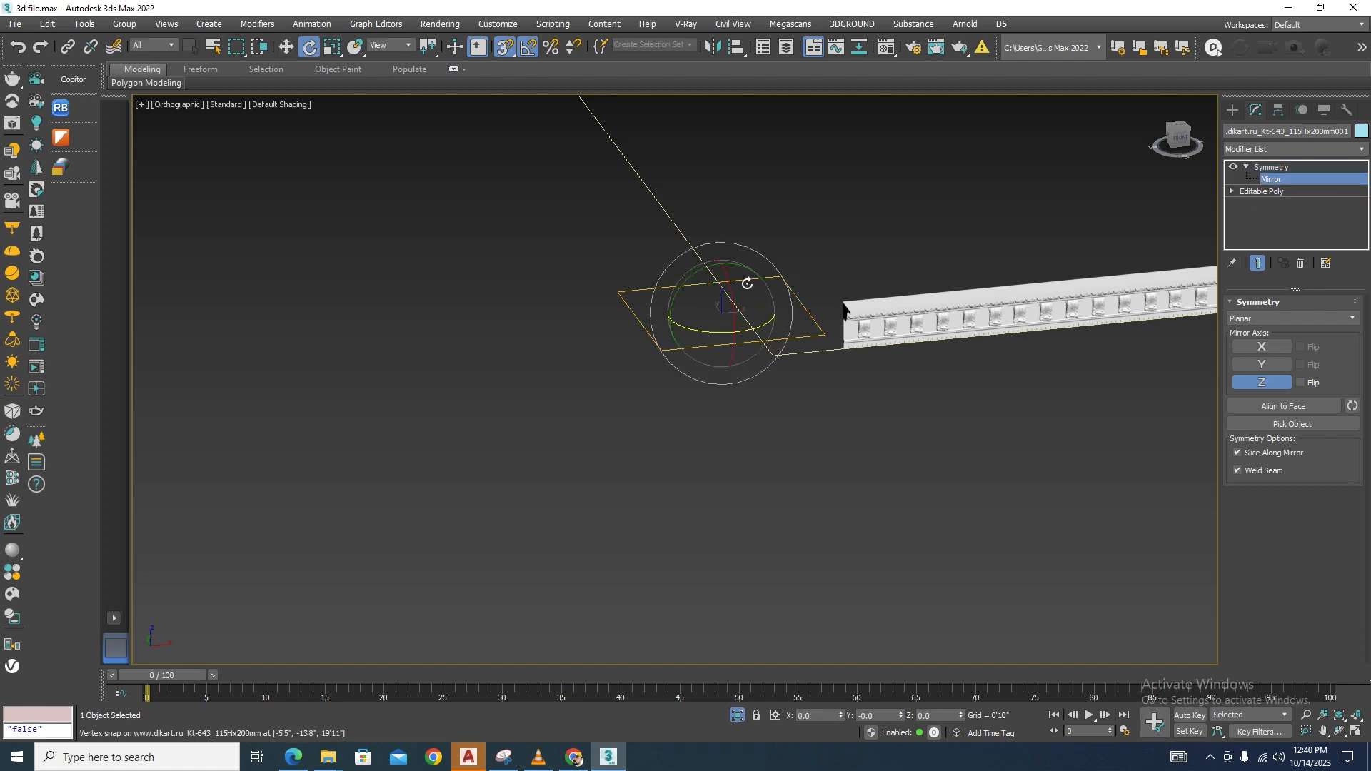
{"action": "left_click_drag", "start_coordinate": [728, 284], "coordinate": [728, 290]}
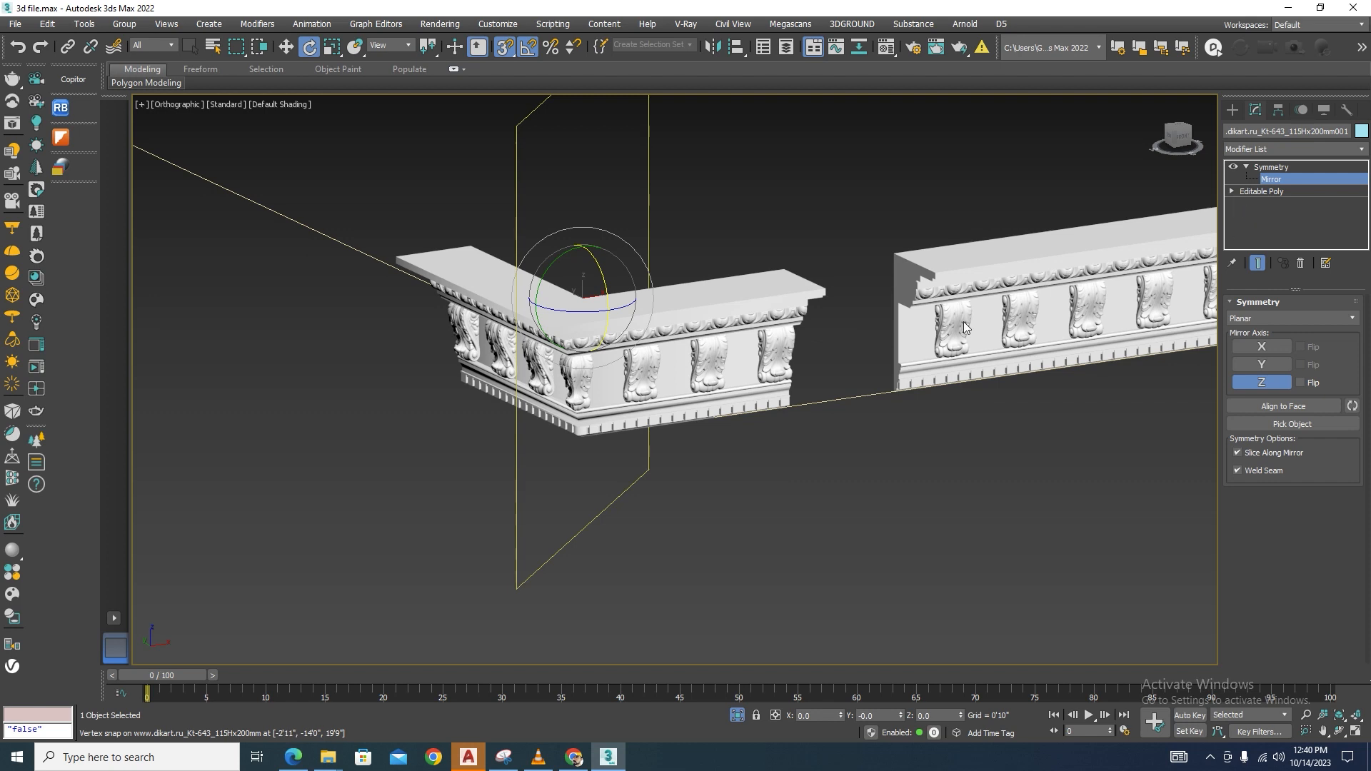
Slide the mirrored corner piece along X onto the line's front corner, at X about -6'11".
{"action": "key", "text": "w"}
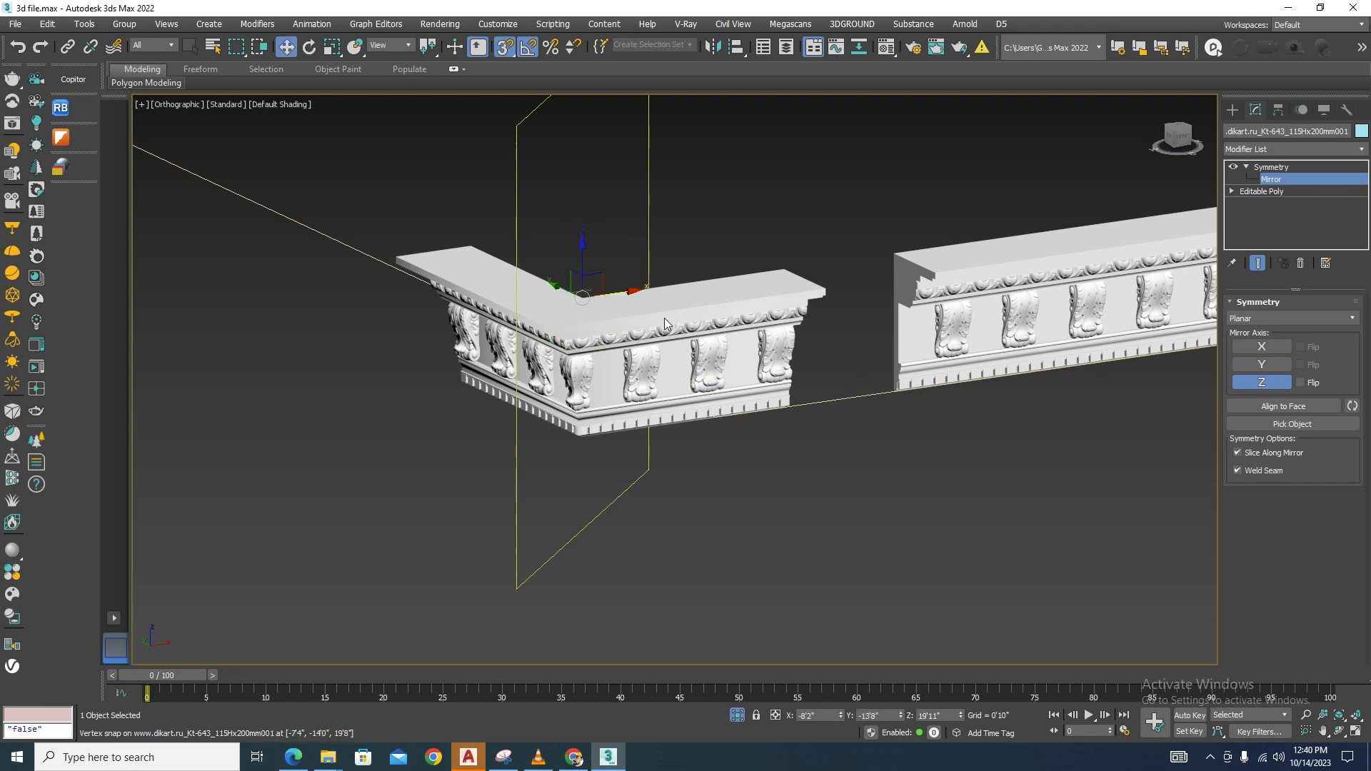
{"action": "left_click_drag", "start_coordinate": [634, 297], "coordinate": [667, 299]}
{"action": "left_click", "coordinate": [1273, 167]}
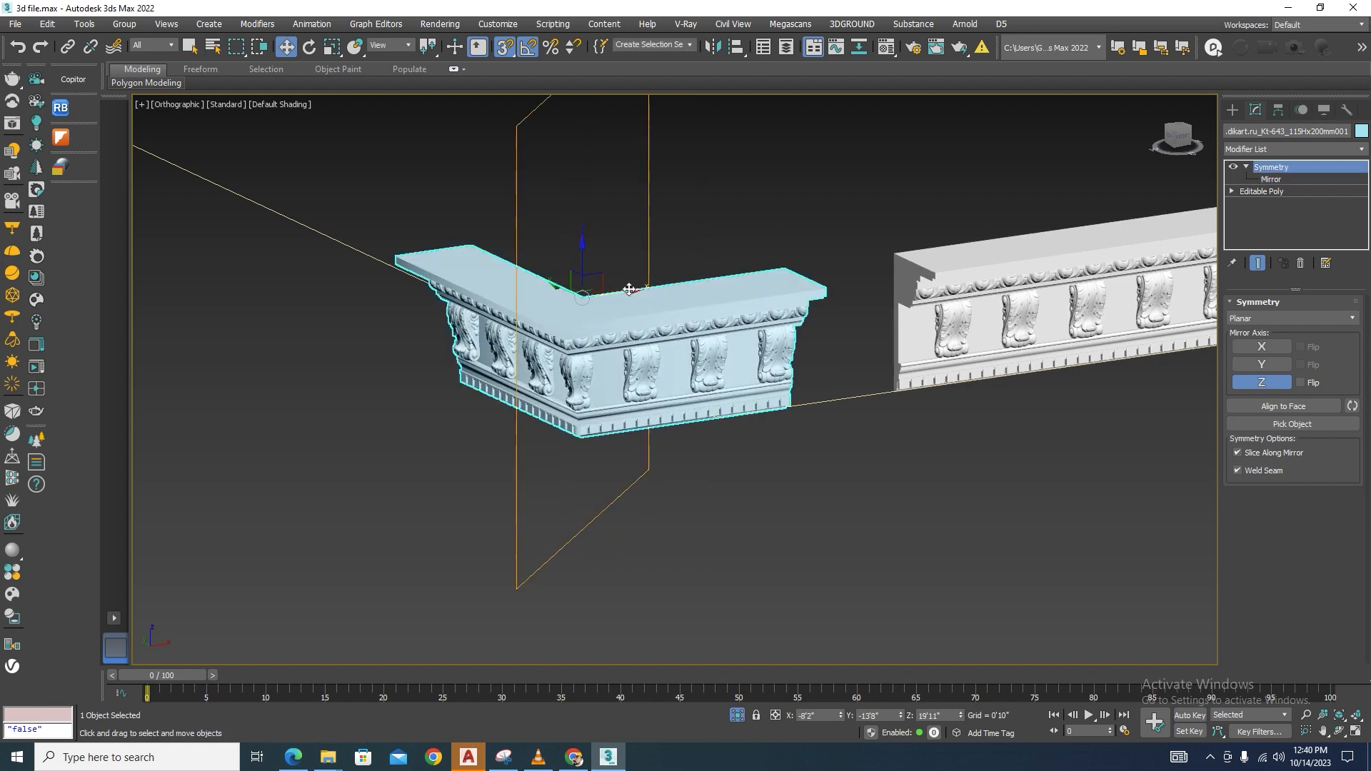
{"action": "left_click_drag", "start_coordinate": [593, 295], "coordinate": [642, 292]}
{"action": "scroll", "coordinate": [625, 407], "scroll_direction": "up", "scroll_amount": 8}
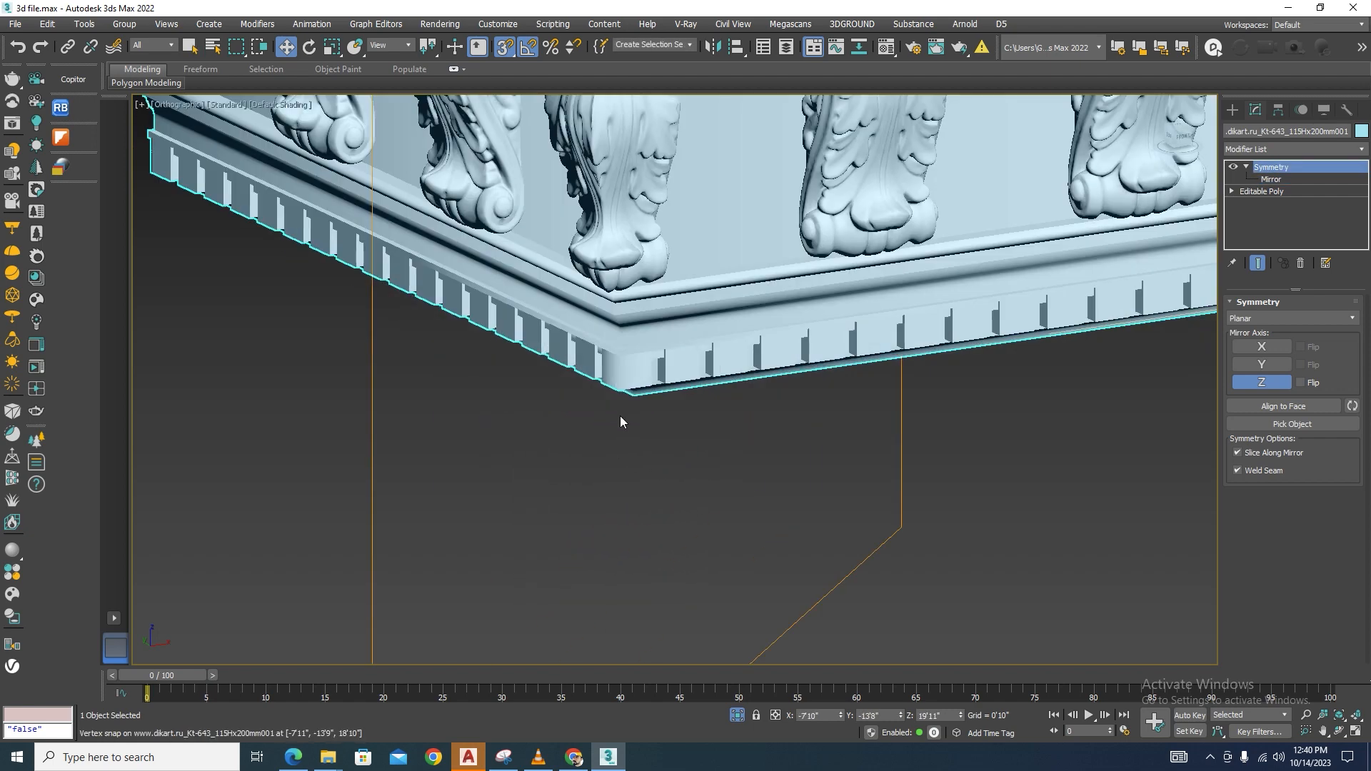
{"action": "key", "text": "F3"}
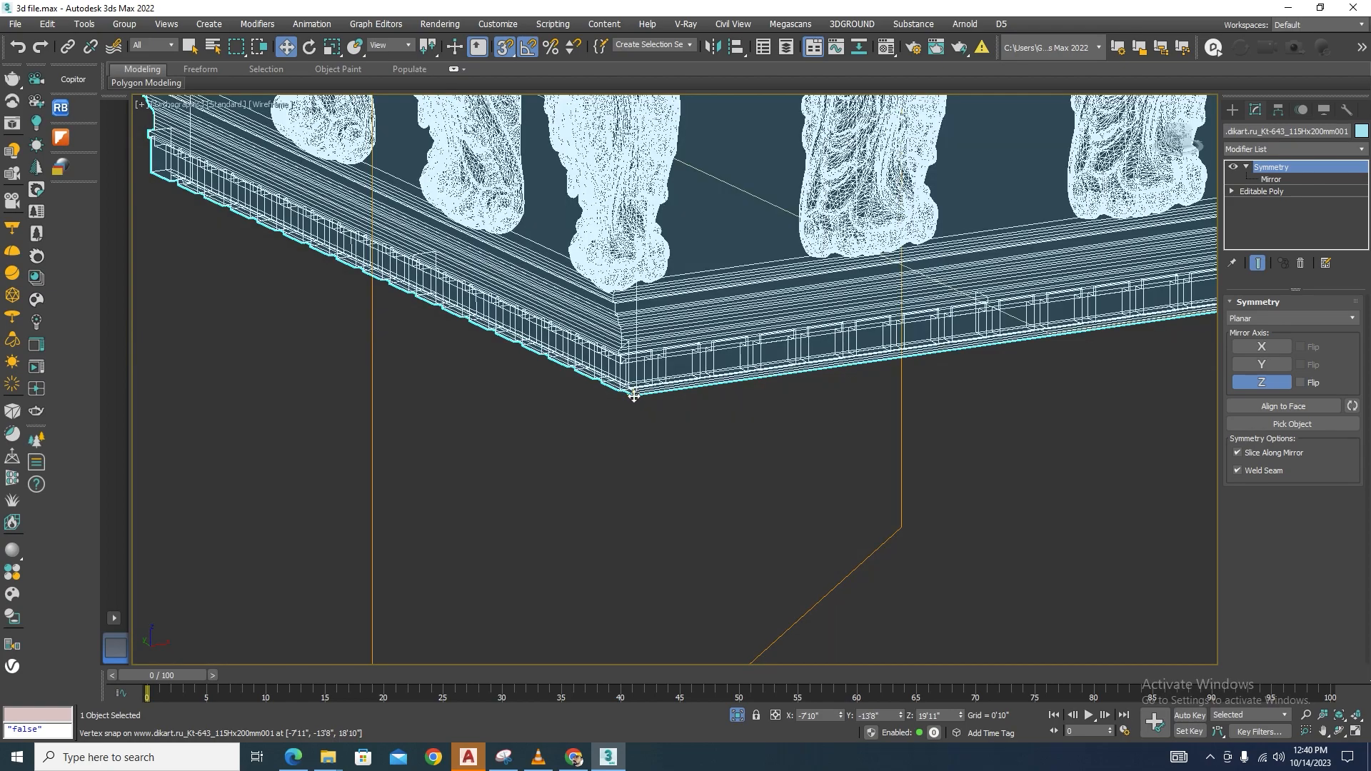
{"action": "middle_click_drag", "start_coordinate": [633, 397], "coordinate": [1053, 332]}
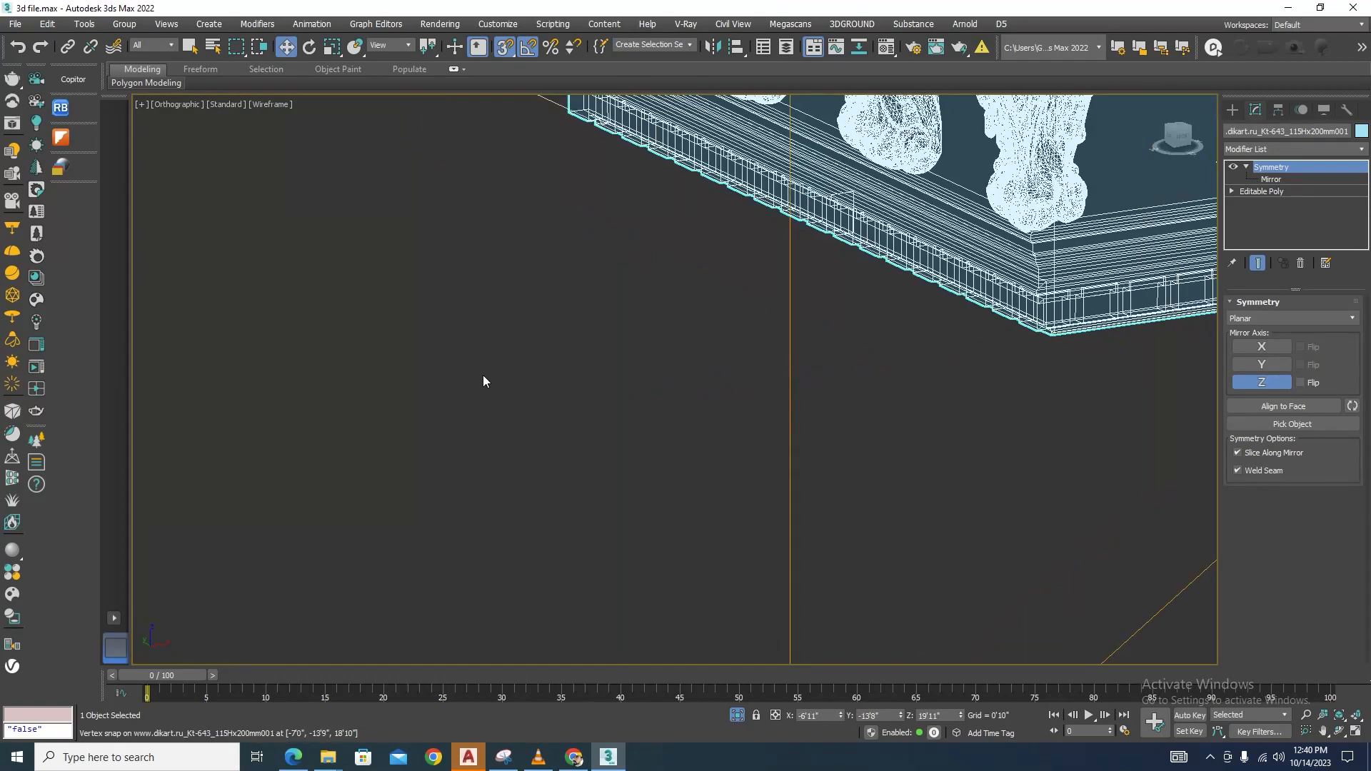
{"action": "scroll", "coordinate": [484, 382], "scroll_direction": "down", "scroll_amount": 5}
{"action": "left_click", "coordinate": [1039, 444]}
{"action": "key", "text": "F3"}
{"action": "scroll", "coordinate": [696, 282], "scroll_direction": "up", "scroll_amount": 5}
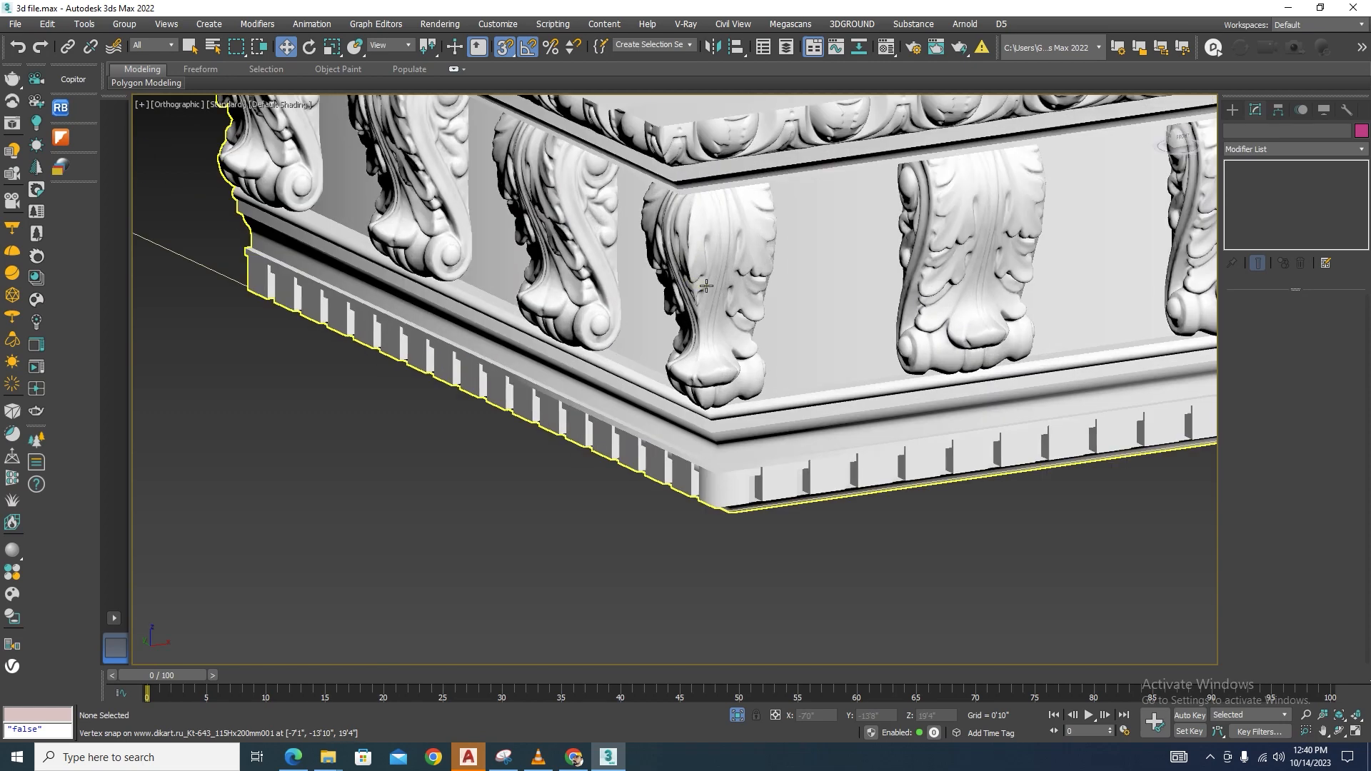
{"action": "left_click", "coordinate": [706, 285]}
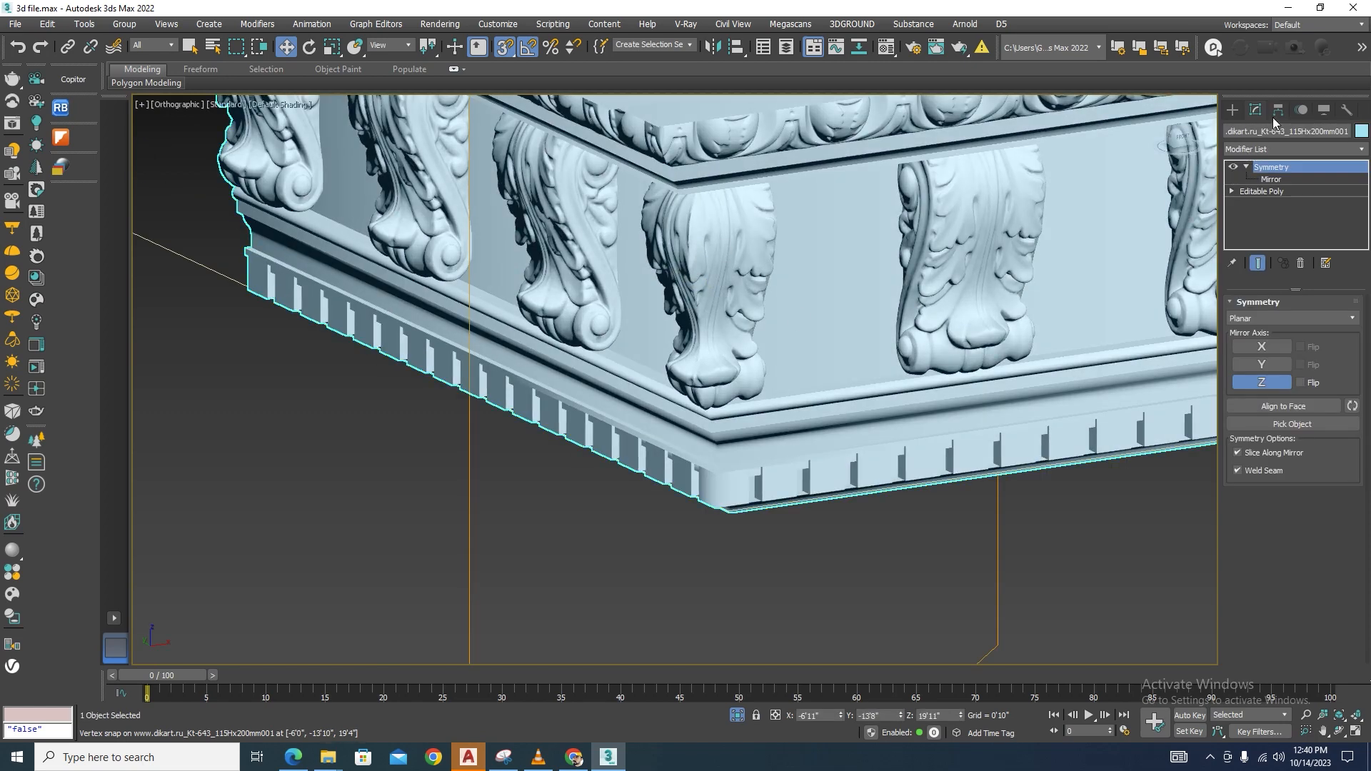
{"action": "right_click", "coordinate": [769, 232]}
{"action": "mouse_move", "coordinate": [800, 386]}
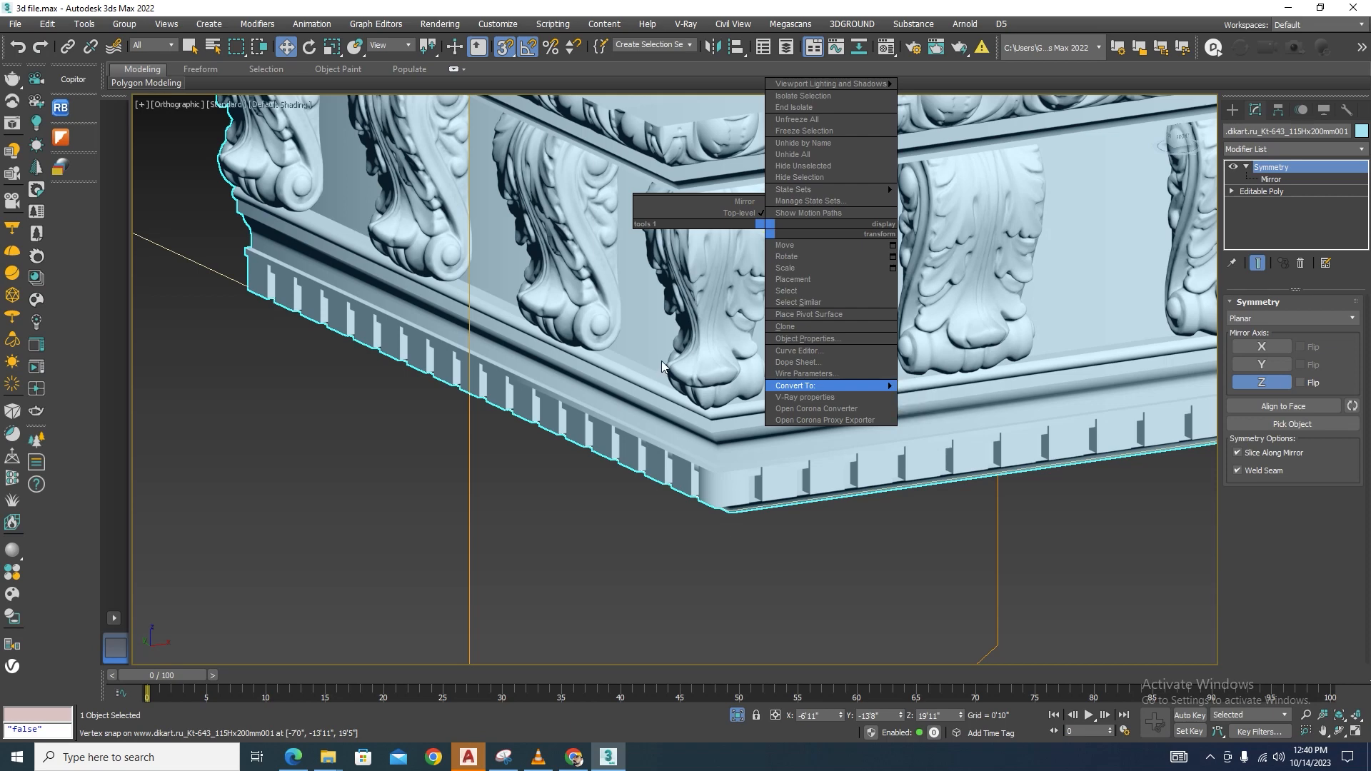
{"action": "left_click", "coordinate": [764, 574]}
{"action": "scroll", "coordinate": [561, 407], "scroll_direction": "down", "scroll_amount": 5}
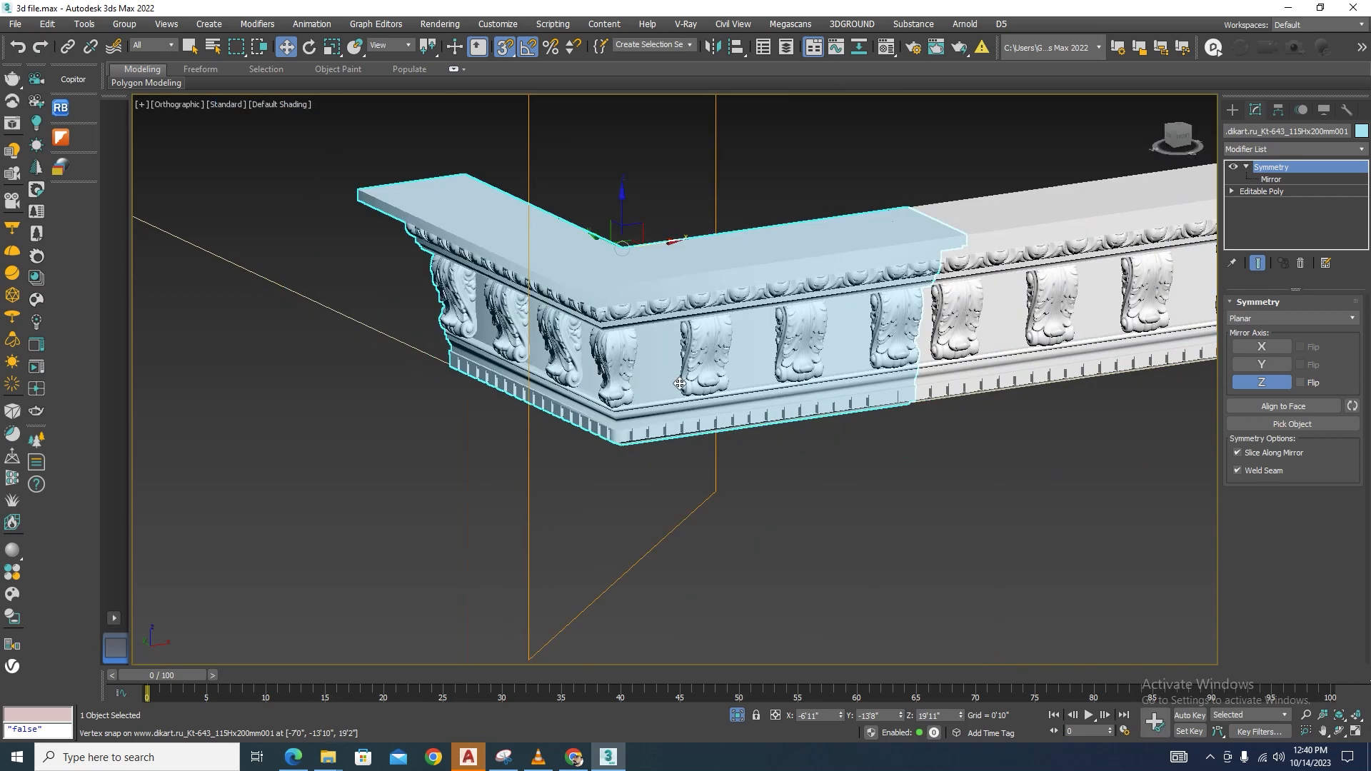
Shift the corner piece's Symmetry mirror plane along Y to about -14'0", changing where the brackets meet at the corner.
{"action": "left_click", "coordinate": [1272, 179]}
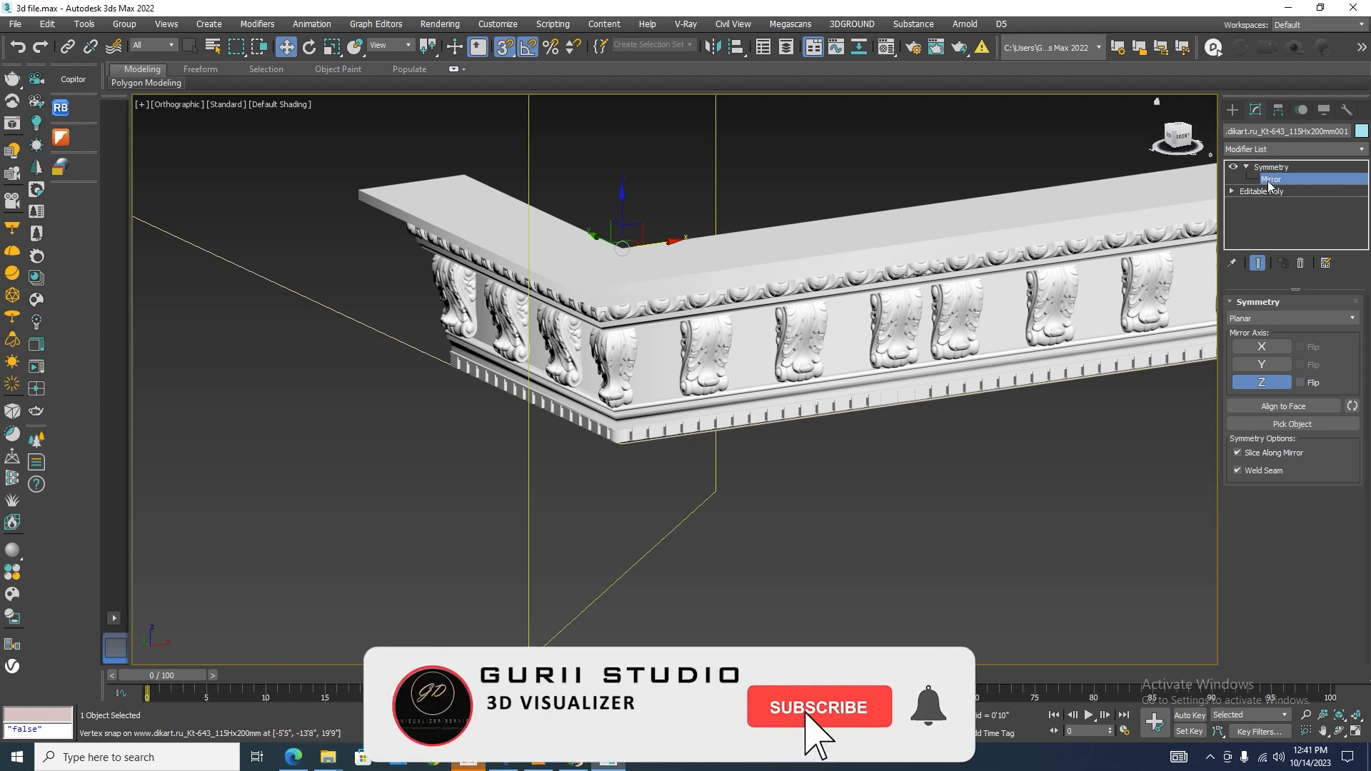
{"action": "scroll", "coordinate": [599, 250], "scroll_direction": "up", "scroll_amount": 2}
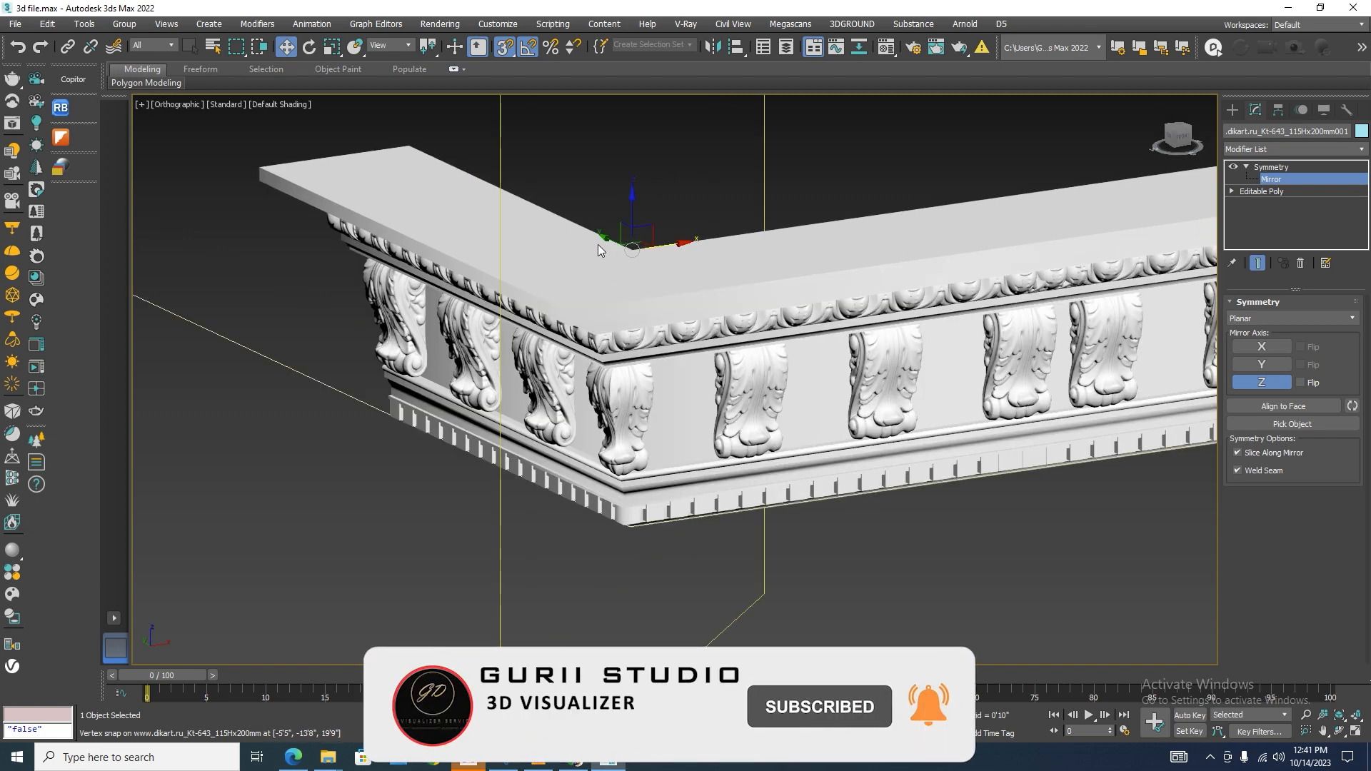
{"action": "key", "text": "s"}
{"action": "left_click_drag", "start_coordinate": [619, 242], "coordinate": [645, 256]}
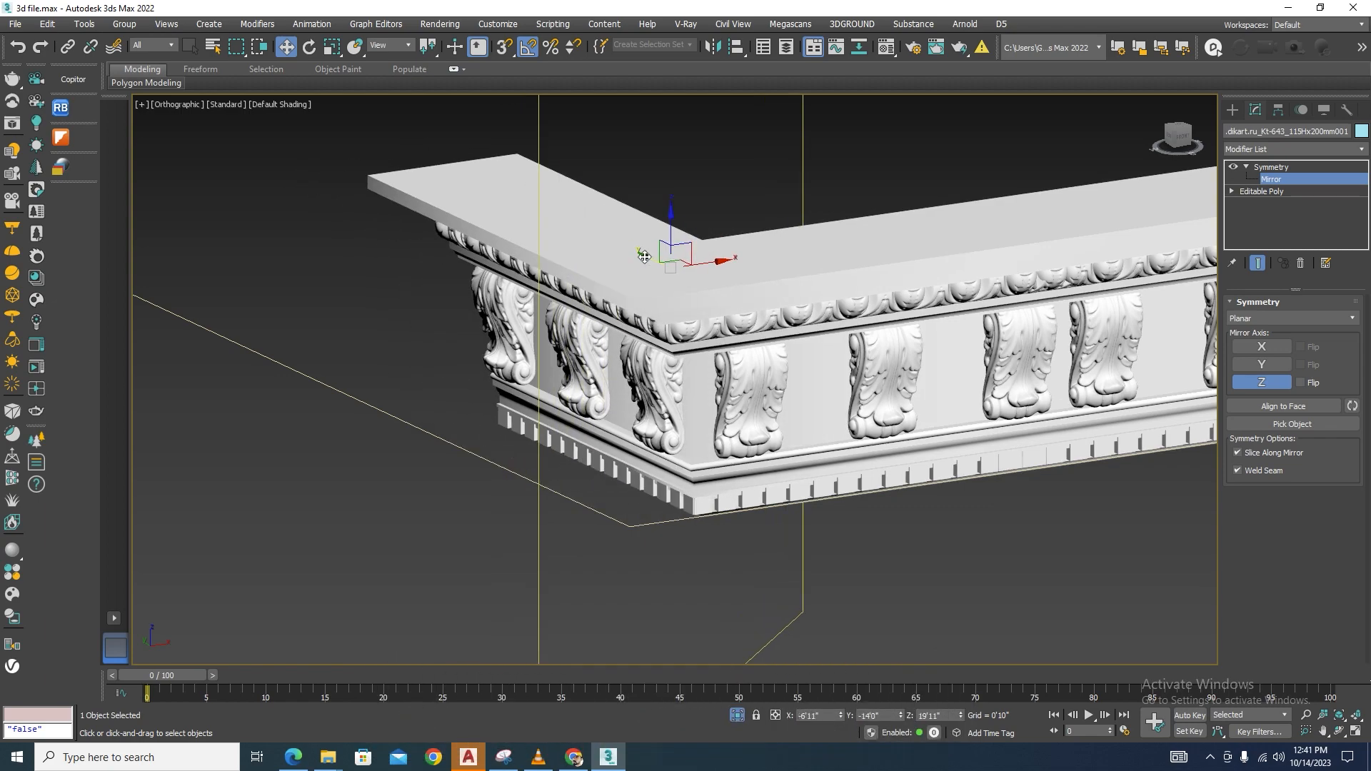
{"action": "middle_click_drag", "start_coordinate": [687, 359], "coordinate": [766, 334], "text": "alt"}
{"action": "left_click", "coordinate": [1314, 167]}
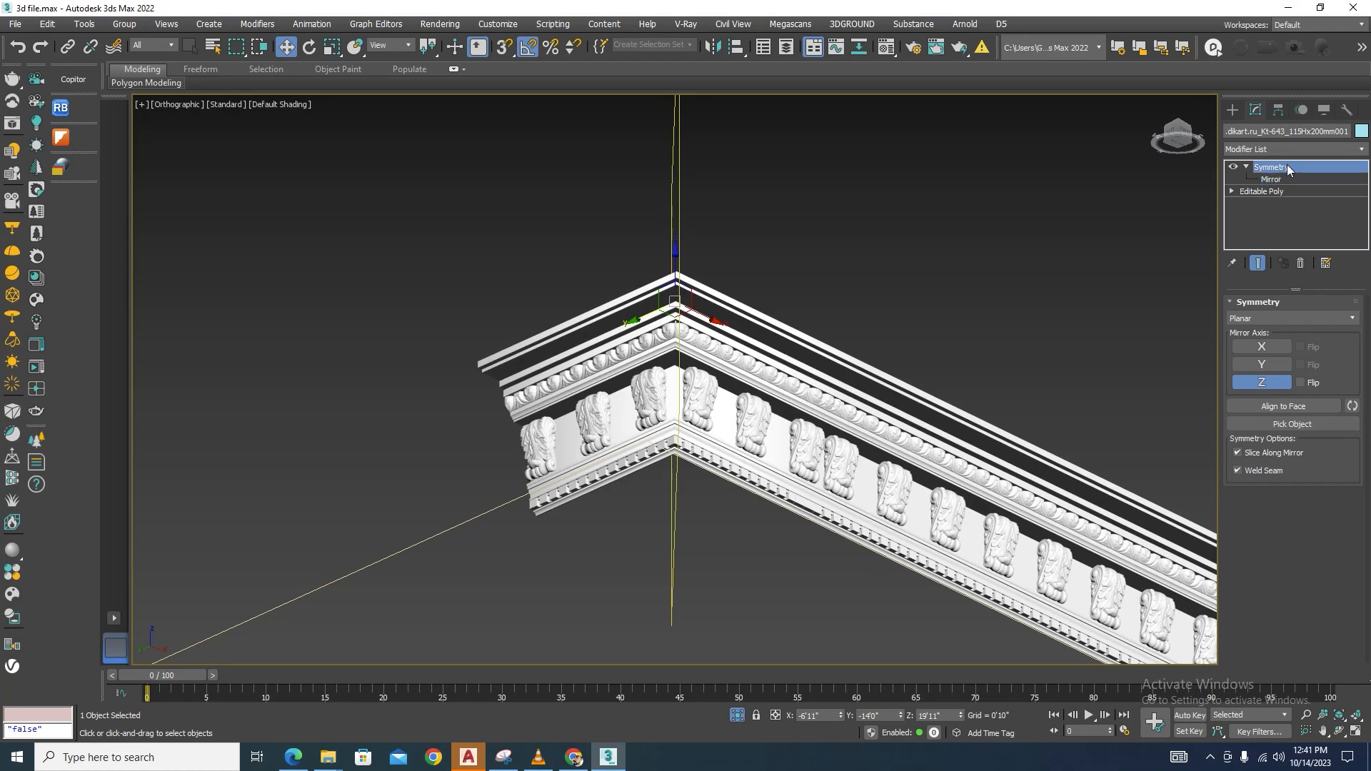
Slide the trimmed corner piece back along X to the line's front corner, at X about -7'3".
{"action": "scroll", "coordinate": [754, 267], "scroll_direction": "up", "scroll_amount": 3}
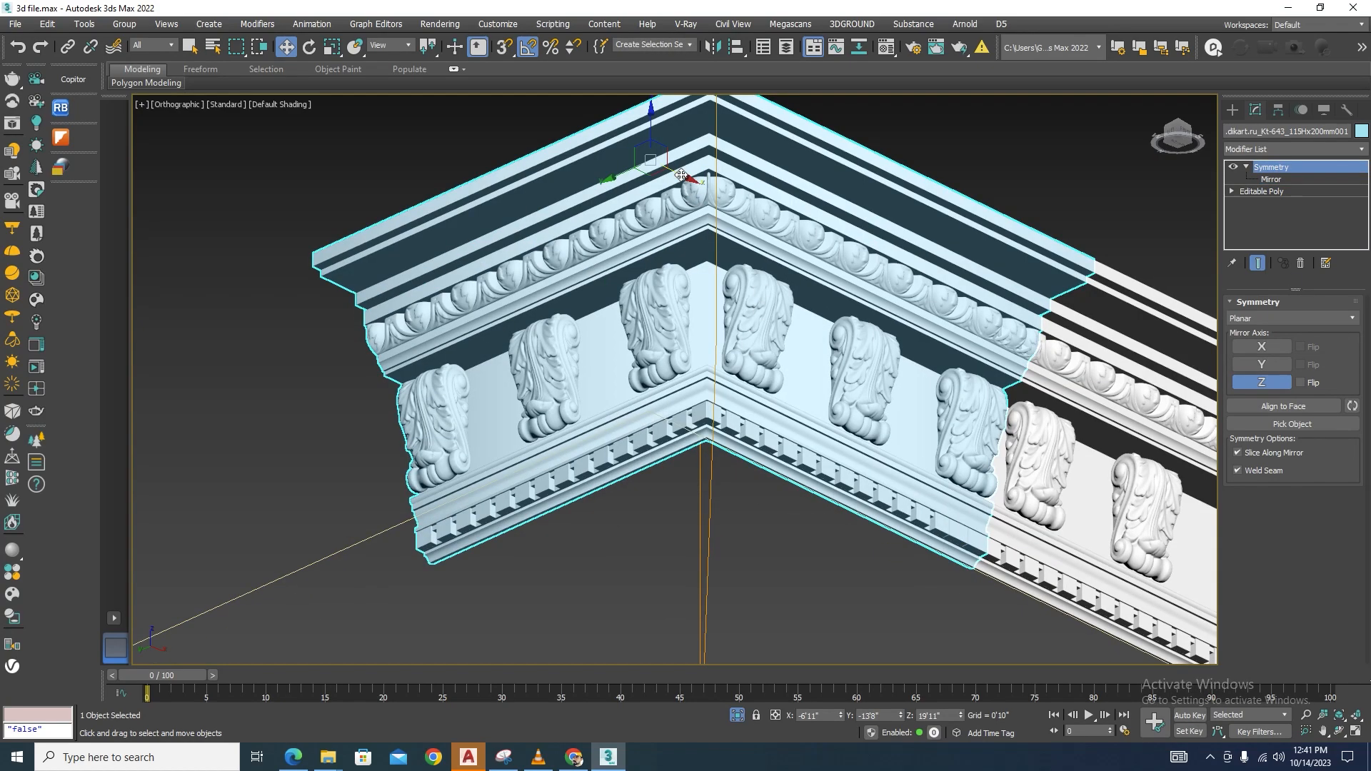
{"action": "left_click_drag", "start_coordinate": [625, 167], "coordinate": [686, 141]}
{"action": "scroll", "coordinate": [754, 431], "scroll_direction": "up", "scroll_amount": 5}
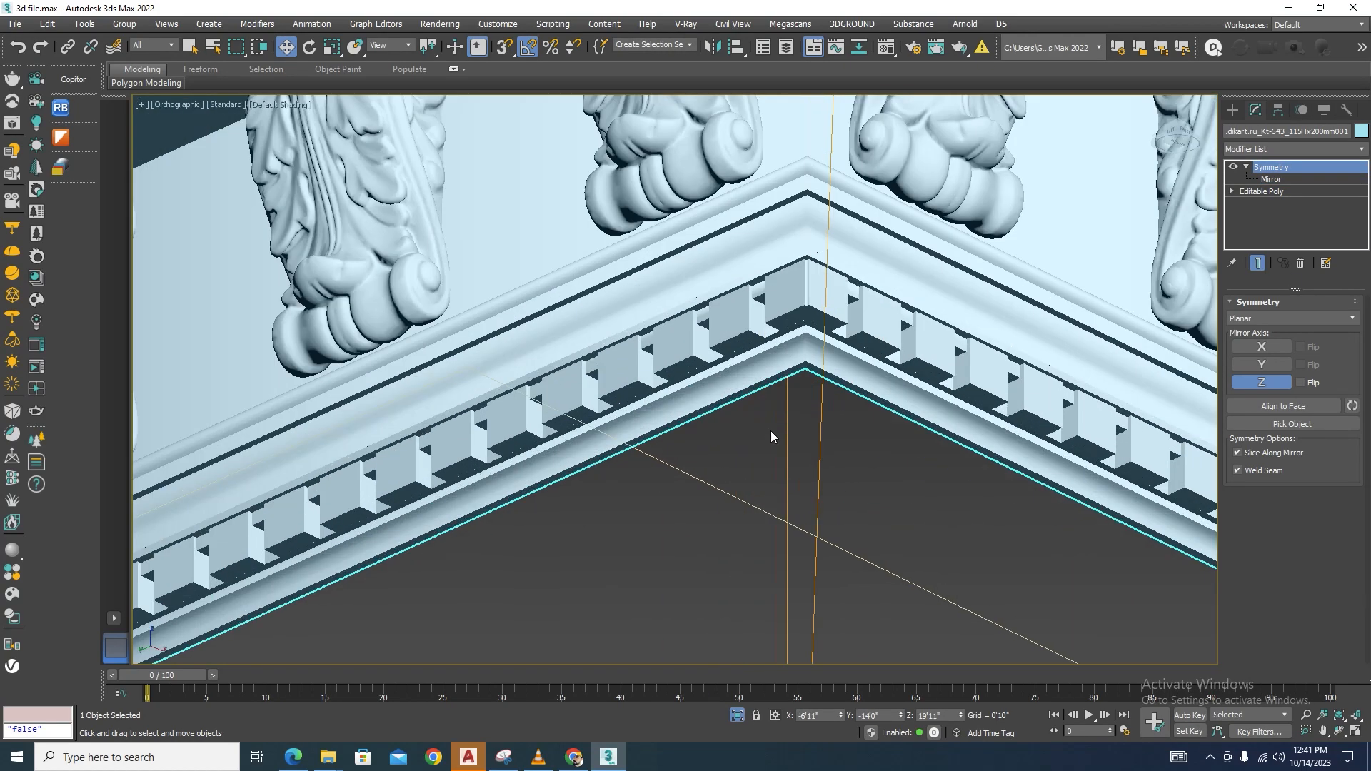
{"action": "key", "text": "s"}
{"action": "left_click_drag", "start_coordinate": [819, 340], "coordinate": [342, 343]}
{"action": "scroll", "coordinate": [755, 382], "scroll_direction": "down", "scroll_amount": 5}
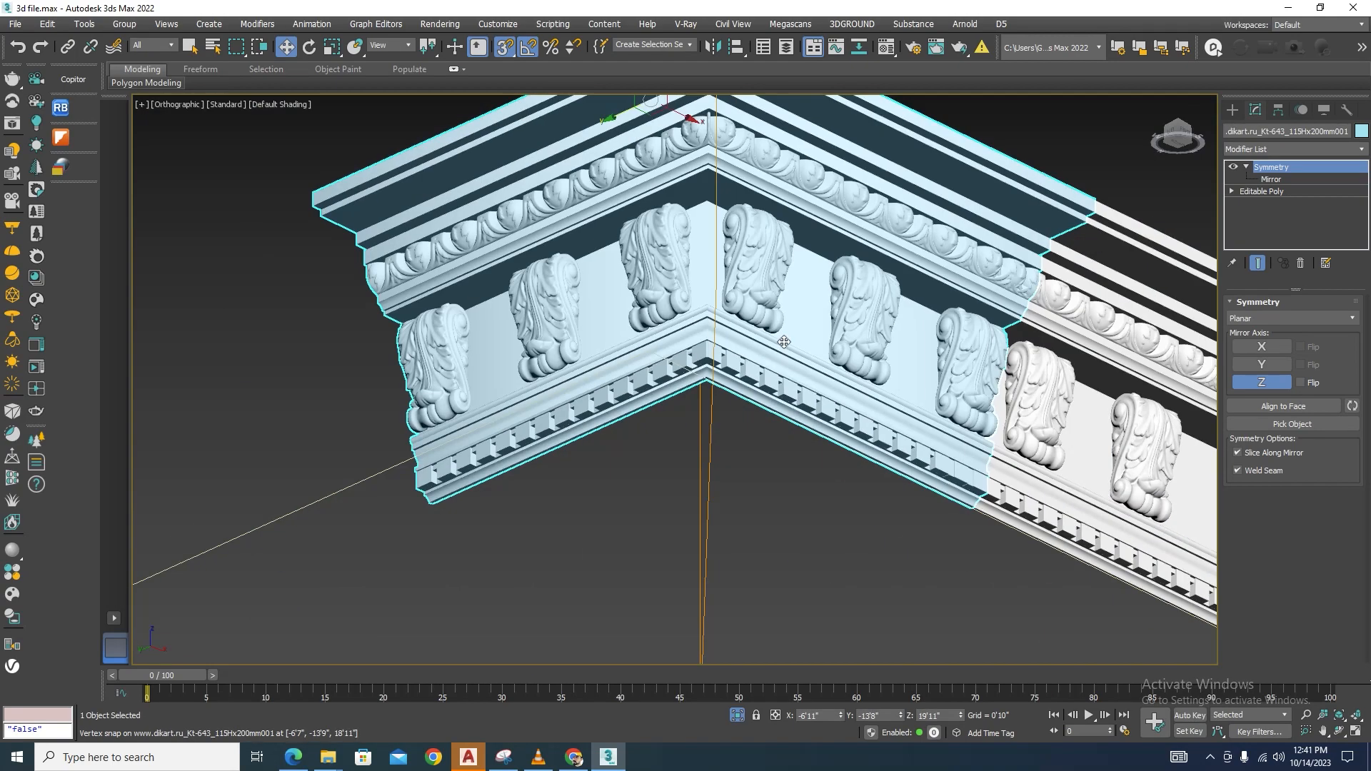
{"action": "scroll", "coordinate": [738, 176], "scroll_direction": "up", "scroll_amount": 1}
{"action": "left_click_drag", "start_coordinate": [738, 175], "coordinate": [531, 158]}
{"action": "scroll", "coordinate": [691, 401], "scroll_direction": "up", "scroll_amount": 8}
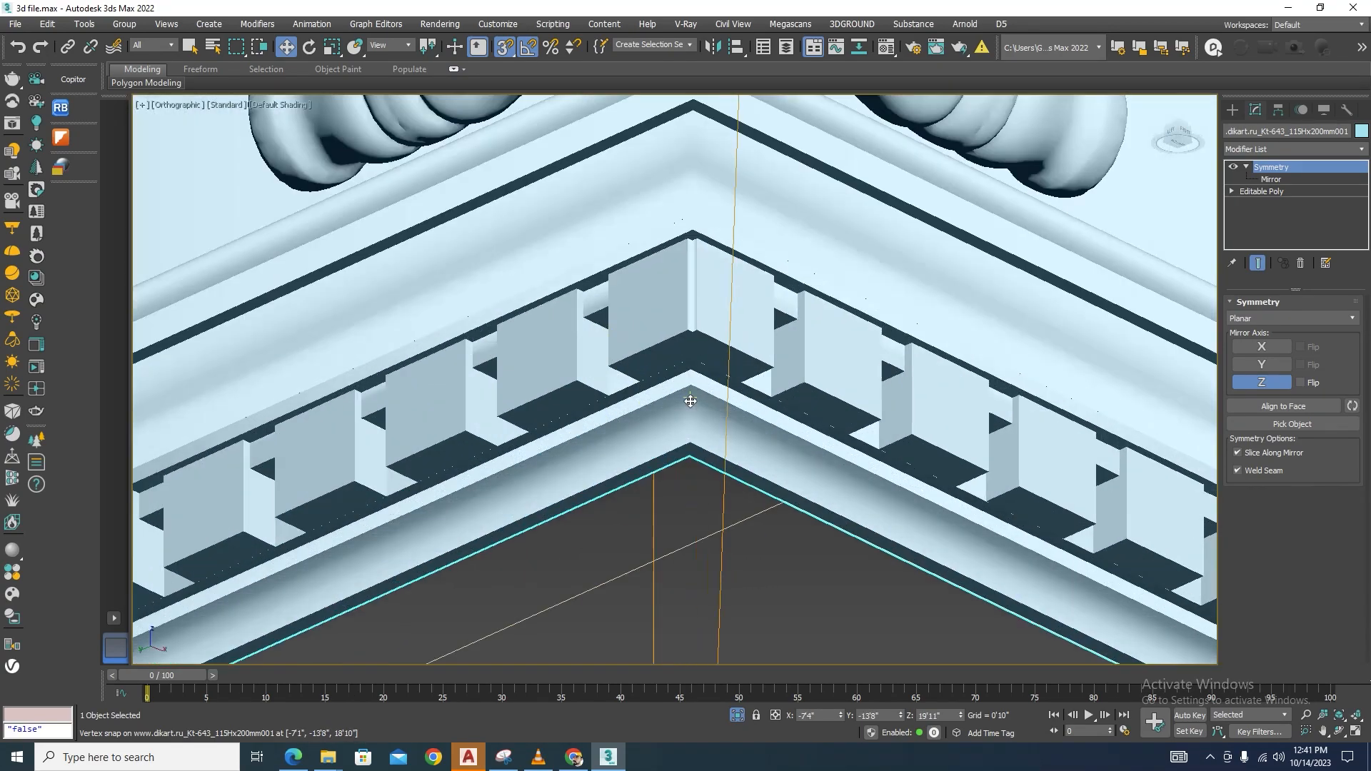
{"action": "scroll", "coordinate": [691, 454], "scroll_direction": "down", "scroll_amount": 10}
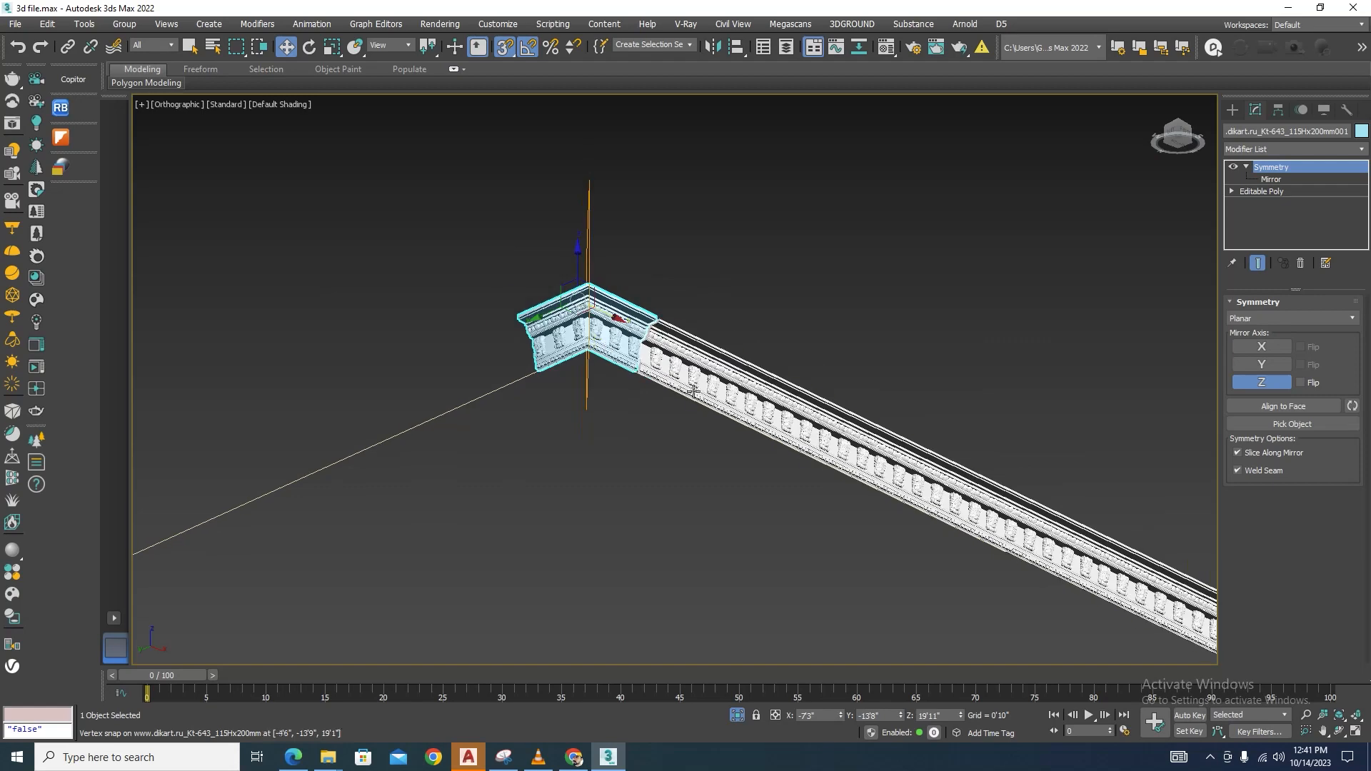
Slide the repeated moulding row along X to butt against the corner piece, at X about -3'9".
{"action": "middle_click_drag", "start_coordinate": [693, 391], "coordinate": [645, 506], "text": "alt"}
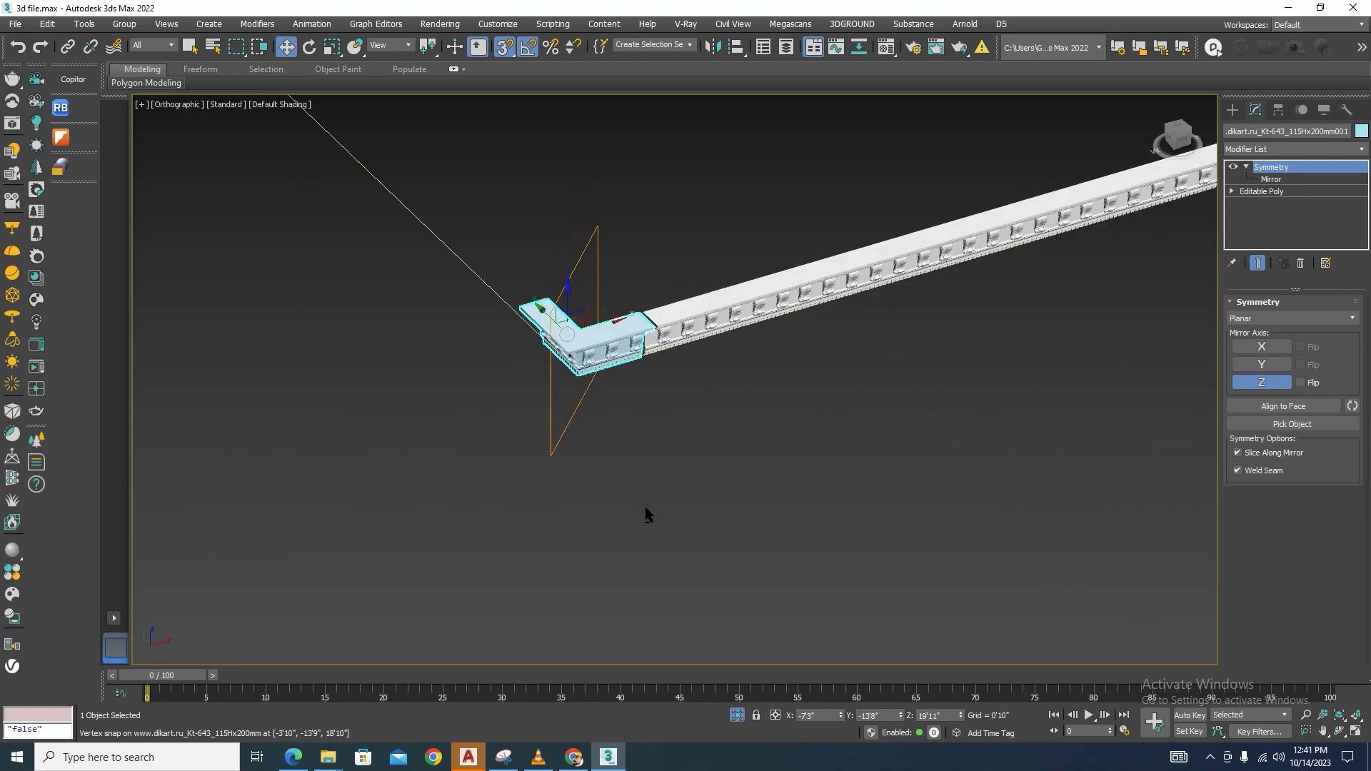
{"action": "left_click", "coordinate": [645, 505]}
{"action": "scroll", "coordinate": [674, 312], "scroll_direction": "up", "scroll_amount": 5}
{"action": "left_click", "coordinate": [673, 341]}
{"action": "scroll", "coordinate": [673, 340], "scroll_direction": "down", "scroll_amount": 5}
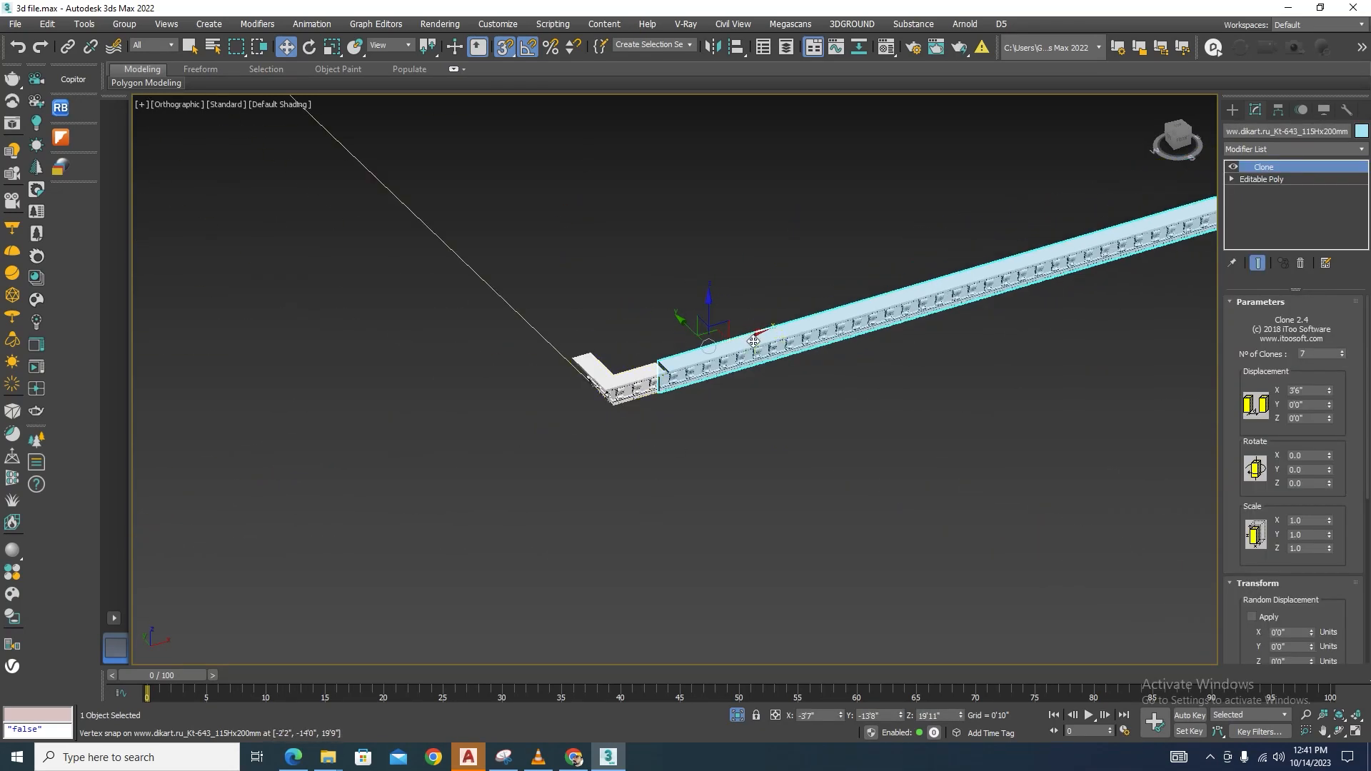
{"action": "left_click_drag", "start_coordinate": [767, 336], "coordinate": [487, 405]}
{"action": "scroll", "coordinate": [833, 320], "scroll_direction": "up", "scroll_amount": 6}
{"action": "scroll", "coordinate": [657, 452], "scroll_direction": "down", "scroll_amount": 6}
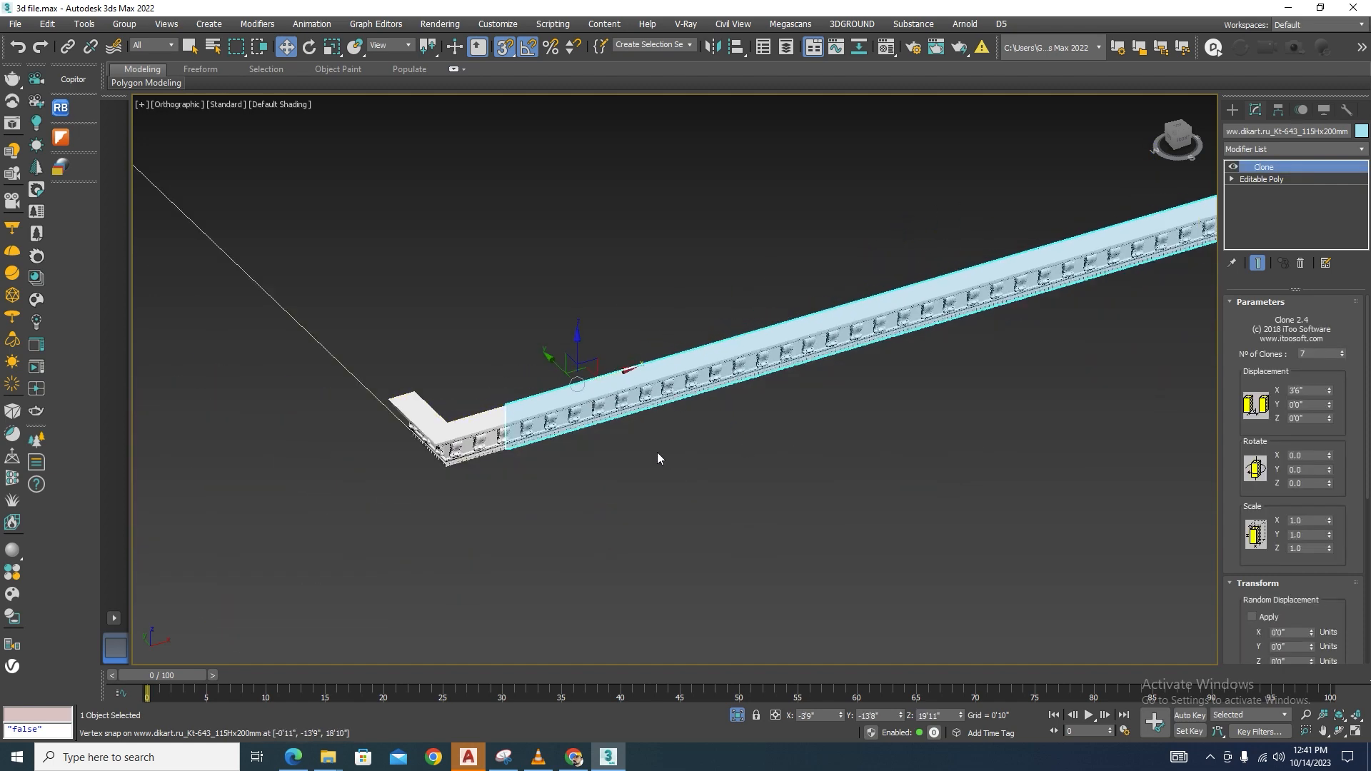
{"action": "scroll", "coordinate": [949, 357], "scroll_direction": "up", "scroll_amount": 3}
Reduce the moulding row's number of clones to 3 so it ends near the end of the line.
{"action": "key", "text": "F3"}
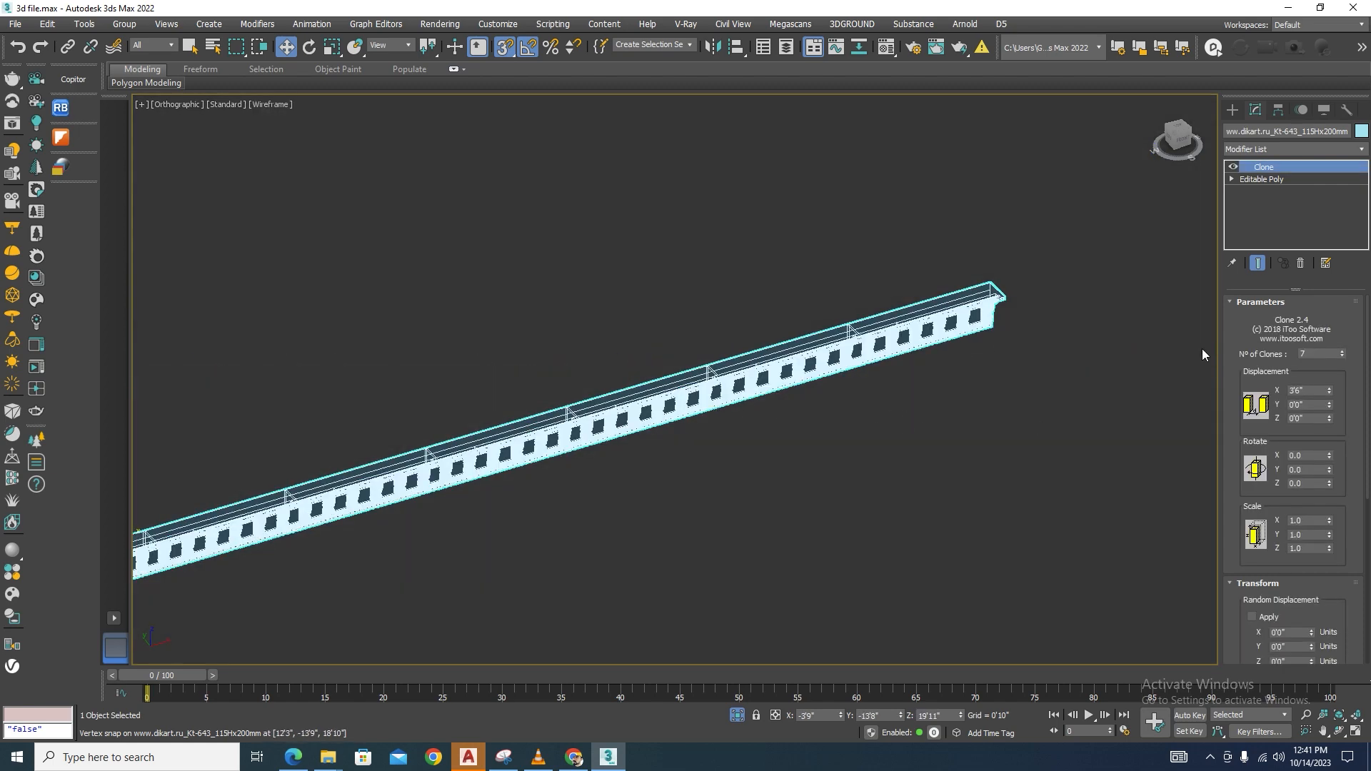
{"action": "left_click", "coordinate": [1341, 358]}
{"action": "left_click", "coordinate": [1341, 358]}
{"action": "left_click", "coordinate": [1341, 358]}
{"action": "left_click", "coordinate": [1341, 357]}
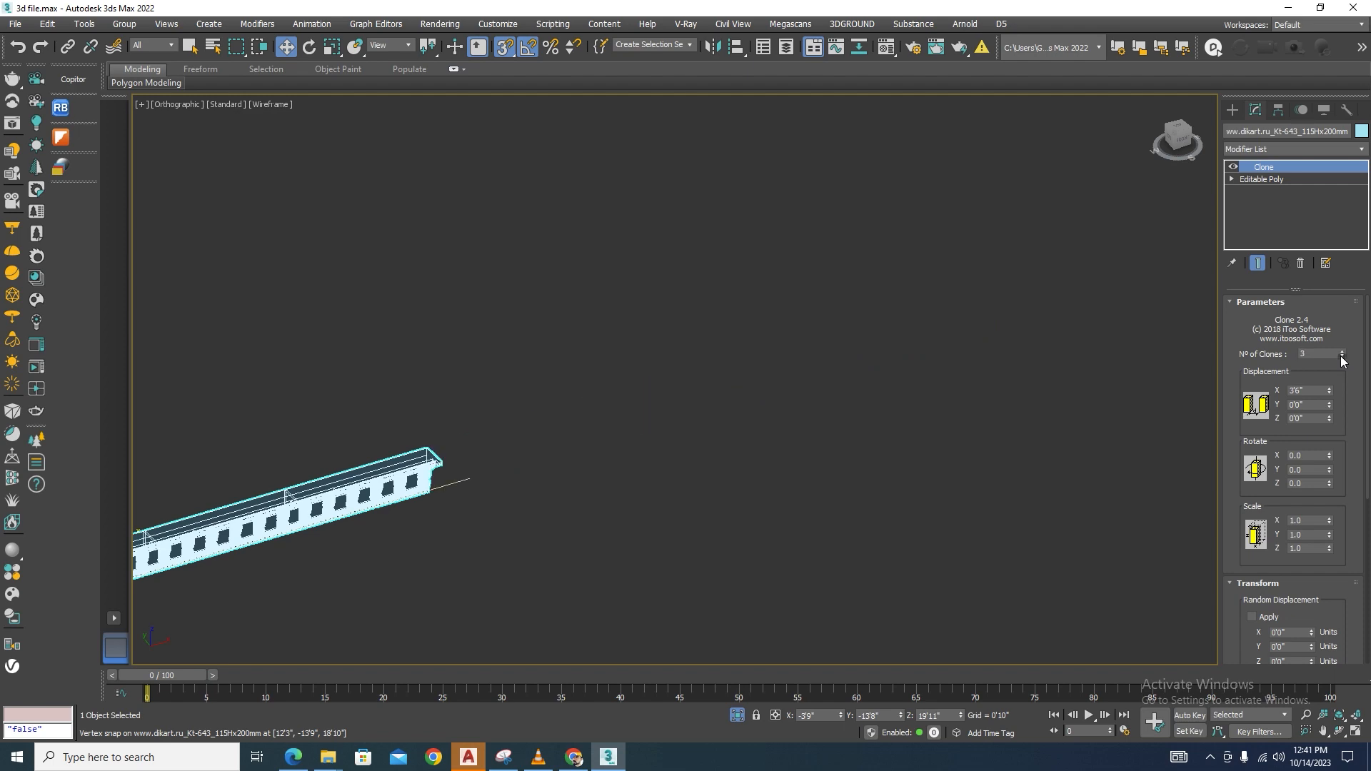
{"action": "scroll", "coordinate": [875, 355], "scroll_direction": "down", "scroll_amount": 3}
{"action": "scroll", "coordinate": [576, 421], "scroll_direction": "up", "scroll_amount": 5}
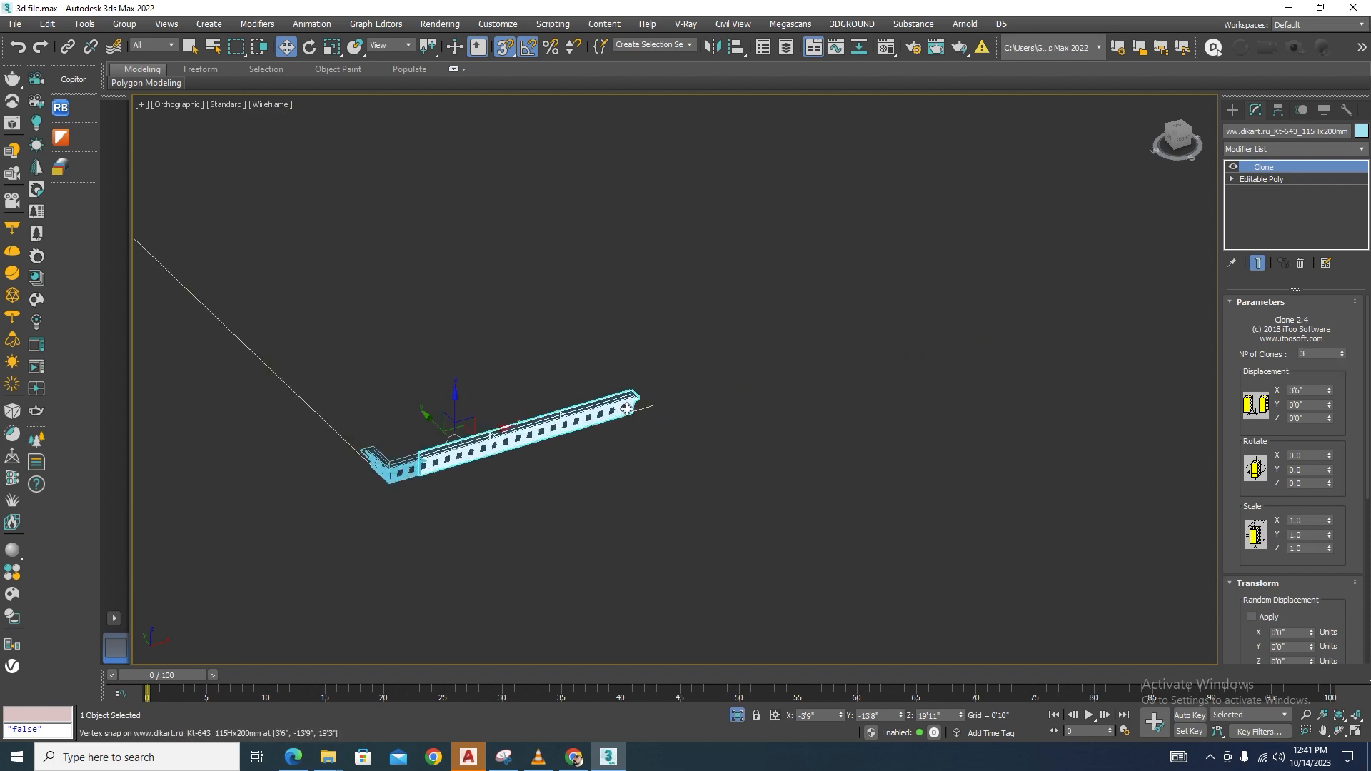
{"action": "scroll", "coordinate": [821, 452], "scroll_direction": "down", "scroll_amount": 2}
{"action": "left_click", "coordinate": [883, 382]}
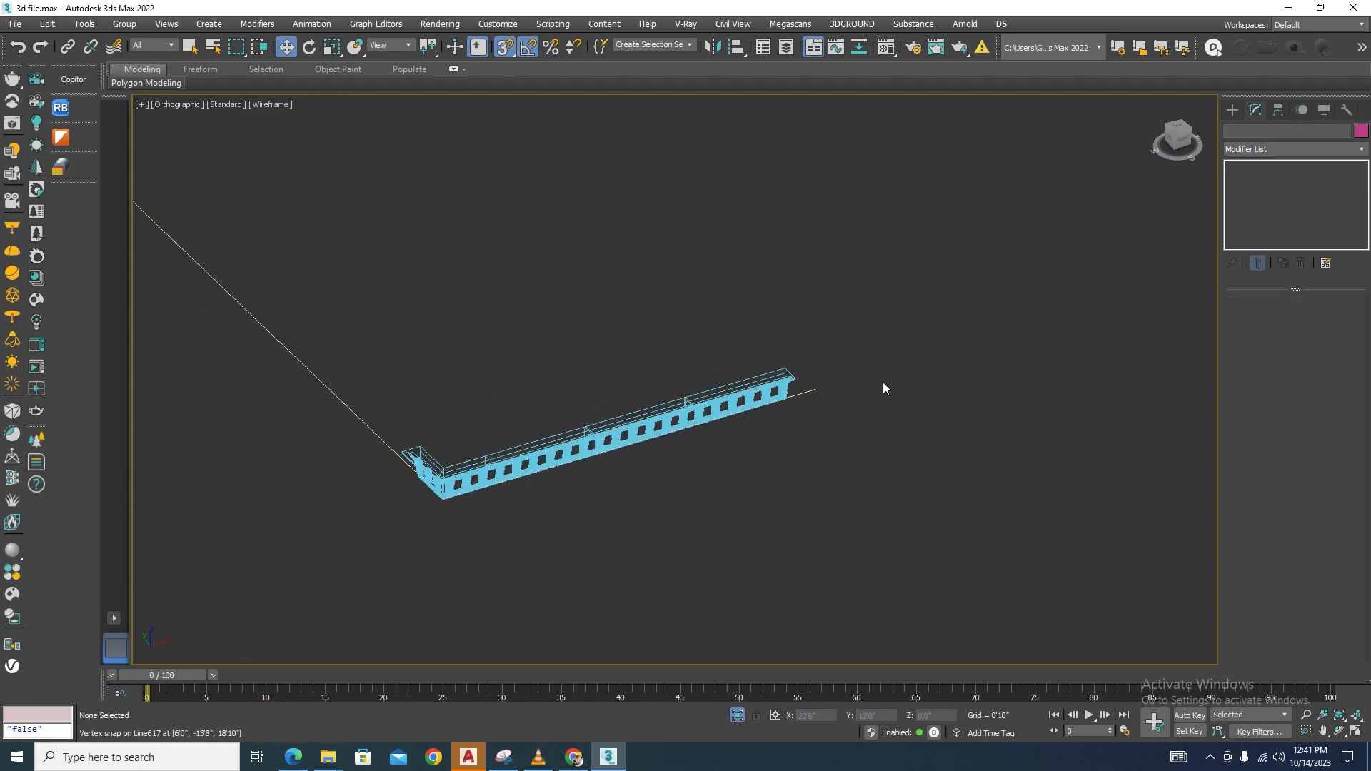
Select the moulding row and corner piece together and clone them along Y towards the line's rear corner.
{"action": "scroll", "coordinate": [626, 413], "scroll_direction": "up", "scroll_amount": 2}
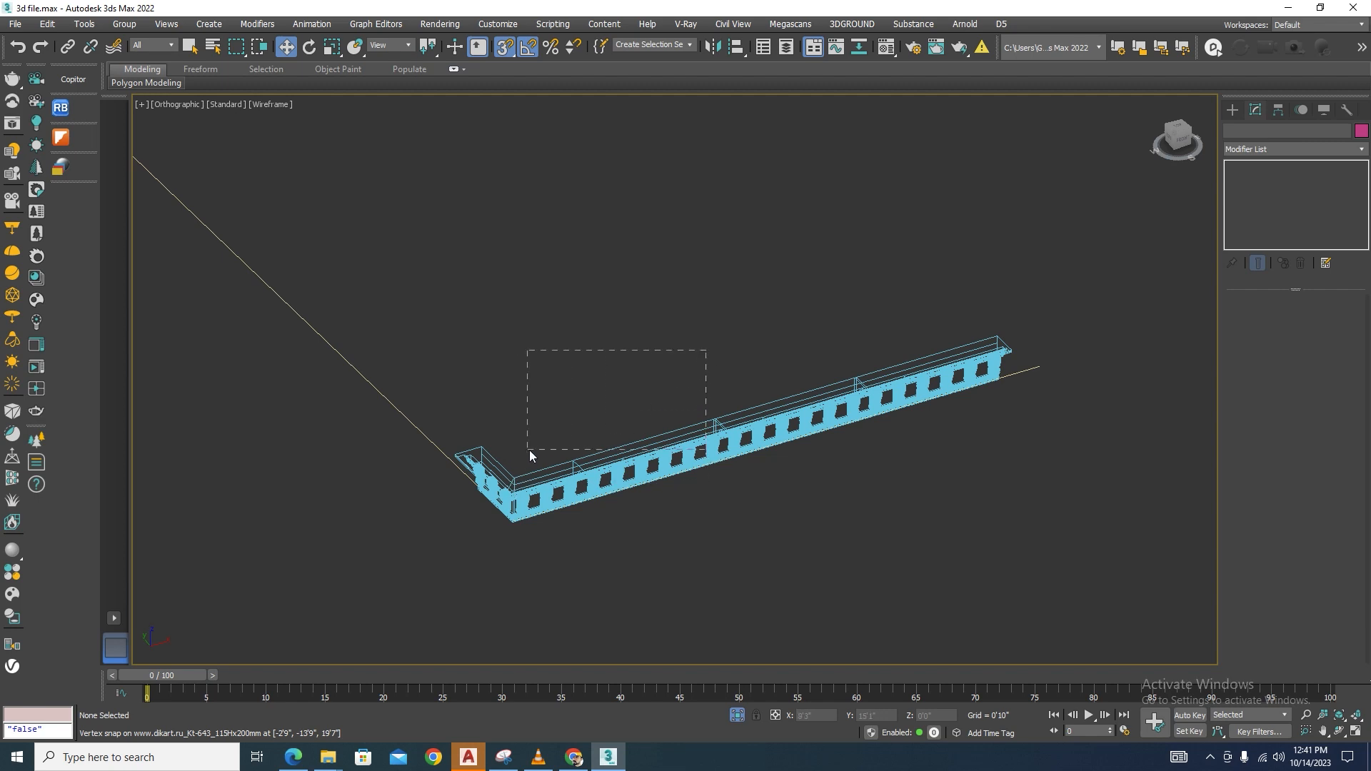
{"action": "left_click_drag", "start_coordinate": [529, 450], "coordinate": [530, 448]}
{"action": "scroll", "coordinate": [511, 488], "scroll_direction": "down", "scroll_amount": 2}
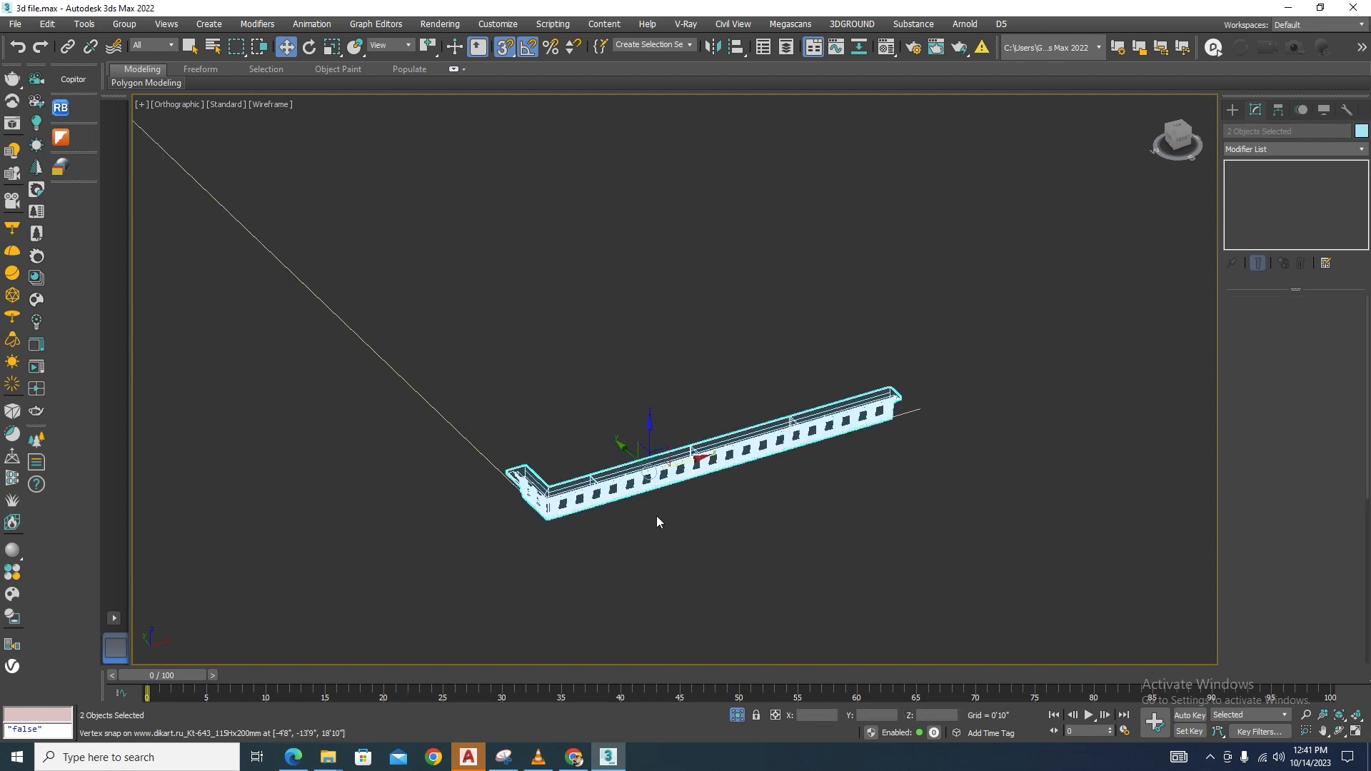
{"action": "scroll", "coordinate": [655, 520], "scroll_direction": "down", "scroll_amount": 2}
{"action": "mouse_move", "coordinate": [658, 491]}
{"action": "left_mouse_down", "text": "shift"}
{"action": "mouse_move", "coordinate": [341, 294]}
{"action": "mouse_move", "coordinate": [272, 190]}
{"action": "mouse_move", "coordinate": [475, 350]}
{"action": "left_mouse_up", "text": "shift"}
{"action": "left_click", "coordinate": [675, 439]}
{"action": "scroll", "coordinate": [586, 493], "scroll_direction": "up", "scroll_amount": 5}
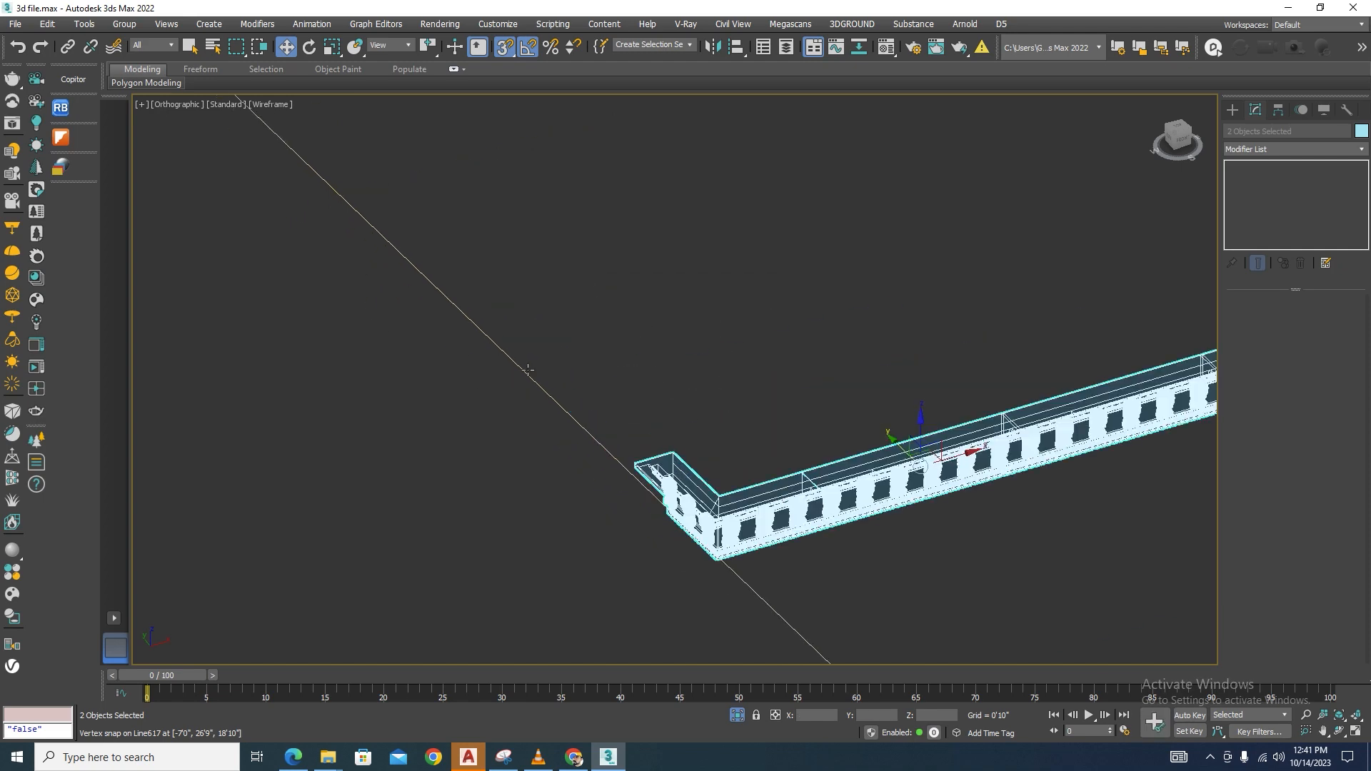
{"action": "middle_click_drag", "start_coordinate": [717, 552], "coordinate": [367, 223]}
{"action": "scroll", "coordinate": [727, 343], "scroll_direction": "down", "scroll_amount": 5}
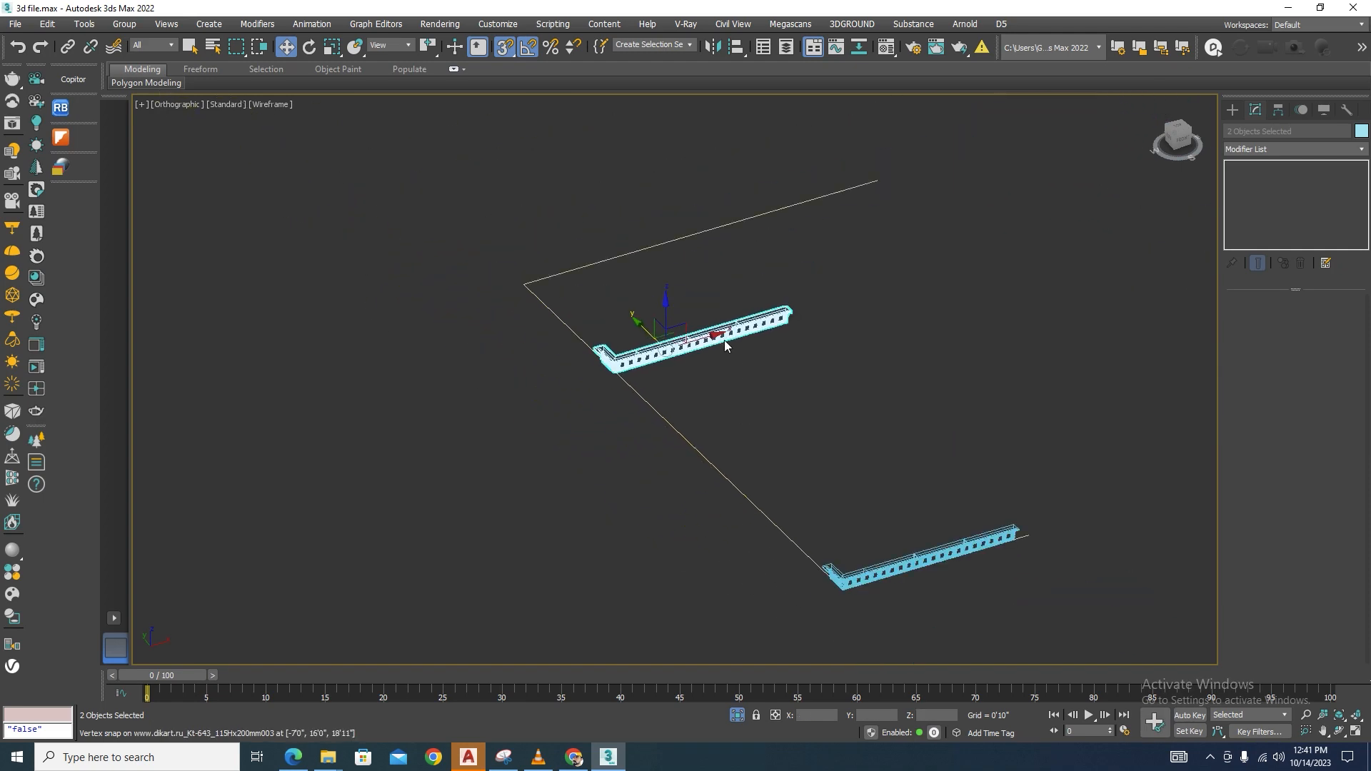
Rotate the cloned corner piece a quarter turn about Z so its legs follow the line's rear corner.
{"action": "scroll", "coordinate": [655, 353], "scroll_direction": "up", "scroll_amount": 3}
{"action": "middle_click_drag", "start_coordinate": [667, 358], "coordinate": [150, 90]}
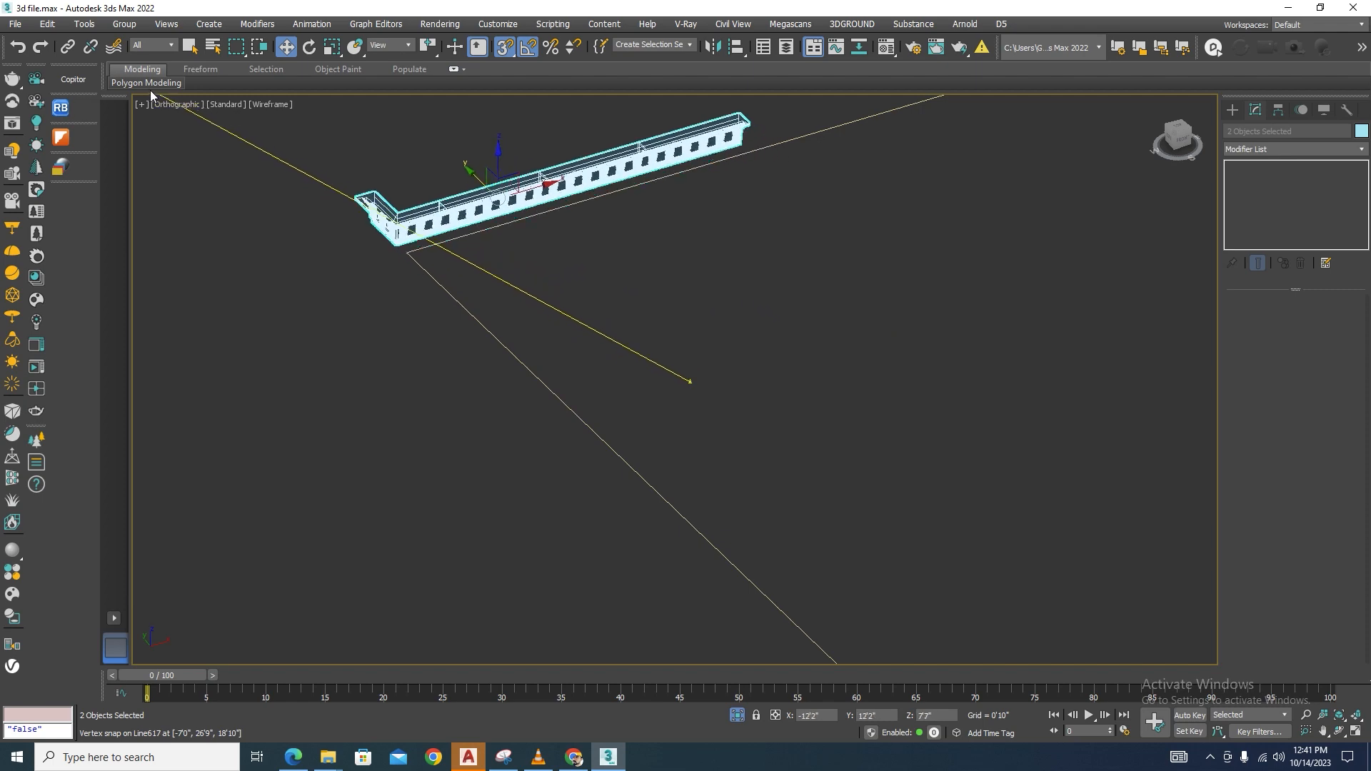
{"action": "scroll", "coordinate": [324, 205], "scroll_direction": "up", "scroll_amount": 5}
{"action": "scroll", "coordinate": [324, 205], "scroll_direction": "down", "scroll_amount": 8}
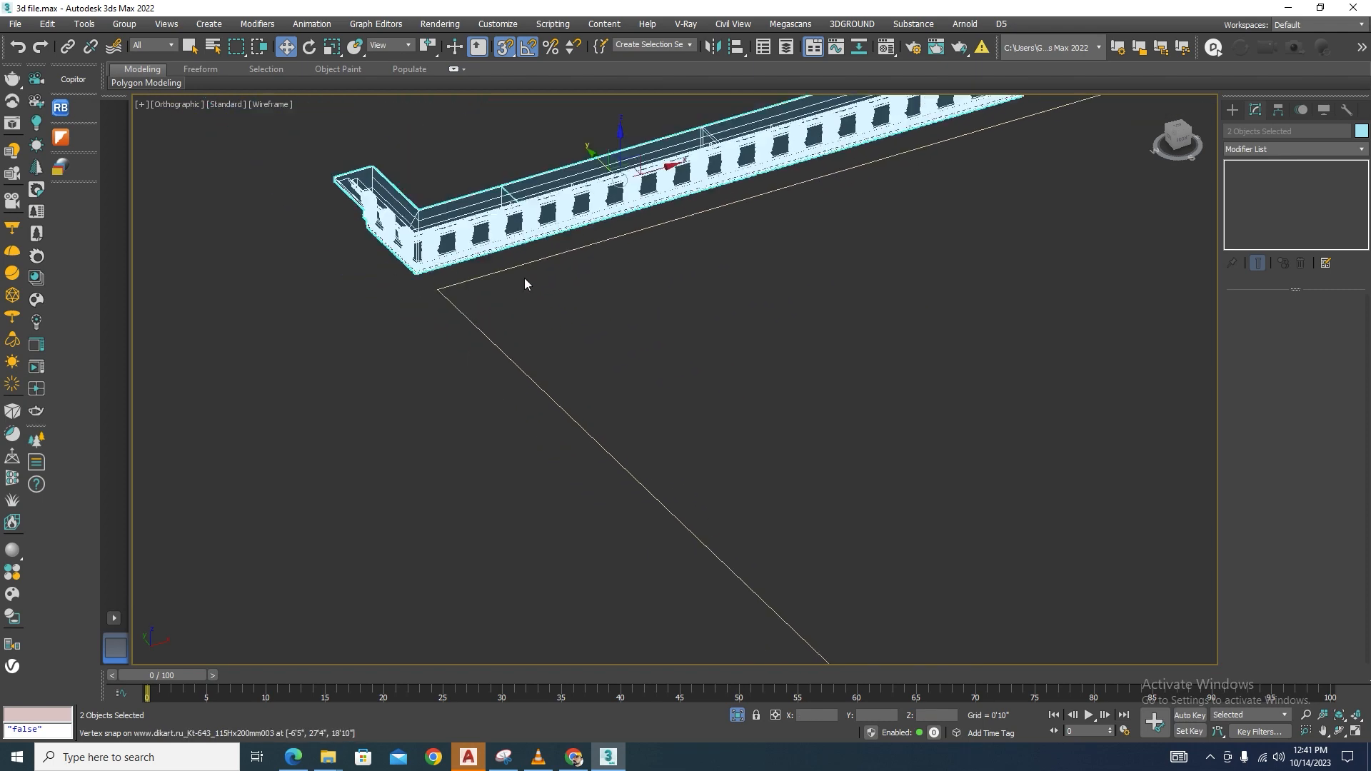
{"action": "left_click", "coordinate": [650, 297]}
{"action": "left_click", "coordinate": [490, 253]}
{"action": "scroll", "coordinate": [490, 254], "scroll_direction": "up", "scroll_amount": 3}
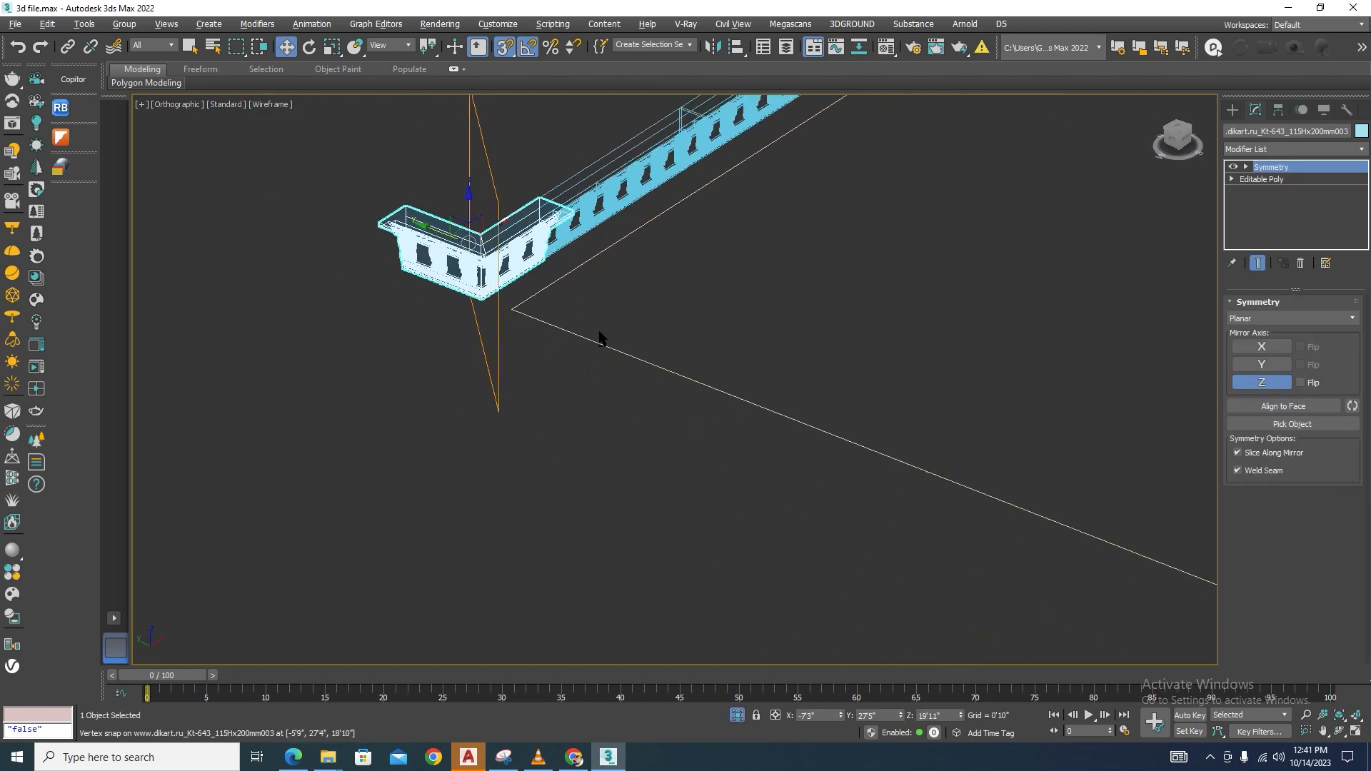
{"action": "scroll", "coordinate": [482, 285], "scroll_direction": "up", "scroll_amount": 2}
{"action": "key", "text": "e"}
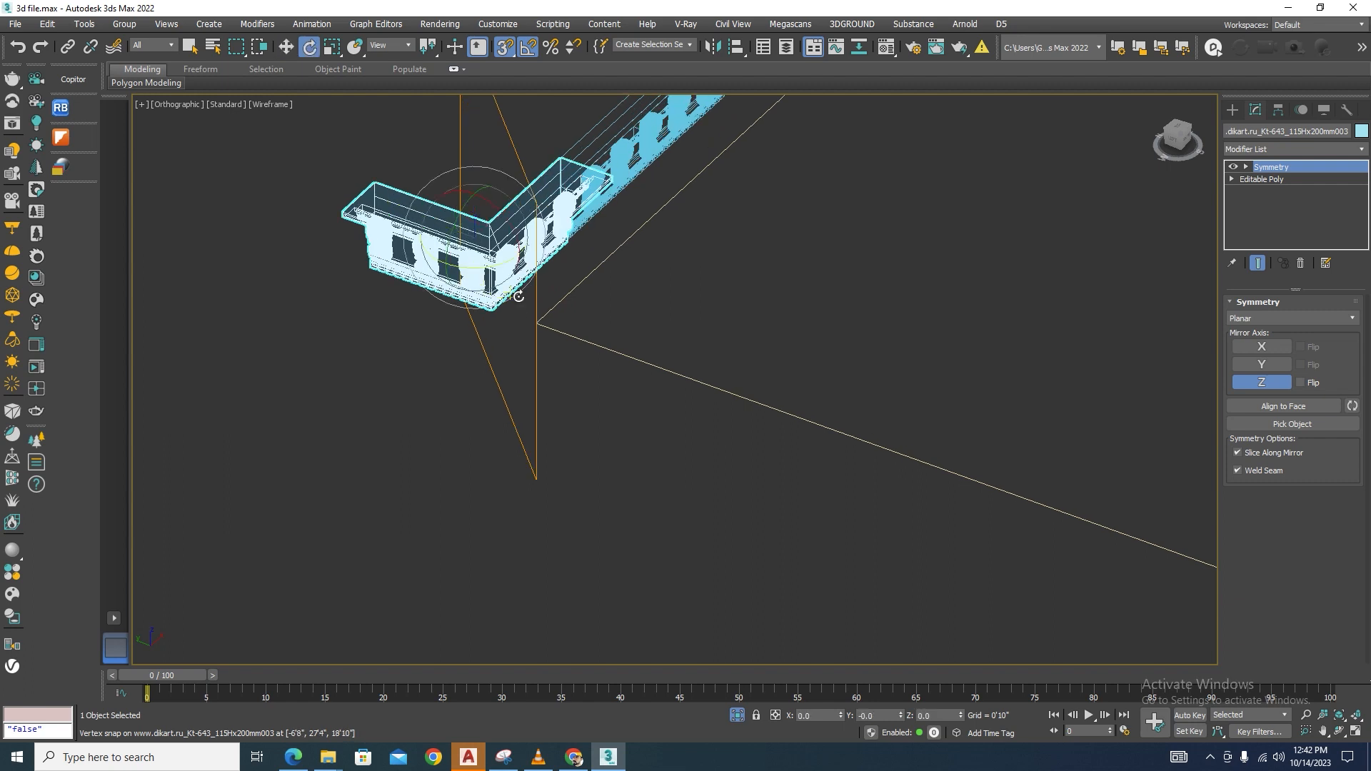
{"action": "left_click_drag", "start_coordinate": [469, 267], "coordinate": [468, 257]}
{"action": "key", "text": "w"}
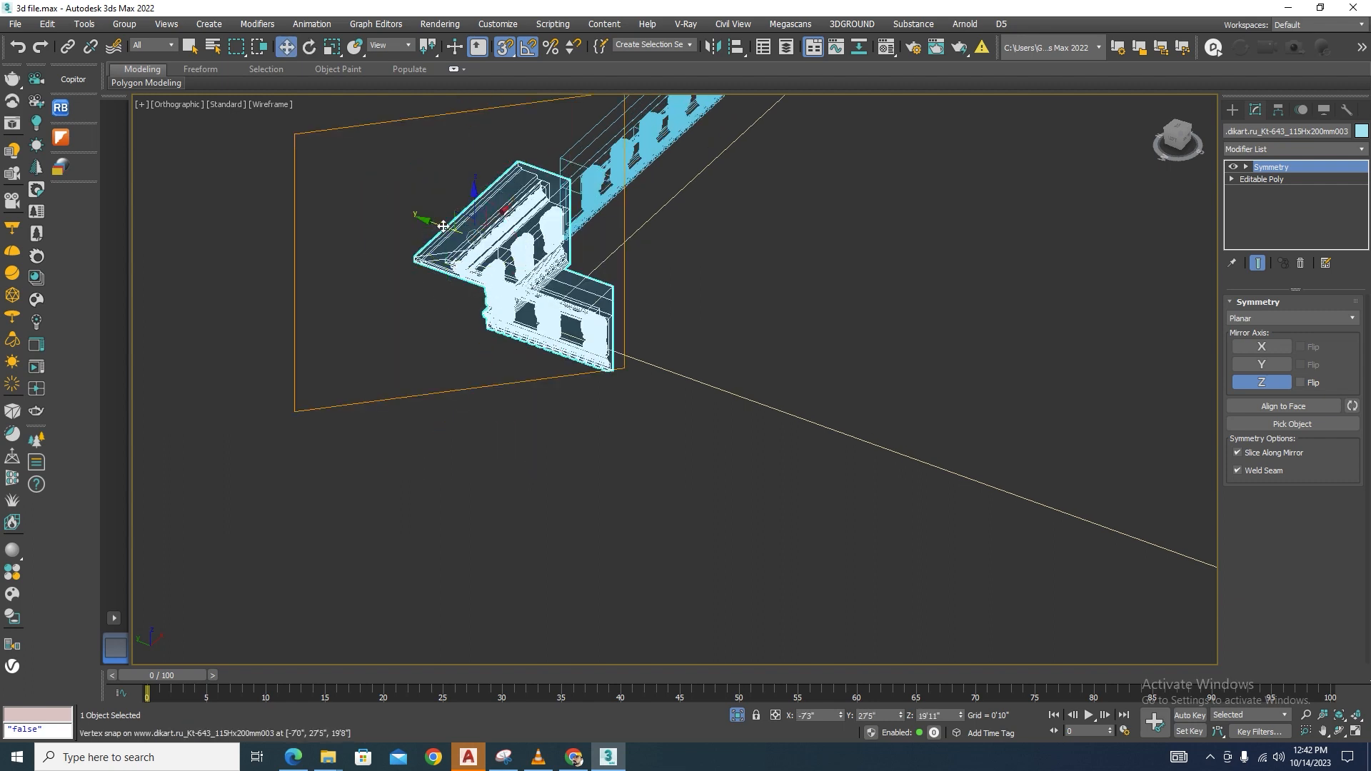
Move the rotated corner piece along Y and X onto the line's rear corner, at about X -7'0", Y 27'1".
{"action": "scroll", "coordinate": [442, 225], "scroll_direction": "down", "scroll_amount": 5}
{"action": "middle_click_drag", "start_coordinate": [443, 226], "coordinate": [577, 343], "text": "alt"}
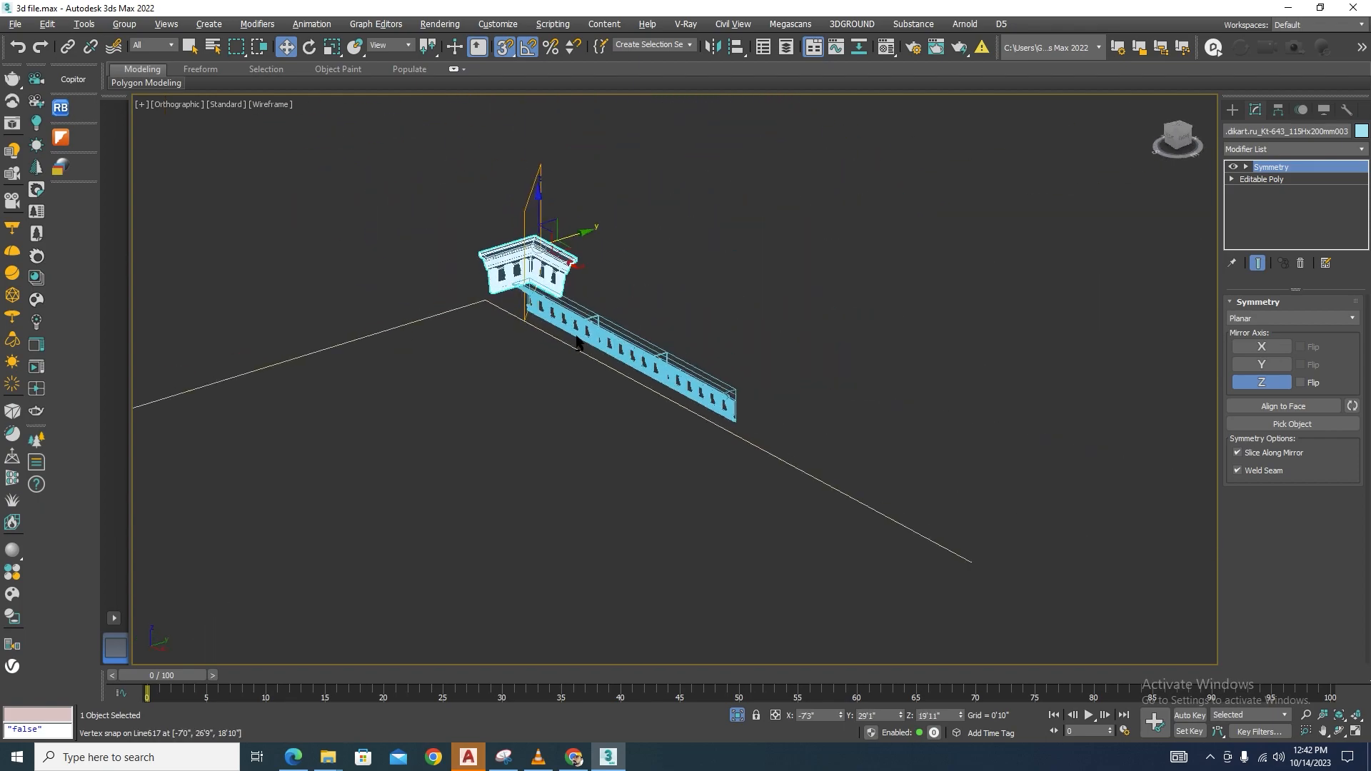
{"action": "scroll", "coordinate": [576, 342], "scroll_direction": "up", "scroll_amount": 8}
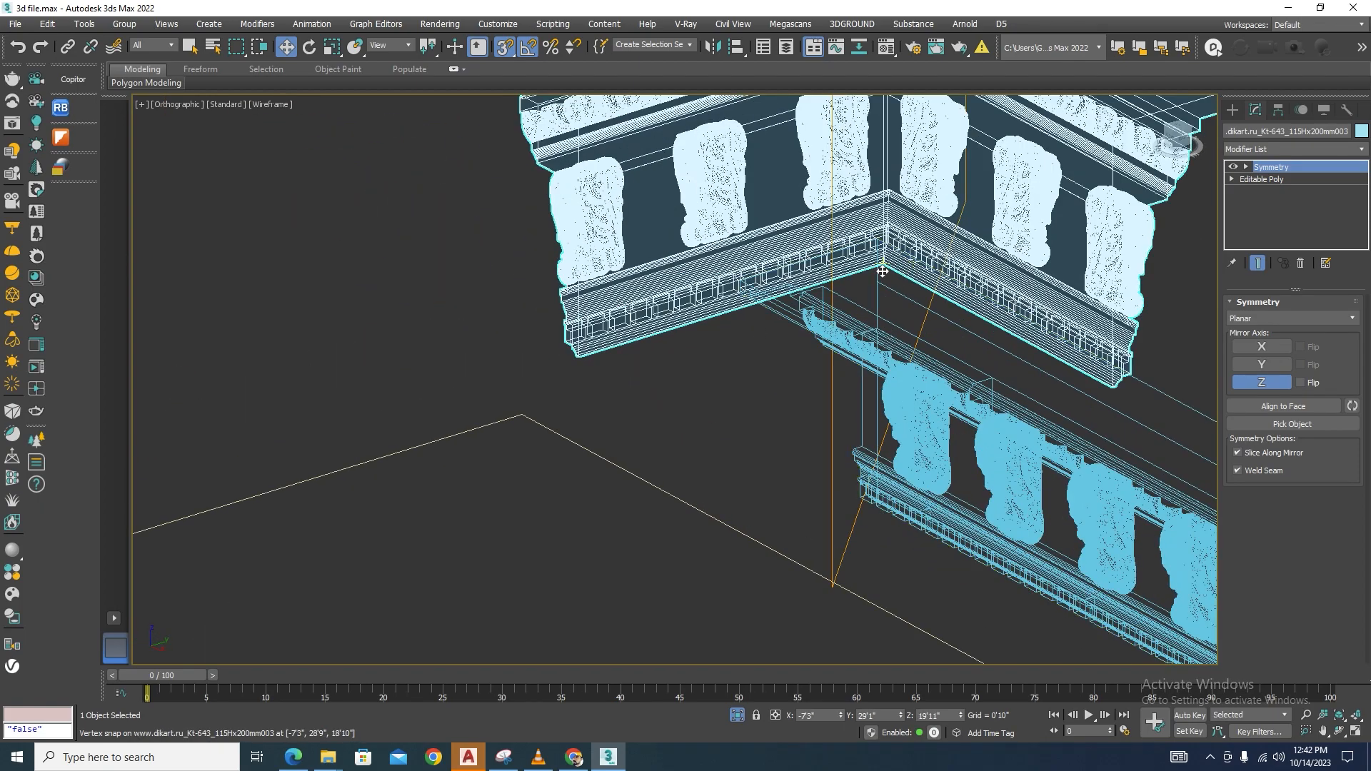
{"action": "scroll", "coordinate": [882, 271], "scroll_direction": "down", "scroll_amount": 5}
{"action": "scroll", "coordinate": [583, 258], "scroll_direction": "down", "scroll_amount": 3}
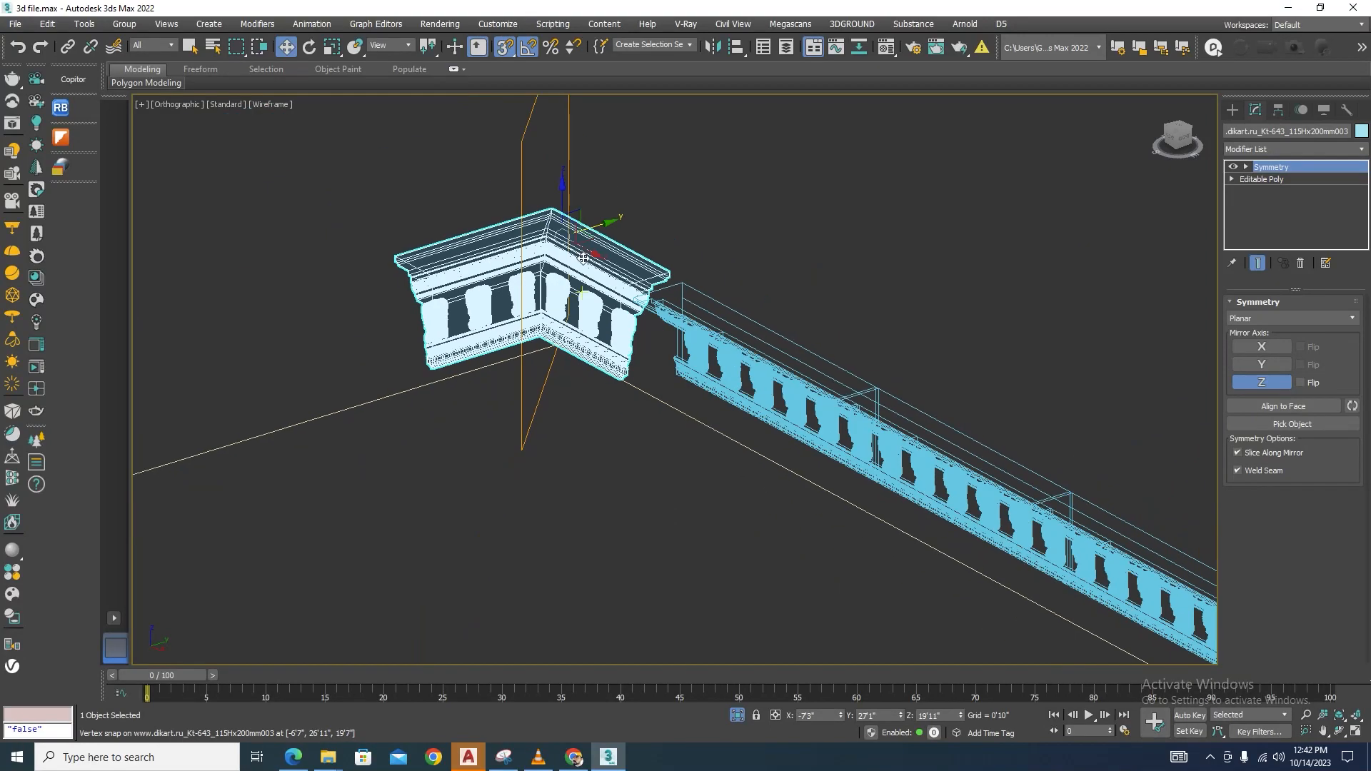
{"action": "scroll", "coordinate": [544, 273], "scroll_direction": "up", "scroll_amount": 5}
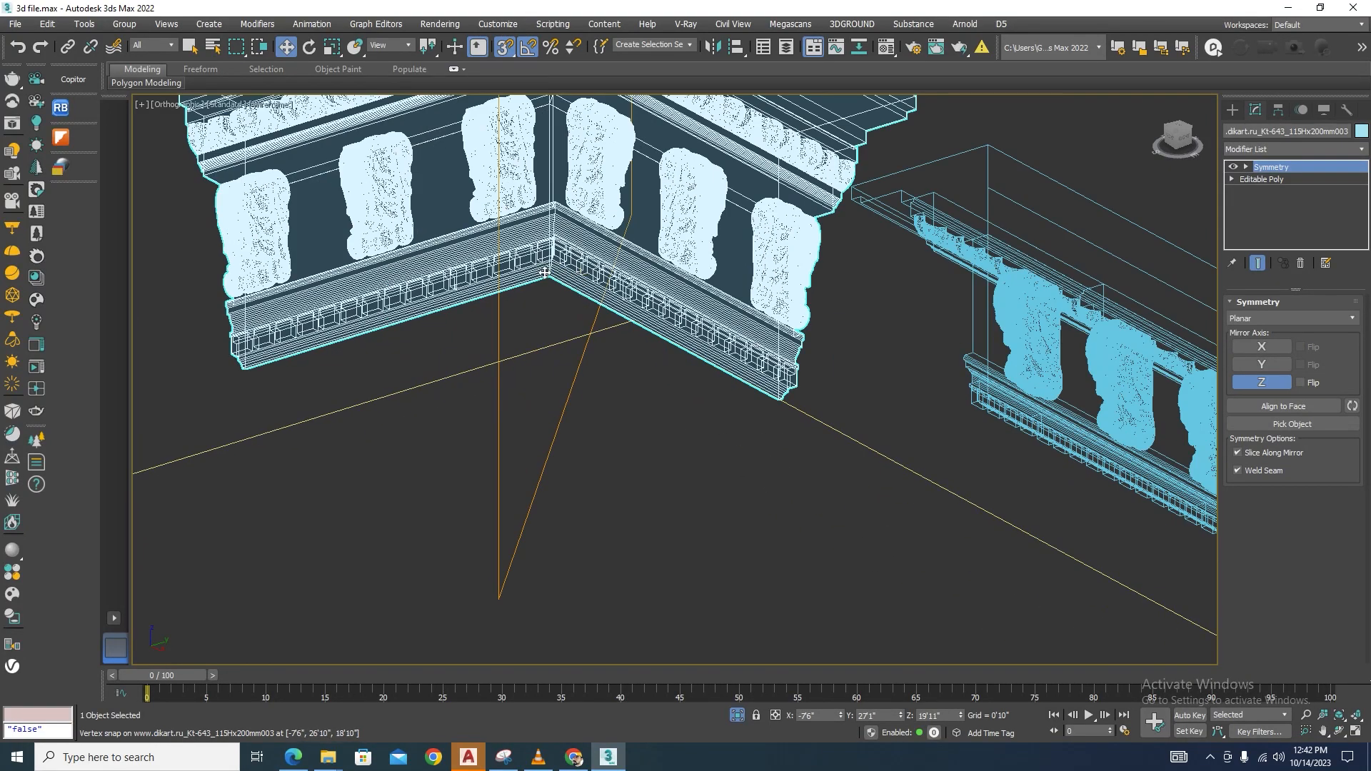
{"action": "scroll", "coordinate": [544, 275], "scroll_direction": "down", "scroll_amount": 6}
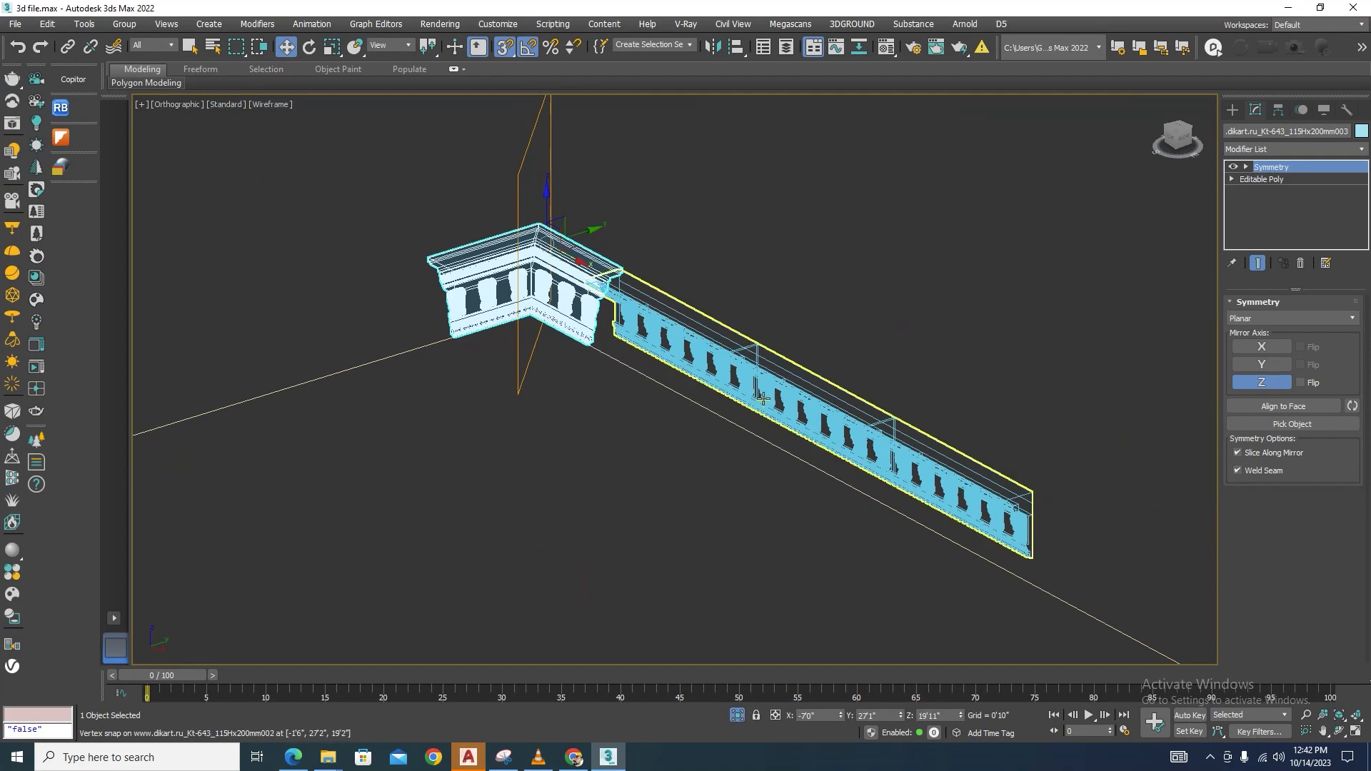
Show the model shaded and mirror the rear moulding row about the Y axis without making a clone.
{"action": "left_click", "coordinate": [765, 397]}
{"action": "scroll", "coordinate": [764, 397], "scroll_direction": "down", "scroll_amount": 4}
{"action": "middle_click_drag", "start_coordinate": [764, 397], "coordinate": [707, 431], "text": "alt"}
{"action": "scroll", "coordinate": [804, 374], "scroll_direction": "up", "scroll_amount": 4}
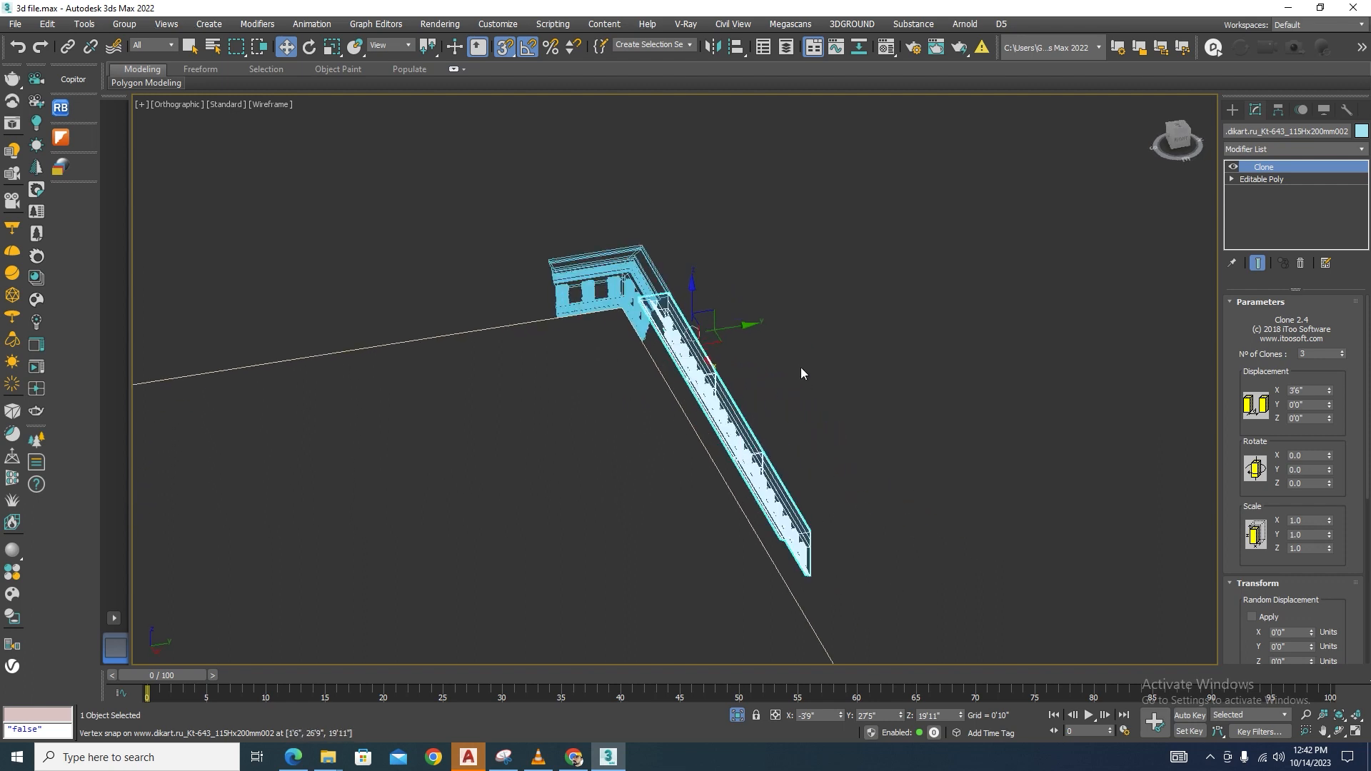
{"action": "key", "text": "F3"}
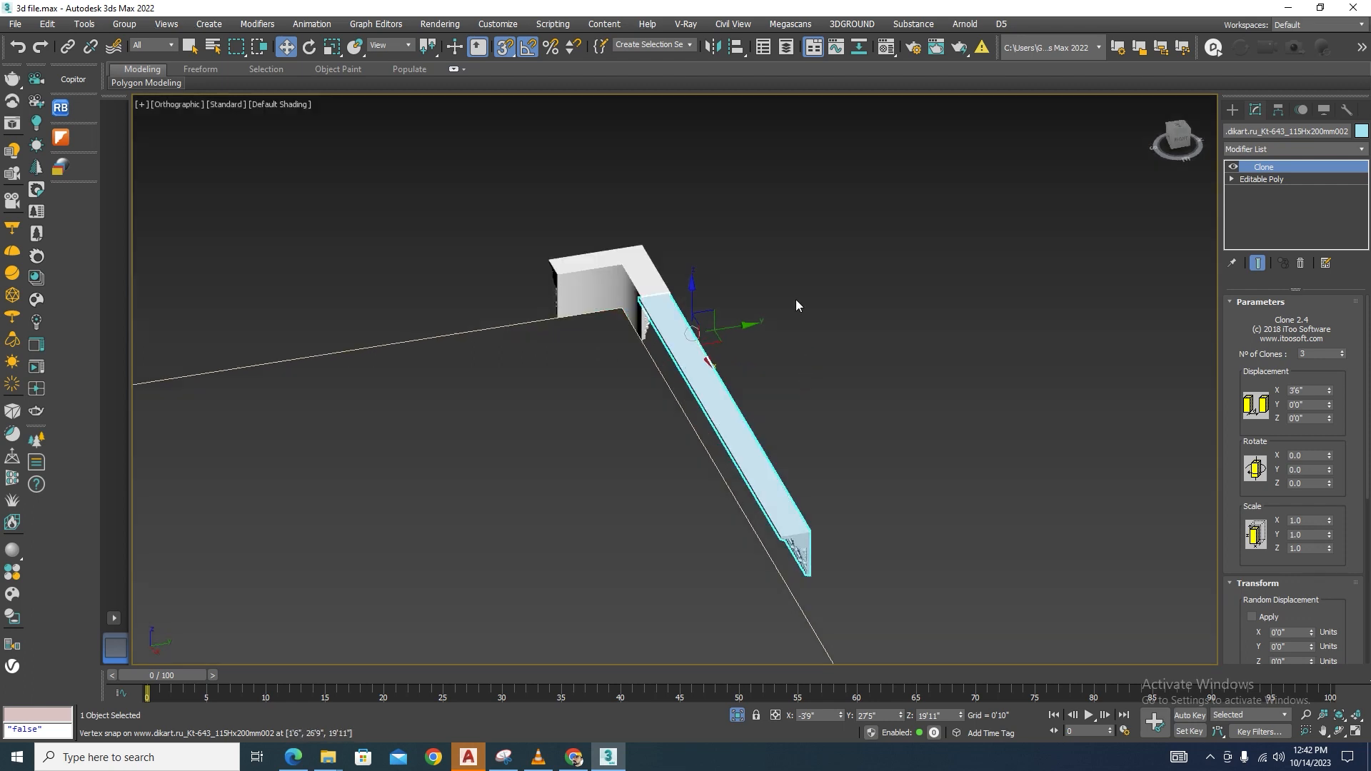
{"action": "left_click", "coordinate": [714, 48]}
{"action": "left_click", "coordinate": [657, 321]}
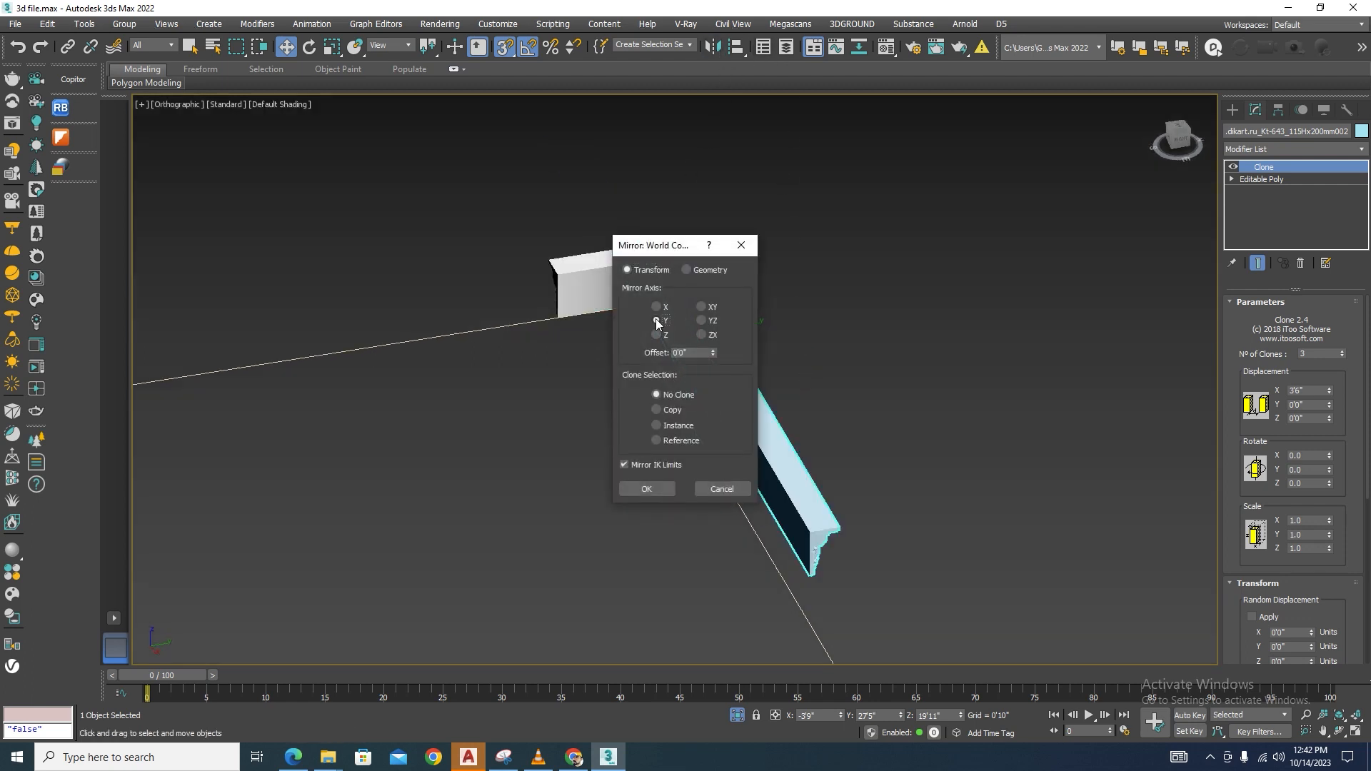
{"action": "left_click", "coordinate": [646, 488]}
Slide the mirrored row back along Y until it lines up with the rear corner piece, at Y about 26'9".
{"action": "scroll", "coordinate": [761, 272], "scroll_direction": "up", "scroll_amount": 5}
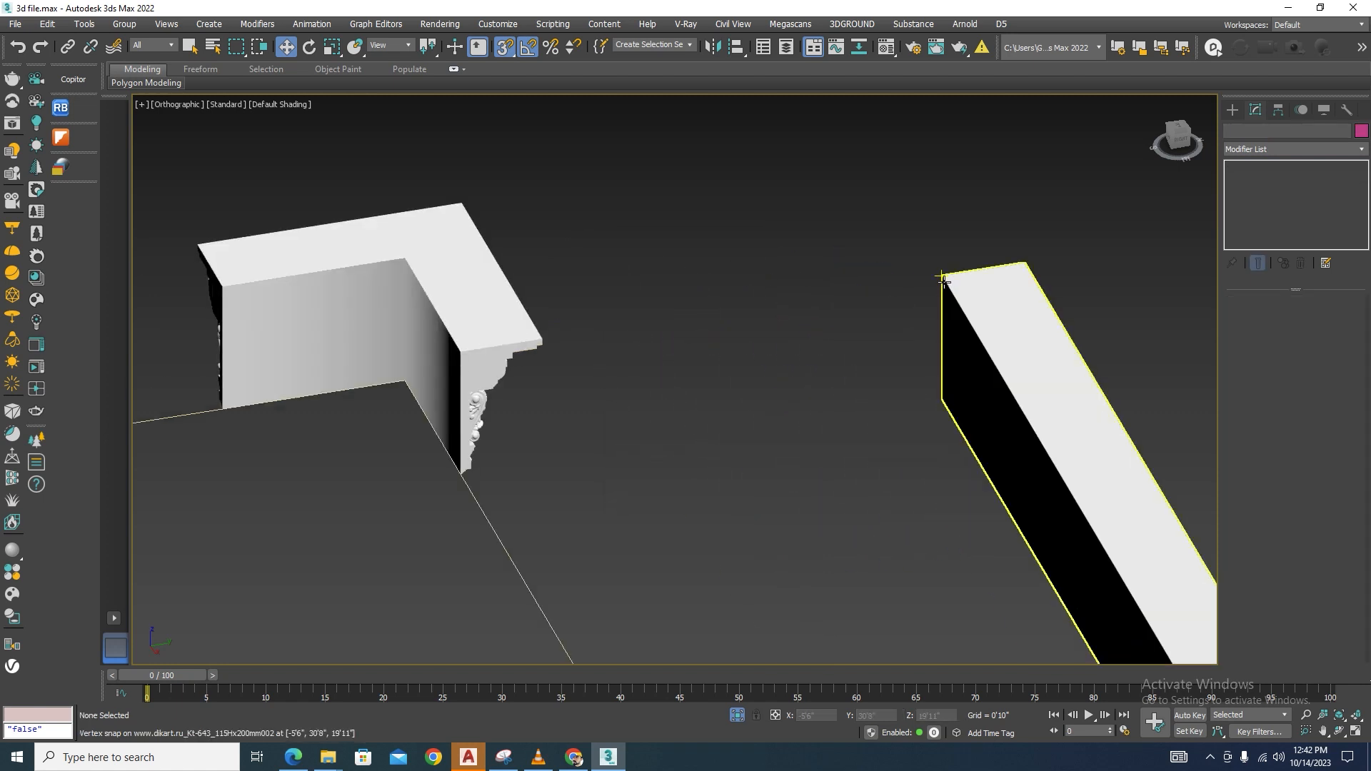
{"action": "left_click_drag", "start_coordinate": [943, 276], "coordinate": [462, 356]}
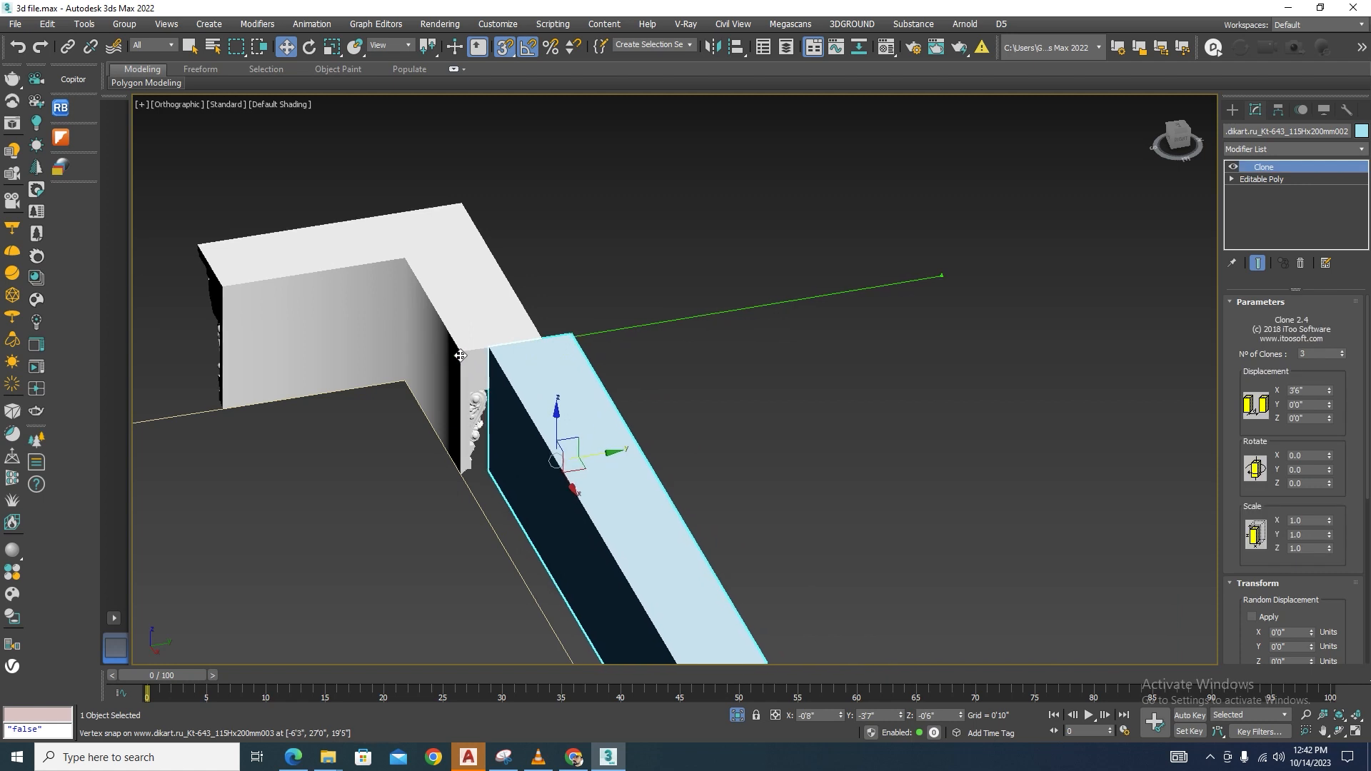
{"action": "scroll", "coordinate": [566, 346], "scroll_direction": "up", "scroll_amount": 4}
{"action": "left_click_drag", "start_coordinate": [634, 320], "coordinate": [532, 329]}
{"action": "scroll", "coordinate": [514, 319], "scroll_direction": "down", "scroll_amount": 6}
{"action": "scroll", "coordinate": [597, 352], "scroll_direction": "up", "scroll_amount": 2}
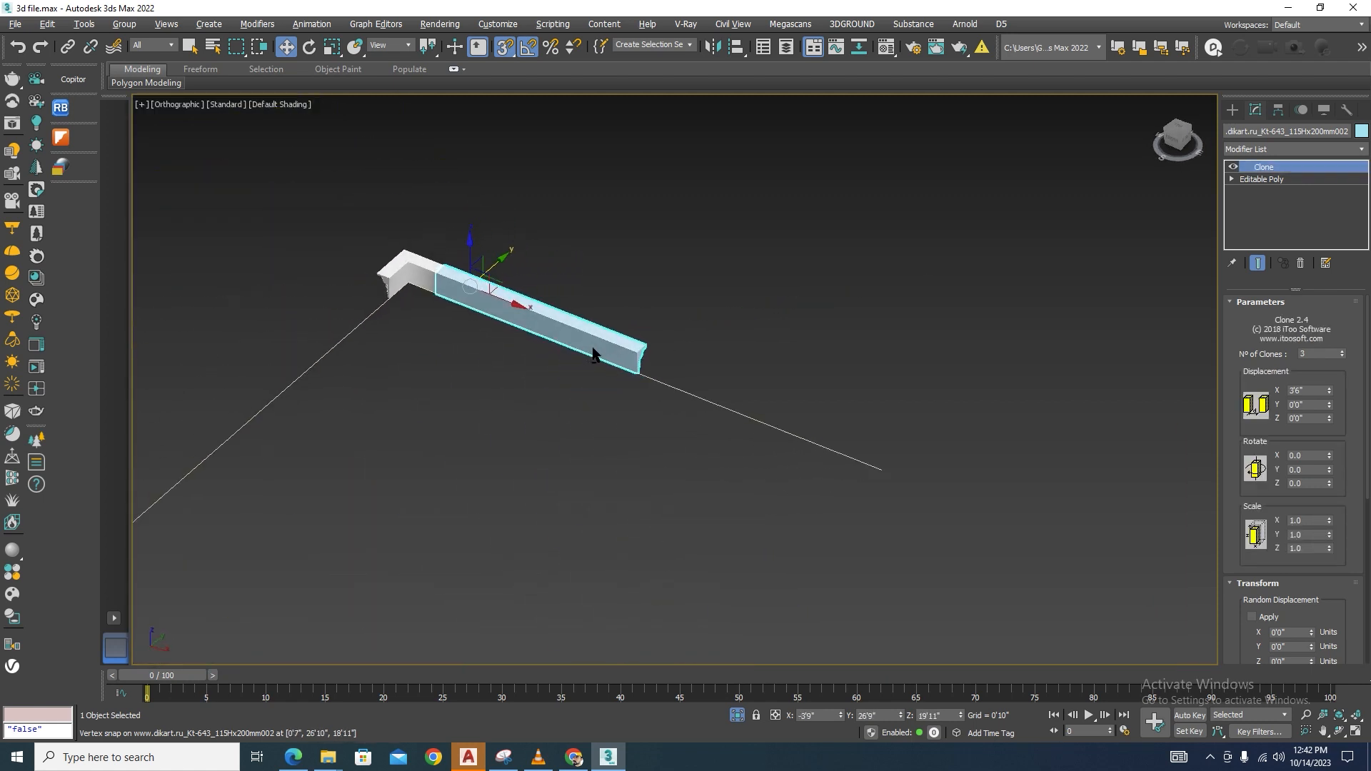
Increase the rear moulding row's number of clones to 7 so it reaches the end of the line.
{"action": "left_click", "coordinate": [838, 315]}
{"action": "scroll", "coordinate": [528, 320], "scroll_direction": "up", "scroll_amount": 6}
{"action": "left_click", "coordinate": [528, 319]}
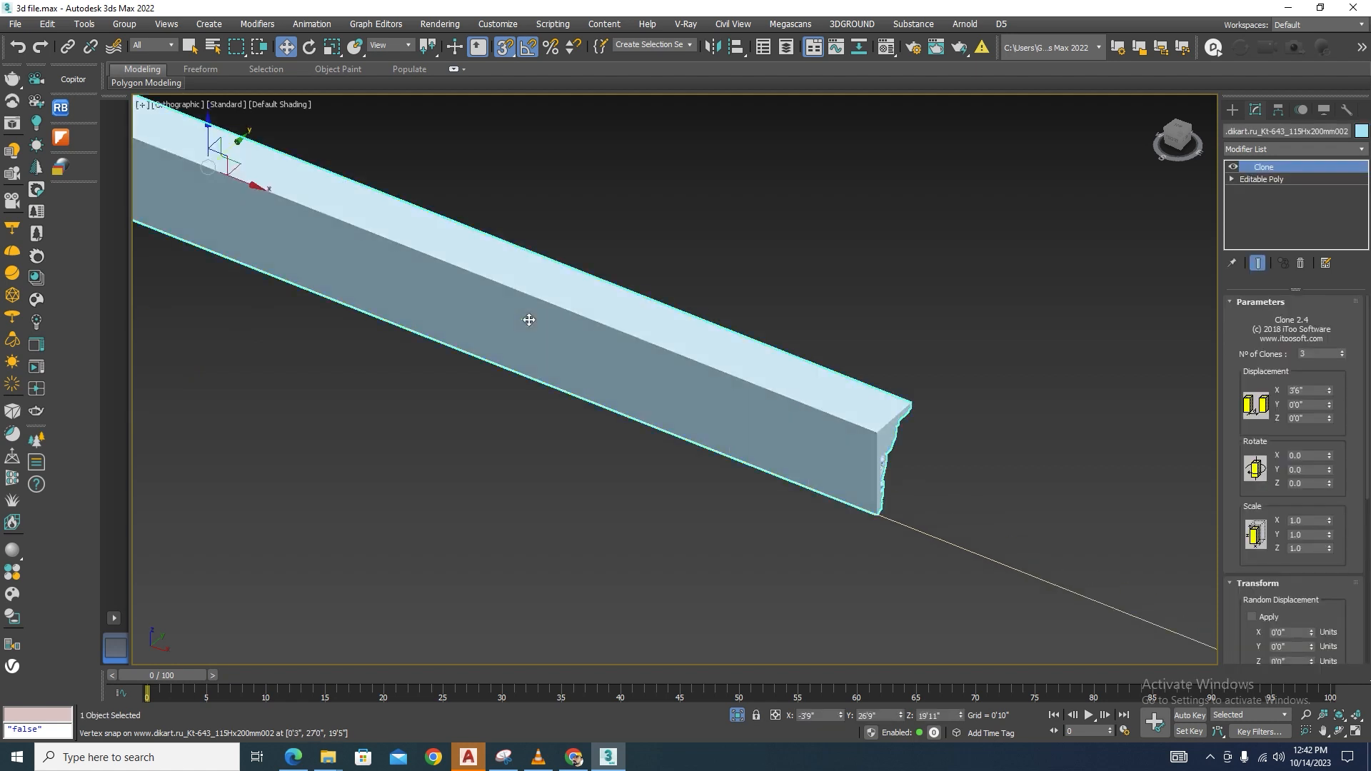
{"action": "left_click", "coordinate": [1343, 354]}
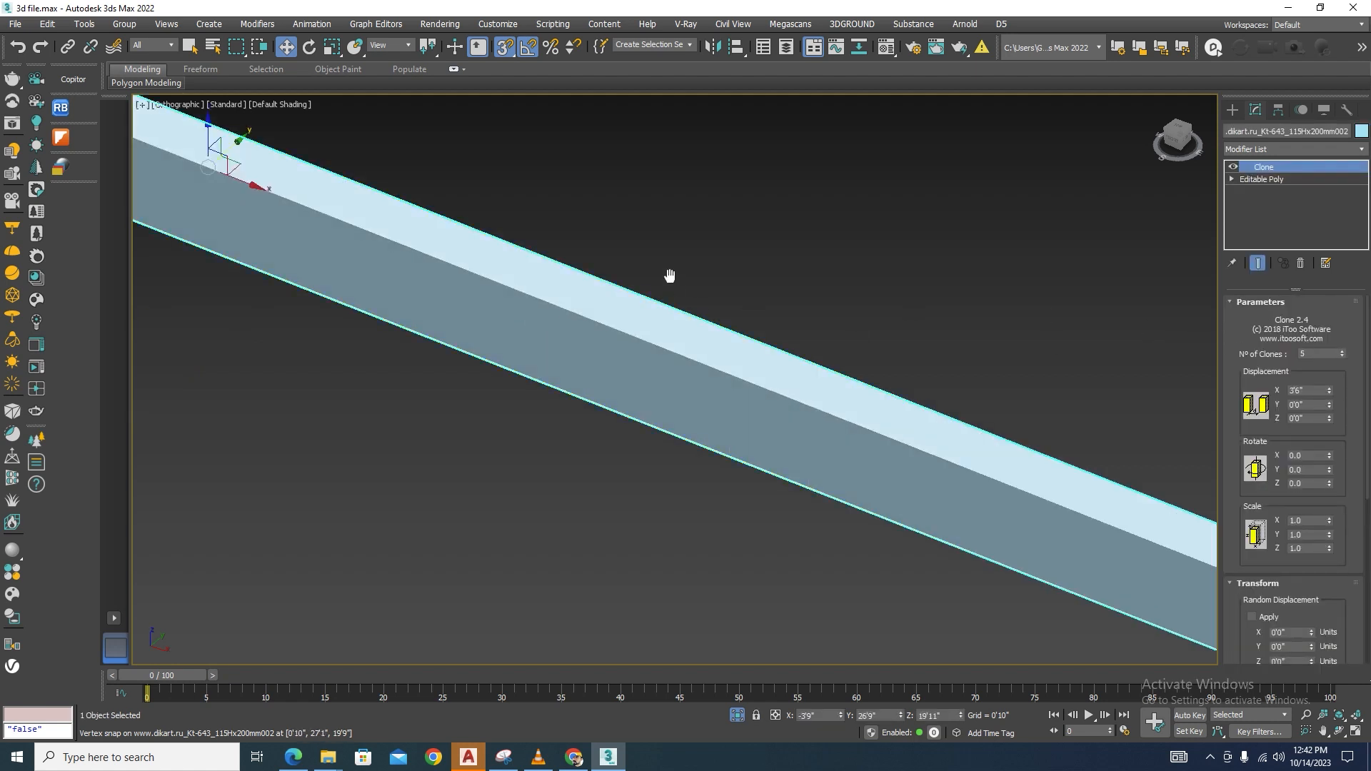
{"action": "scroll", "coordinate": [884, 359], "scroll_direction": "down", "scroll_amount": 3}
{"action": "scroll", "coordinate": [1026, 417], "scroll_direction": "down", "scroll_amount": 3}
{"action": "scroll", "coordinate": [1142, 414], "scroll_direction": "up", "scroll_amount": 4}
{"action": "scroll", "coordinate": [773, 323], "scroll_direction": "down", "scroll_amount": 2}
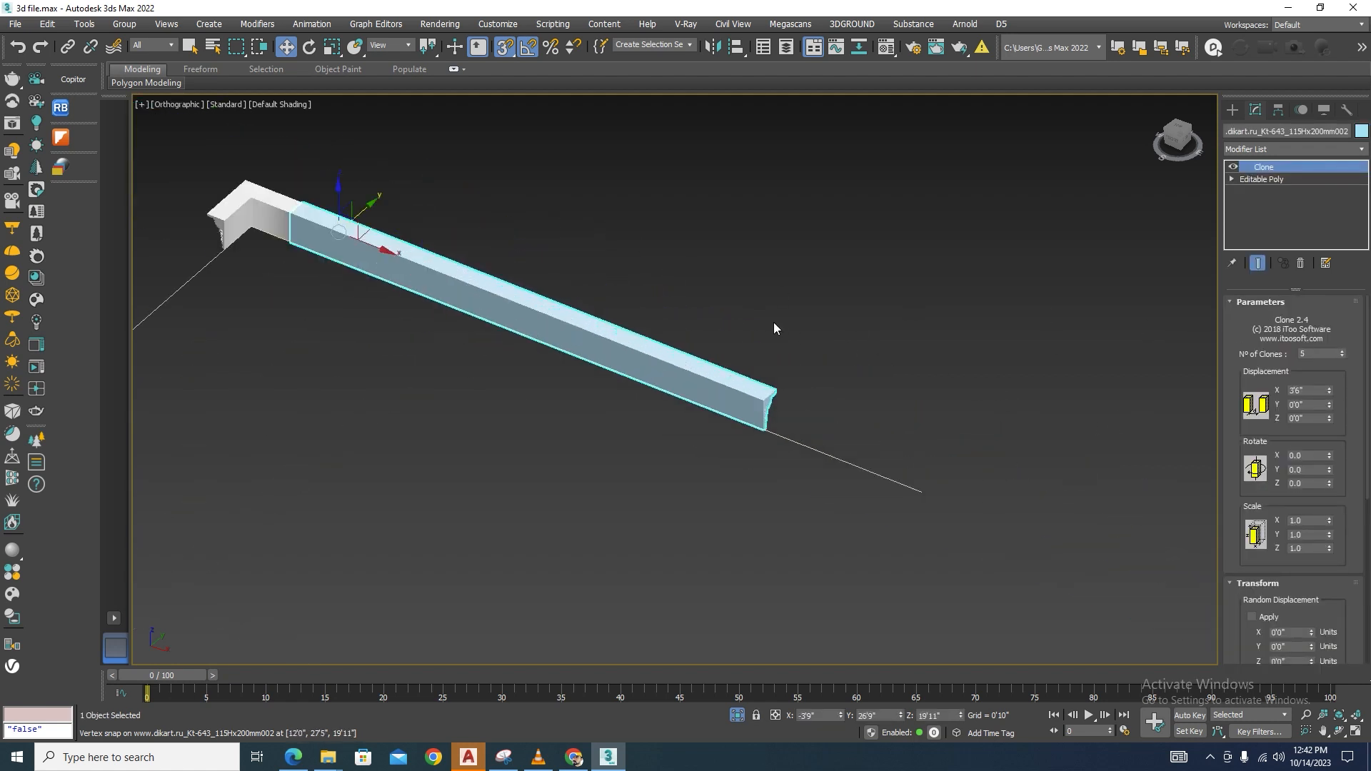
{"action": "left_click", "coordinate": [1342, 352]}
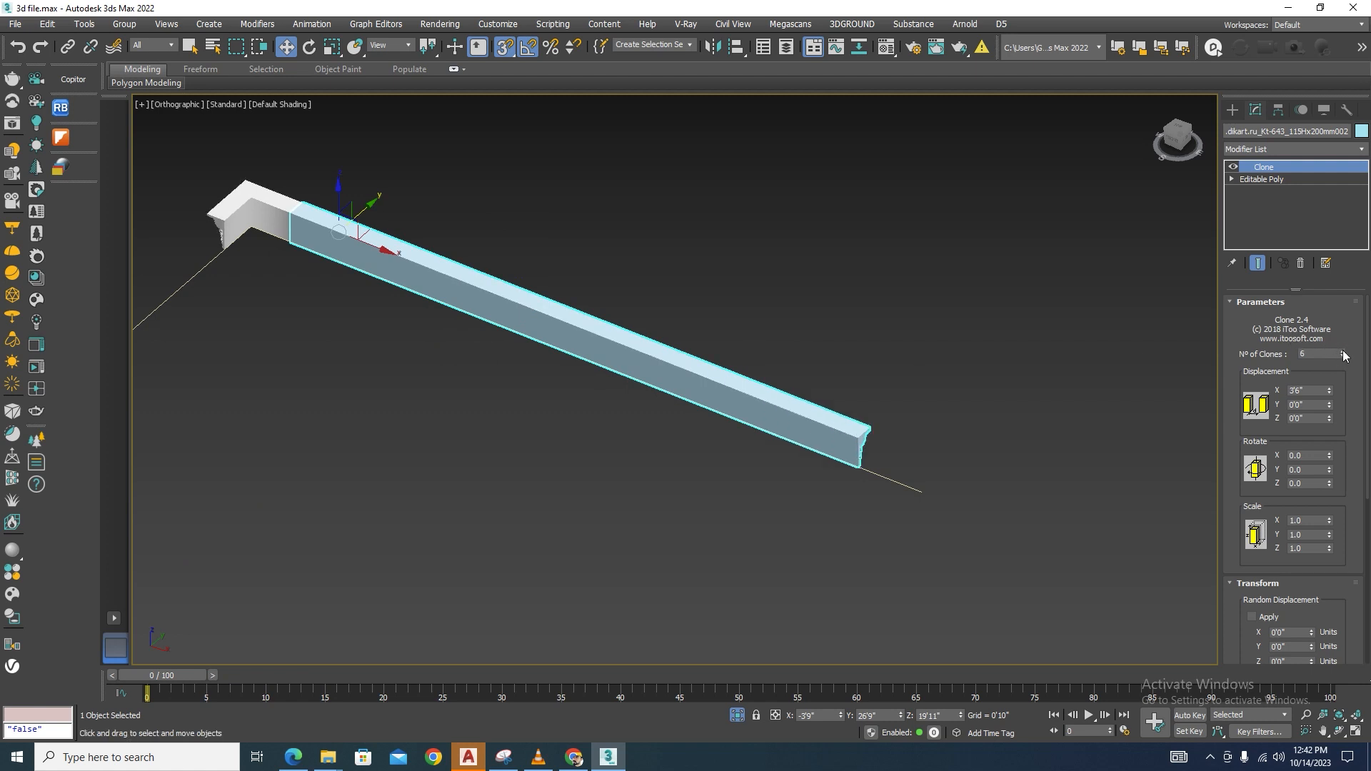
{"action": "left_click", "coordinate": [1342, 352]}
{"action": "left_click", "coordinate": [877, 553]}
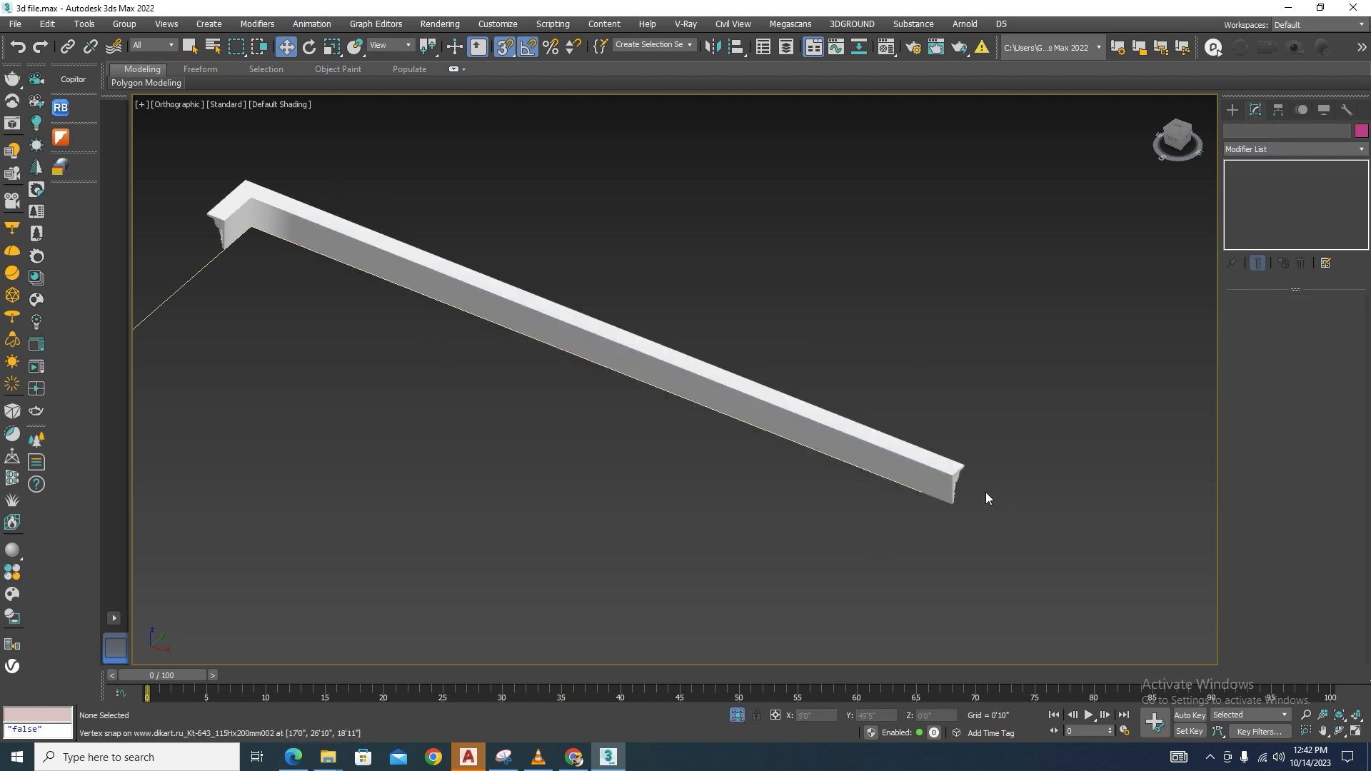
{"action": "scroll", "coordinate": [696, 284], "scroll_direction": "down", "scroll_amount": 5}
{"action": "scroll", "coordinate": [398, 400], "scroll_direction": "up", "scroll_amount": 5}
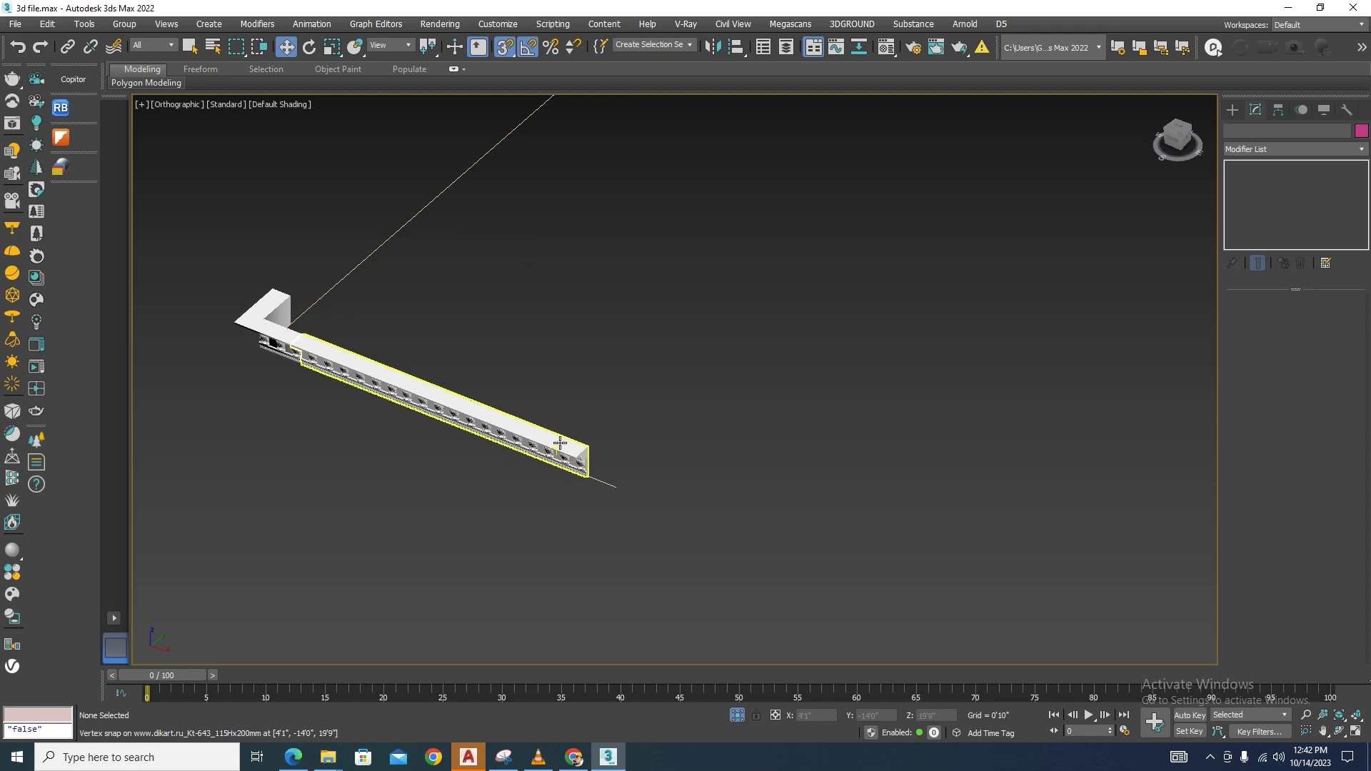
{"action": "left_click", "coordinate": [603, 439]}
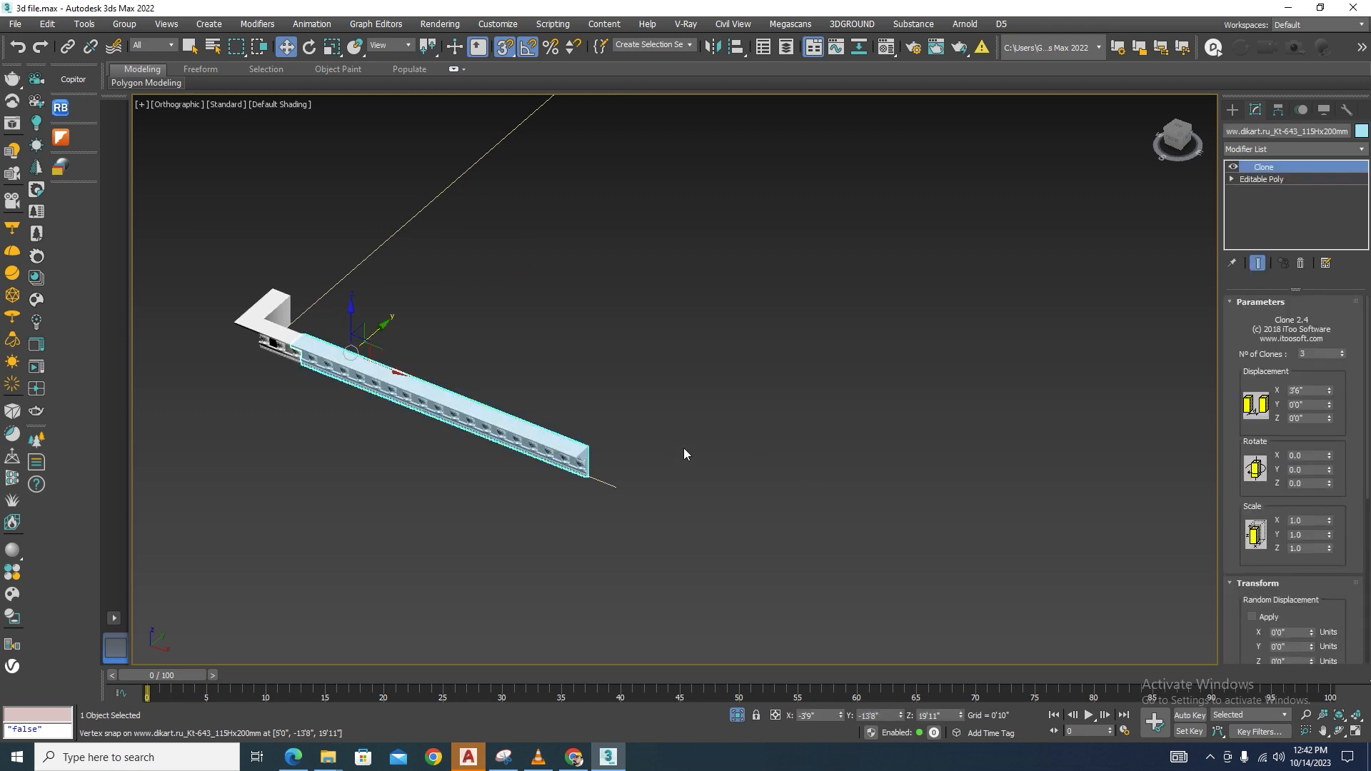
{"action": "scroll", "coordinate": [682, 451], "scroll_direction": "up", "scroll_amount": 5}
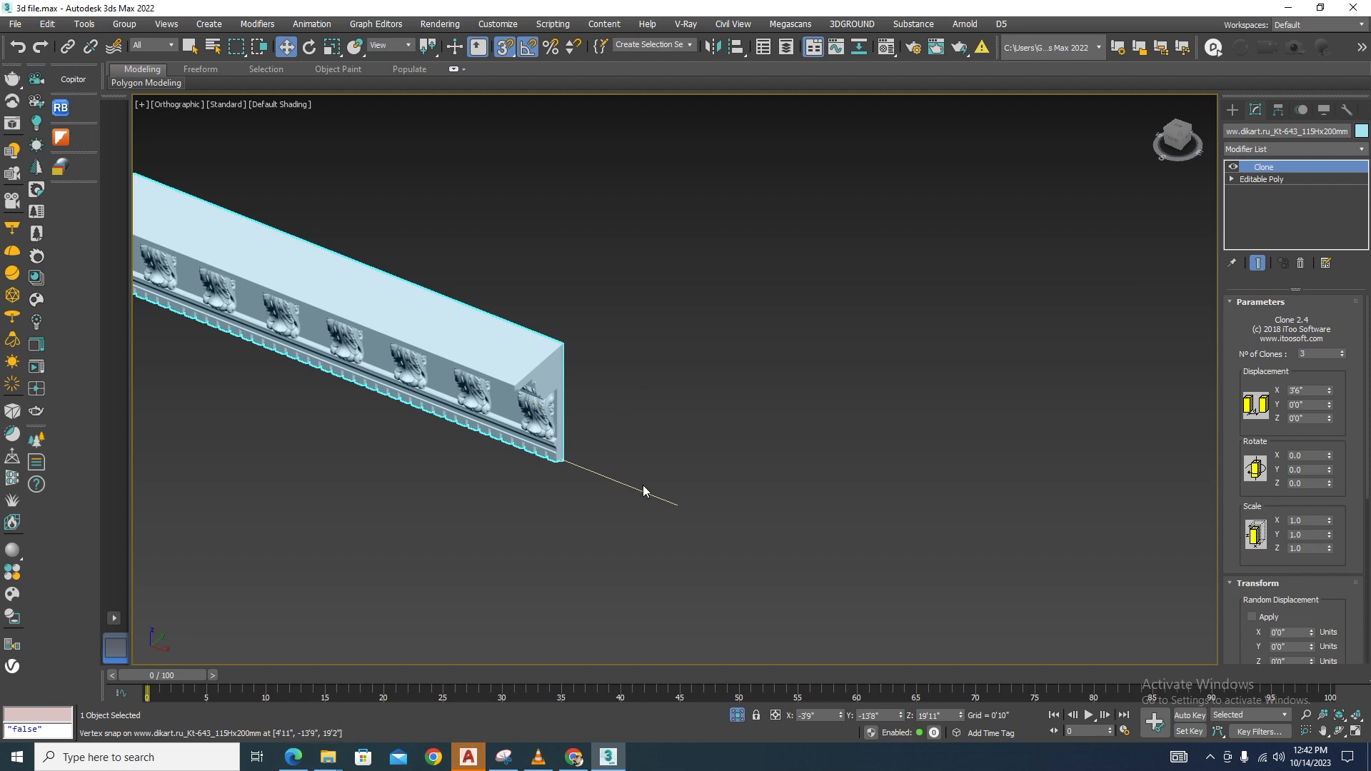
{"action": "left_click", "coordinate": [770, 346]}
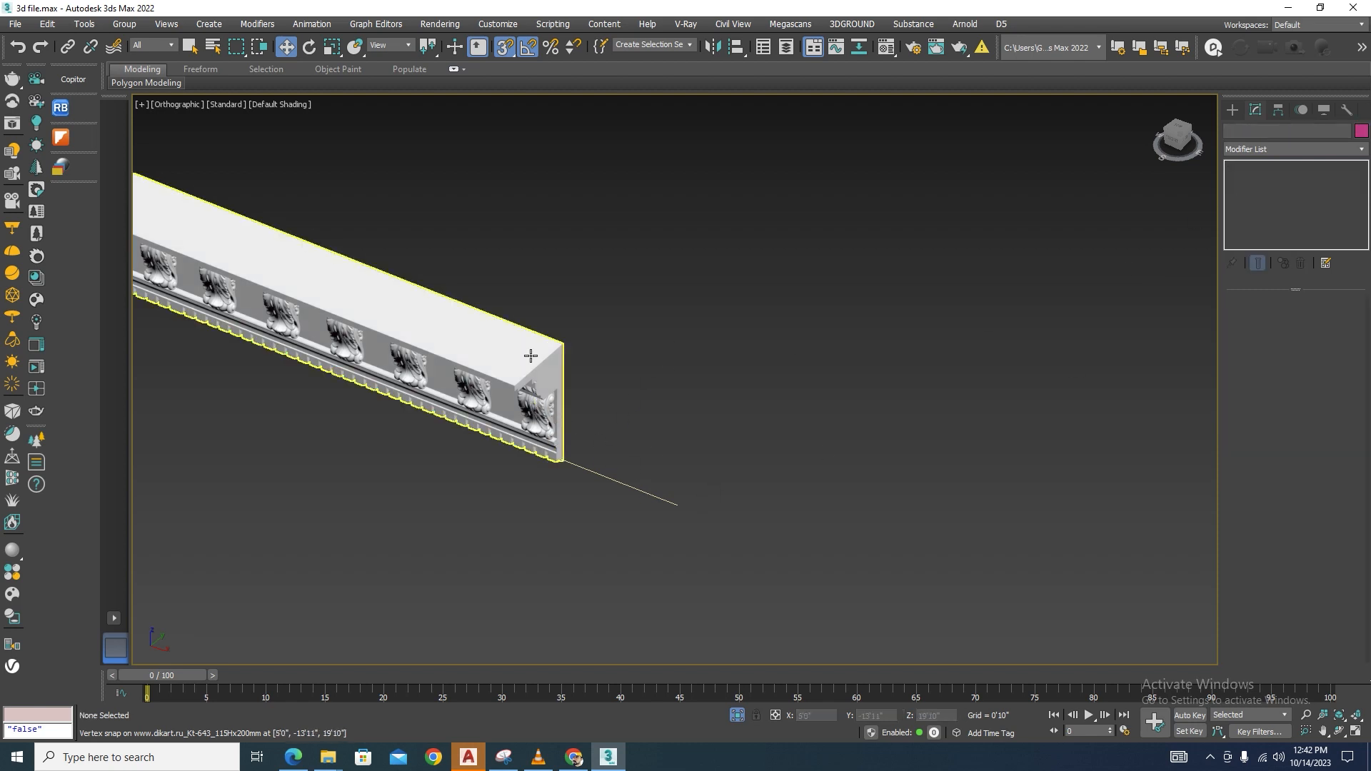
Clone the rear moulding row along X outside the line and rotate the clone a quarter turn about Z, parallel to the side line.
{"action": "scroll", "coordinate": [888, 345], "scroll_direction": "down", "scroll_amount": 6}
{"action": "middle_click_drag", "start_coordinate": [889, 289], "coordinate": [983, 189], "text": "alt"}
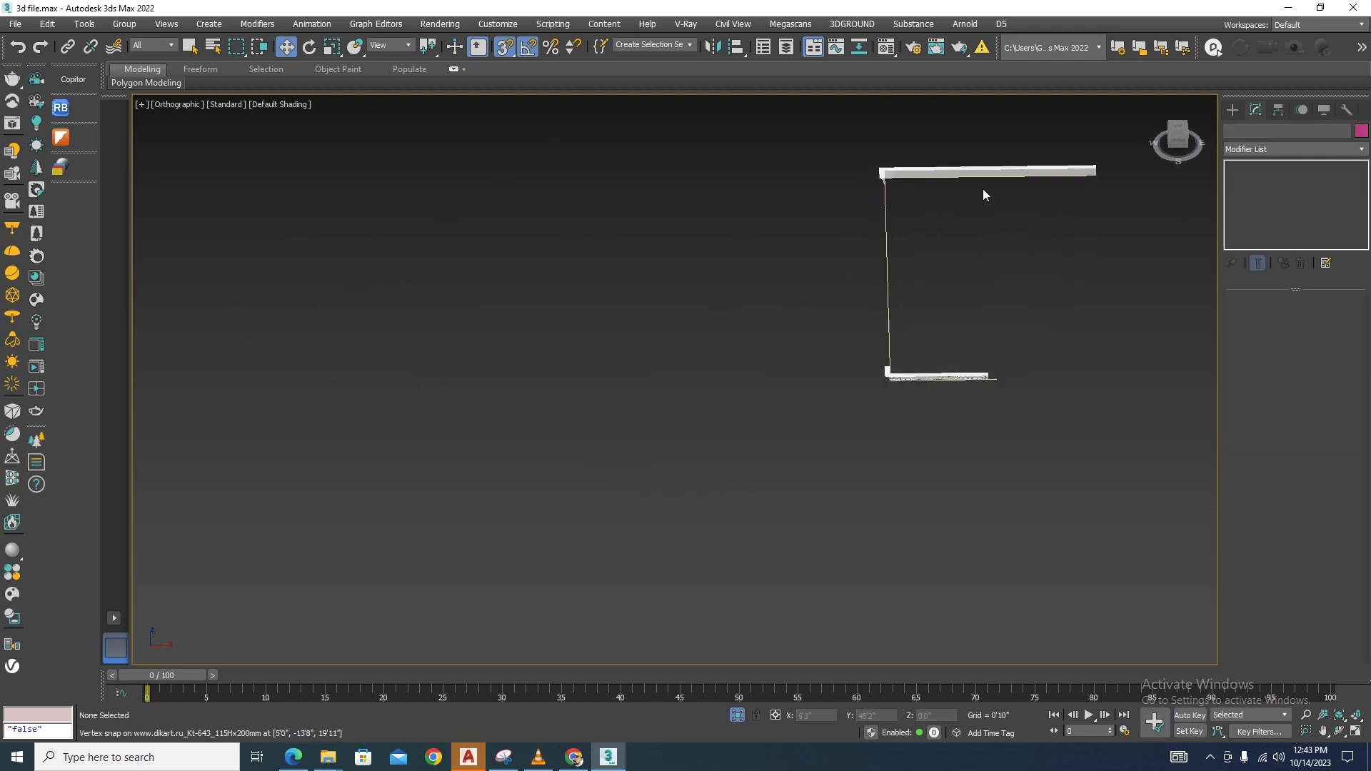
{"action": "scroll", "coordinate": [978, 182], "scroll_direction": "up", "scroll_amount": 2}
{"action": "left_click", "coordinate": [971, 171]}
{"action": "mouse_move", "coordinate": [917, 171]}
{"action": "left_mouse_down", "text": "shift"}
{"action": "mouse_move", "coordinate": [768, 202]}
{"action": "mouse_move", "coordinate": [519, 211]}
{"action": "mouse_move", "coordinate": [556, 209]}
{"action": "left_mouse_up", "text": "shift"}
{"action": "left_click", "coordinate": [696, 439]}
{"action": "key", "text": "e"}
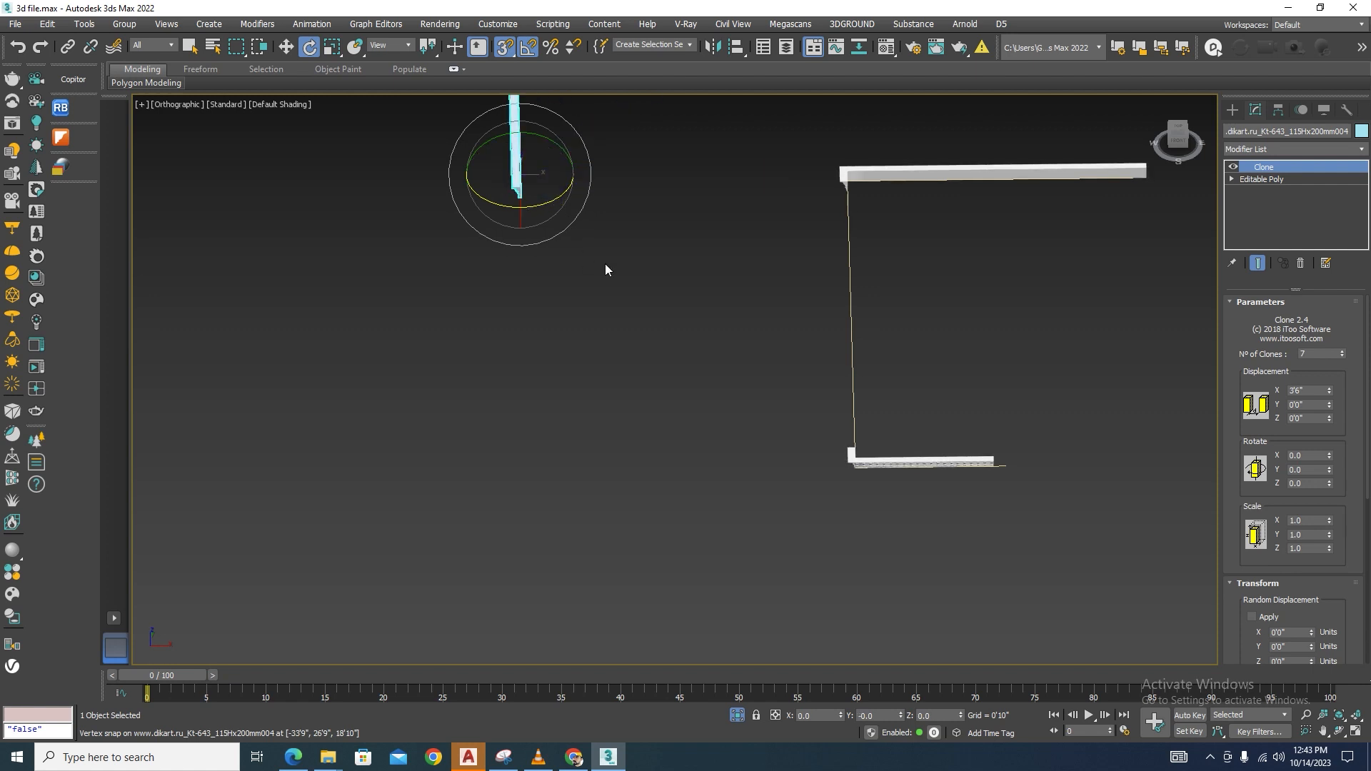
In the top view, move the rotated moulding row down along Y, to Y about 0'0", between the two corners.
{"action": "key", "text": "t"}
{"action": "scroll", "coordinate": [635, 332], "scroll_direction": "down", "scroll_amount": 10}
{"action": "scroll", "coordinate": [578, 265], "scroll_direction": "up", "scroll_amount": 3}
{"action": "scroll", "coordinate": [593, 260], "scroll_direction": "up", "scroll_amount": 4}
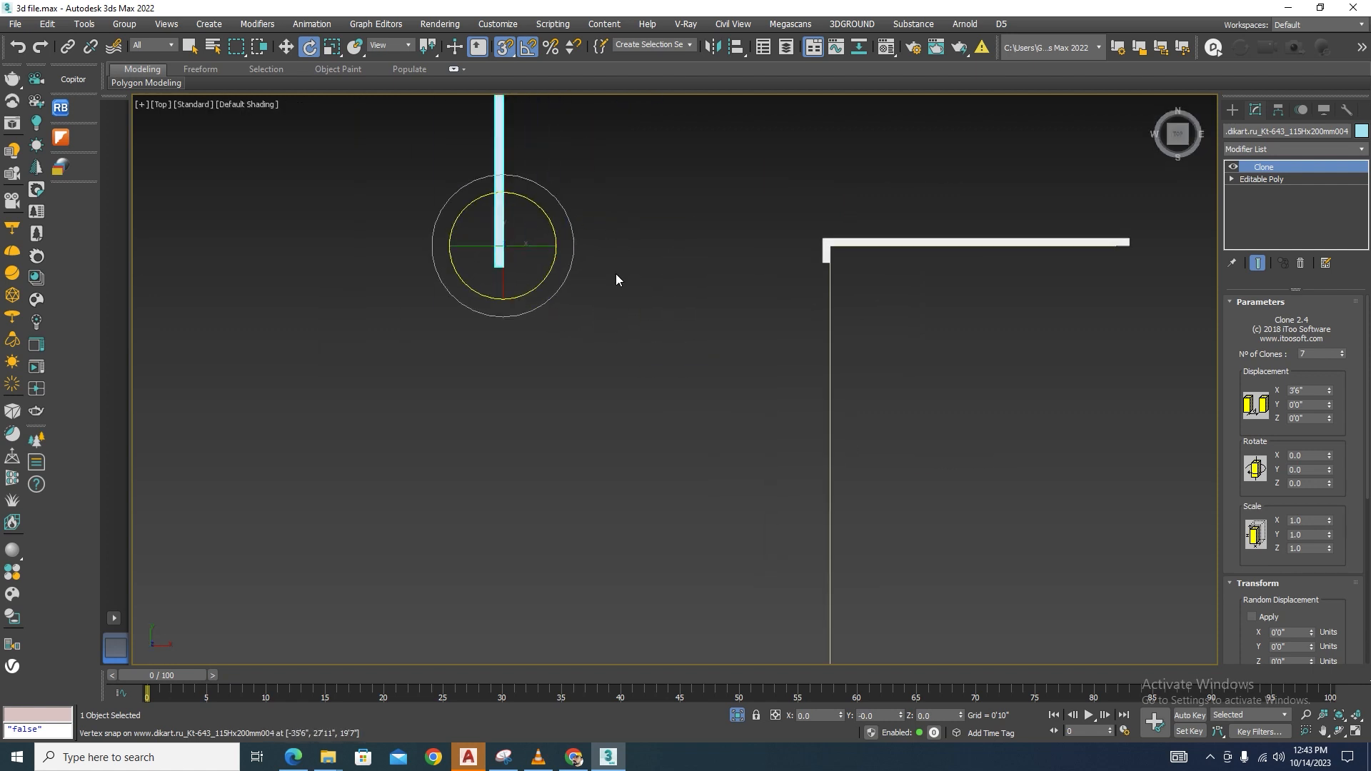
{"action": "key", "text": "w"}
{"action": "left_click_drag", "start_coordinate": [502, 245], "coordinate": [554, 554]}
{"action": "scroll", "coordinate": [673, 469], "scroll_direction": "down", "scroll_amount": 5}
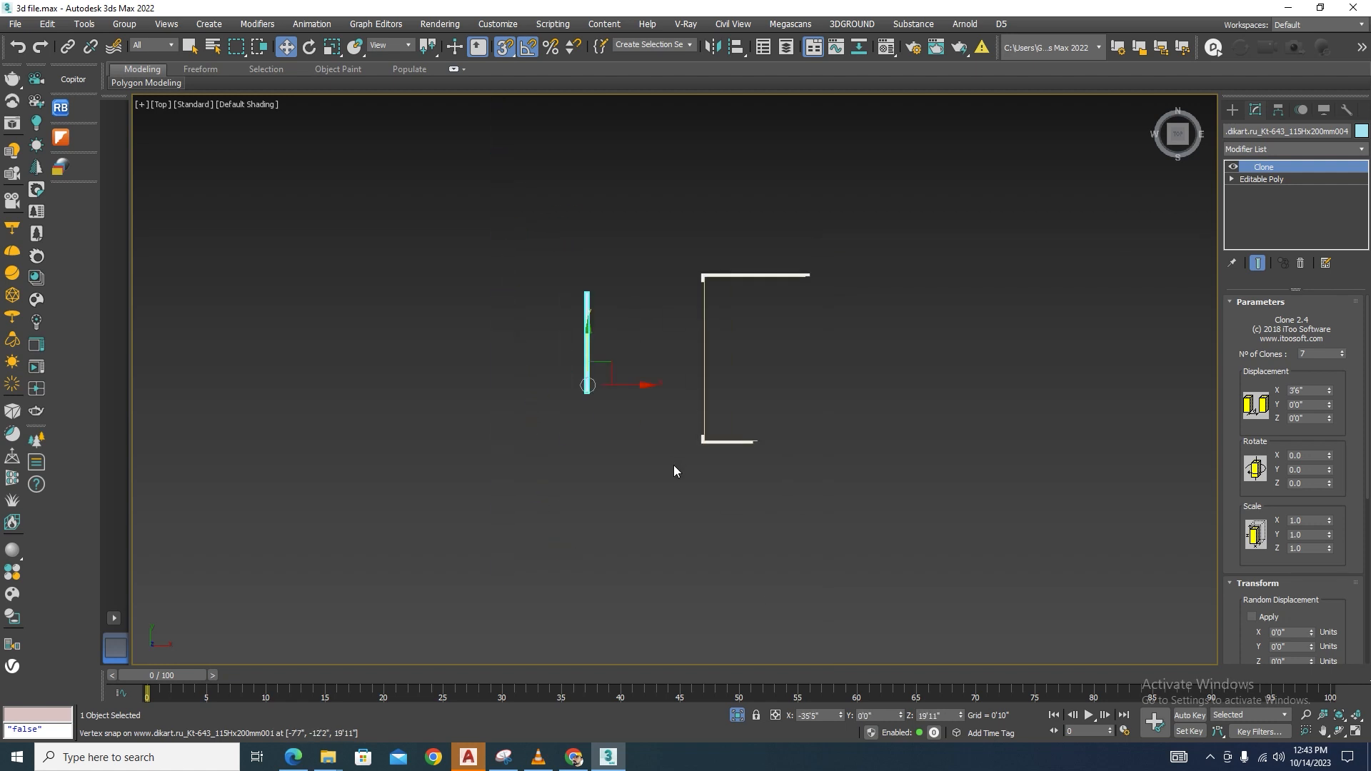
Slide the rotated row along X onto the side line above the front corner piece, at X about -6'11".
{"action": "scroll", "coordinate": [555, 254], "scroll_direction": "up", "scroll_amount": 5}
{"action": "left_click_drag", "start_coordinate": [284, 105], "coordinate": [721, 295]}
{"action": "scroll", "coordinate": [713, 214], "scroll_direction": "up", "scroll_amount": 5}
{"action": "scroll", "coordinate": [713, 200], "scroll_direction": "down", "scroll_amount": 3}
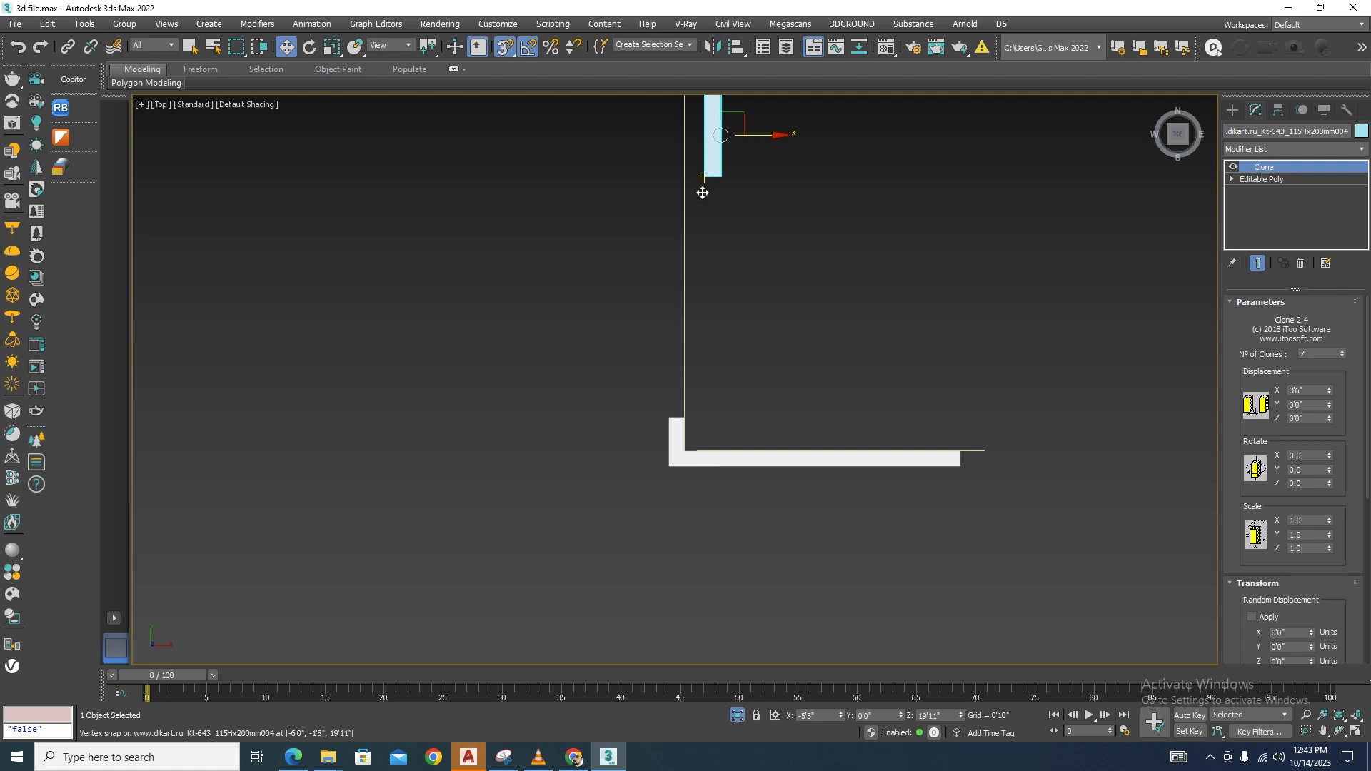
{"action": "left_click_drag", "start_coordinate": [702, 192], "coordinate": [675, 415]}
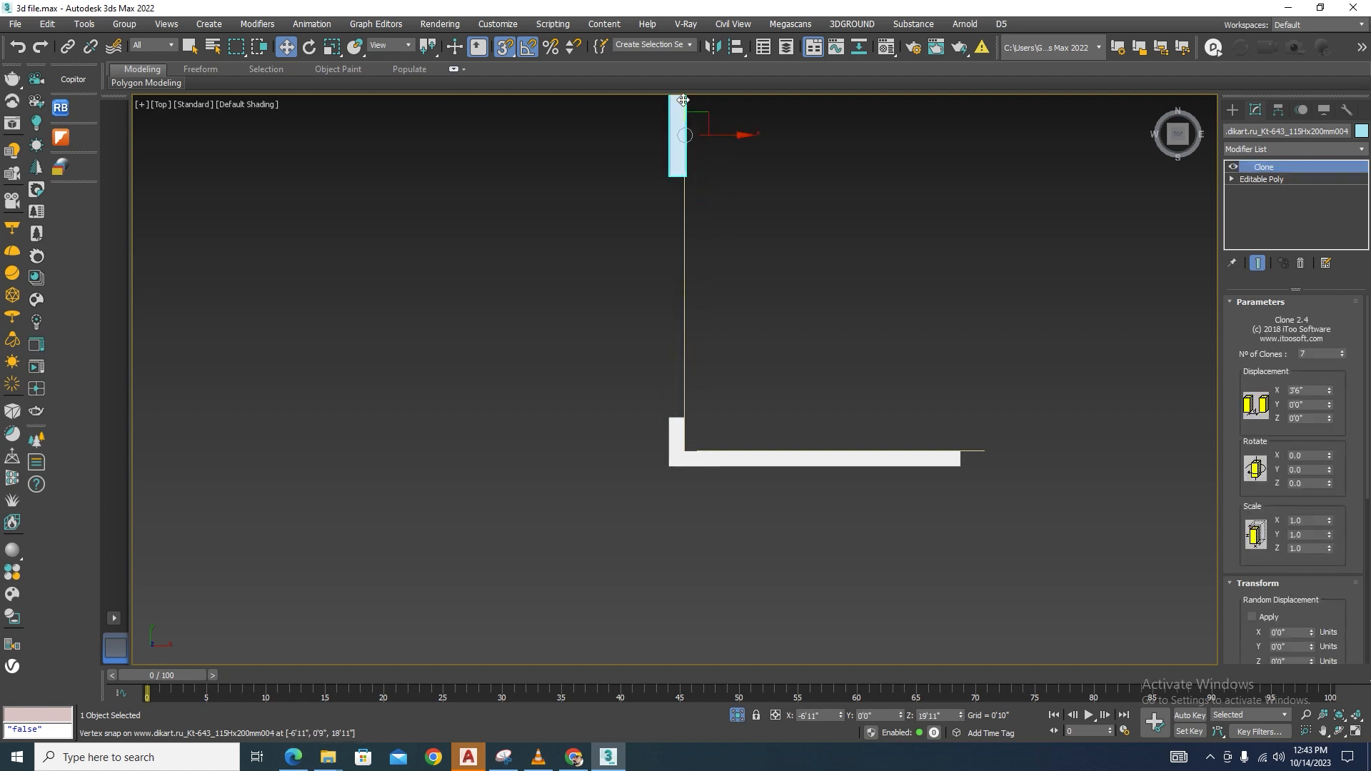
Move the side row along Y to butt against the front corner piece, at Y about -10'5".
{"action": "left_click_drag", "start_coordinate": [683, 100], "coordinate": [667, 346]}
{"action": "scroll", "coordinate": [667, 347], "scroll_direction": "up", "scroll_amount": 3}
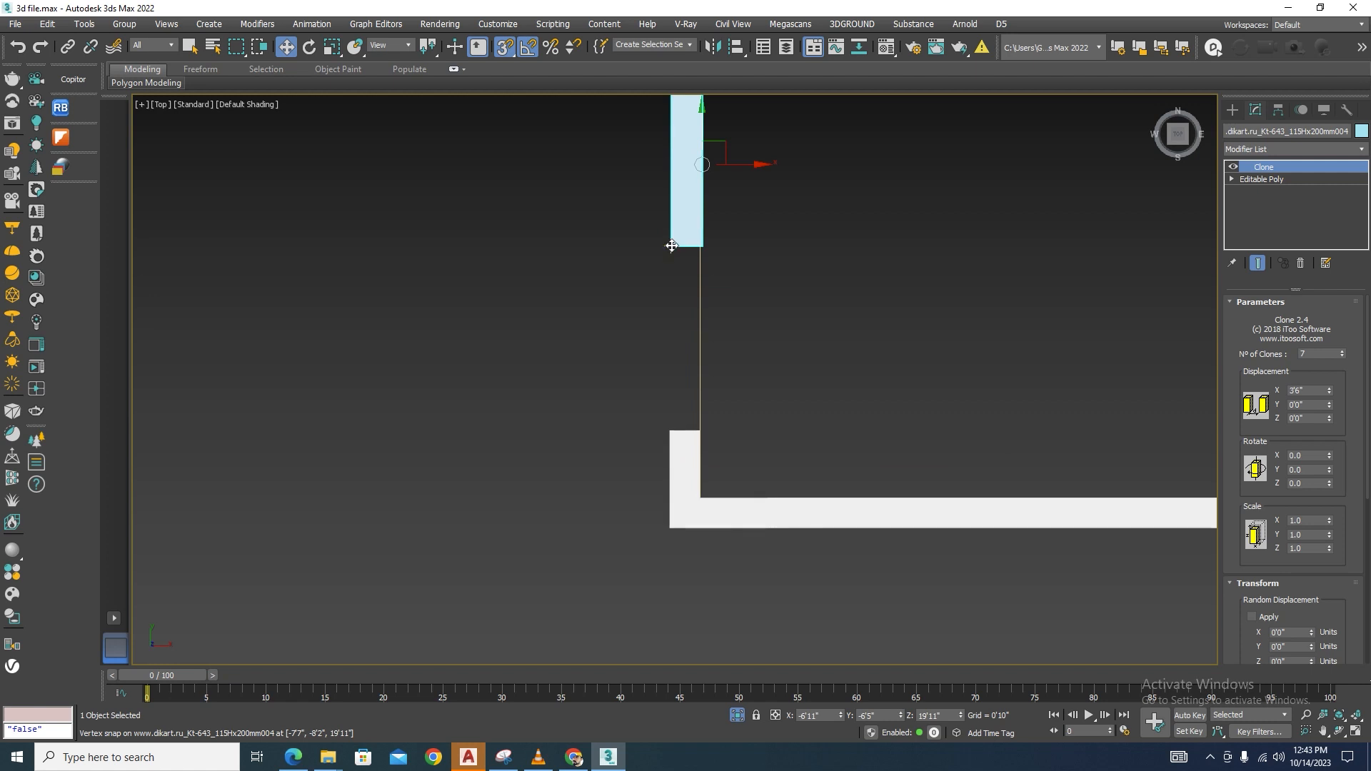
{"action": "left_click_drag", "start_coordinate": [671, 246], "coordinate": [669, 429]}
{"action": "scroll", "coordinate": [707, 378], "scroll_direction": "up", "scroll_amount": 4}
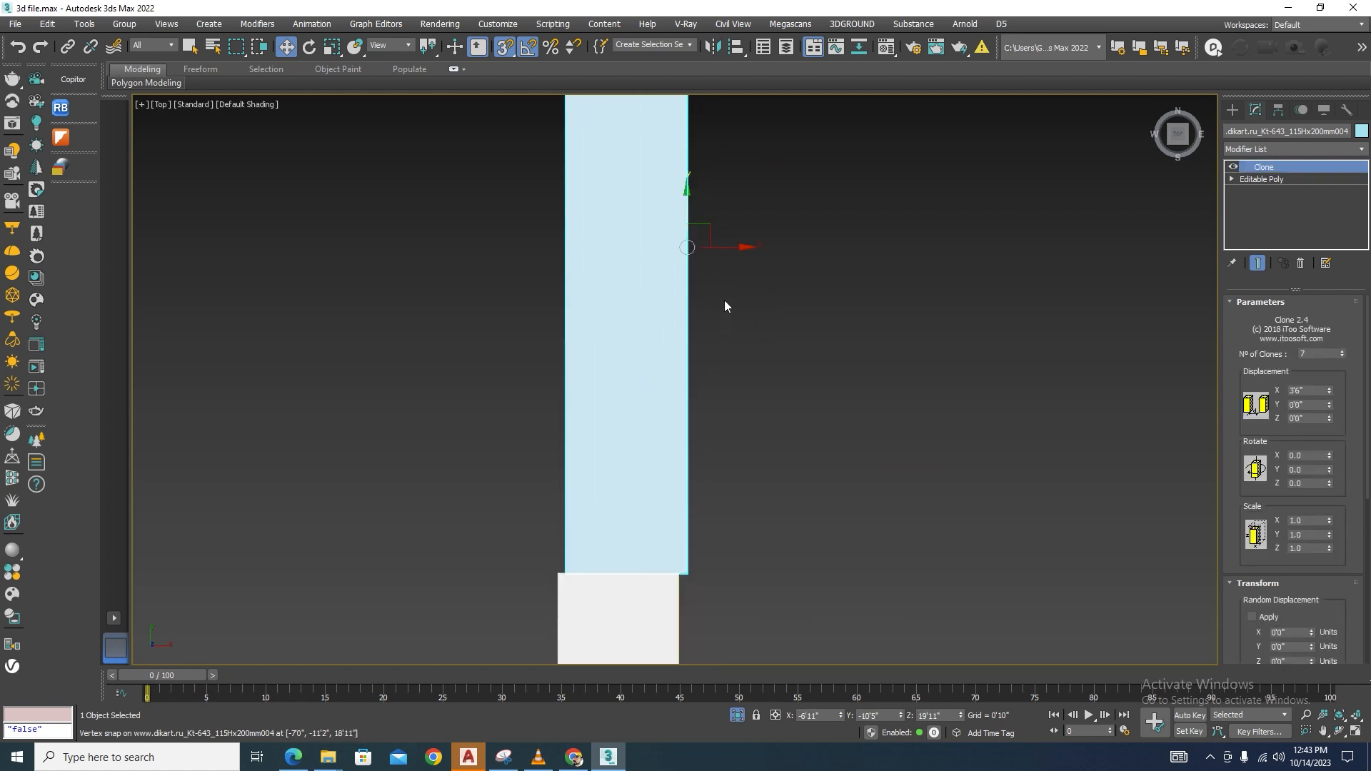
Adjust the side row along X to align its edges with the front corner piece, at X about -7'0".
{"action": "left_click_drag", "start_coordinate": [736, 247], "coordinate": [576, 566]}
{"action": "scroll", "coordinate": [776, 577], "scroll_direction": "up", "scroll_amount": 4}
{"action": "scroll", "coordinate": [731, 377], "scroll_direction": "down", "scroll_amount": 10}
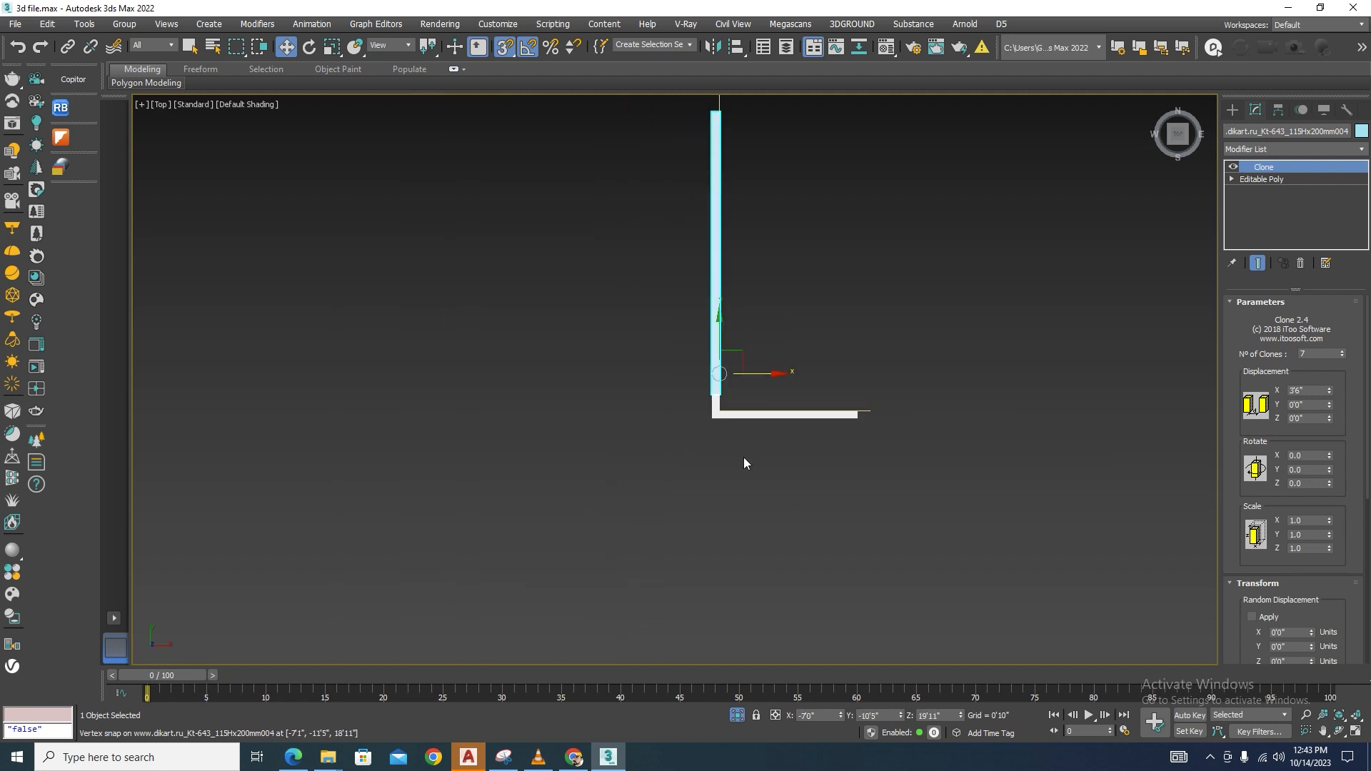
{"action": "middle_click_drag", "start_coordinate": [744, 458], "coordinate": [847, 391], "text": "alt"}
{"action": "left_click", "coordinate": [847, 391]}
{"action": "scroll", "coordinate": [582, 274], "scroll_direction": "up", "scroll_amount": 6}
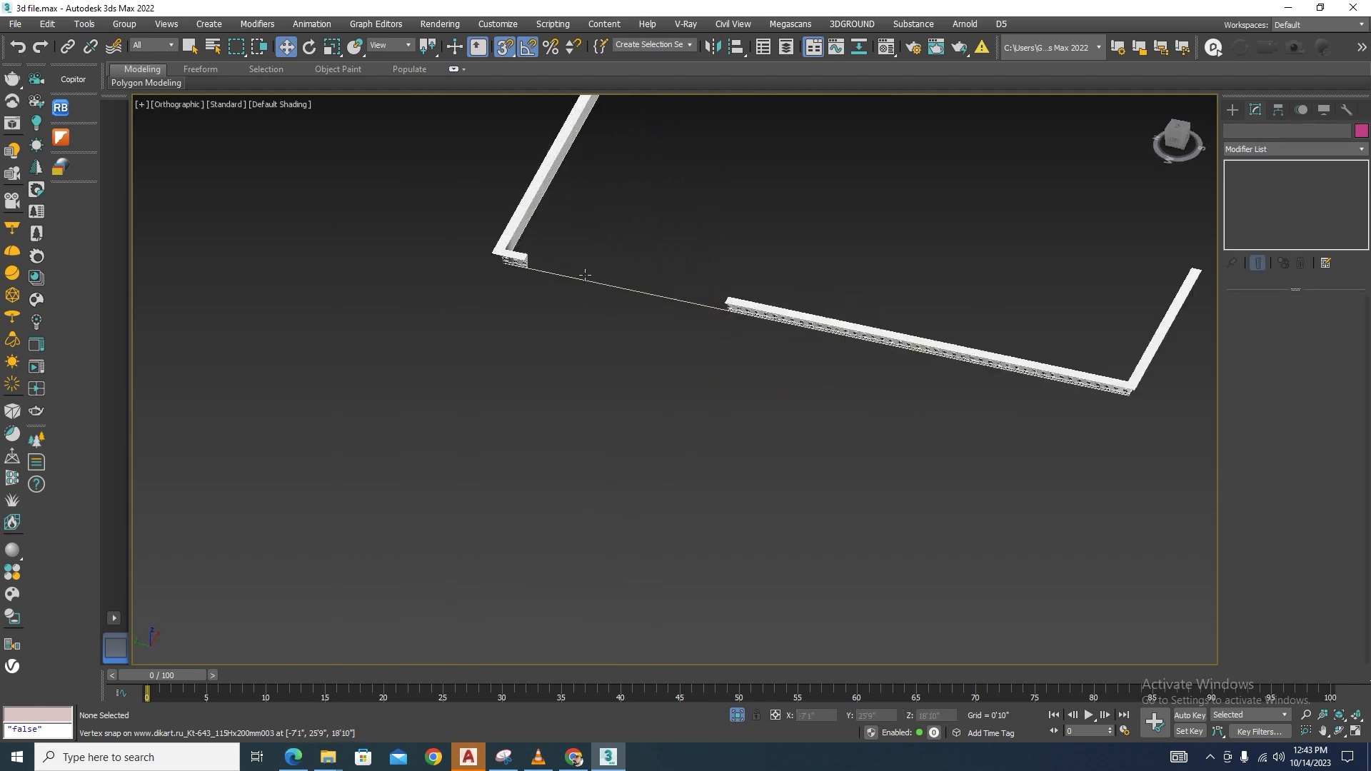
Set the front moulding row's number of clones to 11 so it reaches the far corner piece.
{"action": "left_click", "coordinate": [814, 326]}
{"action": "left_click", "coordinate": [1343, 352]}
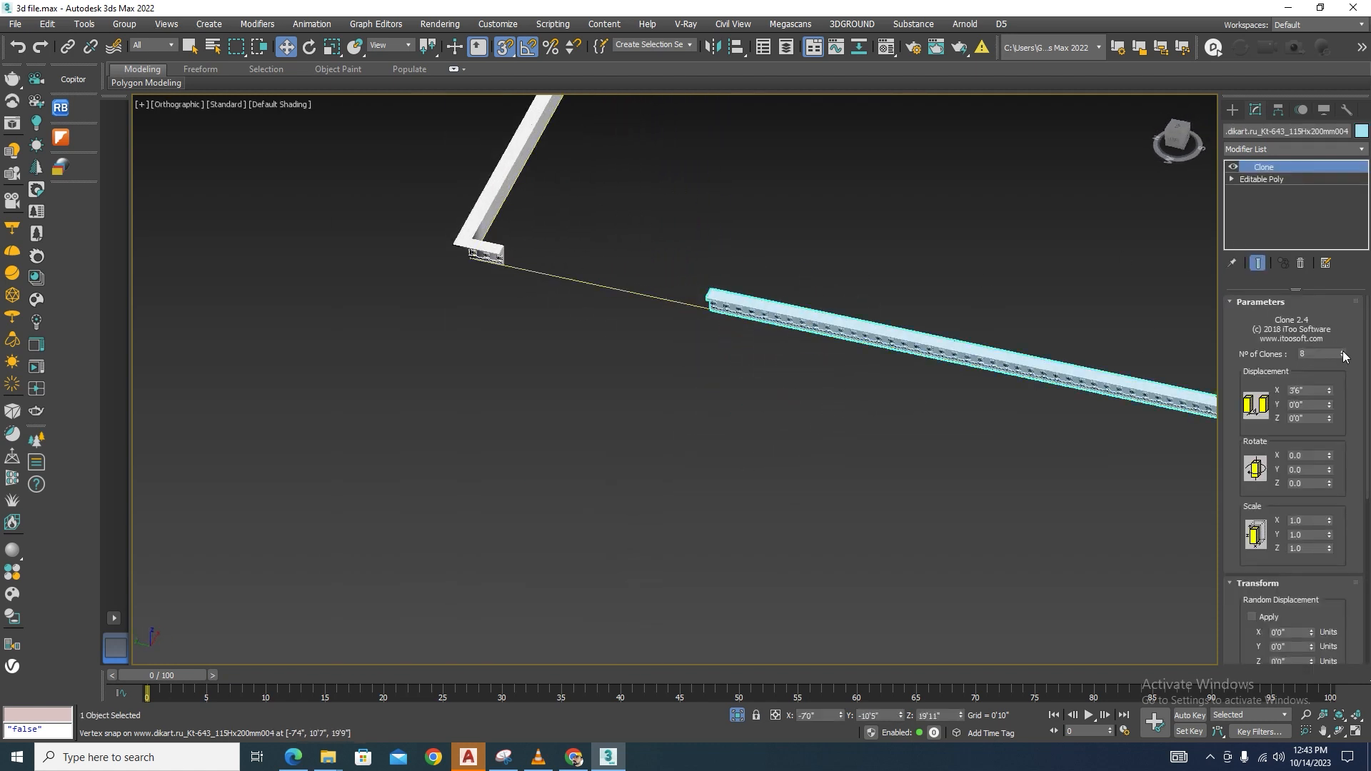
{"action": "left_click", "coordinate": [1343, 353]}
{"action": "left_click", "coordinate": [1343, 352]}
{"action": "left_click", "coordinate": [1343, 353]}
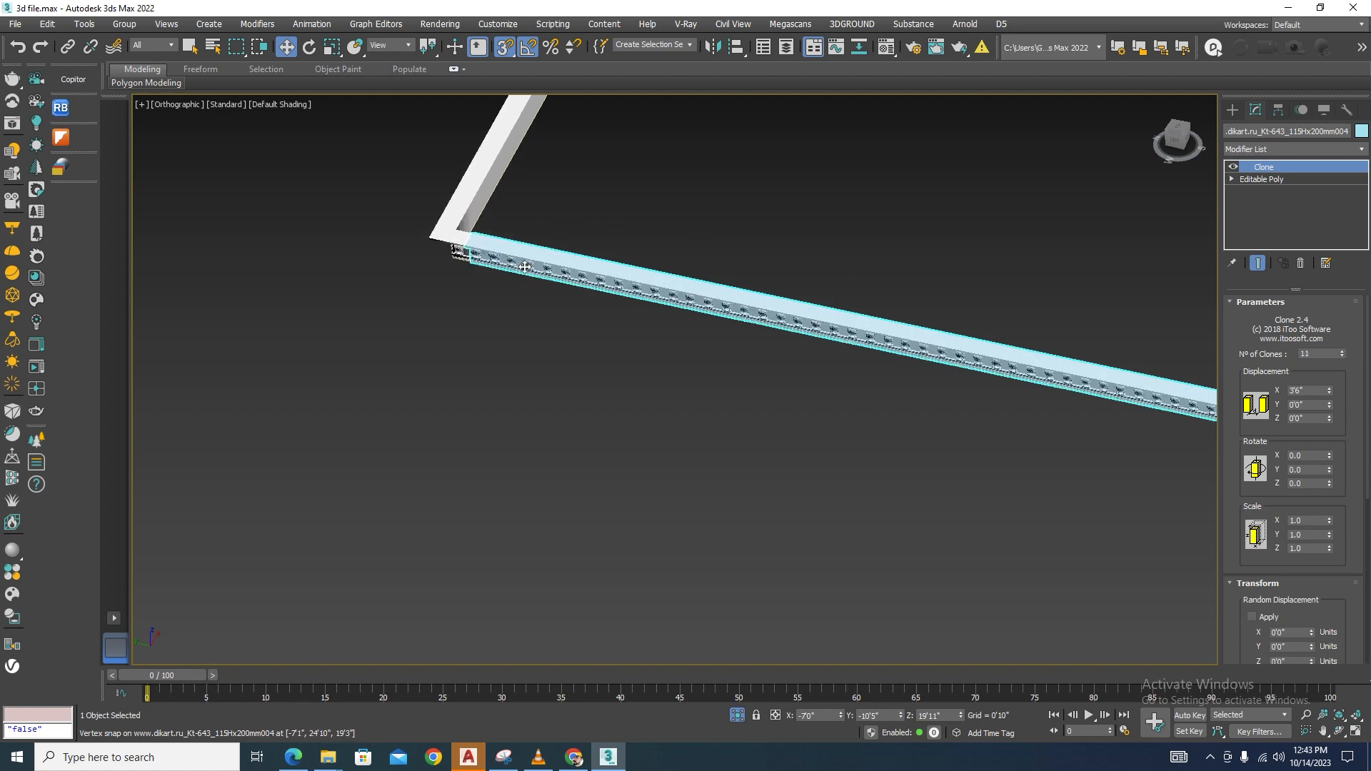
Examine the joints between the moulding rows and both corner pieces along the front.
{"action": "scroll", "coordinate": [434, 230], "scroll_direction": "up", "scroll_amount": 5}
{"action": "left_click", "coordinate": [442, 239]}
{"action": "middle_click_drag", "start_coordinate": [442, 239], "coordinate": [634, 268], "text": "alt"}
{"action": "scroll", "coordinate": [399, 377], "scroll_direction": "down", "scroll_amount": 2}
{"action": "scroll", "coordinate": [400, 377], "scroll_direction": "down", "scroll_amount": 1}
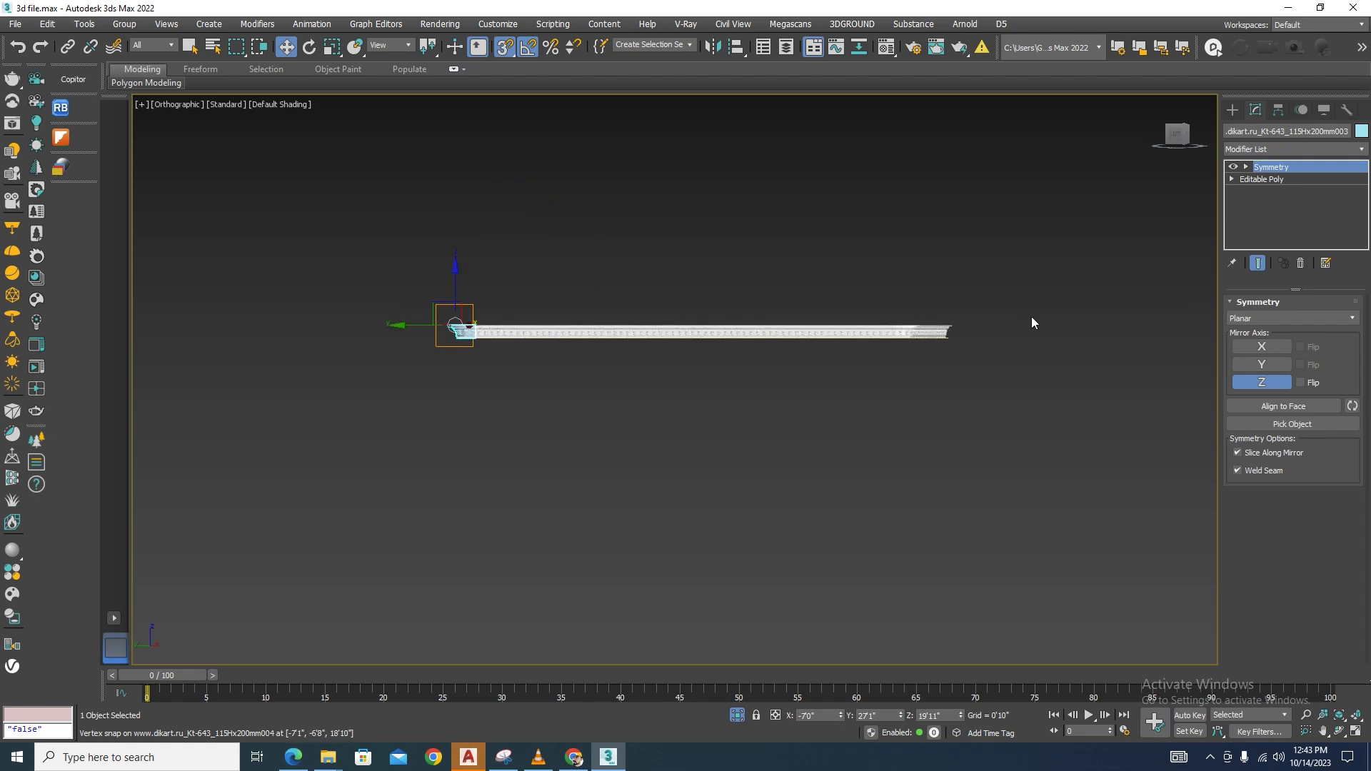
{"action": "scroll", "coordinate": [1031, 318], "scroll_direction": "up", "scroll_amount": 5}
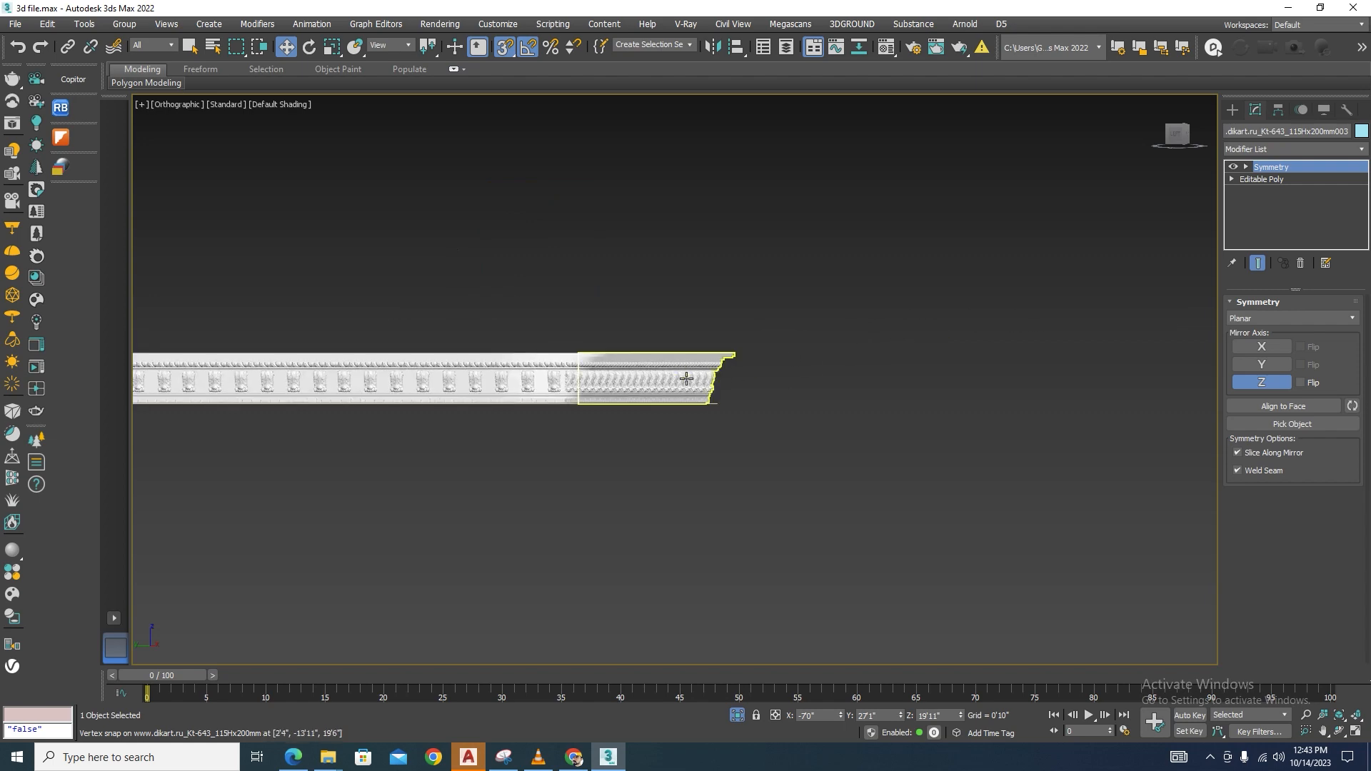
{"action": "scroll", "coordinate": [687, 381], "scroll_direction": "up", "scroll_amount": 5}
{"action": "left_click", "coordinate": [719, 389]}
{"action": "scroll", "coordinate": [792, 347], "scroll_direction": "down", "scroll_amount": 3}
{"action": "scroll", "coordinate": [842, 361], "scroll_direction": "down", "scroll_amount": 3}
{"action": "scroll", "coordinate": [851, 383], "scroll_direction": "up", "scroll_amount": 3}
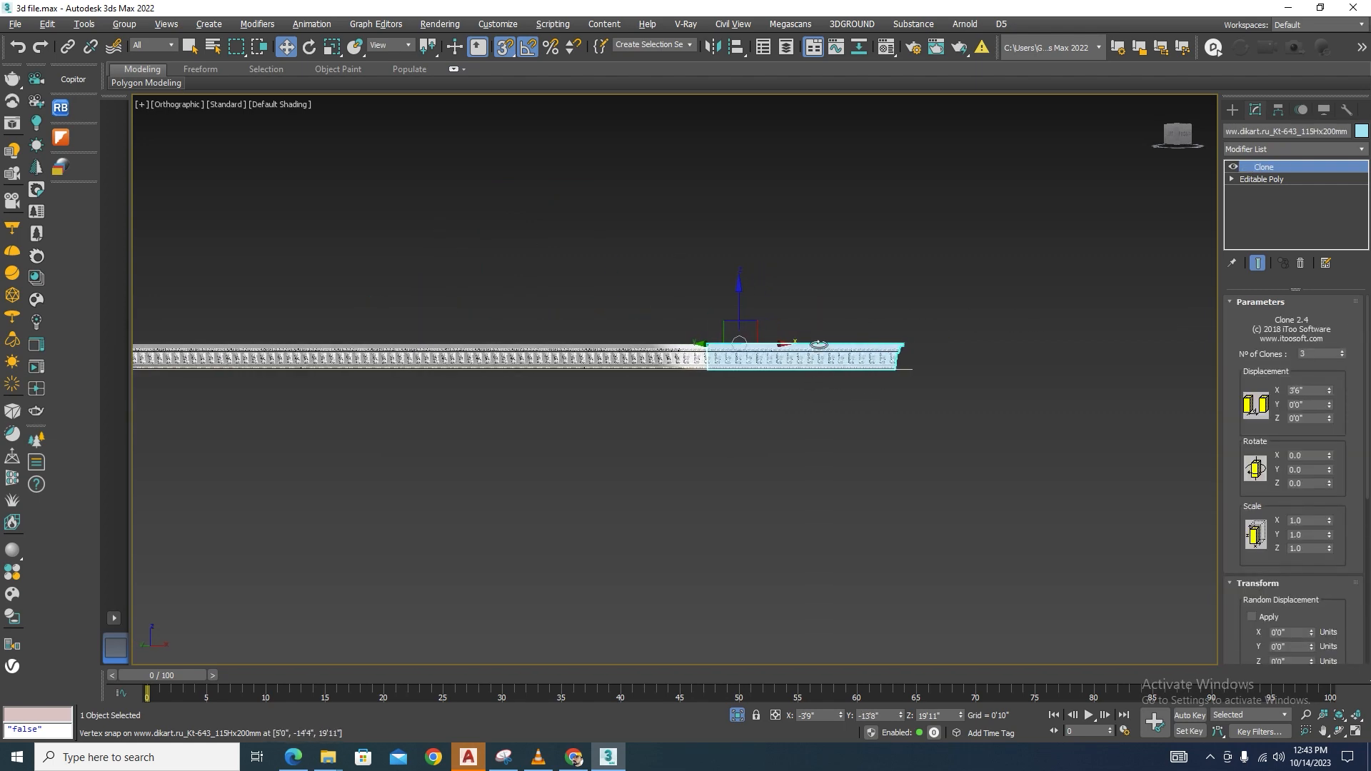
{"action": "scroll", "coordinate": [885, 321], "scroll_direction": "down", "scroll_amount": 5}
{"action": "scroll", "coordinate": [874, 386], "scroll_direction": "up", "scroll_amount": 1}
{"action": "middle_click_drag", "start_coordinate": [874, 385], "coordinate": [859, 457], "text": "alt"}
Select all six cornice moulding pieces and group them under the default name.
{"action": "left_click", "coordinate": [864, 449]}
{"action": "left_click_drag", "start_coordinate": [196, 562], "coordinate": [197, 562]}
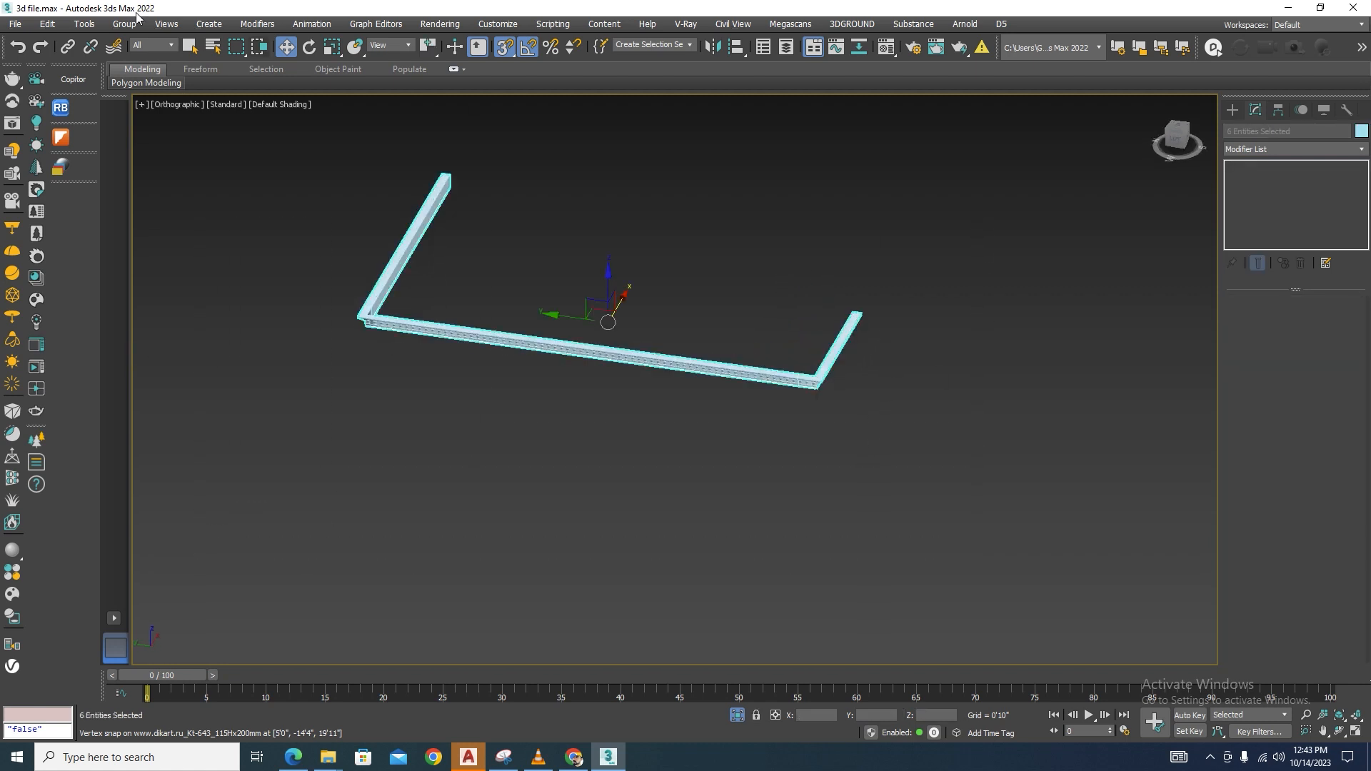
{"action": "left_click", "coordinate": [128, 24]}
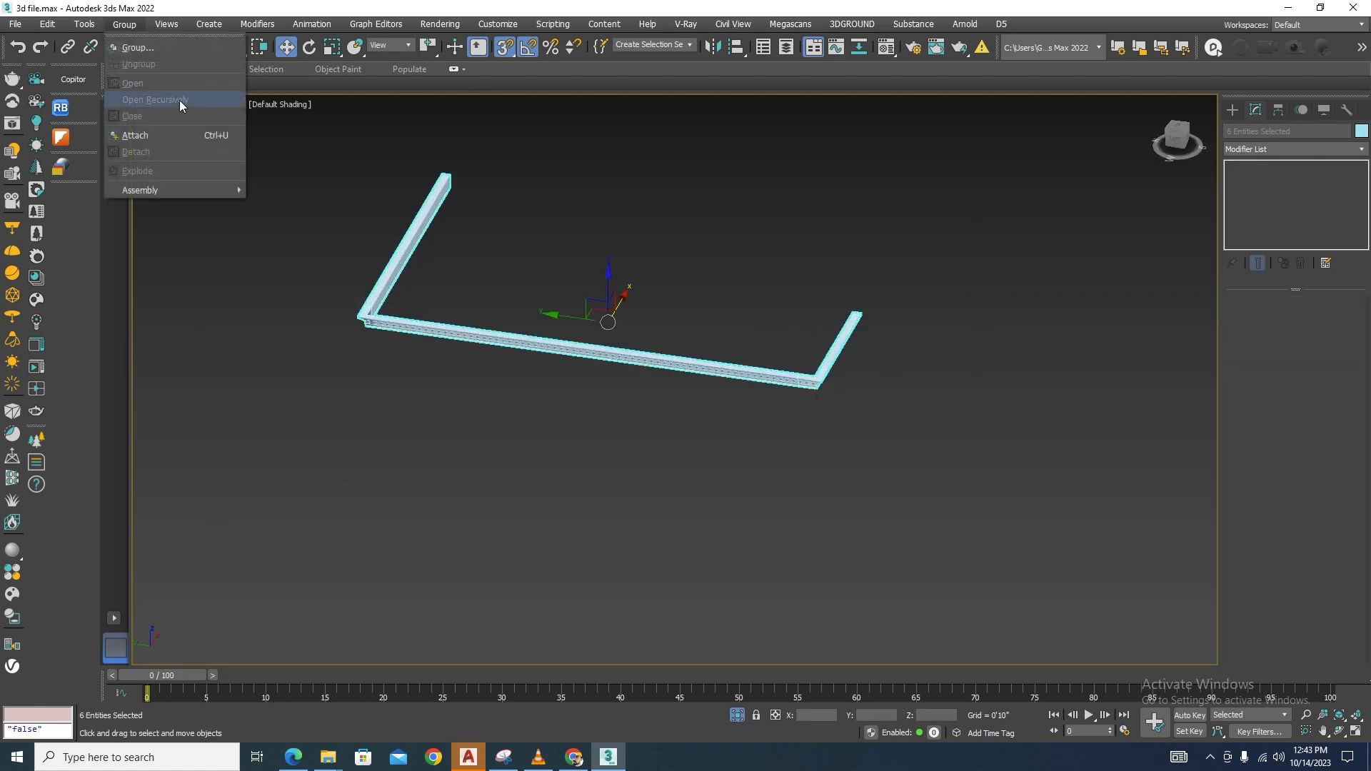
{"action": "left_click", "coordinate": [136, 47]}
{"action": "left_click", "coordinate": [696, 405]}
{"action": "left_click", "coordinate": [757, 618]}
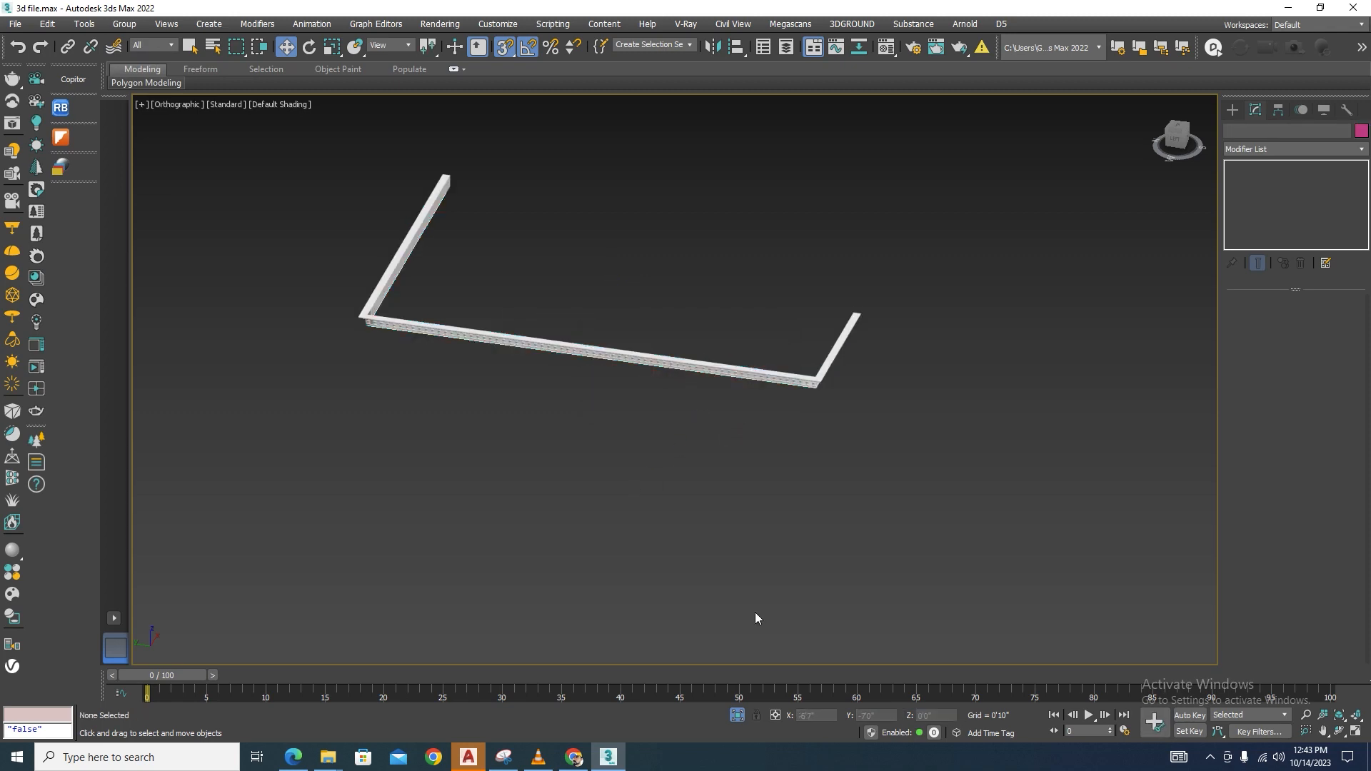
Exit isolation and check how the grouped moulding sits on the portico roof's front corner.
{"action": "left_click", "coordinate": [737, 716]}
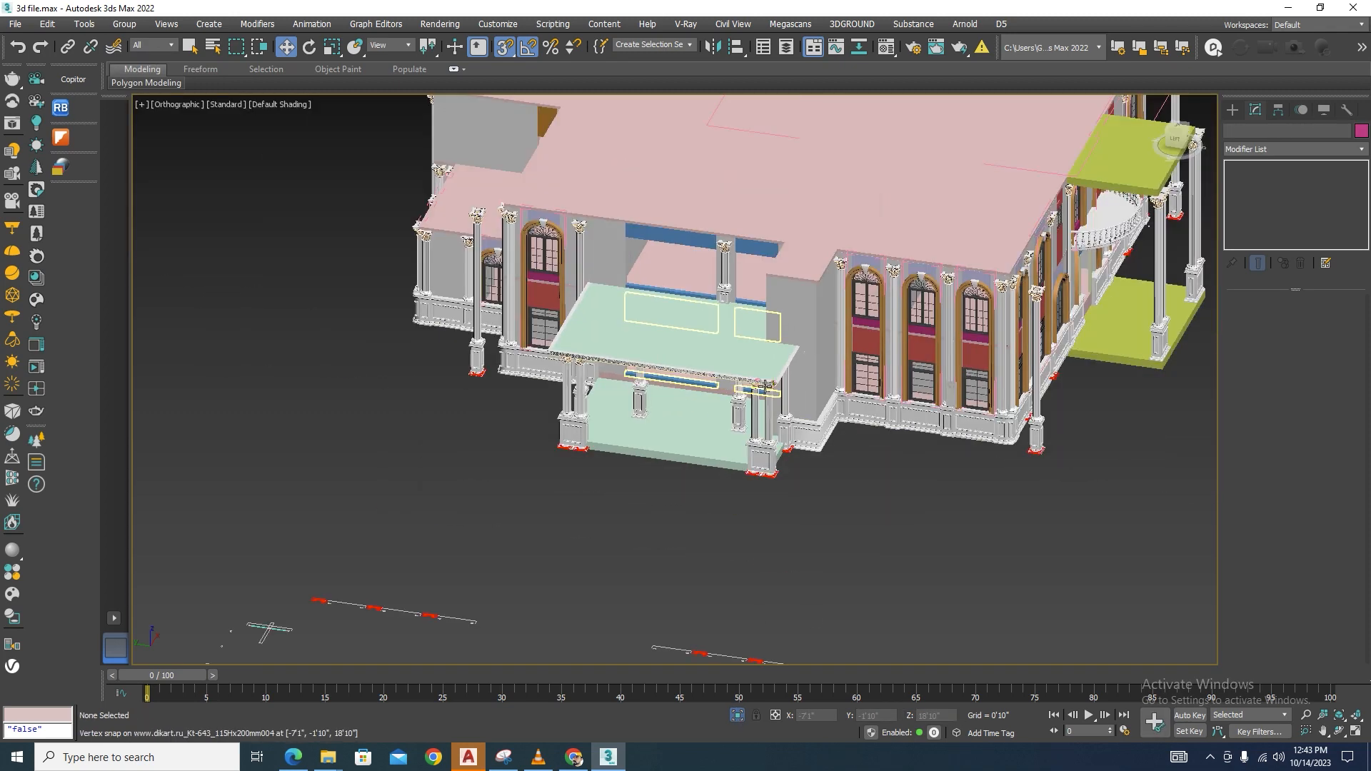
{"action": "scroll", "coordinate": [766, 381], "scroll_direction": "up", "scroll_amount": 5}
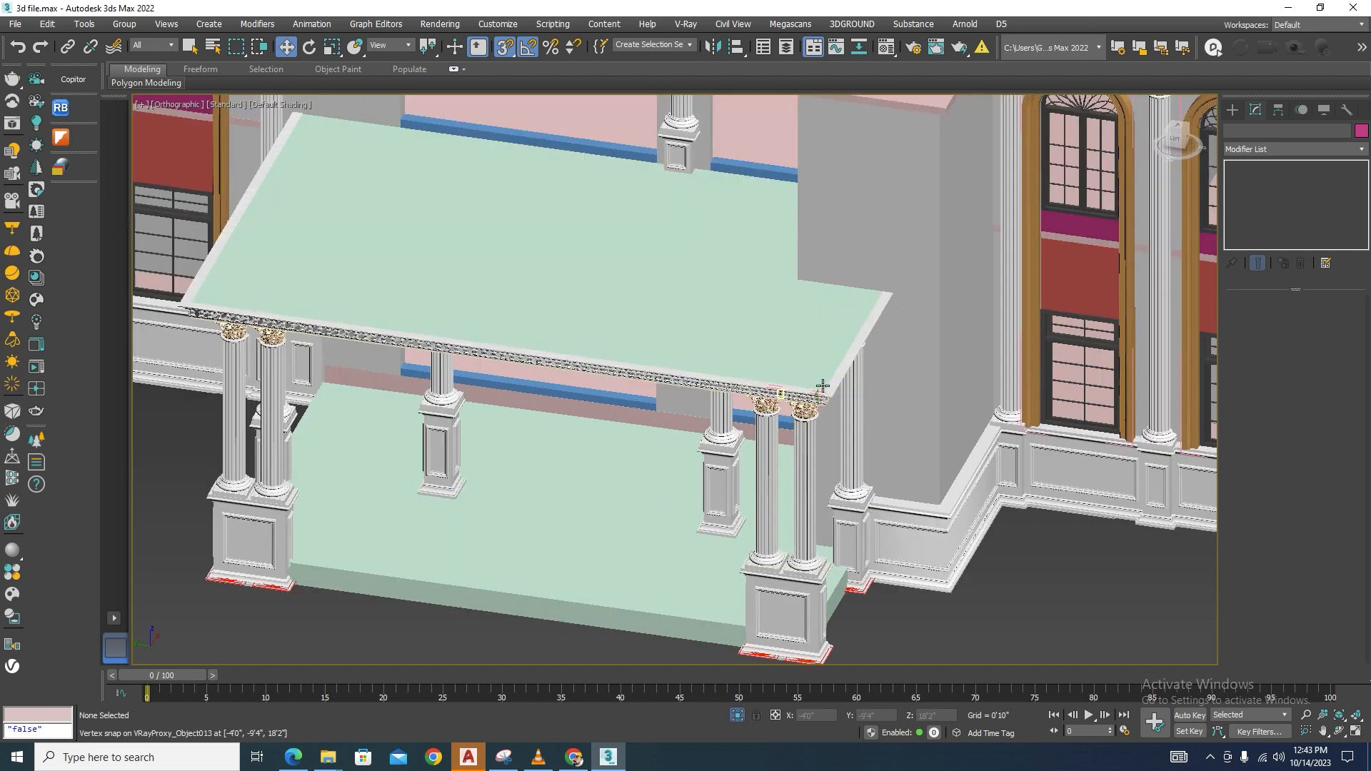
{"action": "scroll", "coordinate": [837, 397], "scroll_direction": "up", "scroll_amount": 4}
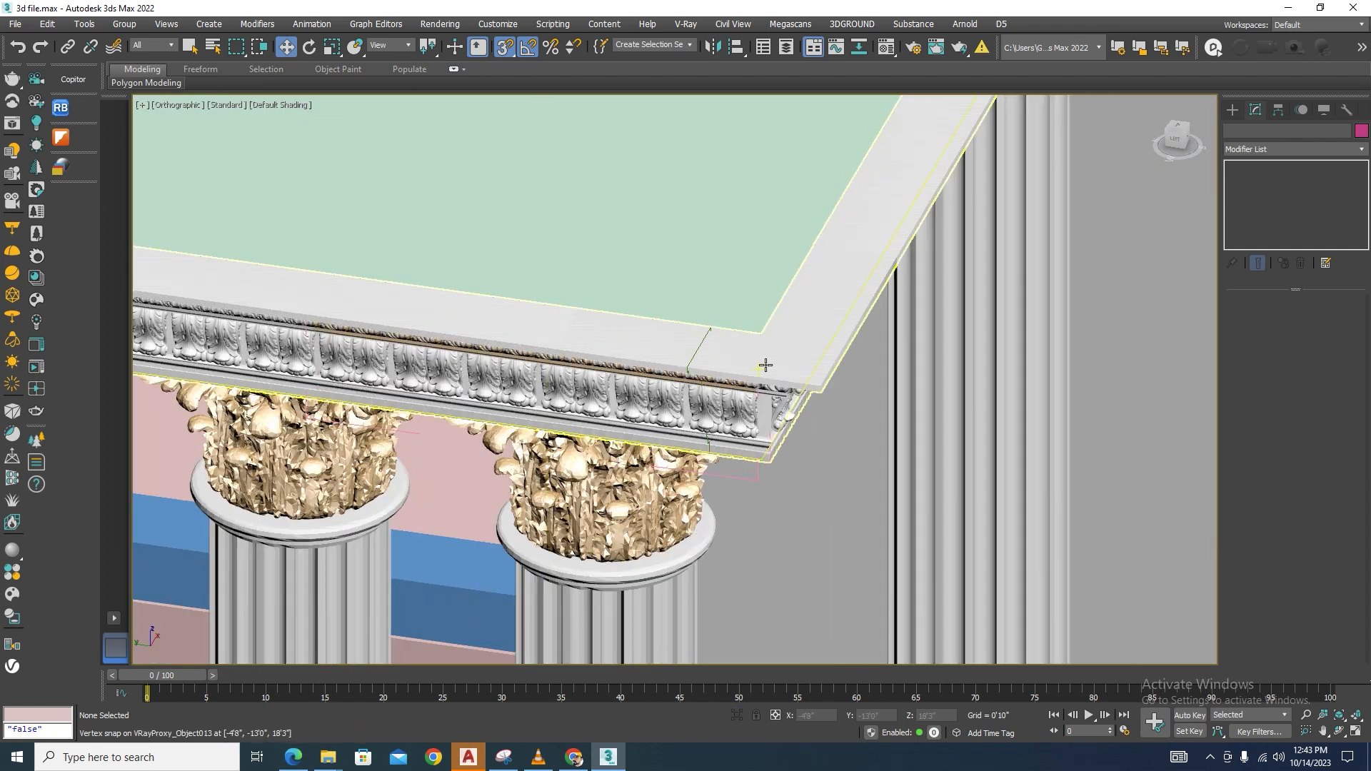
{"action": "left_click", "coordinate": [766, 366]}
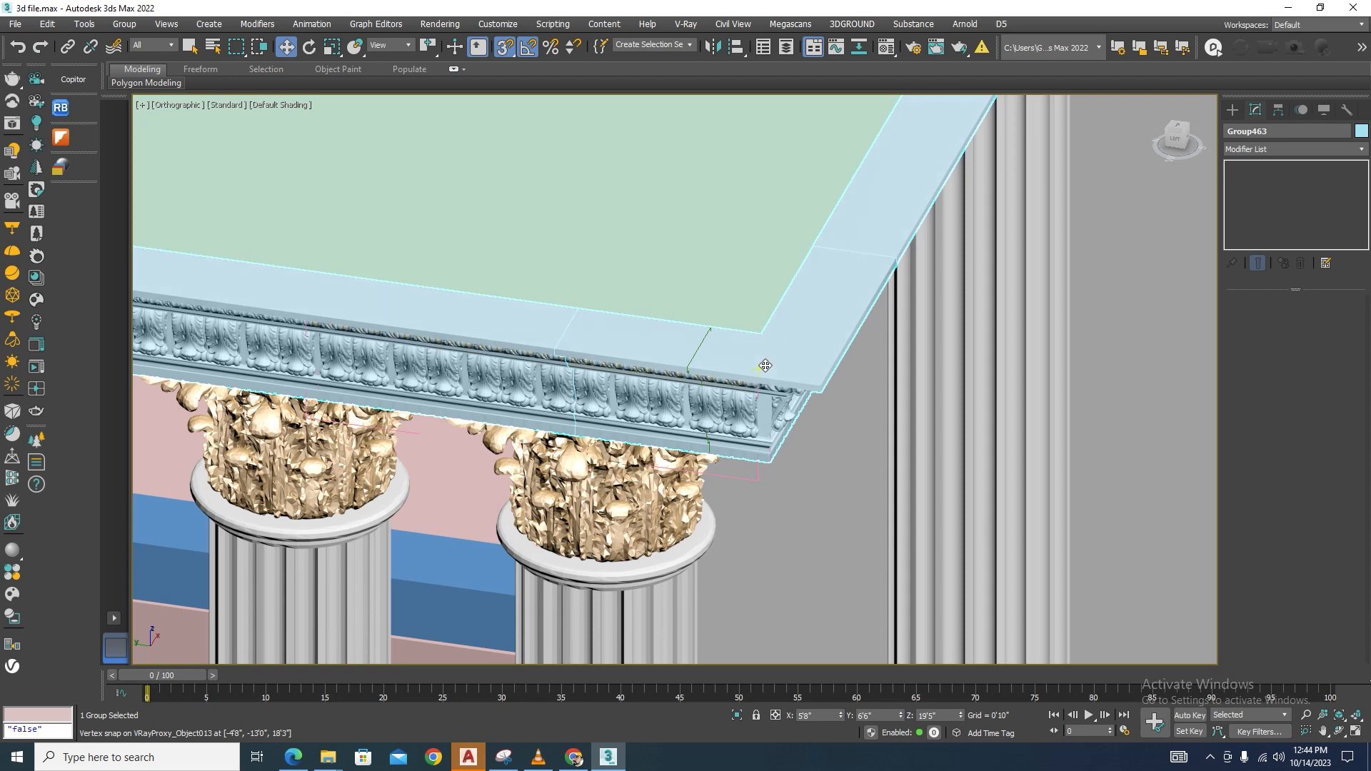
{"action": "scroll", "coordinate": [765, 366], "scroll_direction": "down", "scroll_amount": 2}
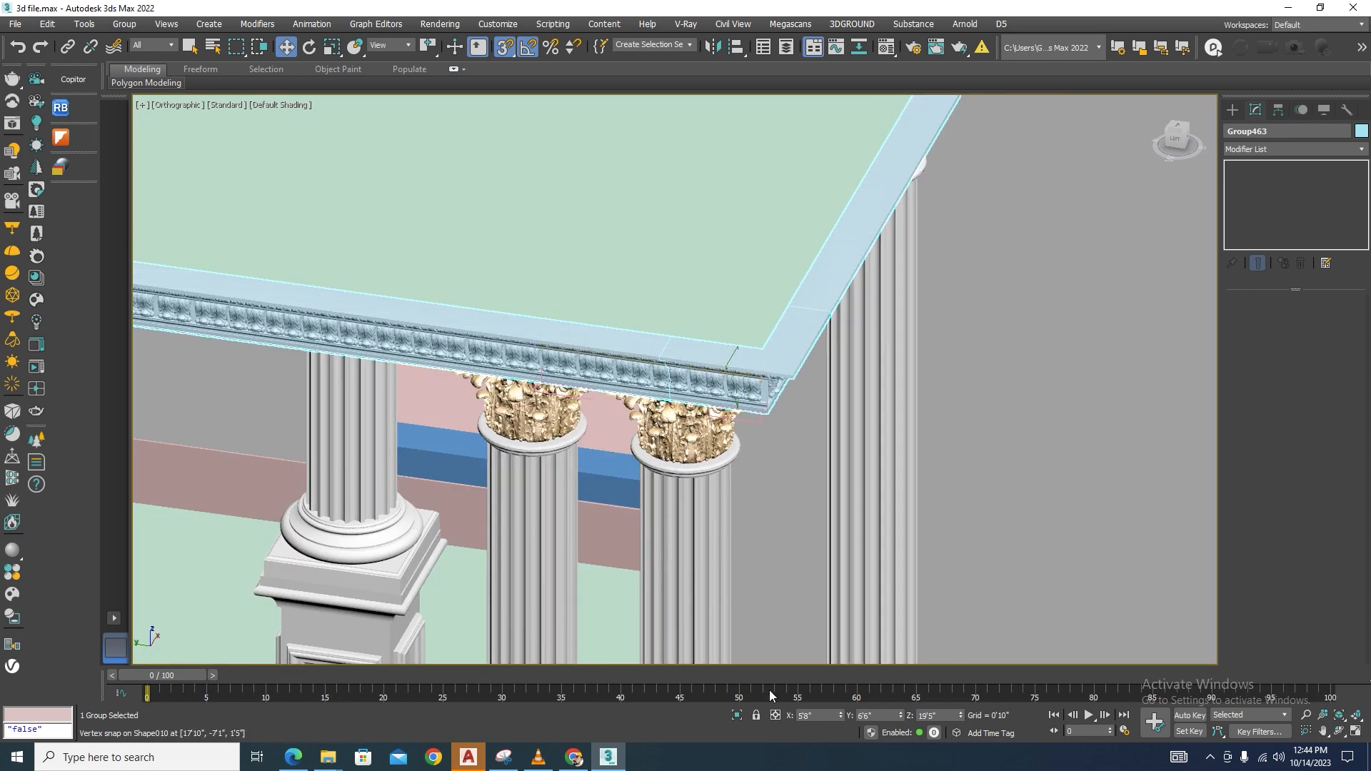
{"action": "left_click", "coordinate": [736, 716]}
{"action": "left_click", "coordinate": [828, 581]}
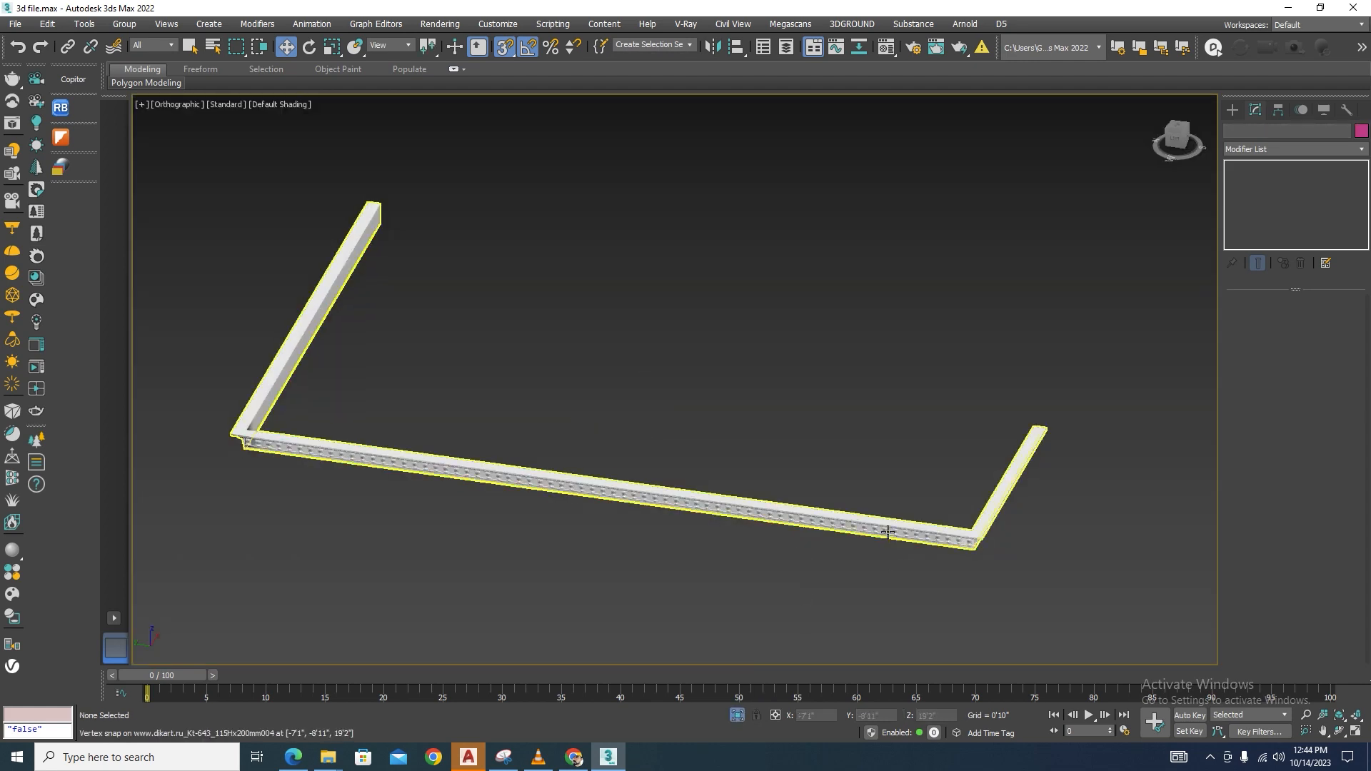
{"action": "left_click", "coordinate": [875, 489]}
{"action": "scroll", "coordinate": [904, 445], "scroll_direction": "down", "scroll_amount": 1}
{"action": "left_click_drag", "start_coordinate": [767, 437], "coordinate": [248, 365]}
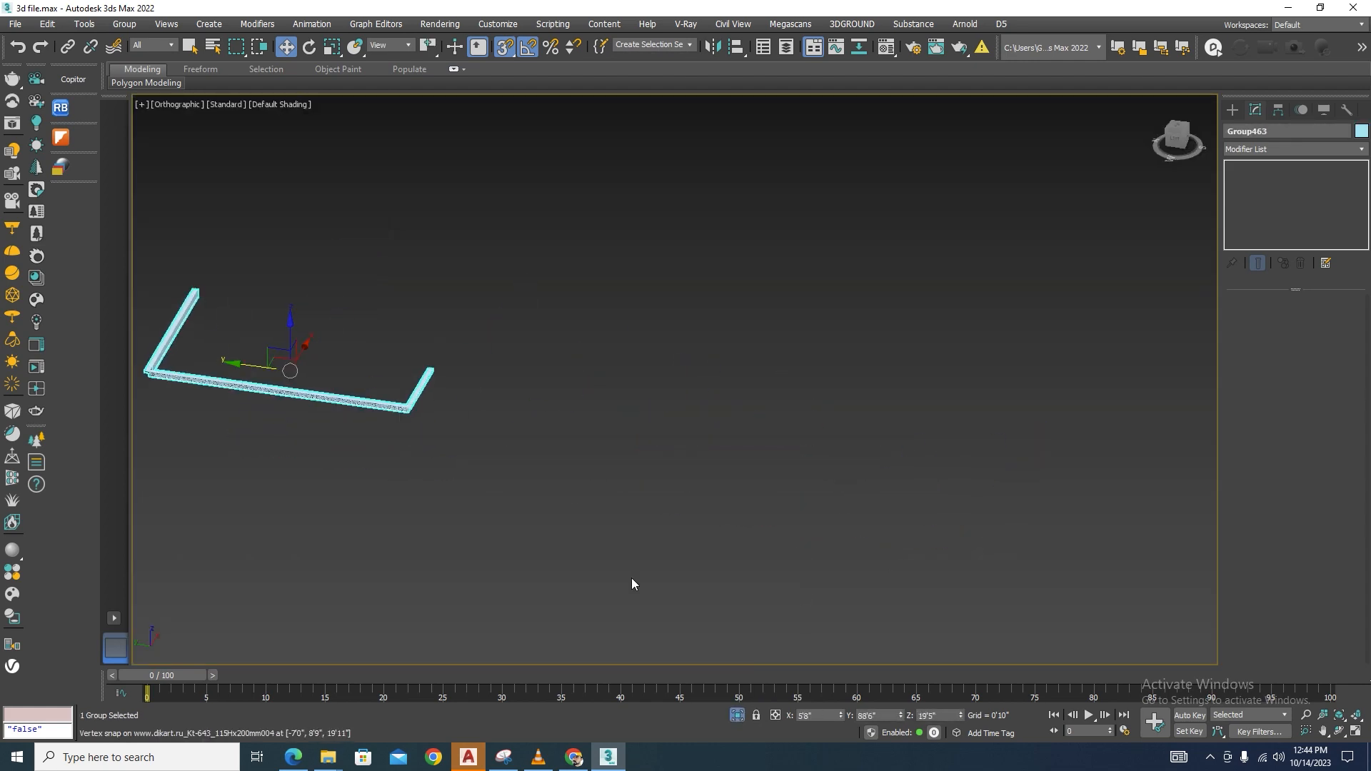
{"action": "left_click", "coordinate": [739, 717]}
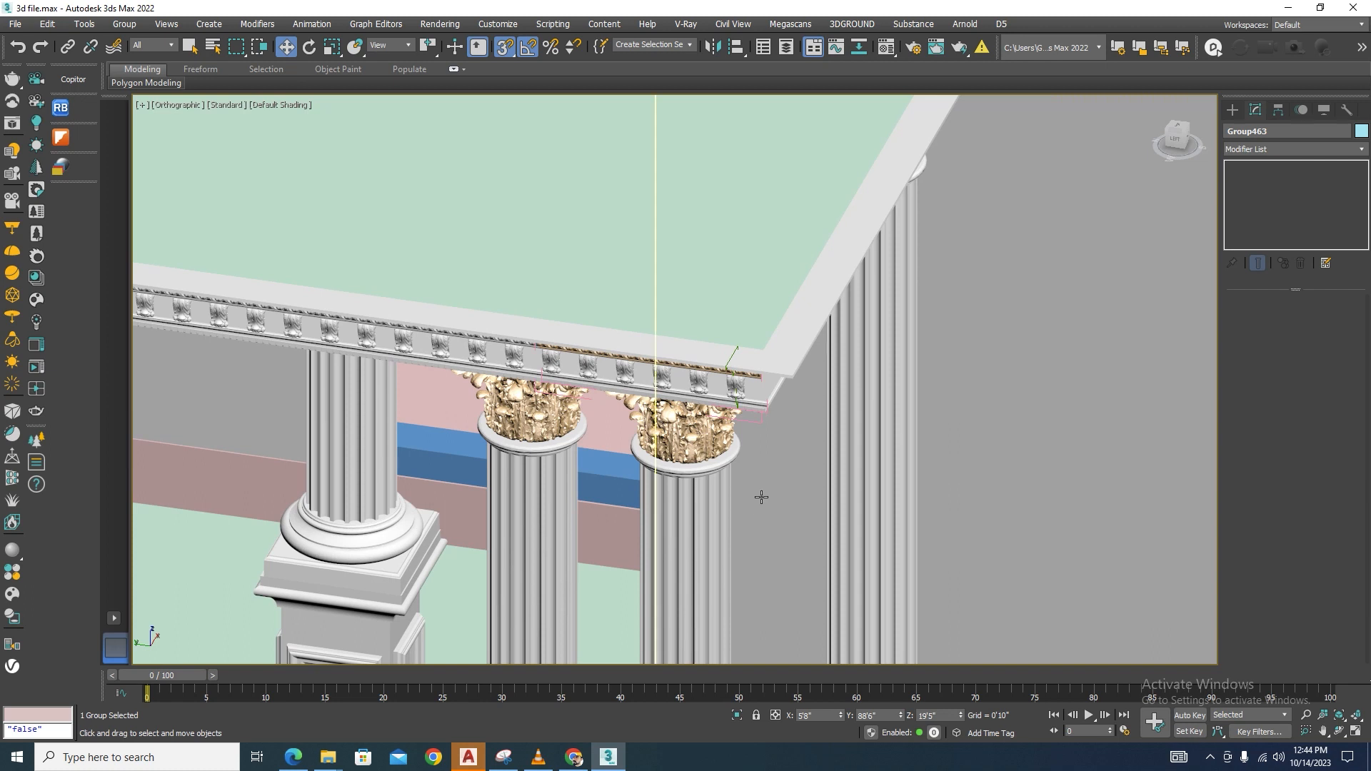
{"action": "key", "text": "alt+q"}
{"action": "key", "text": "ctrl+z"}
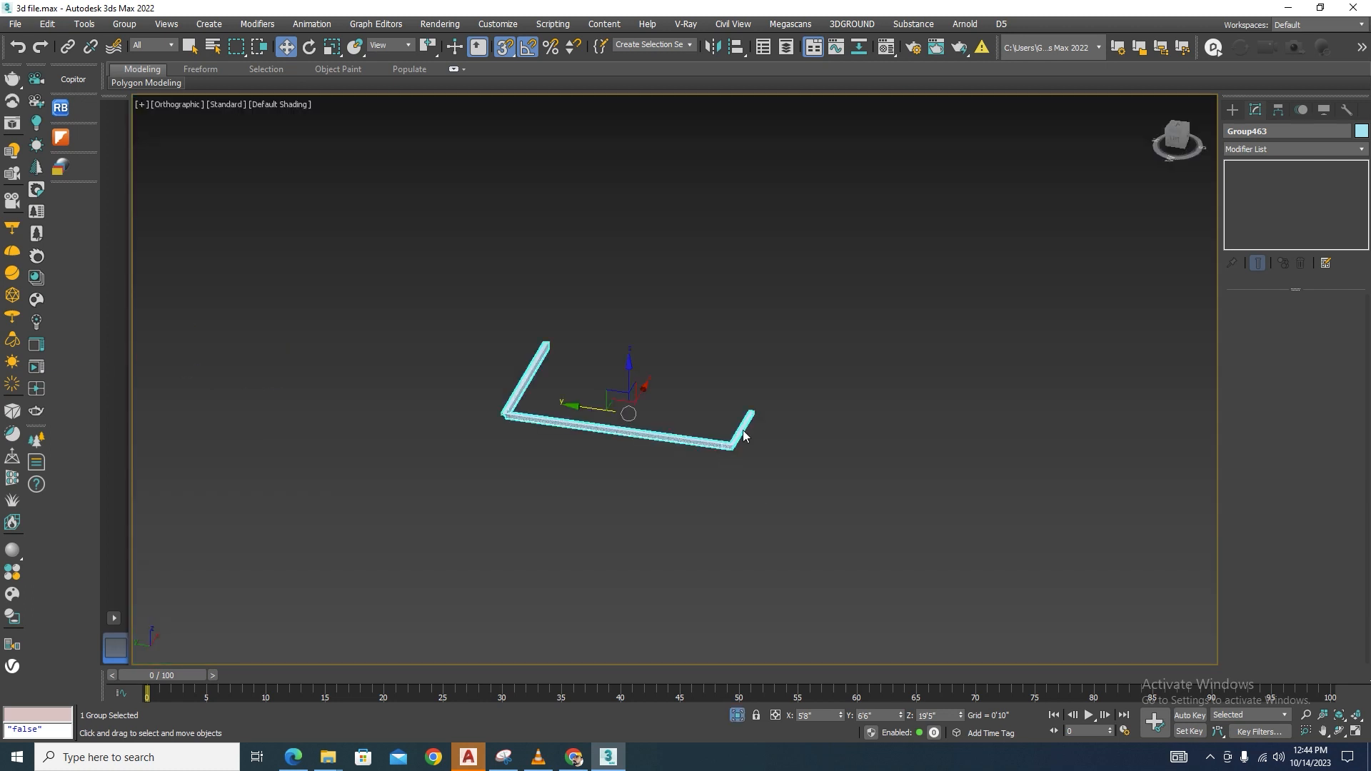
Hide the new cornice group and exit isolation to expose the old portico mouldings.
{"action": "right_click", "coordinate": [716, 436]}
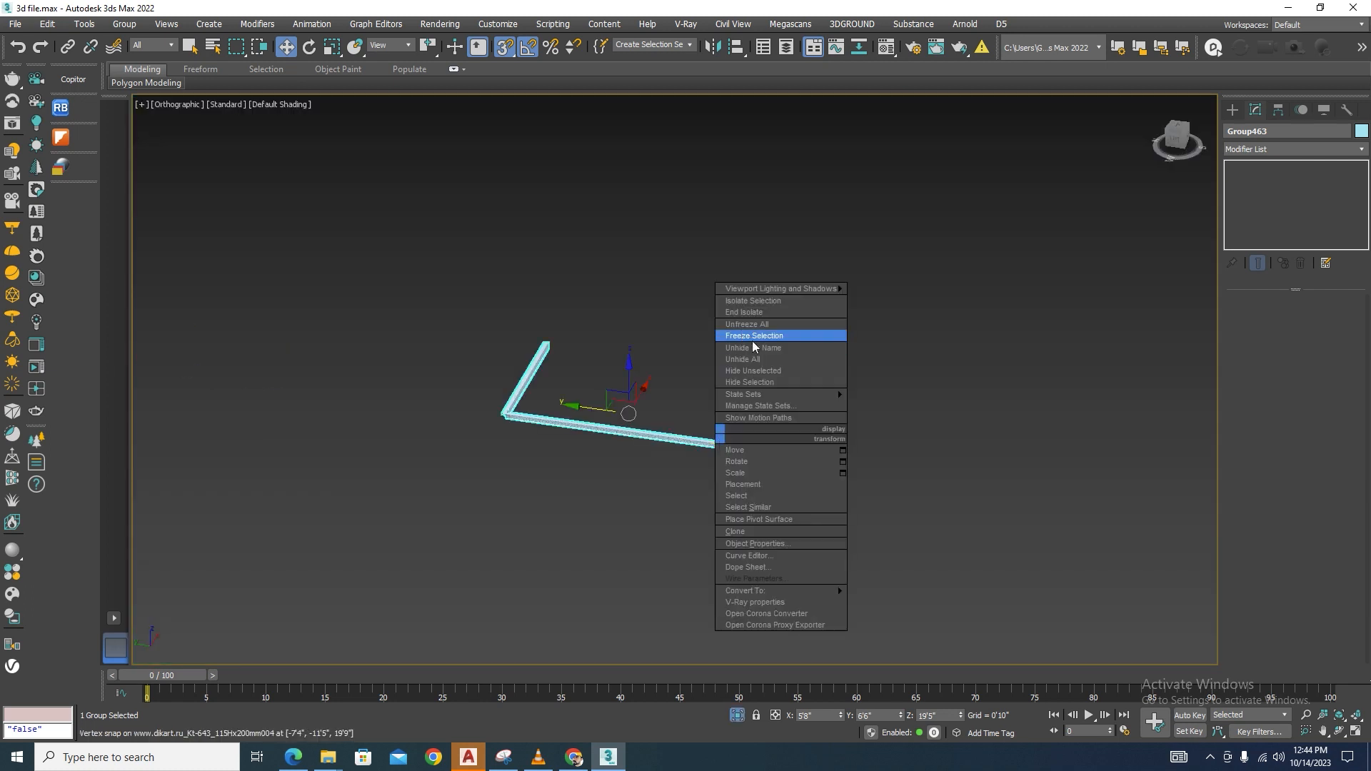
{"action": "left_click", "coordinate": [750, 382]}
{"action": "left_click", "coordinate": [737, 714]}
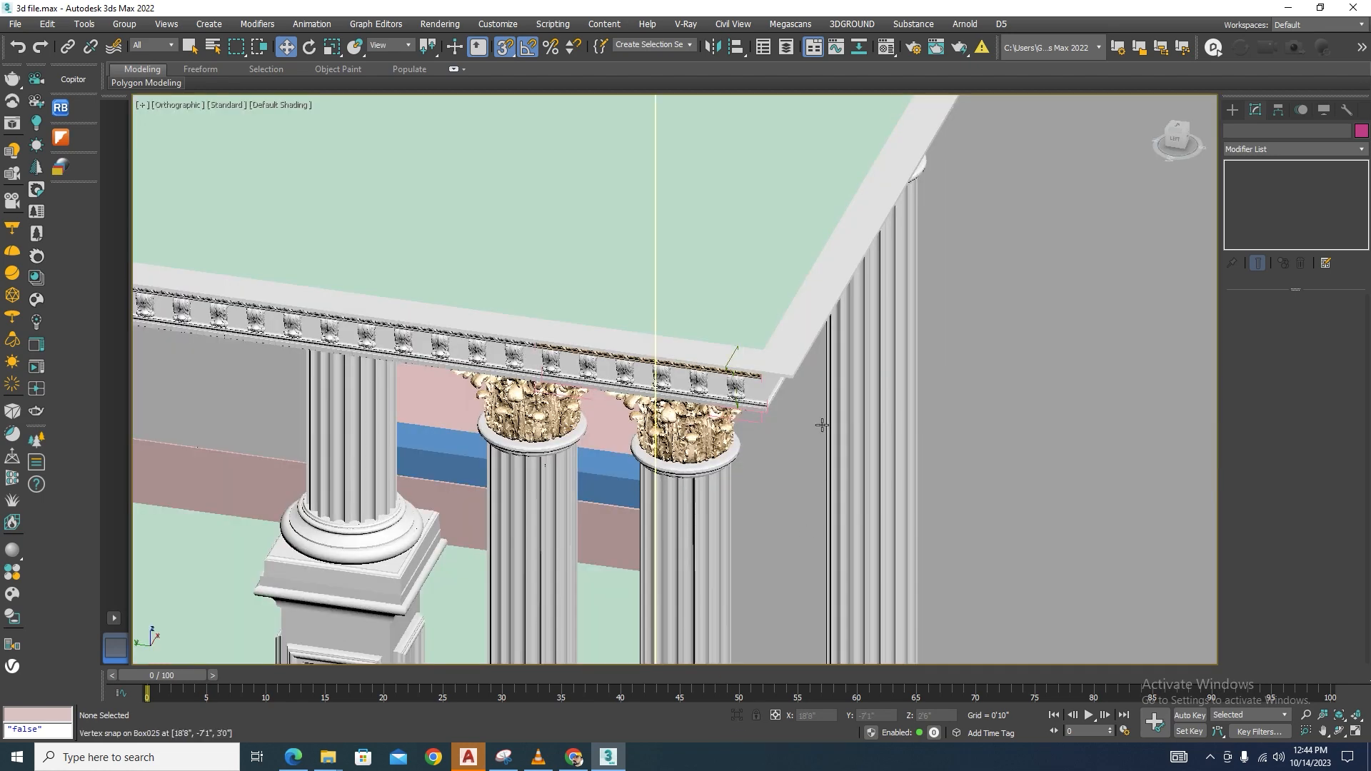
Delete the old crown moulding and the tan ornamental strips along the portico roof slab.
{"action": "scroll", "coordinate": [850, 367], "scroll_direction": "up", "scroll_amount": 3}
{"action": "left_click", "coordinate": [849, 367]}
{"action": "key", "text": "Delete"}
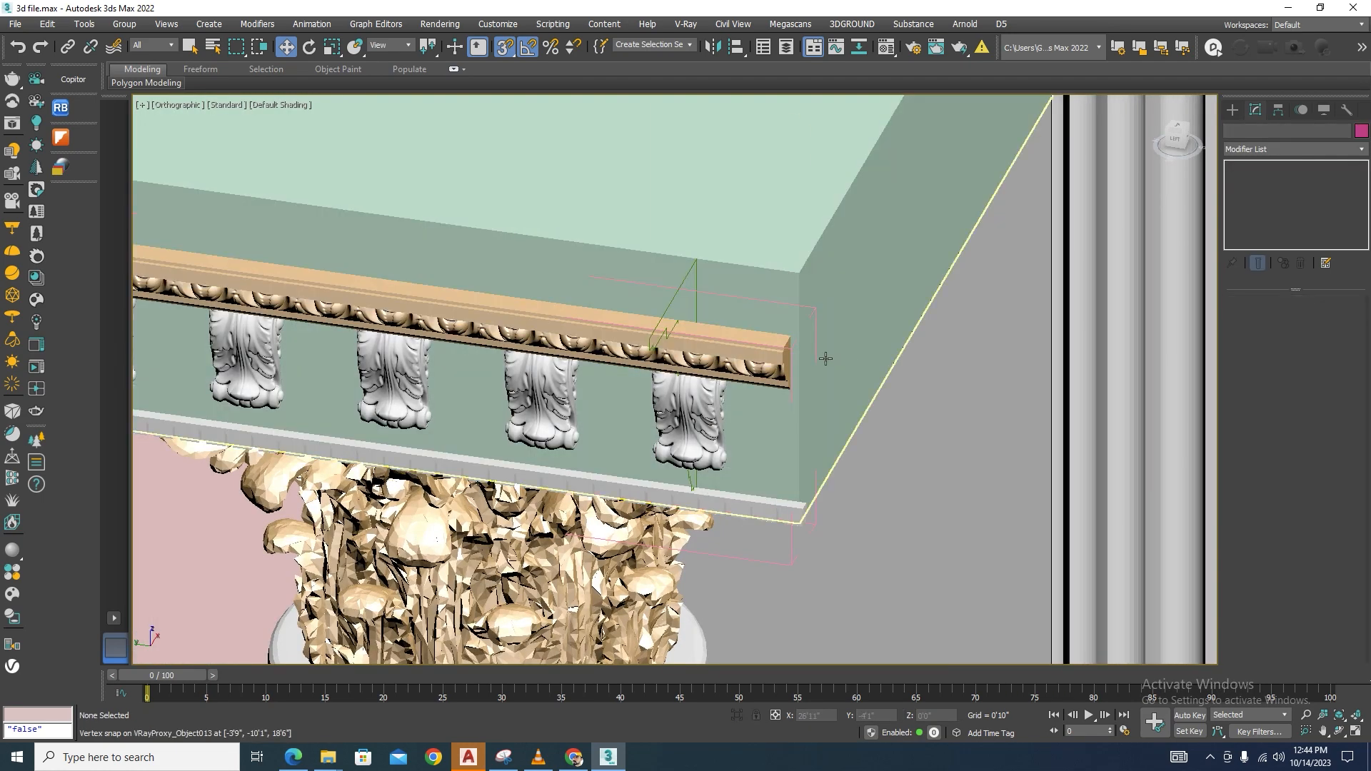
{"action": "left_click", "coordinate": [753, 359]}
{"action": "key", "text": "Delete"}
{"action": "left_click", "coordinate": [515, 348]}
{"action": "key", "text": "Delete"}
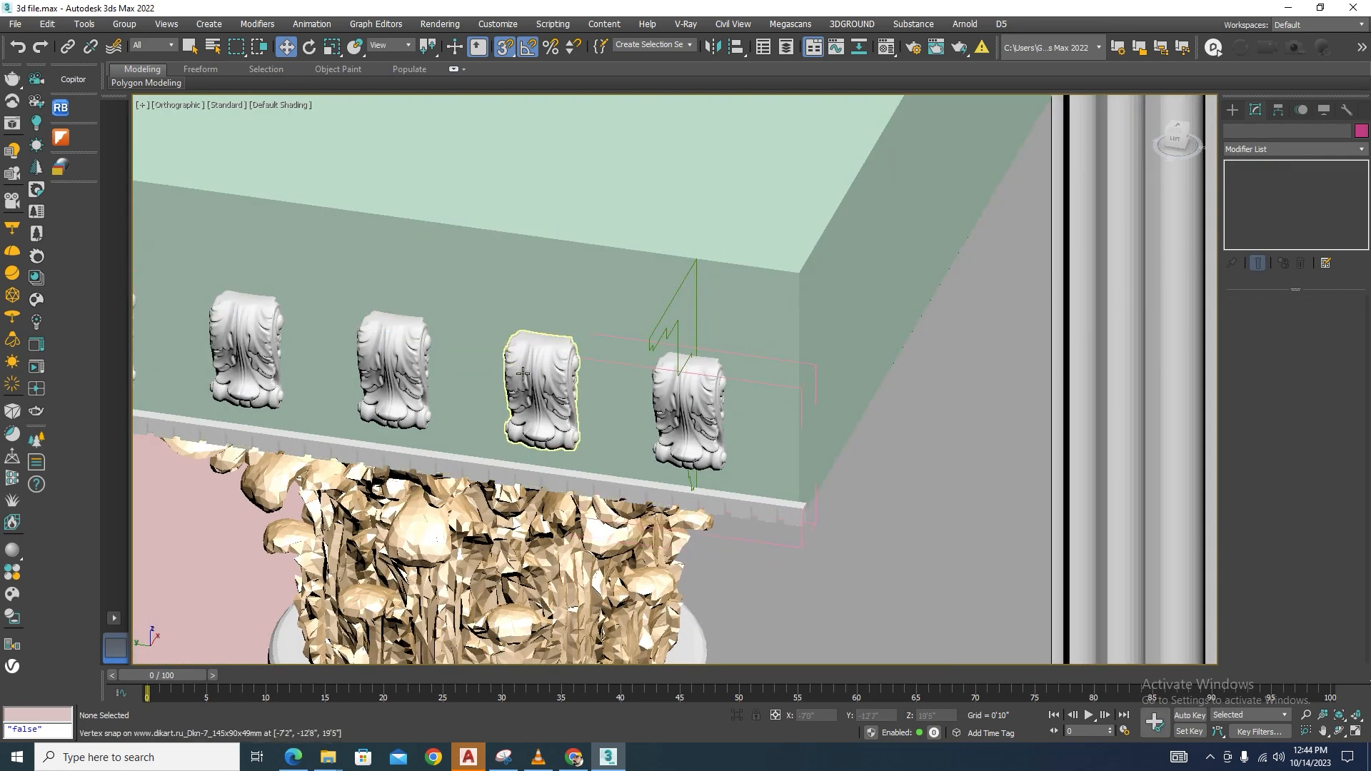
Delete the four old scroll corbels nearest the portico's front corner.
{"action": "left_click", "coordinate": [543, 393]}
{"action": "key", "text": "Delete"}
{"action": "left_click", "coordinate": [692, 403]}
{"action": "key", "text": "Delete"}
{"action": "left_click", "coordinate": [393, 368]}
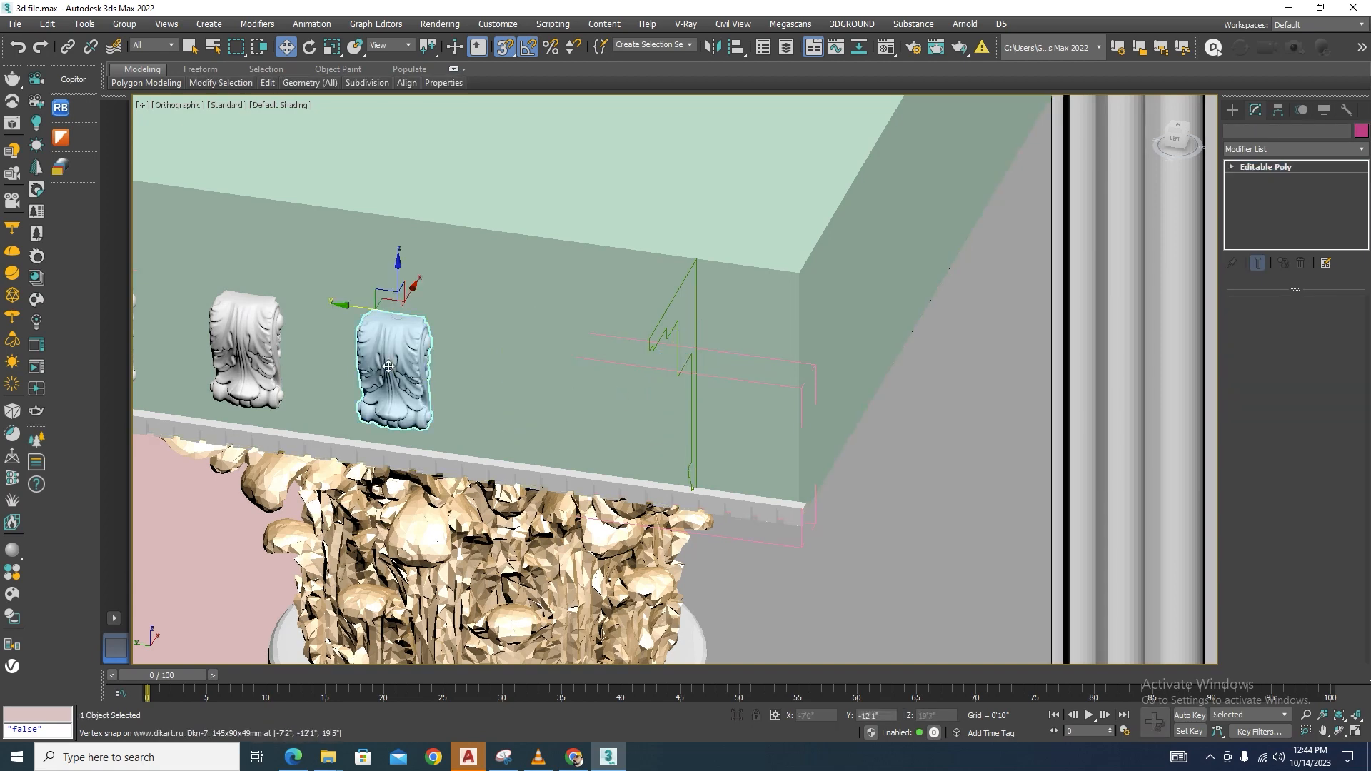
{"action": "key", "text": "Delete"}
{"action": "left_click", "coordinate": [246, 350]}
{"action": "key", "text": "Delete"}
Delete the old moulding segment, remaining loose corbels and thin bottom strip above the corner columns.
{"action": "scroll", "coordinate": [739, 356], "scroll_direction": "down", "scroll_amount": 6}
{"action": "scroll", "coordinate": [500, 293], "scroll_direction": "up", "scroll_amount": 4}
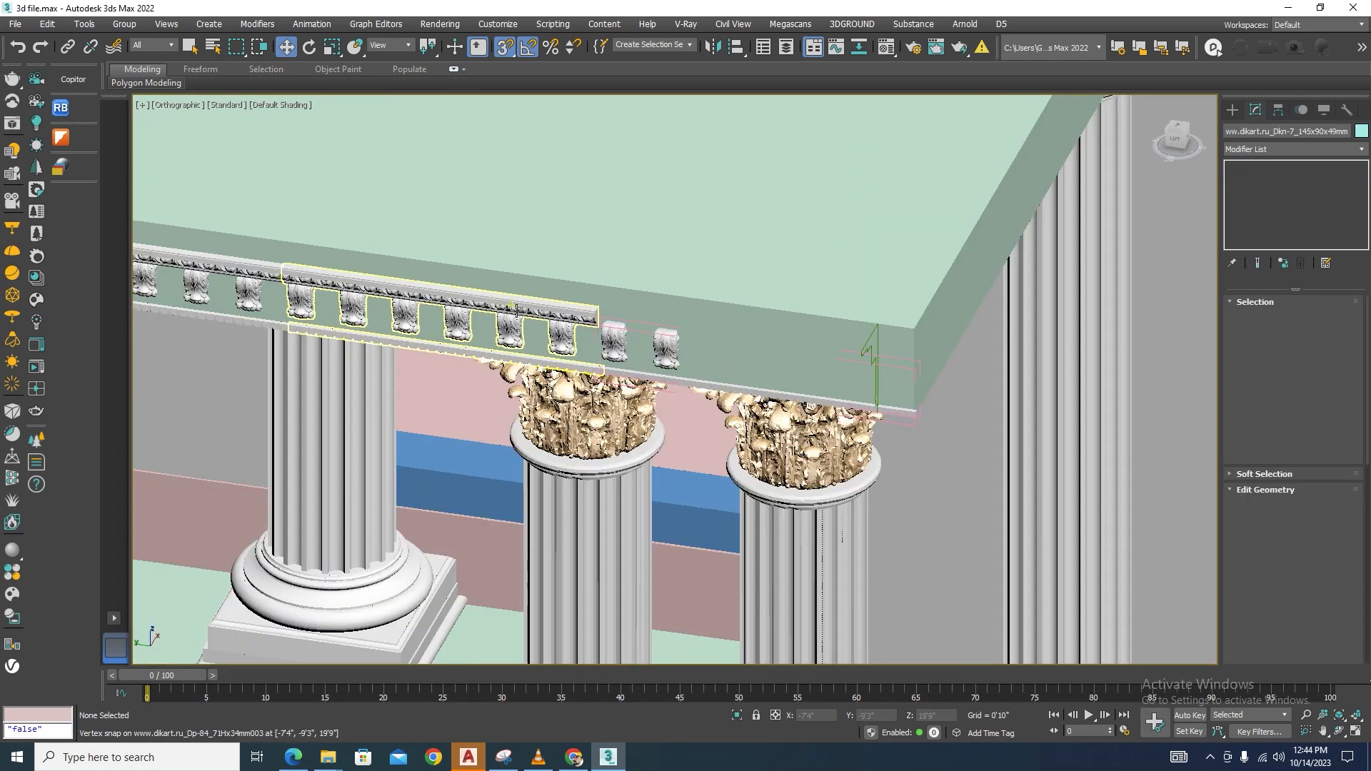
{"action": "left_click", "coordinate": [513, 314]}
{"action": "key", "text": "Delete"}
{"action": "left_click", "coordinate": [644, 362]}
{"action": "key", "text": "Delete"}
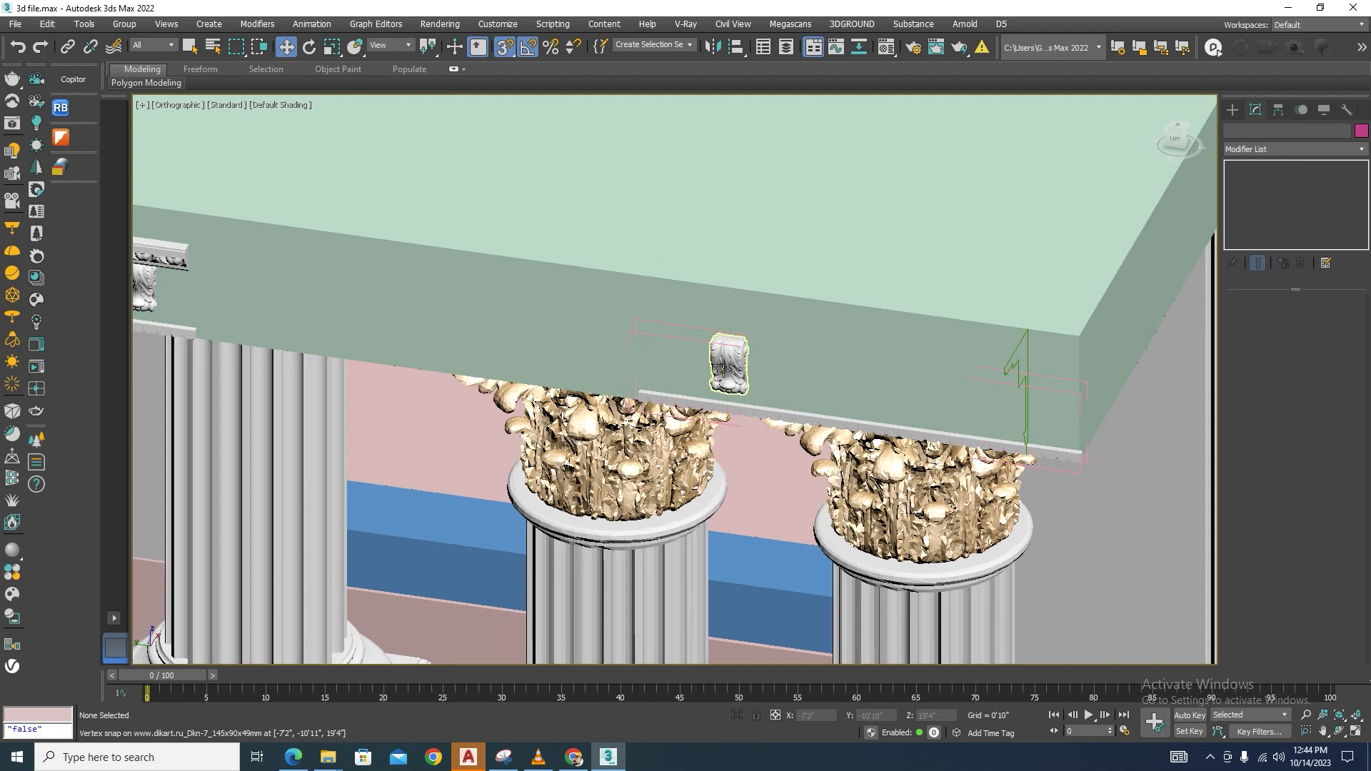
{"action": "left_click", "coordinate": [728, 364]}
{"action": "key", "text": "Delete"}
{"action": "scroll", "coordinate": [699, 404], "scroll_direction": "up", "scroll_amount": 4}
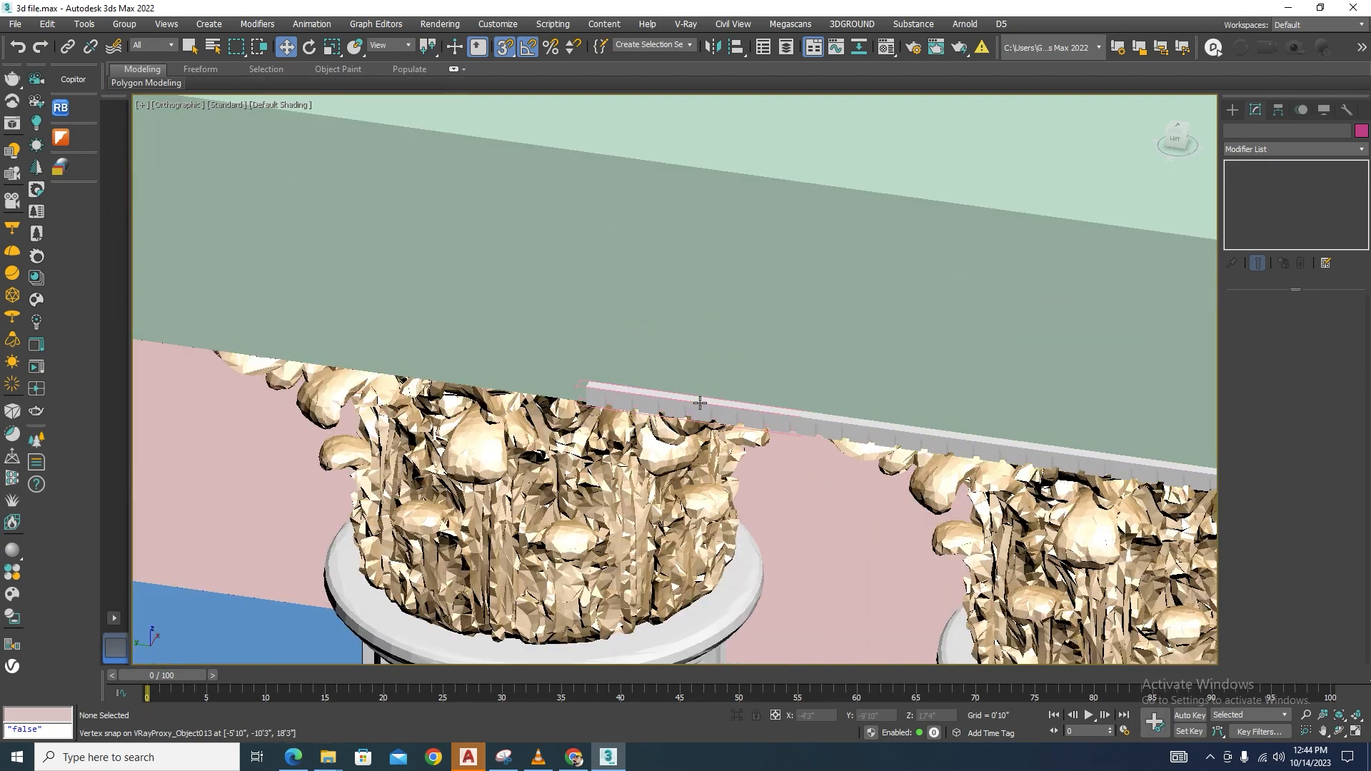
{"action": "left_click", "coordinate": [835, 423]}
{"action": "key", "text": "Delete"}
Delete the remaining old moulding segments with corbels along the portico roof's front edge.
{"action": "scroll", "coordinate": [1081, 402], "scroll_direction": "down", "scroll_amount": 5}
{"action": "scroll", "coordinate": [1040, 383], "scroll_direction": "up", "scroll_amount": 3}
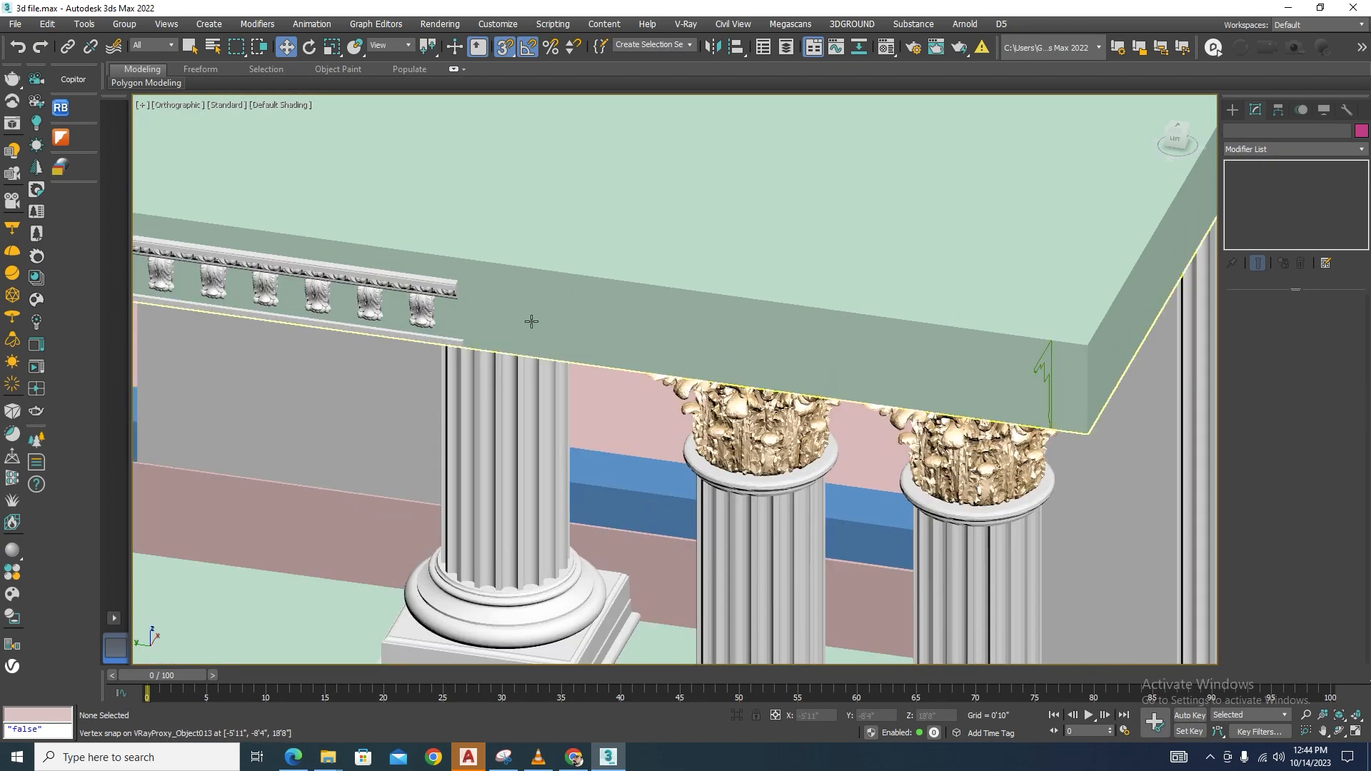
{"action": "left_click", "coordinate": [384, 287]}
{"action": "key", "text": "Delete"}
{"action": "scroll", "coordinate": [383, 287], "scroll_direction": "down", "scroll_amount": 4}
{"action": "middle_click_drag", "start_coordinate": [295, 294], "coordinate": [463, 295]}
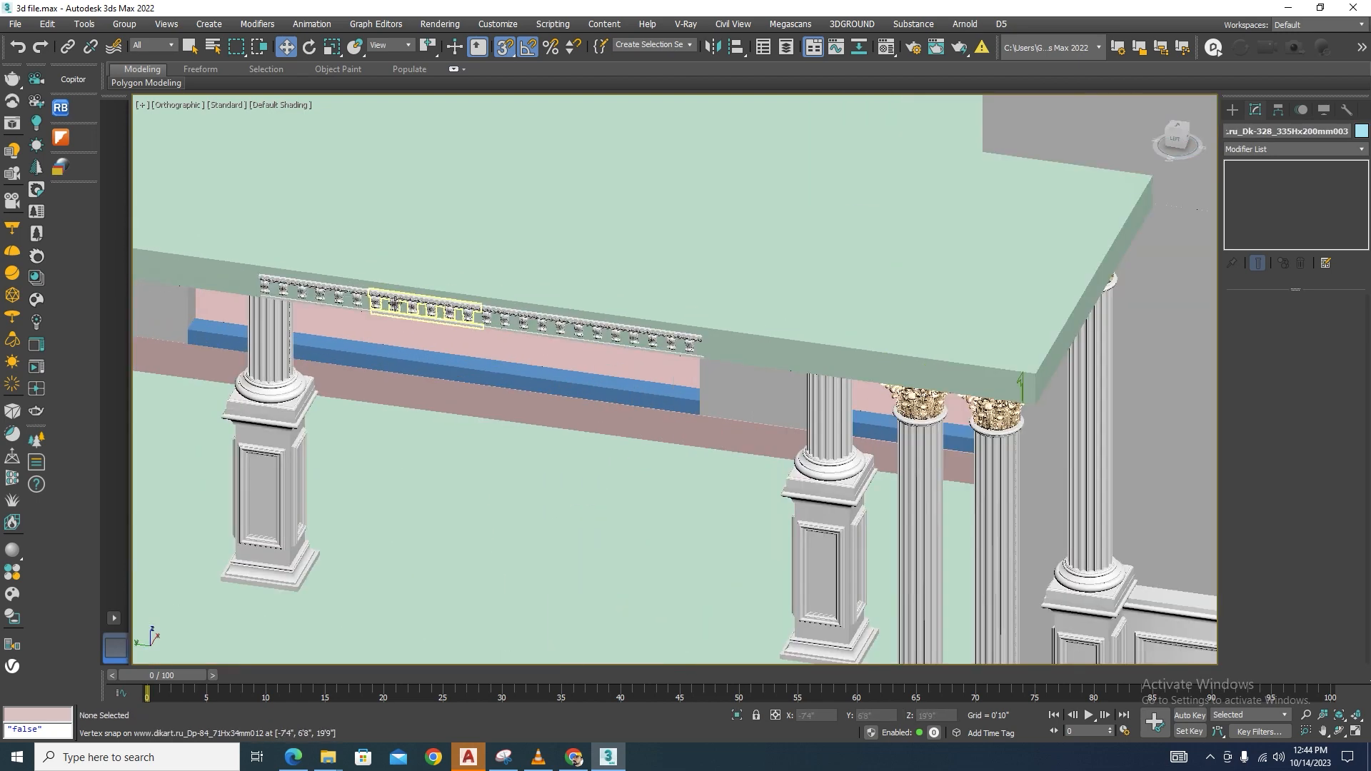
{"action": "scroll", "coordinate": [463, 295], "scroll_direction": "up", "scroll_amount": 5}
{"action": "left_click", "coordinate": [464, 295]}
{"action": "key", "text": "Delete"}
{"action": "left_click", "coordinate": [650, 322]}
{"action": "key", "text": "Delete"}
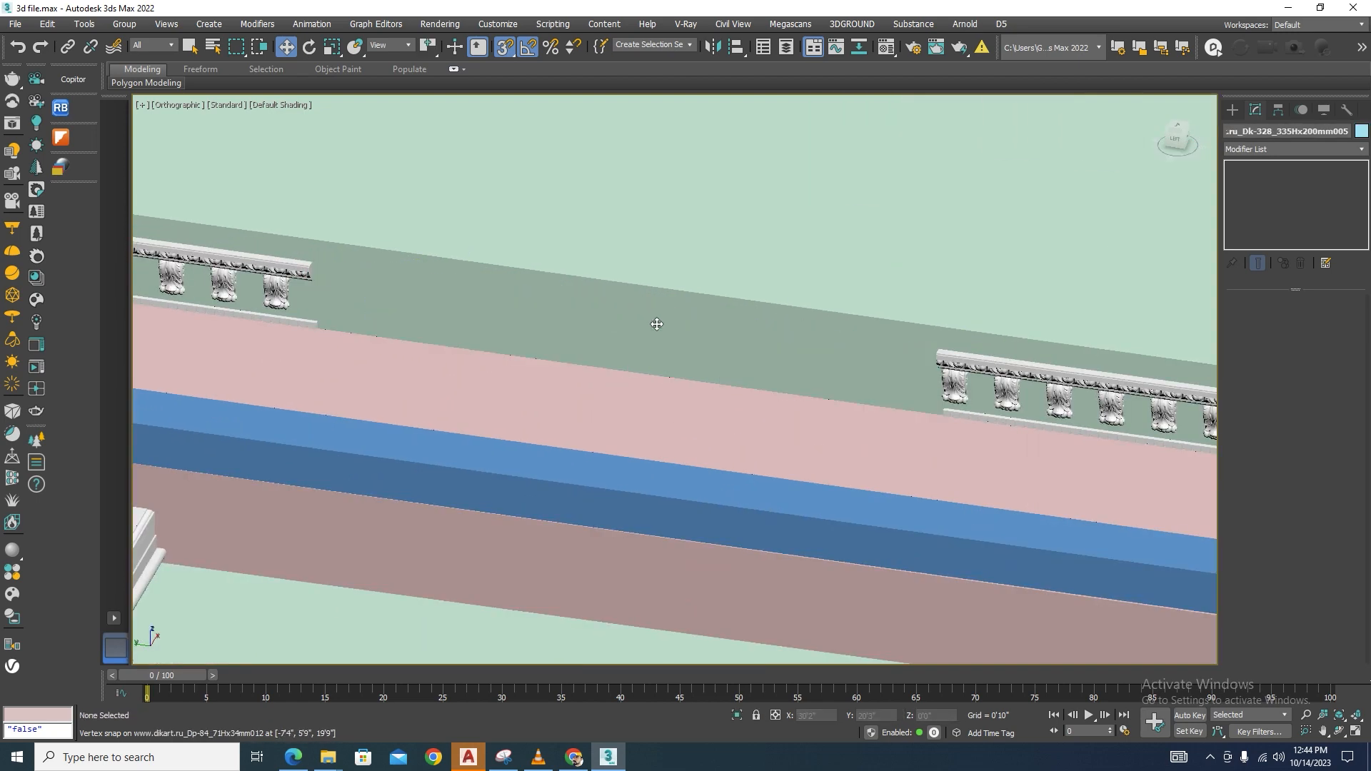
{"action": "left_click", "coordinate": [240, 269]}
{"action": "key", "text": "Delete"}
{"action": "left_click", "coordinate": [1000, 375]}
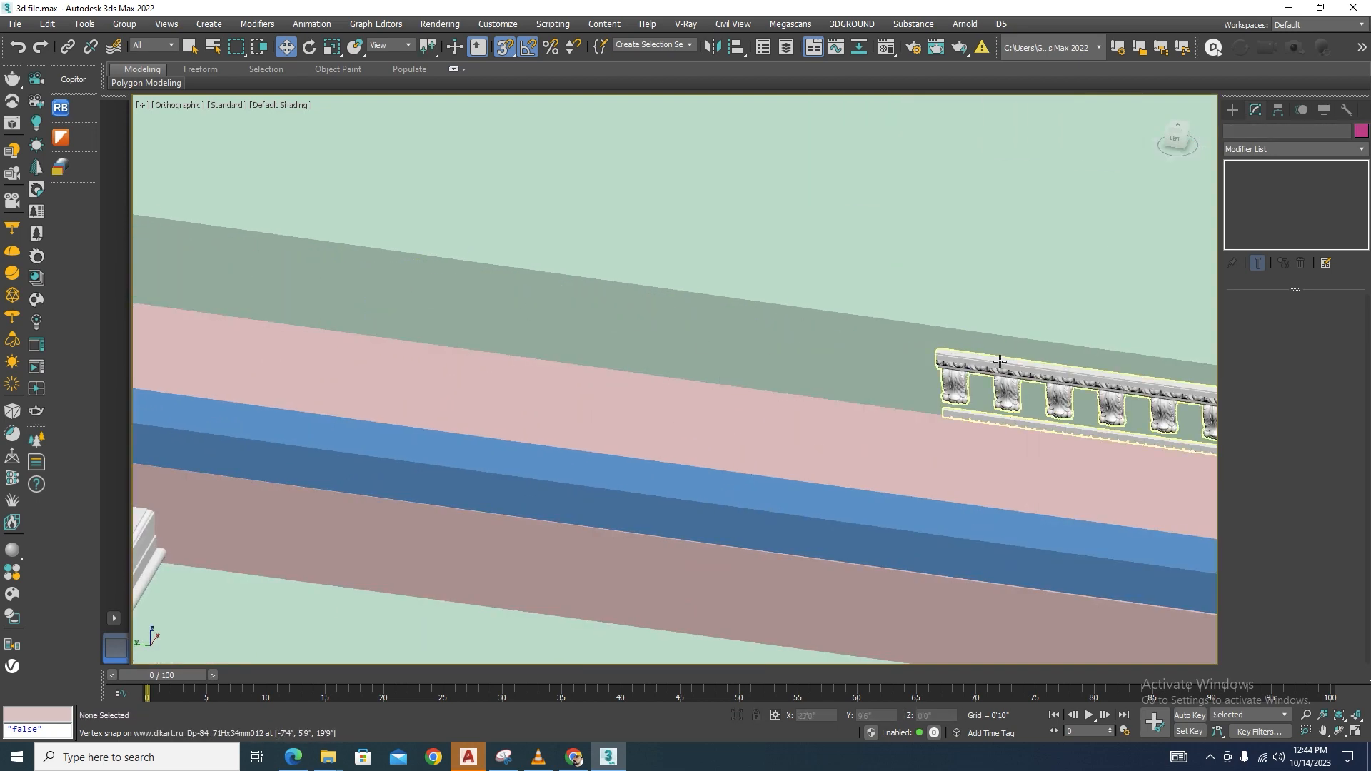
{"action": "key", "text": "Delete"}
{"action": "scroll", "coordinate": [784, 337], "scroll_direction": "down", "scroll_amount": 5}
{"action": "key", "text": "Delete"}
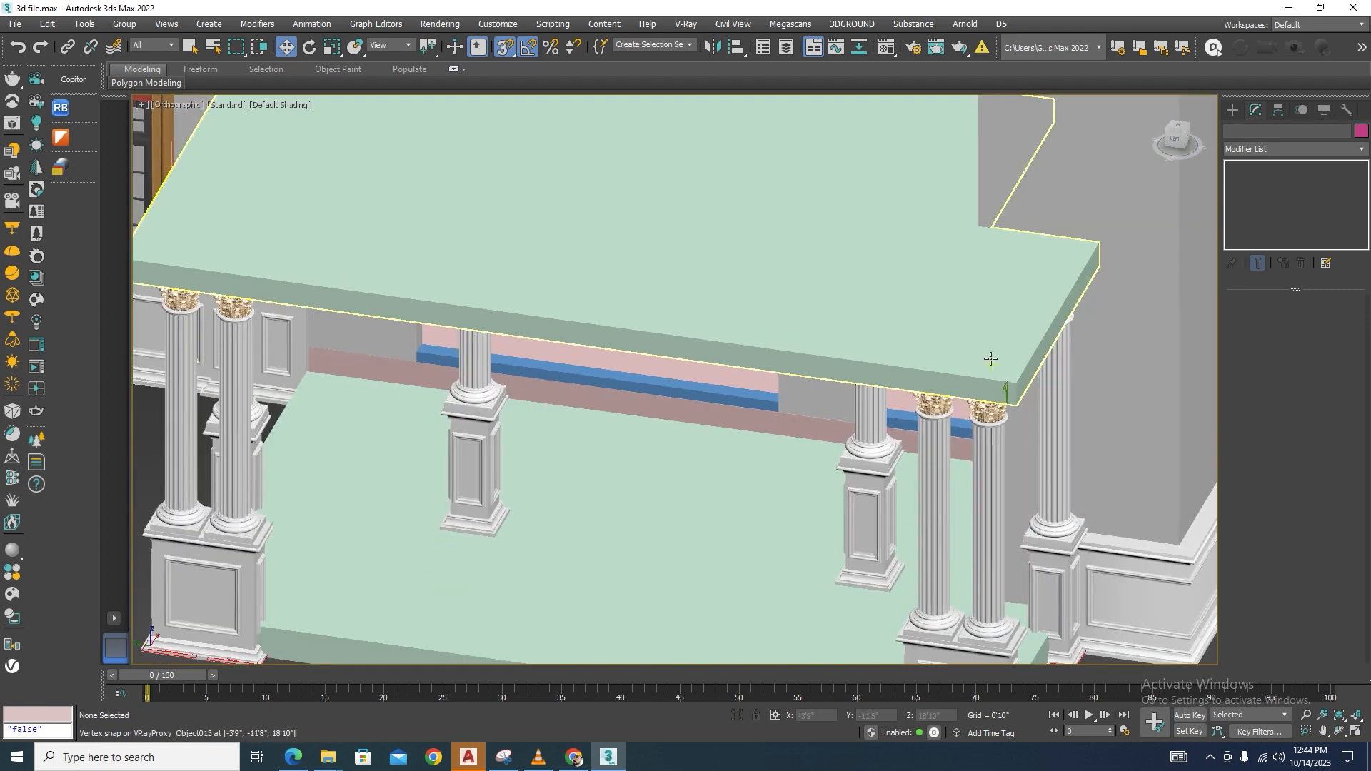
Unhide the new cornice group around the portico roof slab.
{"action": "scroll", "coordinate": [989, 361], "scroll_direction": "up", "scroll_amount": 4}
{"action": "scroll", "coordinate": [997, 373], "scroll_direction": "down", "scroll_amount": 4}
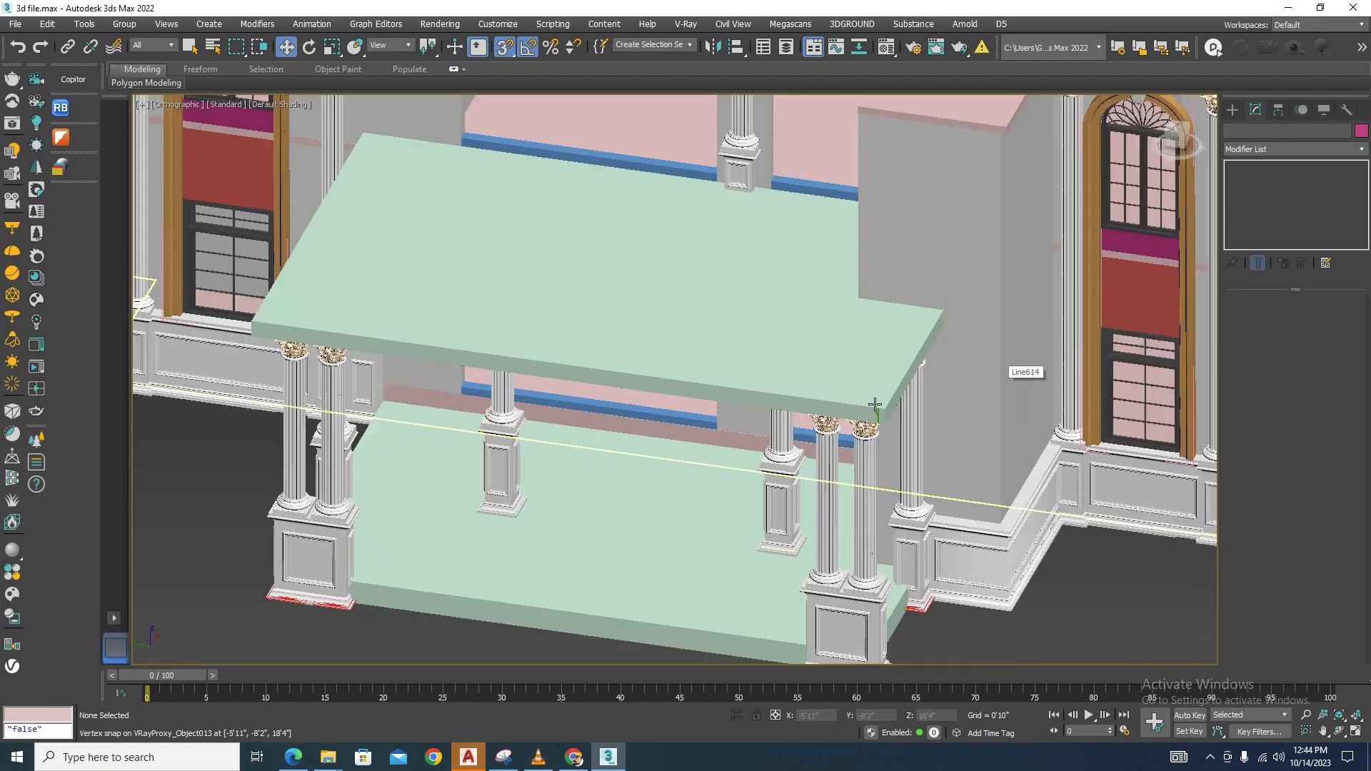
{"action": "right_click", "coordinate": [798, 381]}
{"action": "left_click", "coordinate": [833, 320]}
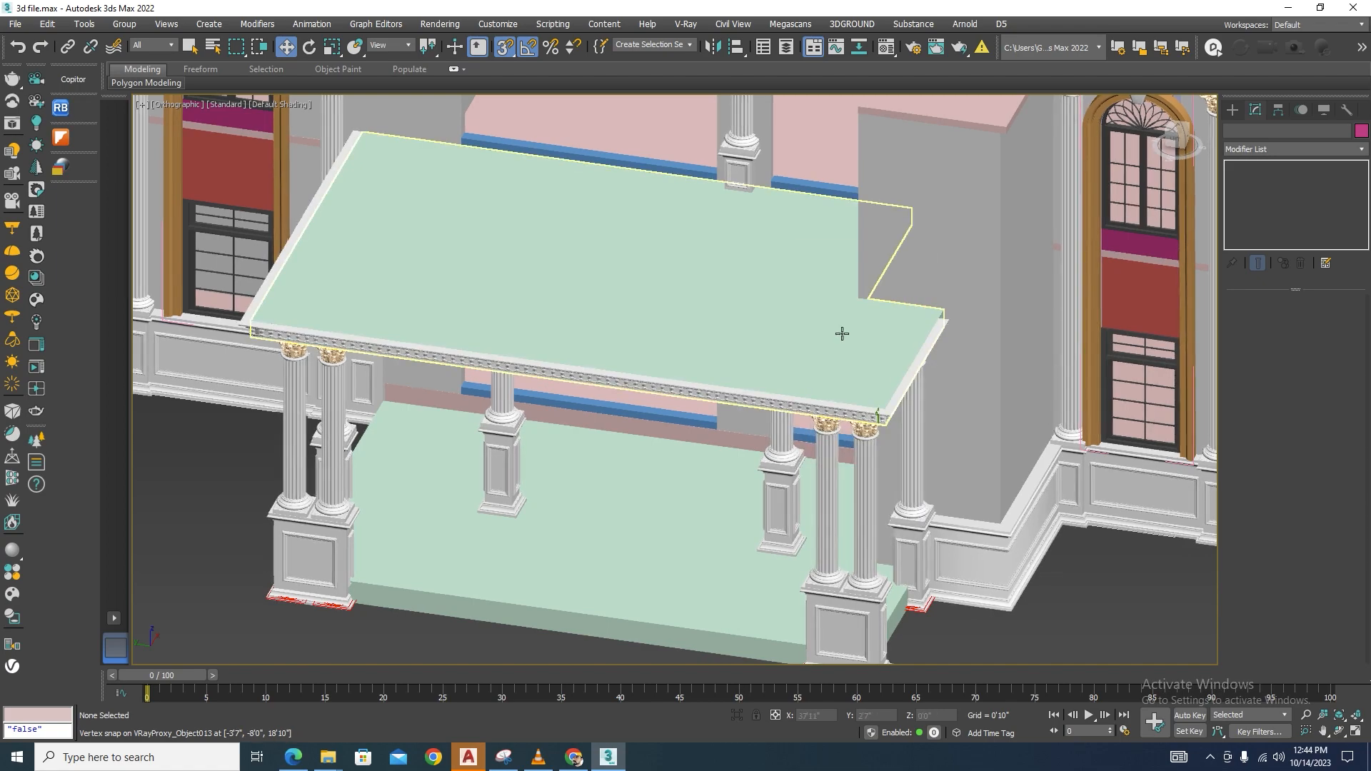
{"action": "scroll", "coordinate": [896, 415], "scroll_direction": "up", "scroll_amount": 5}
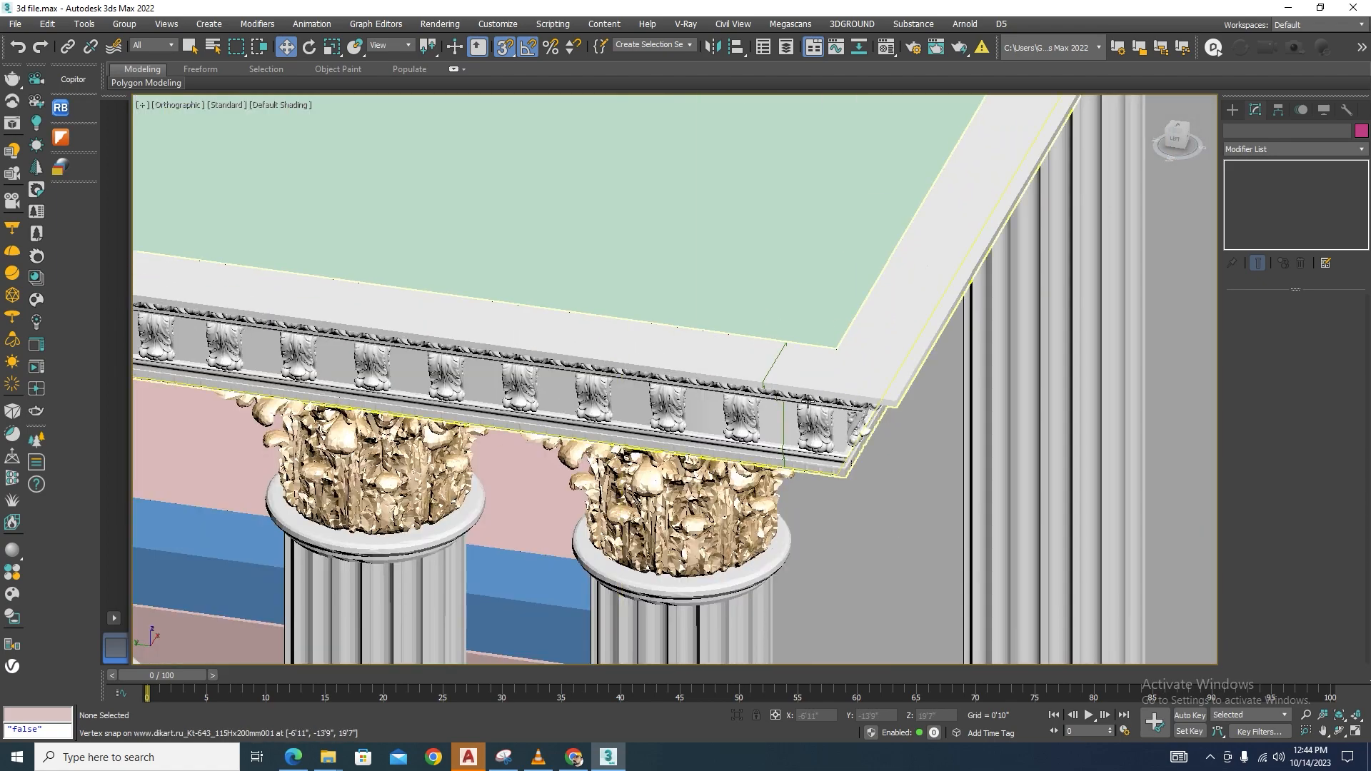
Isolate the portico roof slab together with the new cornice group.
{"action": "scroll", "coordinate": [852, 379], "scroll_direction": "down", "scroll_amount": 3}
{"action": "middle_click_drag", "start_coordinate": [852, 379], "coordinate": [917, 305], "text": "alt"}
{"action": "left_click", "coordinate": [774, 190]}
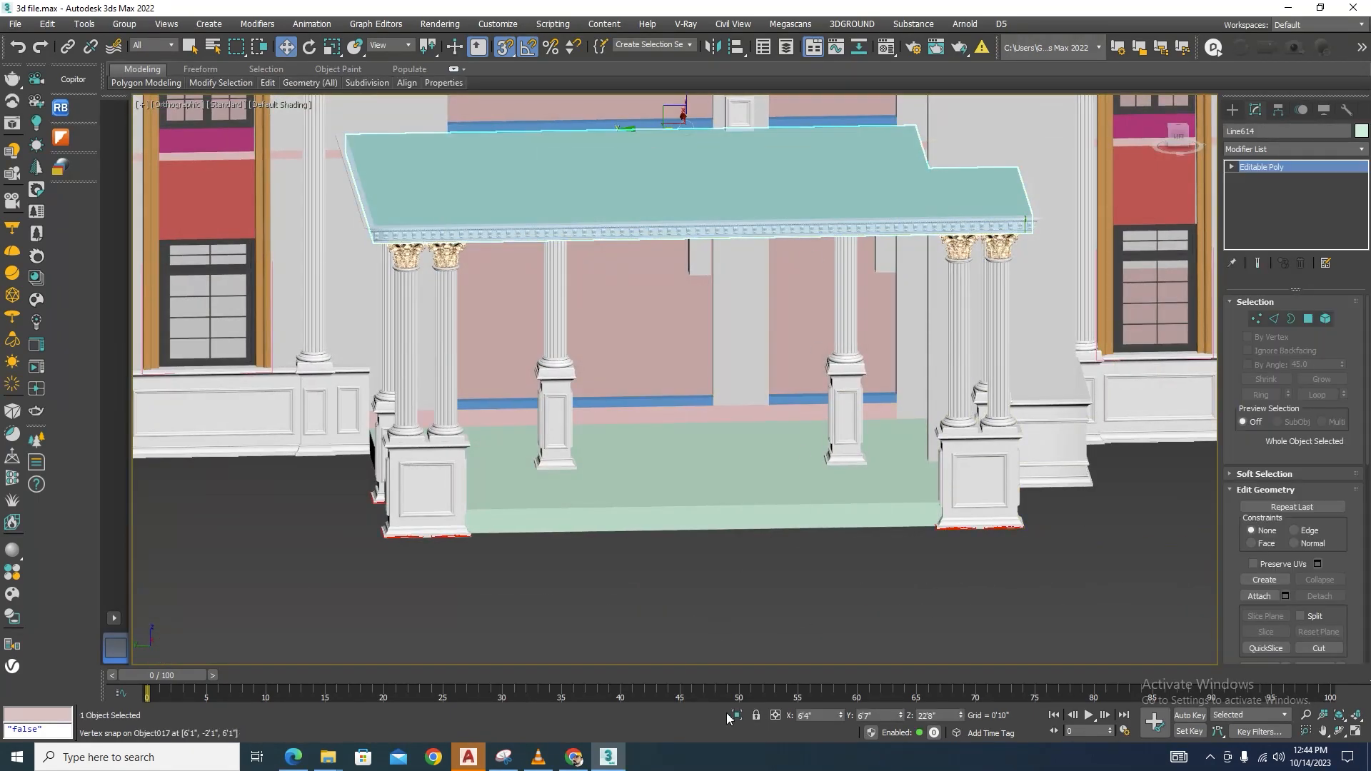
{"action": "left_click", "coordinate": [737, 714]}
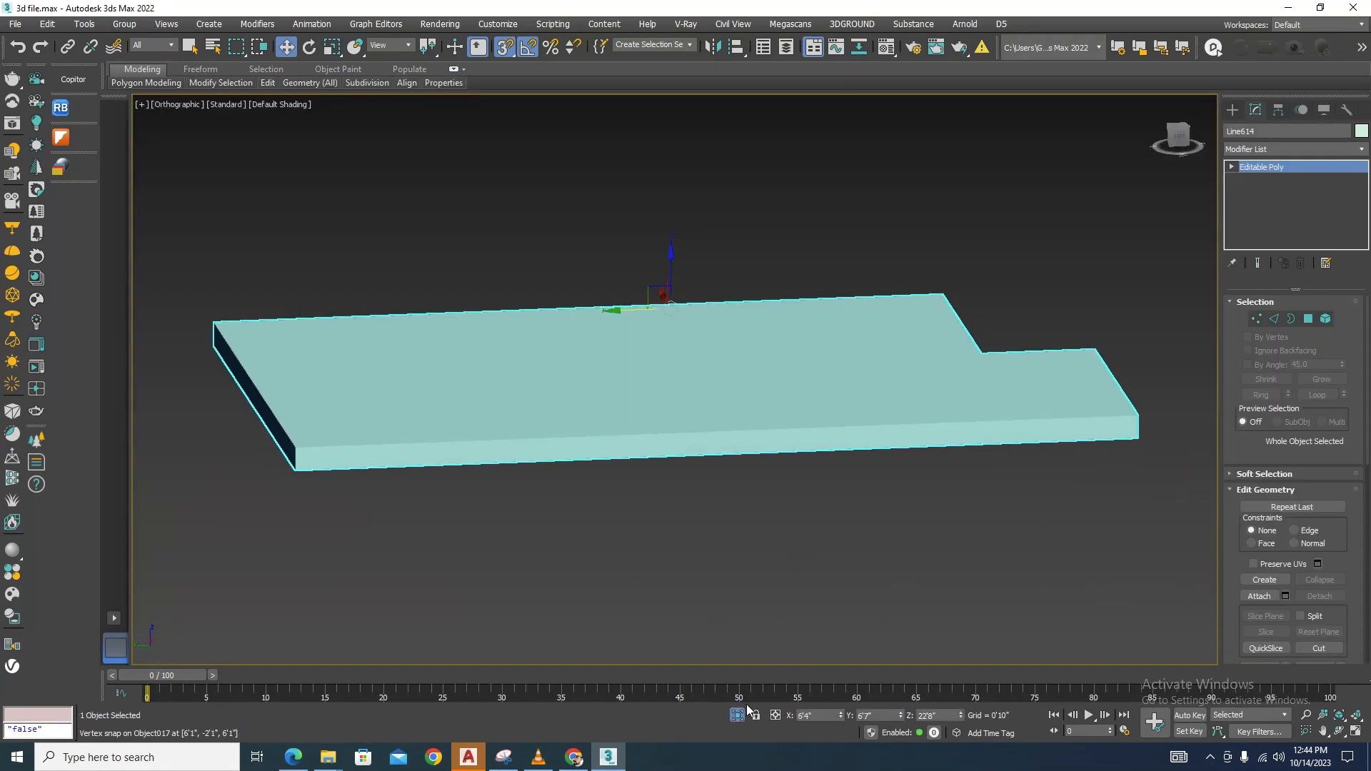
{"action": "left_click", "coordinate": [739, 714]}
{"action": "left_click", "coordinate": [800, 227], "text": "ctrl"}
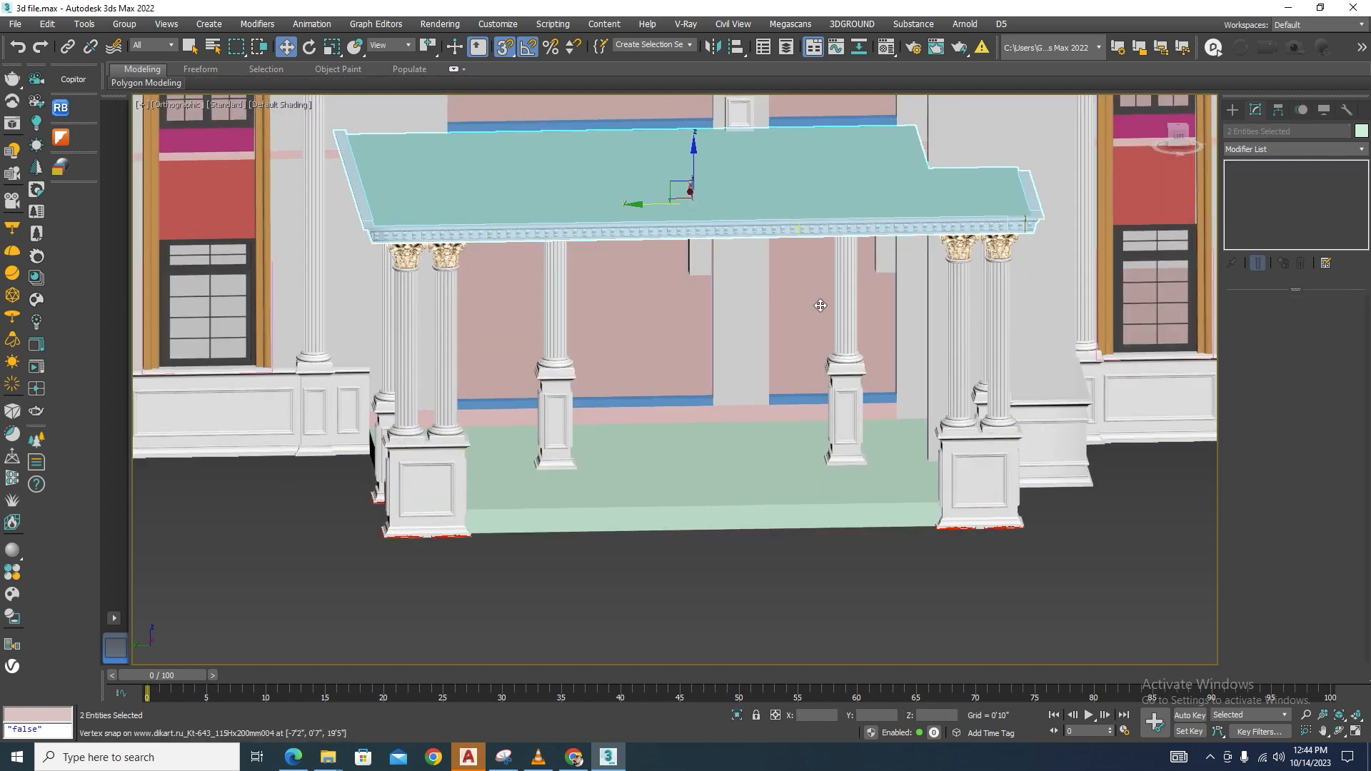
{"action": "left_click", "coordinate": [737, 715]}
Examine the underside and corners of the isolated roof slab and its cornice moulding.
{"action": "middle_click_drag", "start_coordinate": [887, 556], "coordinate": [1028, 603], "text": "alt"}
{"action": "left_click", "coordinate": [1028, 599]}
{"action": "scroll", "coordinate": [625, 243], "scroll_direction": "up", "scroll_amount": 6}
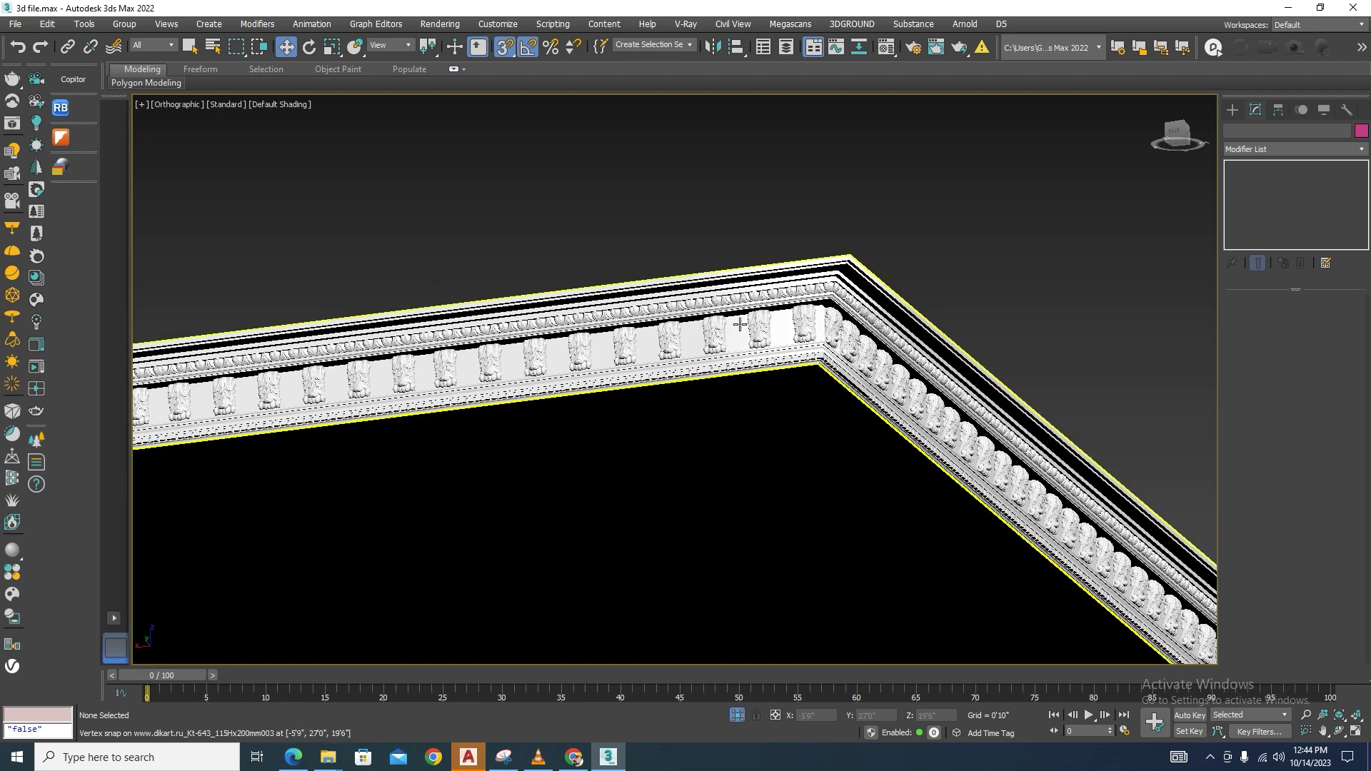
{"action": "scroll", "coordinate": [725, 321], "scroll_direction": "down", "scroll_amount": 8}
{"action": "middle_click_drag", "start_coordinate": [924, 462], "coordinate": [863, 420], "text": "alt"}
{"action": "scroll", "coordinate": [914, 425], "scroll_direction": "up", "scroll_amount": 4}
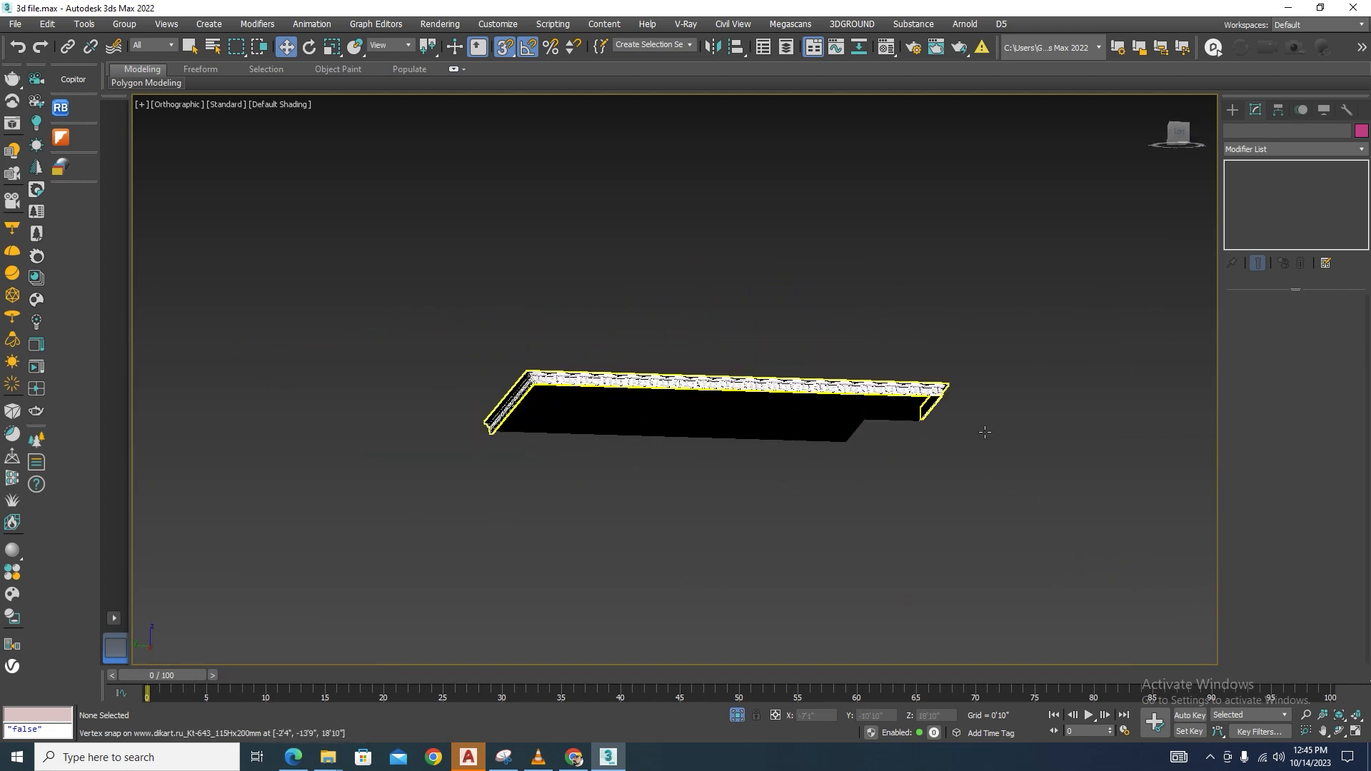